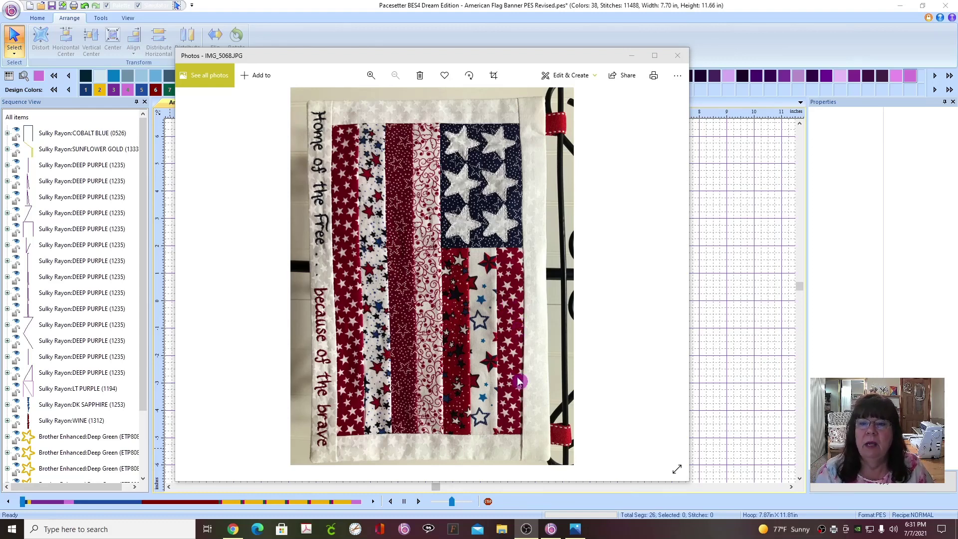
# - Put away the flag photo, return to the banner design and apply the 200mm X 300mm PES hoop
pyautogui.click(577, 529)
pyautogui.click(577, 530)
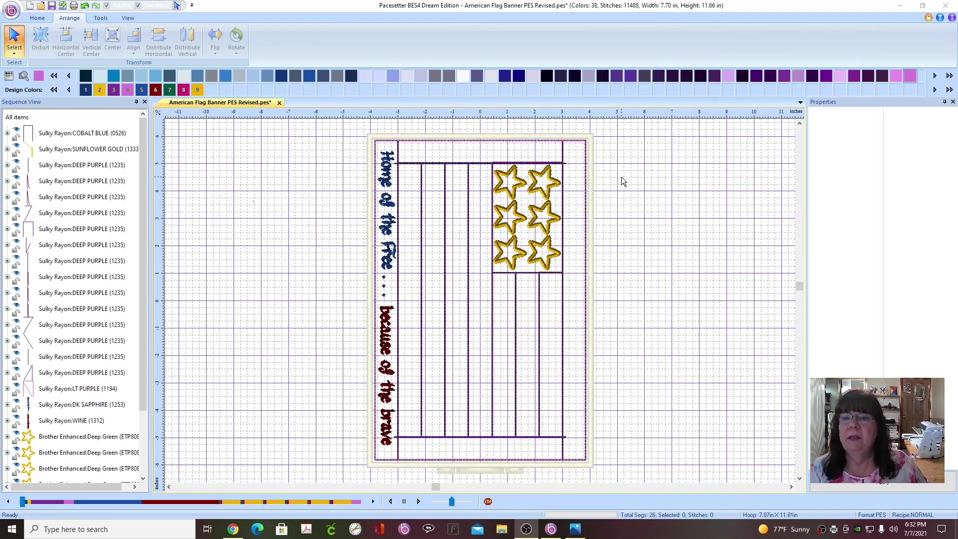
pyautogui.click(37, 18)
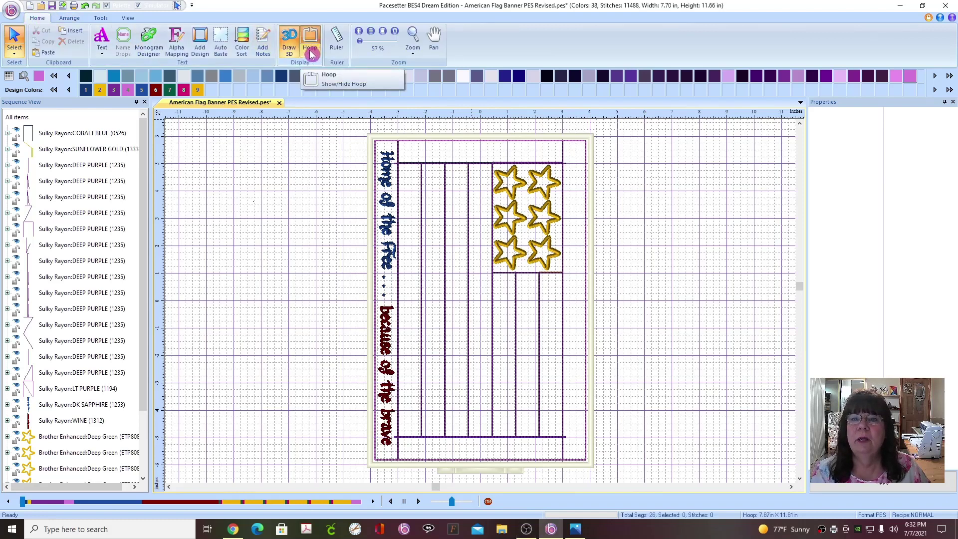
pyautogui.click(310, 53)
pyautogui.click(337, 68)
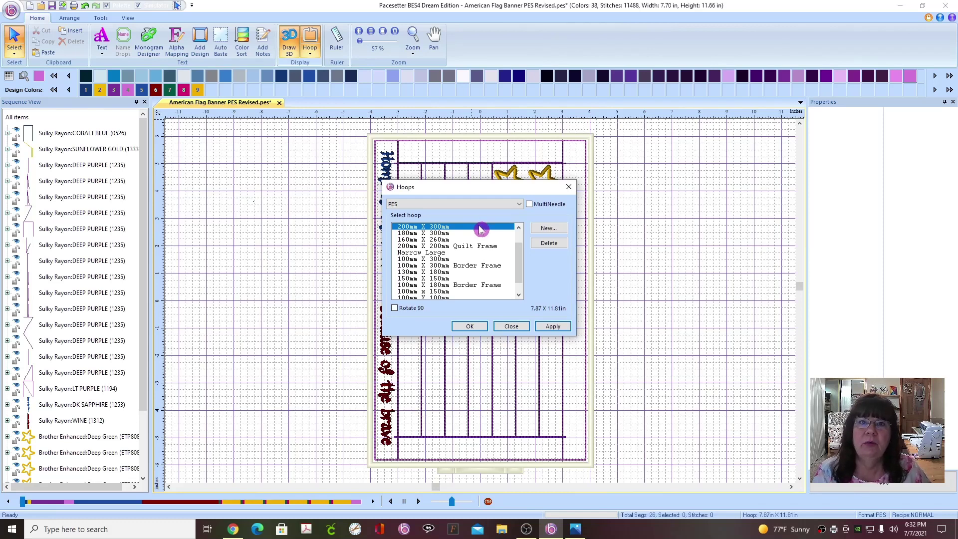
pyautogui.click(552, 326)
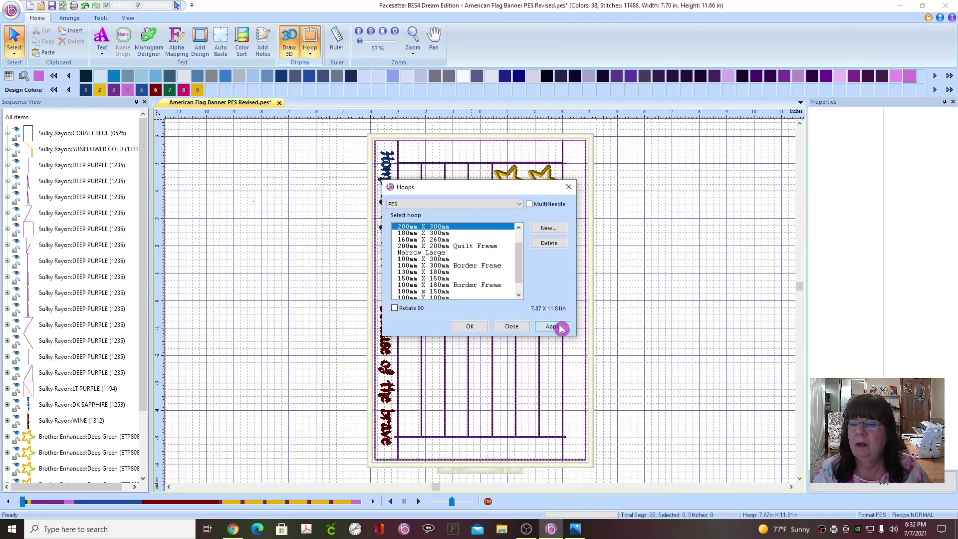
pyautogui.click(470, 326)
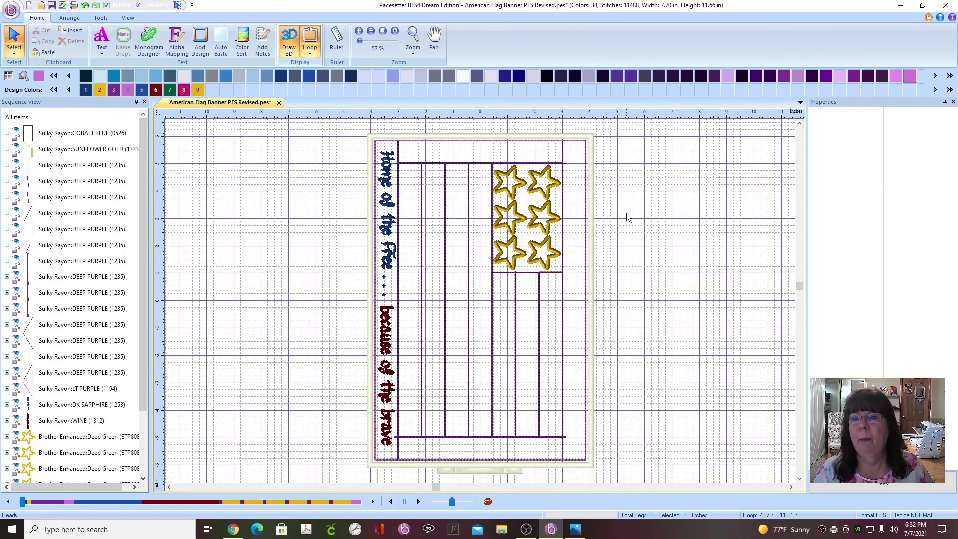
# - Hide the final light purple outline and all six star segments in the banner's stitch sequence
pyautogui.scroll(-2, 86, 427)
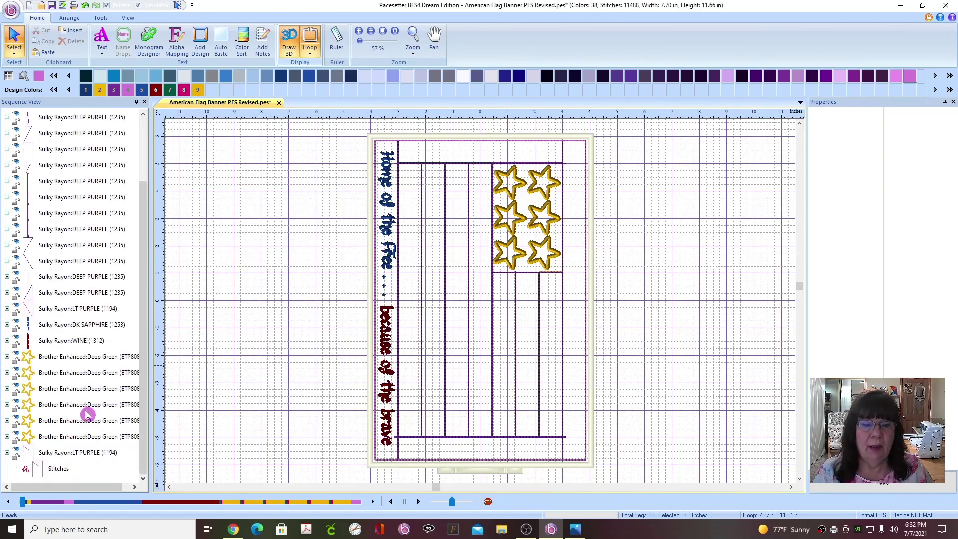
pyautogui.click(17, 452)
pyautogui.click(17, 436)
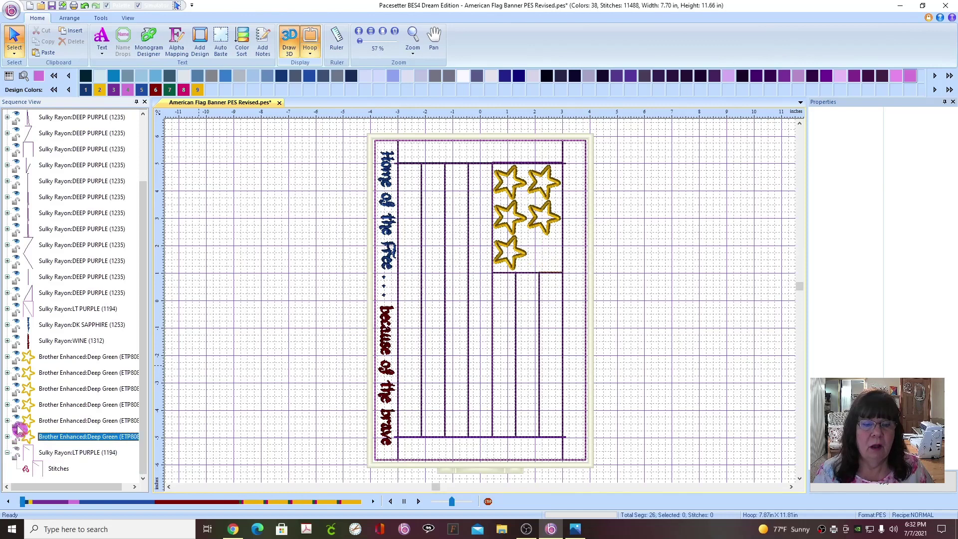
pyautogui.click(17, 420)
pyautogui.click(16, 403)
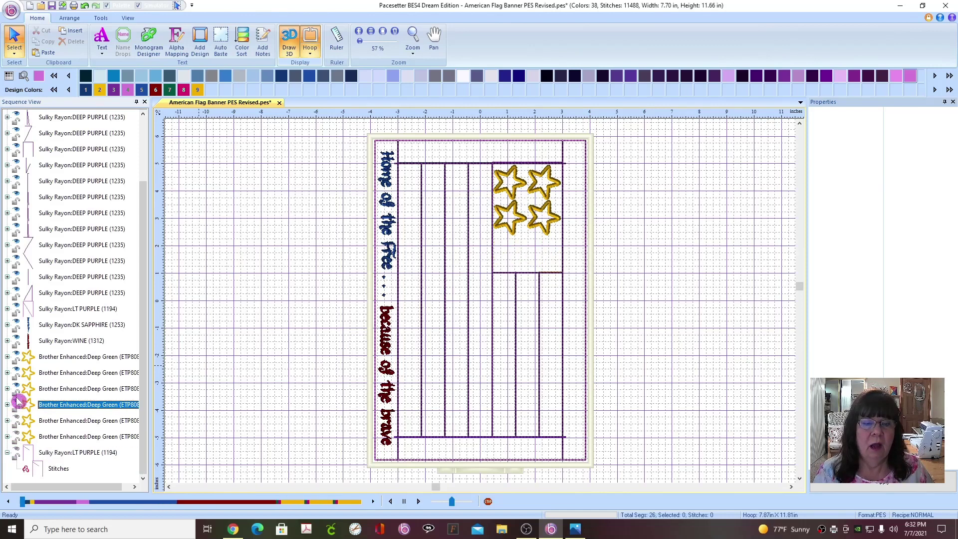
pyautogui.click(16, 387)
pyautogui.click(18, 370)
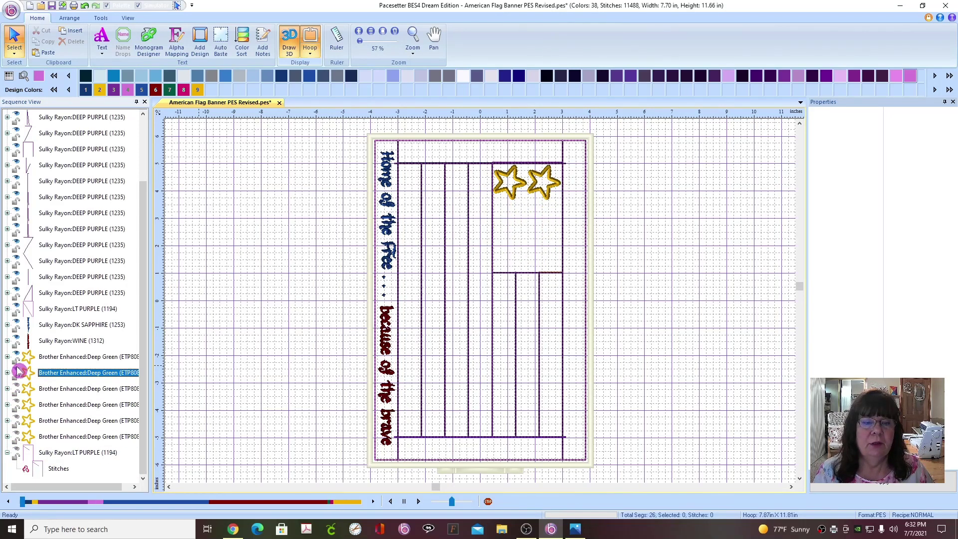
pyautogui.click(17, 354)
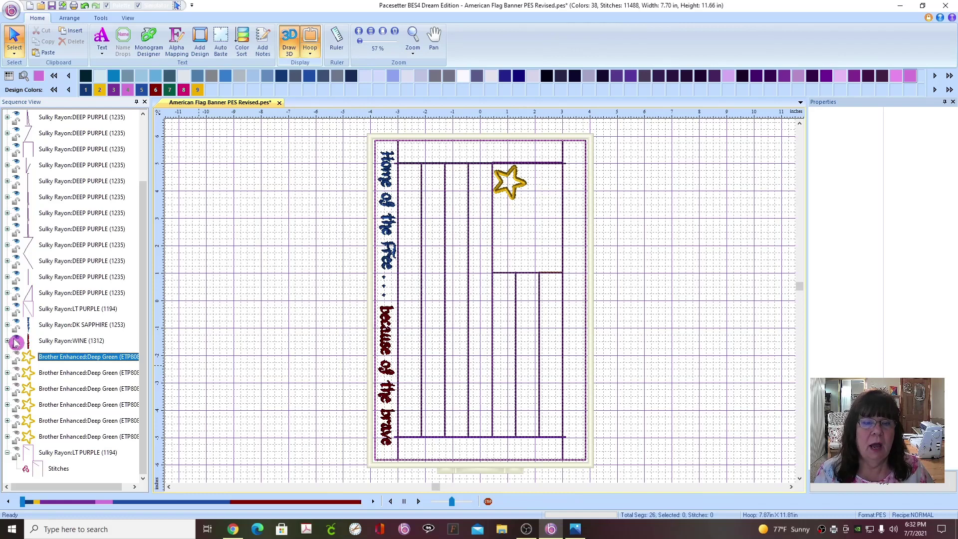
# - Hide the wine and dark sapphire lettering segments and the remaining light purple outline
pyautogui.click(18, 338)
pyautogui.click(18, 321)
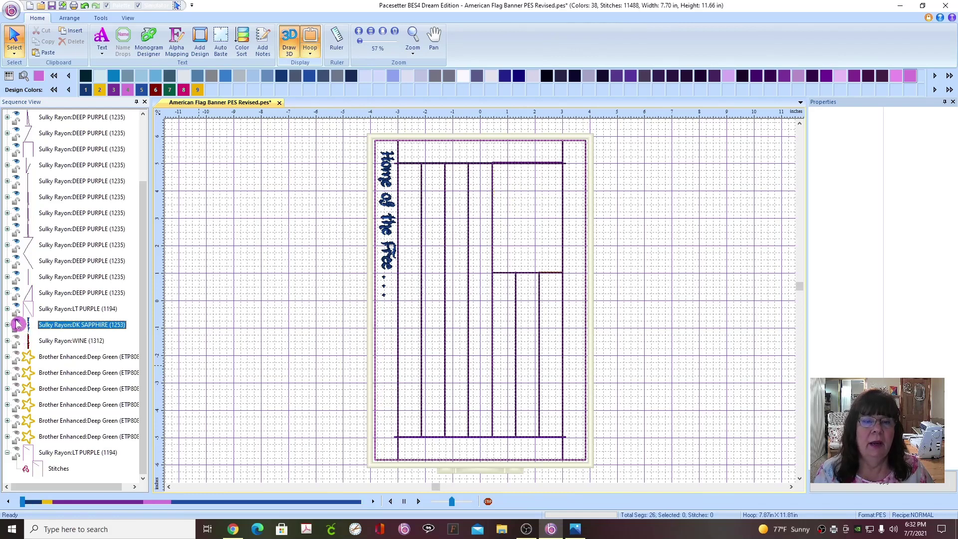
pyautogui.click(19, 306)
# - Hide the deep purple border lines, the long-stripe lines and the star-field outline, working backwards through the stitch sequence
pyautogui.click(18, 290)
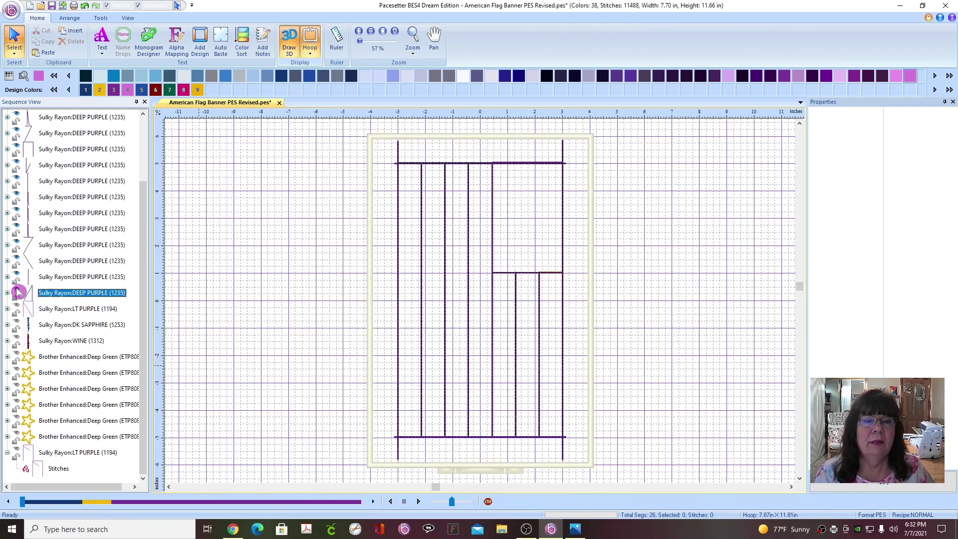
pyautogui.click(18, 274)
pyautogui.click(18, 258)
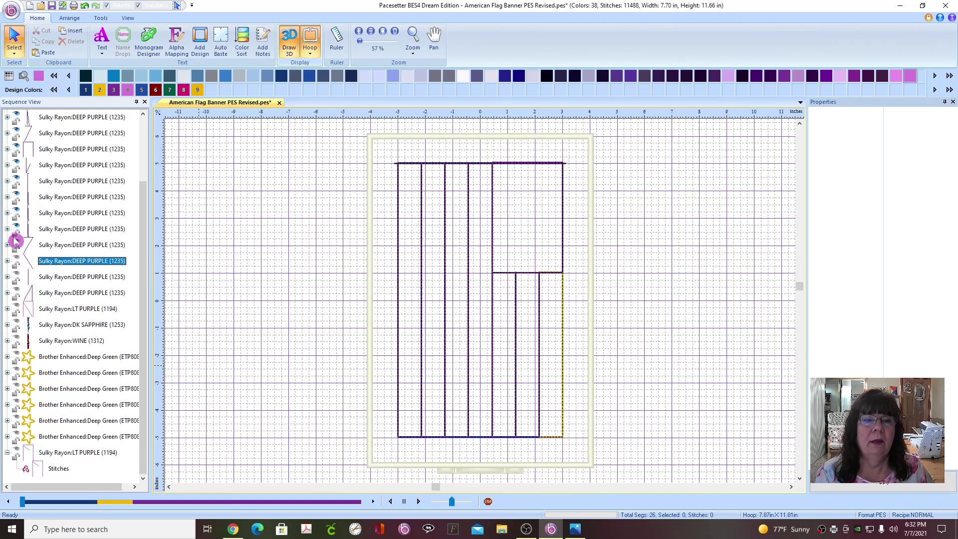
pyautogui.click(18, 243)
pyautogui.click(18, 227)
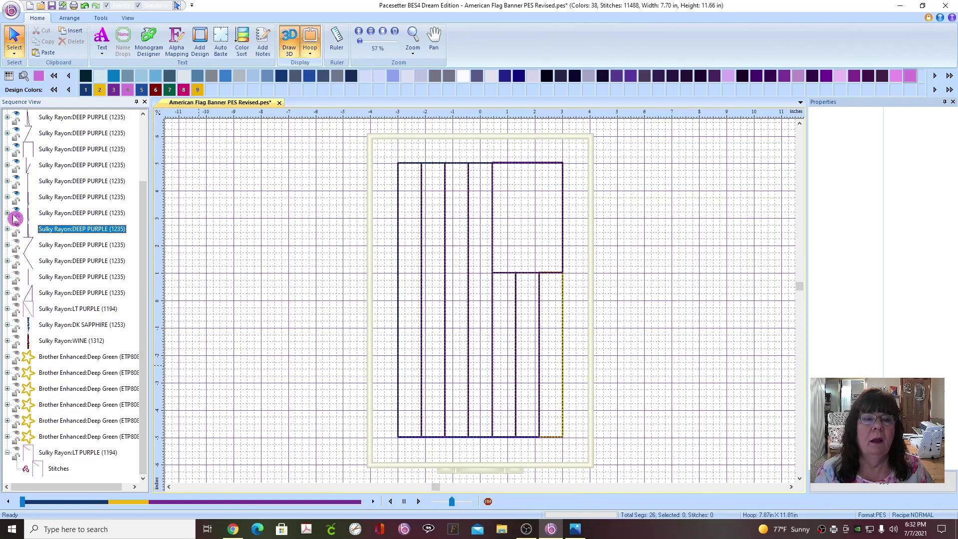
pyautogui.click(18, 211)
pyautogui.click(18, 195)
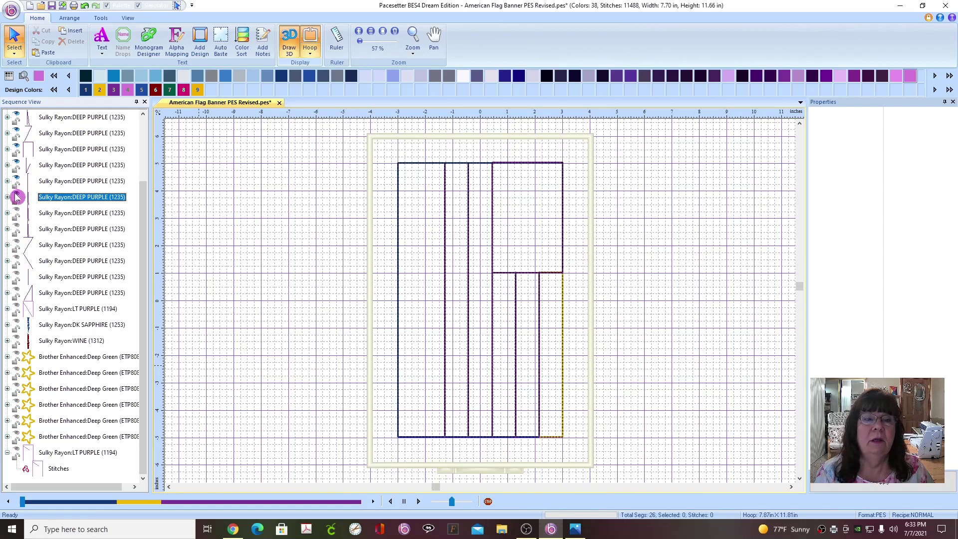
pyautogui.click(18, 179)
pyautogui.click(18, 164)
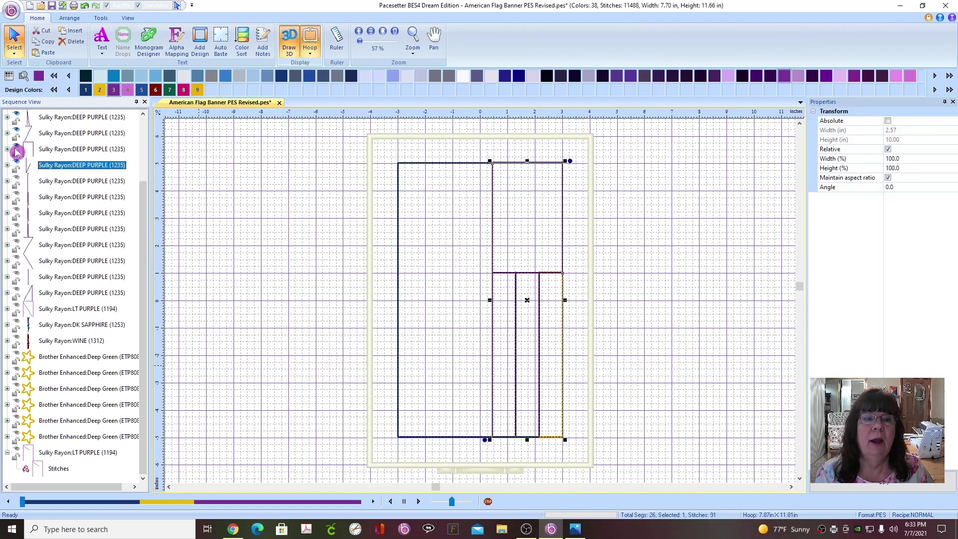
pyautogui.click(17, 149)
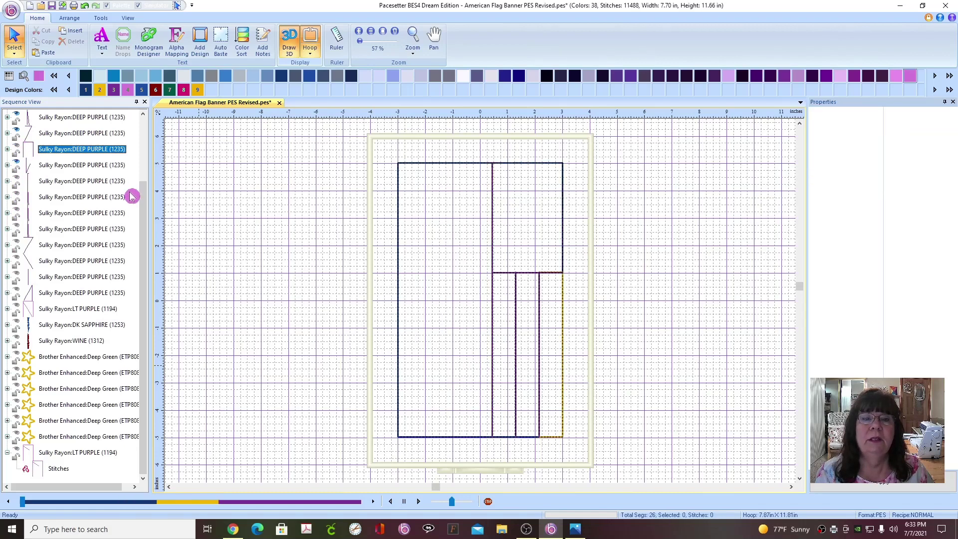
# - Hide the remaining deep purple lines and the Sunflower Gold stripe outline, keeping only the Cobalt Blue rectangle shown
pyautogui.scroll(2, 133, 194)
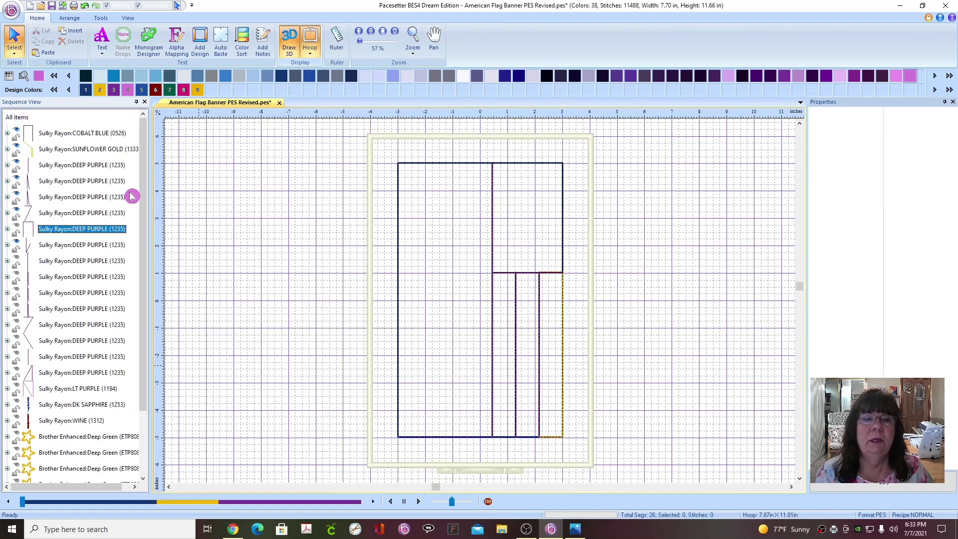
pyautogui.click(18, 243)
pyautogui.click(18, 212)
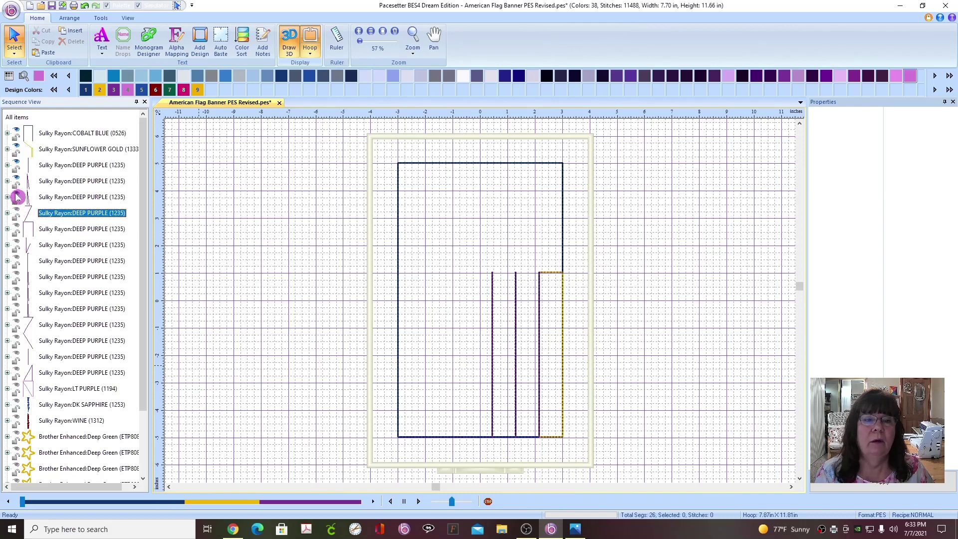
pyautogui.click(17, 194)
pyautogui.click(17, 179)
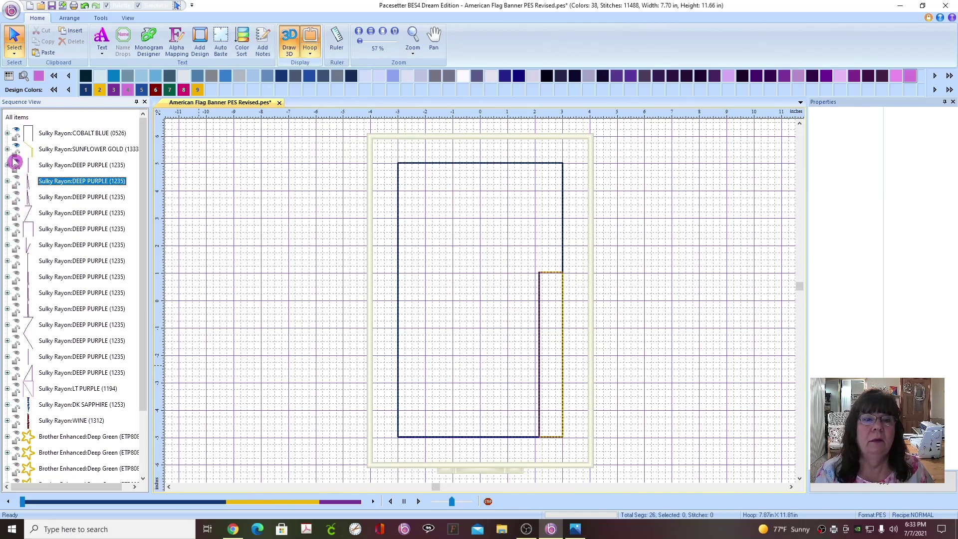
pyautogui.click(16, 163)
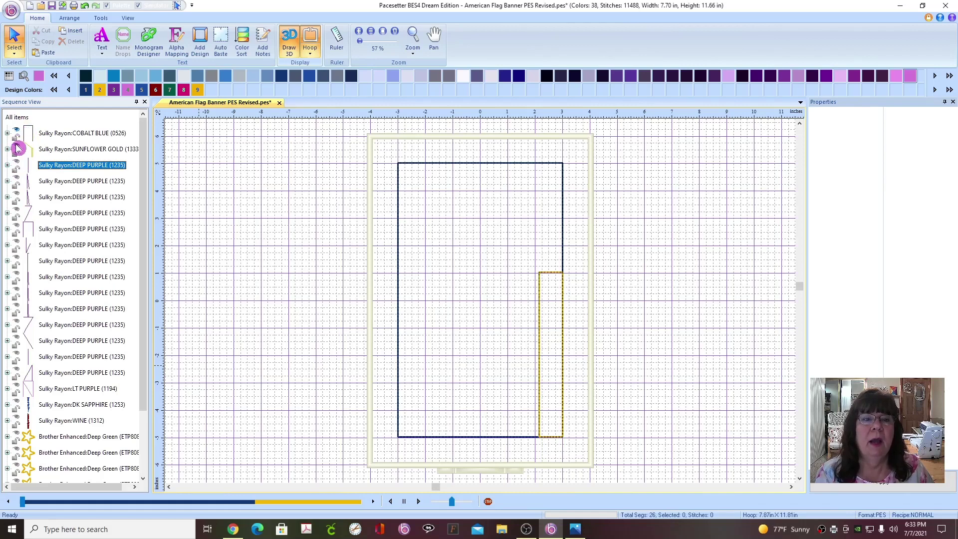
pyautogui.click(18, 148)
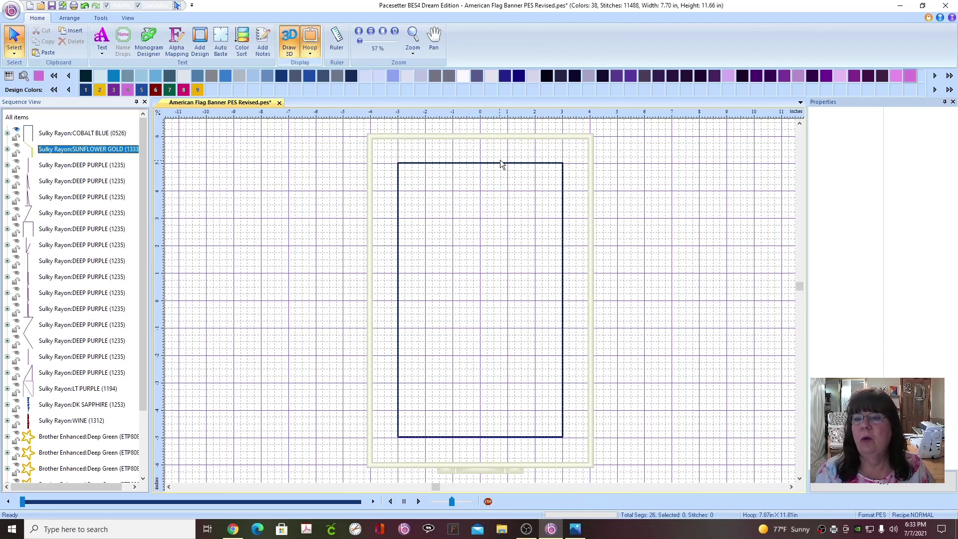
# - Select the Cobalt Blue rectangle to check its size, then hide it to clear the hoop area
pyautogui.click(552, 163)
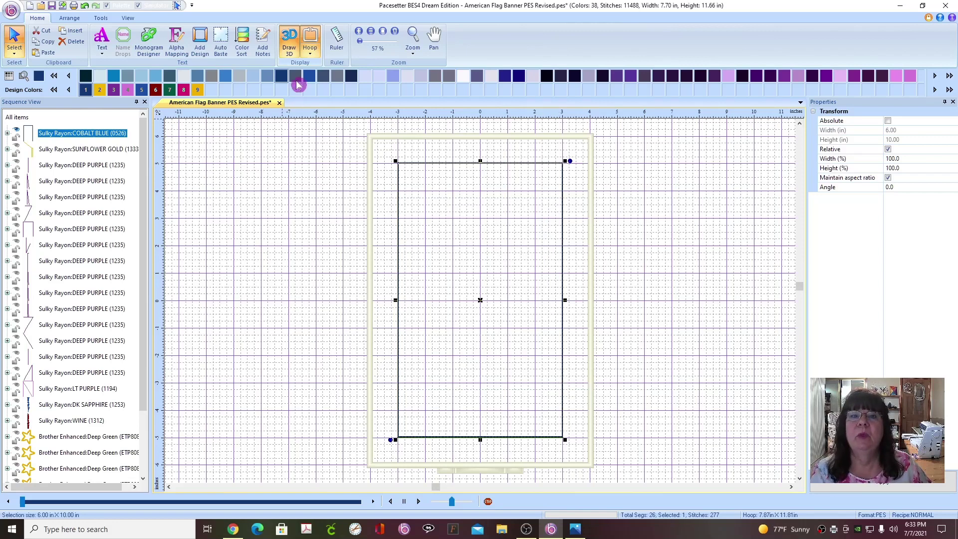
pyautogui.click(102, 18)
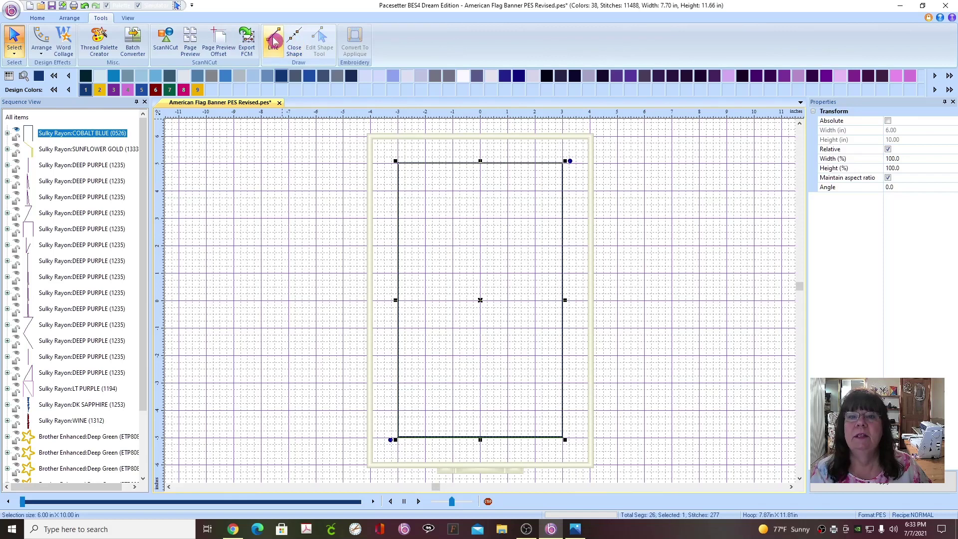
pyautogui.click(274, 50)
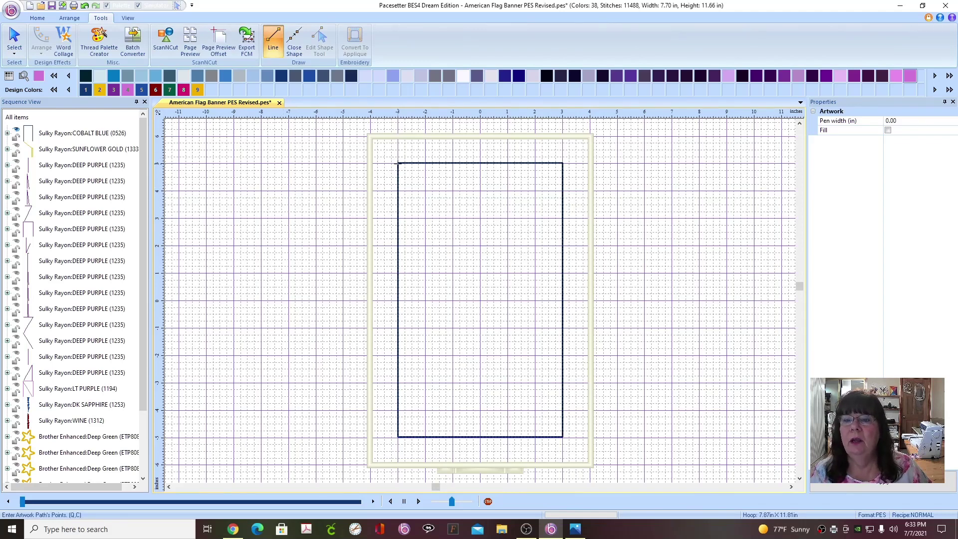
pyautogui.click(15, 129)
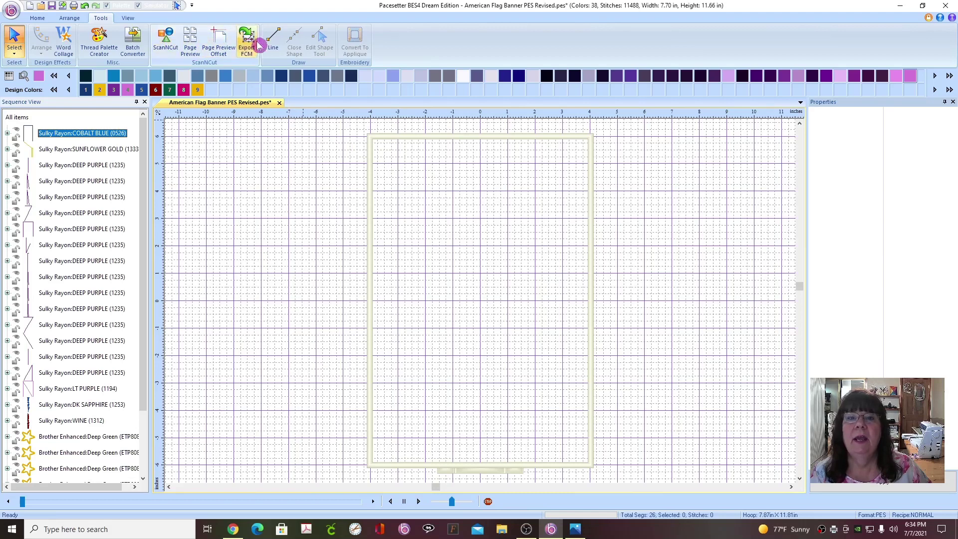
# - With the Line tool, place the four corner points of a 6 by 10 inch rectangle centred in the hoop
pyautogui.click(280, 43)
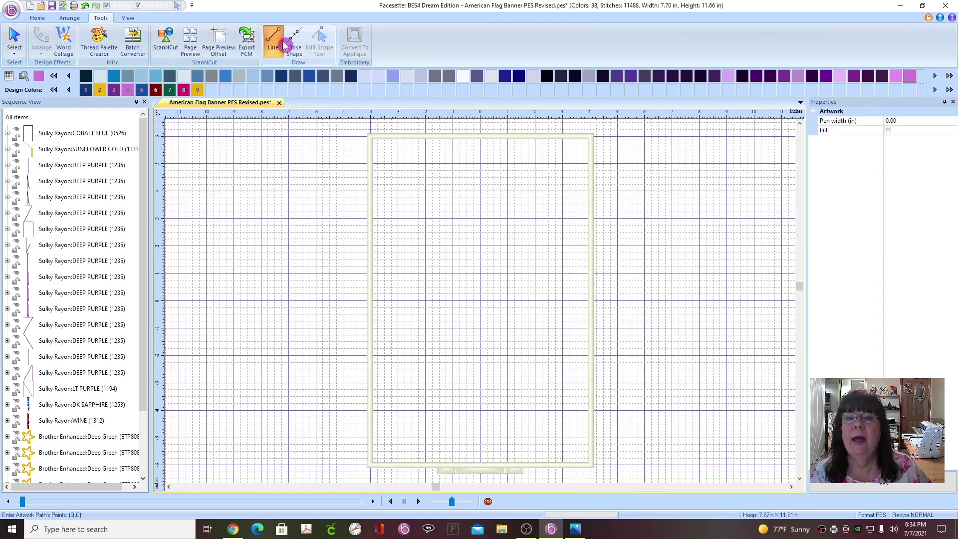
pyautogui.click(398, 164)
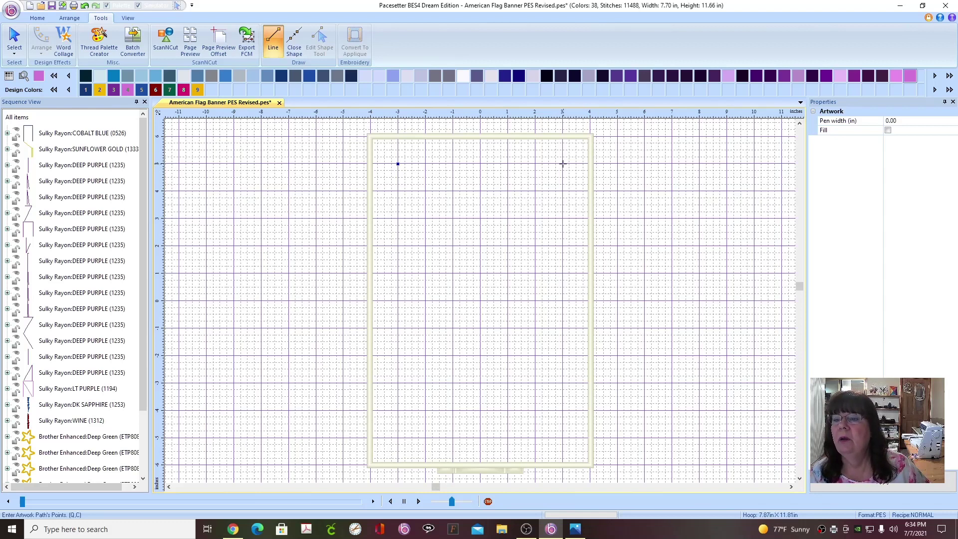
pyautogui.click(563, 164)
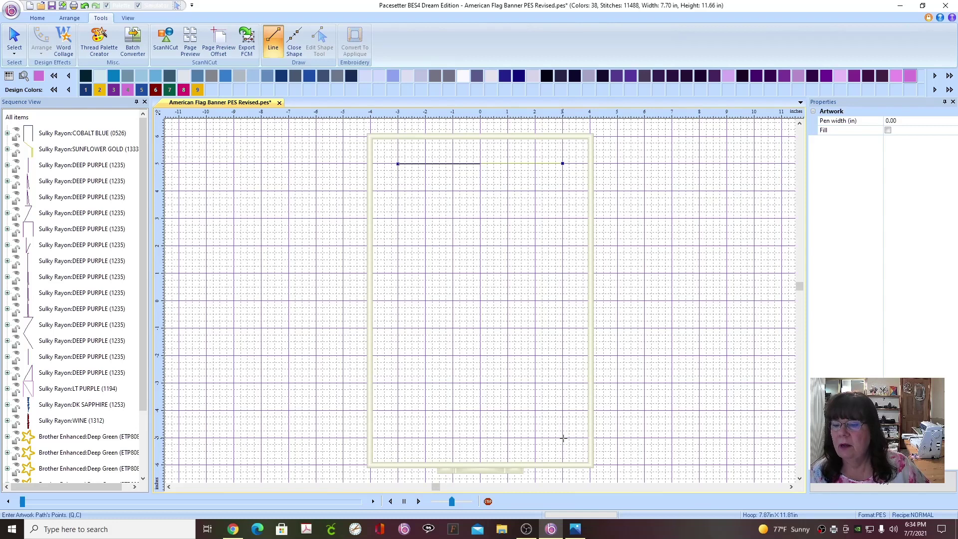
pyautogui.click(563, 438)
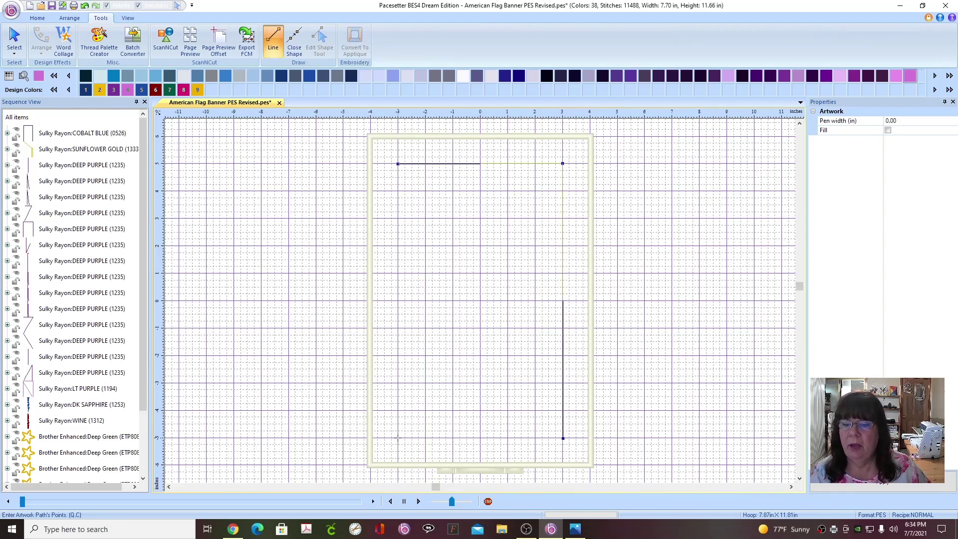
pyautogui.click(398, 438)
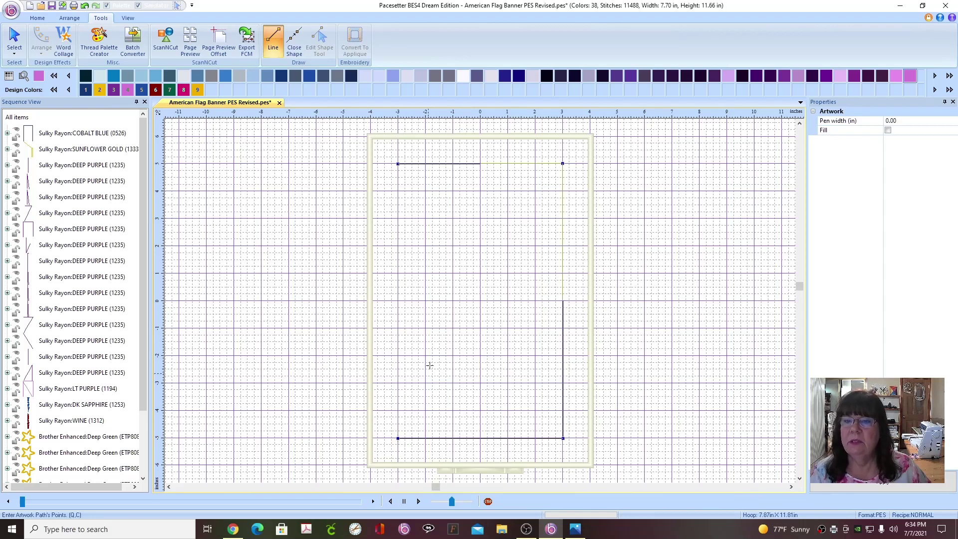
# - Examine the outline's top-left corner up close to compare its point with the grid lines
pyautogui.scroll(3, 382, 195)
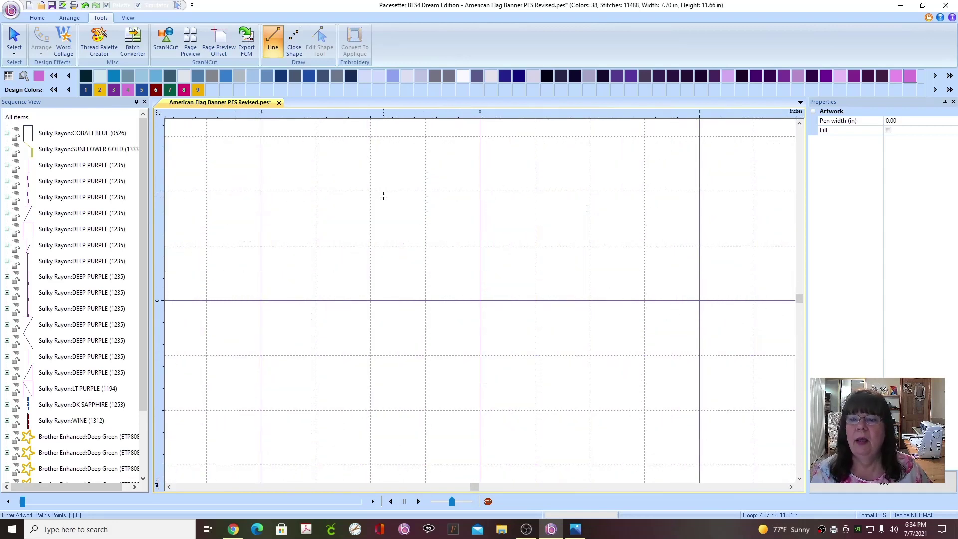
pyautogui.click(799, 121)
pyautogui.click(800, 122)
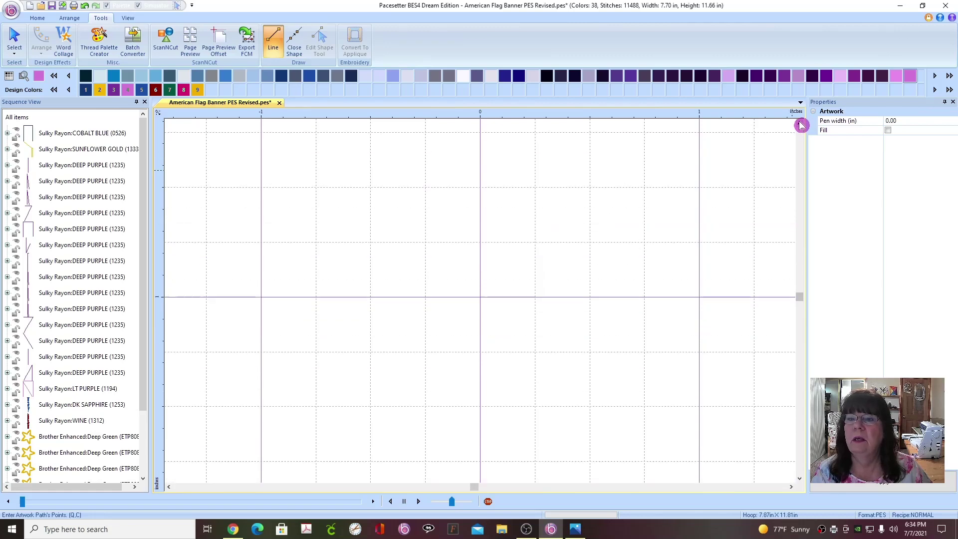
pyautogui.click(799, 122)
pyautogui.click(800, 122)
pyautogui.click(800, 122)
pyautogui.click(800, 122)
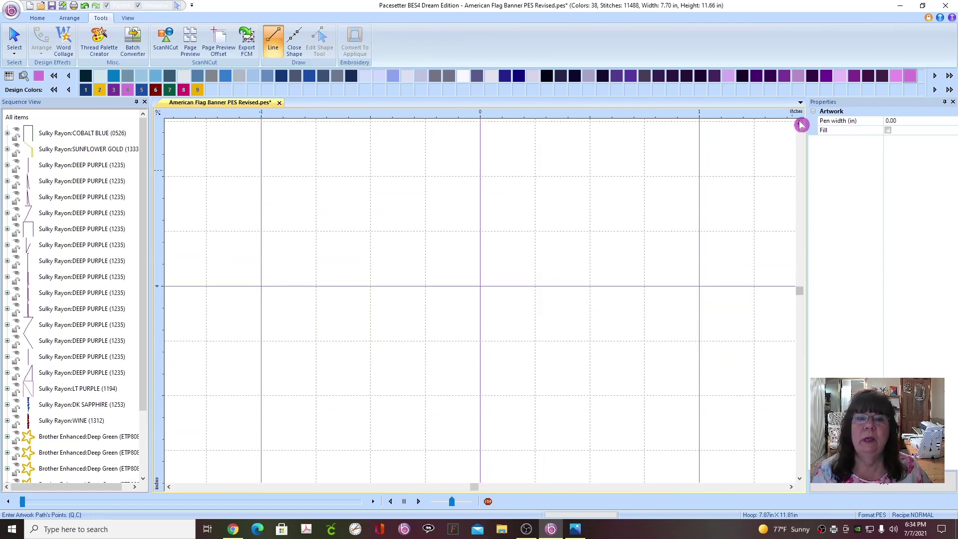
pyautogui.click(799, 121)
pyautogui.click(799, 122)
pyautogui.click(799, 121)
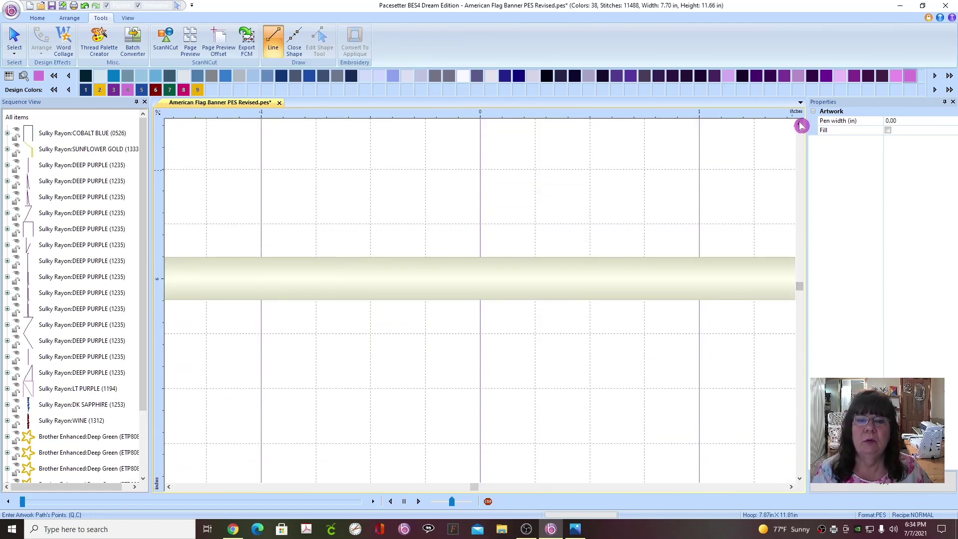
pyautogui.click(170, 487)
pyautogui.click(170, 487)
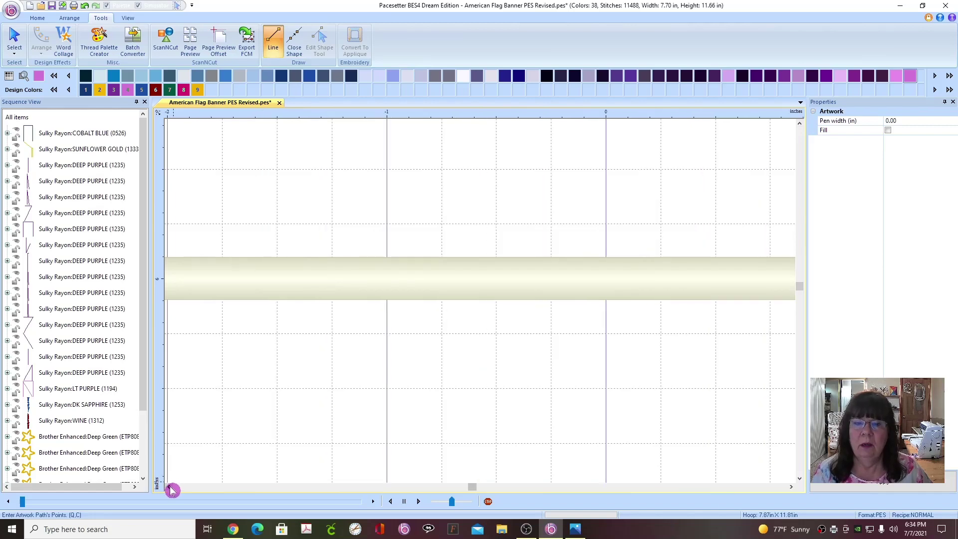
pyautogui.click(170, 487)
pyautogui.click(169, 487)
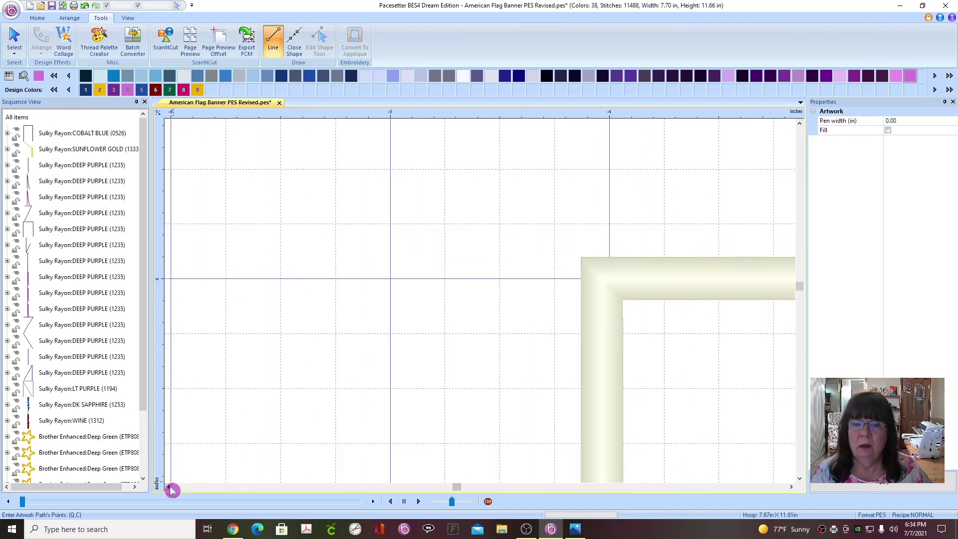
pyautogui.click(790, 487)
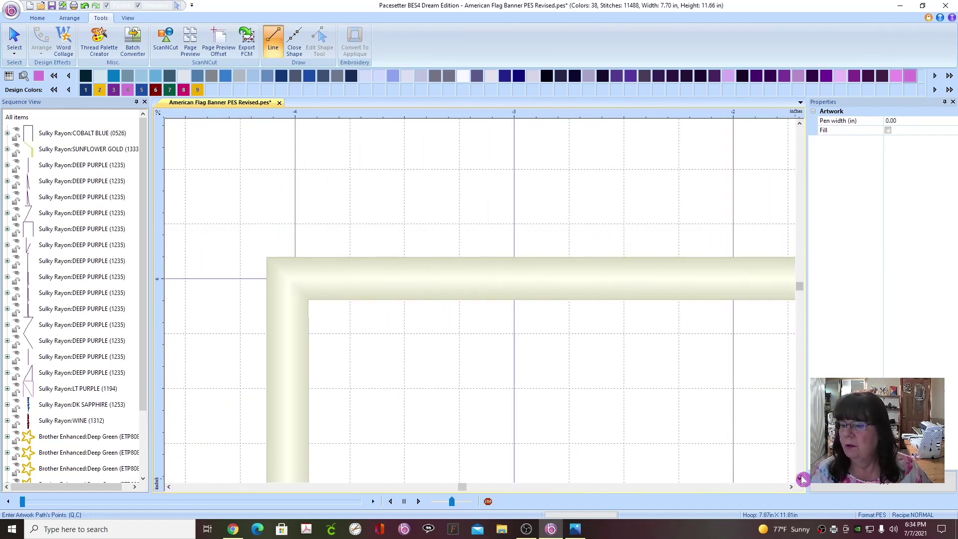
pyautogui.click(799, 478)
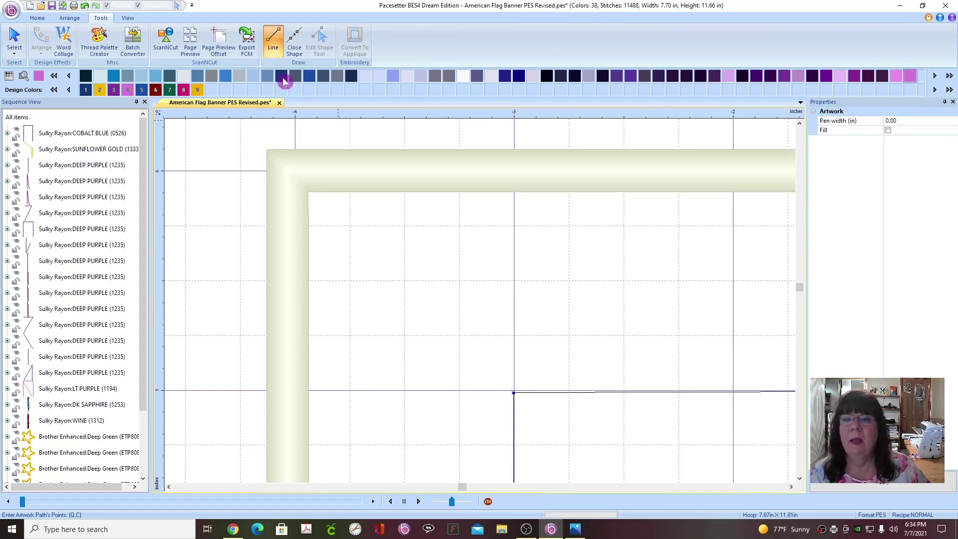
# - Finish the line artwork and use the Edit Shape Tool to align its top-left corner point with the grid intersection at -3, 5
pyautogui.click(14, 40)
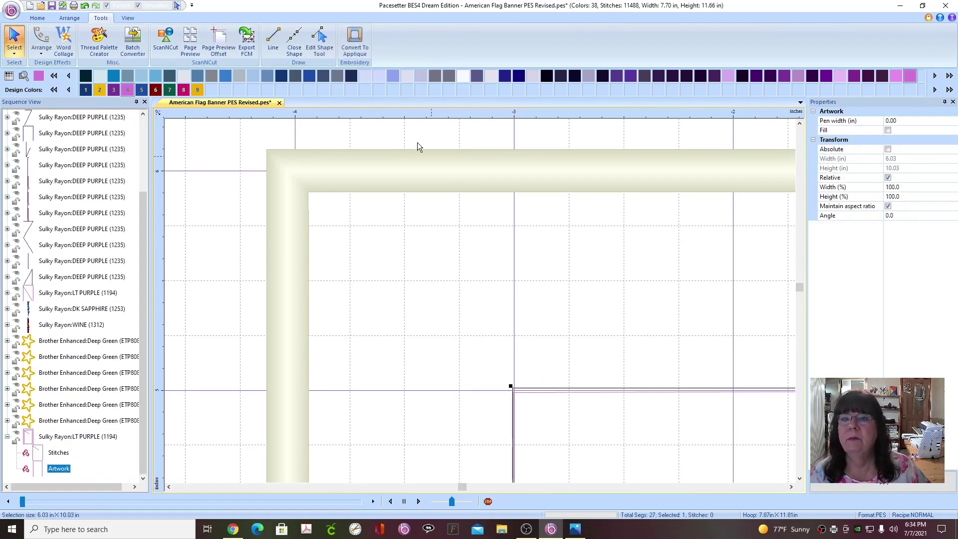
pyautogui.click(321, 45)
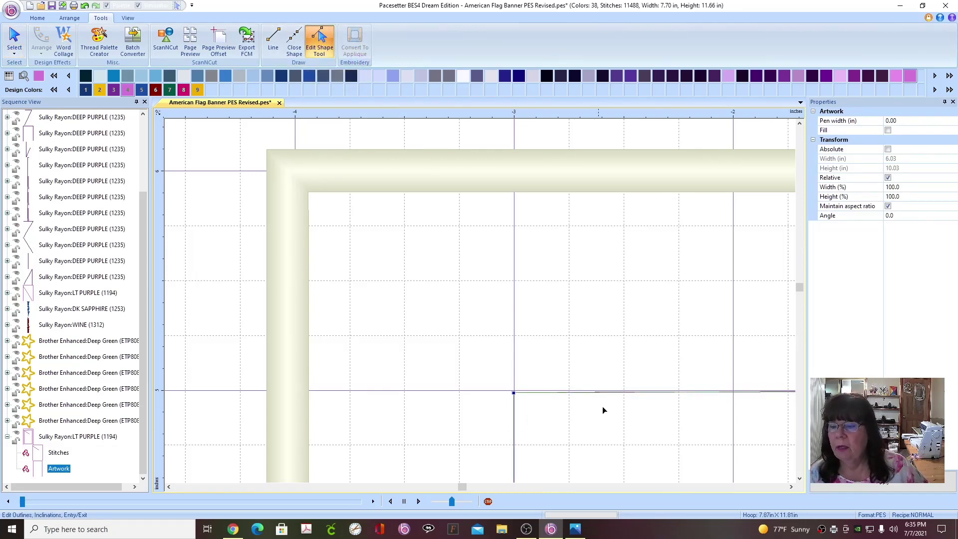
pyautogui.click(800, 478)
pyautogui.doubleClick(802, 479)
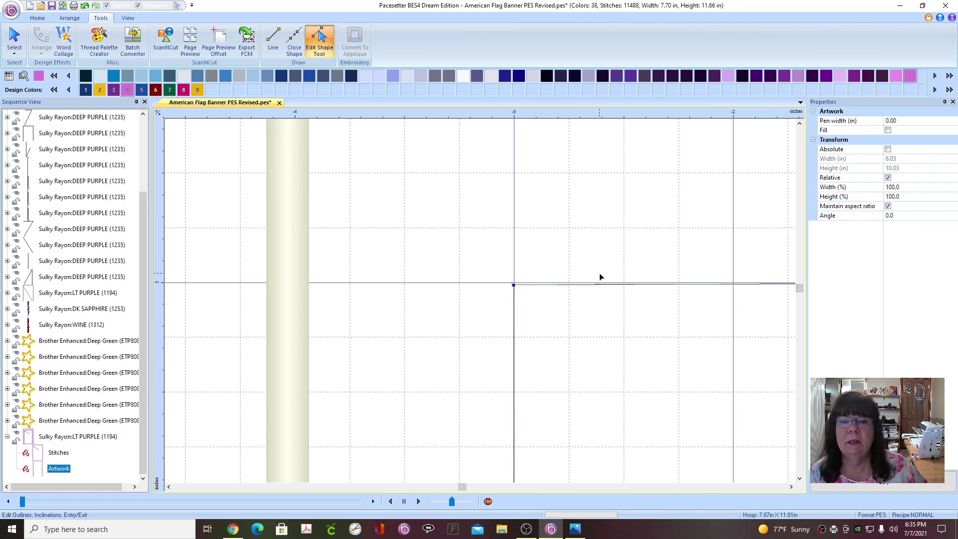
pyautogui.click(514, 287)
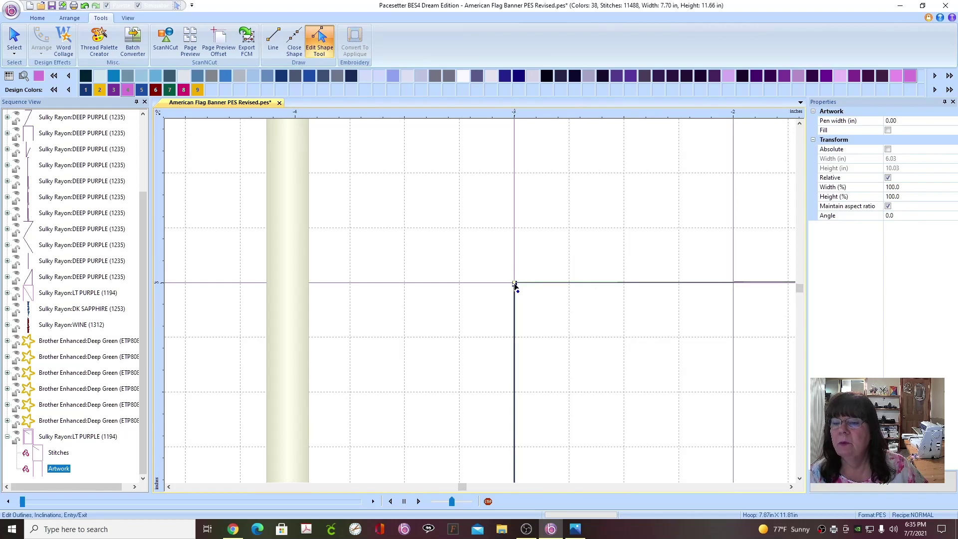
# - Adjust the outline's top-right corner point to the grid intersection at 3, 5
pyautogui.click(792, 487)
pyautogui.click(793, 487)
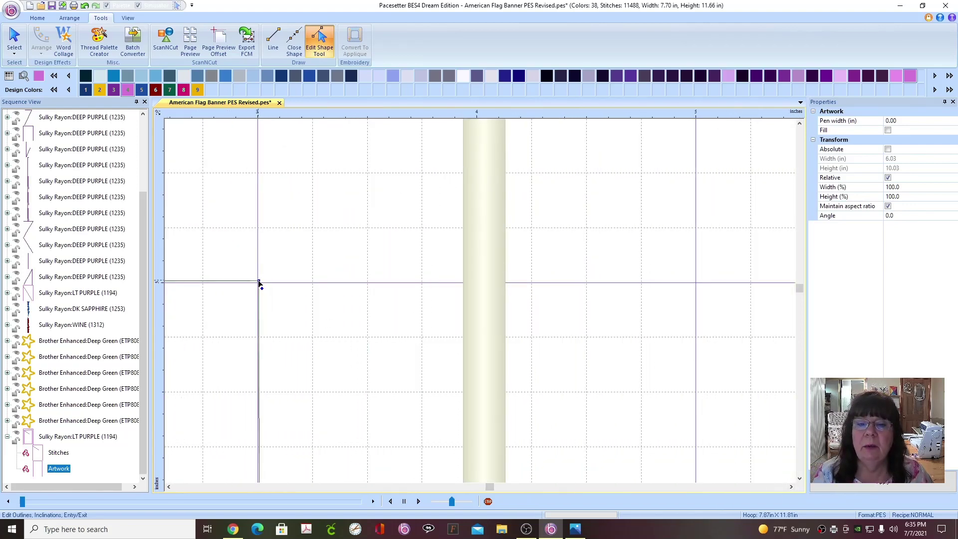
pyautogui.click(259, 282)
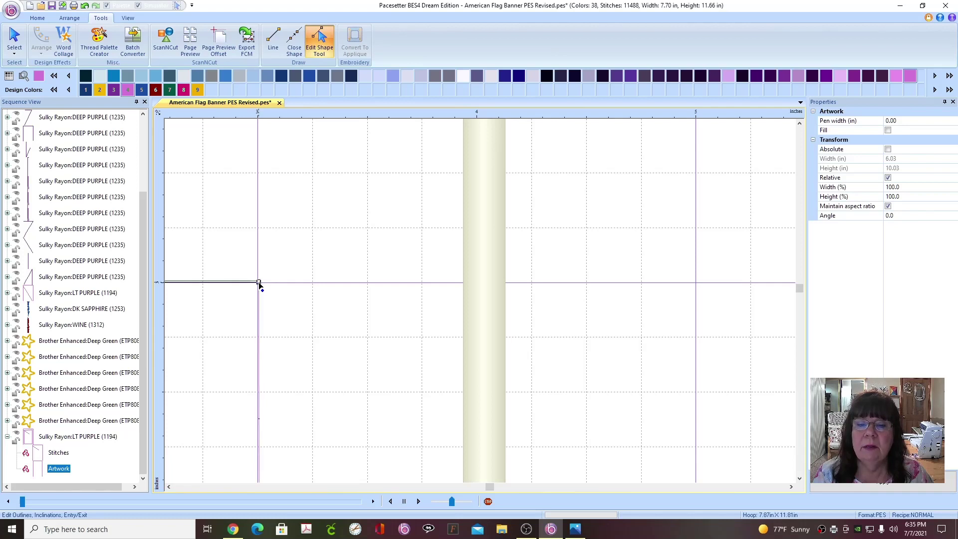
pyautogui.click(258, 283)
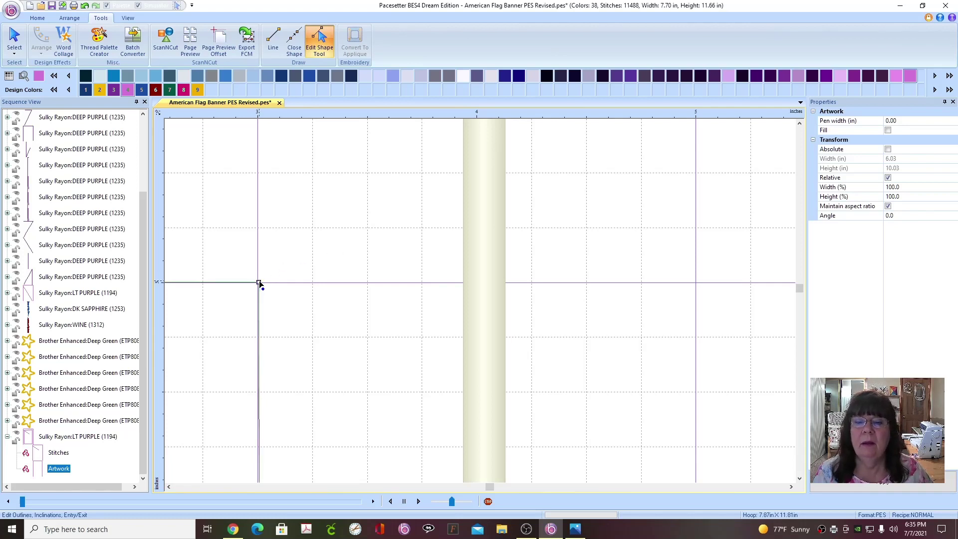
pyautogui.click(258, 282)
pyautogui.click(258, 283)
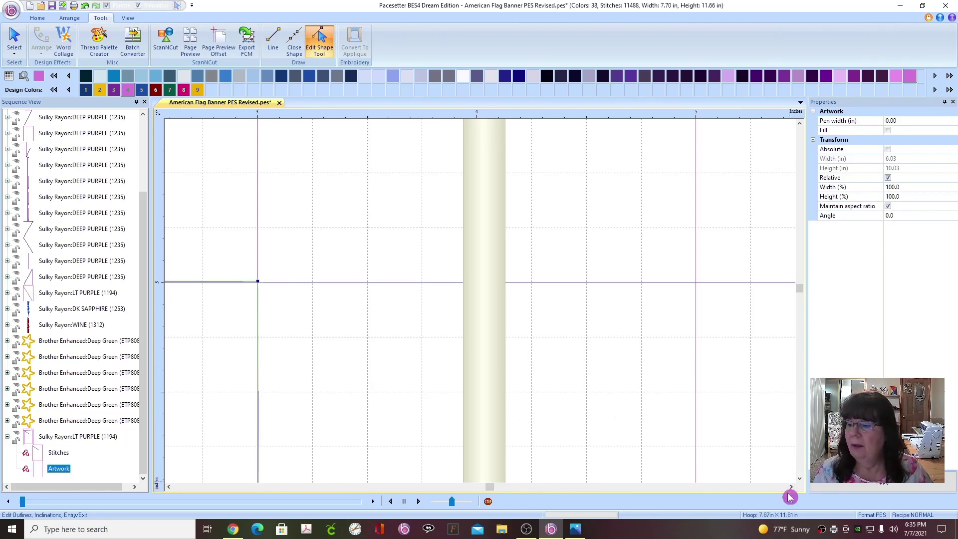
# - Move the outline's bottom-right corner point to 3, -5 and its bottom-left corner point to -3, -5 on the grid
pyautogui.click(799, 478)
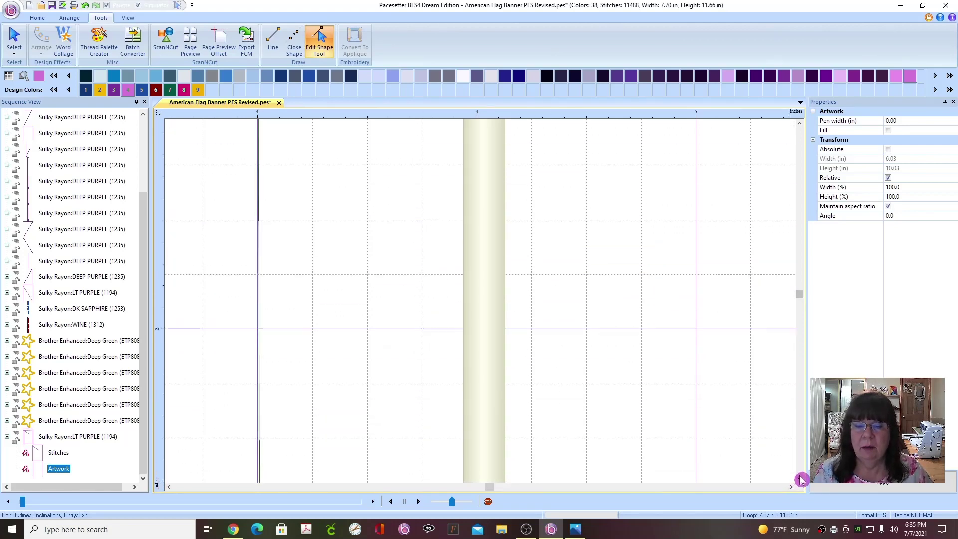
pyautogui.click(800, 478)
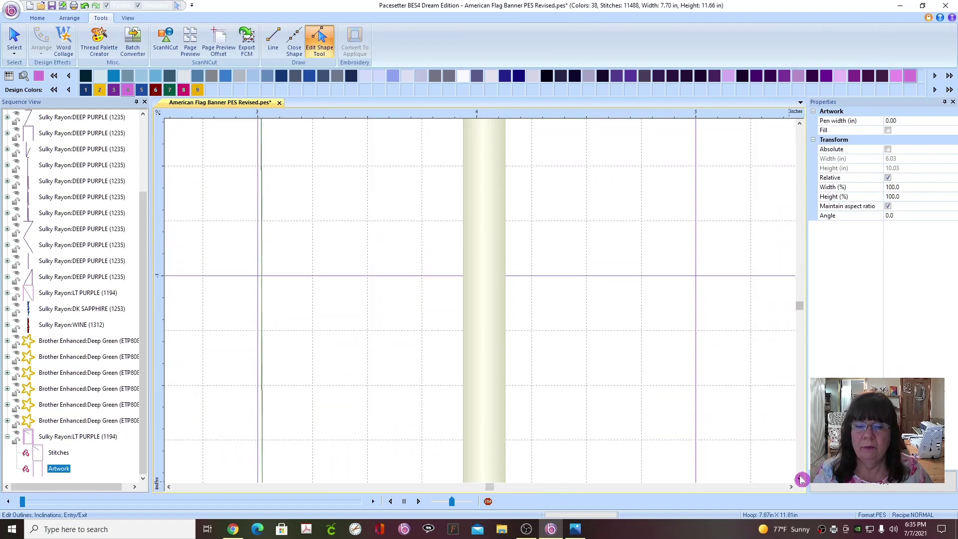
pyautogui.click(799, 478)
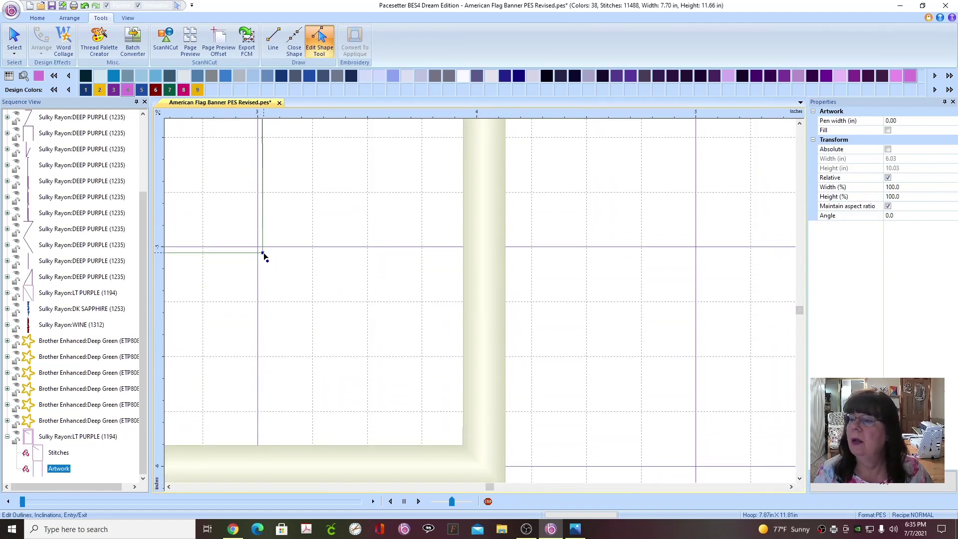
pyautogui.moveTo(263, 253); pyautogui.dragTo(259, 247)
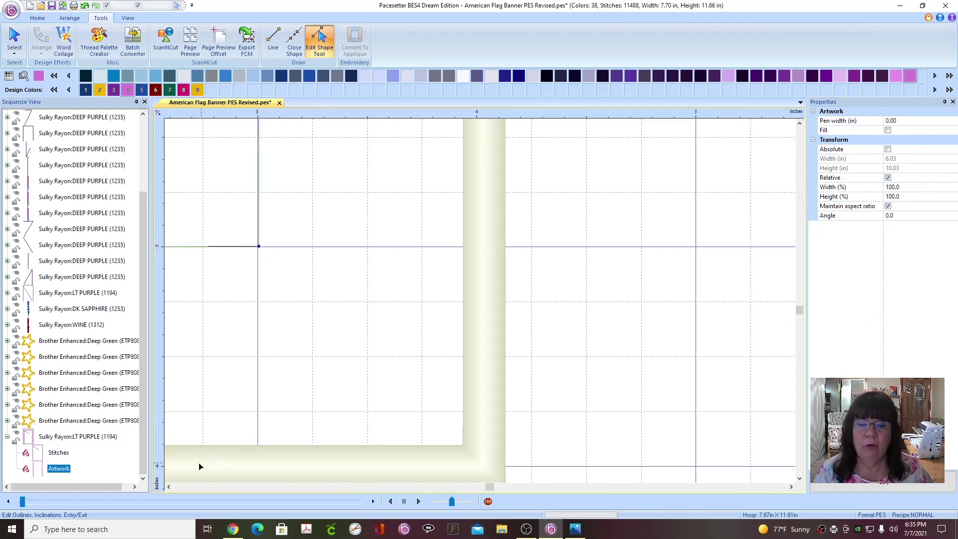
pyautogui.click(169, 489)
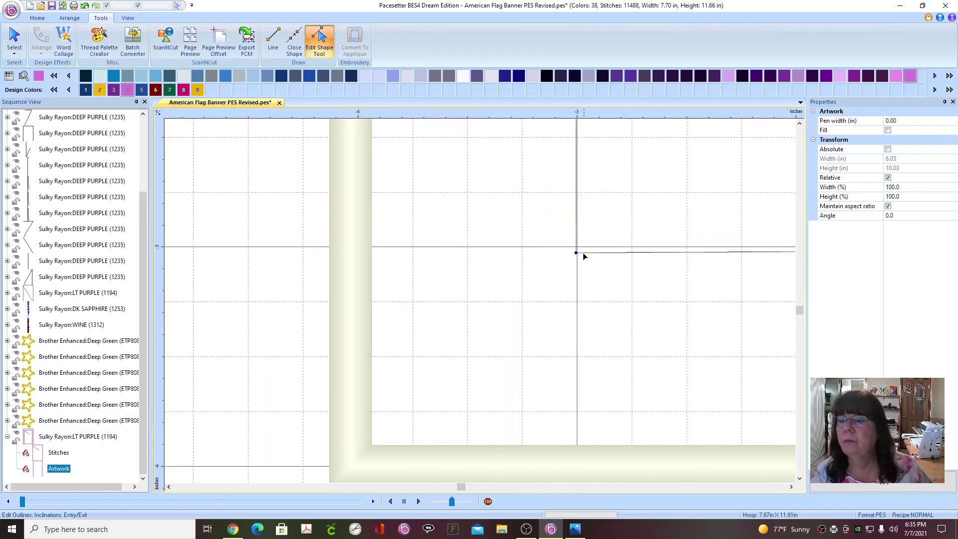
pyautogui.moveTo(576, 255); pyautogui.dragTo(576, 249)
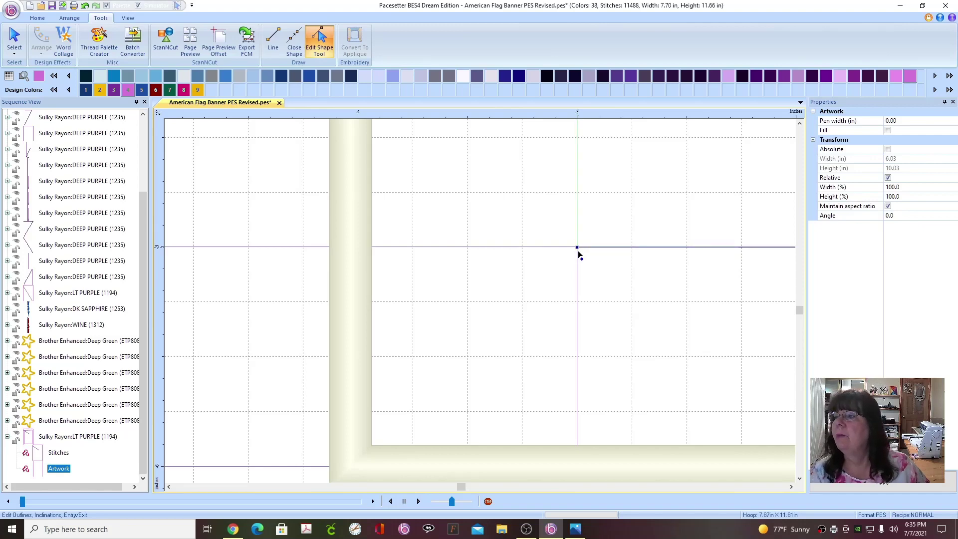
# - Inspect the outline's bottom edge up close to check how it follows the grid line
pyautogui.click(791, 487)
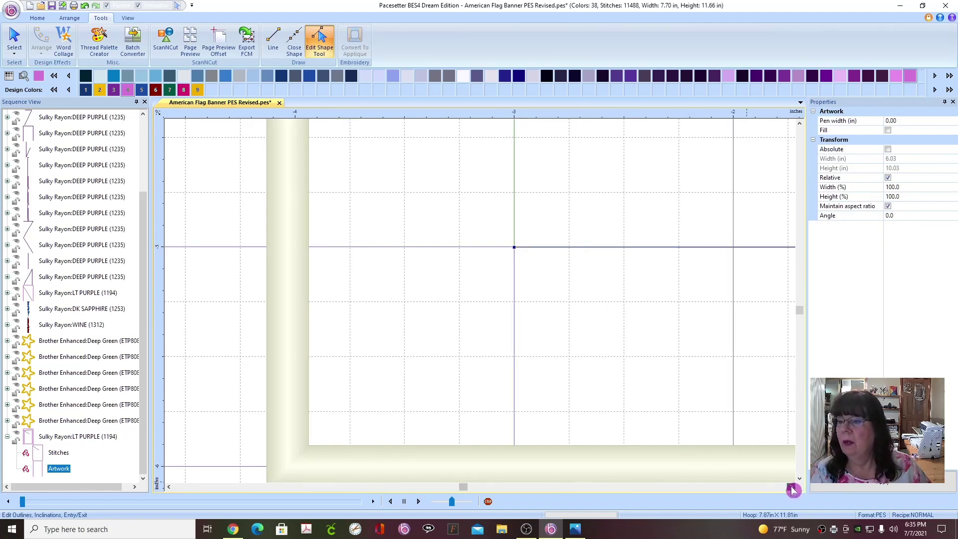
pyautogui.click(792, 488)
pyautogui.click(792, 488)
pyautogui.click(792, 488)
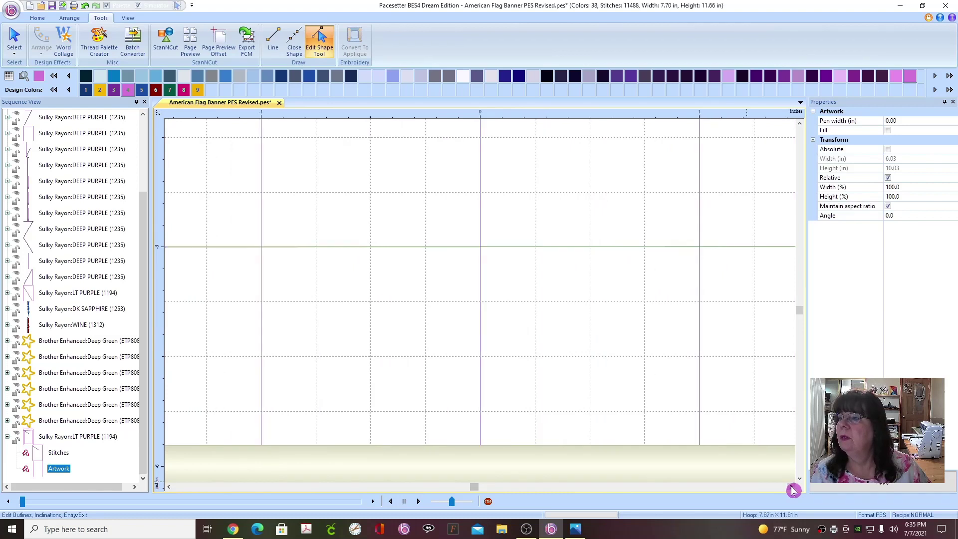
pyautogui.click(793, 487)
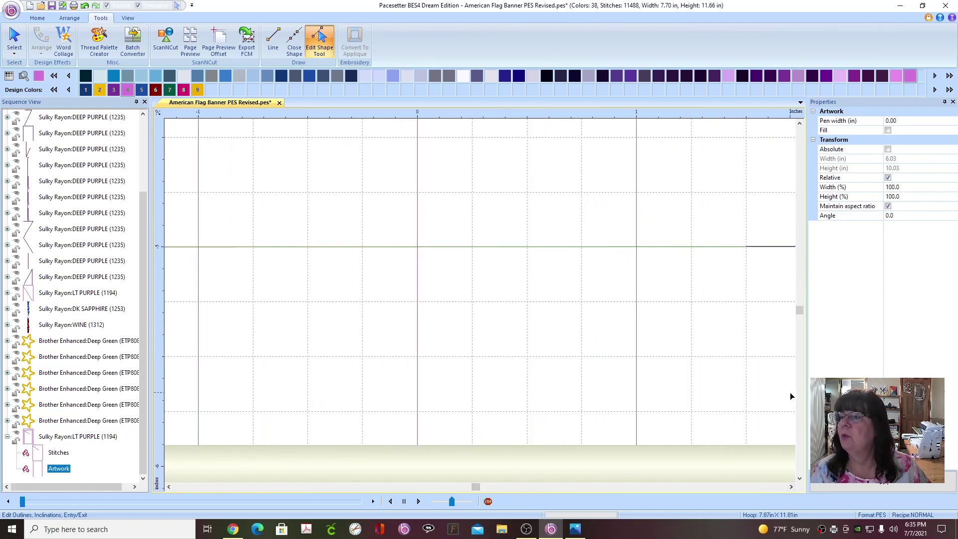
pyautogui.click(802, 480)
pyautogui.click(799, 479)
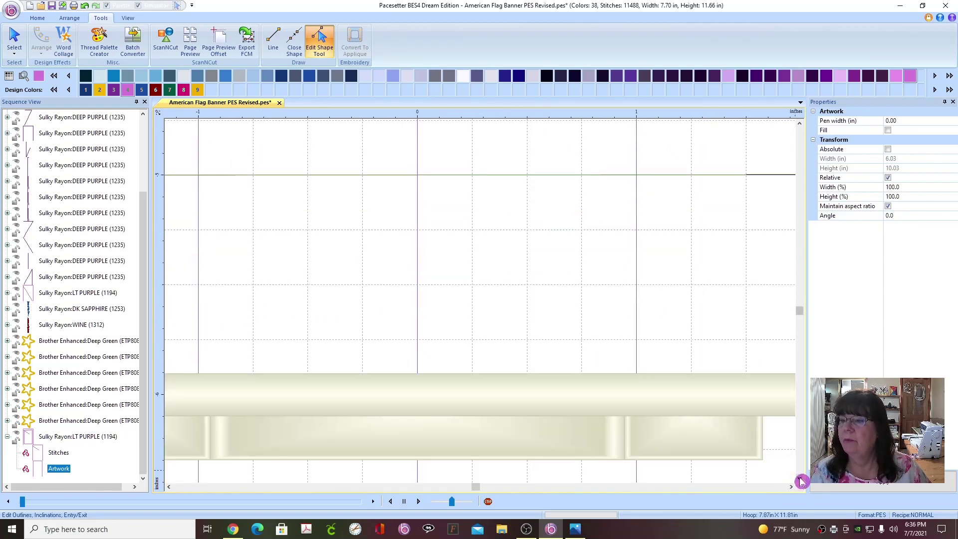
pyautogui.click(799, 479)
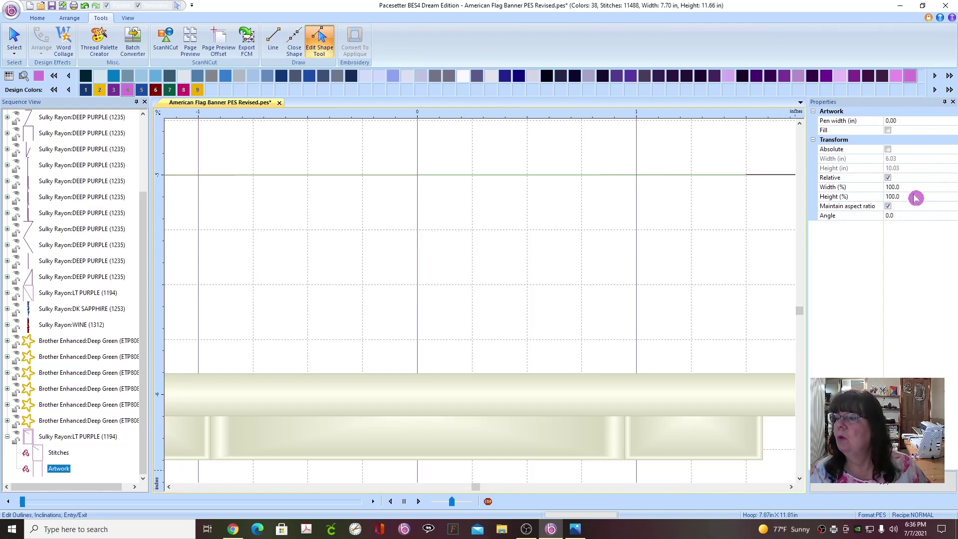
# - Switch the outline artwork to absolute sizing without a locked aspect ratio, and set it to 6.00 in wide by 10.00 in high
pyautogui.click(889, 179)
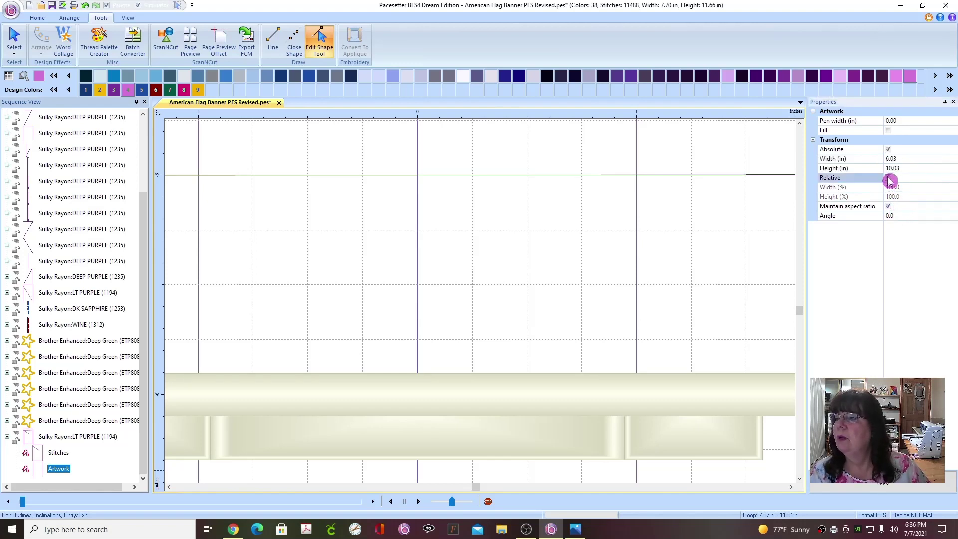
pyautogui.click(888, 206)
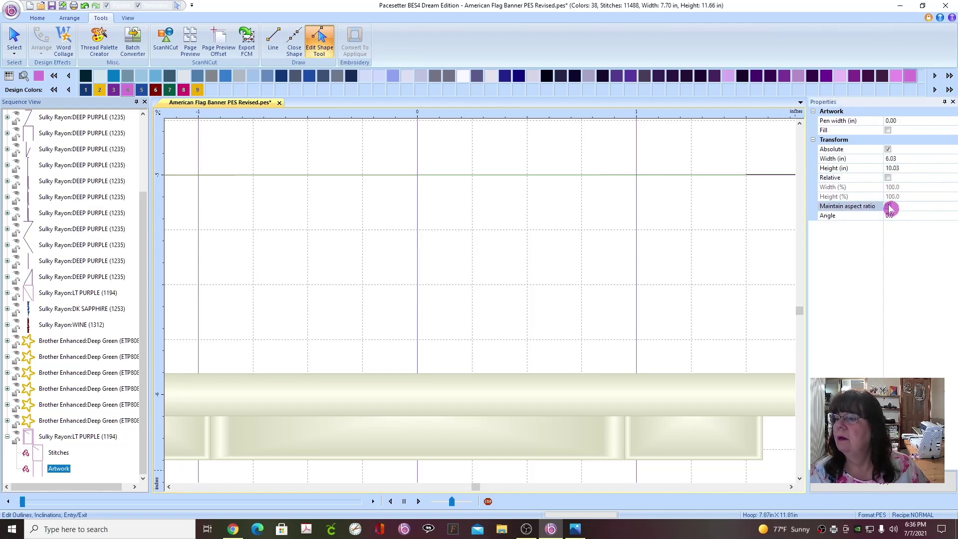
pyautogui.click(902, 158)
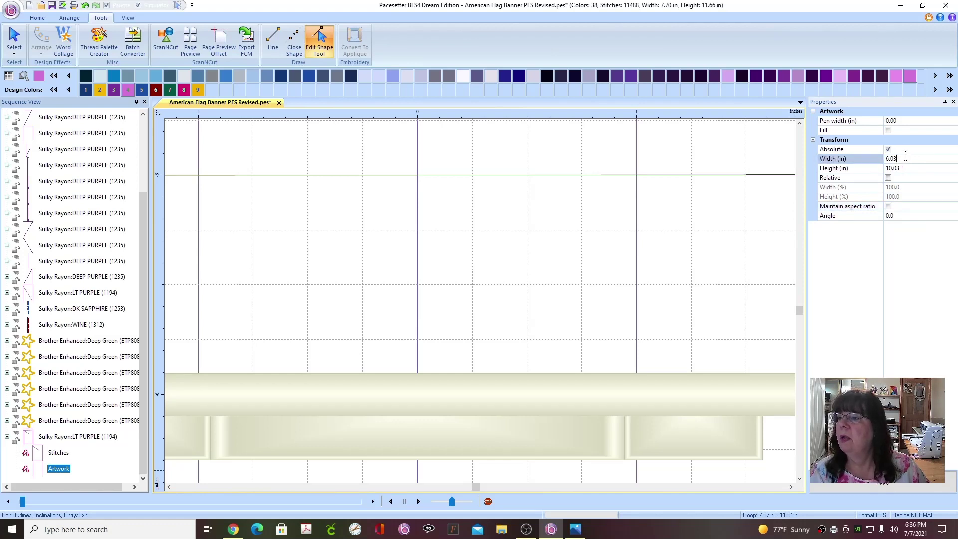
pyautogui.press('BackSpace')
pyautogui.press('BackSpace')
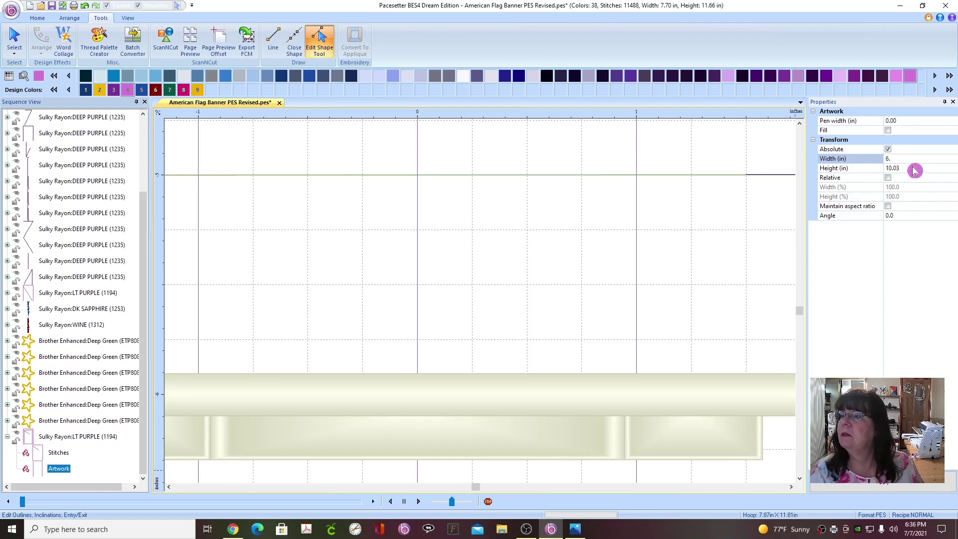
pyautogui.click(909, 166)
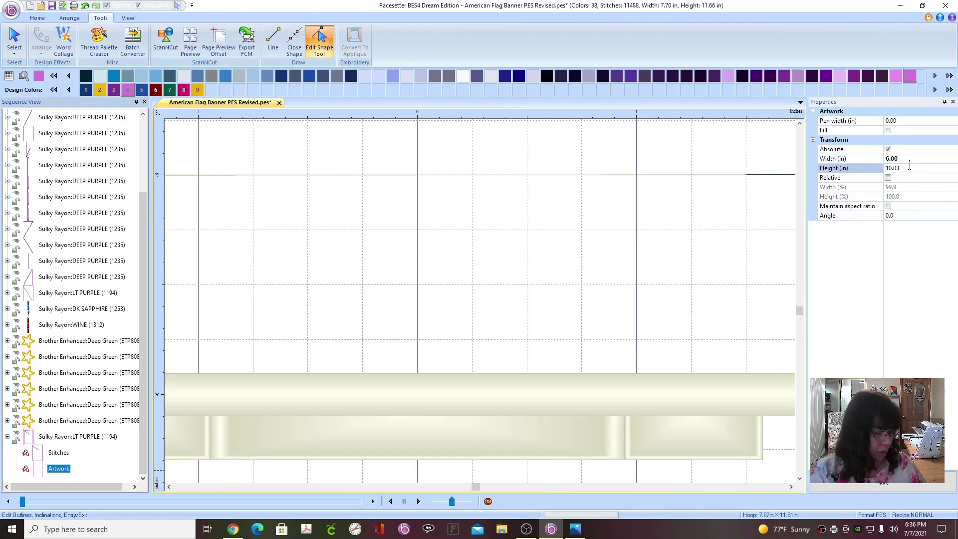
pyautogui.press('BackSpace')
pyautogui.click(909, 194)
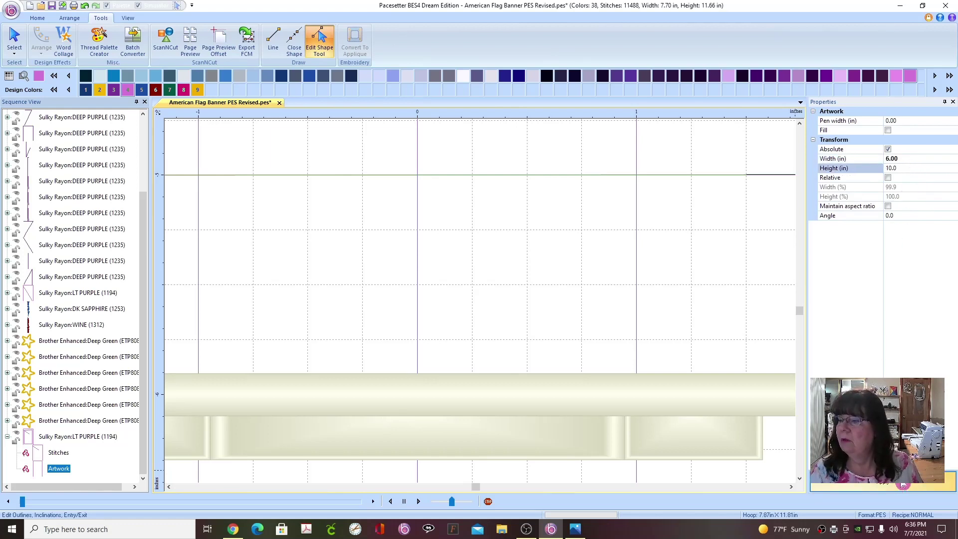
pyautogui.press('Return')
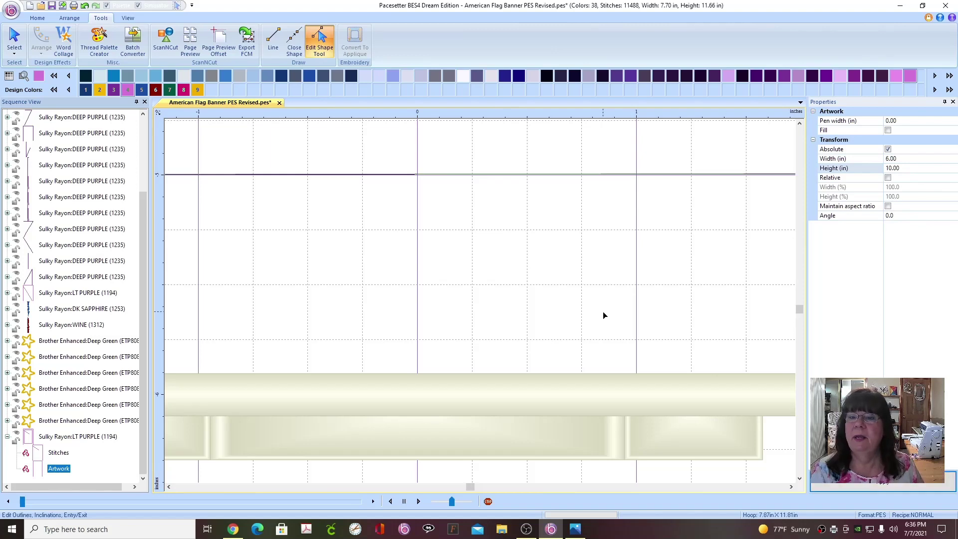
pyautogui.scroll(-3, 602, 311)
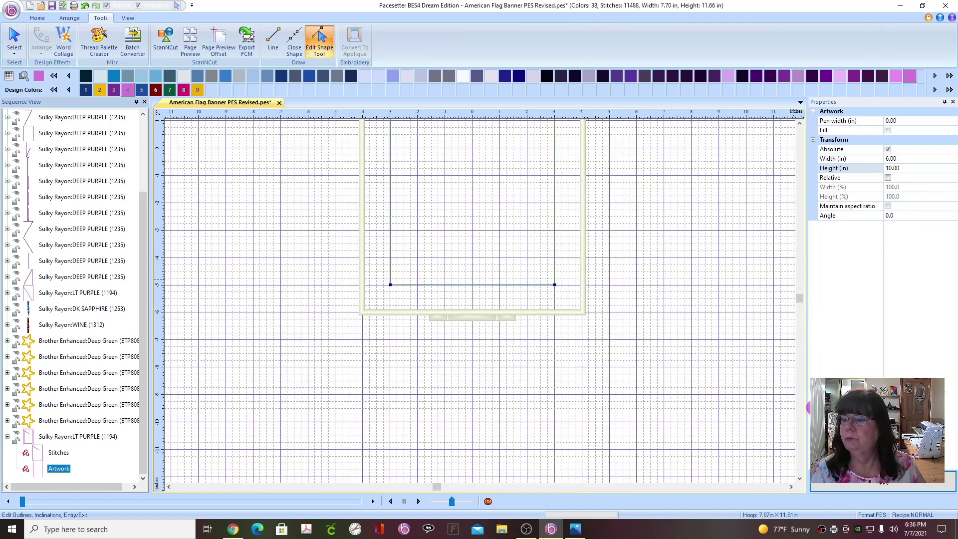
# - Select the 6 x 10 inch outline artwork and convert it to an appliqué
pyautogui.click(799, 123)
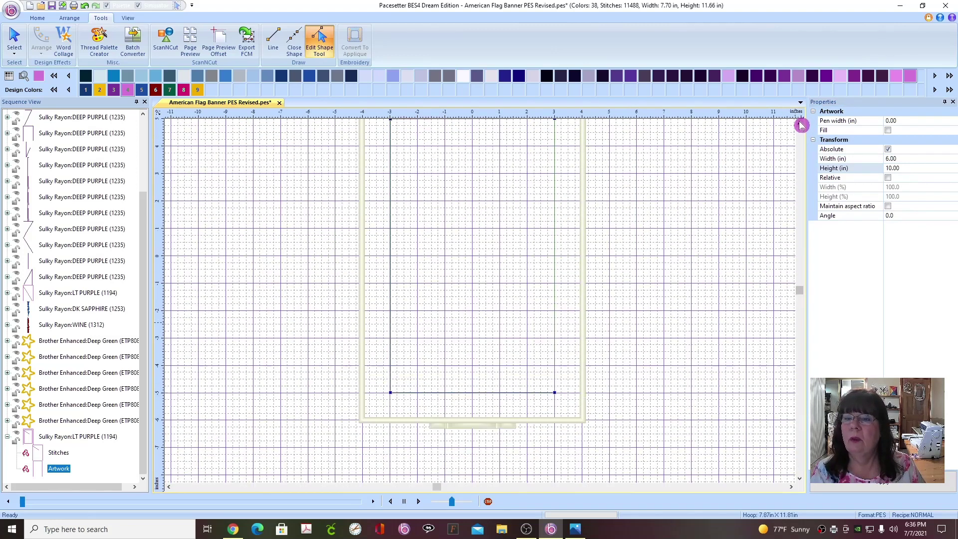
pyautogui.click(799, 123)
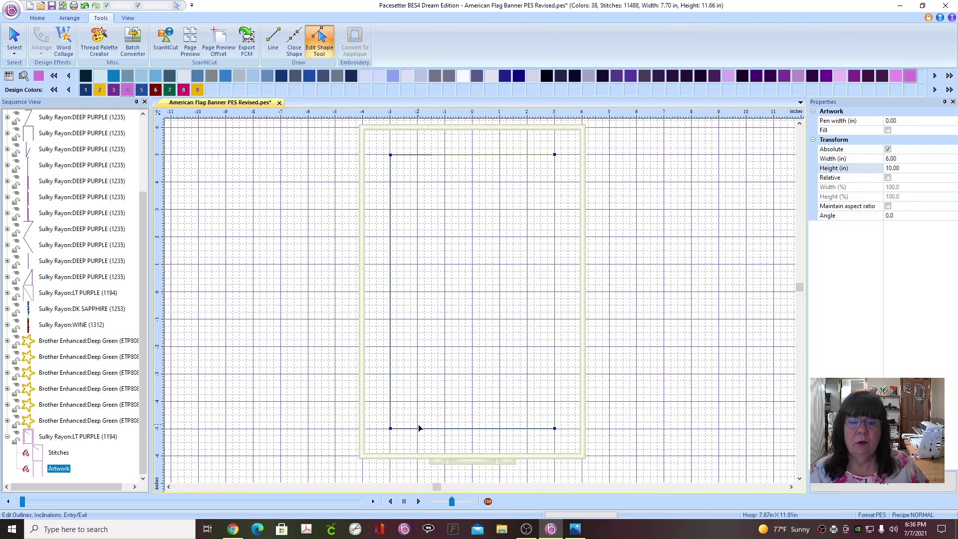
pyautogui.click(85, 469)
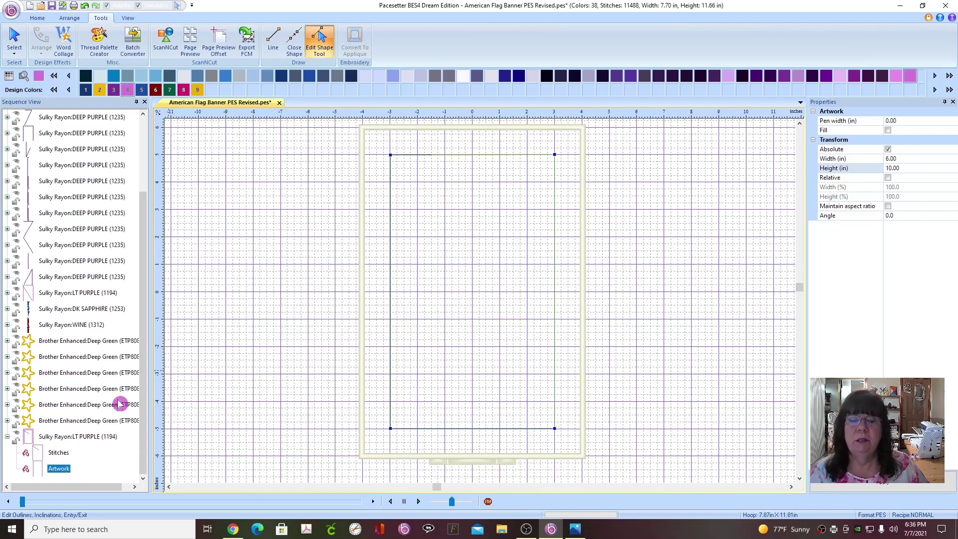
pyautogui.rightClick(67, 470)
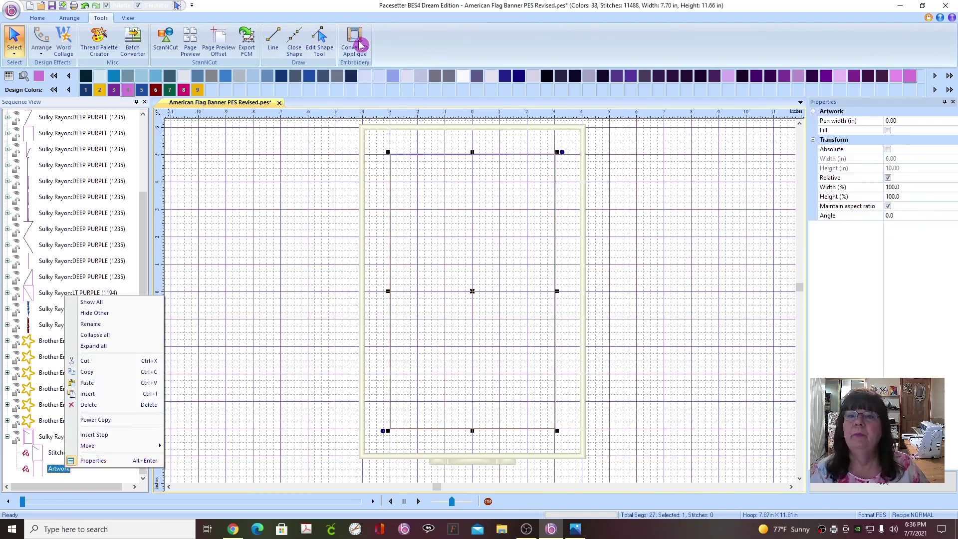
pyautogui.click(358, 44)
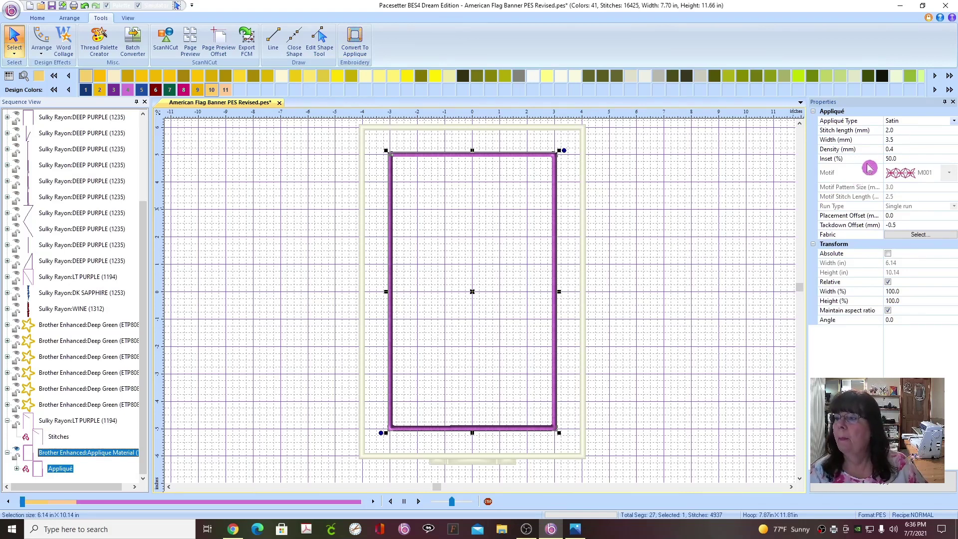
# - Set the outline's appliqué type to Run with a stitch length of 4.0 mm
pyautogui.click(953, 121)
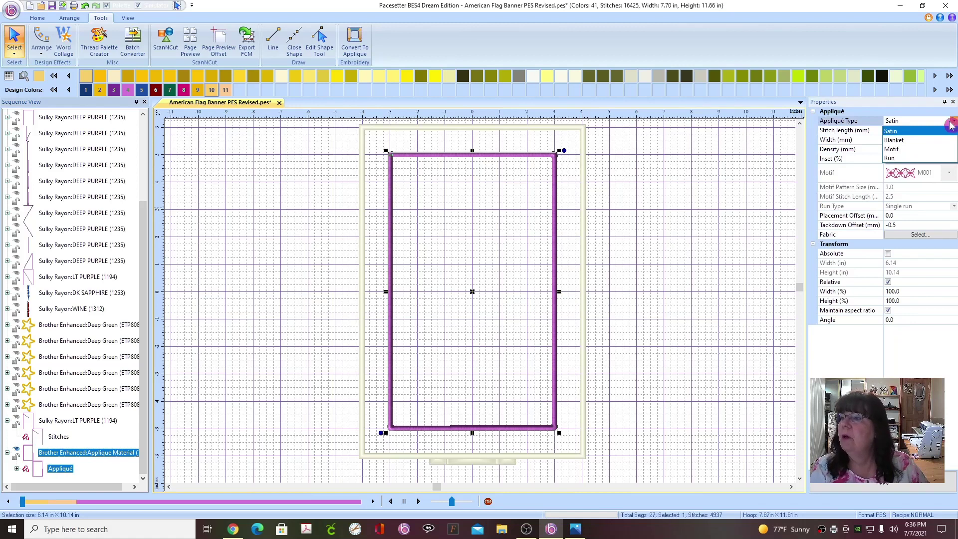
pyautogui.click(895, 158)
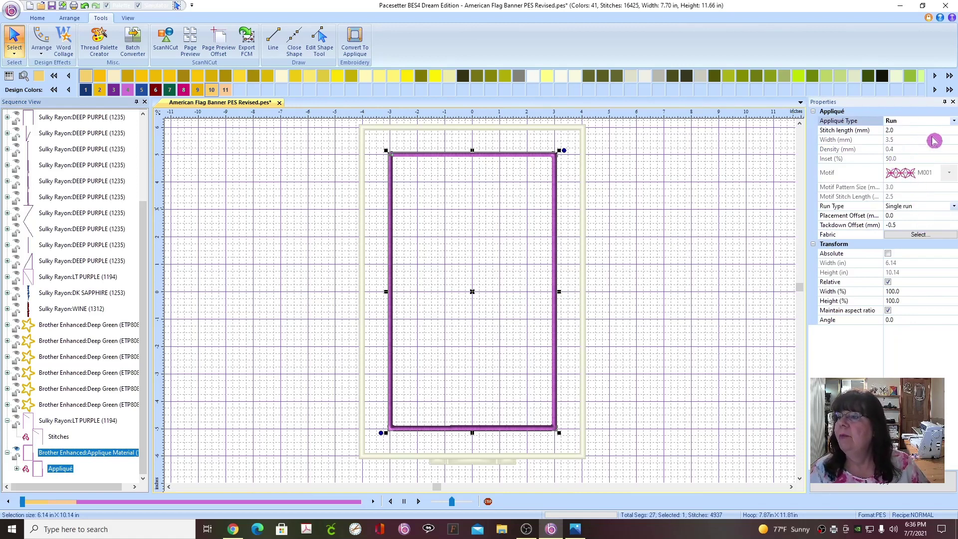
pyautogui.click(903, 129)
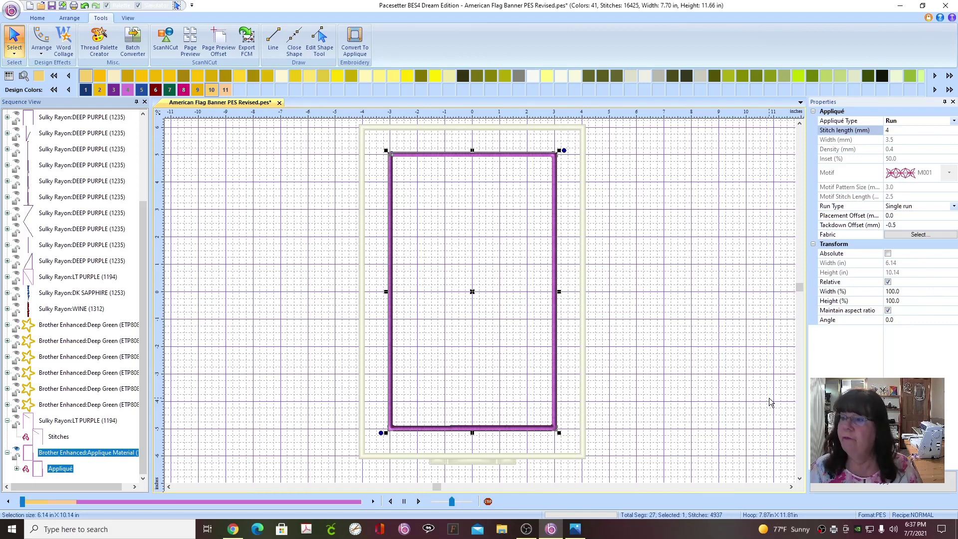
pyautogui.press('Return')
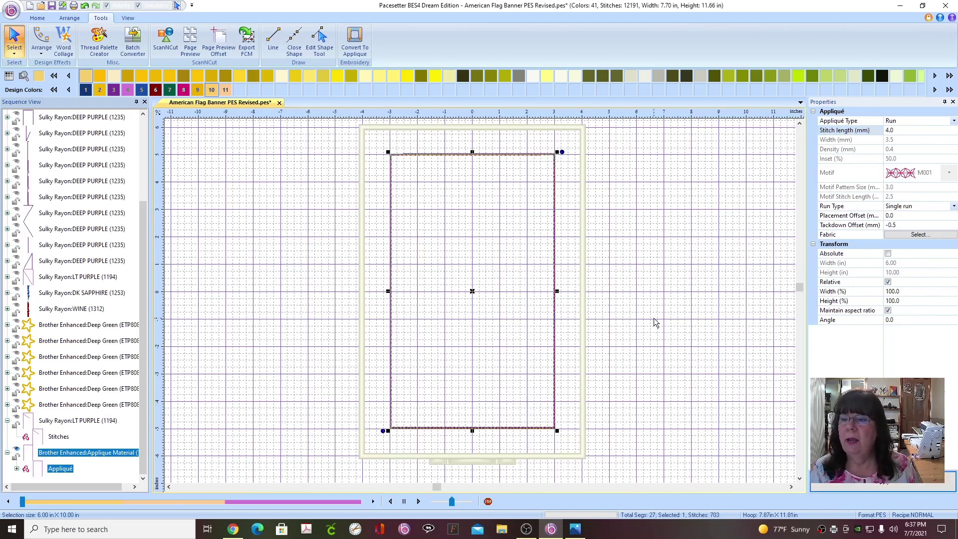
# - Preserve the outline's appliqué as stitches so that its component runs become separate segments
pyautogui.scroll(1, 653, 319)
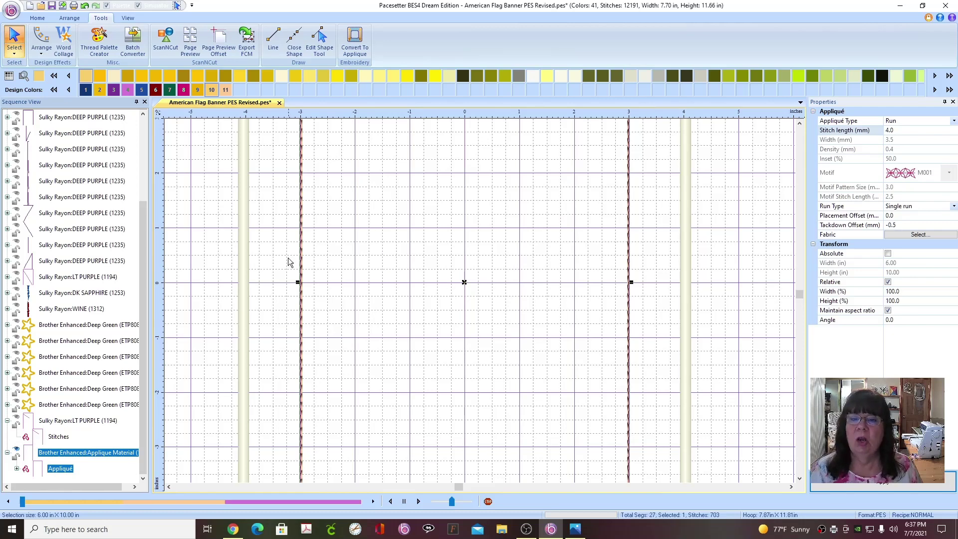
pyautogui.click(70, 469)
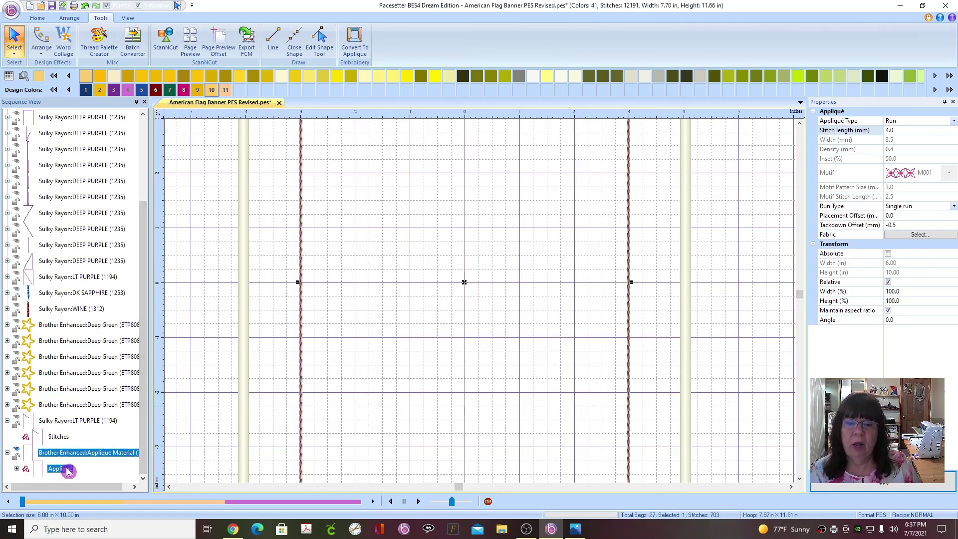
pyautogui.rightClick(71, 471)
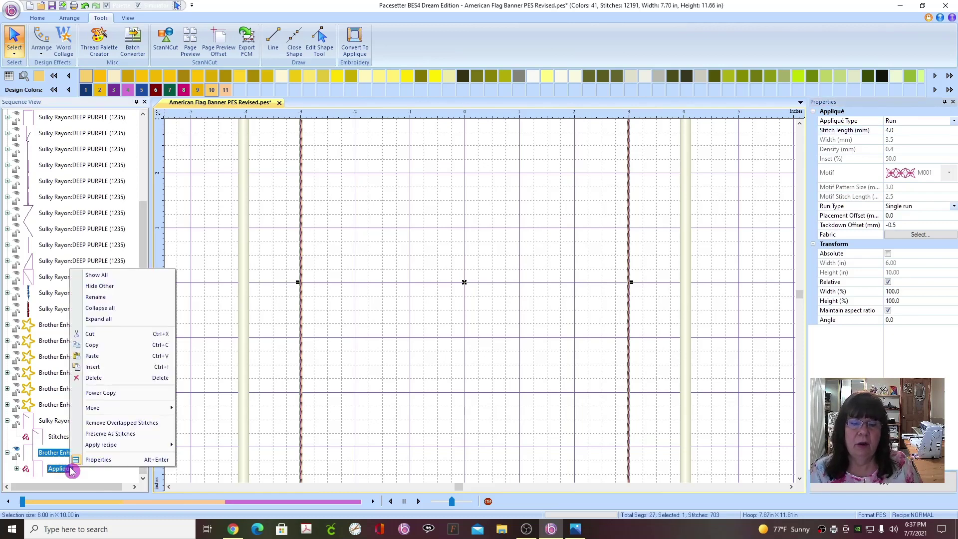
pyautogui.click(116, 434)
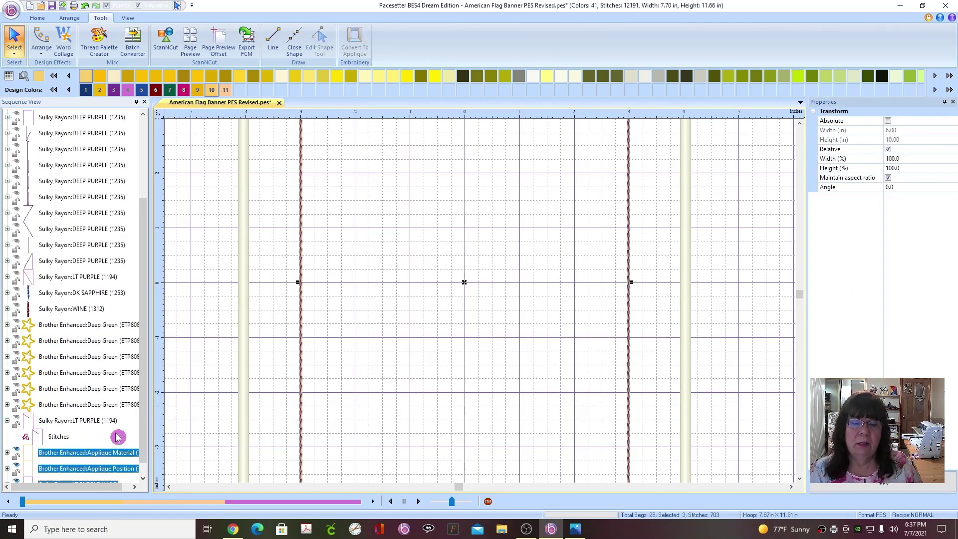
# - Delete the outline's Applique Material and Applique Position segments, keeping only its final LT PURPLE (1194) run
pyautogui.click(143, 479)
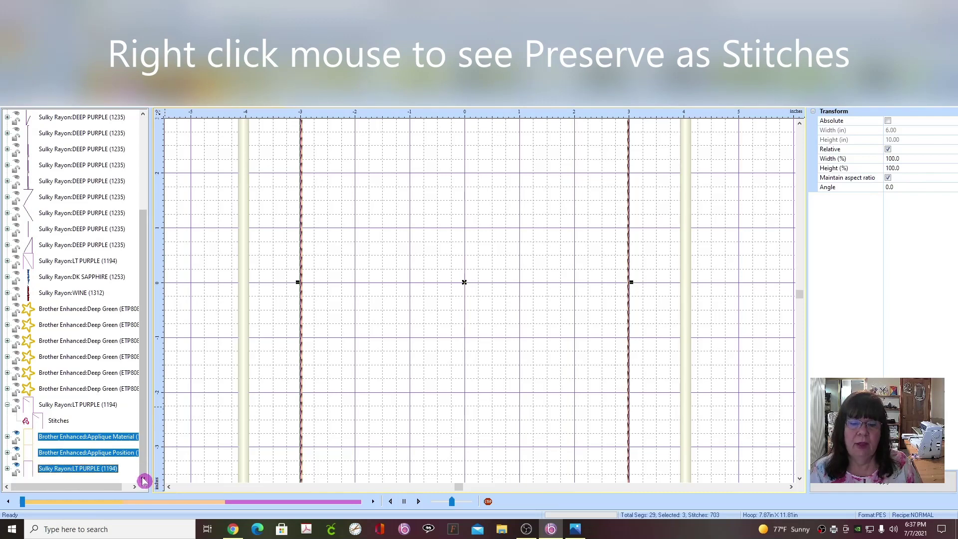
pyautogui.click(95, 438)
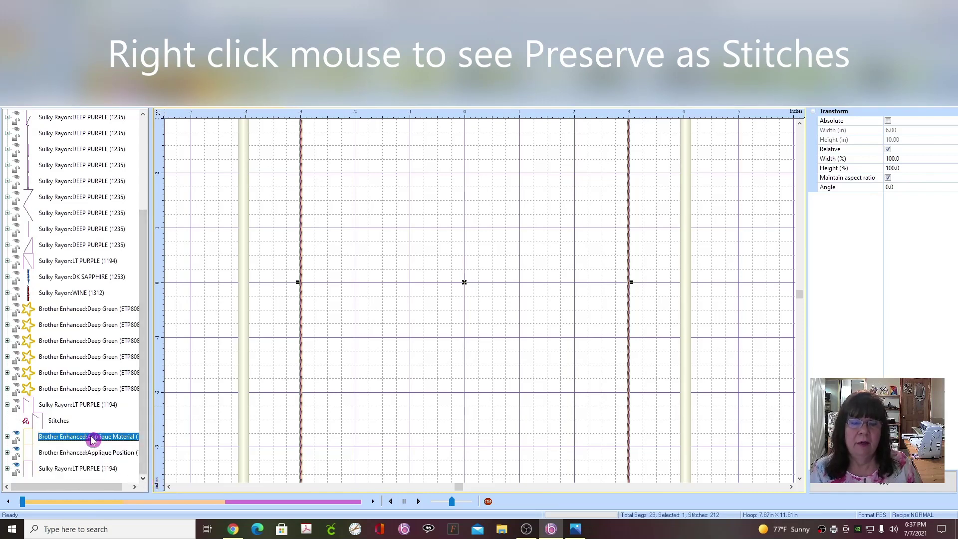
pyautogui.rightClick(95, 438)
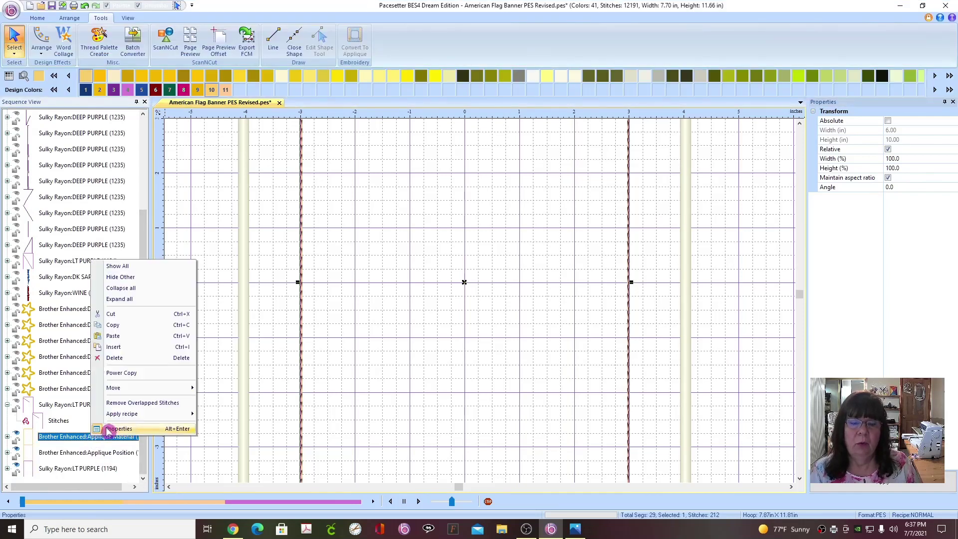
pyautogui.click(131, 358)
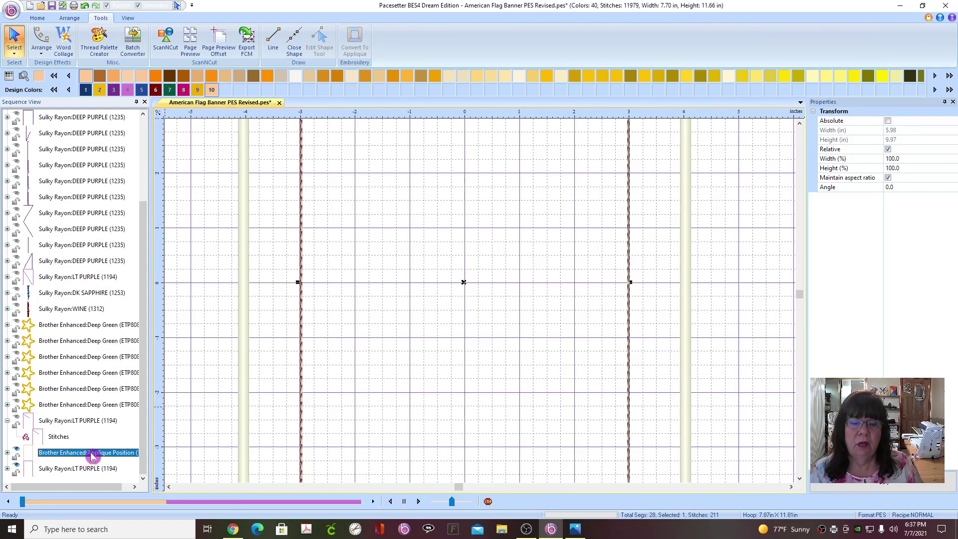
pyautogui.rightClick(98, 455)
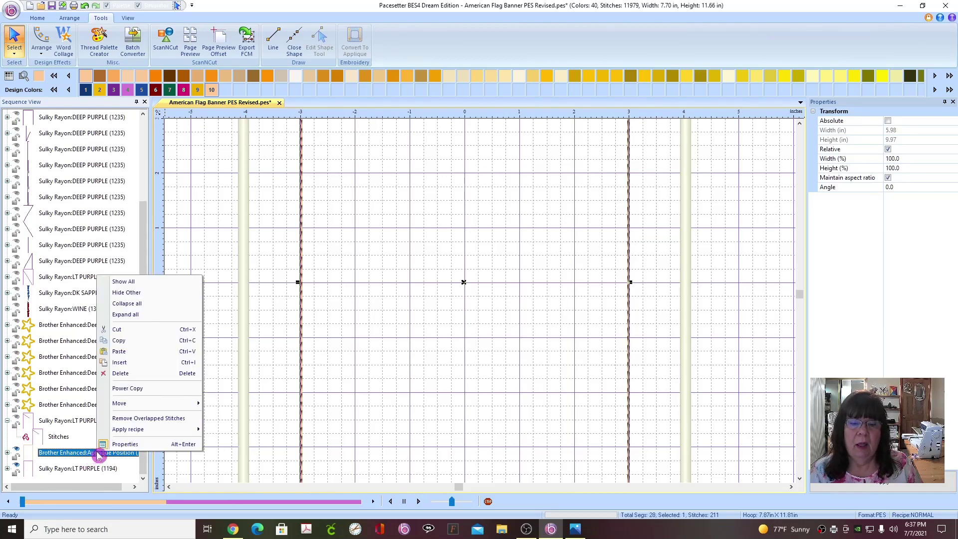
pyautogui.click(129, 376)
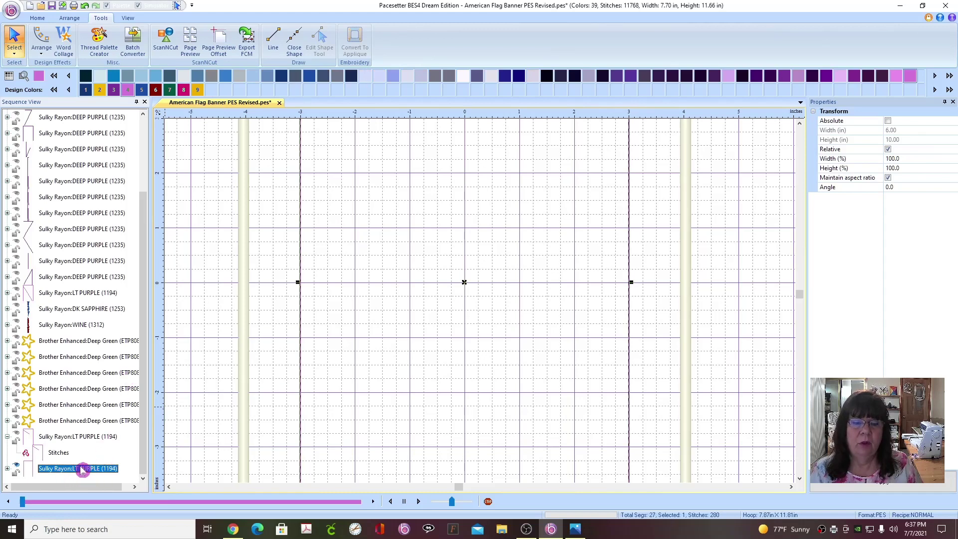
# - Check what the last LT PURPLE (1194) segment contains and view the whole outline in the hoop
pyautogui.click(7, 469)
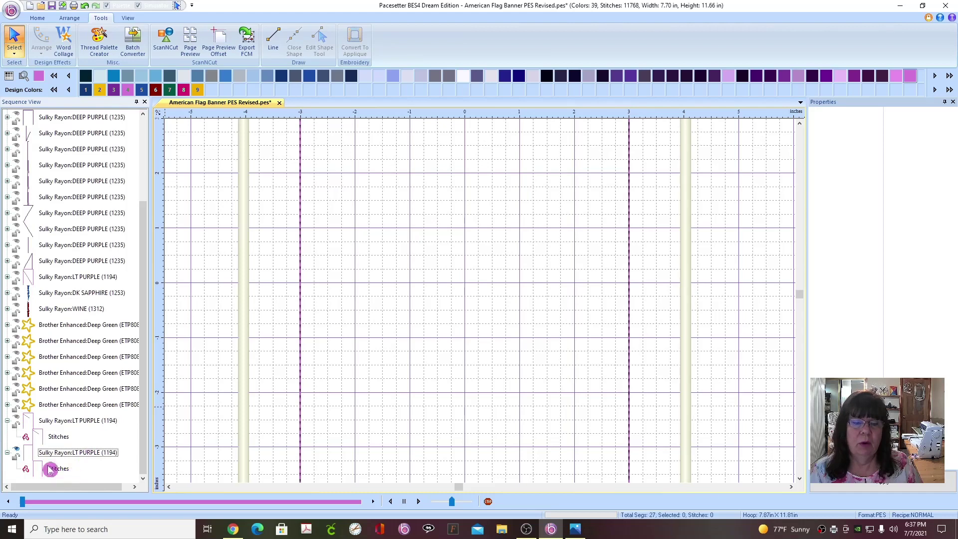
pyautogui.click(8, 452)
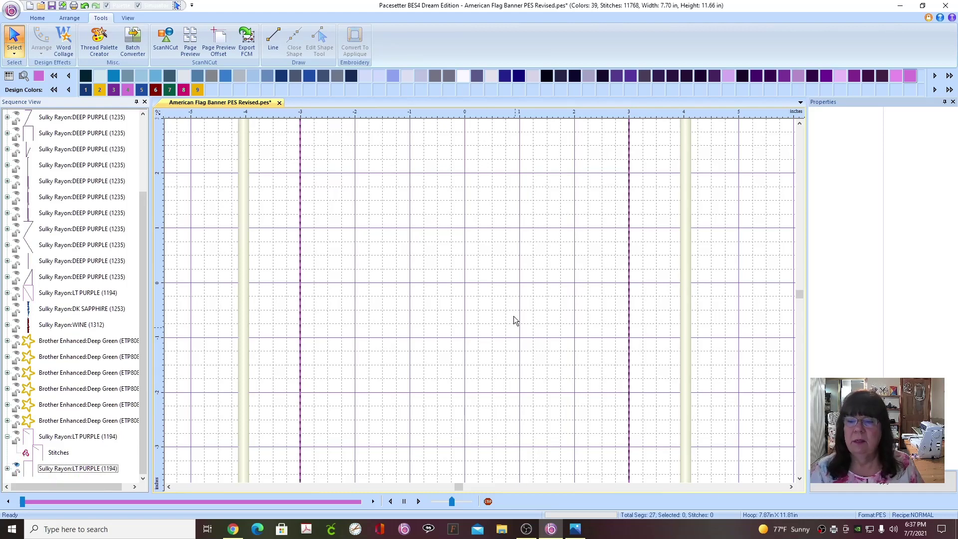
pyautogui.scroll(-1, 700, 355)
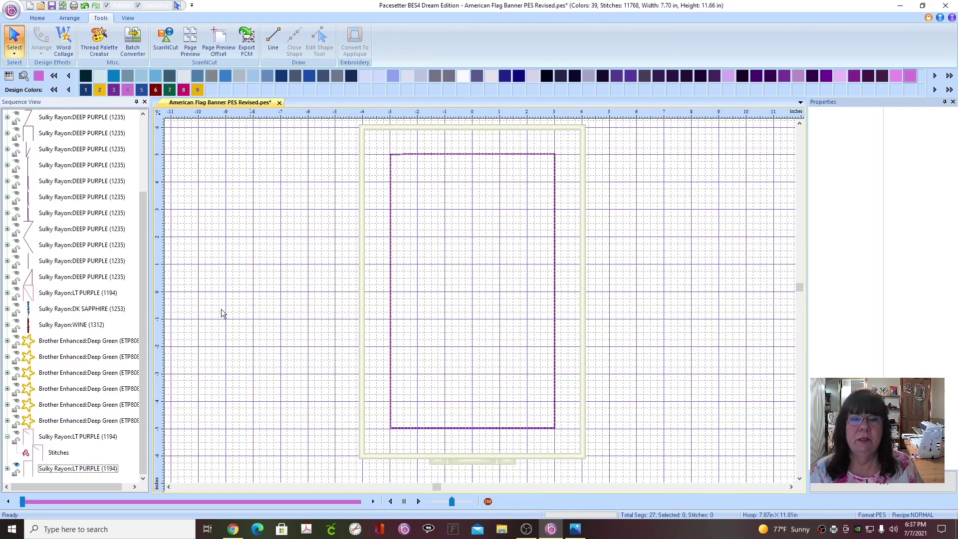
# - Show the SUNFLOWER GOLD placement segment and compare the strip it marks with the flag banner photo IMG_5068.JPG
pyautogui.scroll(2, 62, 295)
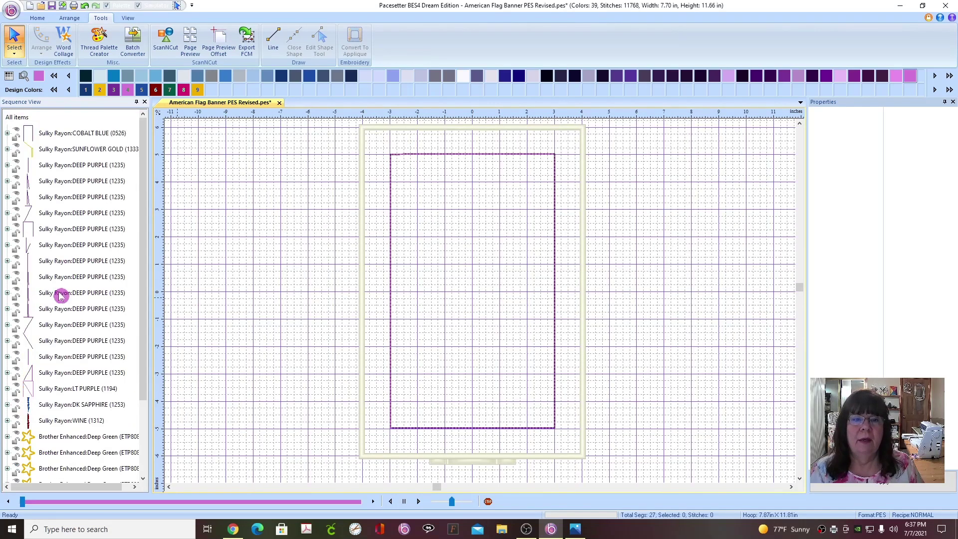
pyautogui.click(18, 148)
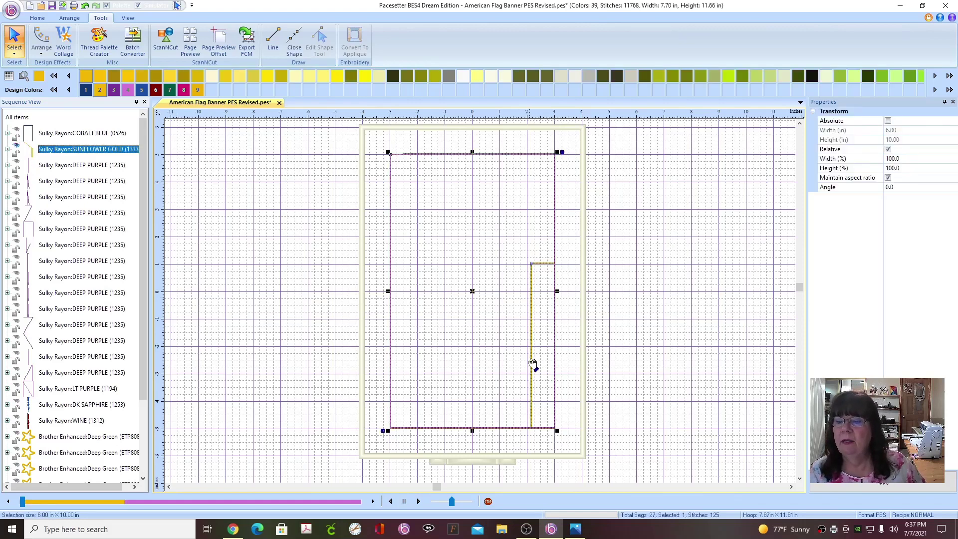
pyautogui.click(575, 529)
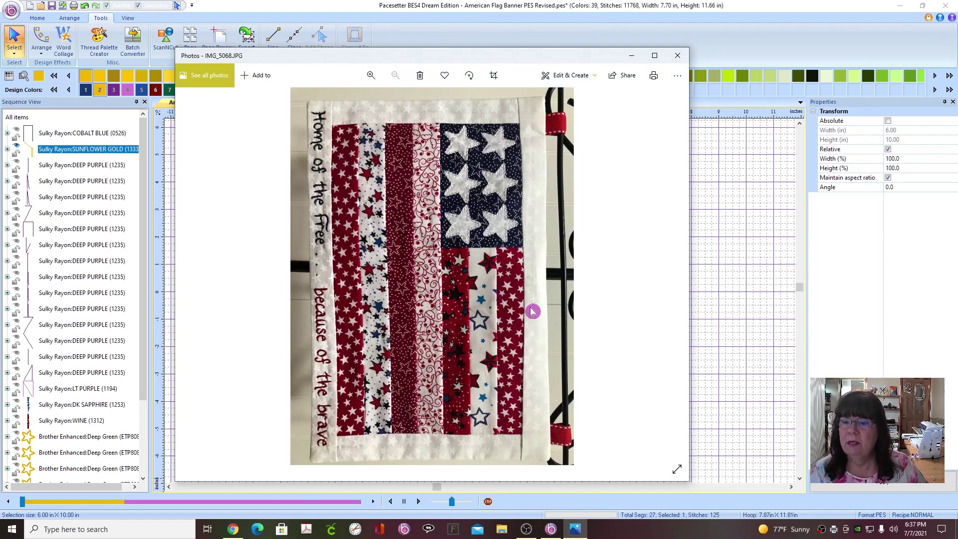
pyautogui.click(576, 532)
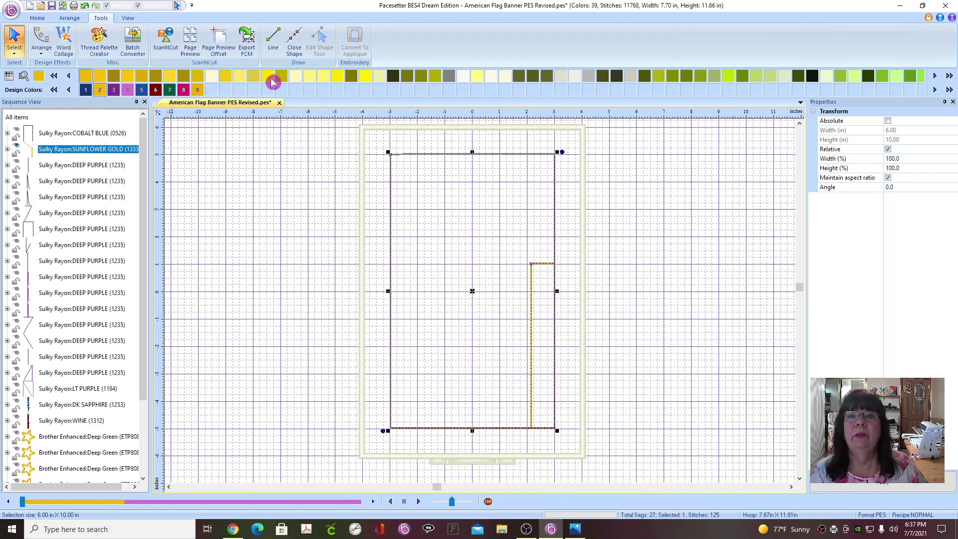
# - Trace the gold strip with the Line tool from 3, 1 through 3, -5 and about 2.15, -5 to about 2.15, 1
pyautogui.click(273, 40)
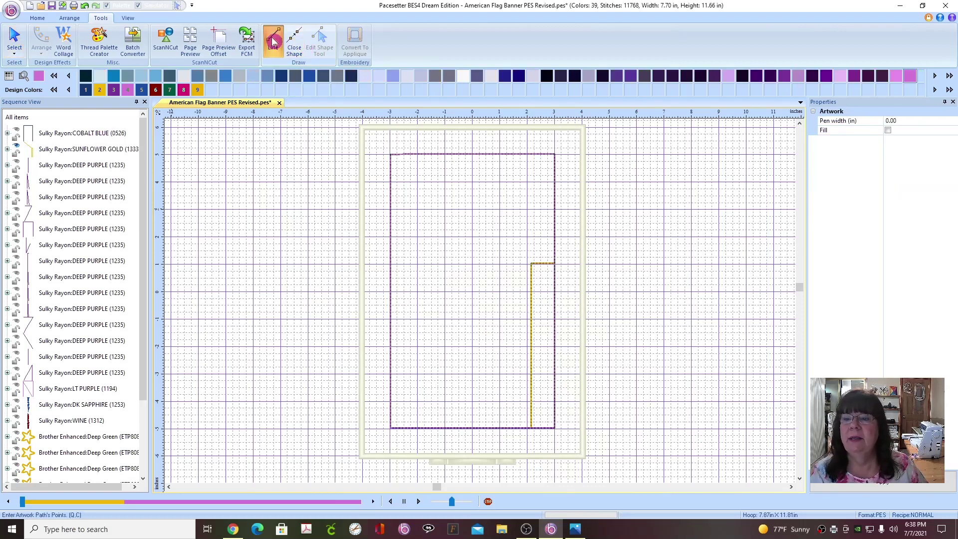
pyautogui.scroll(2, 612, 353)
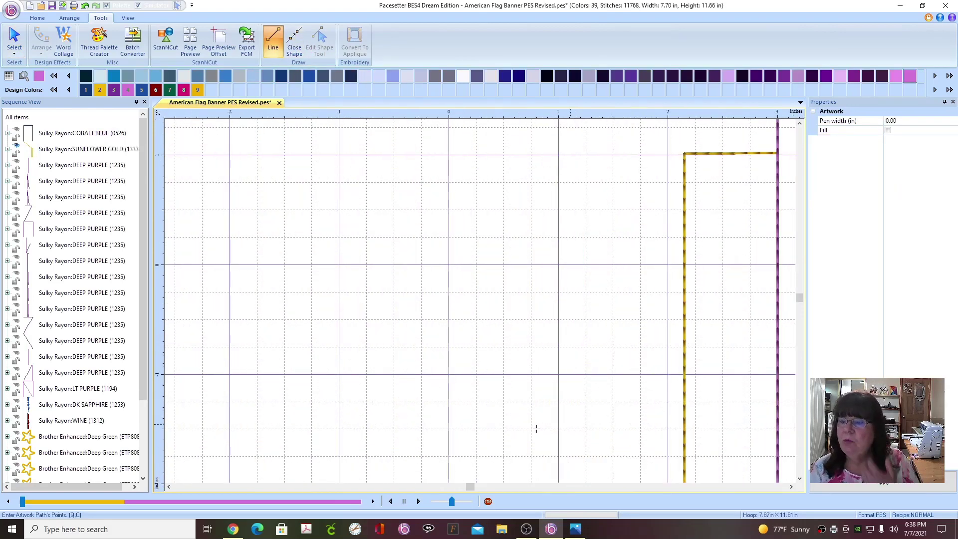
pyautogui.click(791, 487)
pyautogui.click(792, 487)
pyautogui.click(792, 487)
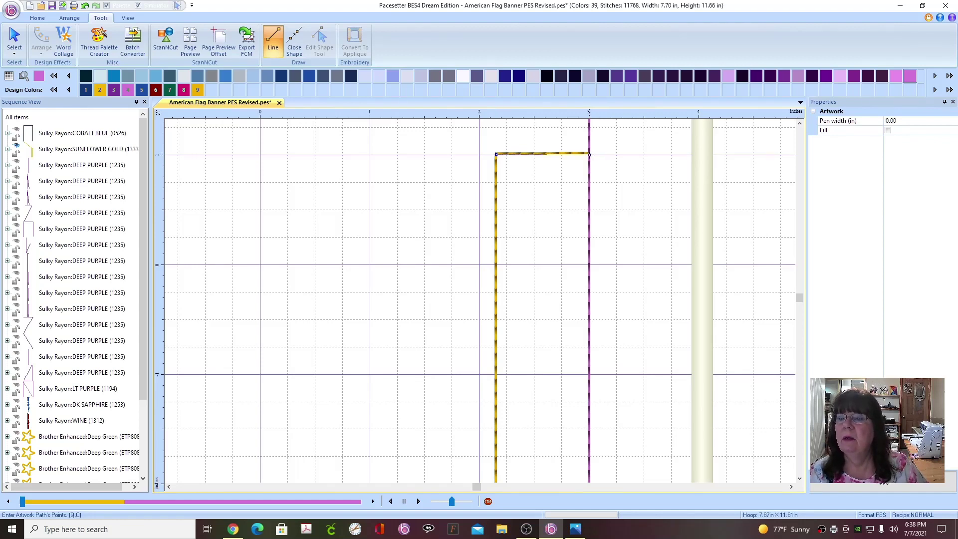
pyautogui.click(800, 479)
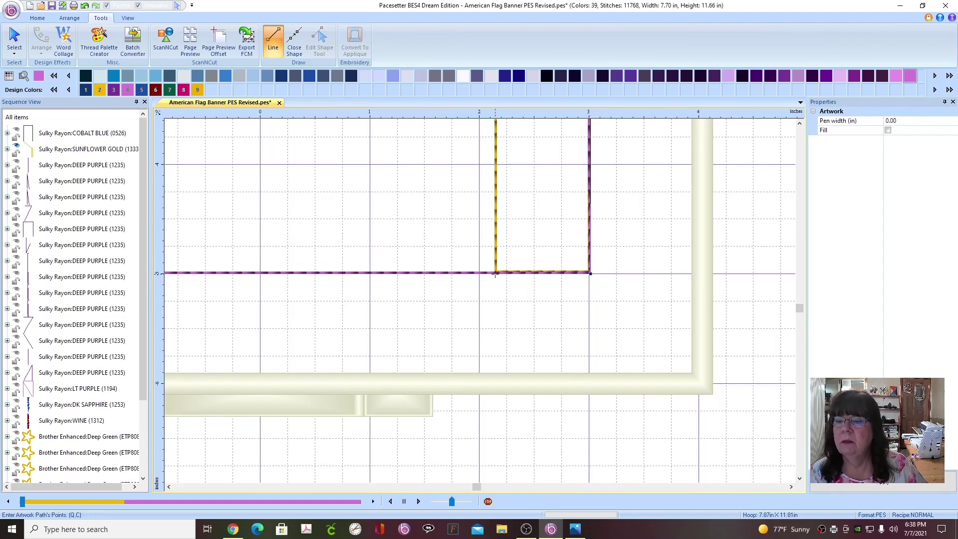
pyautogui.click(799, 123)
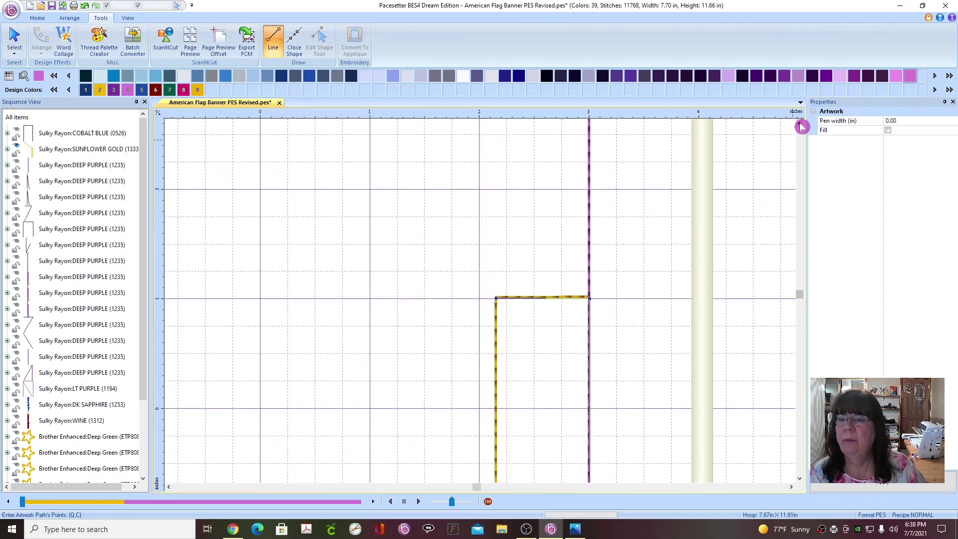
pyautogui.scroll(2, 543, 343)
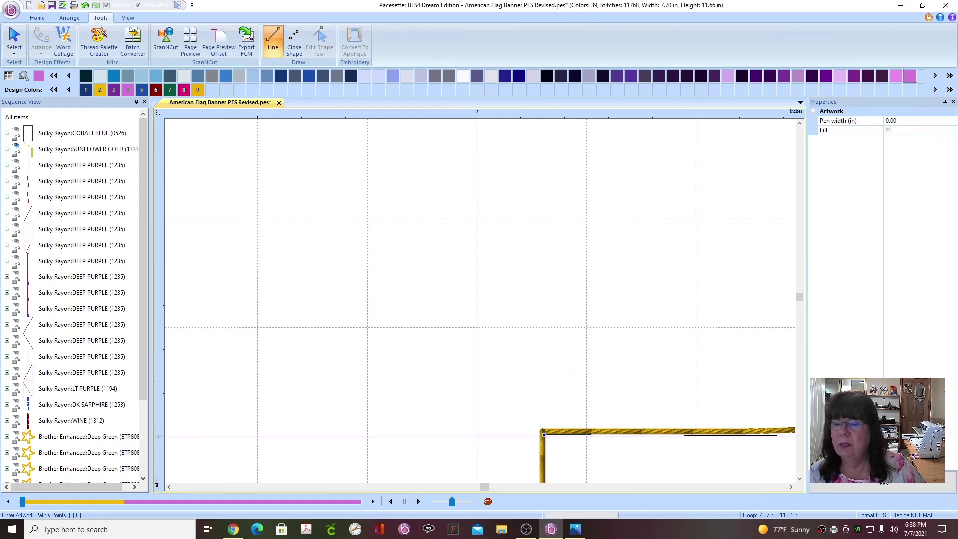
# - Finish the strip artwork, hide the SUNFLOWER GOLD segment, and examine how the new outline's upper edge follows the grid line
pyautogui.click(17, 149)
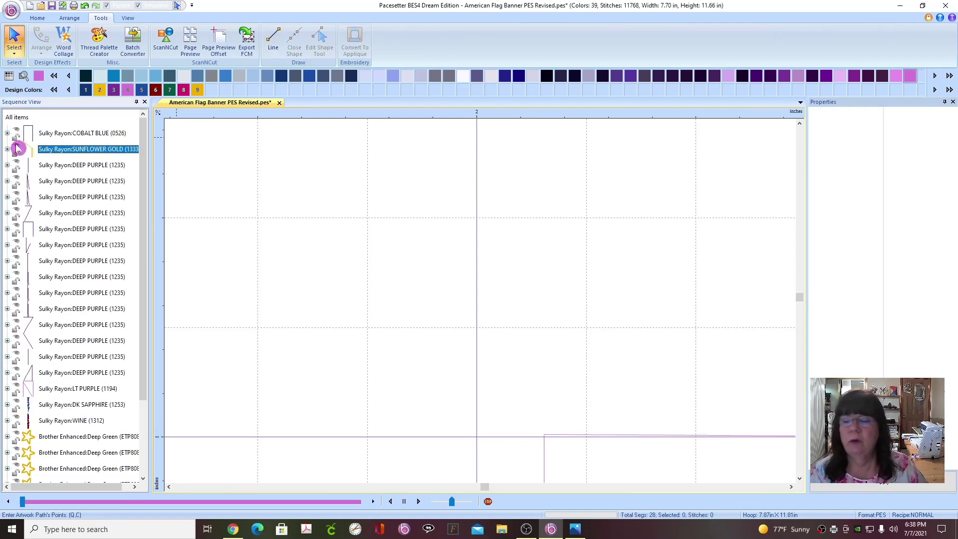
pyautogui.click(791, 486)
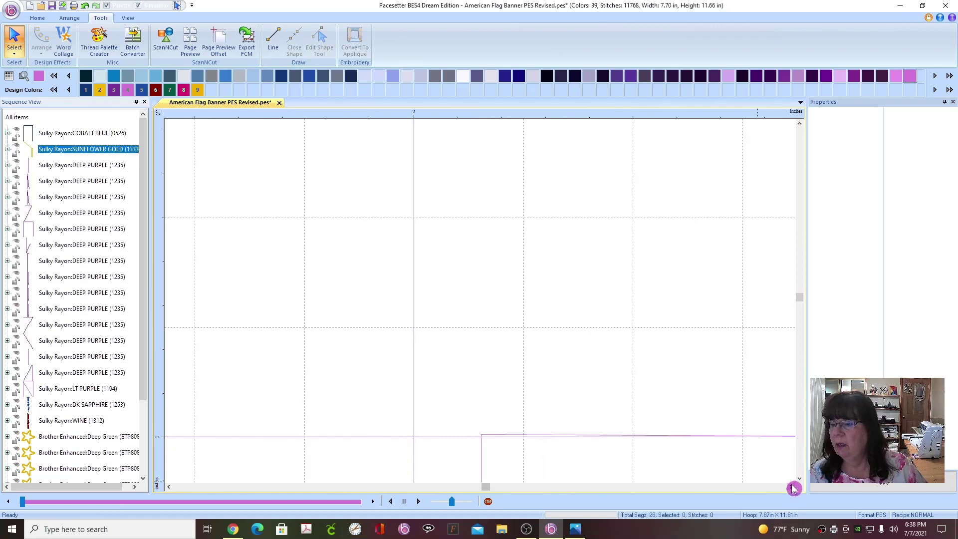
pyautogui.click(792, 486)
pyautogui.click(799, 480)
pyautogui.click(800, 479)
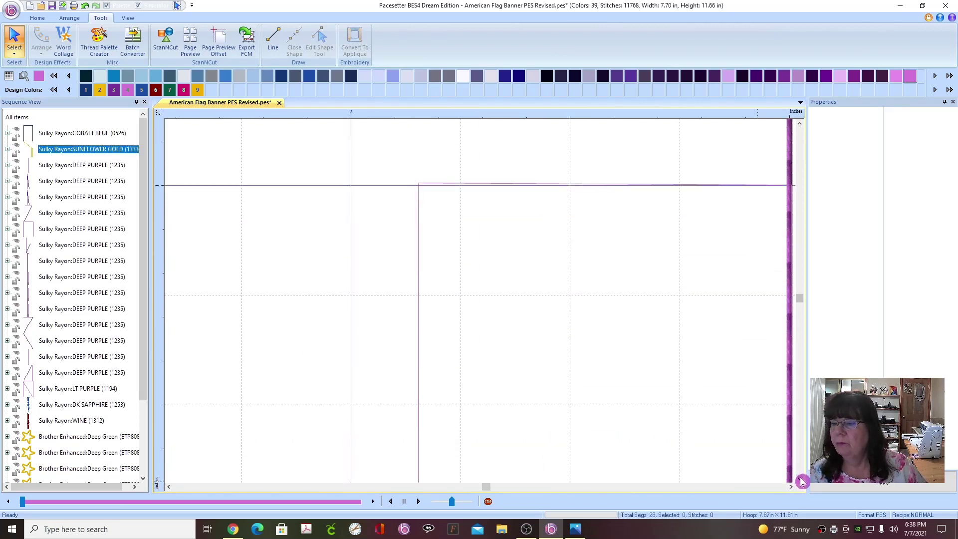
# - Select the strip artwork and reshape it by moving its upper-left corner node onto the horizontal grid line at 1
pyautogui.click(800, 480)
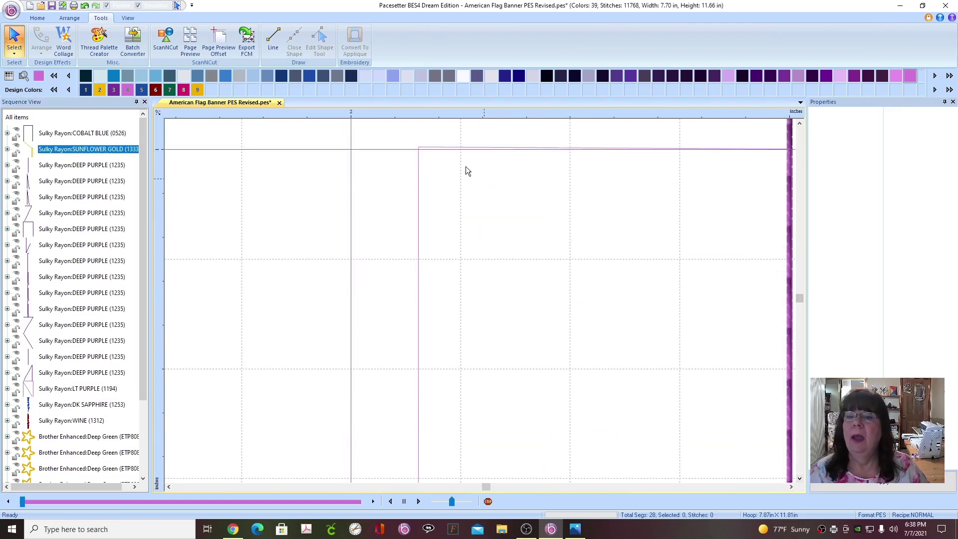
pyautogui.click(15, 38)
pyautogui.click(419, 157)
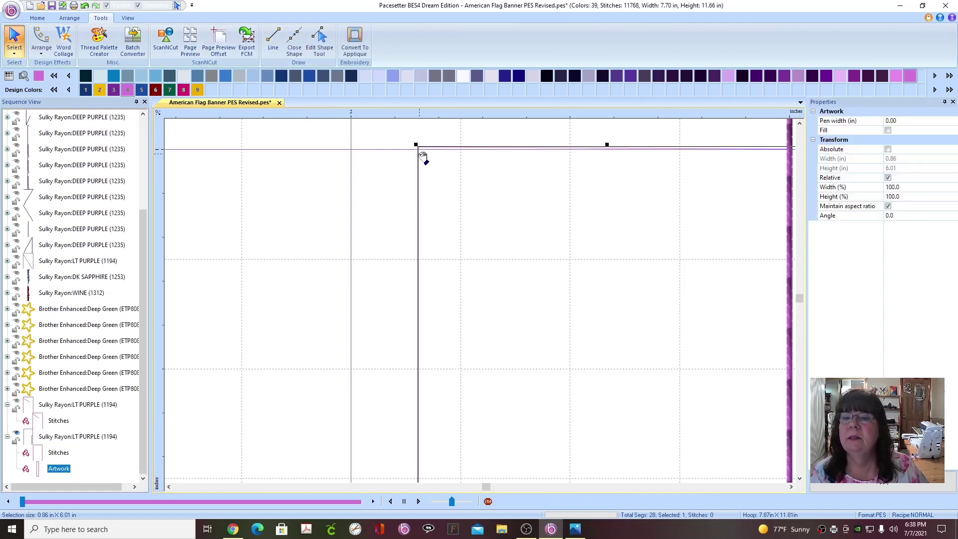
pyautogui.click(319, 39)
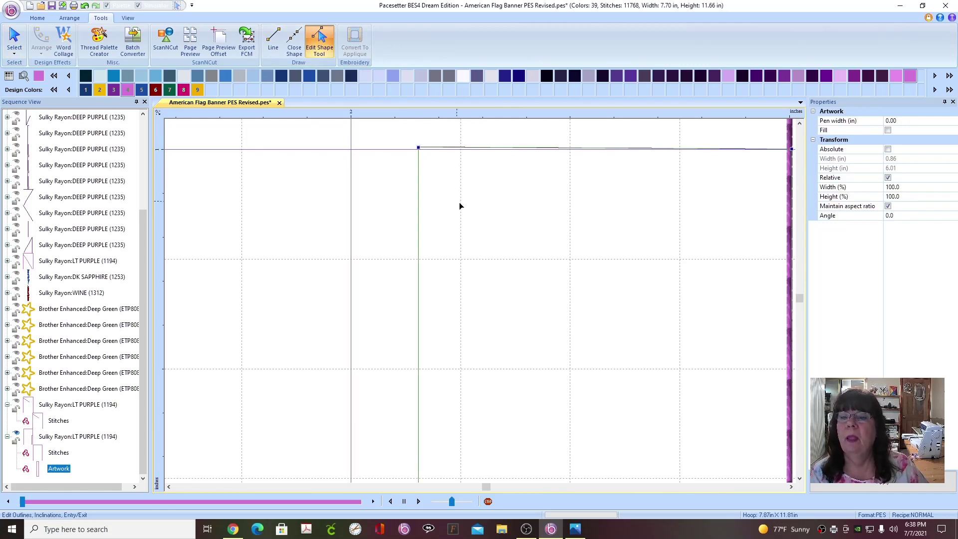
pyautogui.click(417, 149)
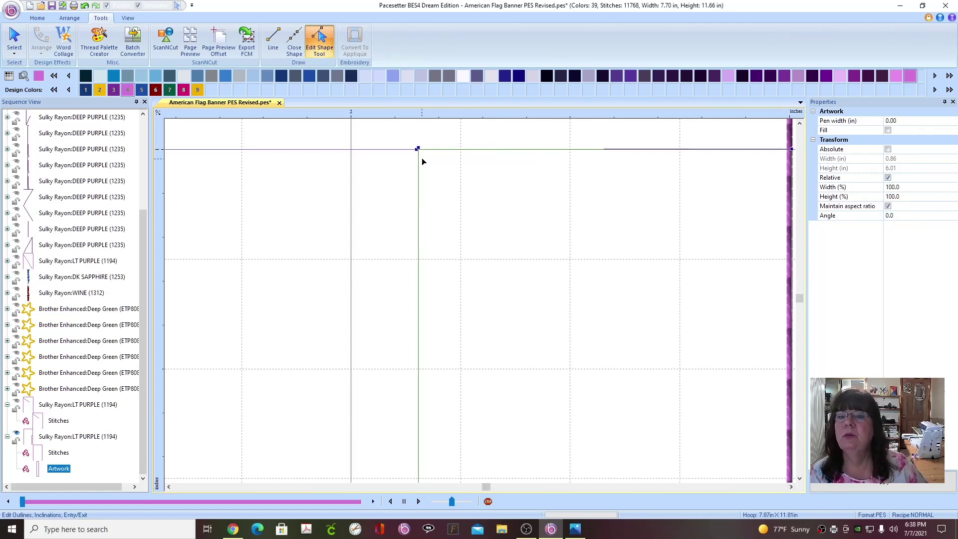
pyautogui.moveTo(417, 149); pyautogui.dragTo(418, 151)
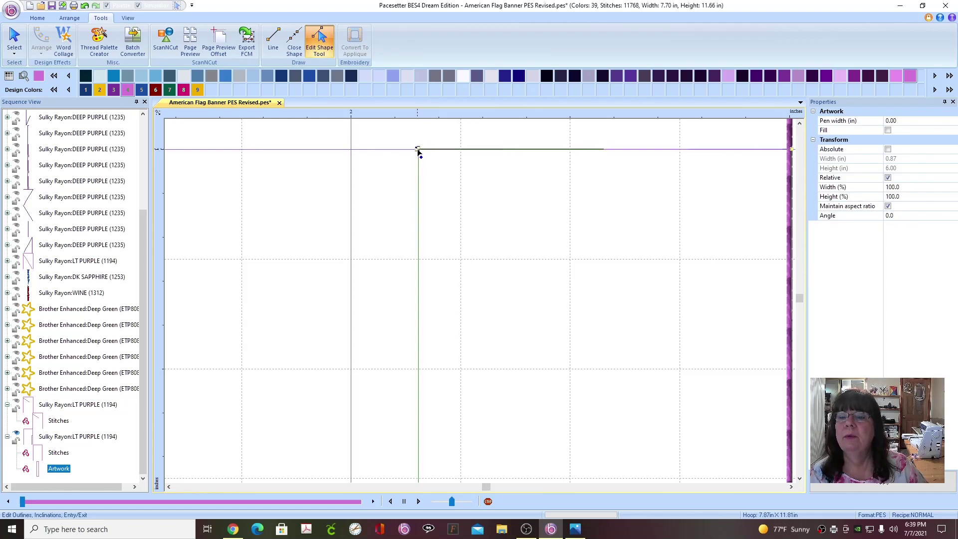
# - Align the strip artwork's lower-right corner node with the grid intersection at 3, -5 and adjust its lower-left corner node
pyautogui.click(792, 488)
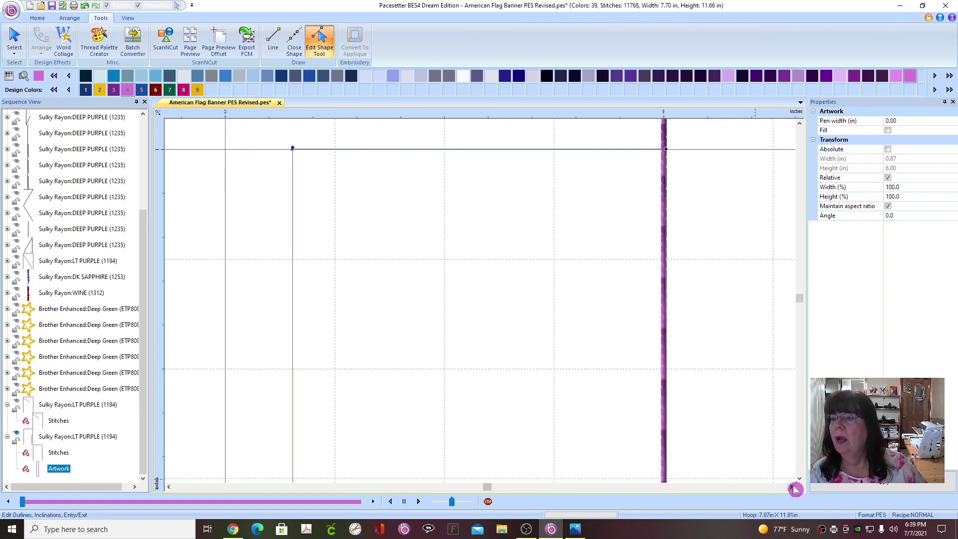
pyautogui.click(799, 478)
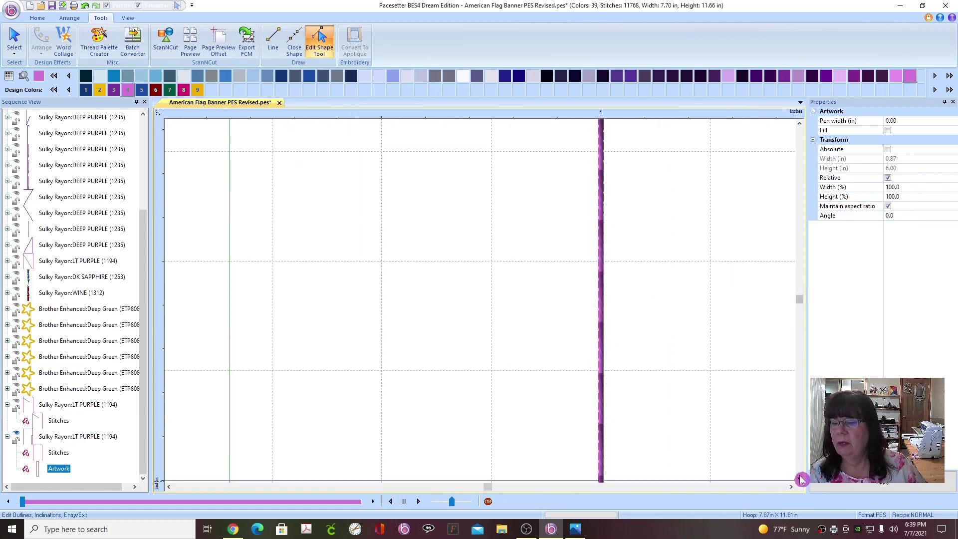
pyautogui.click(799, 478)
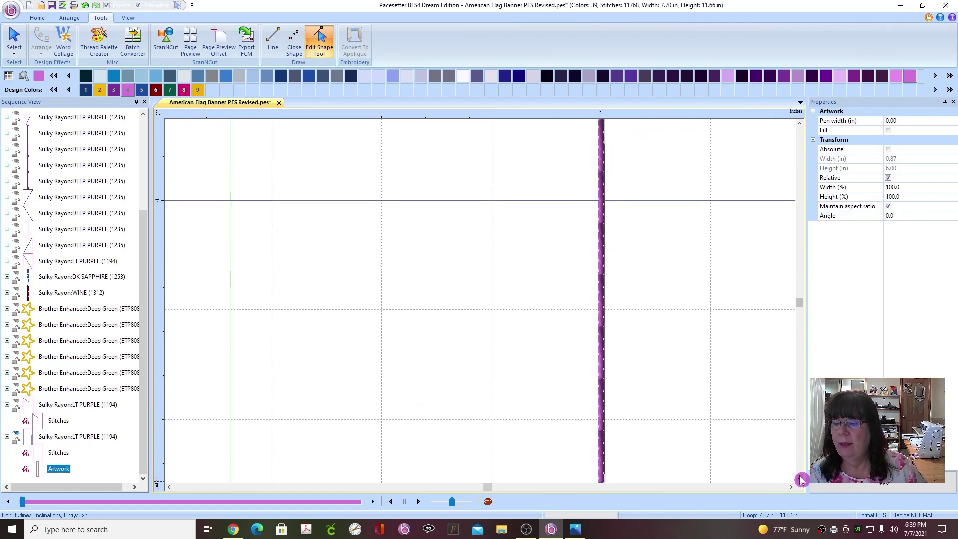
pyautogui.click(799, 478)
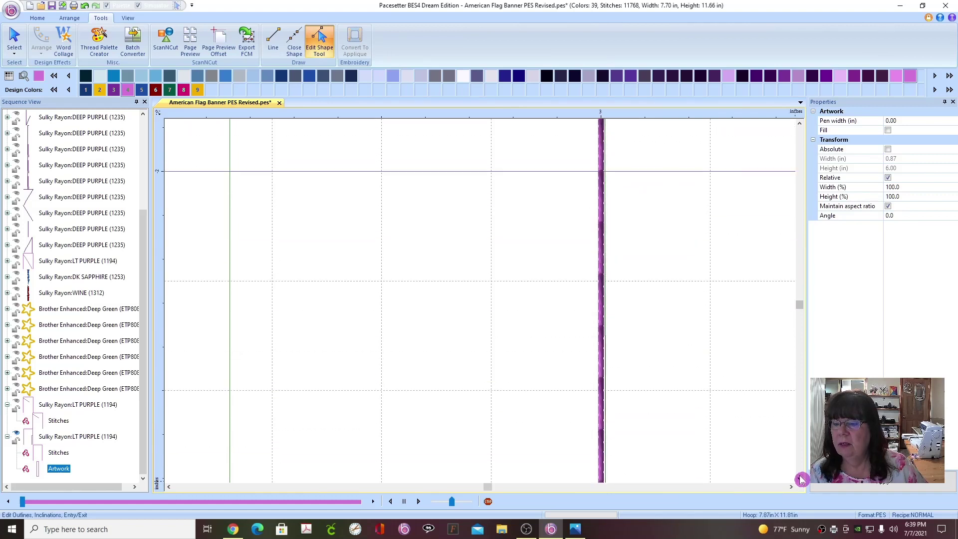
pyautogui.click(799, 478)
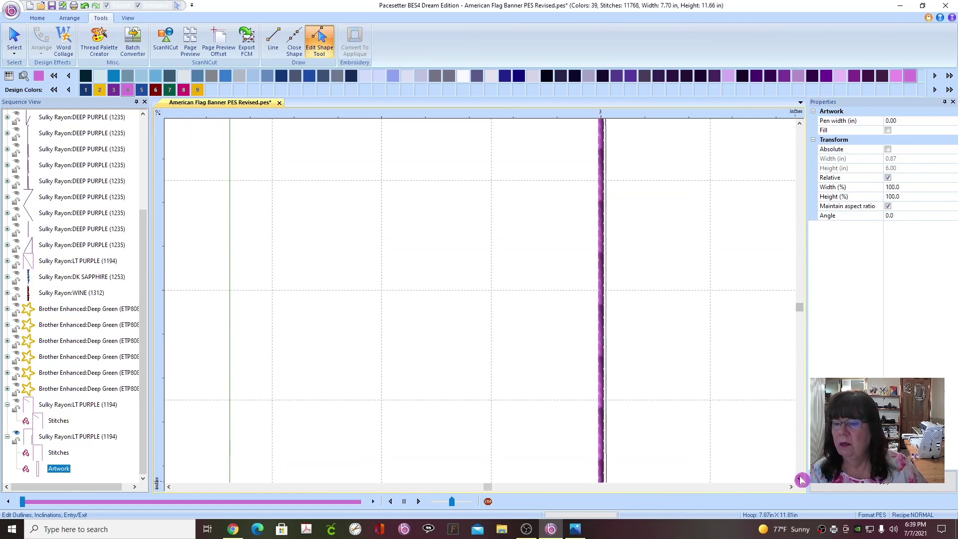
pyautogui.click(800, 478)
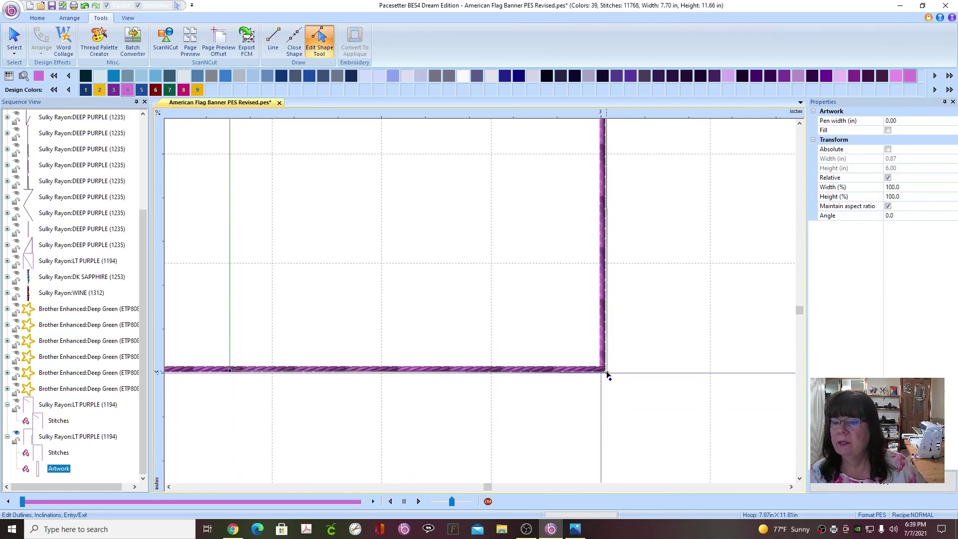
pyautogui.moveTo(607, 375); pyautogui.dragTo(601, 373)
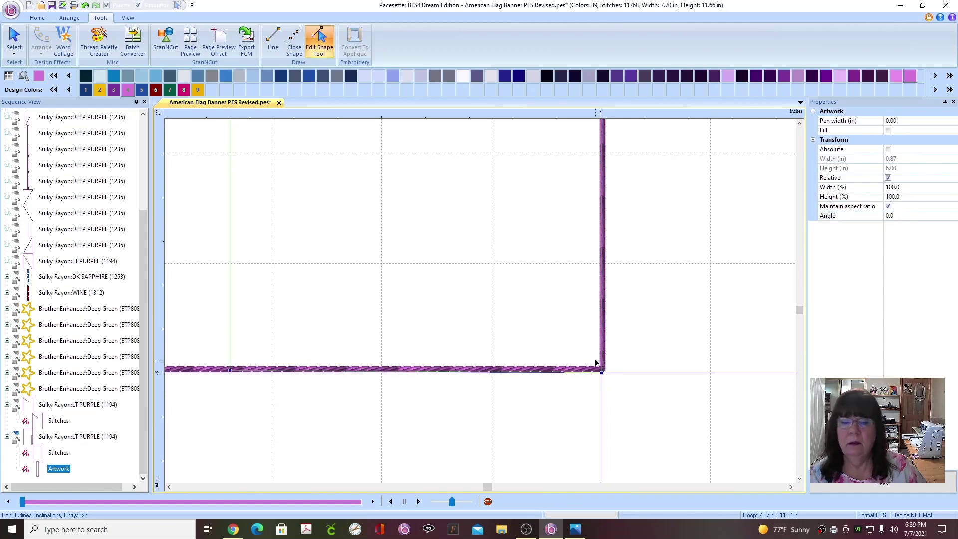
pyautogui.click(230, 371)
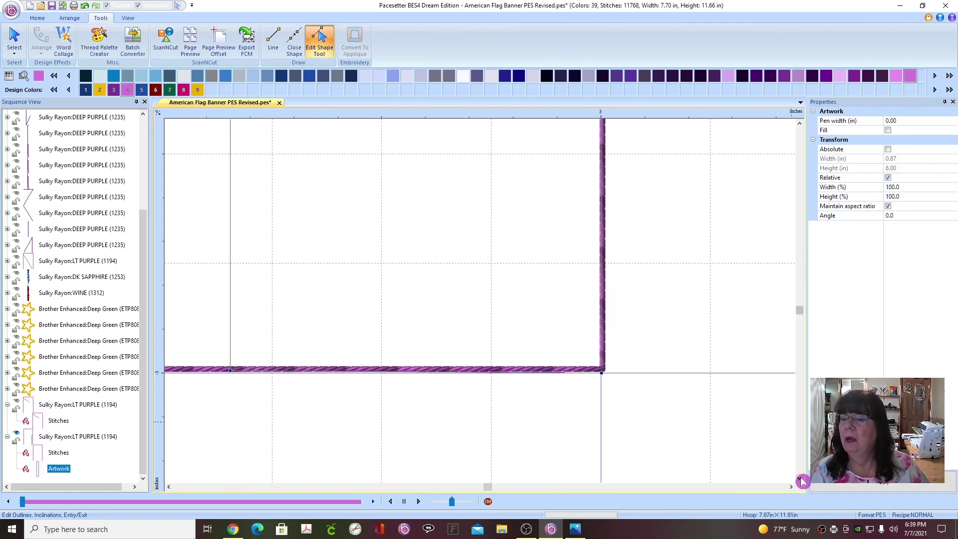
# - Finish reshaping the strip outline, convert it to an appliqué, and set the appliqué type to Run
pyautogui.scroll(-2, 798, 476)
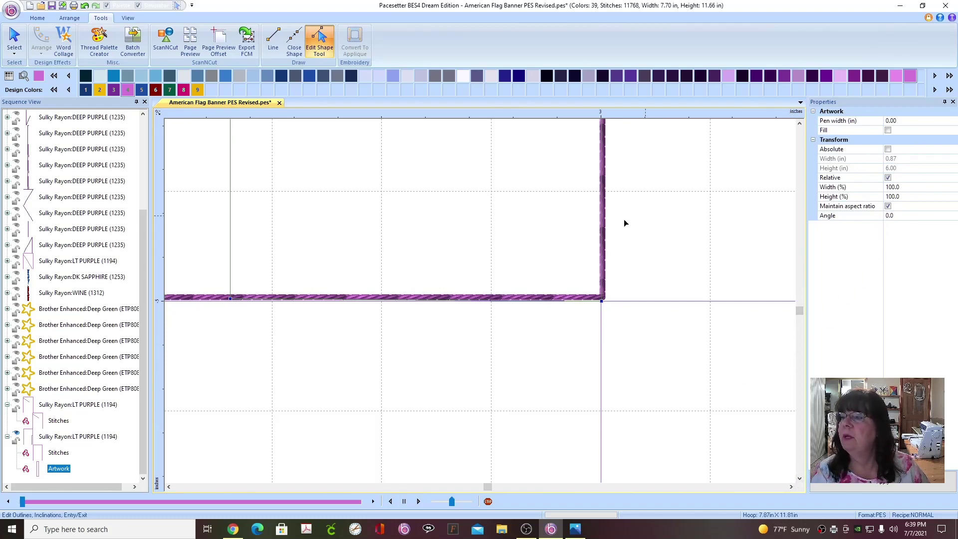
pyautogui.scroll(3, 473, 242)
pyautogui.scroll(-5, 562, 250)
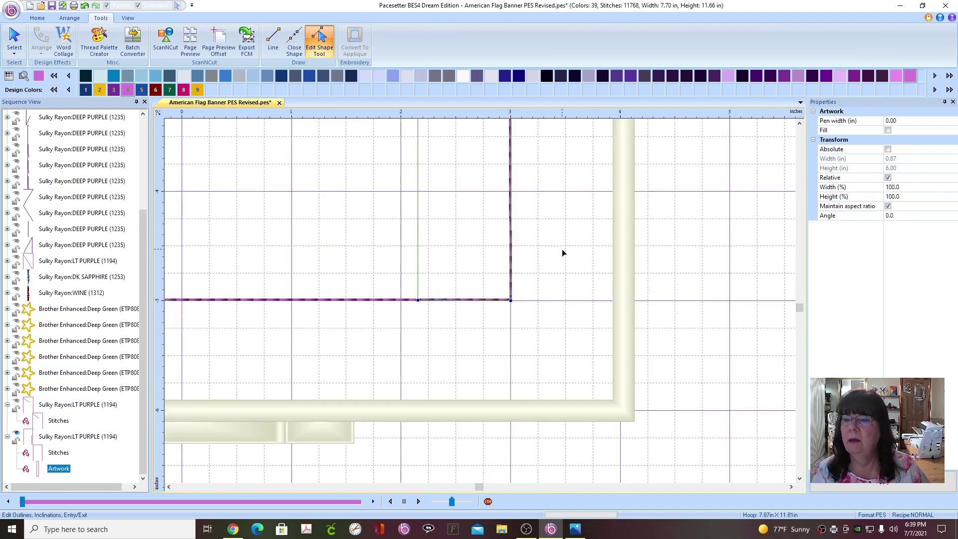
pyautogui.scroll(-2, 562, 249)
pyautogui.click(799, 123)
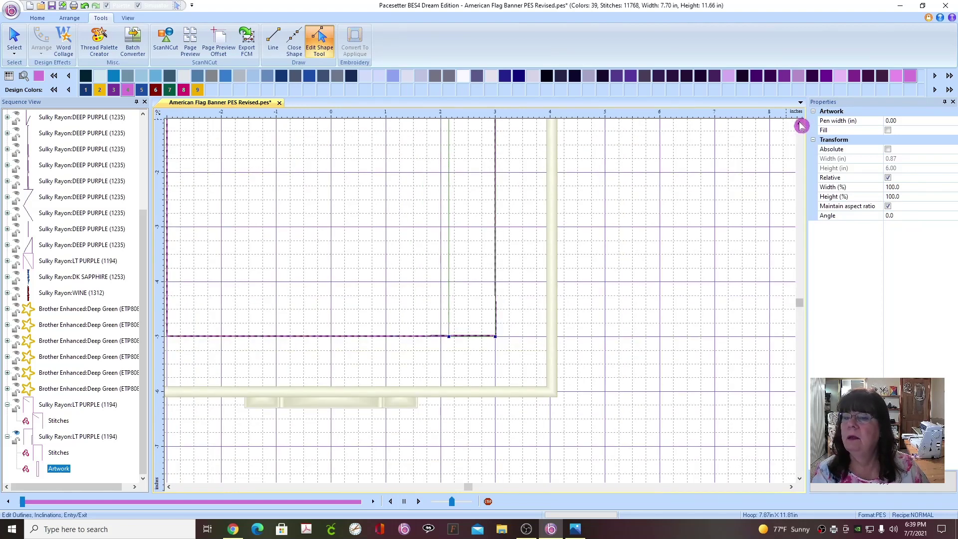
pyautogui.click(801, 124)
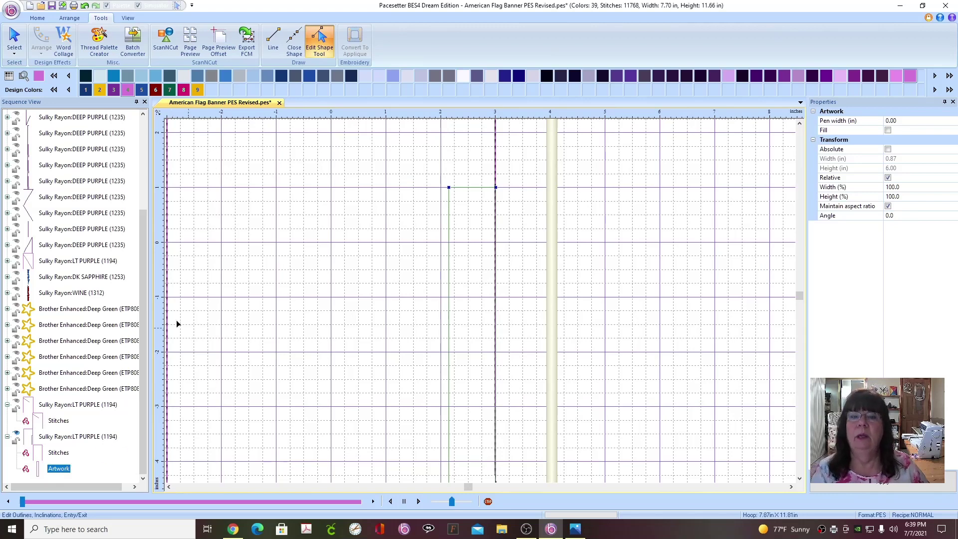
pyautogui.click(14, 39)
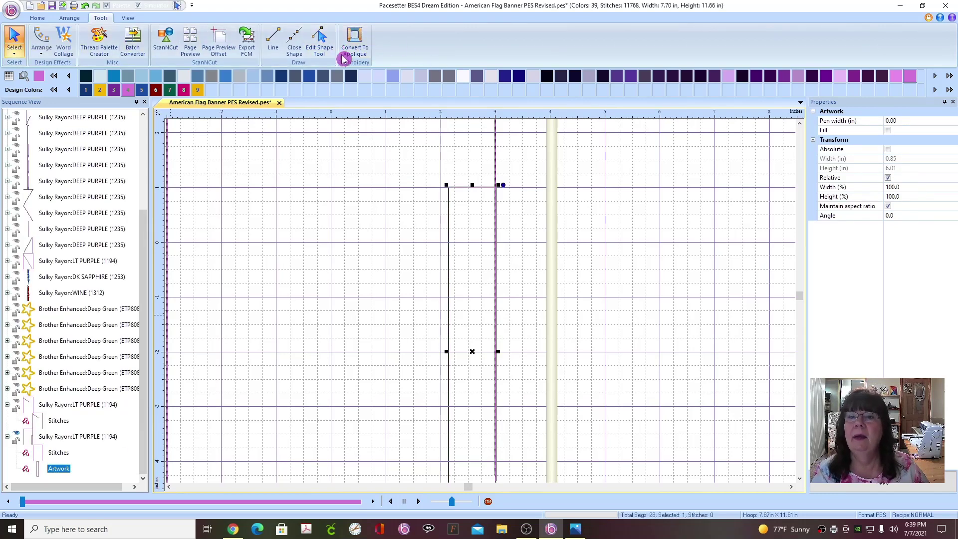
pyautogui.click(359, 43)
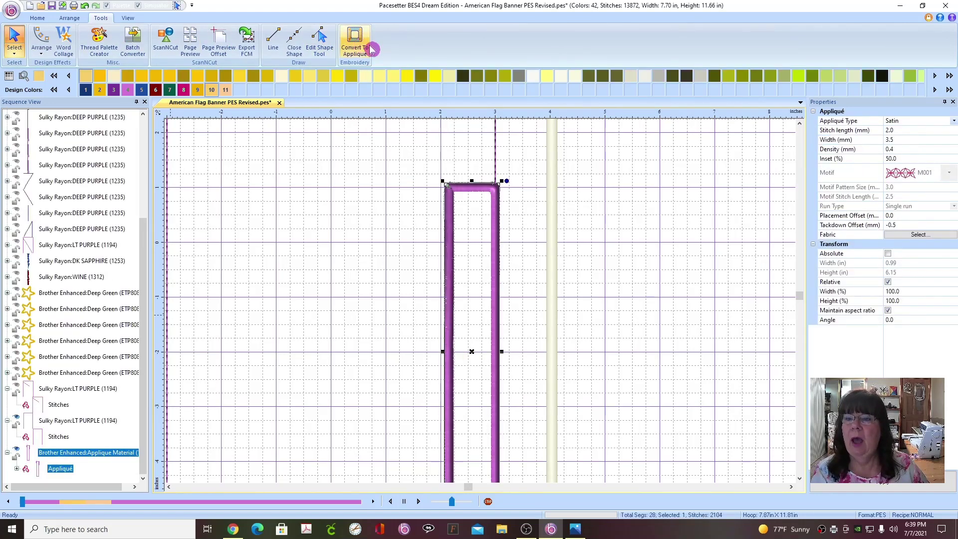
pyautogui.click(954, 121)
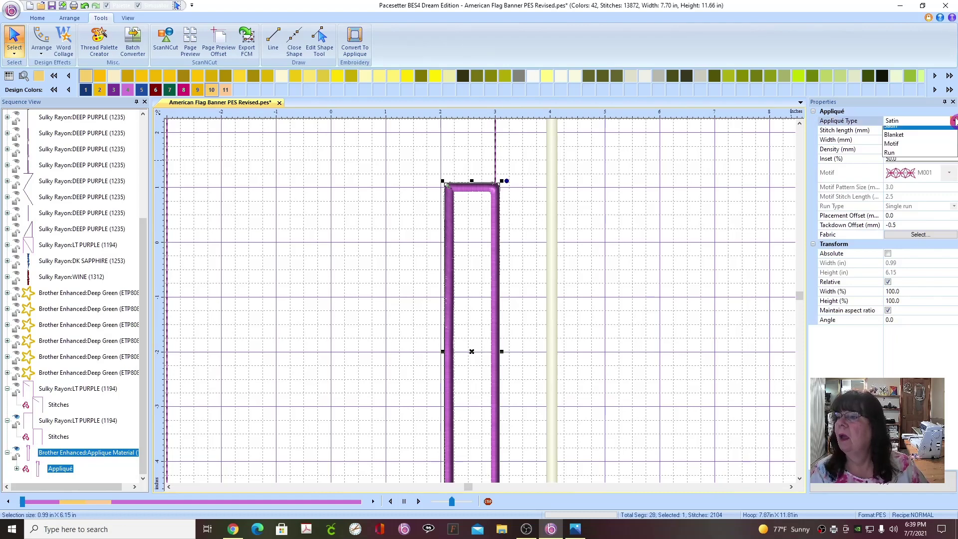
pyautogui.click(892, 152)
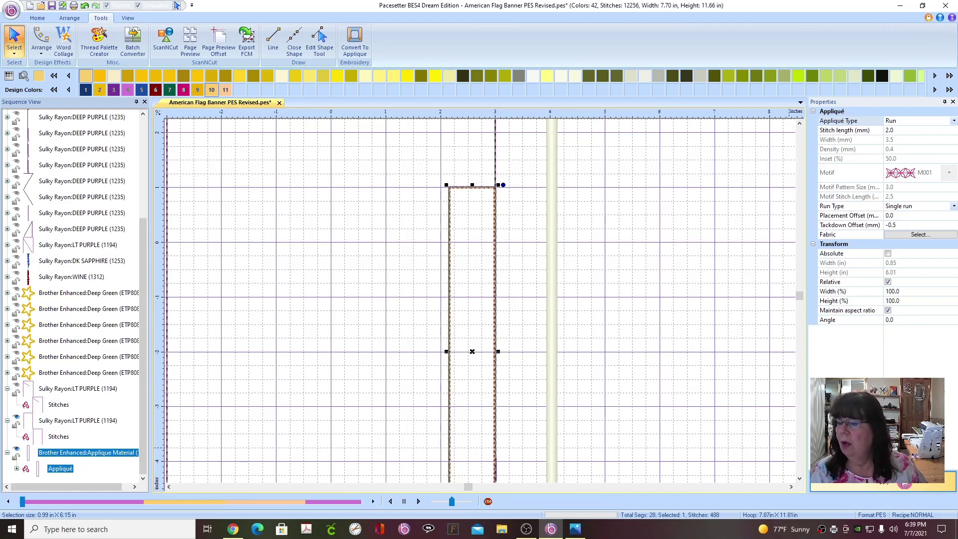
# - Expand the strip's appliqué object to show its three thread entries and preserve the appliqué as stitches
pyautogui.click(18, 470)
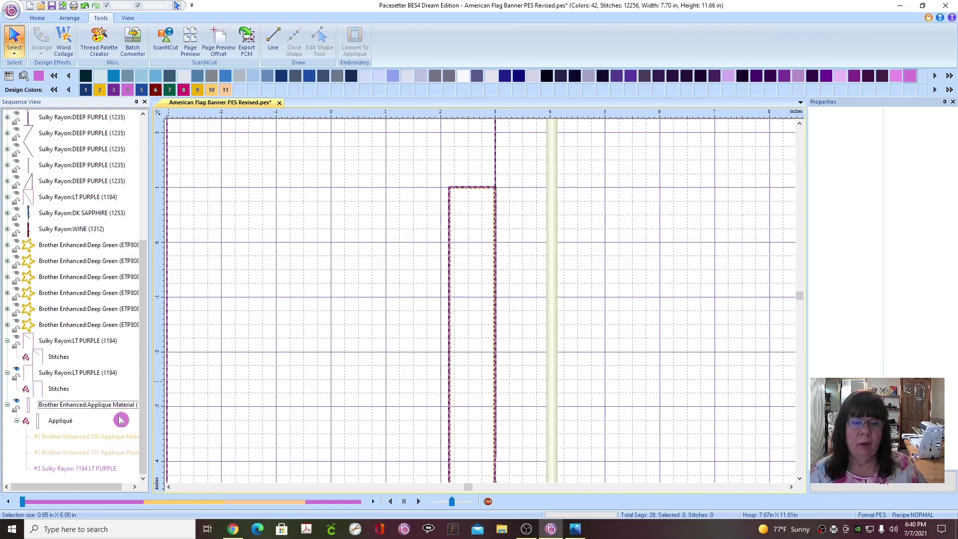
pyautogui.click(74, 437)
pyautogui.rightClick(73, 438)
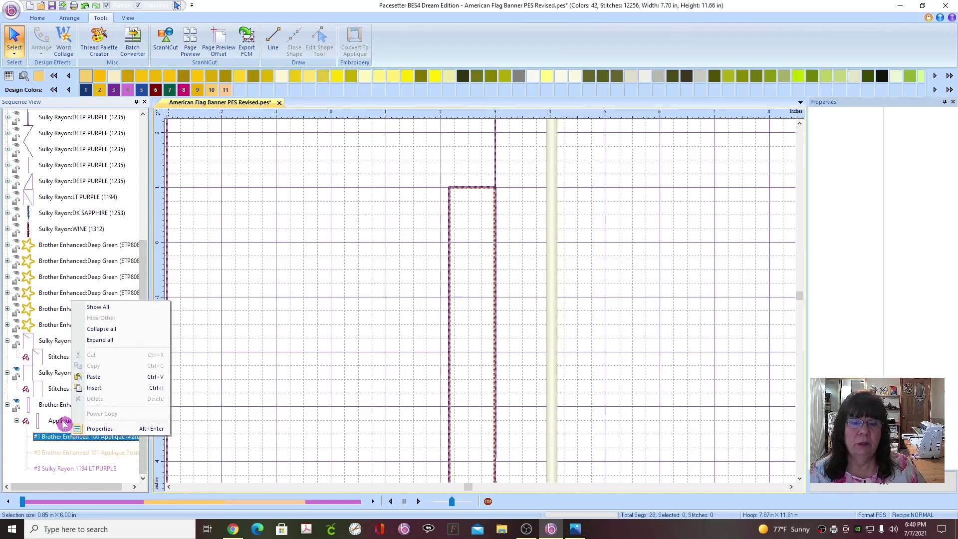
pyautogui.click(62, 421)
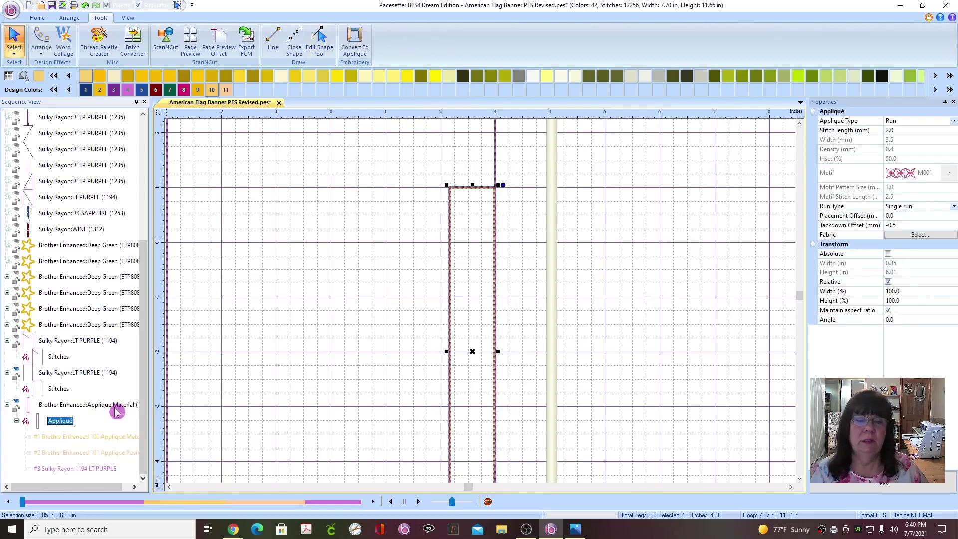
pyautogui.rightClick(63, 421)
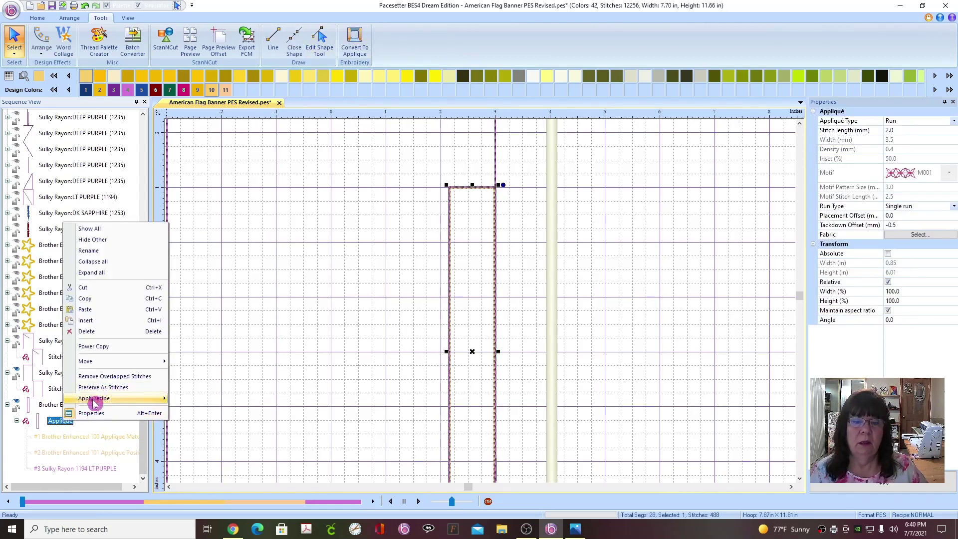
pyautogui.click(111, 387)
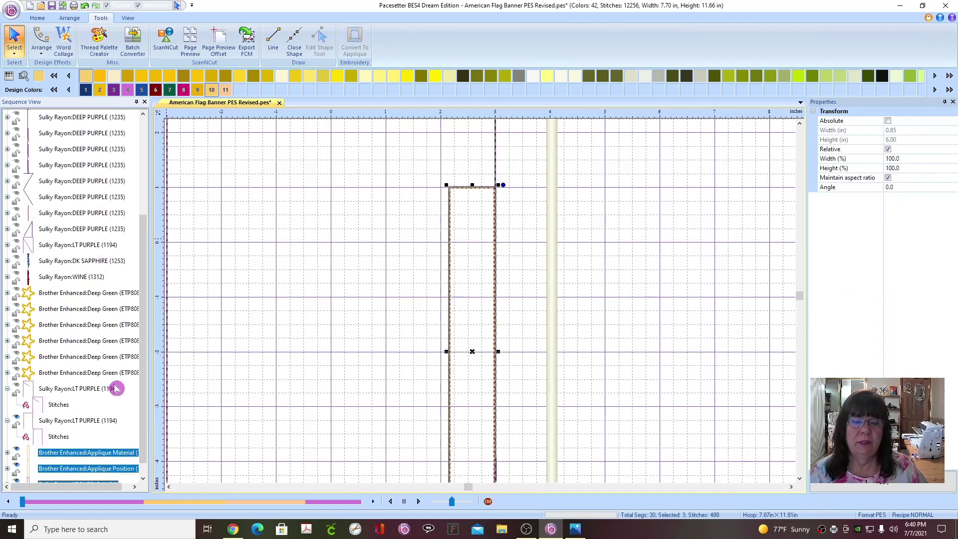
# - Delete the strip's Applique Material and Applique Position segments, and check what the remaining LT PURPLE (1194) segment contains
pyautogui.click(96, 454)
pyautogui.rightClick(96, 454)
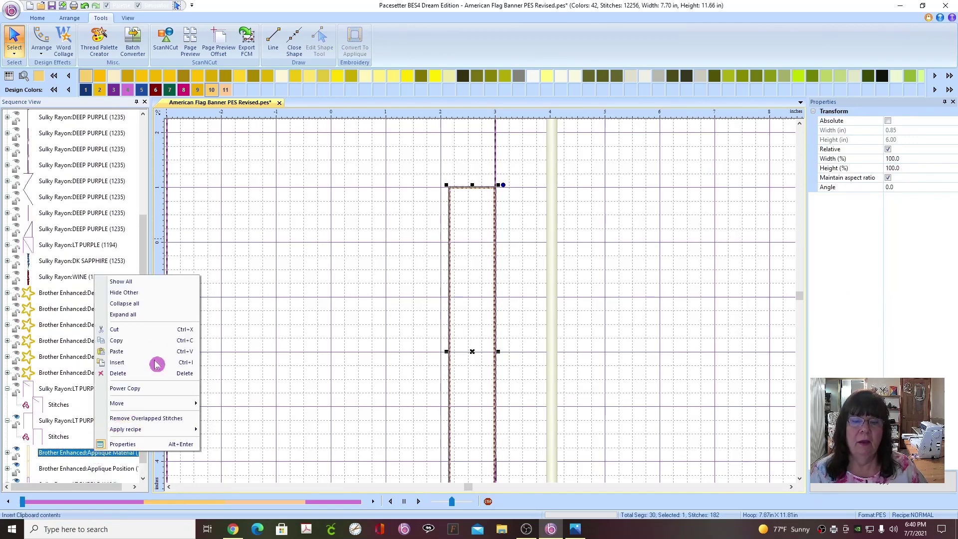
pyautogui.click(133, 377)
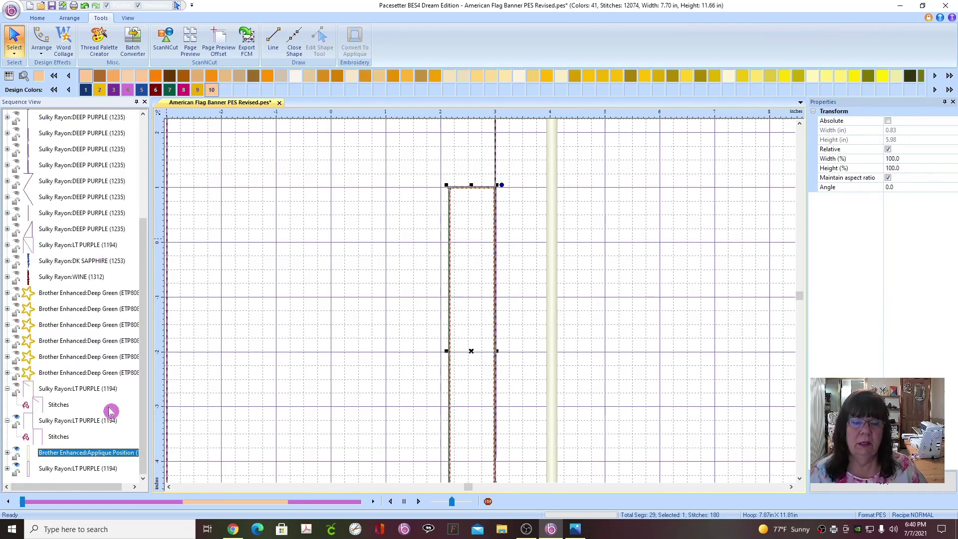
pyautogui.rightClick(91, 455)
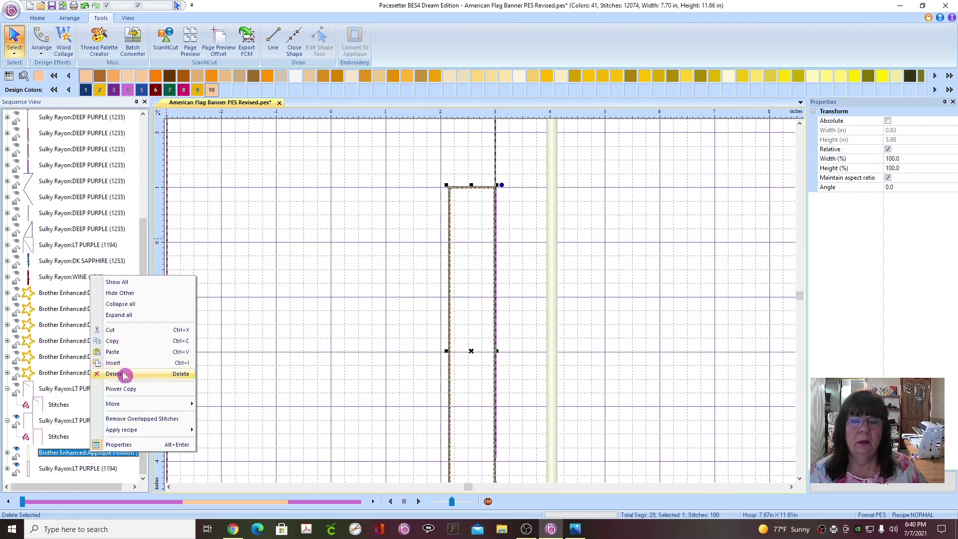
pyautogui.click(124, 378)
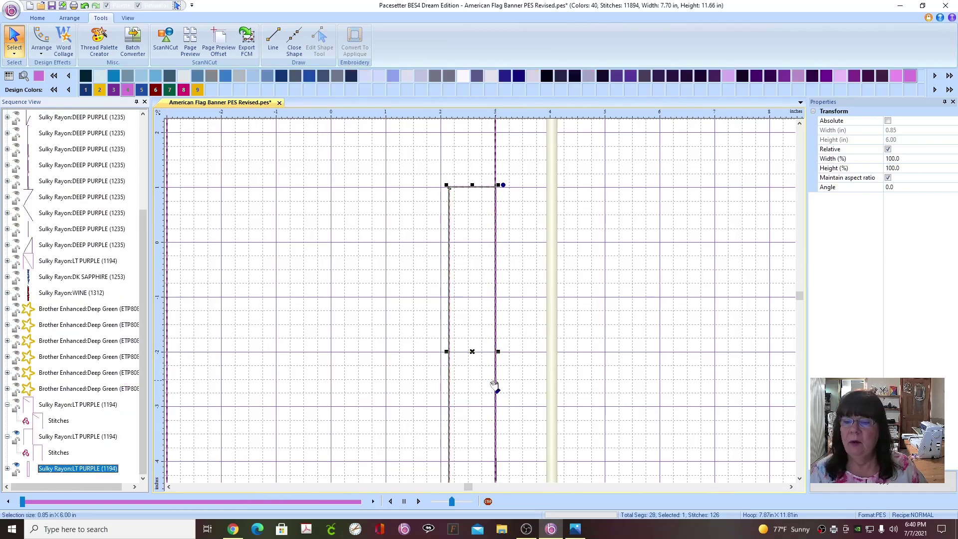
pyautogui.click(7, 469)
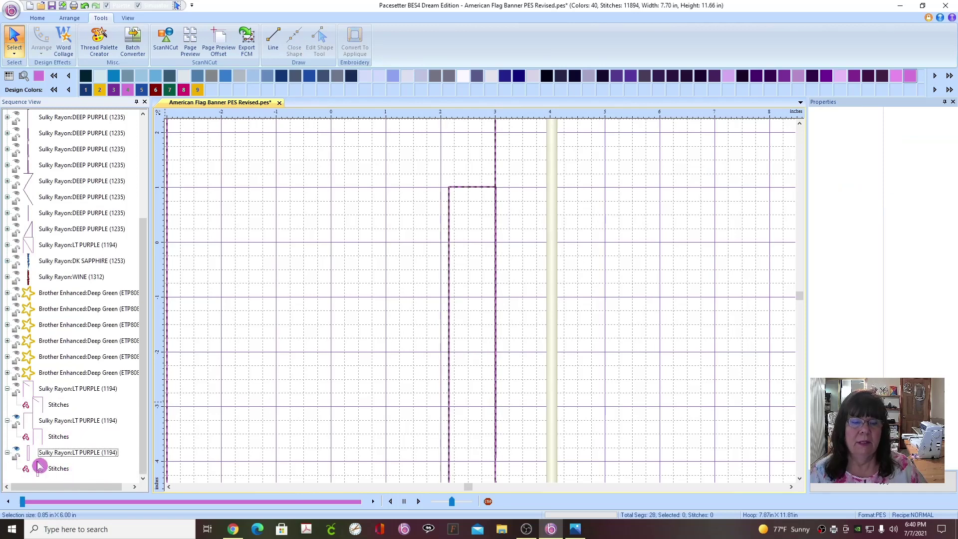
pyautogui.click(8, 452)
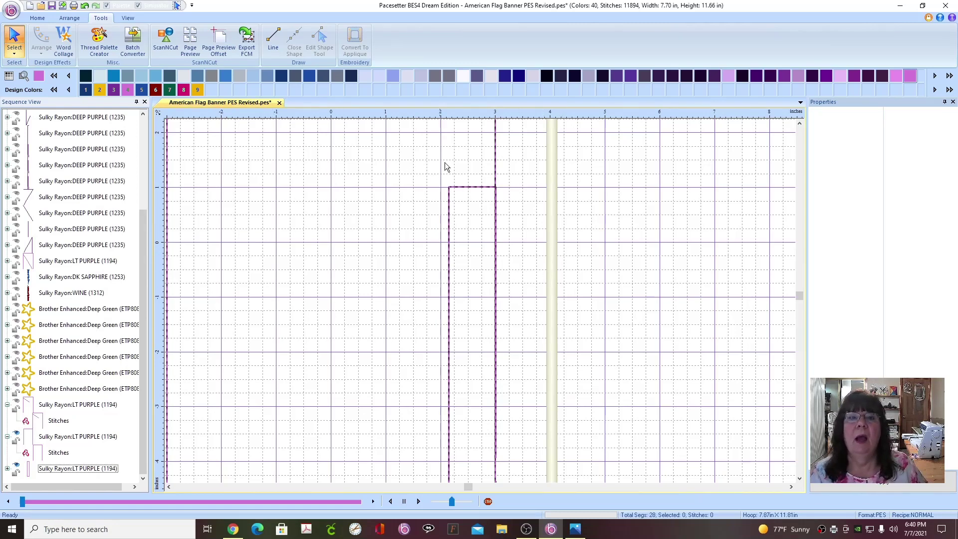
# - Recolor the strip's run-stitch outline to SUNFLOWER GOLD (1333) and view it within the whole banner rectangle
pyautogui.click(473, 189)
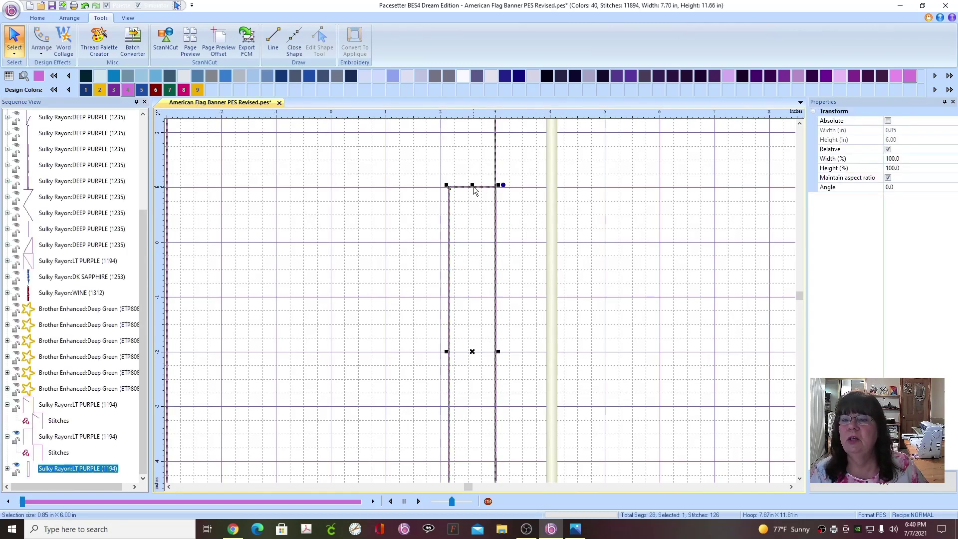
pyautogui.click(99, 90)
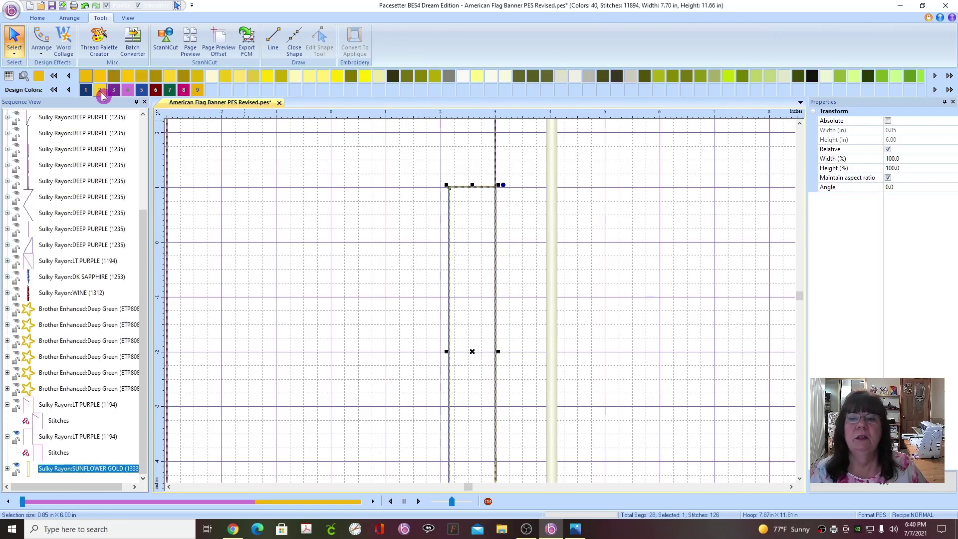
pyautogui.click(668, 279)
pyautogui.scroll(-1, 602, 437)
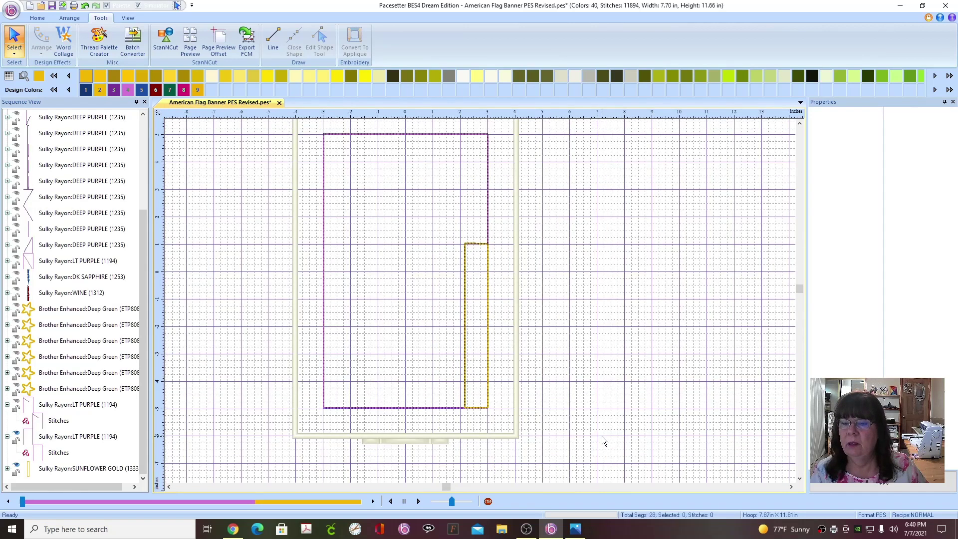
# - Show the first DEEP PURPLE (1235) segment, compare it with the finished banner photo, and hide it again
pyautogui.scroll(3, 79, 223)
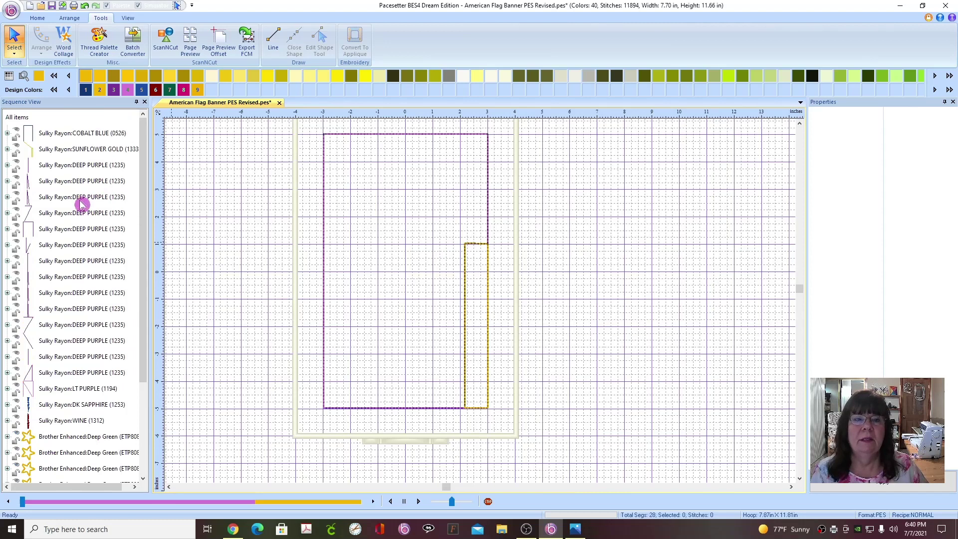
pyautogui.click(82, 165)
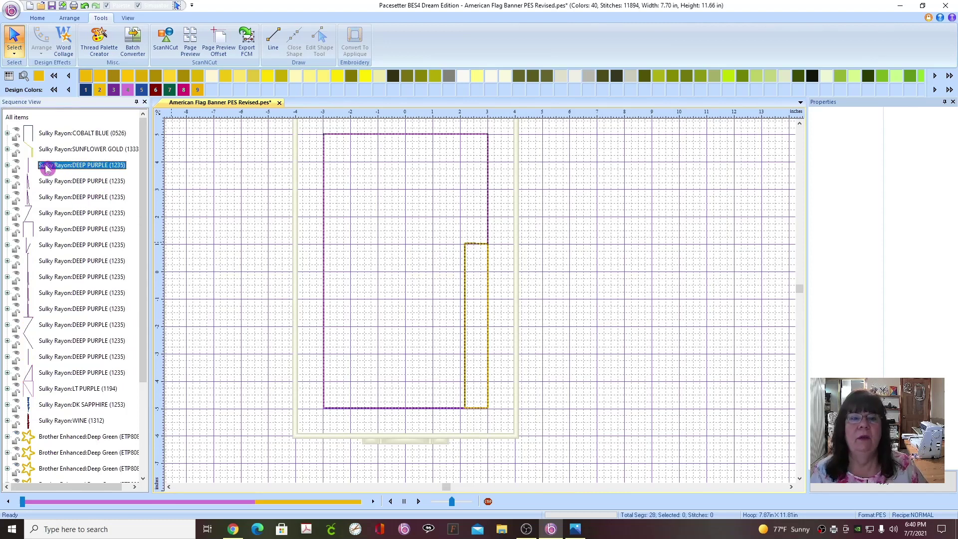
pyautogui.click(17, 162)
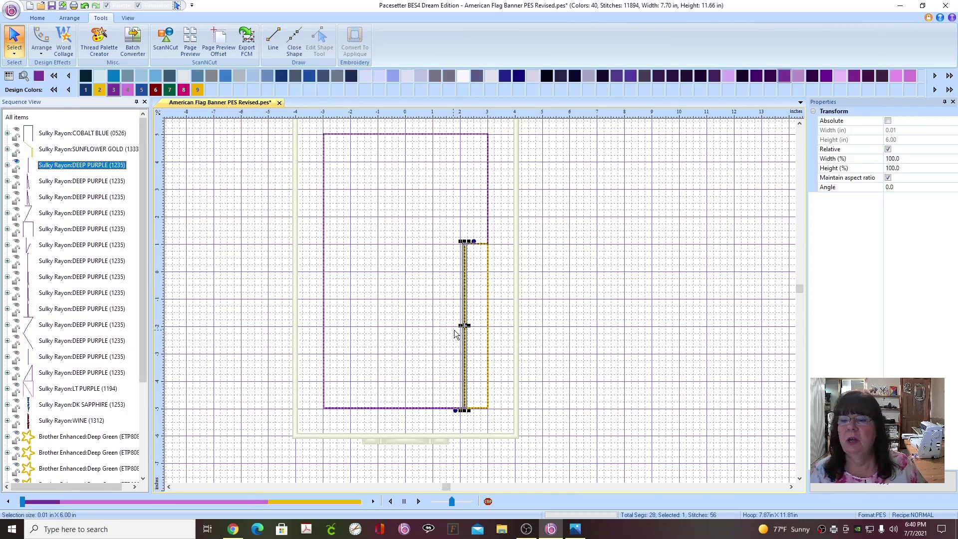
pyautogui.click(574, 529)
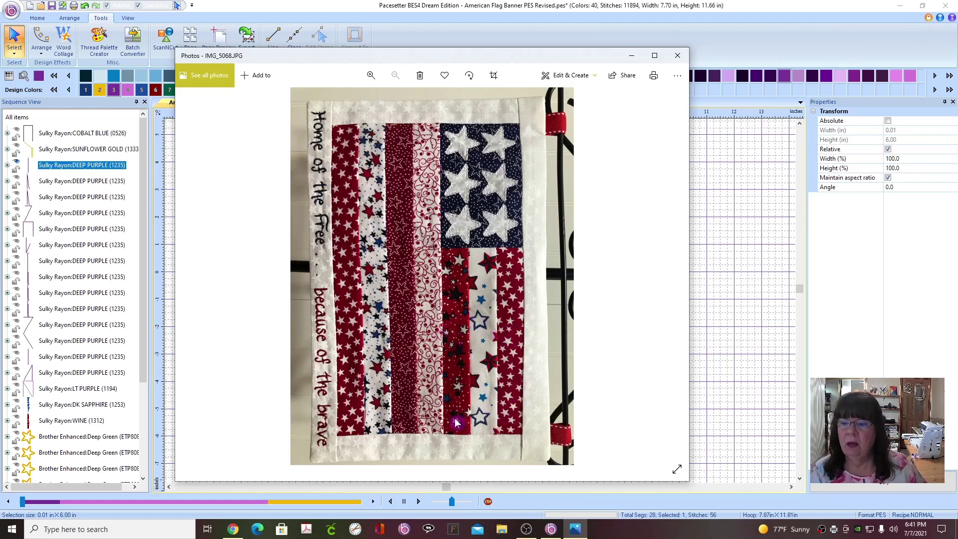
pyautogui.click(679, 58)
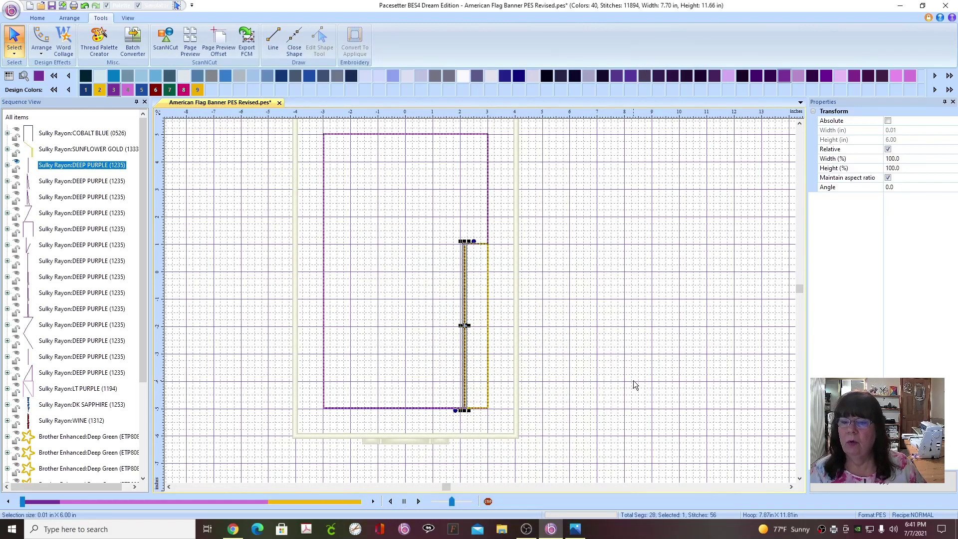
pyautogui.click(17, 164)
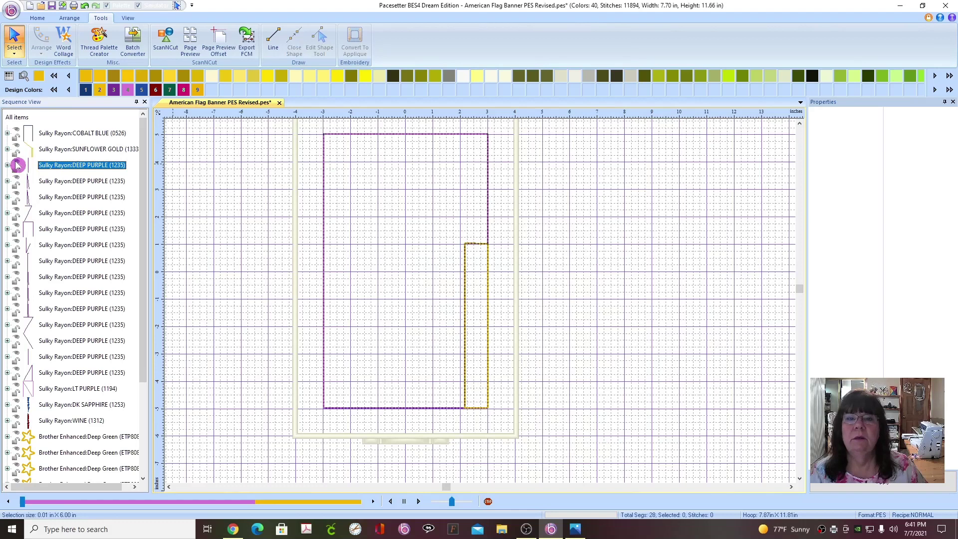
# - Draw a straight artwork line about 5.99 in long down the gold strip's left edge, from its upper corner to its lower corner
pyautogui.click(273, 39)
pyautogui.scroll(2, 669, 313)
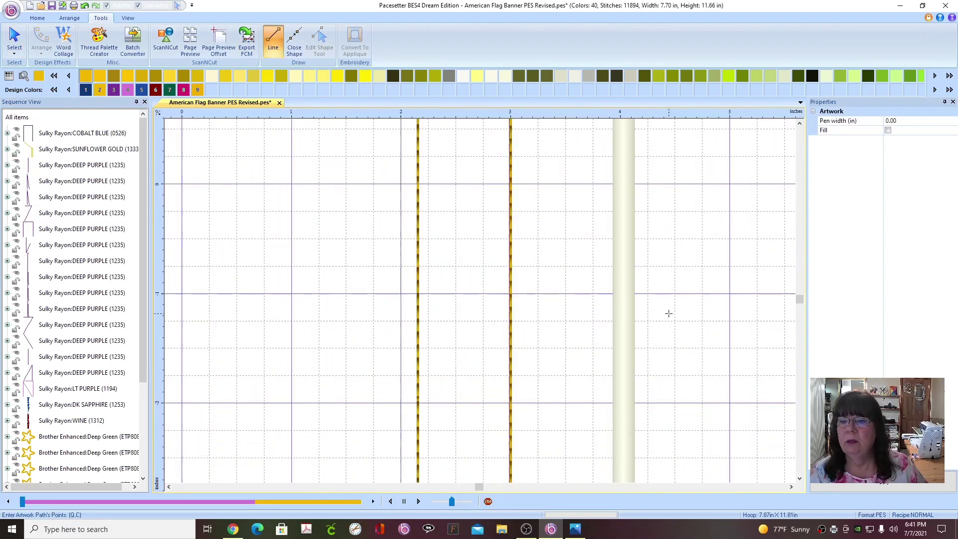
pyautogui.click(800, 123)
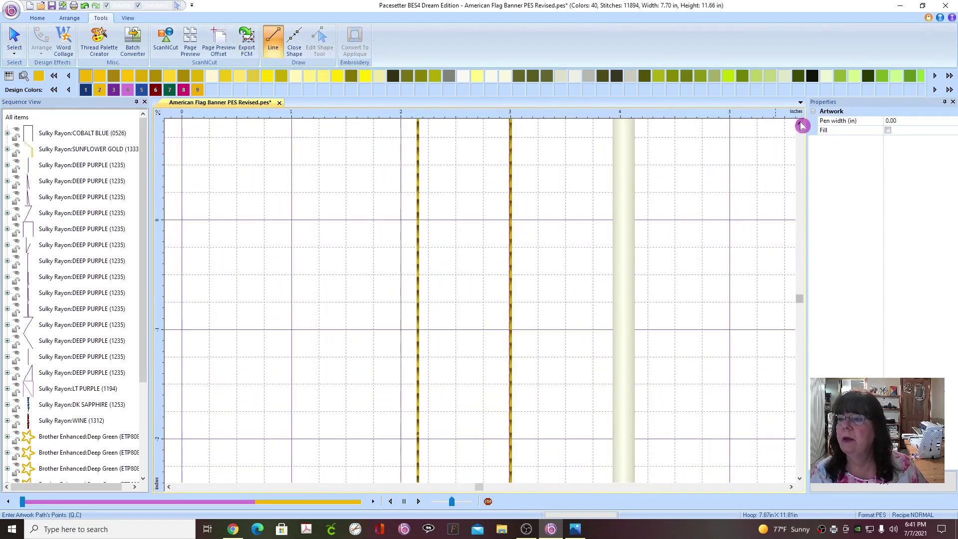
pyautogui.click(800, 123)
pyautogui.click(800, 123)
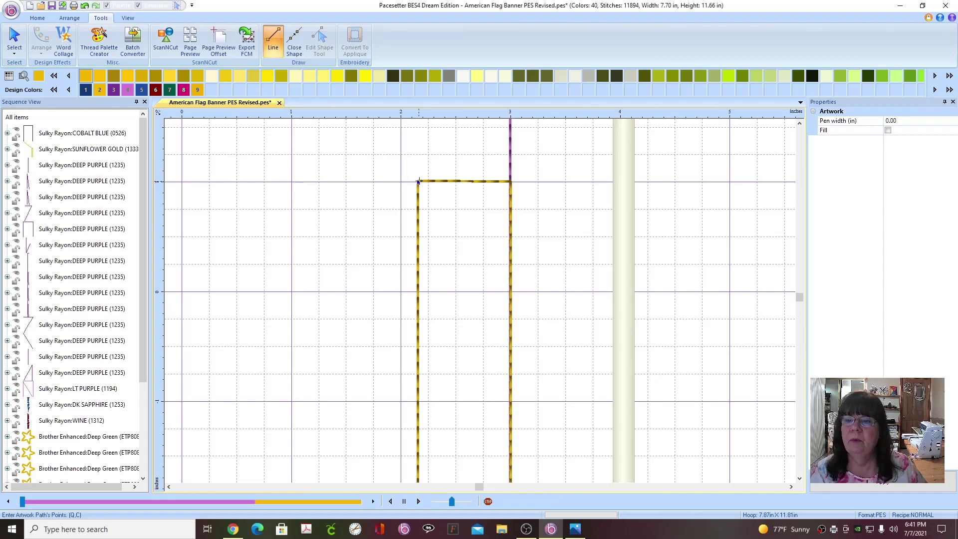
pyautogui.scroll(-1, 617, 295)
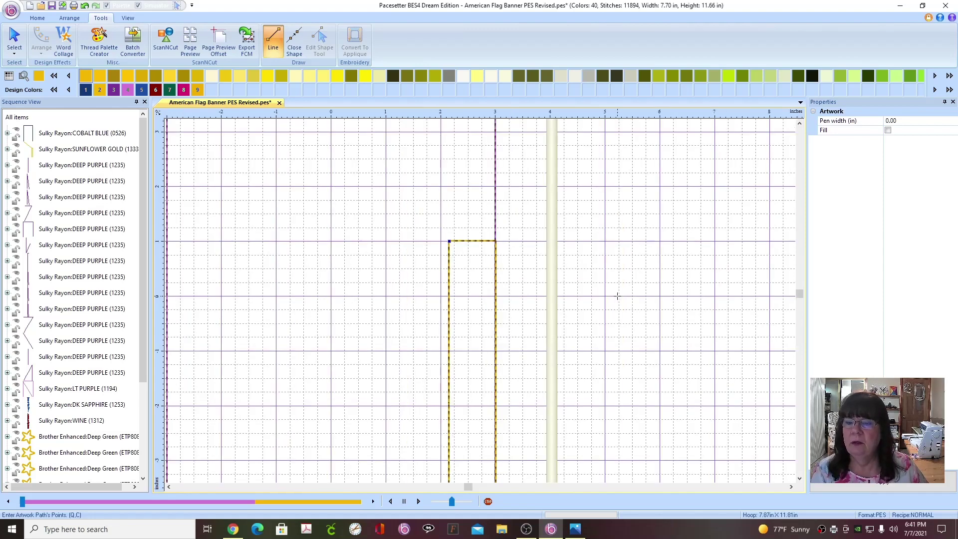
pyautogui.click(800, 479)
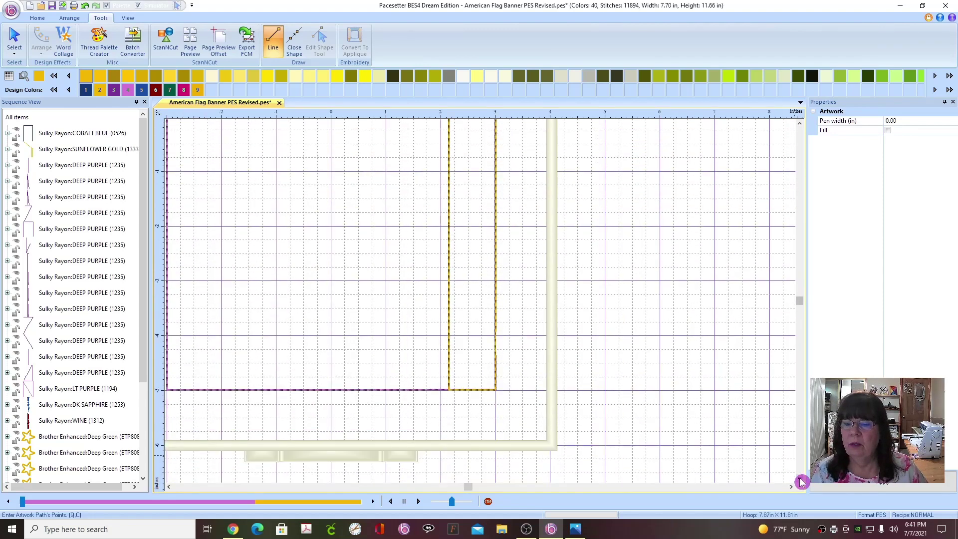
pyautogui.scroll(-1, 600, 375)
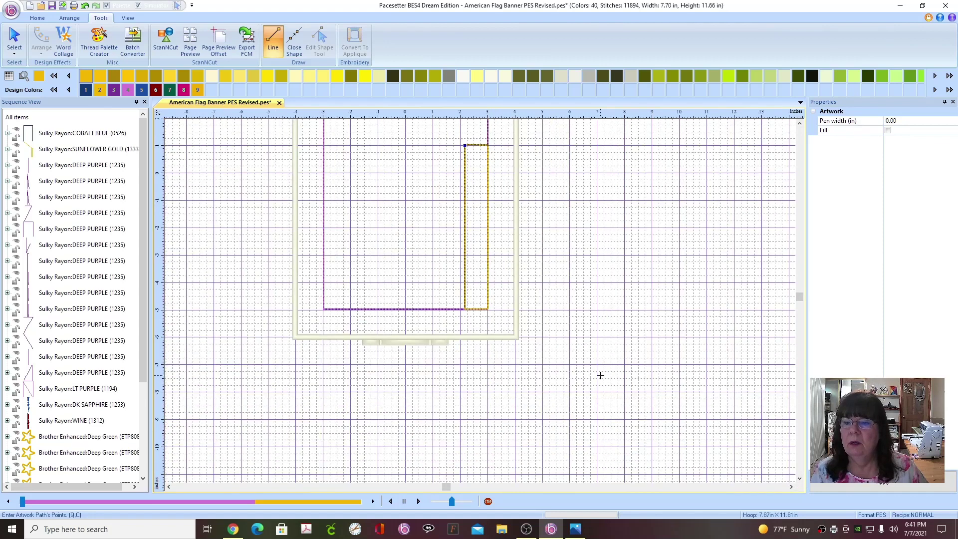
pyautogui.scroll(3, 600, 375)
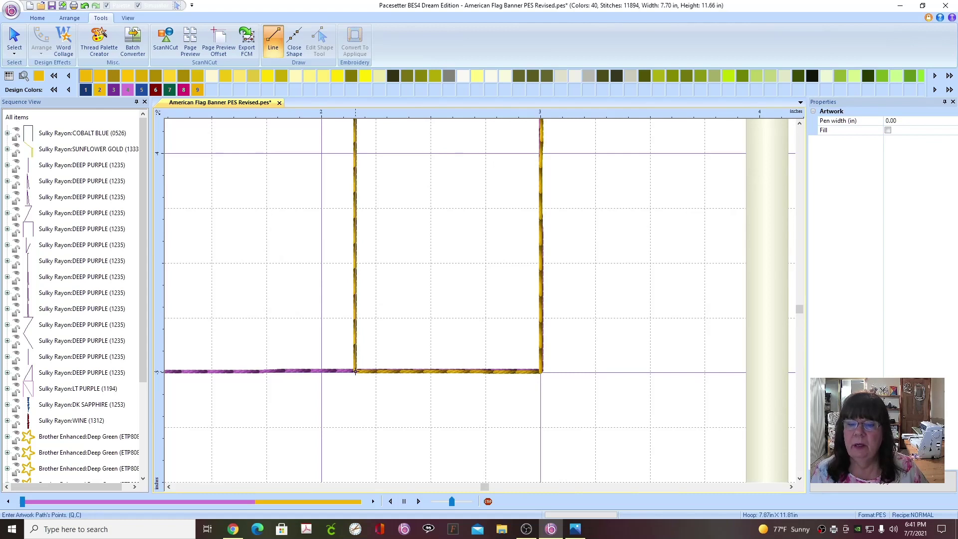
pyautogui.click(800, 126)
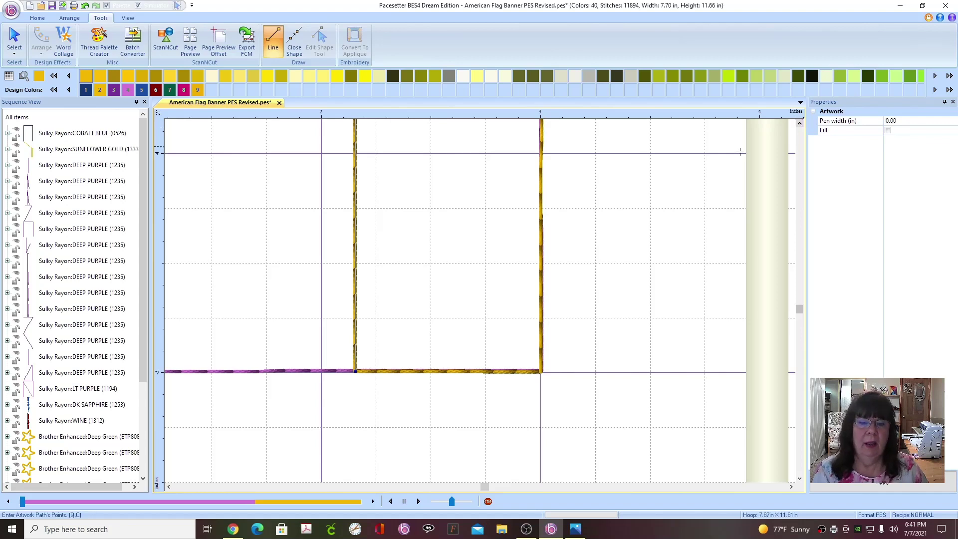
pyautogui.click(14, 40)
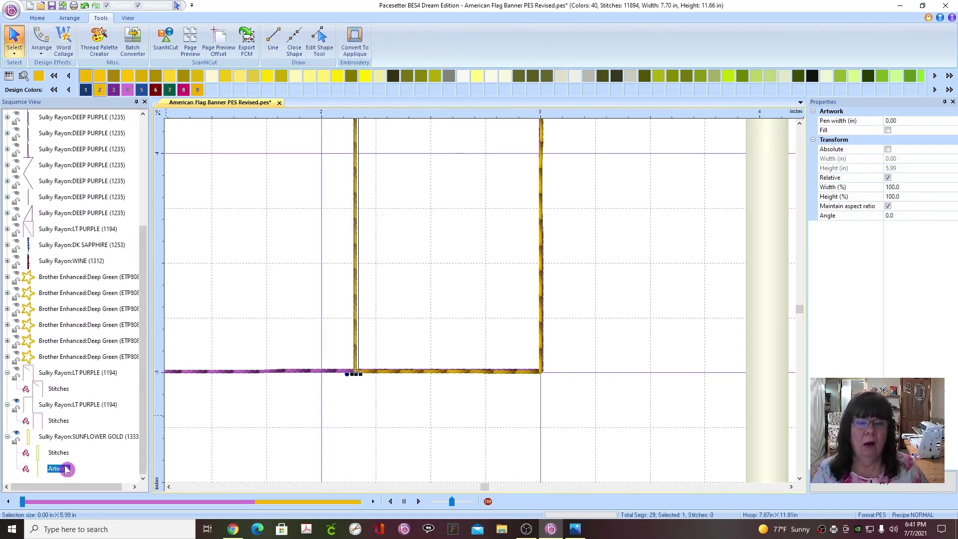
# - Convert the new line to an appliqué of type Run and preserve it as stitches
pyautogui.click(362, 50)
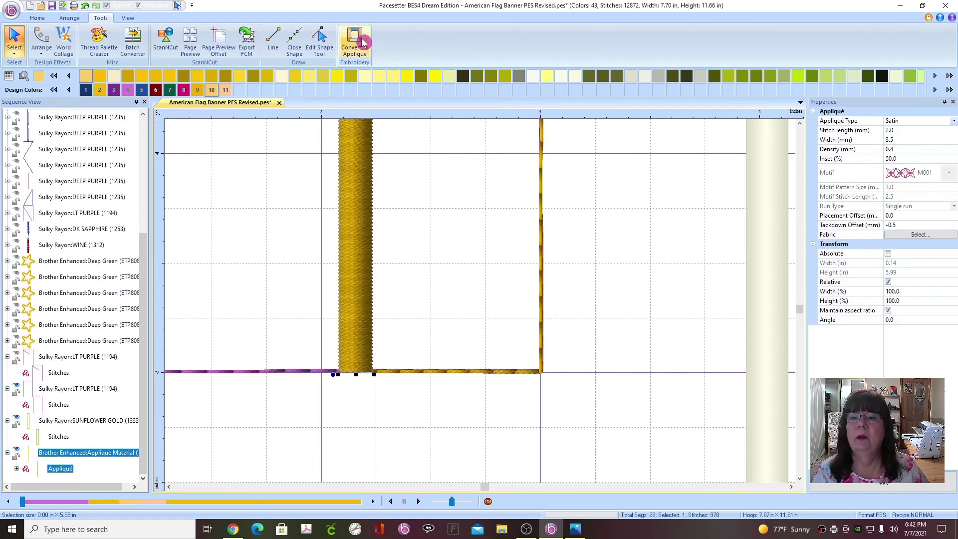
pyautogui.click(911, 124)
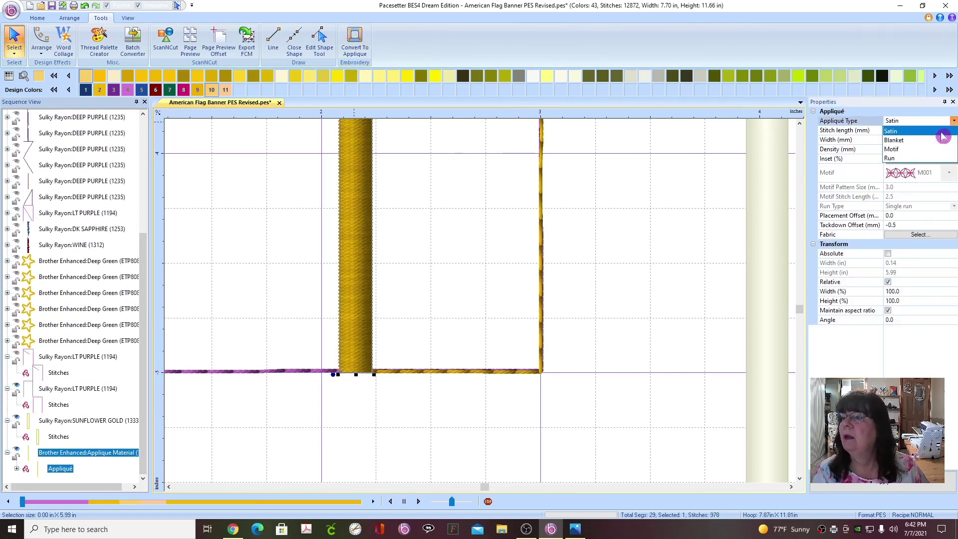
pyautogui.click(897, 160)
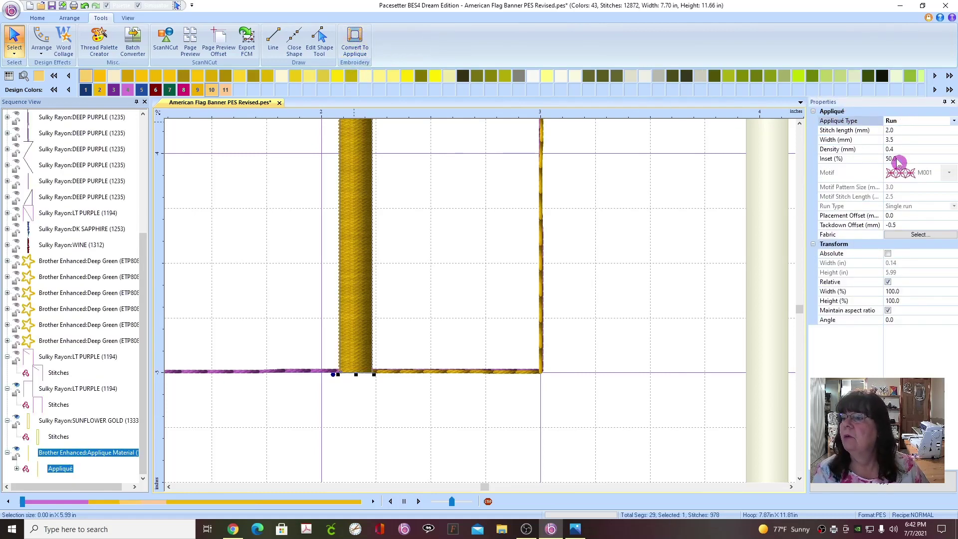
pyautogui.click(887, 487)
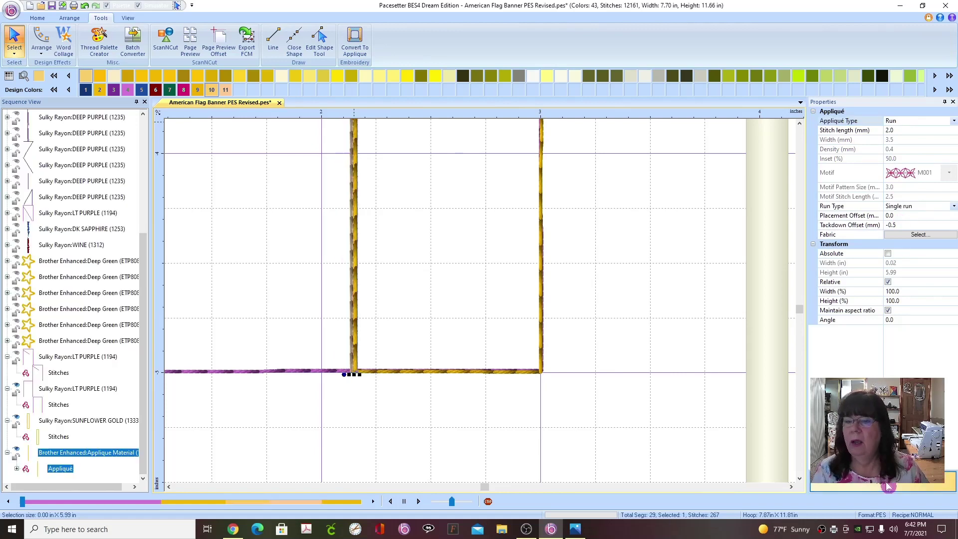
pyautogui.rightClick(99, 452)
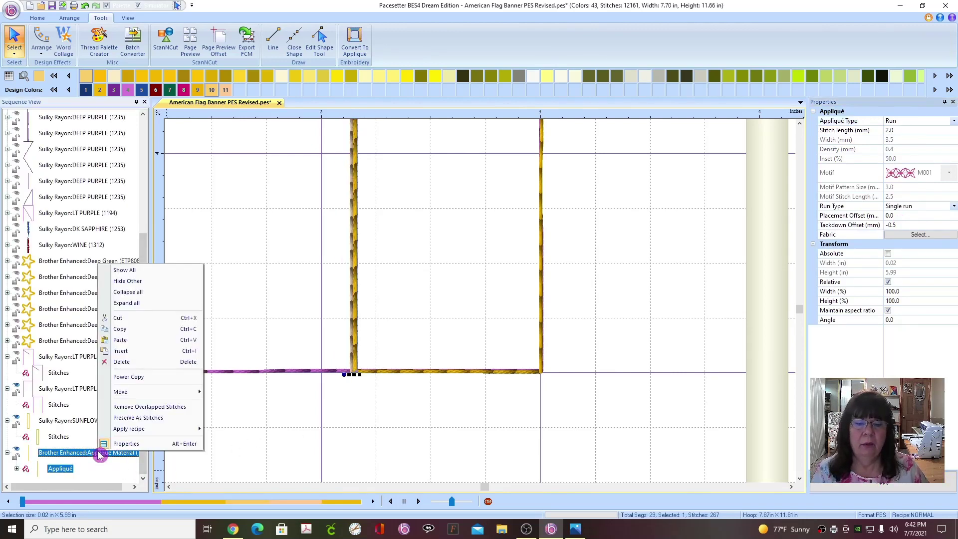
pyautogui.click(143, 420)
# - Delete the line's Applique Material and Applique Position segments, keeping only its run-stitch segment
pyautogui.scroll(-1, 96, 433)
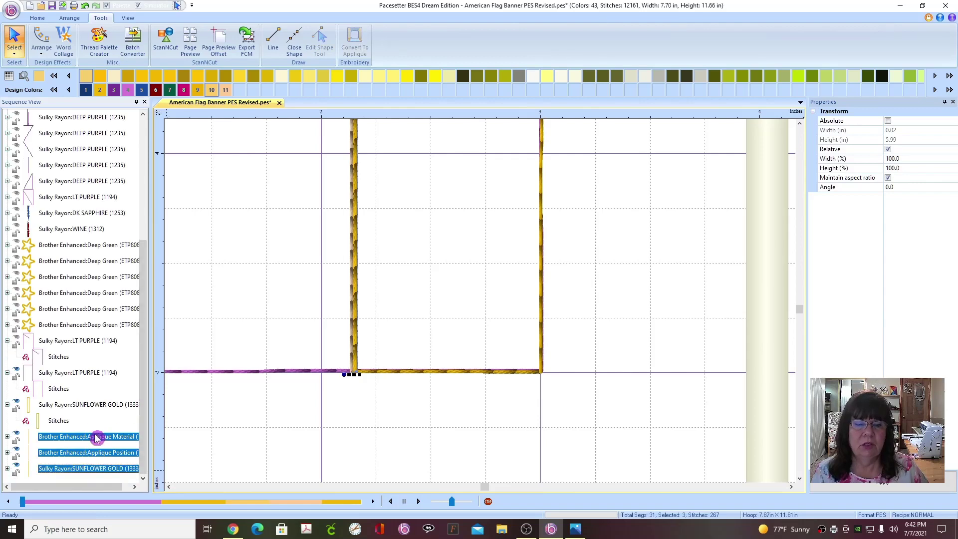
pyautogui.rightClick(94, 439)
pyautogui.click(93, 440)
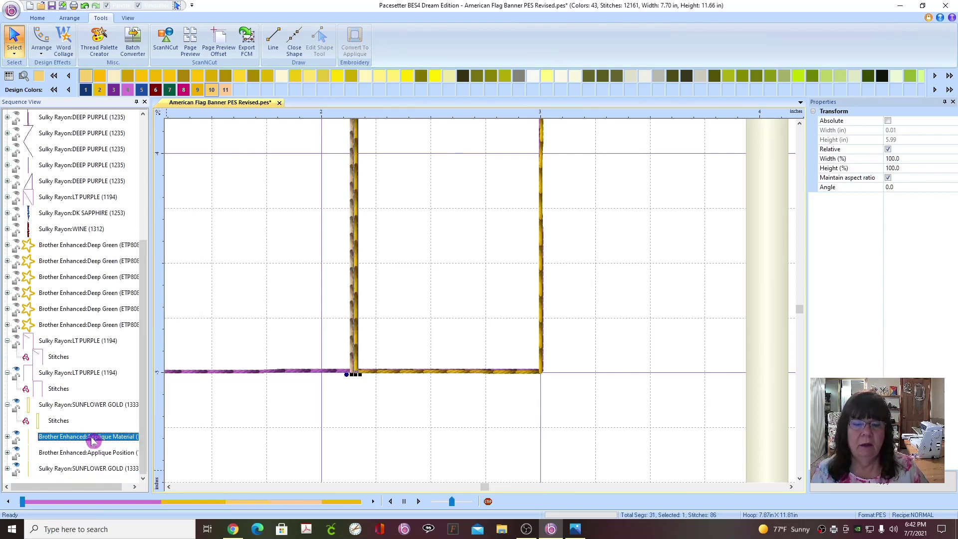
pyautogui.rightClick(92, 440)
pyautogui.click(128, 358)
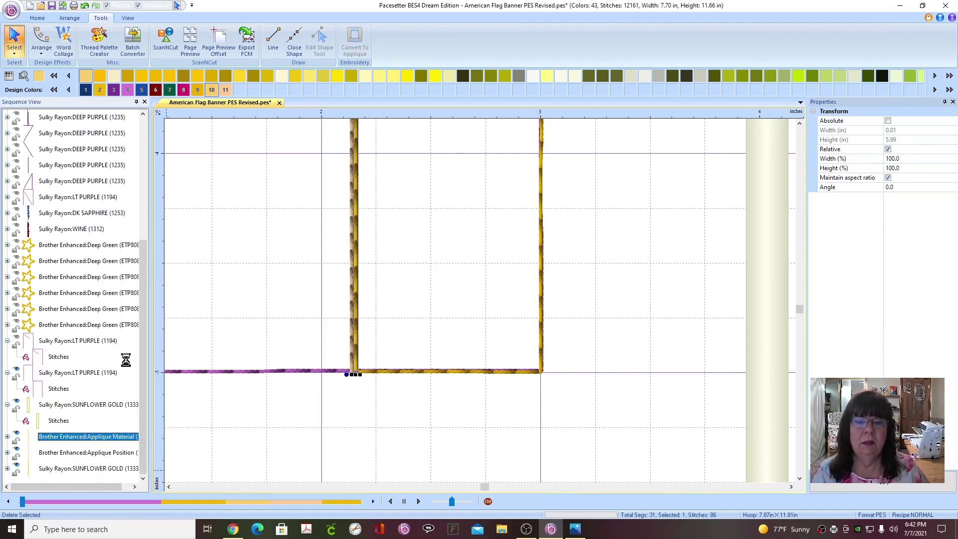
pyautogui.rightClick(97, 452)
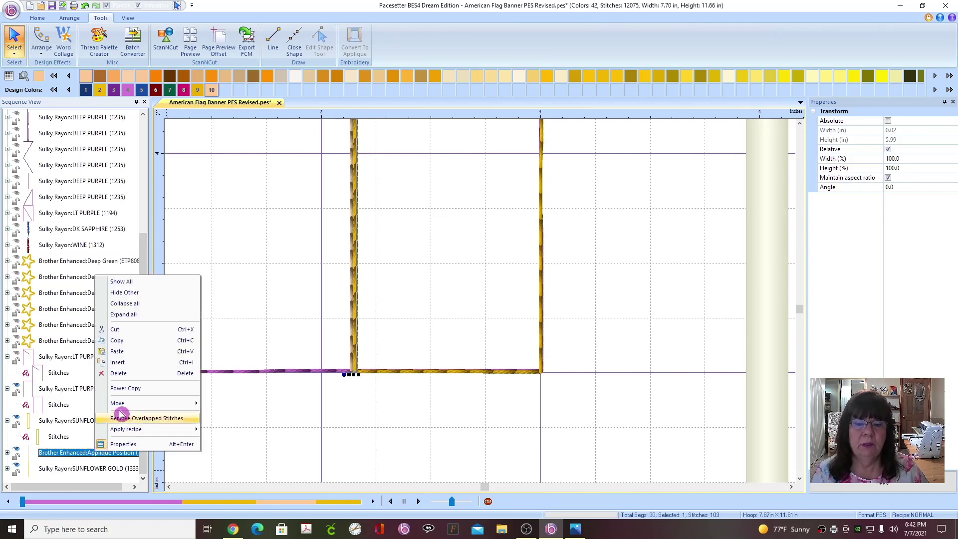
pyautogui.click(129, 374)
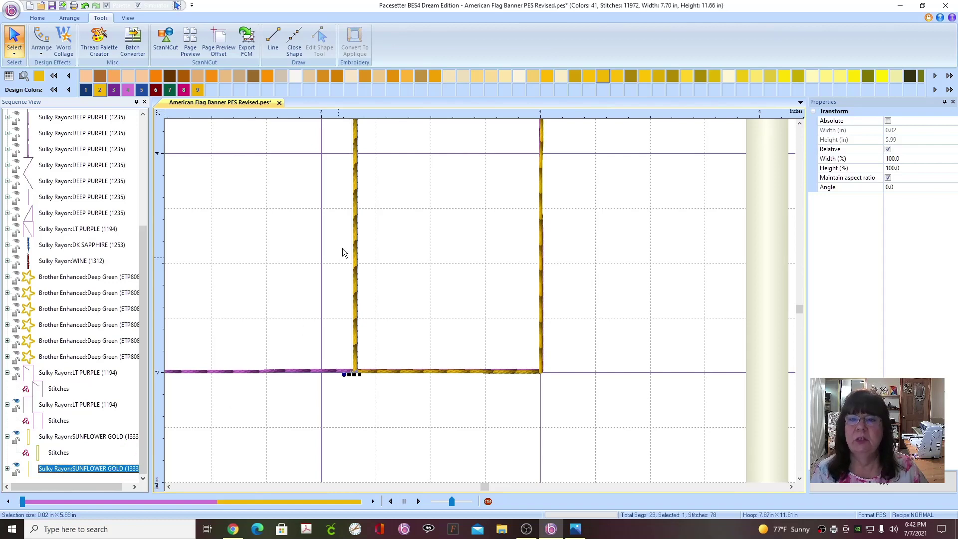
# - Recolor the line's run-stitch segment to DEEP PURPLE (1235) and view it along the gold strip
pyautogui.click(114, 90)
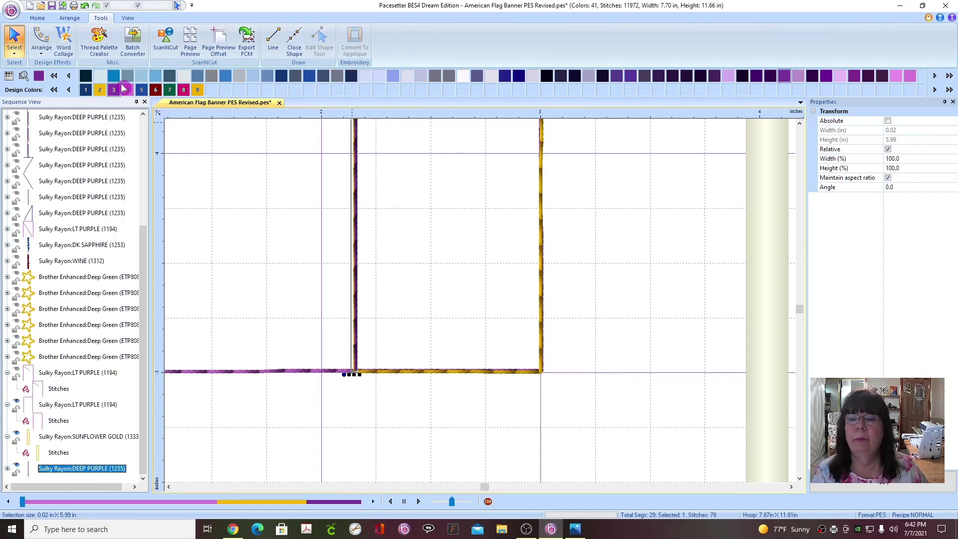
pyautogui.click(649, 332)
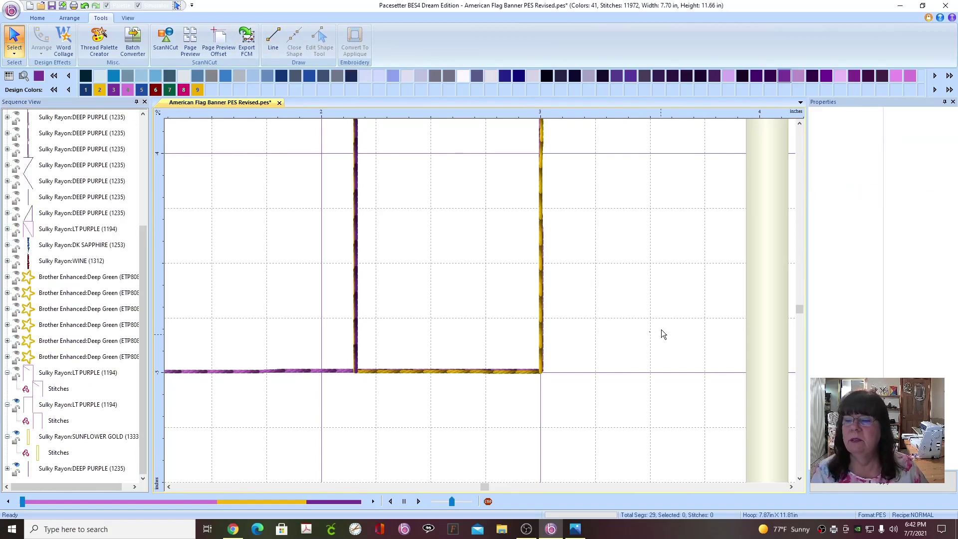
pyautogui.scroll(1, 683, 312)
pyautogui.scroll(-2, 683, 313)
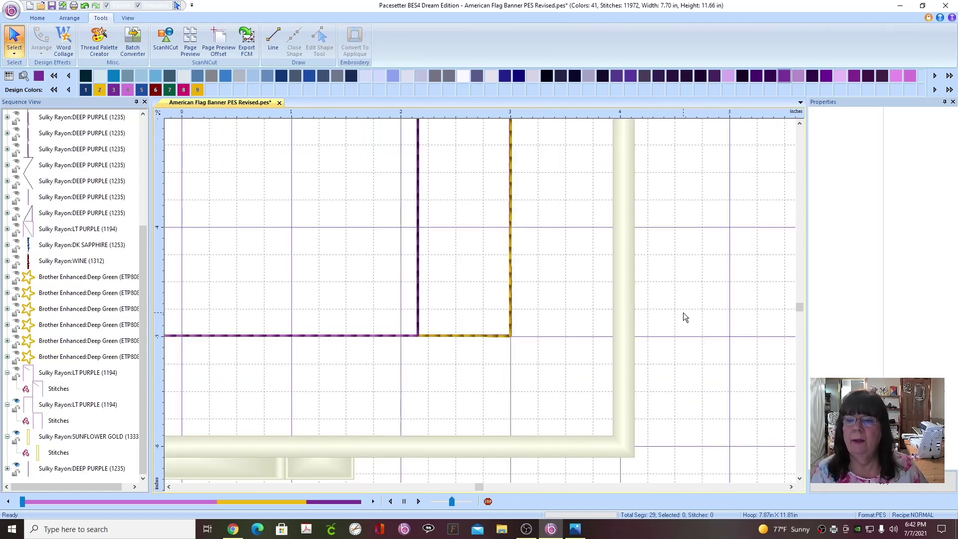
pyautogui.click(801, 126)
pyautogui.click(801, 126)
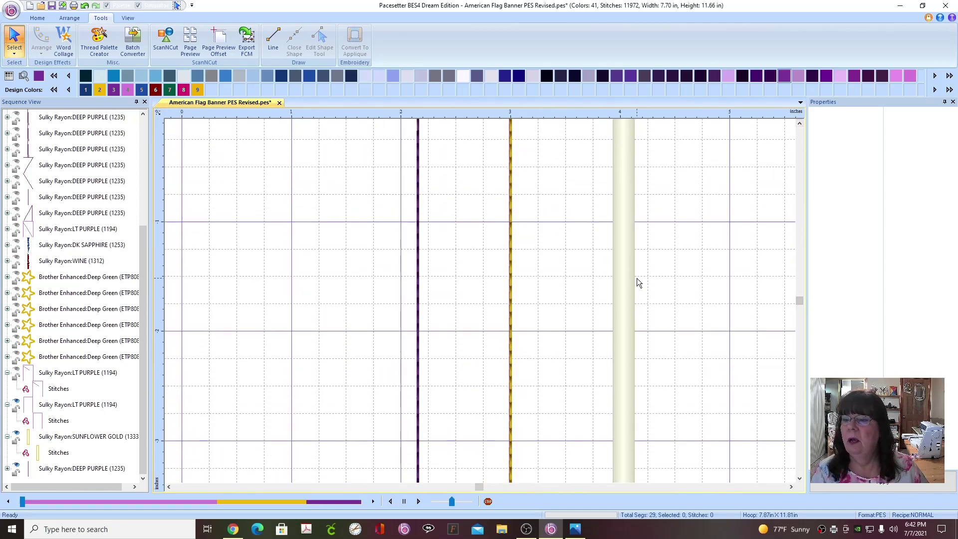
pyautogui.scroll(-1, 636, 277)
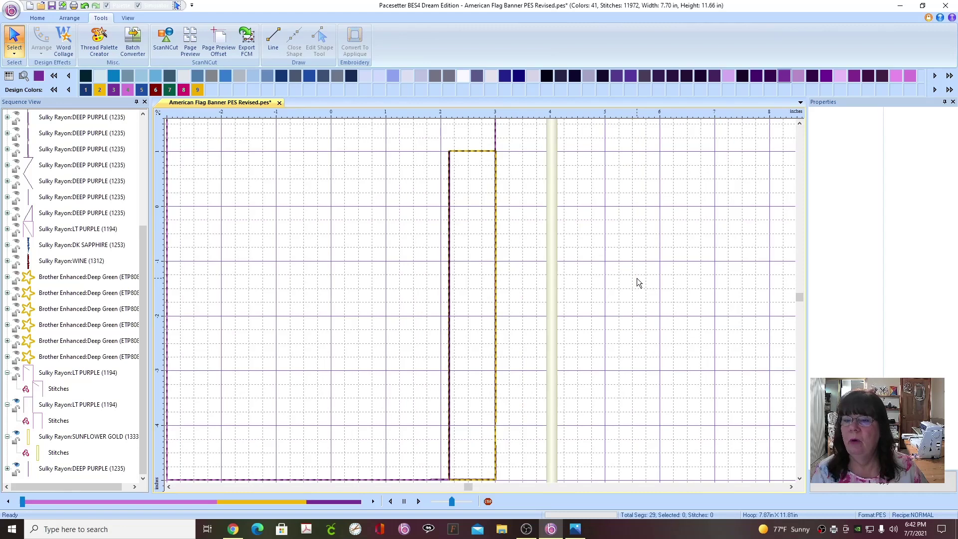
# - Examine the stripe layout beside the gold strip's position in the finished banner photo
pyautogui.click(574, 529)
pyautogui.click(579, 342)
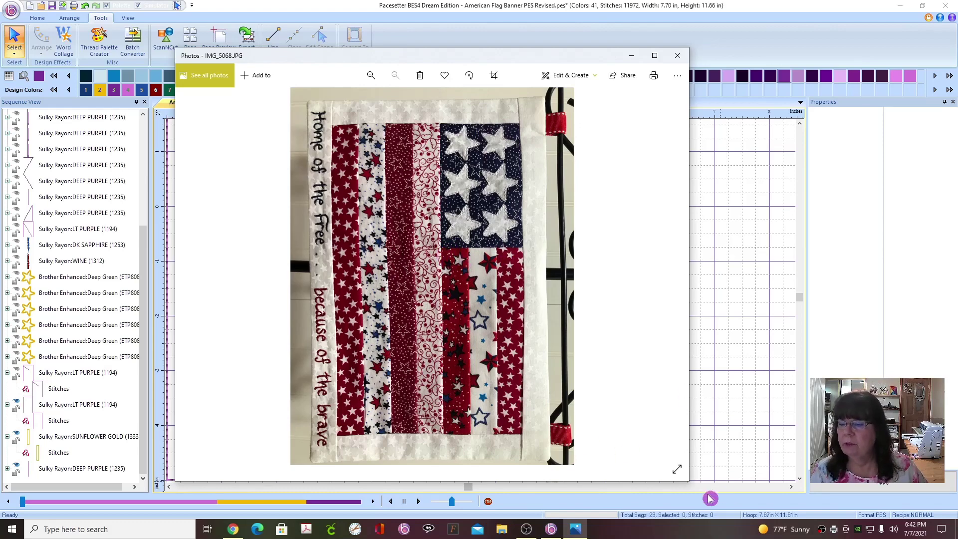
pyautogui.click(575, 528)
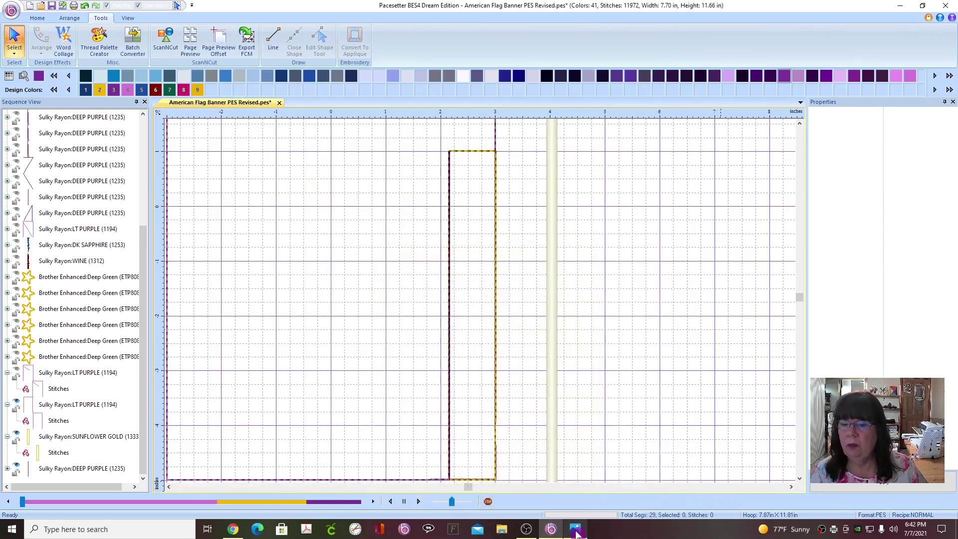
# - Copy the DEEP PURPLE (1235) vertical run-stitch line along the gold strip's left edge
pyautogui.click(450, 299)
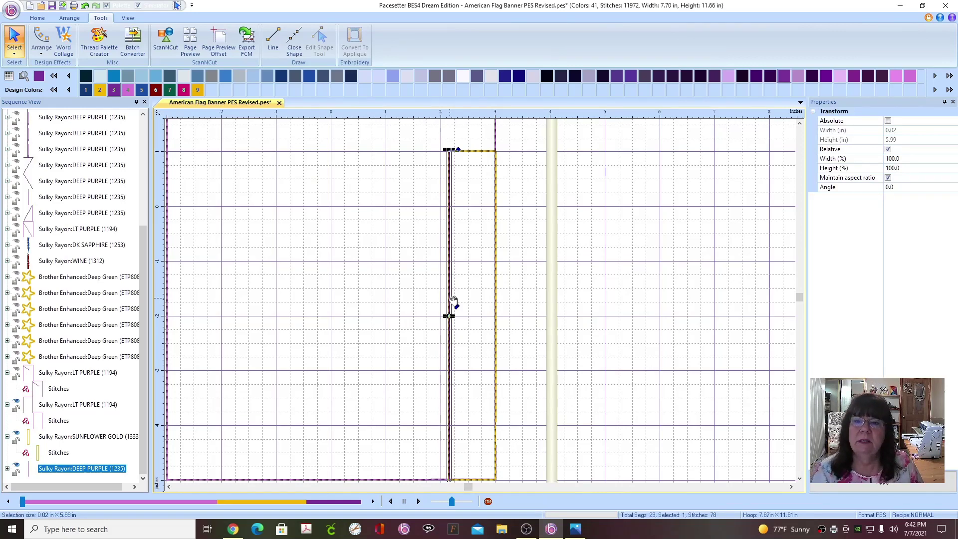
pyautogui.rightClick(450, 303)
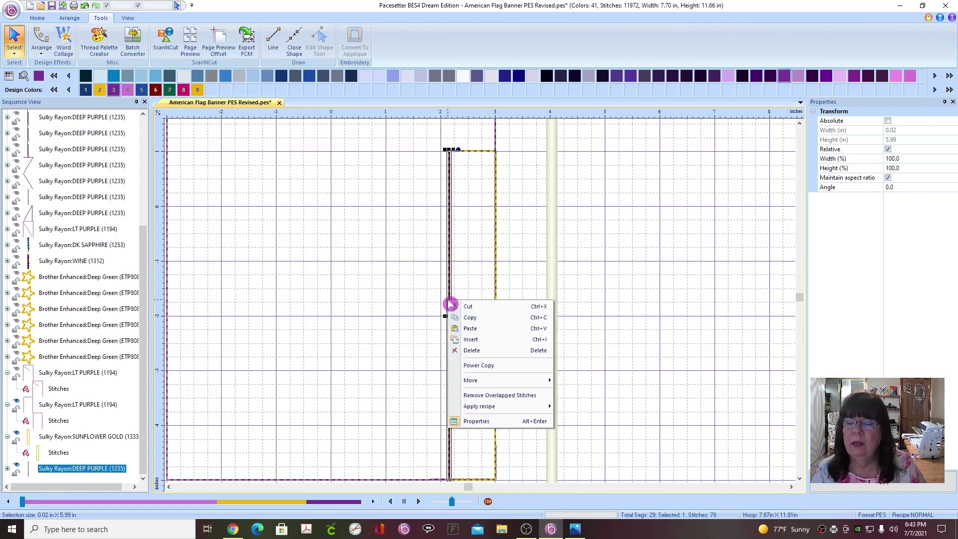
pyautogui.click(475, 317)
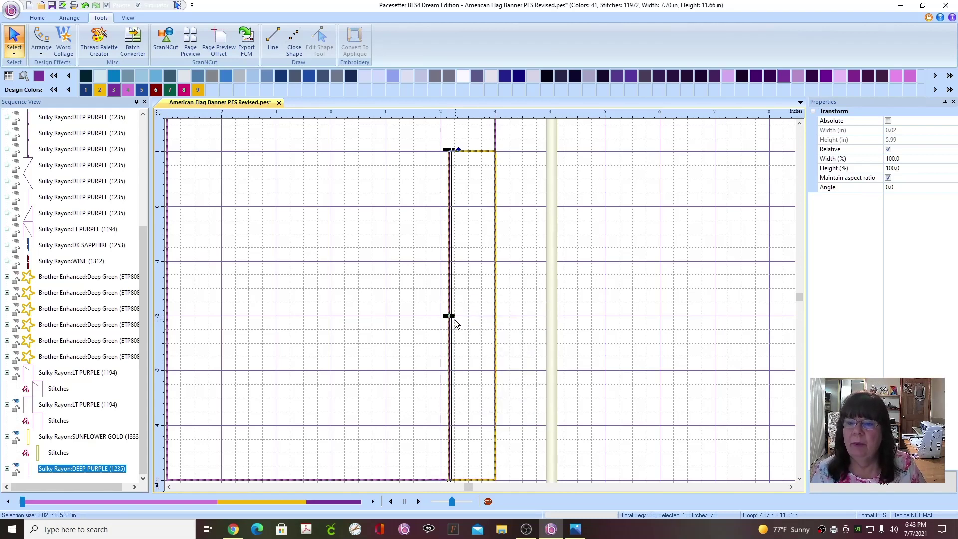
# - Paste two copies of the DEEP PURPLE vertical line and place them at about 1.45 in and 0.75 in on the horizontal ruler
pyautogui.rightClick(450, 324)
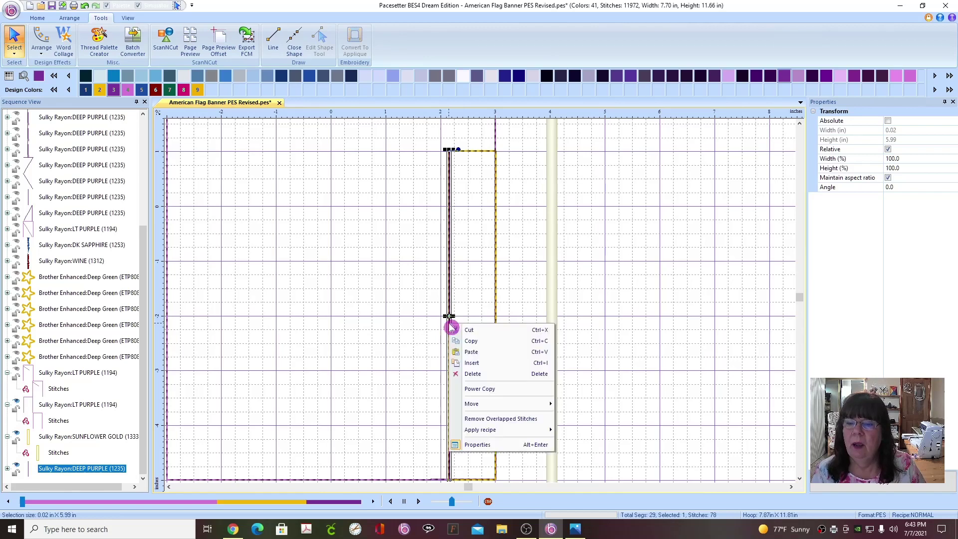
pyautogui.click(475, 353)
pyautogui.moveTo(450, 317); pyautogui.dragTo(414, 317)
pyautogui.rightClick(413, 317)
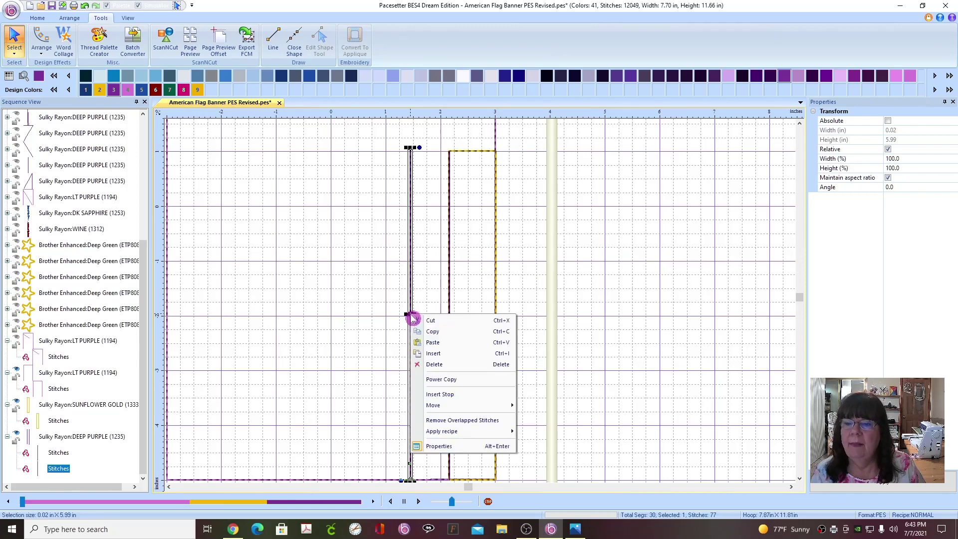
pyautogui.click(434, 342)
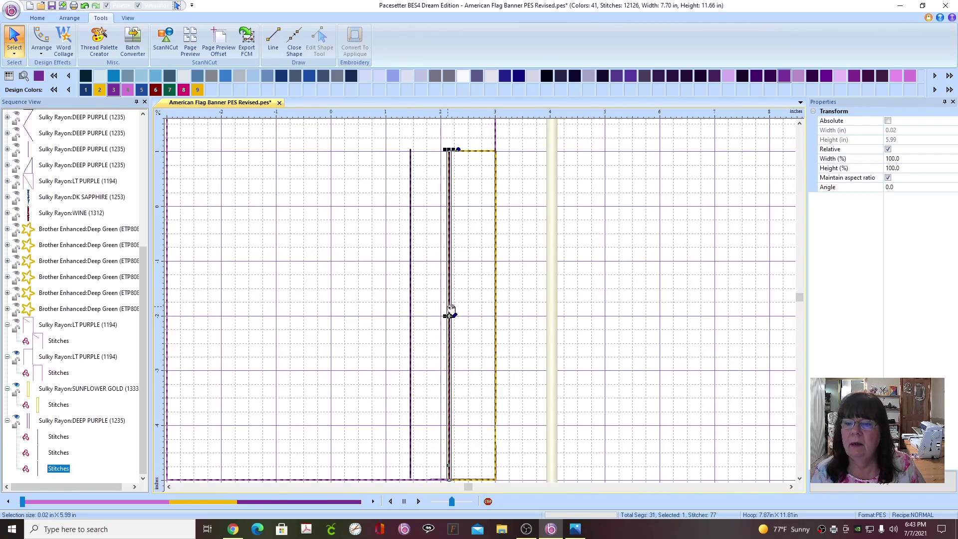
pyautogui.moveTo(448, 313); pyautogui.dragTo(371, 307)
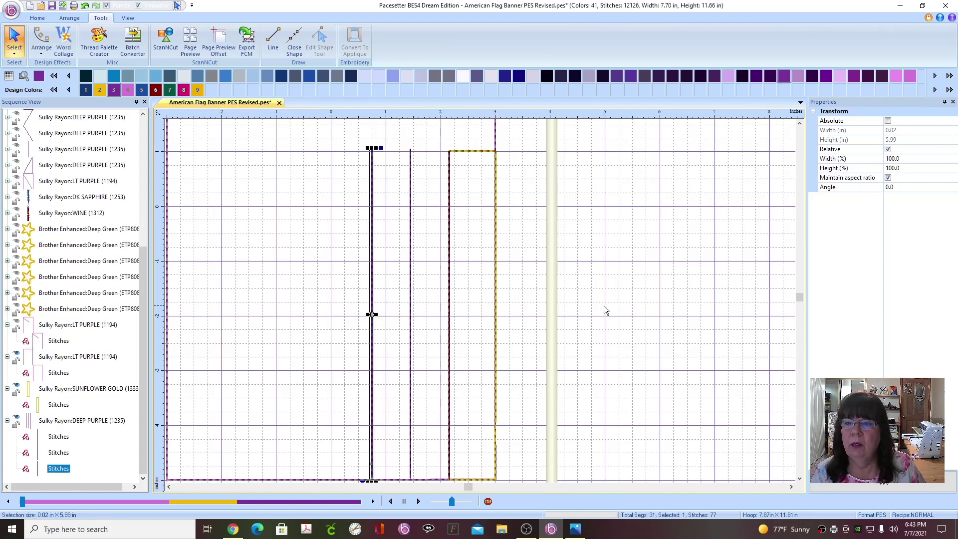
# - Compare the overall line layout with the stripes and star field in the finished banner photo
pyautogui.scroll(-1, 665, 315)
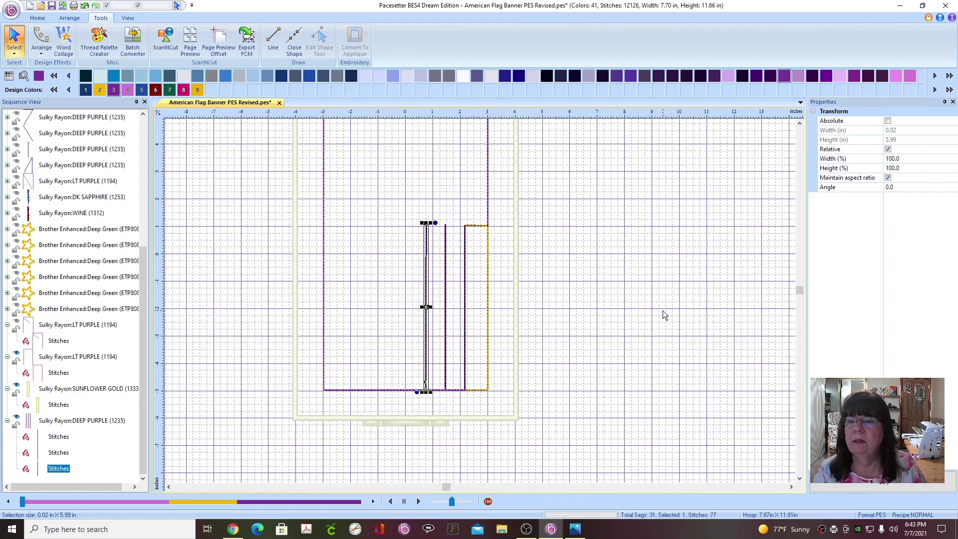
pyautogui.click(799, 123)
pyautogui.click(799, 123)
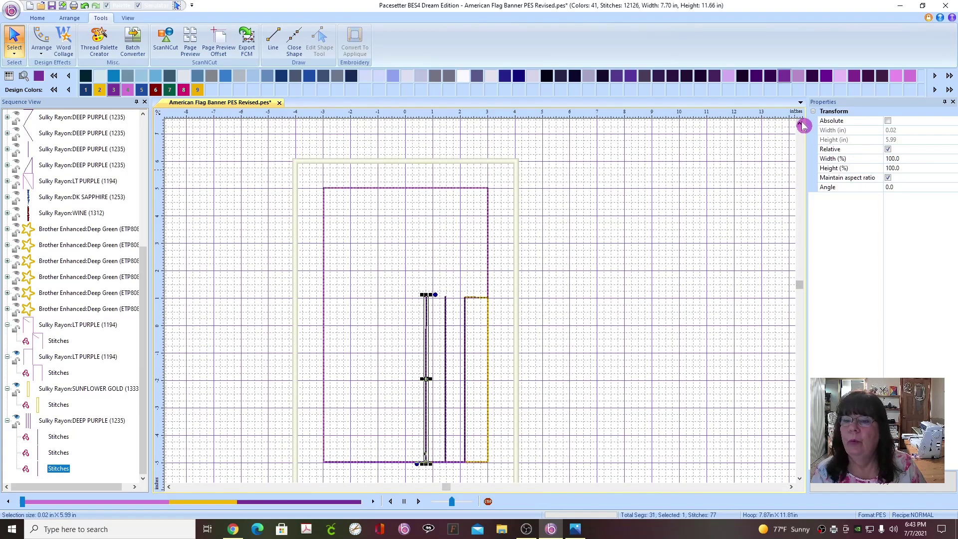
pyautogui.click(577, 532)
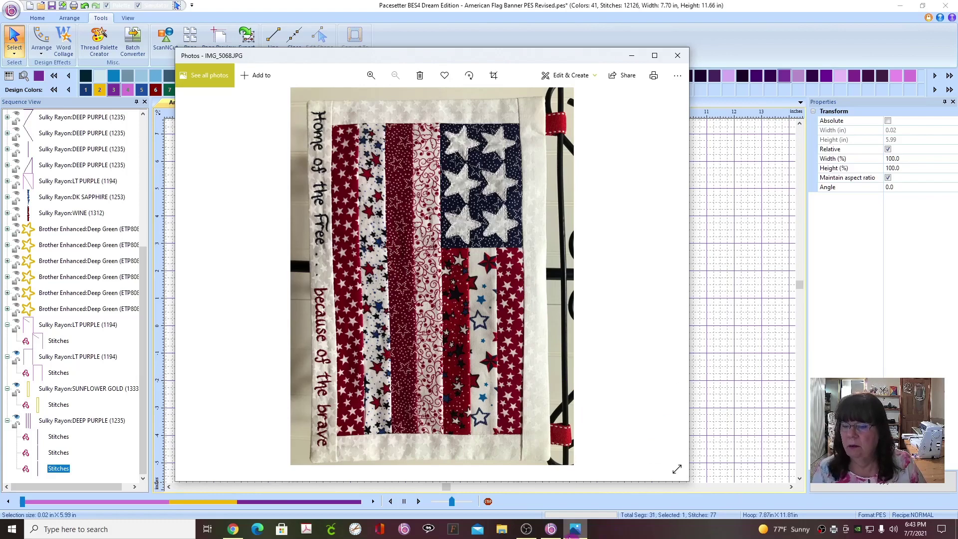
pyautogui.click(574, 530)
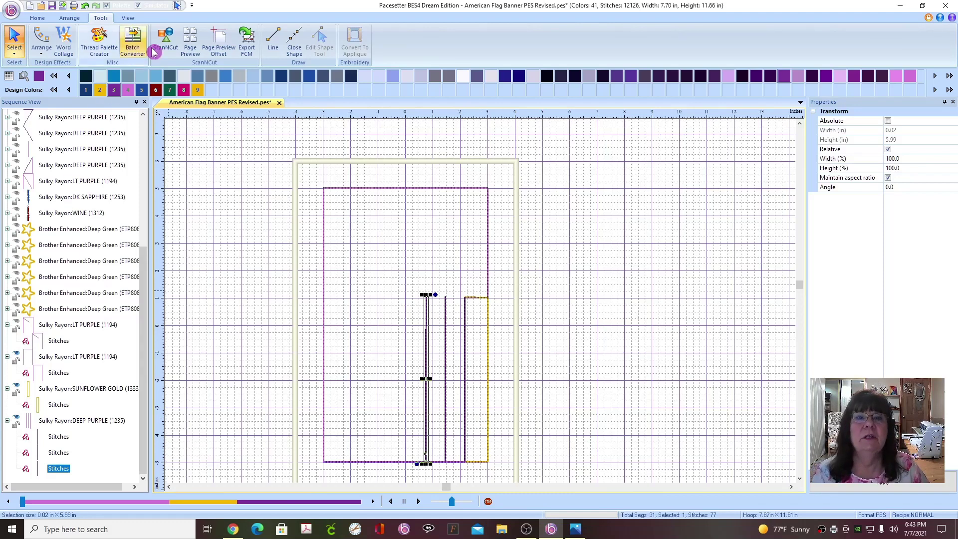
# - Draw a horizontal artwork line about 2.25 in long from the gold strip's upper outer corner across the tops of the purple lines
pyautogui.click(274, 42)
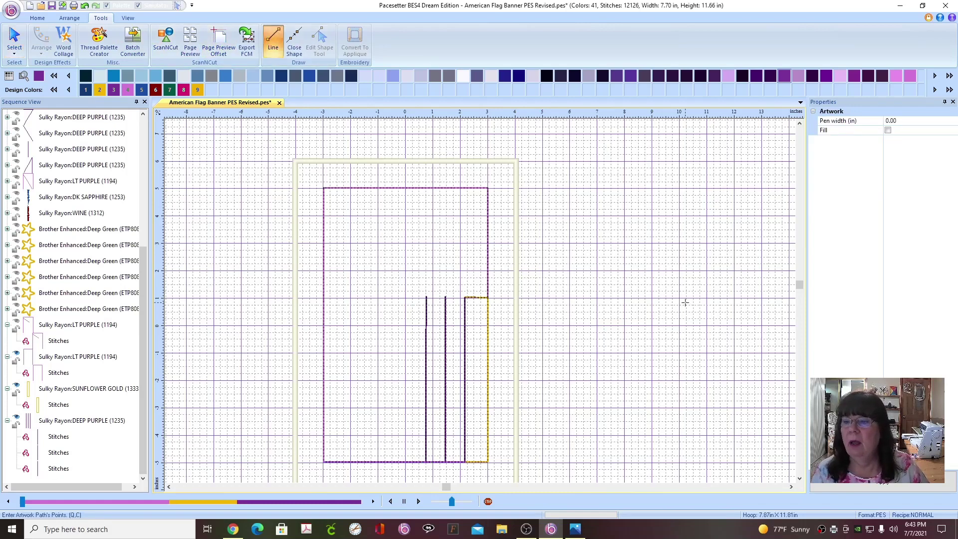
pyautogui.scroll(4, 685, 302)
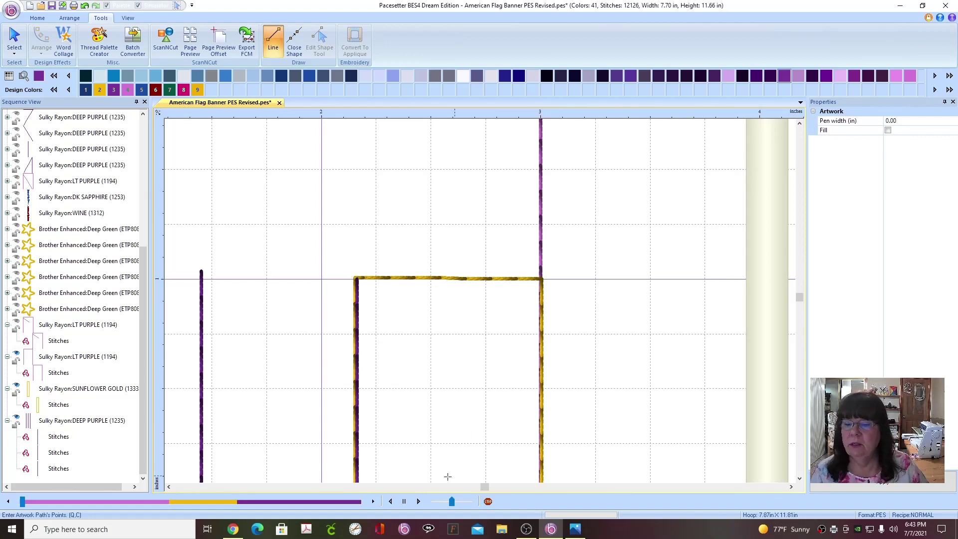
pyautogui.click(169, 487)
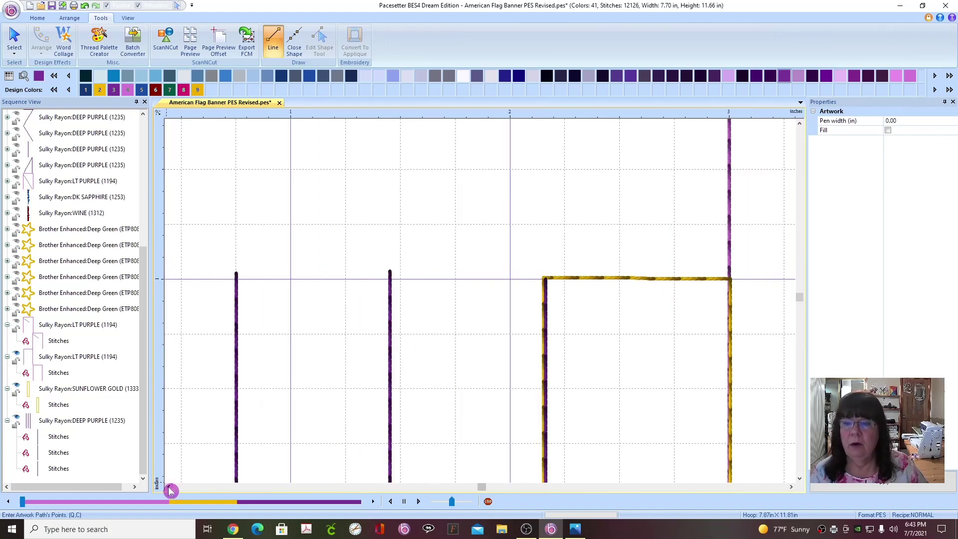
pyautogui.click(170, 489)
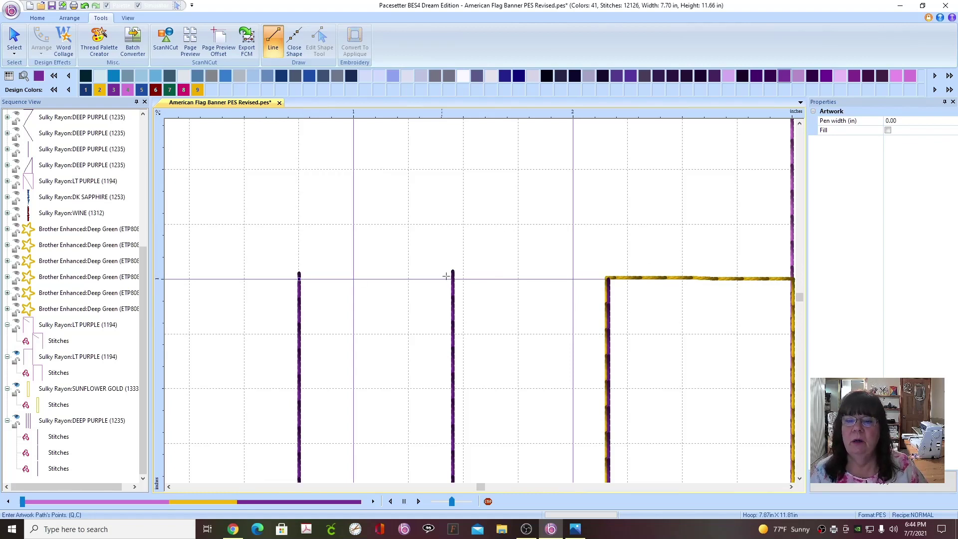
pyautogui.click(793, 279)
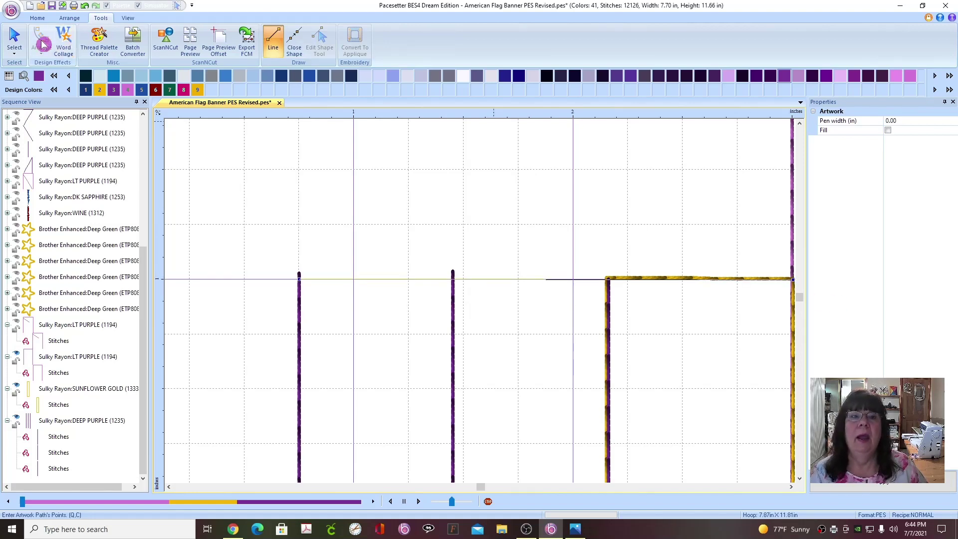
pyautogui.click(15, 40)
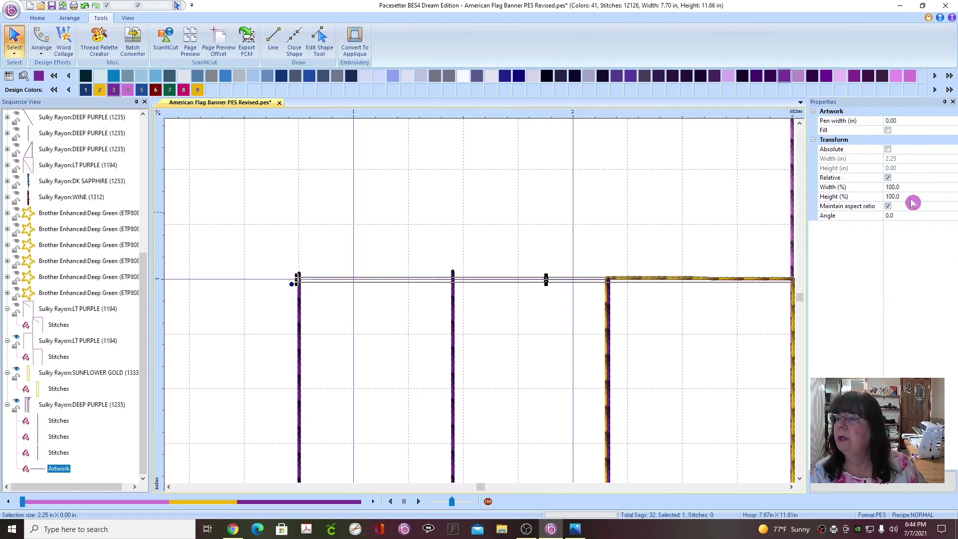
# - Set the horizontal artwork line's absolute width to 2.57 in without maintaining the aspect ratio
pyautogui.click(888, 178)
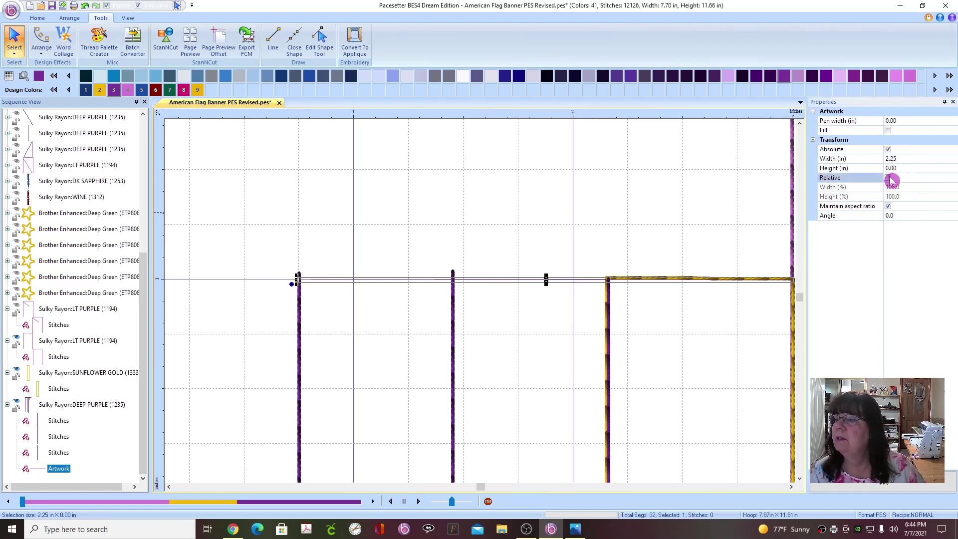
pyautogui.click(888, 206)
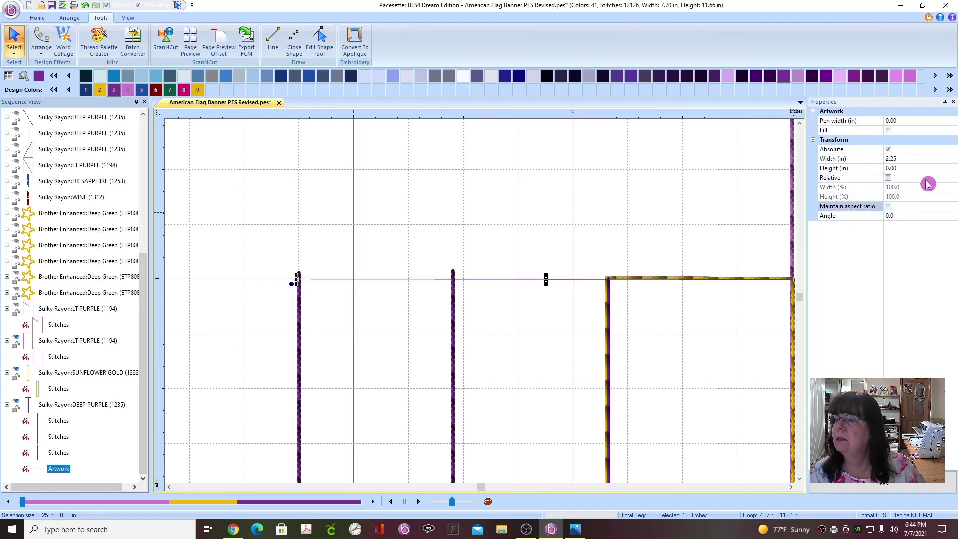
pyautogui.click(909, 159)
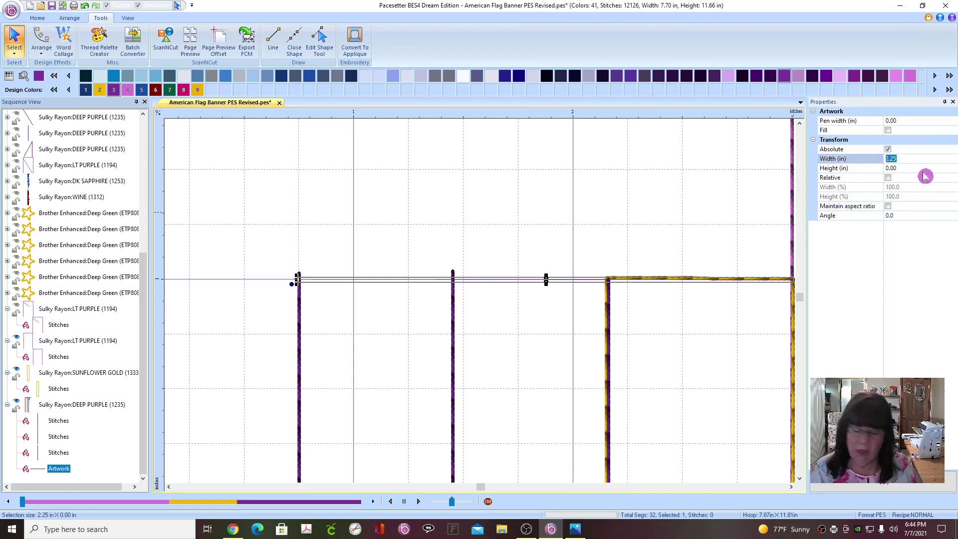
pyautogui.write('2')
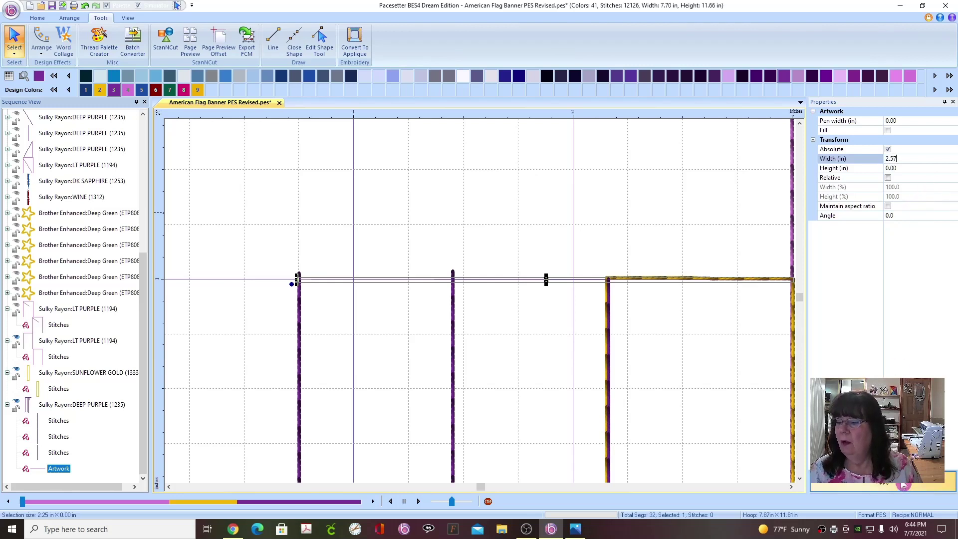
pyautogui.press('Return')
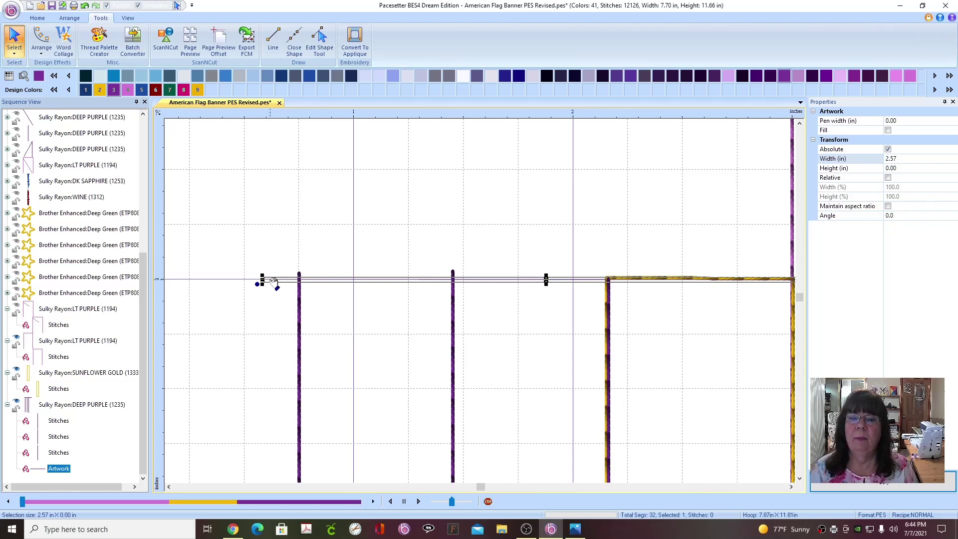
# - Convert the horizontal line to an appliqué of type Run and preserve it as stitches
pyautogui.rightClick(277, 284)
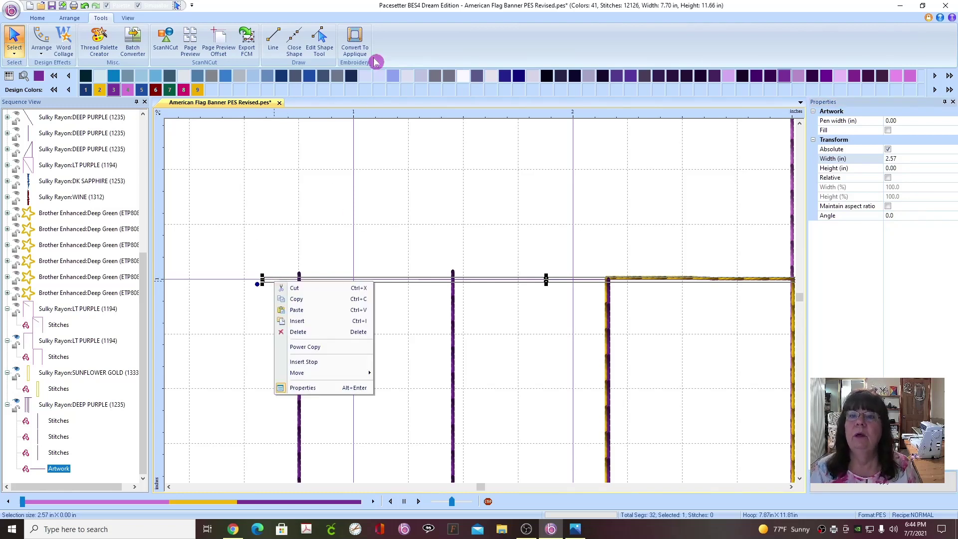
pyautogui.click(358, 44)
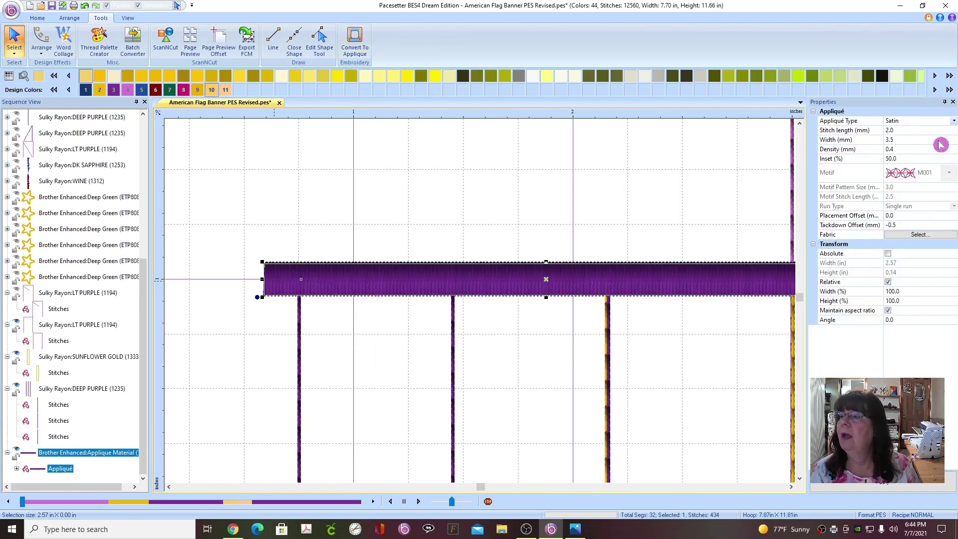
pyautogui.click(954, 121)
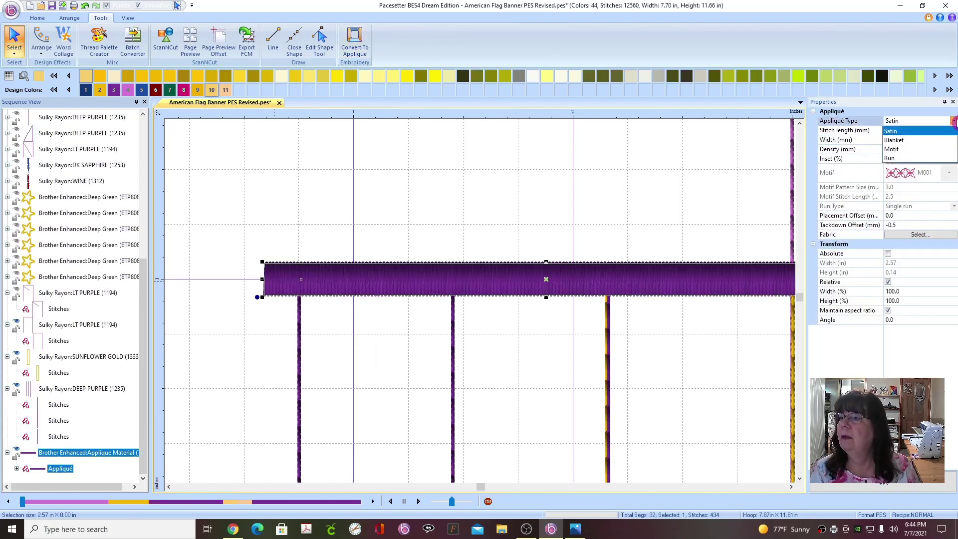
pyautogui.click(893, 160)
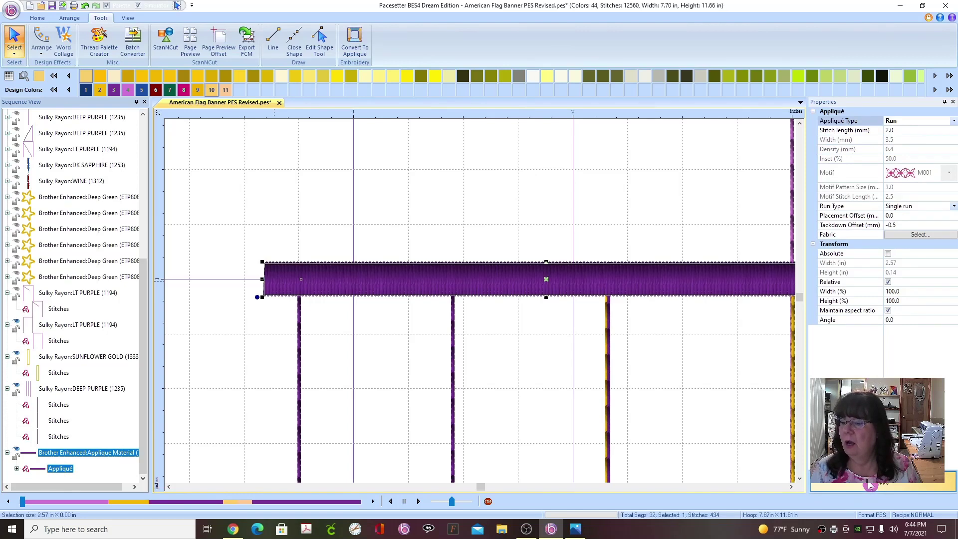
pyautogui.rightClick(76, 453)
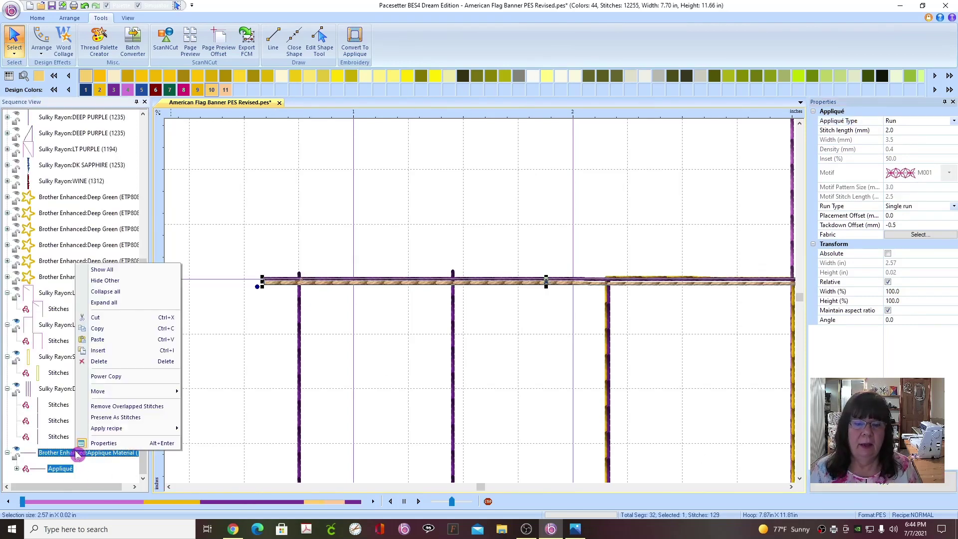
pyautogui.click(137, 418)
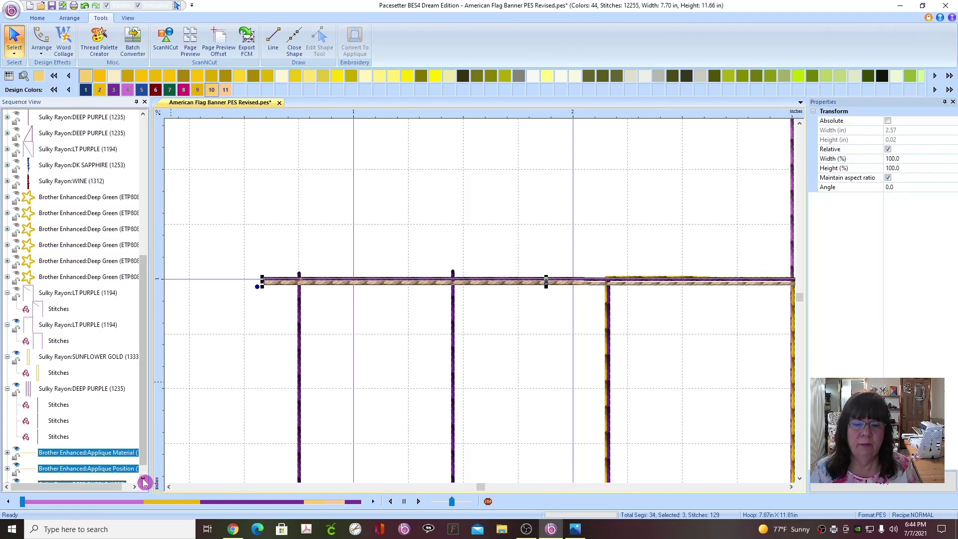
# - Delete the horizontal line's Applique Material and Applique Position segments, keeping only its DEEP PURPLE run-stitch segment
pyautogui.click(143, 477)
pyautogui.click(105, 436)
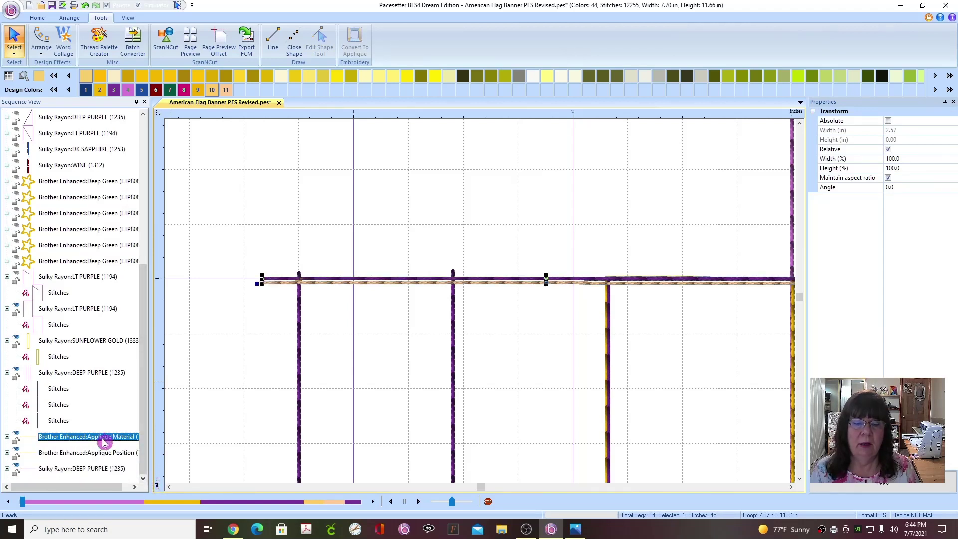
pyautogui.rightClick(106, 438)
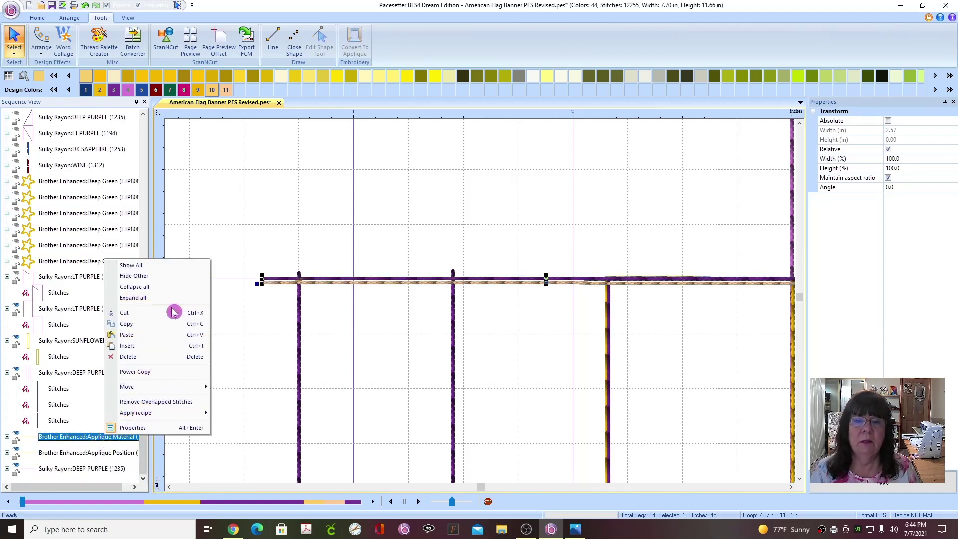
pyautogui.click(132, 357)
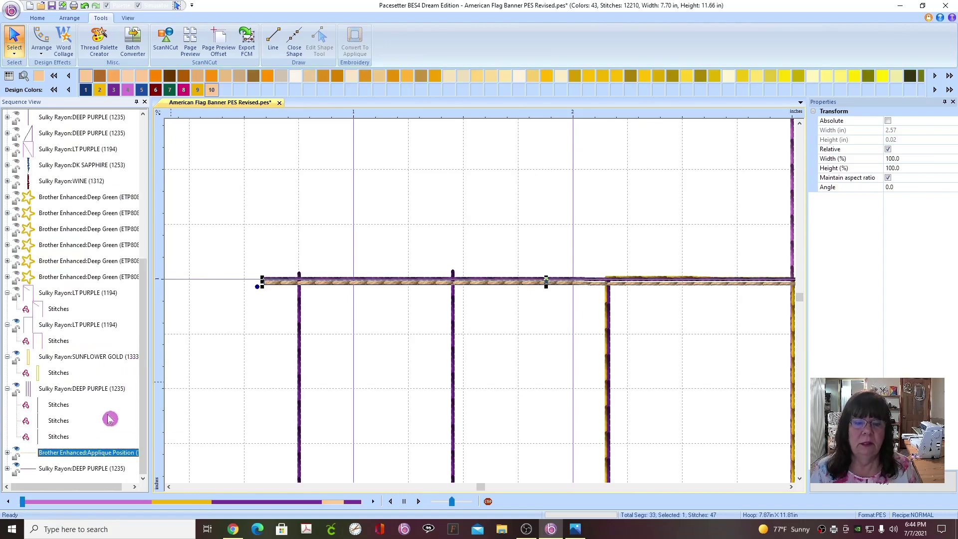
pyautogui.rightClick(100, 452)
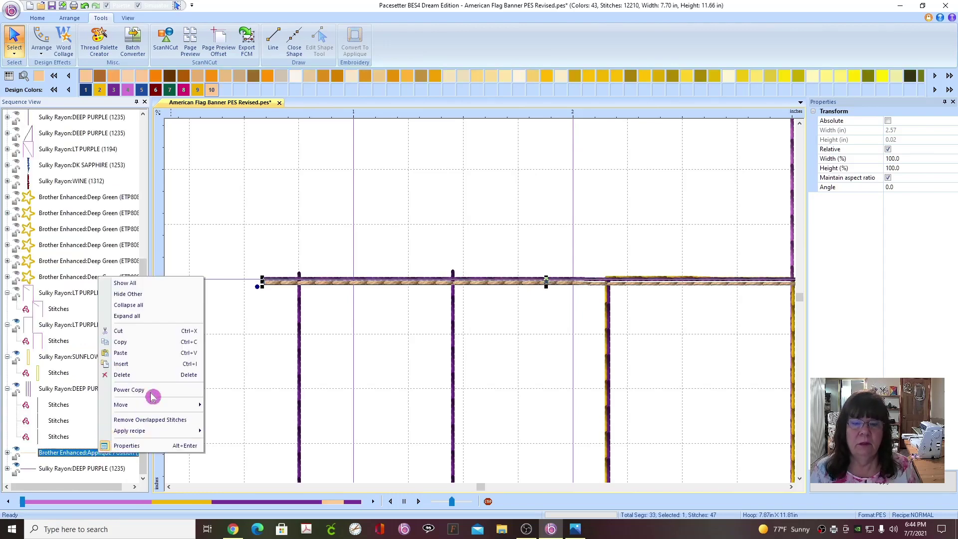
pyautogui.click(126, 374)
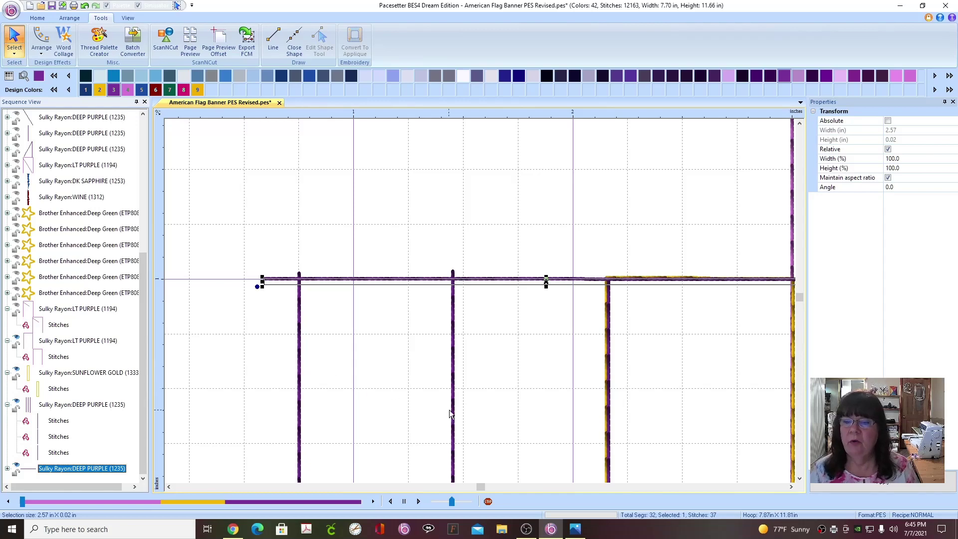
# - Move the horizontal DEEP PURPLE run-stitch line so its outer end meets the gold strip's upper outer corner
pyautogui.press('-')
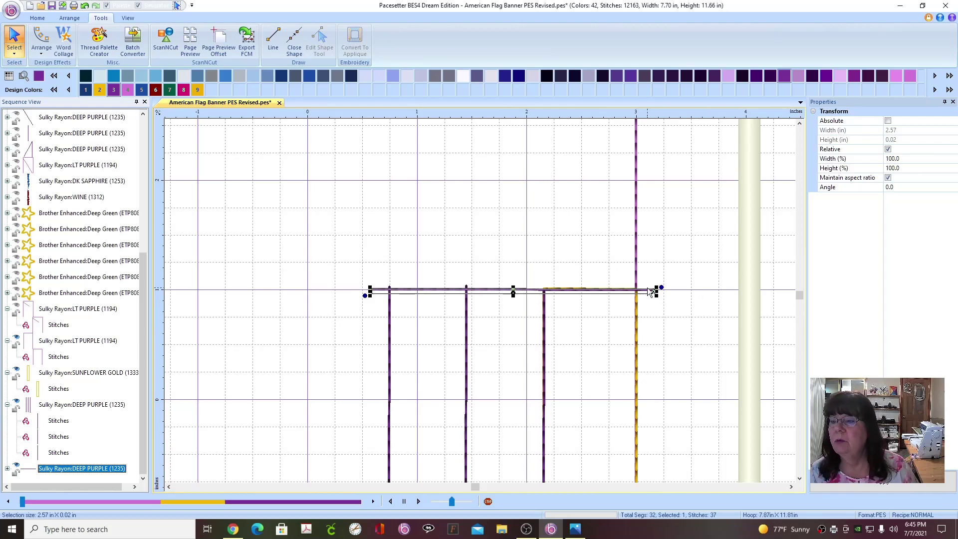
pyautogui.moveTo(656, 291); pyautogui.dragTo(627, 289)
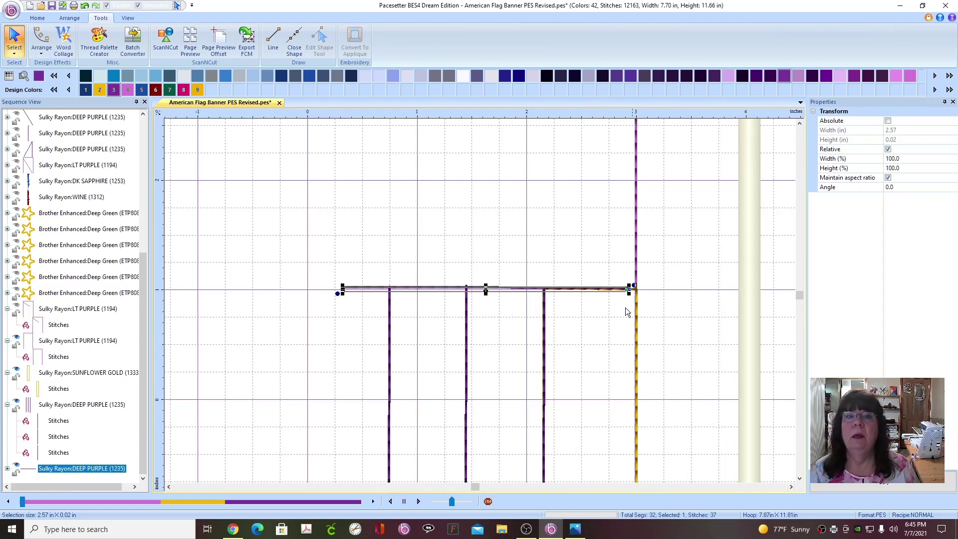
pyautogui.click(38, 19)
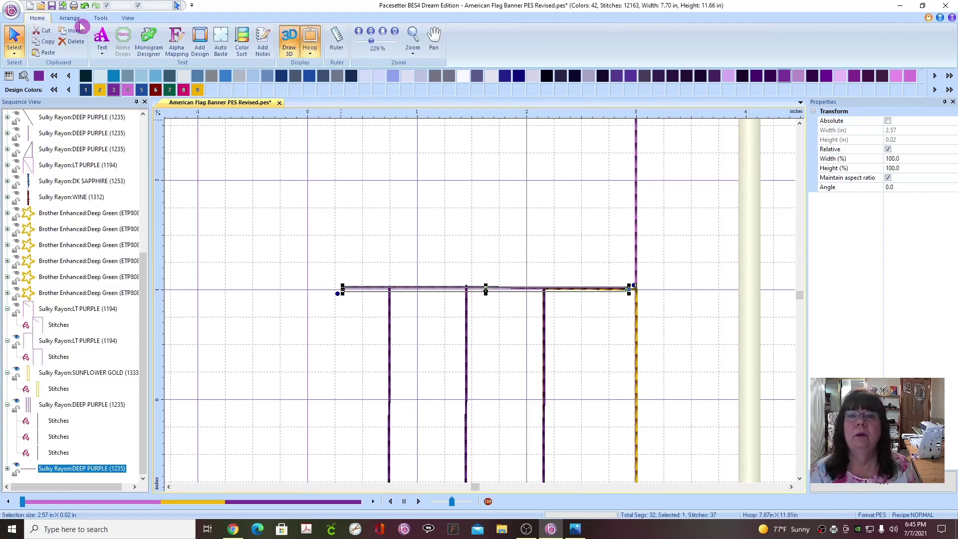
pyautogui.click(410, 33)
pyautogui.moveTo(603, 268); pyautogui.dragTo(653, 313)
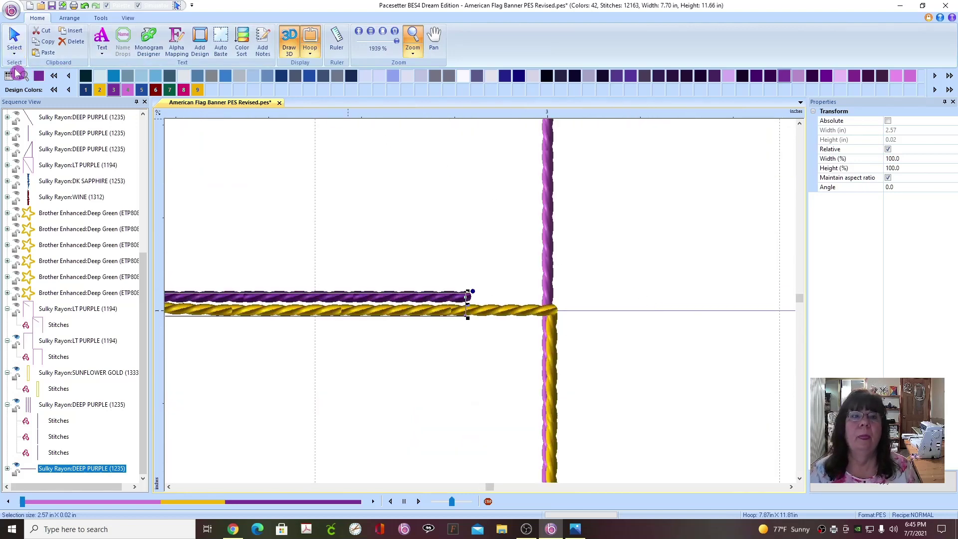
pyautogui.click(14, 36)
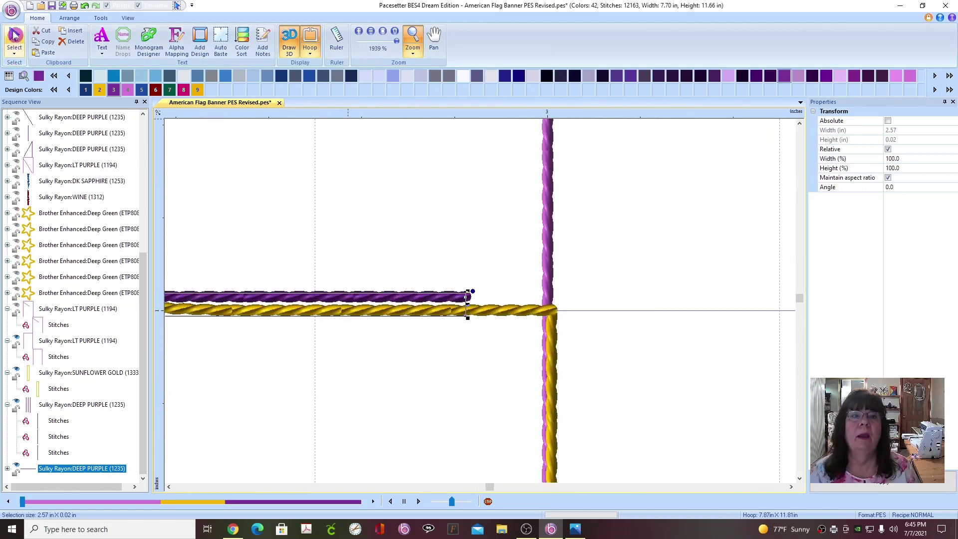
pyautogui.click(419, 297)
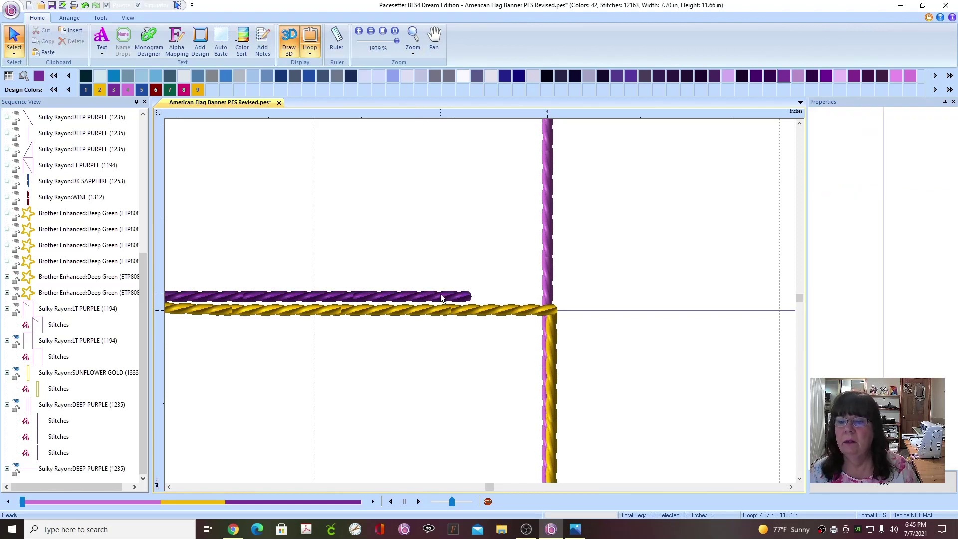
pyautogui.click(85, 468)
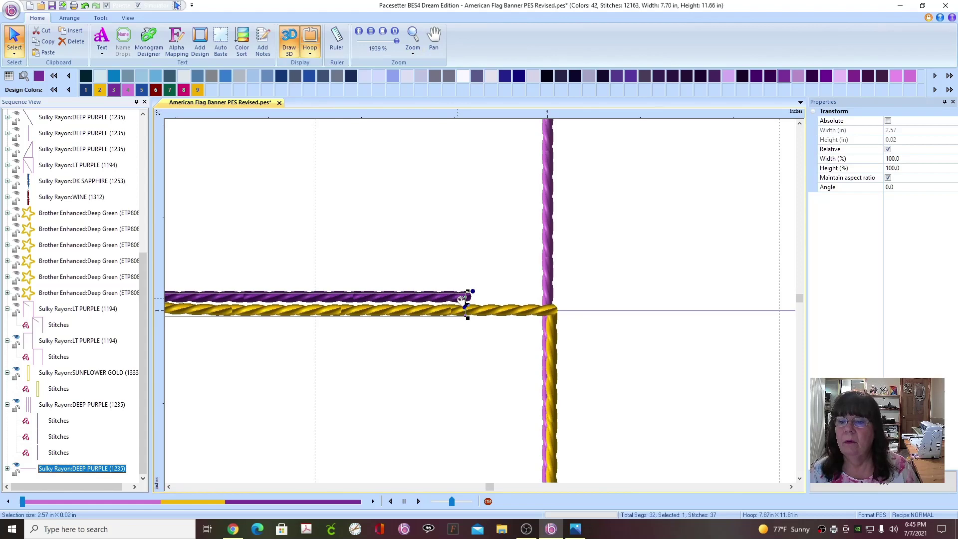
pyautogui.moveTo(461, 299); pyautogui.dragTo(542, 312)
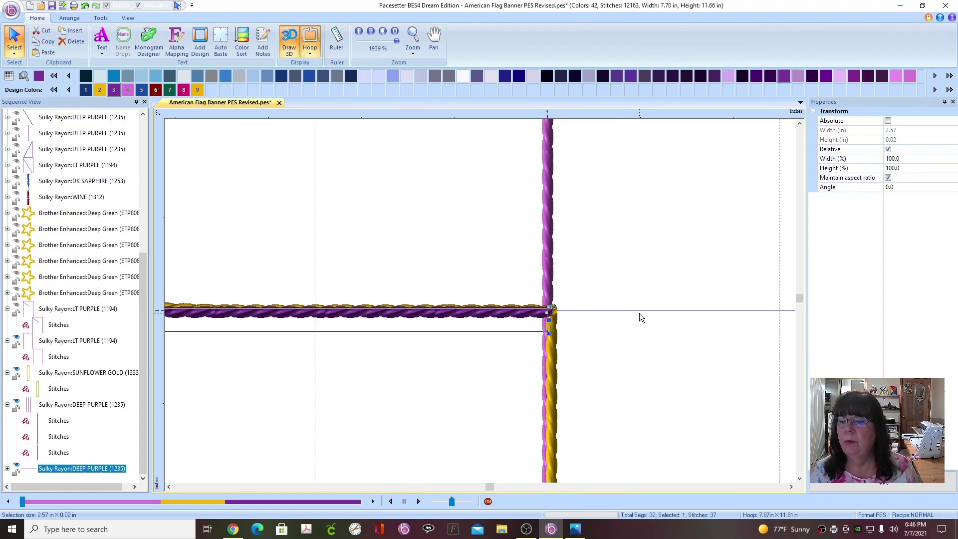
# - Check the layout of the star field against the stripes in the photo IMG_5068.JPG of the finished banner
pyautogui.scroll(-2, 638, 312)
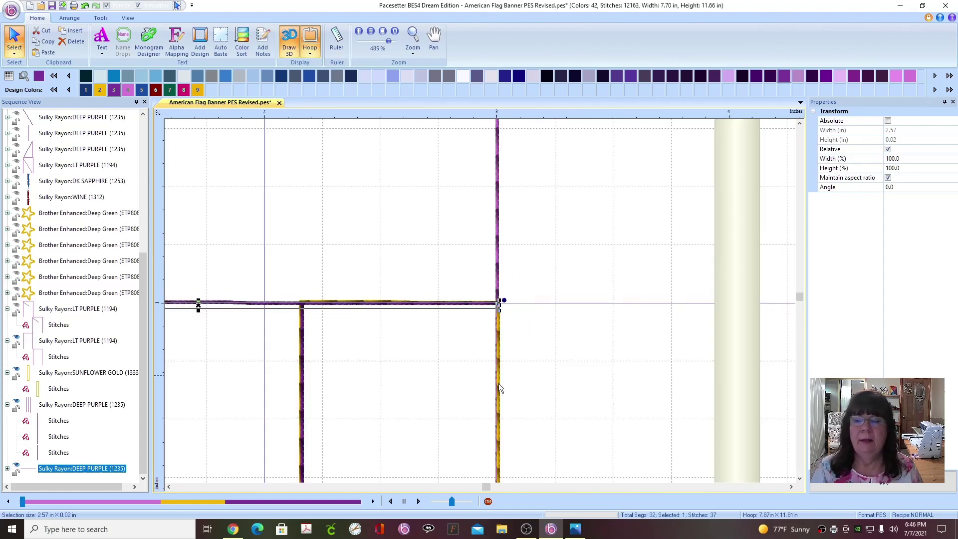
pyautogui.click(576, 531)
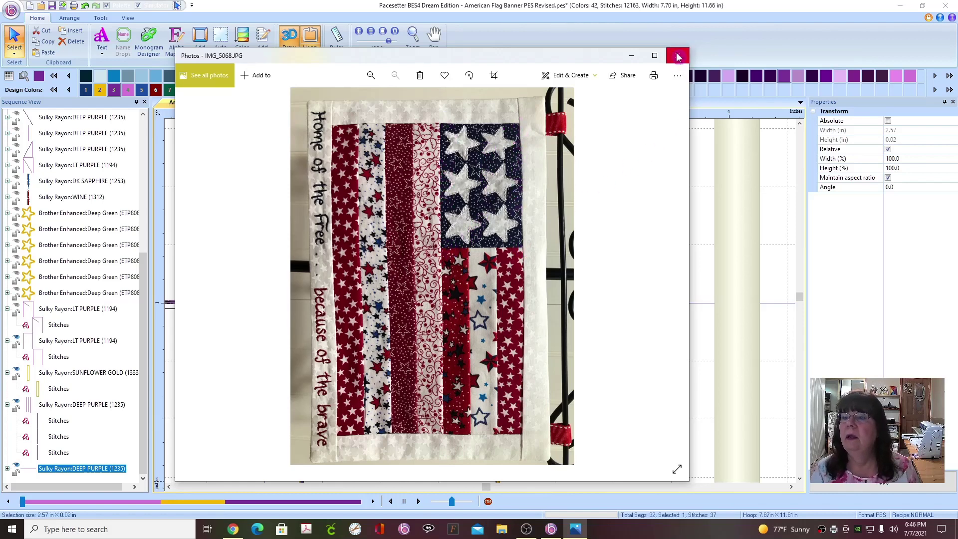
pyautogui.click(575, 530)
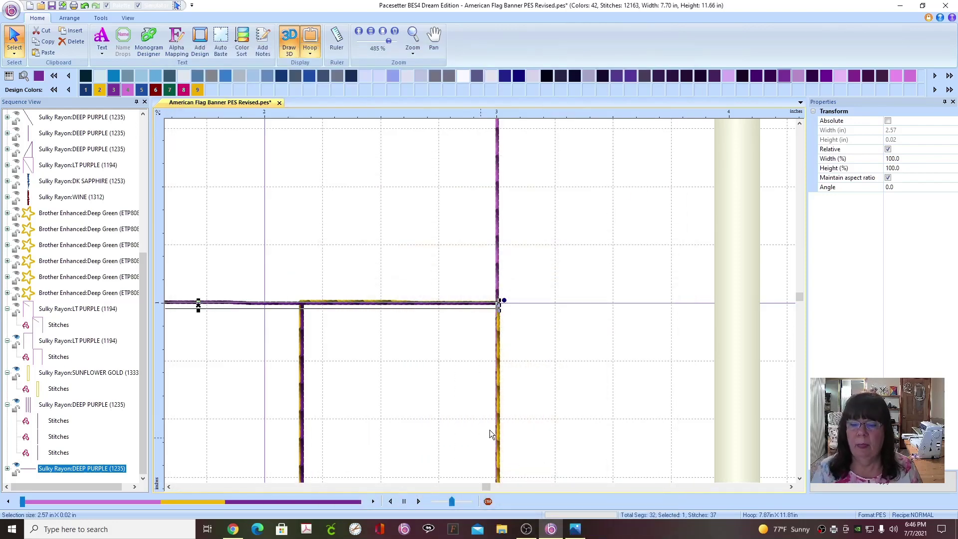
# - Start a new artwork line for the star field at the free inner end of the horizontal DEEP PURPLE line
pyautogui.scroll(-1, 681, 390)
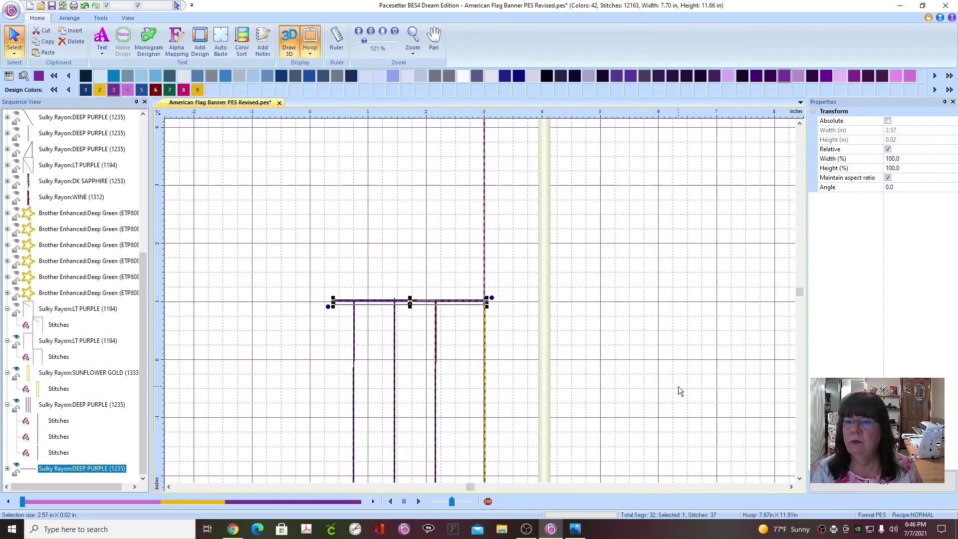
pyautogui.click(799, 123)
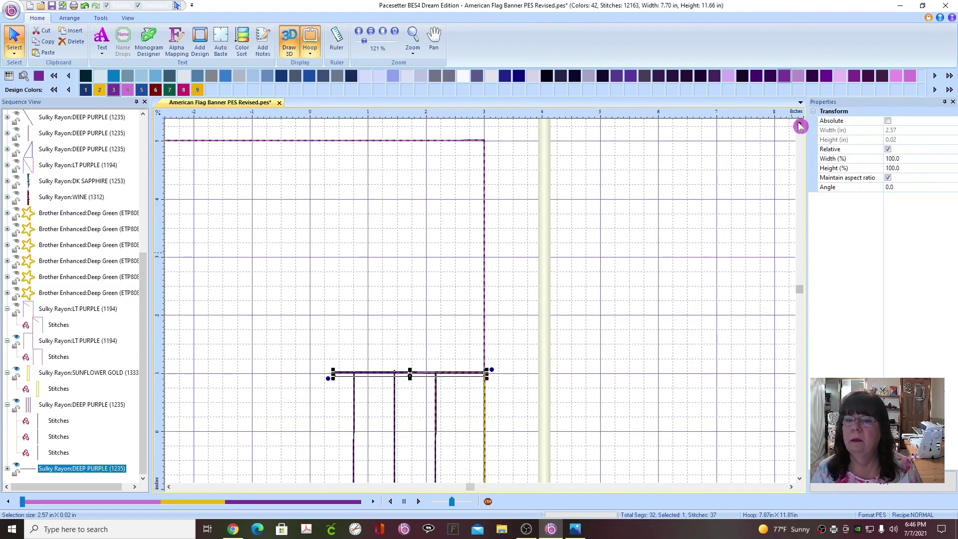
pyautogui.click(612, 319)
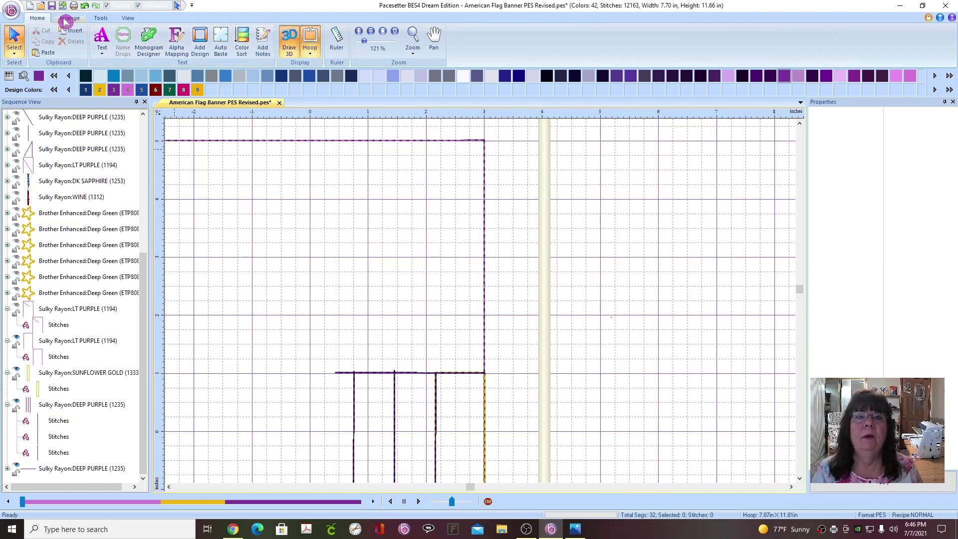
pyautogui.click(101, 18)
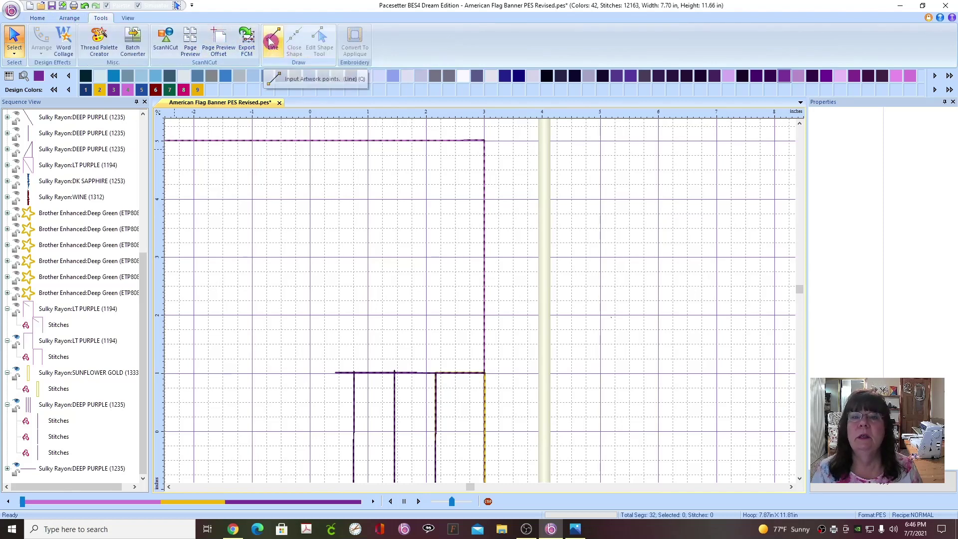
pyautogui.click(274, 42)
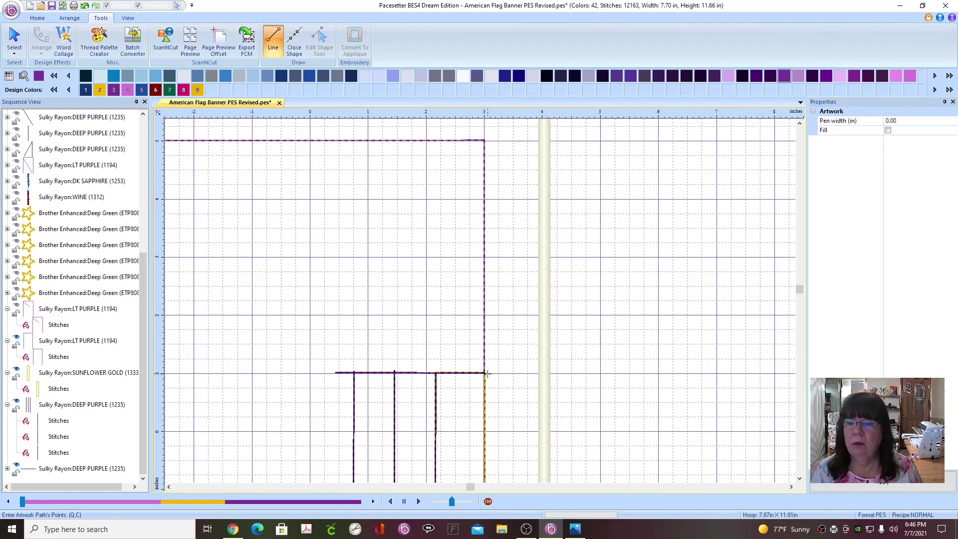
pyautogui.scroll(1, 539, 419)
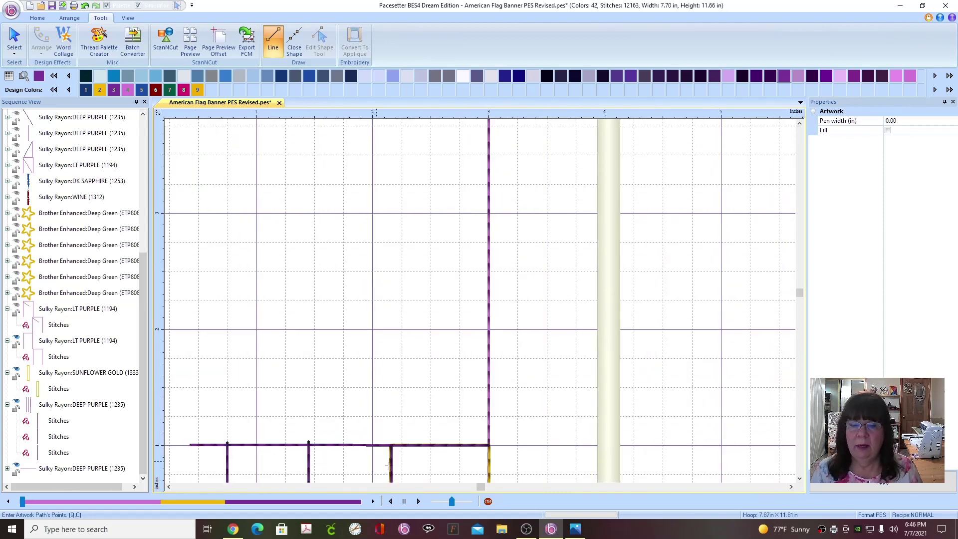
pyautogui.click(800, 478)
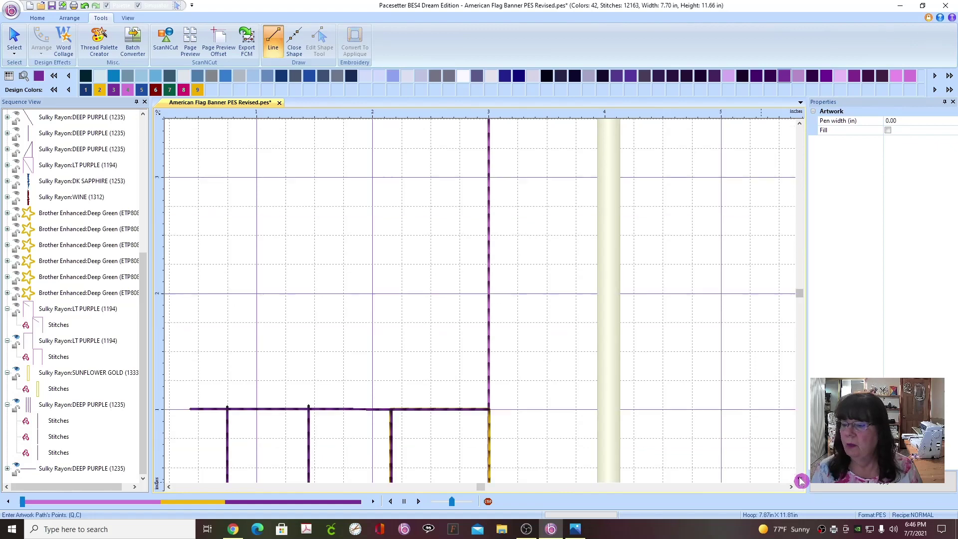
pyautogui.click(169, 486)
pyautogui.scroll(1, 500, 348)
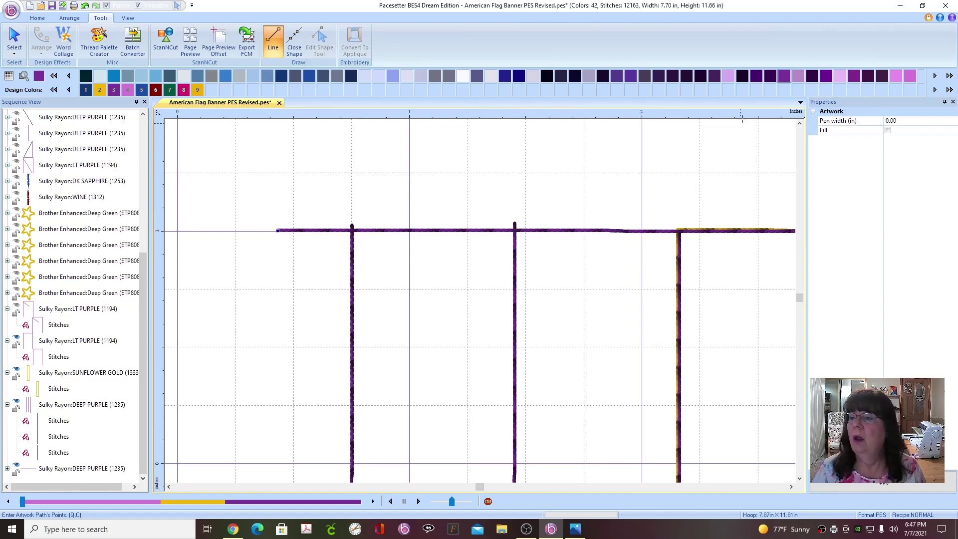
# - Extend the artwork line about 4 in straight up to the flag outline's upper edge
pyautogui.click(800, 123)
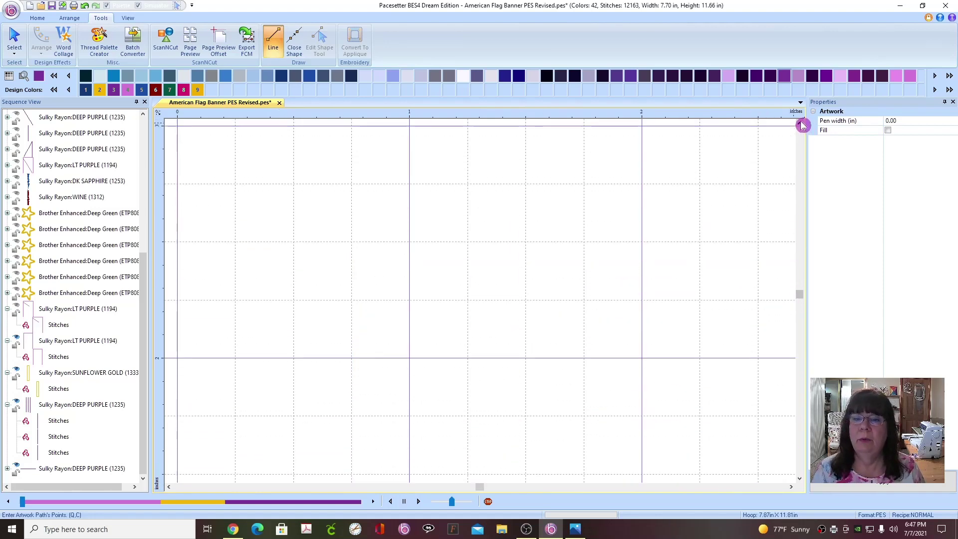
pyautogui.click(801, 124)
pyautogui.click(801, 124)
pyautogui.click(800, 125)
pyautogui.click(800, 124)
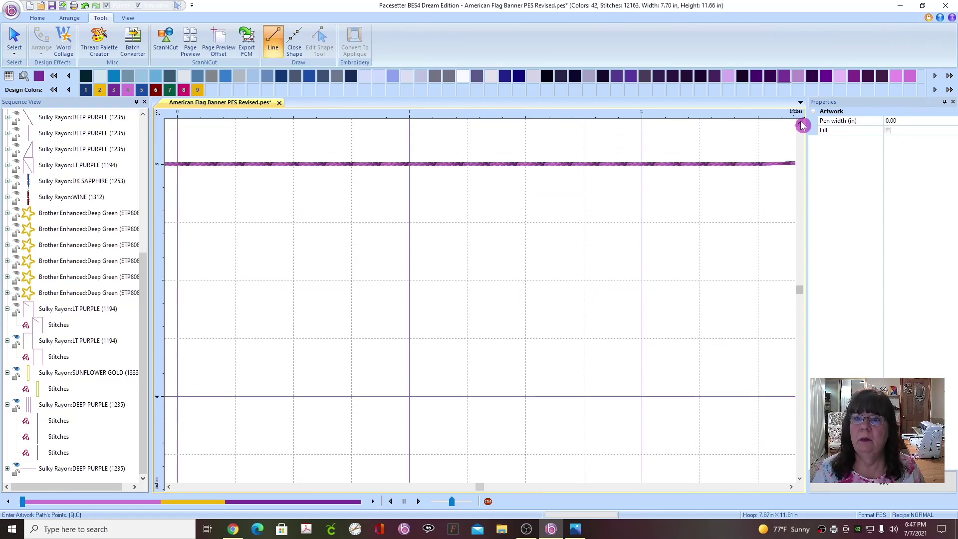
pyautogui.scroll(-4, 782, 191)
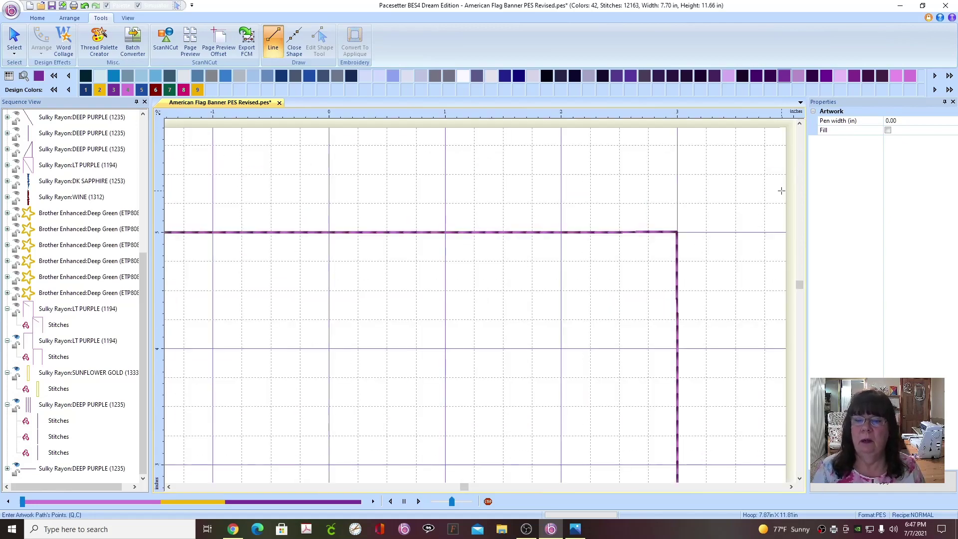
pyautogui.scroll(2, 781, 191)
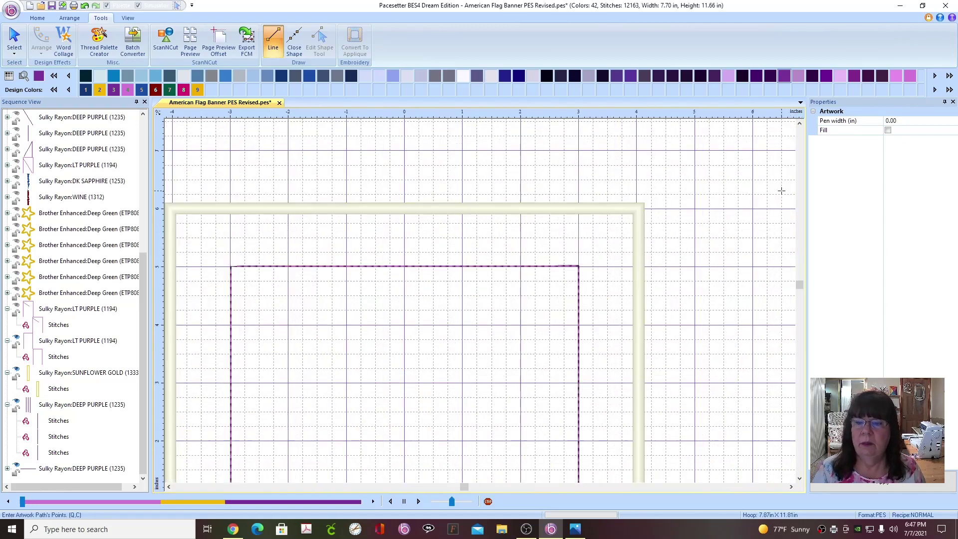
pyautogui.click(800, 478)
pyautogui.click(800, 478)
pyautogui.click(800, 478)
pyautogui.click(800, 477)
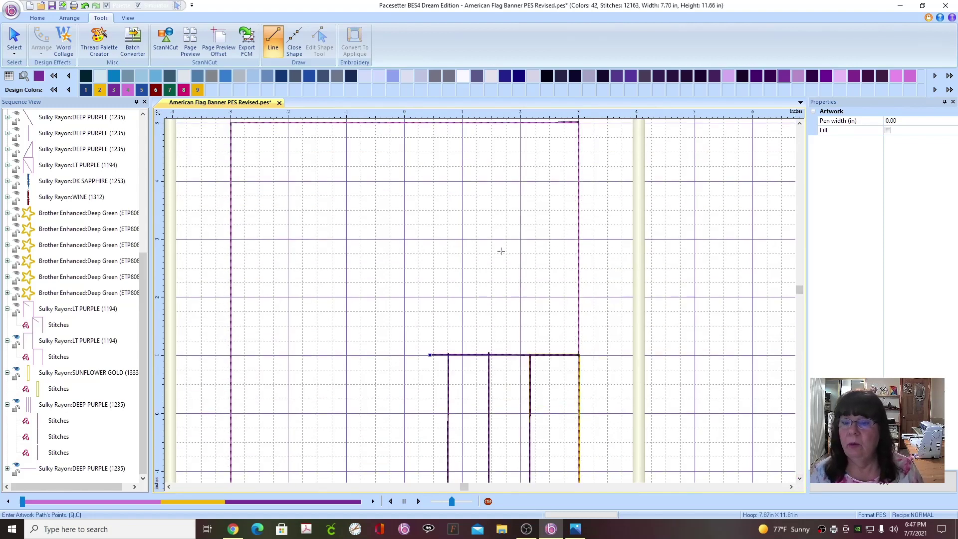
pyautogui.click(429, 123)
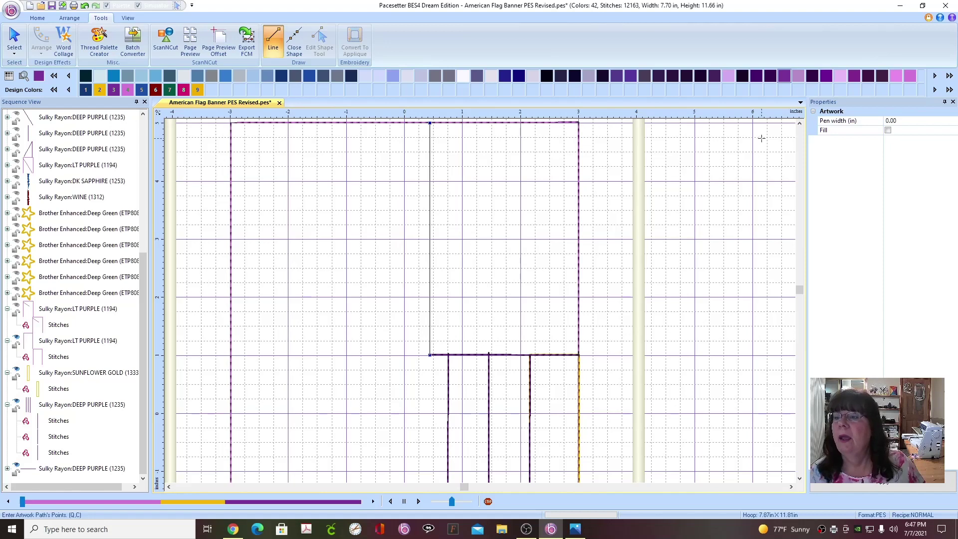
# - Extend the star field artwork line to the flag outline's upper outer corner and down to the horizontal DEEP PURPLE line's outer end
pyautogui.click(799, 122)
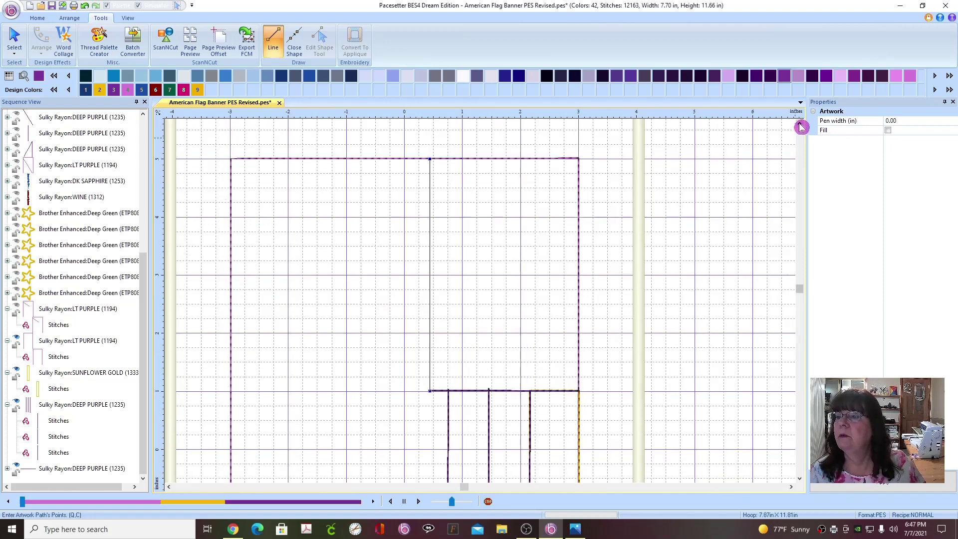
pyautogui.click(799, 122)
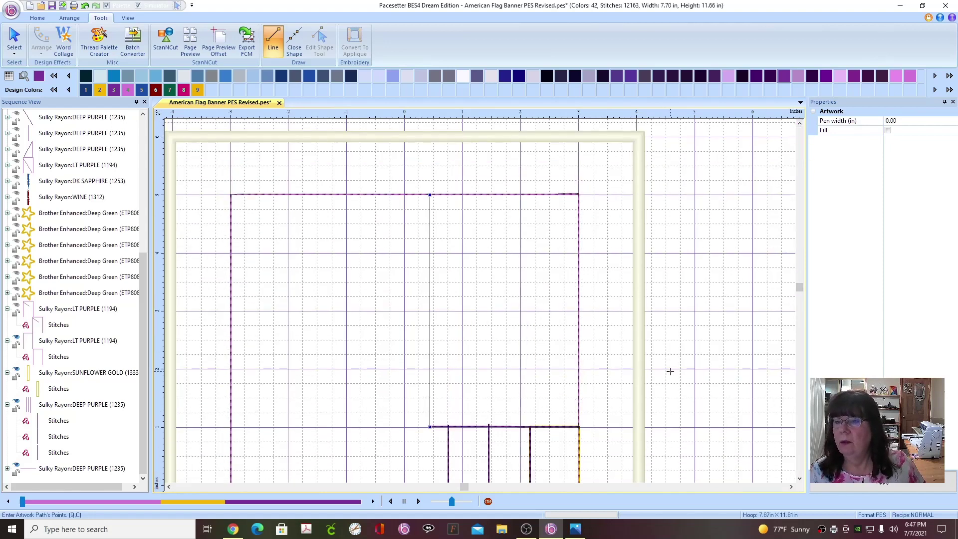
pyautogui.scroll(2, 669, 372)
pyautogui.click(799, 123)
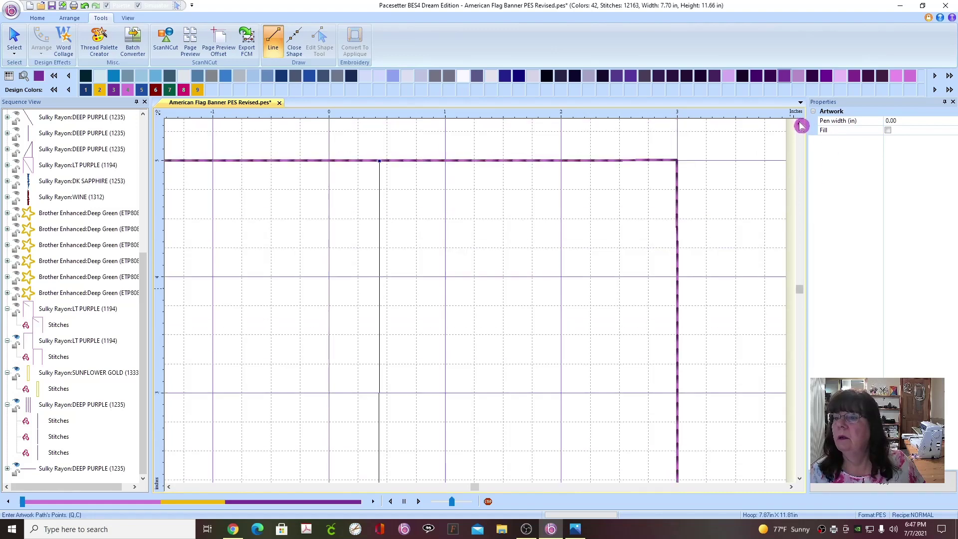
pyautogui.click(800, 123)
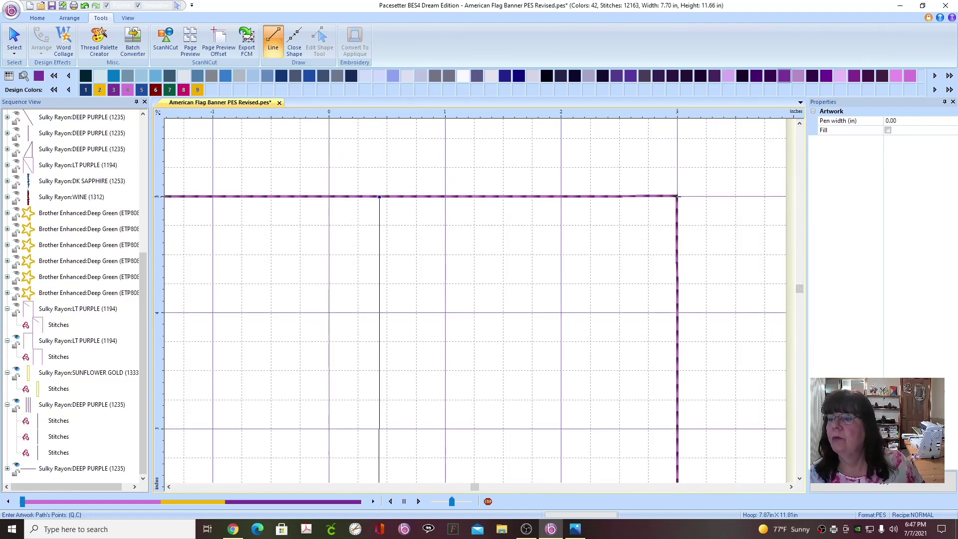
pyautogui.click(799, 477)
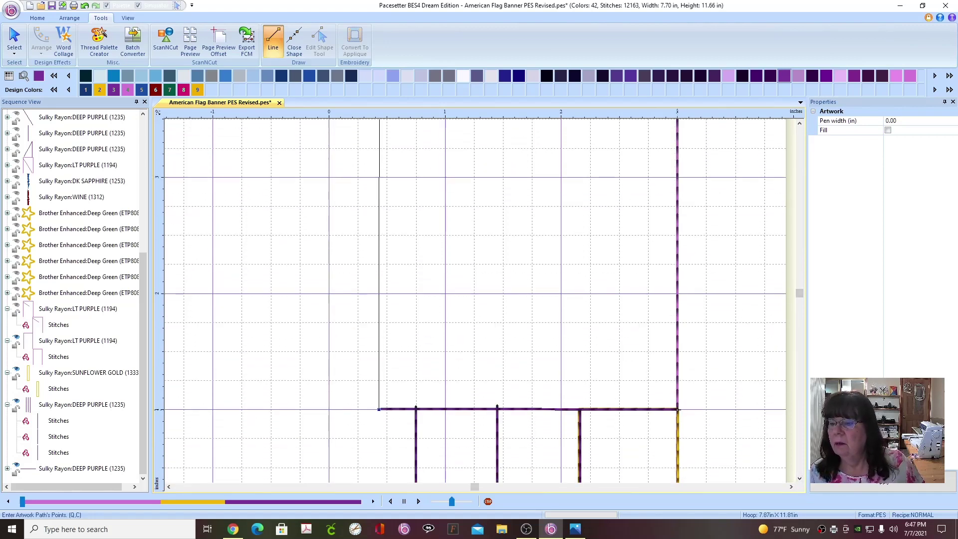
pyautogui.click(679, 410)
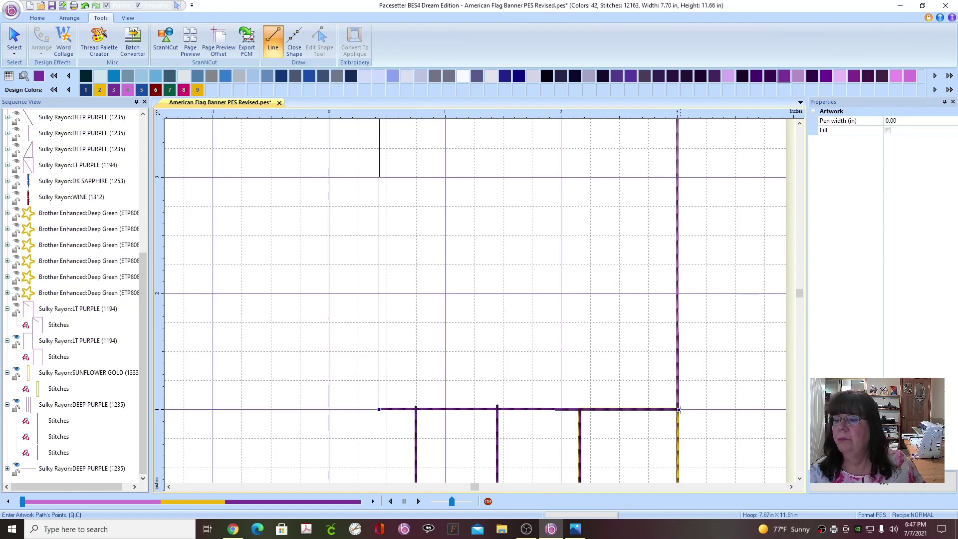
# - Finish the star field artwork and move its lower outer corner point onto the flag outline's side edge
pyautogui.scroll(2, 746, 362)
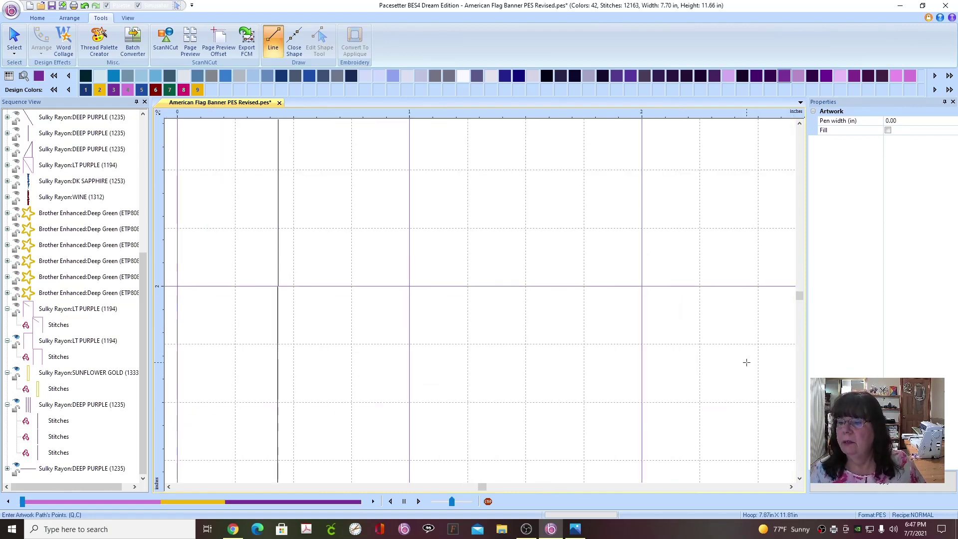
pyautogui.scroll(-10, 801, 481)
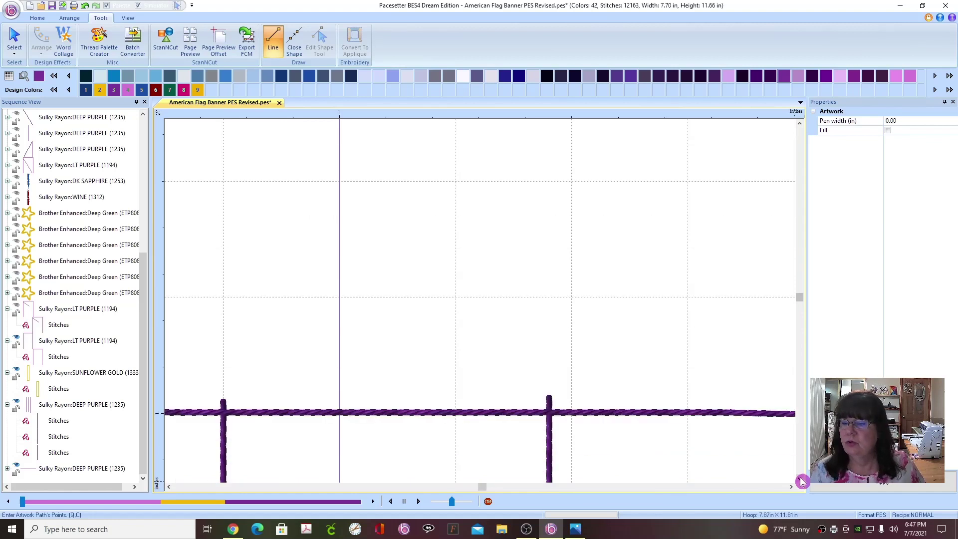
pyautogui.click(791, 487)
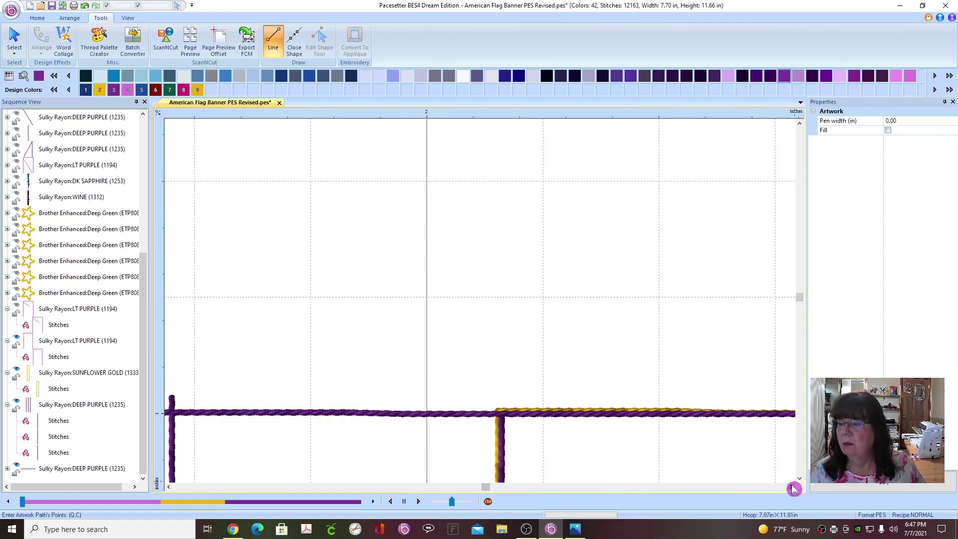
pyautogui.click(793, 487)
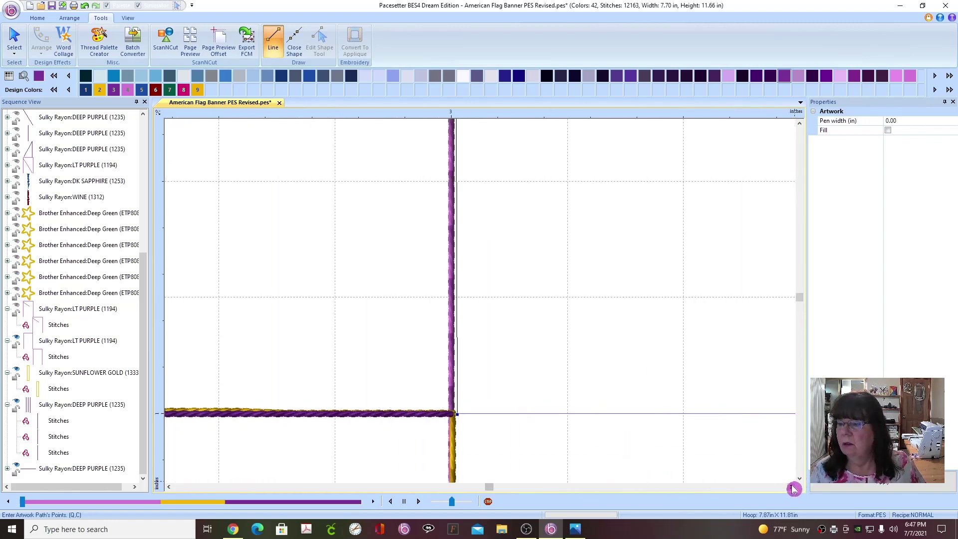
pyautogui.click(14, 39)
pyautogui.click(320, 41)
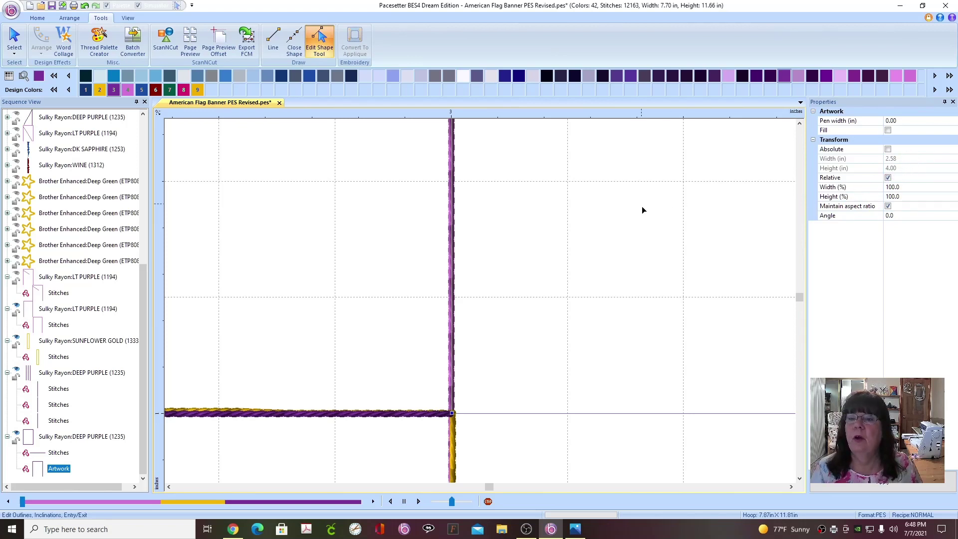
# - Line up the star field artwork's upper outer corner point with the upper outer corner of the flag outline
pyautogui.click(800, 124)
pyautogui.click(800, 124)
pyautogui.click(800, 123)
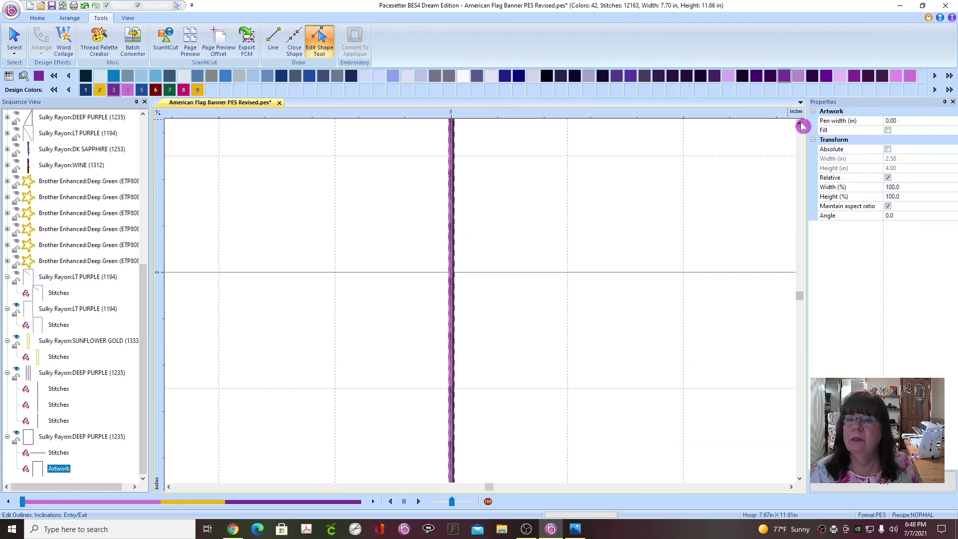
pyautogui.click(800, 123)
pyautogui.click(800, 124)
pyautogui.click(800, 124)
pyautogui.click(799, 123)
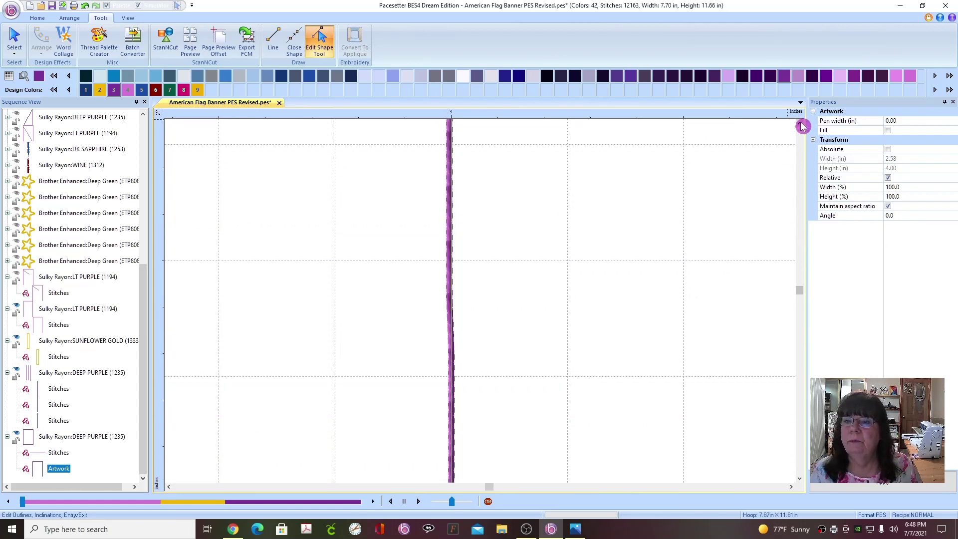
pyautogui.click(800, 124)
pyautogui.click(799, 124)
pyautogui.click(800, 123)
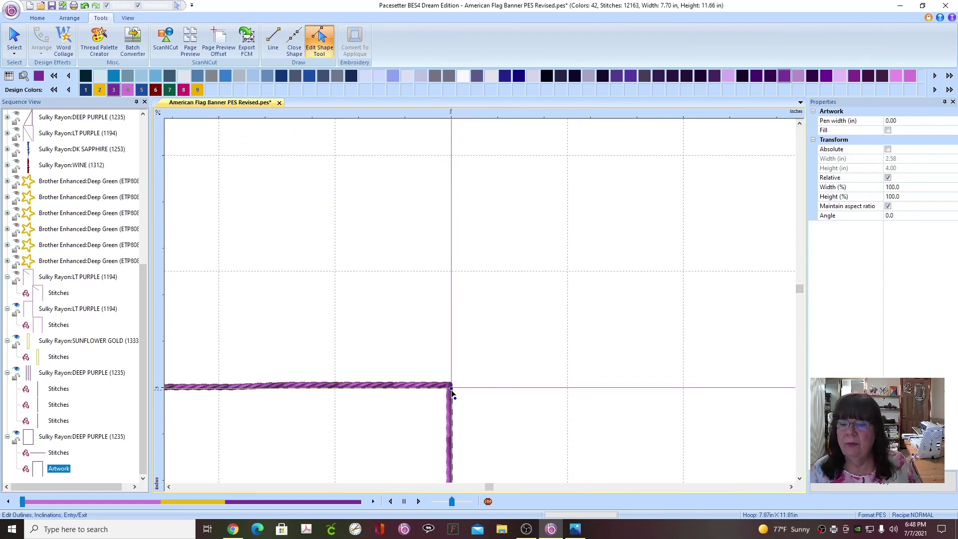
# - Examine the flag outline's upper edge from the star field's outer corner across to the opposite corner
pyautogui.click(169, 487)
pyautogui.click(170, 488)
pyautogui.click(171, 488)
pyautogui.click(170, 487)
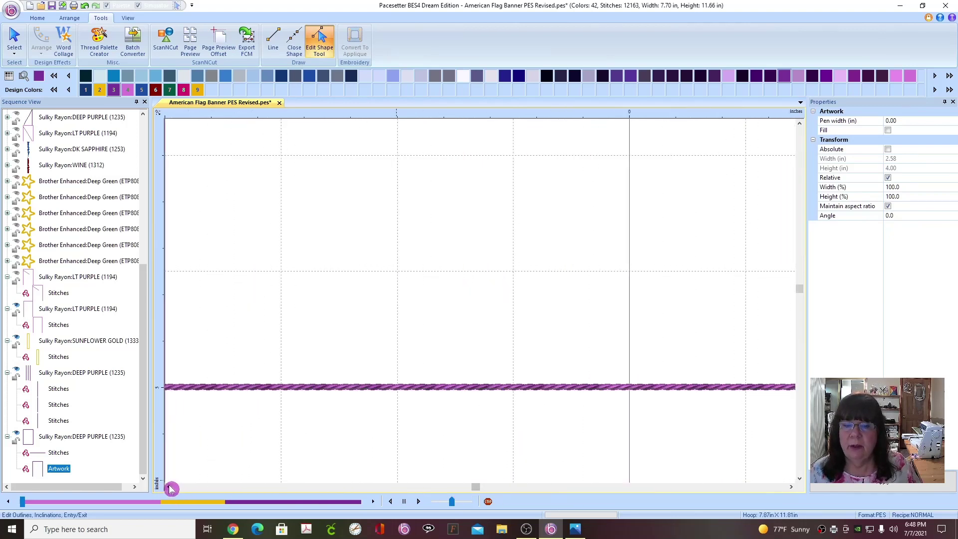
pyautogui.click(170, 488)
pyautogui.click(171, 487)
pyautogui.click(170, 488)
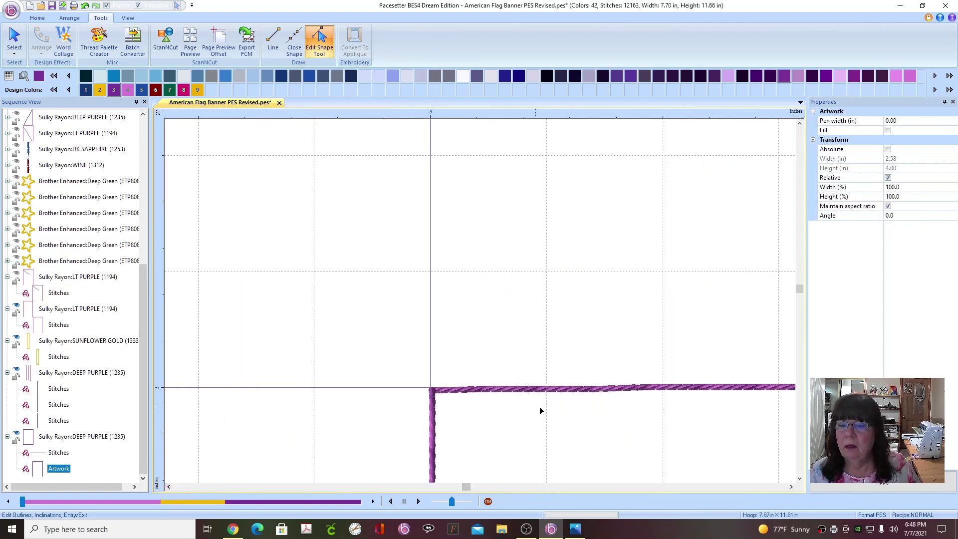
pyautogui.click(794, 486)
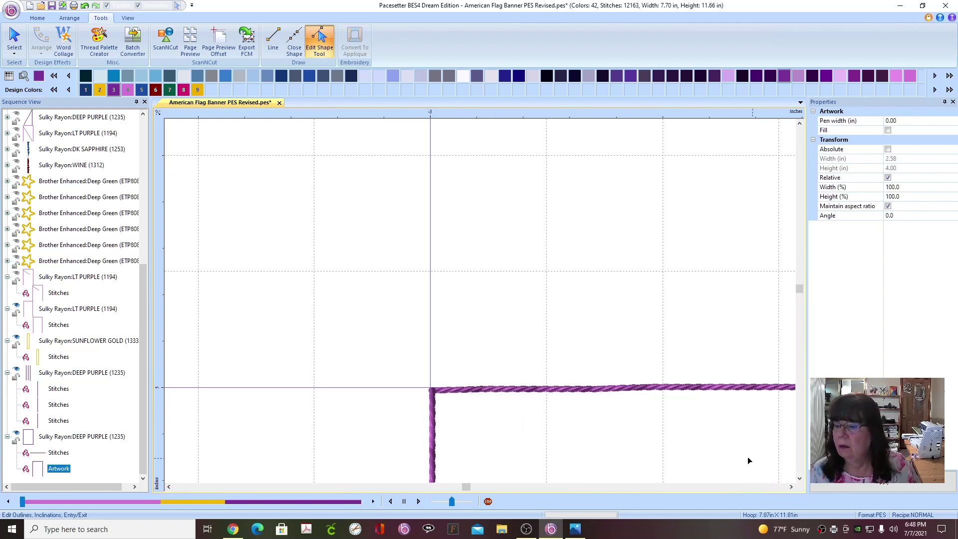
pyautogui.click(797, 482)
pyautogui.click(801, 477)
pyautogui.click(800, 477)
pyautogui.click(800, 478)
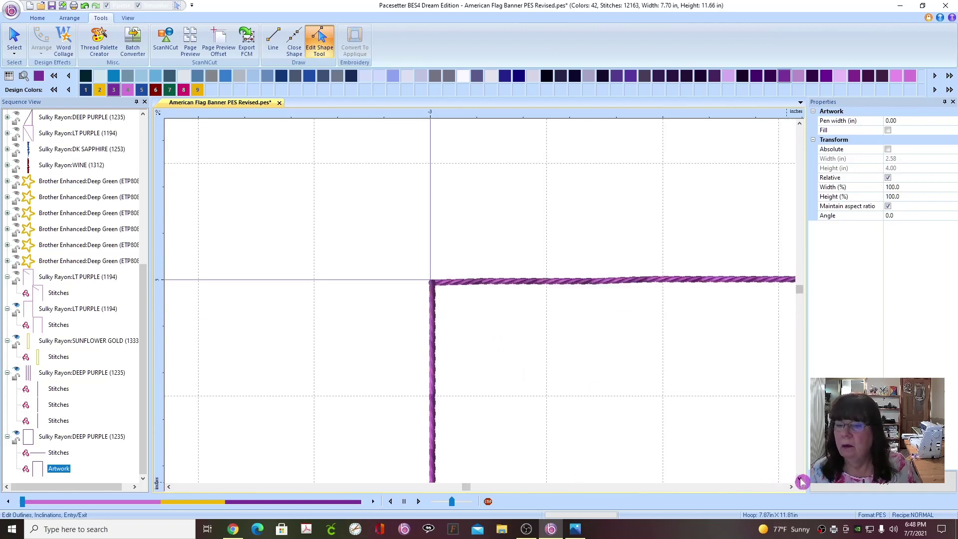
pyautogui.click(800, 478)
# - Convert the star field artwork to an appliqué and set its appliqué type to Run
pyautogui.click(94, 391)
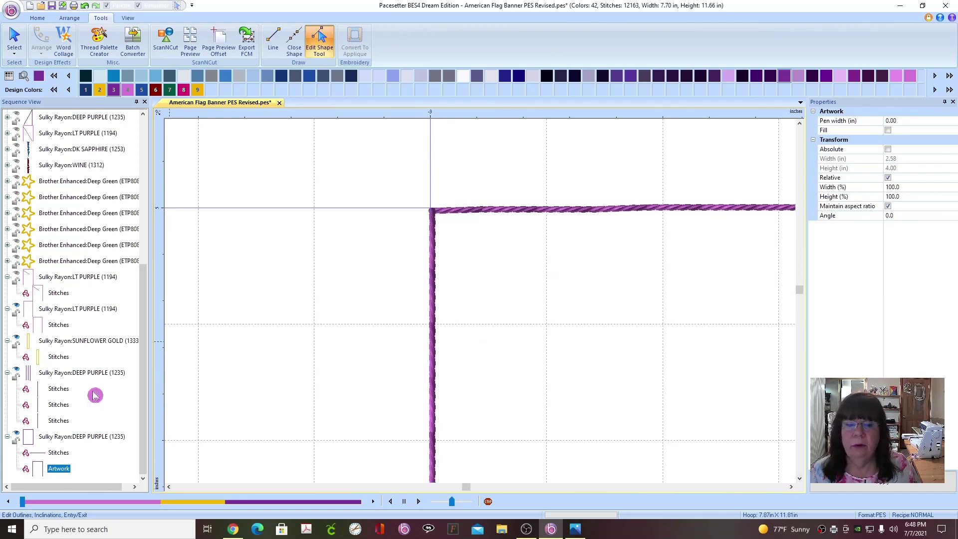
pyautogui.click(64, 470)
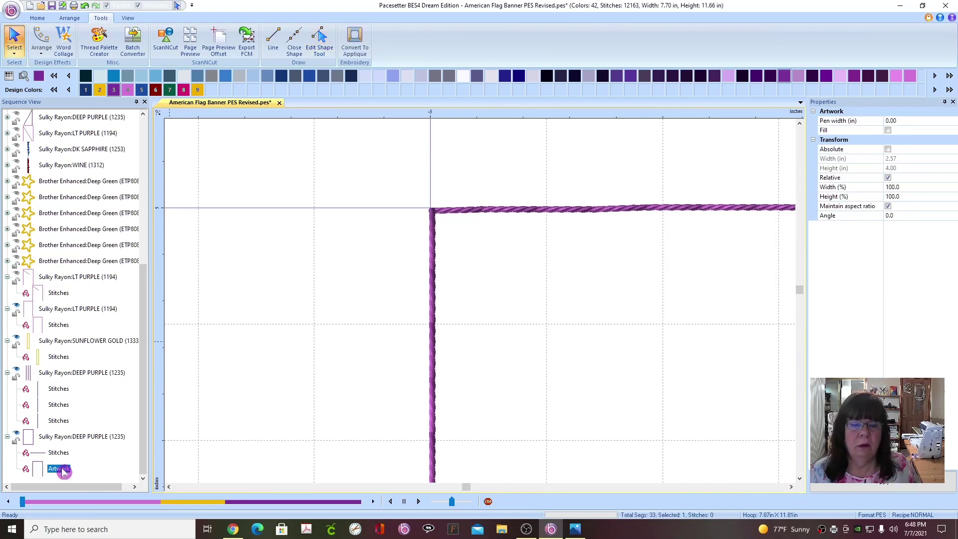
pyautogui.scroll(-2, 728, 478)
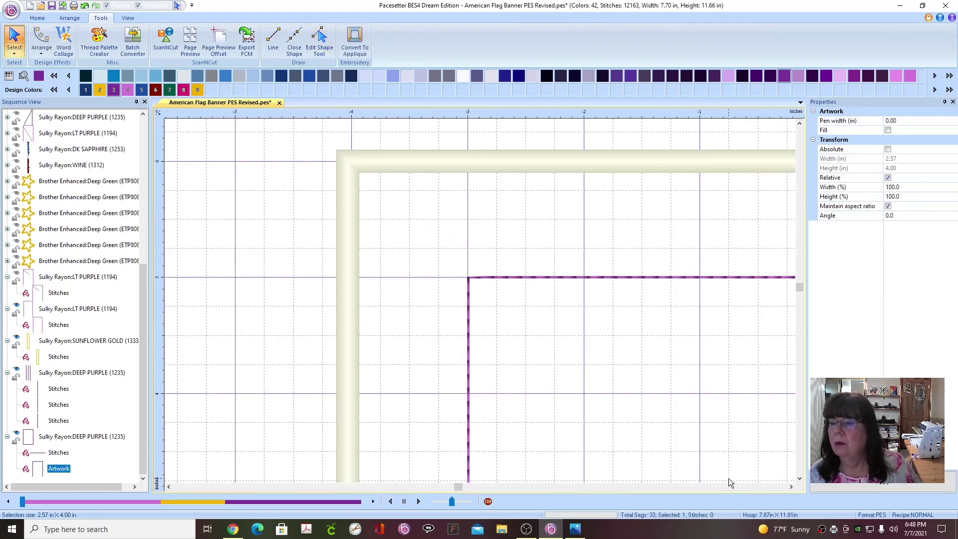
pyautogui.hscroll(10, 759, 475)
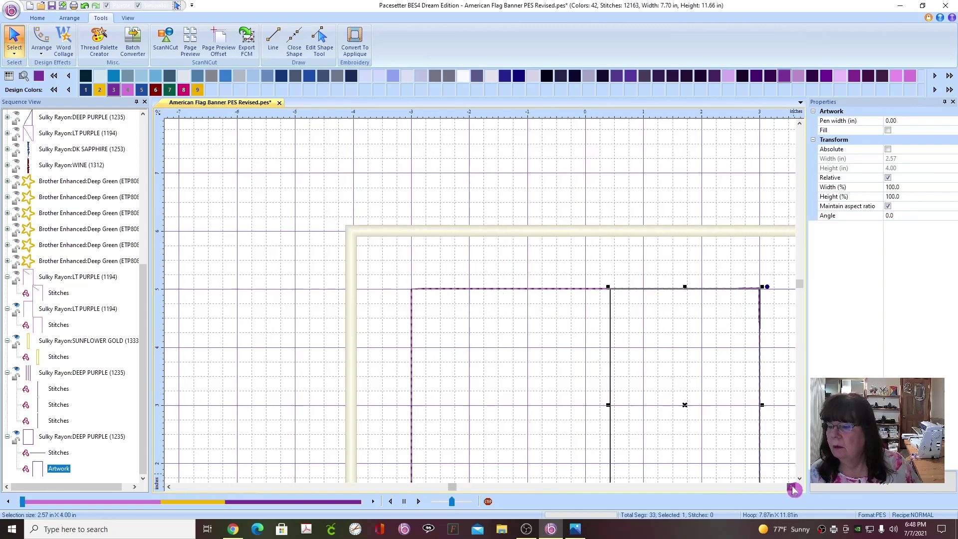
pyautogui.scroll(2, 441, 300)
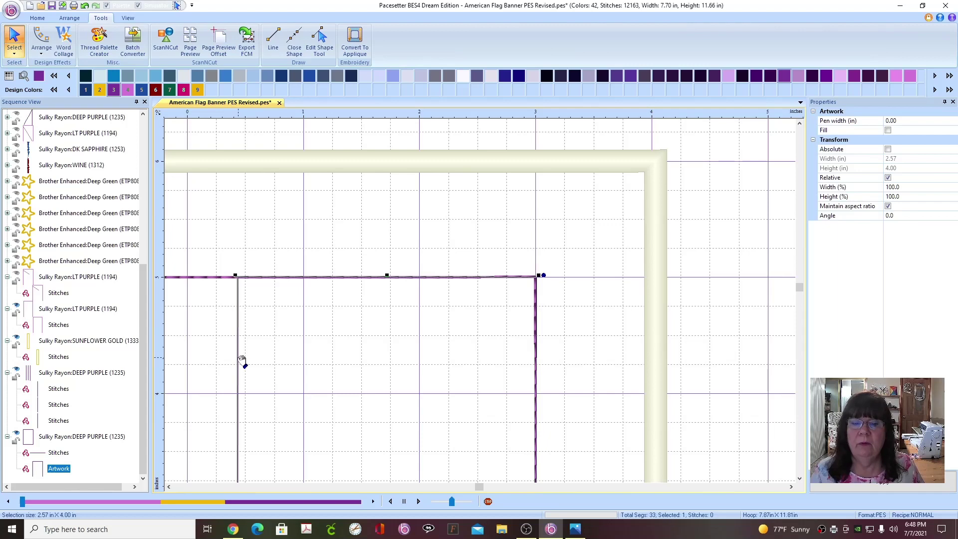
pyautogui.click(360, 46)
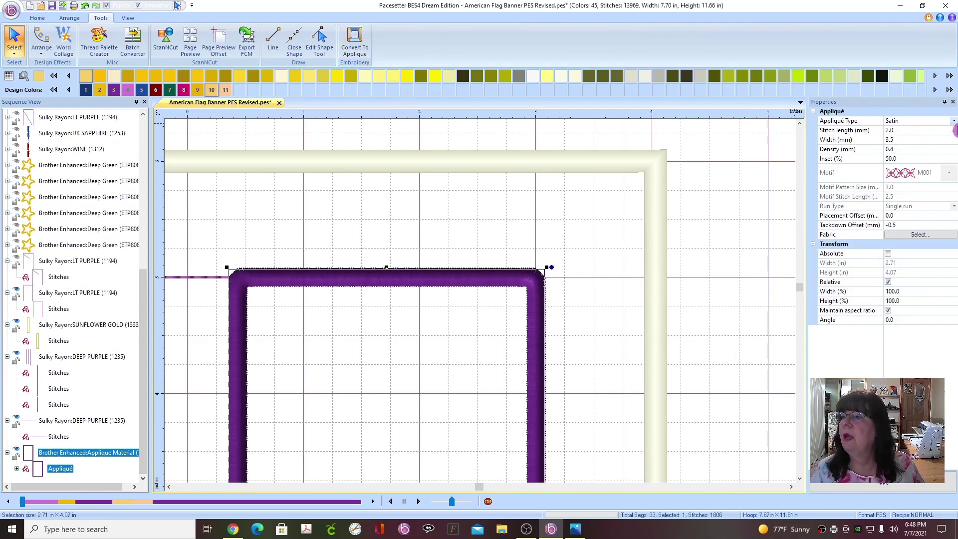
pyautogui.click(953, 121)
pyautogui.click(900, 160)
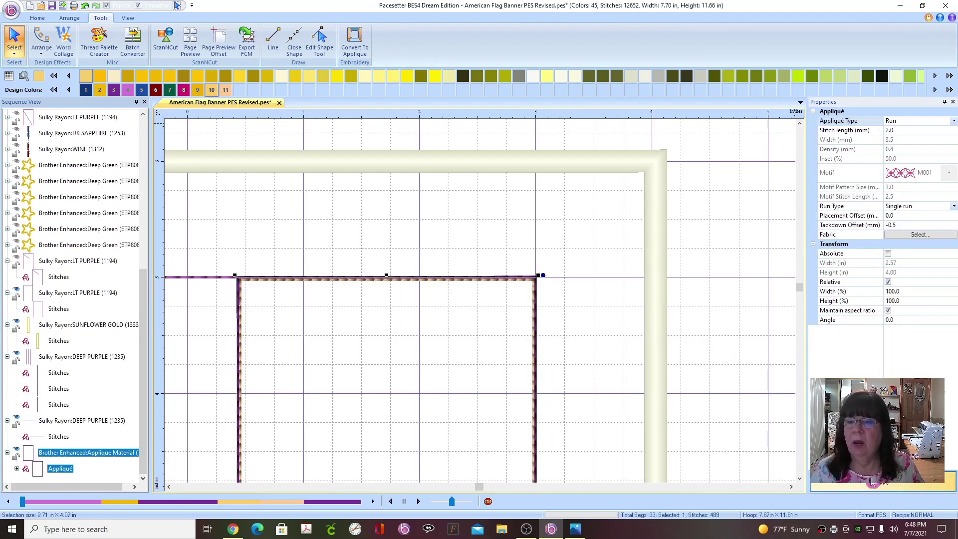
# - Convert the star field's Run appliqué into separate stitch segments
pyautogui.rightClick(88, 456)
pyautogui.click(129, 420)
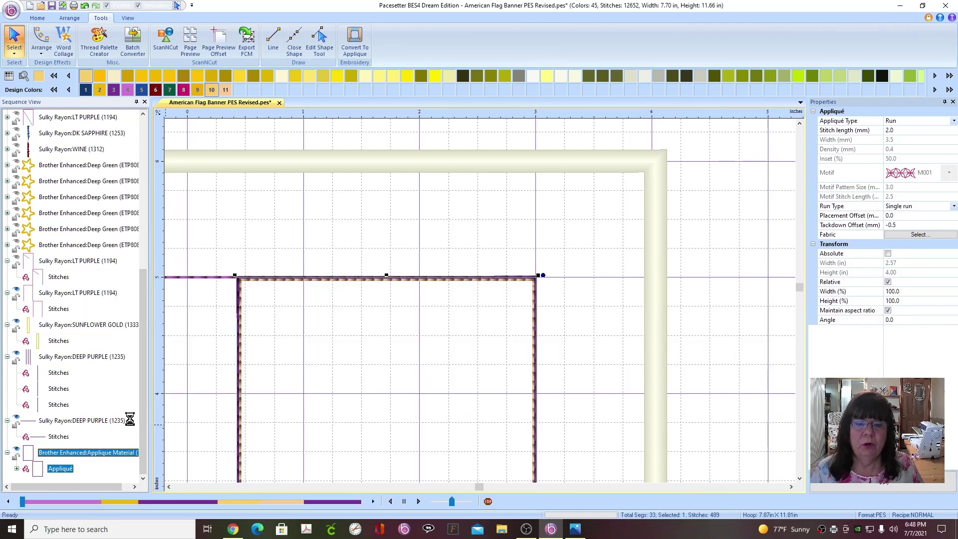
pyautogui.click(142, 478)
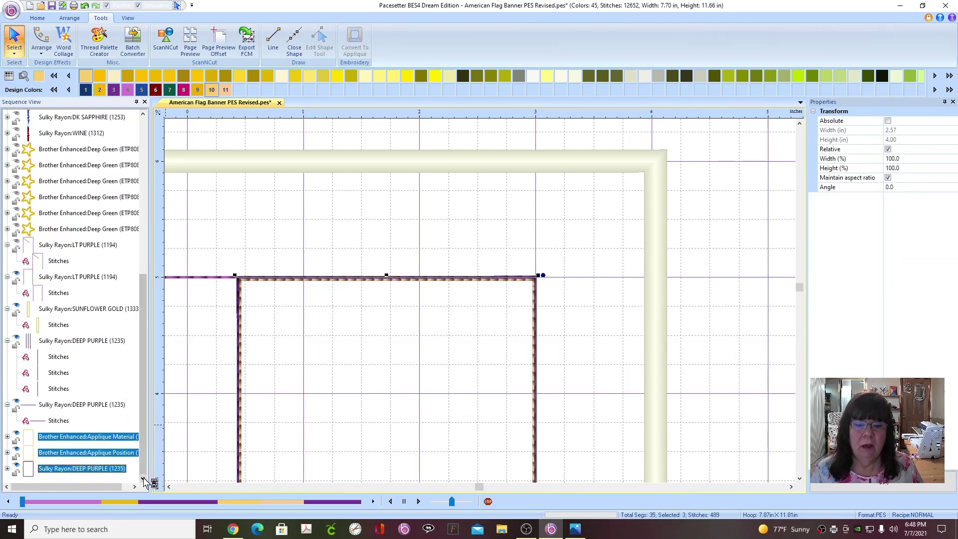
# - Delete the star field's Applique Material and Applique Position segments, keeping only its DEEP PURPLE outline
pyautogui.click(100, 438)
pyautogui.rightClick(100, 438)
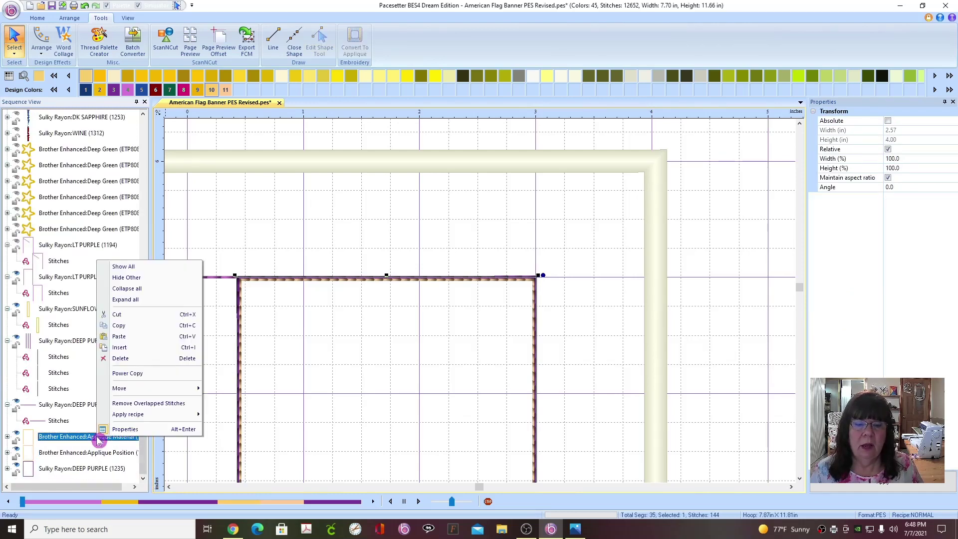
pyautogui.click(132, 358)
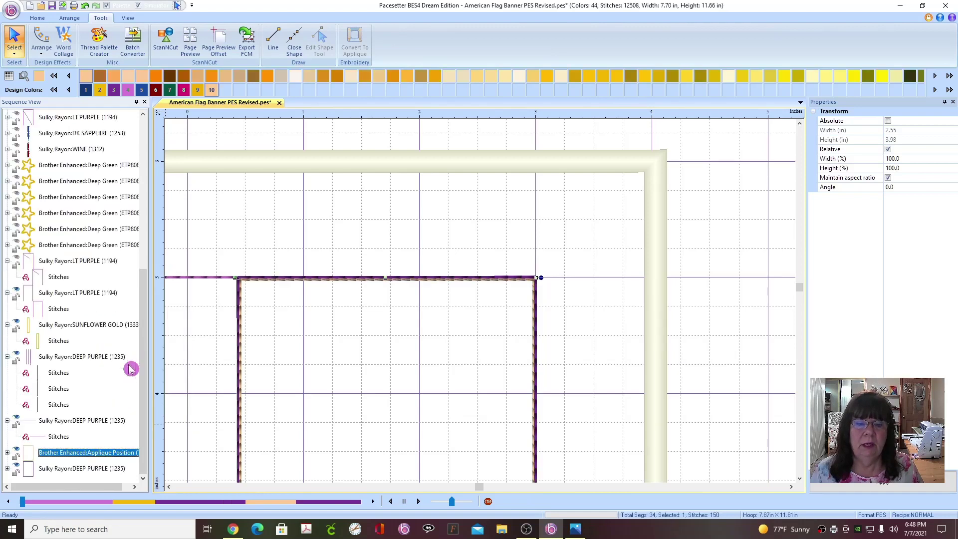
pyautogui.rightClick(95, 455)
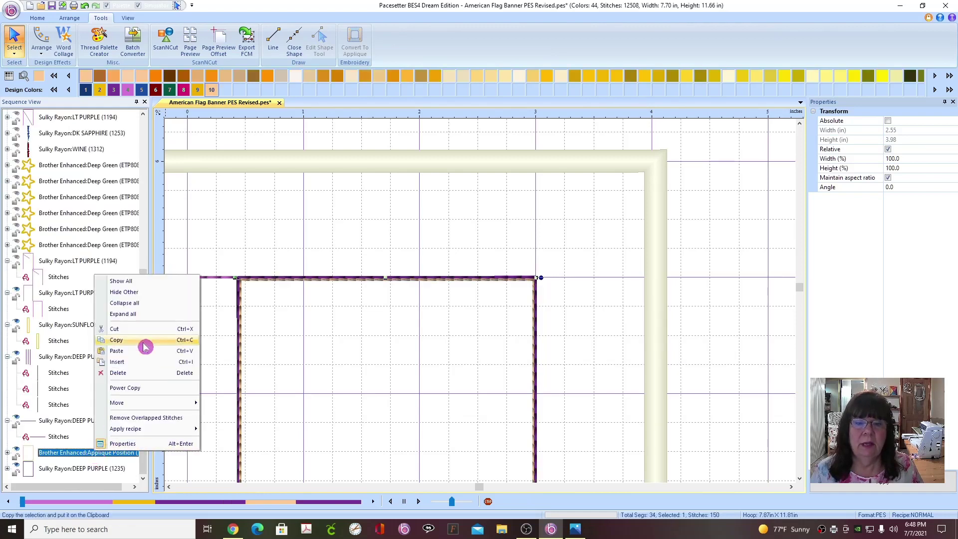
pyautogui.click(133, 376)
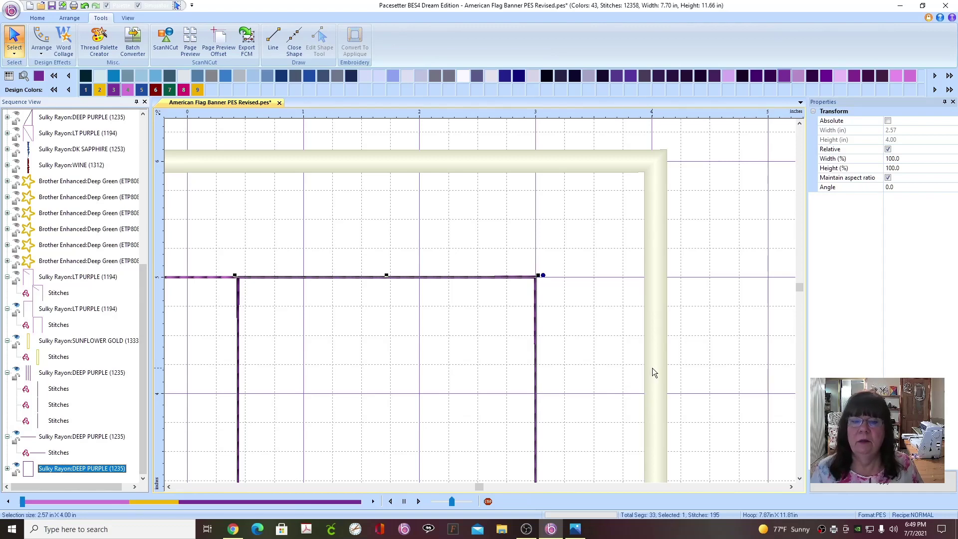
# - Move the innermost short DEEP PURPLE stripe line sideways to line up with the star field's inner edge
pyautogui.scroll(-1, 745, 410)
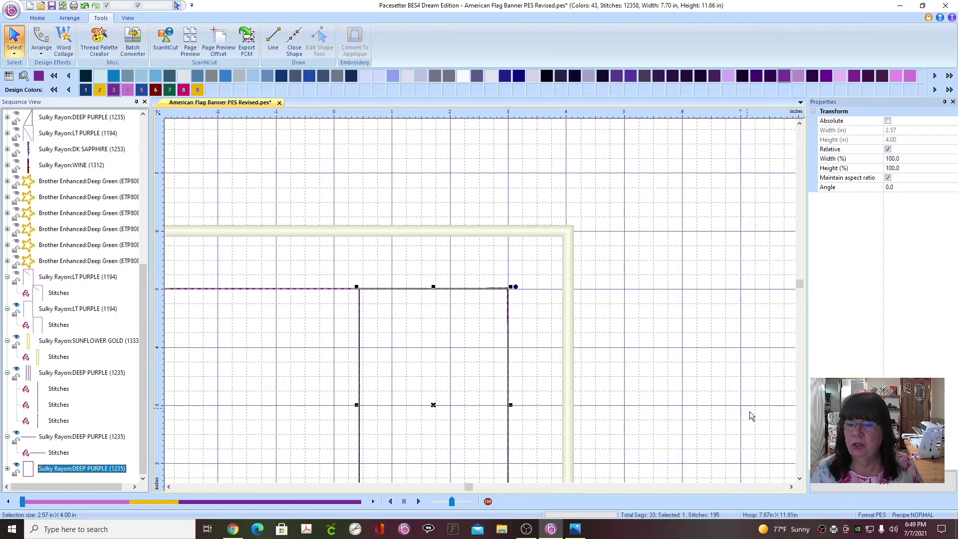
pyautogui.click(800, 478)
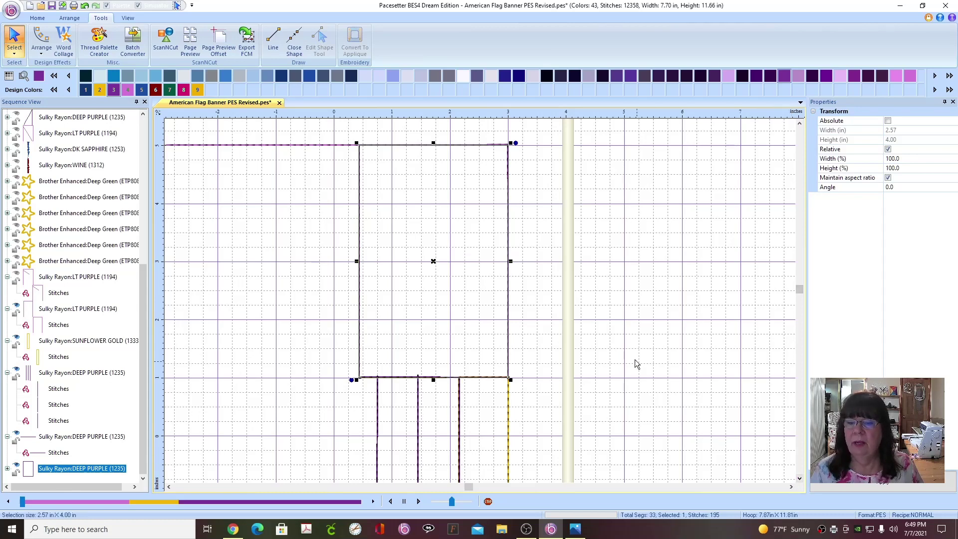
pyautogui.click(575, 314)
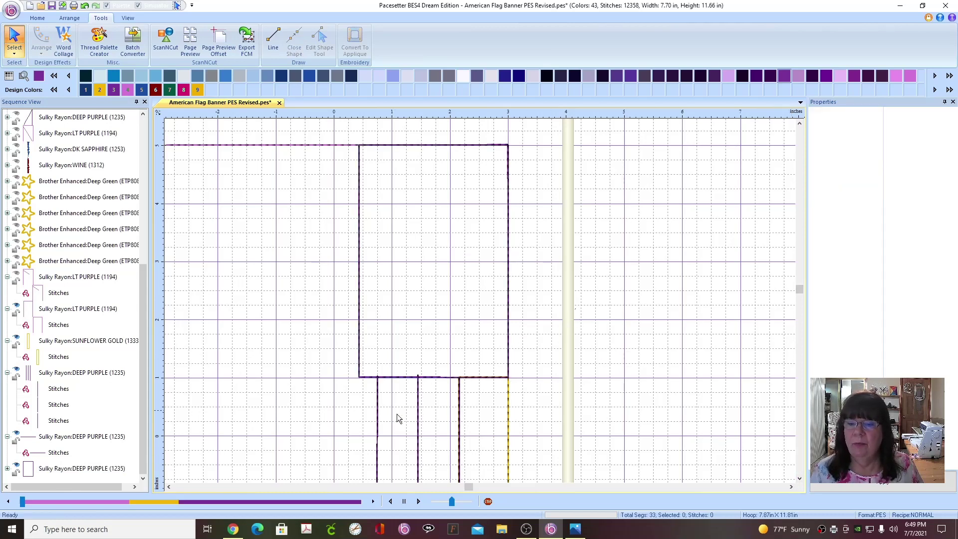
pyautogui.click(380, 420)
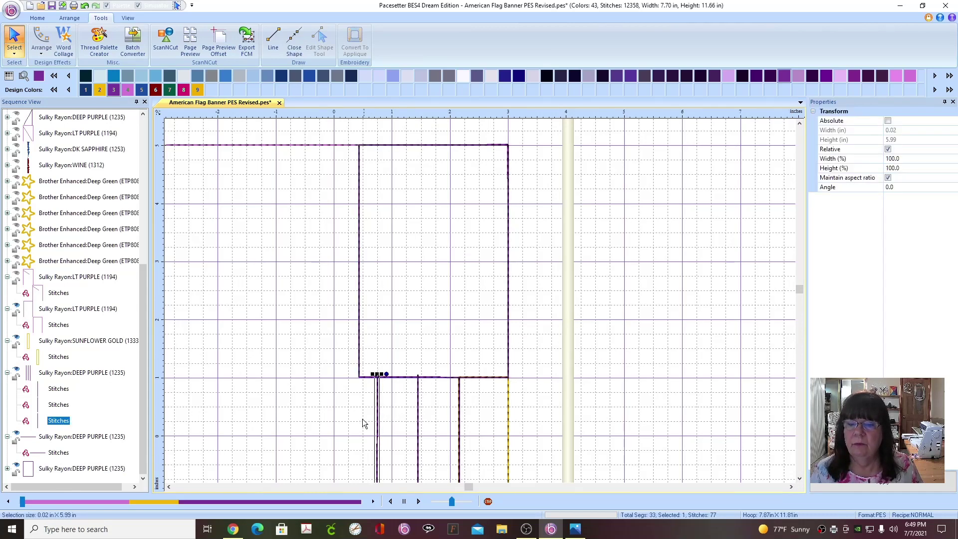
pyautogui.moveTo(381, 420); pyautogui.dragTo(358, 420)
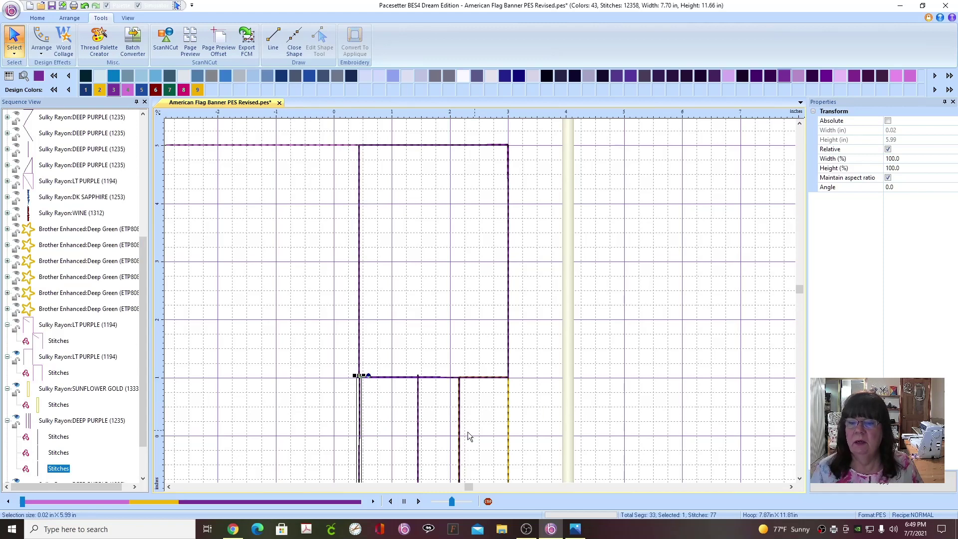
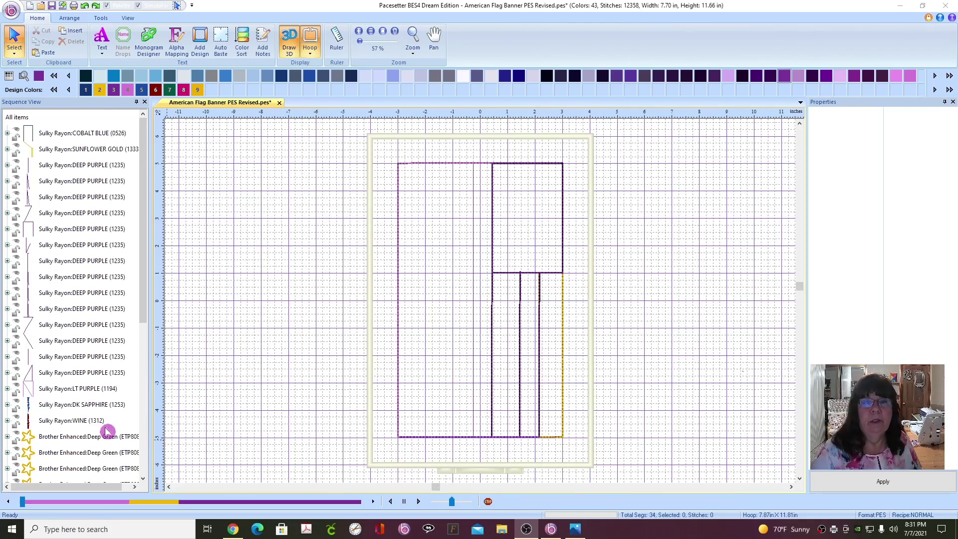
# - Examine the sequence of segments and view the finished banner photo IMG_5068.JPG in Photos for the stripe layout
pyautogui.scroll(-6, 106, 430)
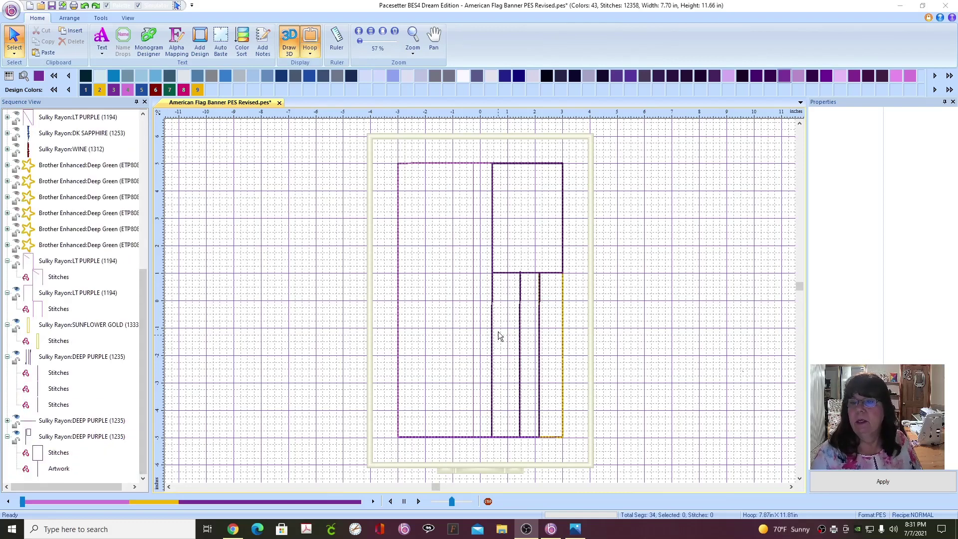
pyautogui.click(575, 529)
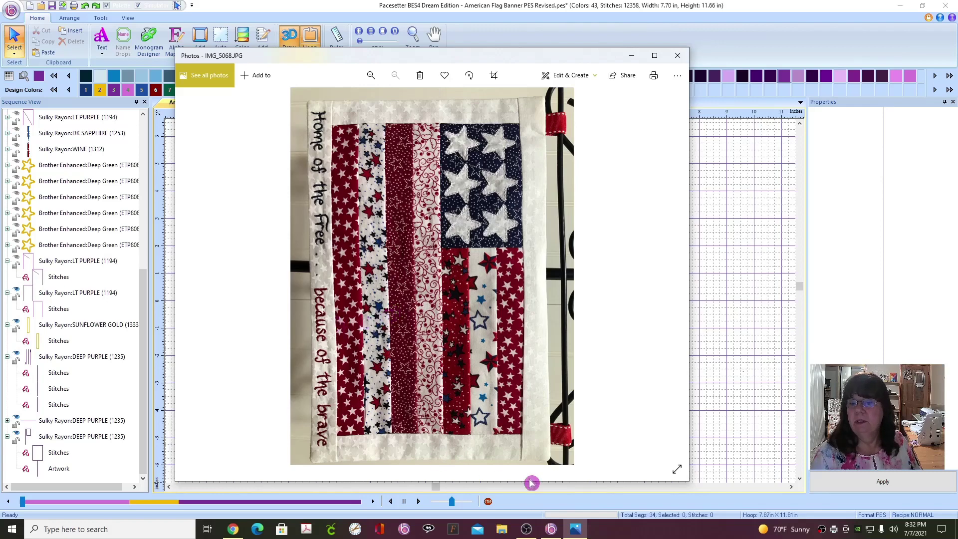
pyautogui.click(575, 532)
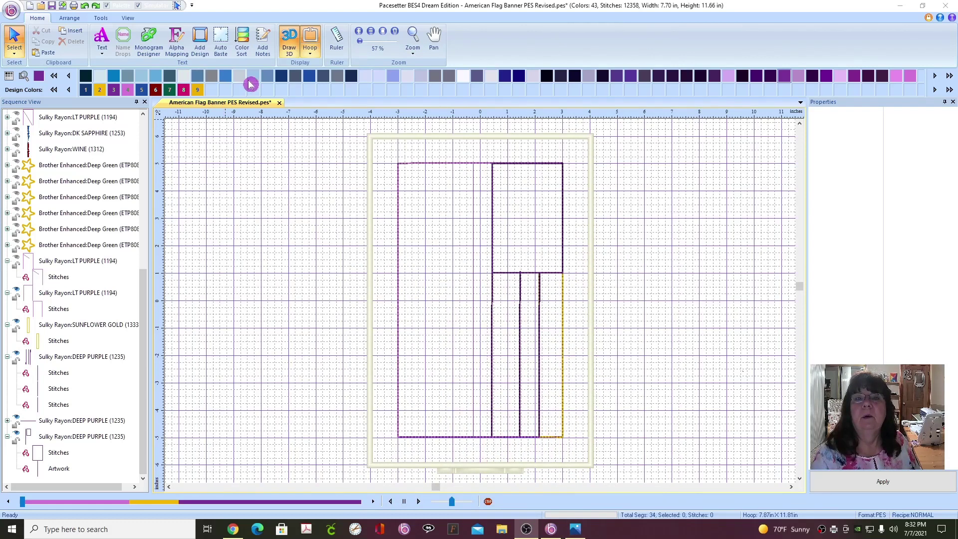
# - Draw a PEAPOD GREEN (1835) line about 10 in tall from the star field's upper inner corner to the flag's lower edge
pyautogui.click(55, 77)
pyautogui.click(55, 78)
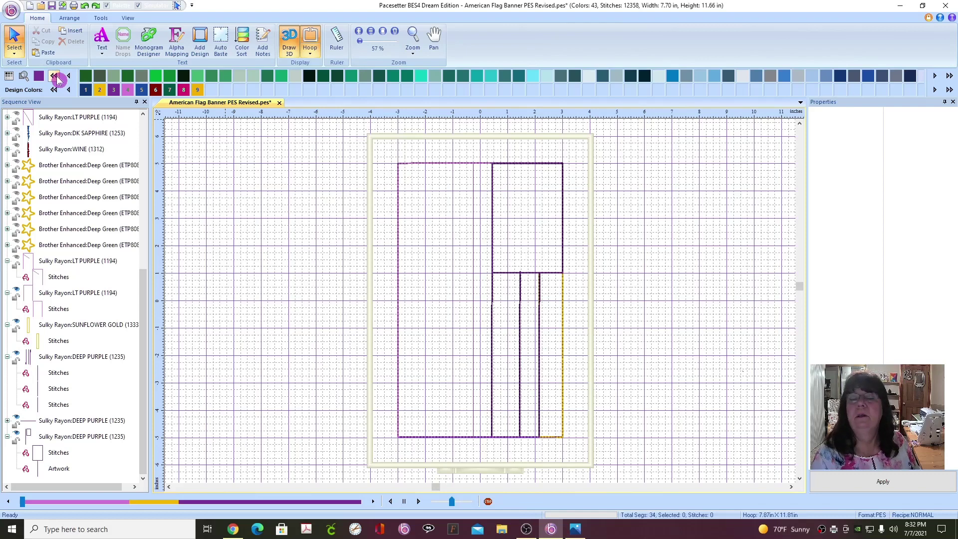
pyautogui.click(54, 78)
pyautogui.click(55, 77)
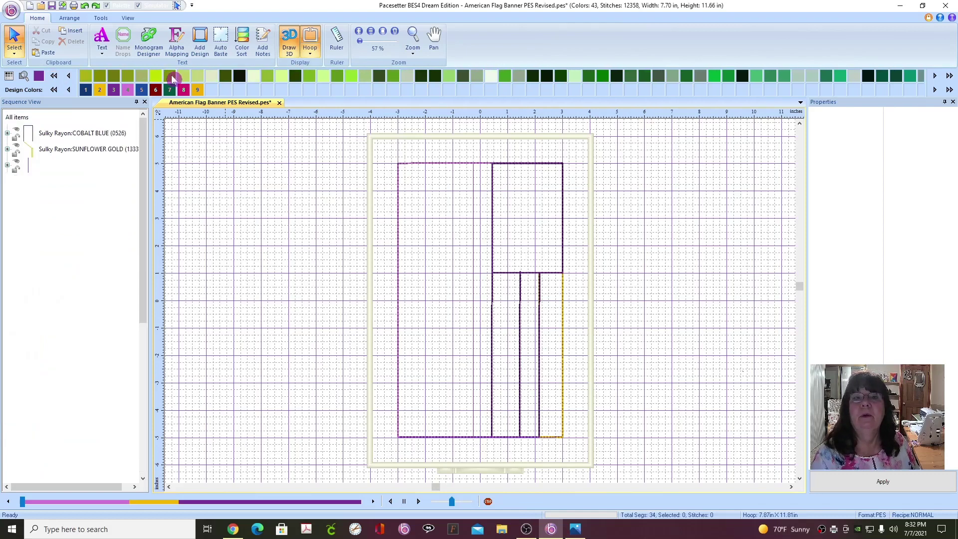
pyautogui.click(172, 77)
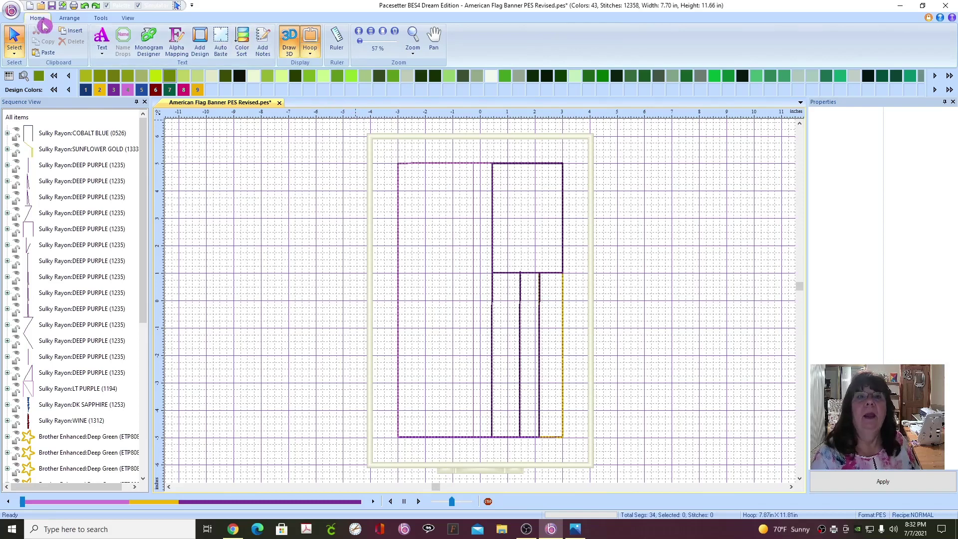
pyautogui.click(106, 20)
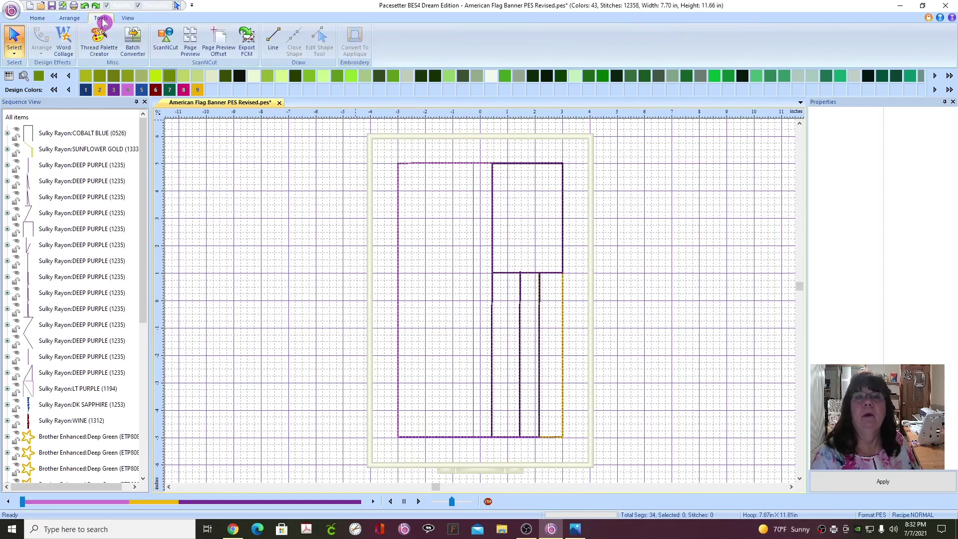
pyautogui.click(274, 40)
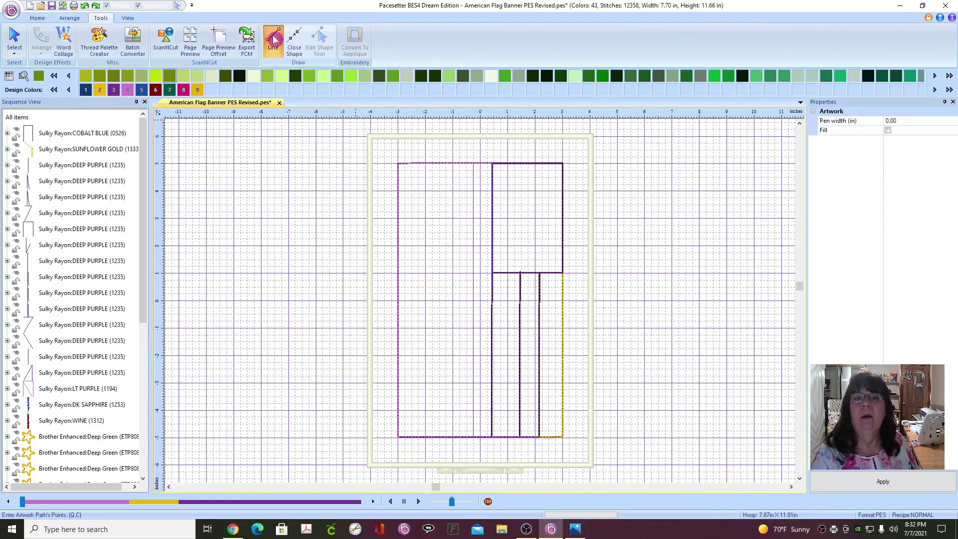
pyautogui.scroll(1, 606, 283)
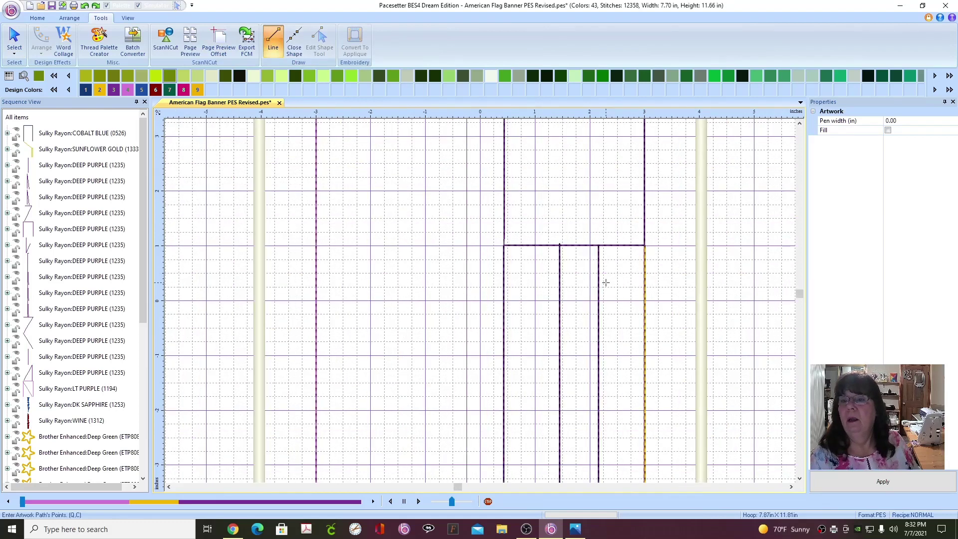
pyautogui.click(799, 123)
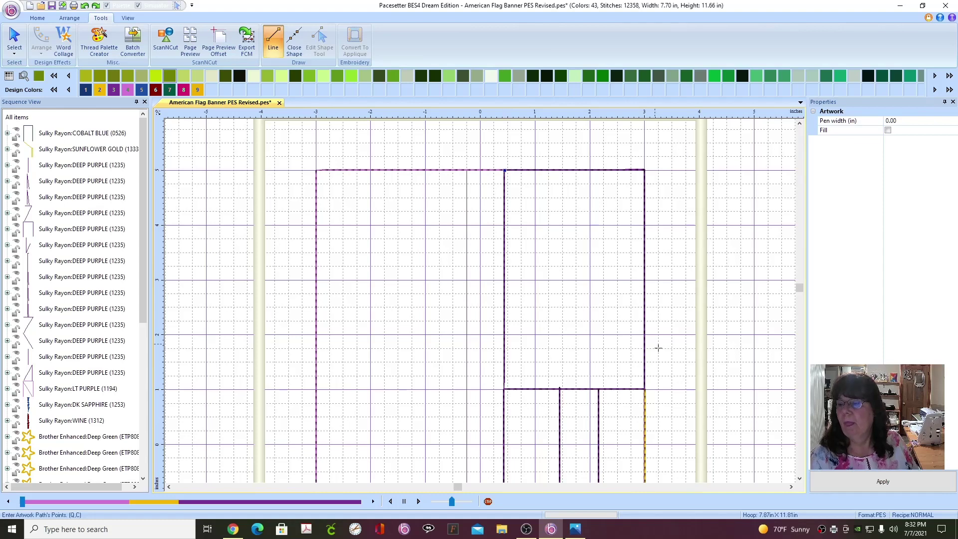
pyautogui.scroll(-5, 800, 483)
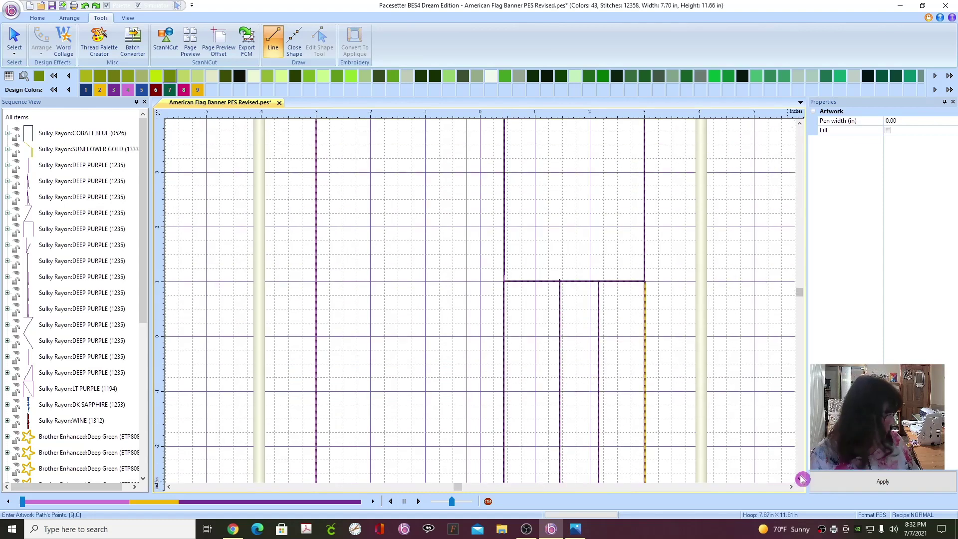
pyautogui.scroll(-1, 801, 479)
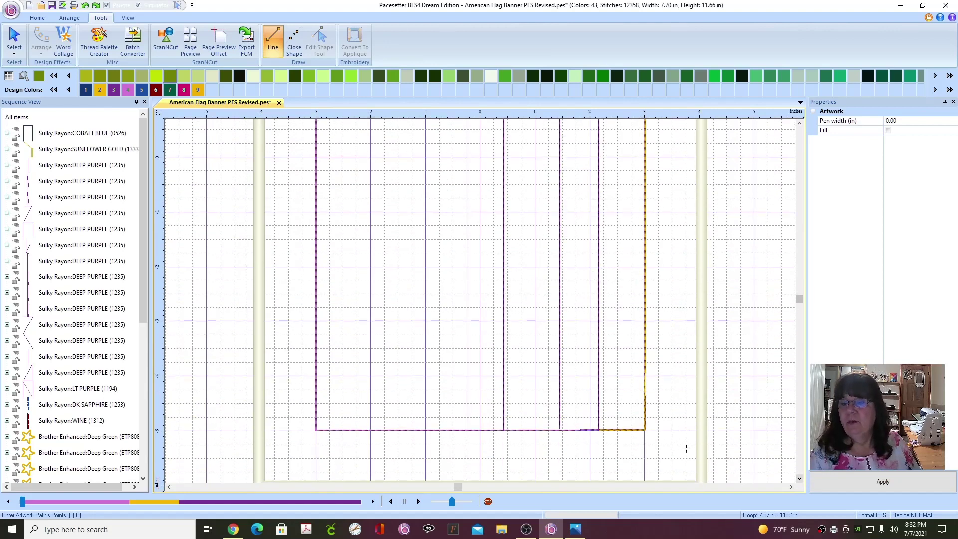
pyautogui.click(504, 430)
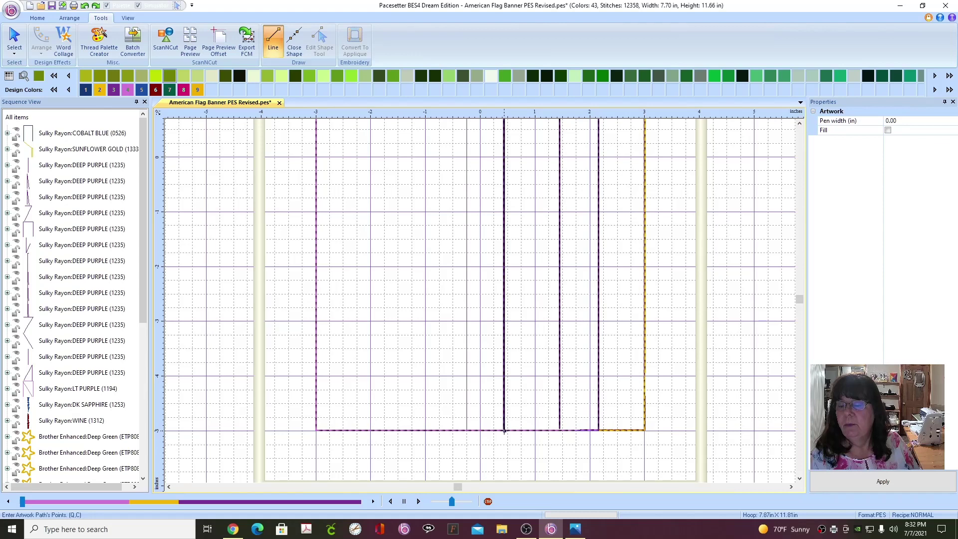
pyautogui.click(14, 37)
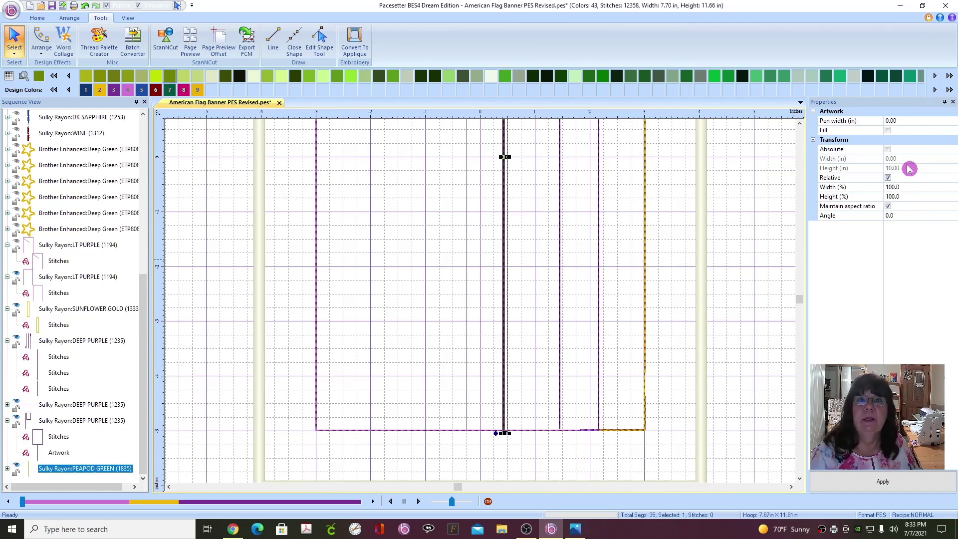
pyautogui.click(913, 178)
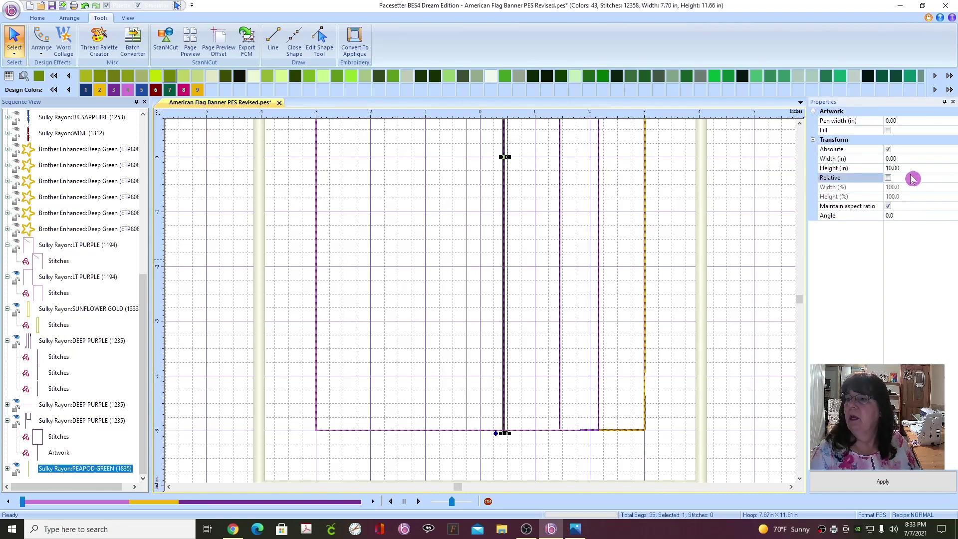
pyautogui.click(888, 206)
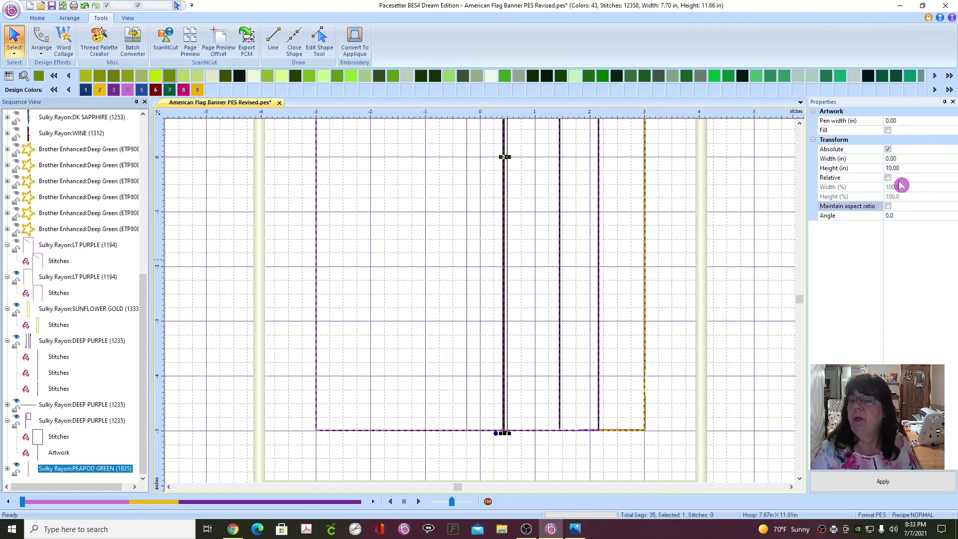
pyautogui.click(799, 123)
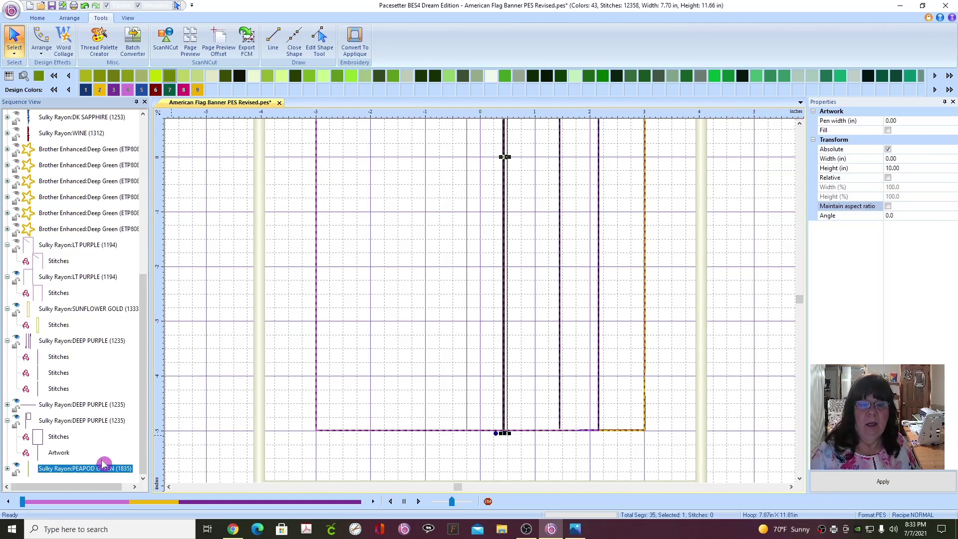
pyautogui.click(208, 419)
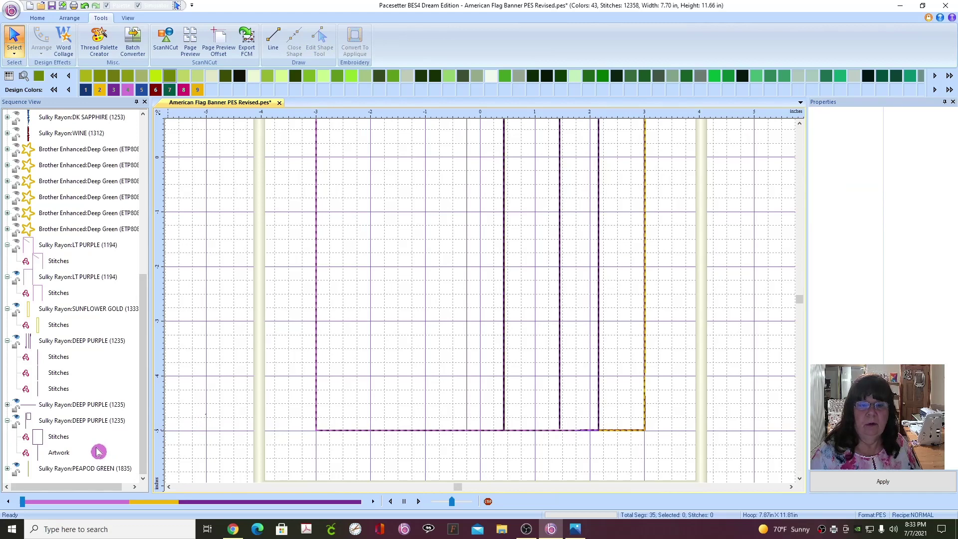
# - Convert the PEAPOD GREEN line to an appliqué and set its appliqué type to Run
pyautogui.click(91, 469)
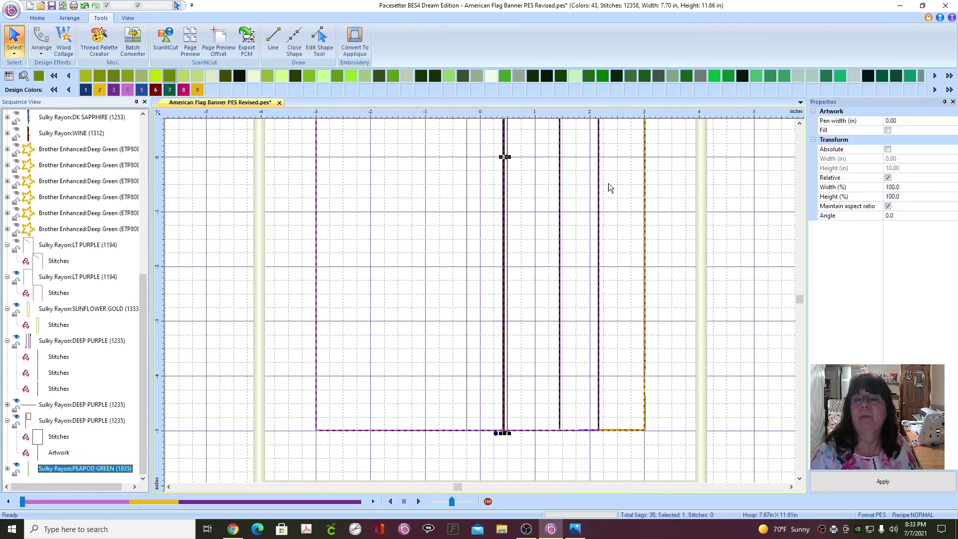
pyautogui.click(356, 43)
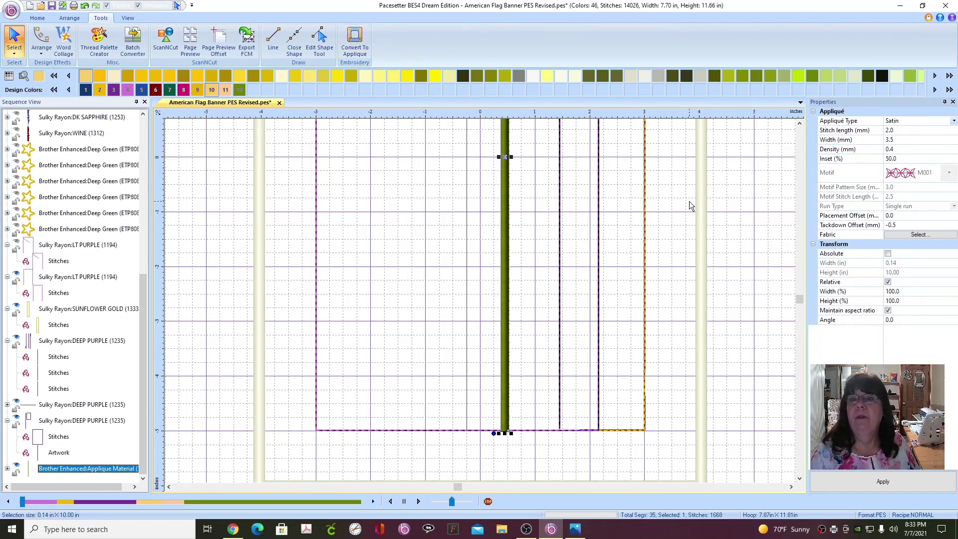
pyautogui.click(954, 121)
pyautogui.click(897, 161)
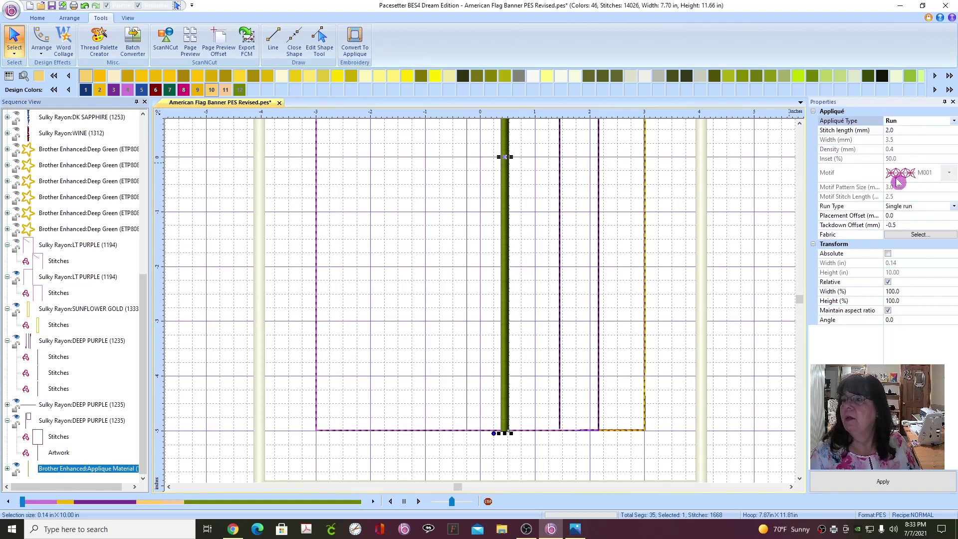
pyautogui.click(894, 483)
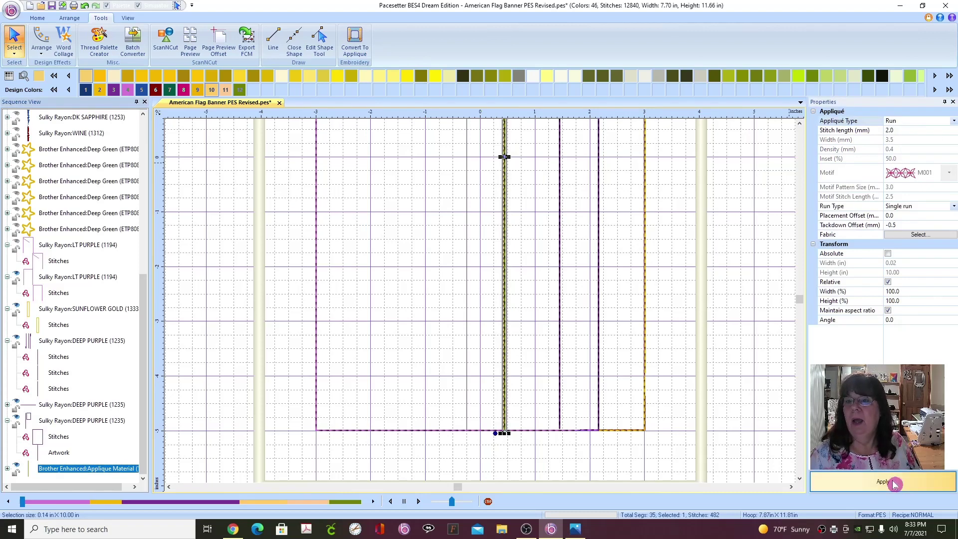
# - Preserve the green line's Run appliqué as stitches and delete its Applique Material and Applique Position segments
pyautogui.rightClick(97, 470)
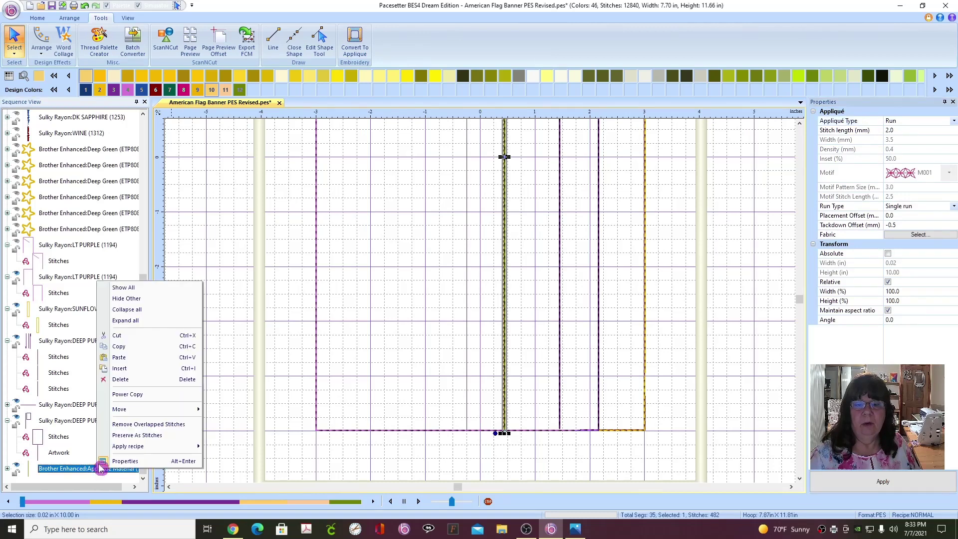
pyautogui.click(147, 436)
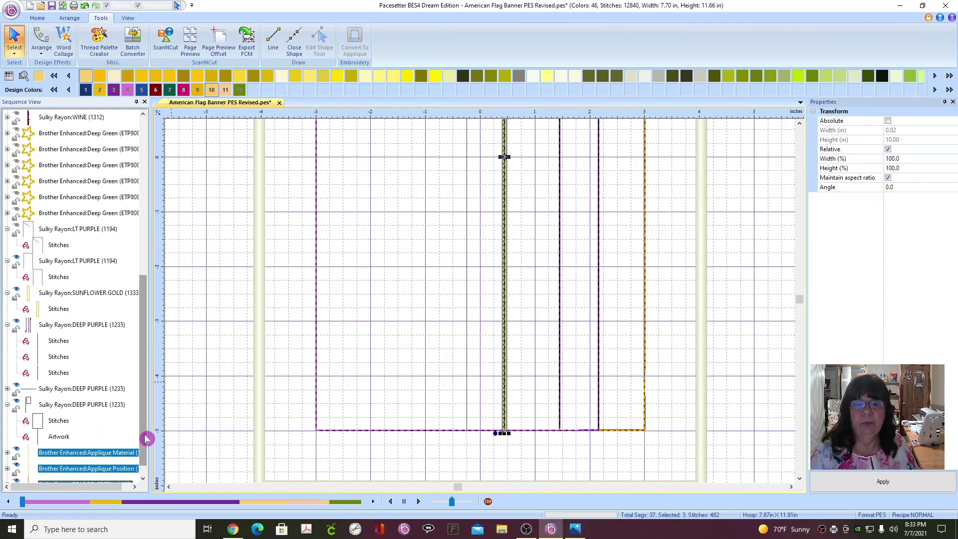
pyautogui.click(94, 437)
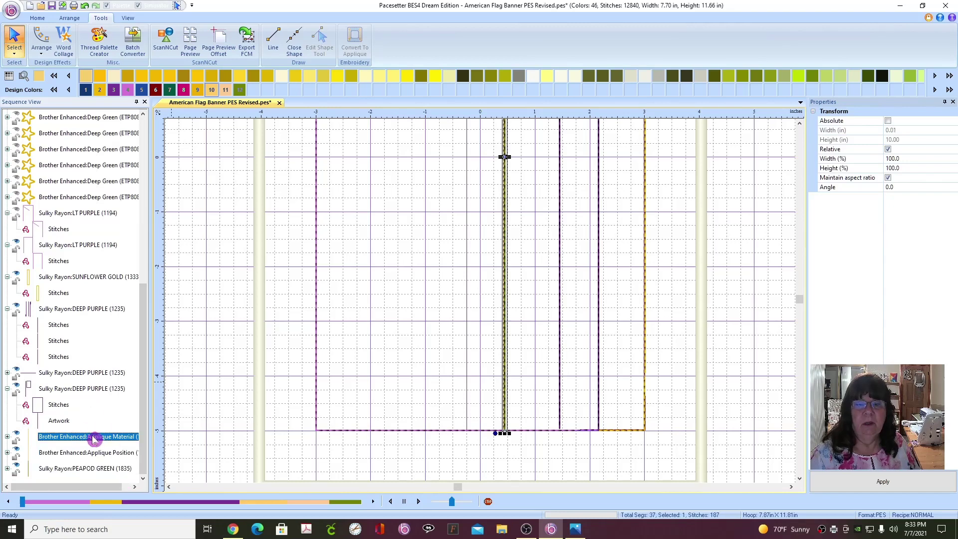
pyautogui.rightClick(94, 439)
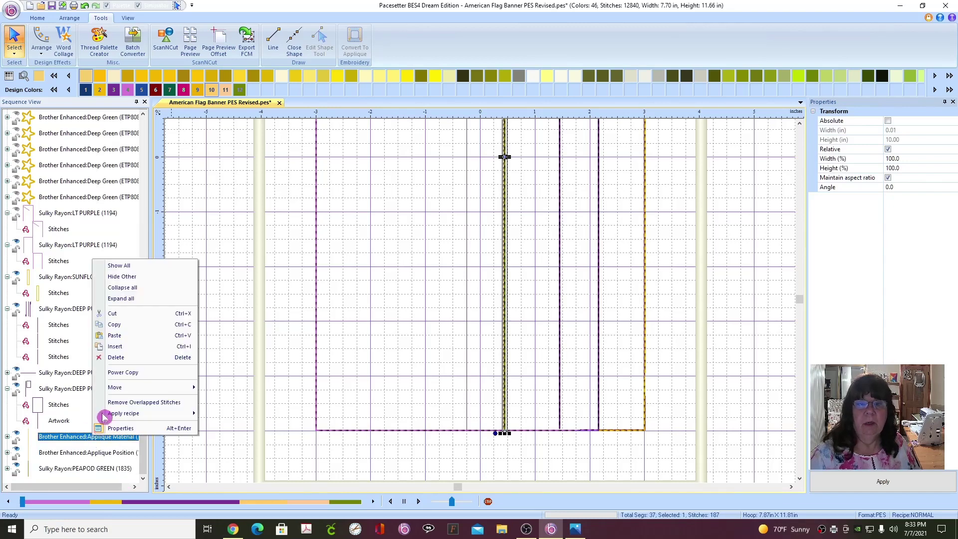
pyautogui.click(127, 356)
pyautogui.click(88, 451)
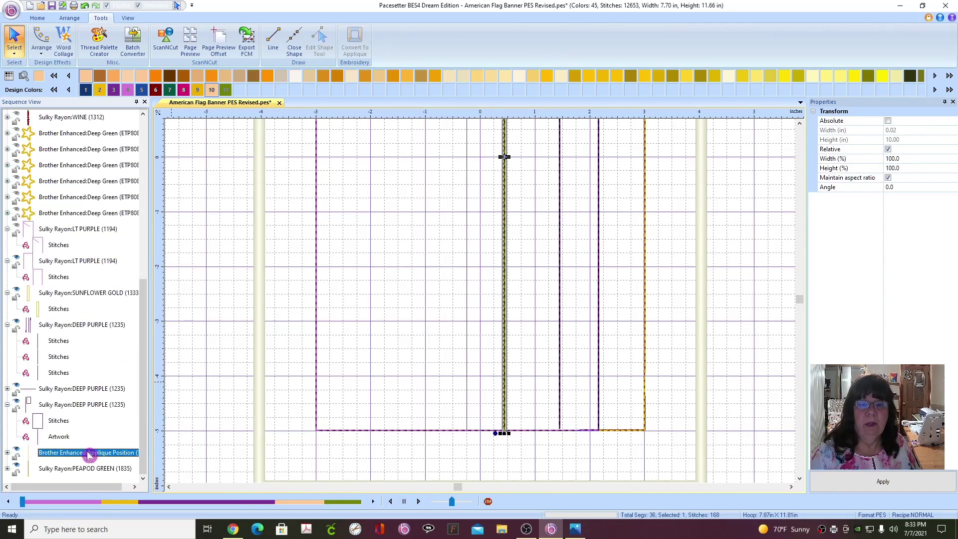
pyautogui.rightClick(88, 455)
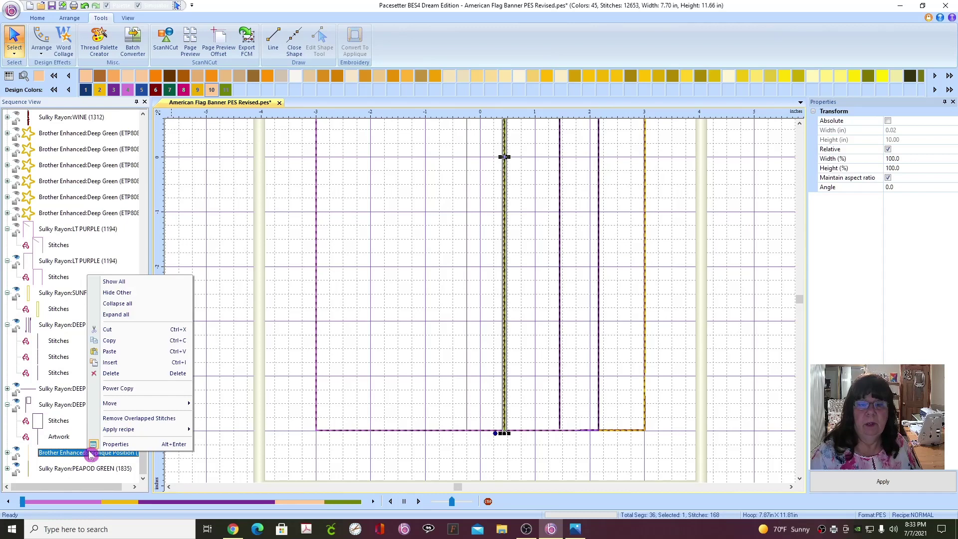
pyautogui.click(122, 375)
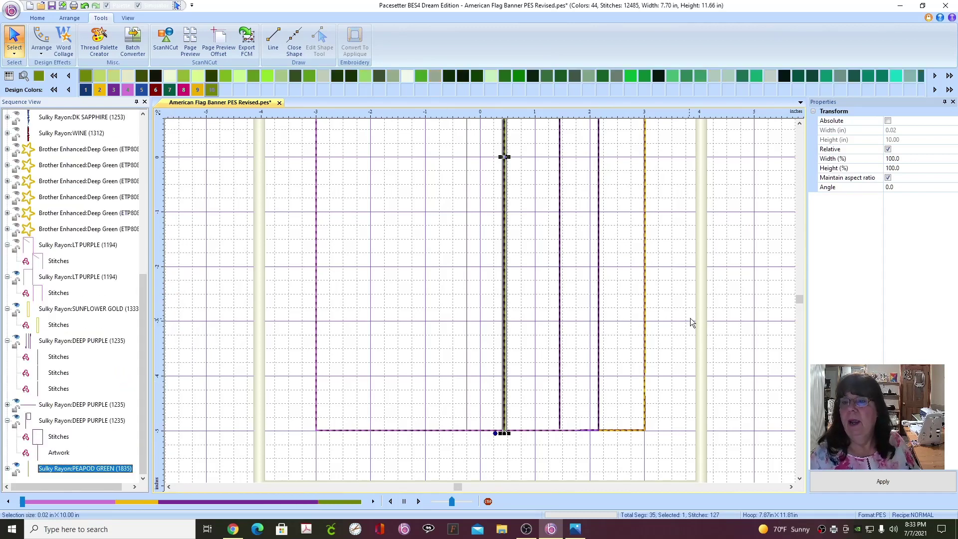
# - Copy the PEAPOD GREEN line and paste a duplicate about 0.6 in to its left, parallel to the original
pyautogui.click(800, 122)
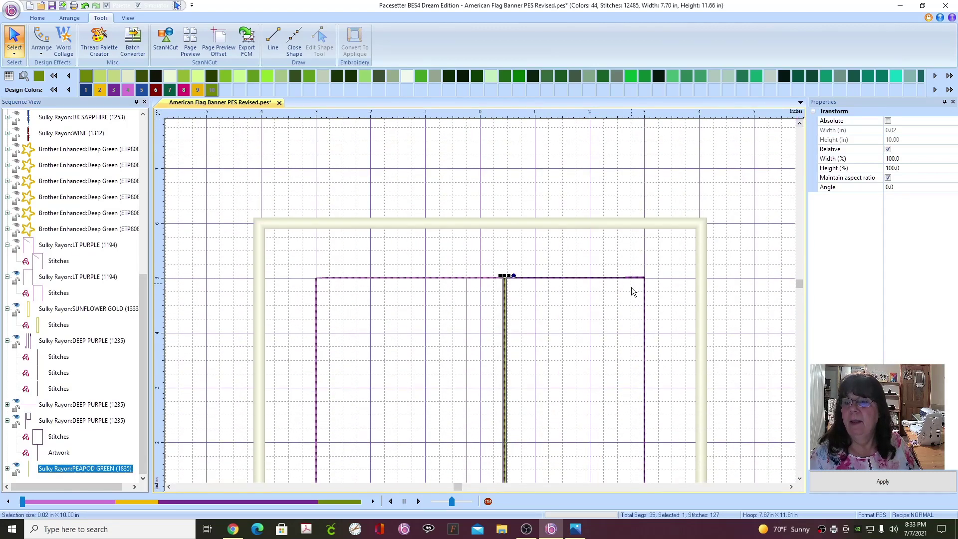
pyautogui.click(577, 217)
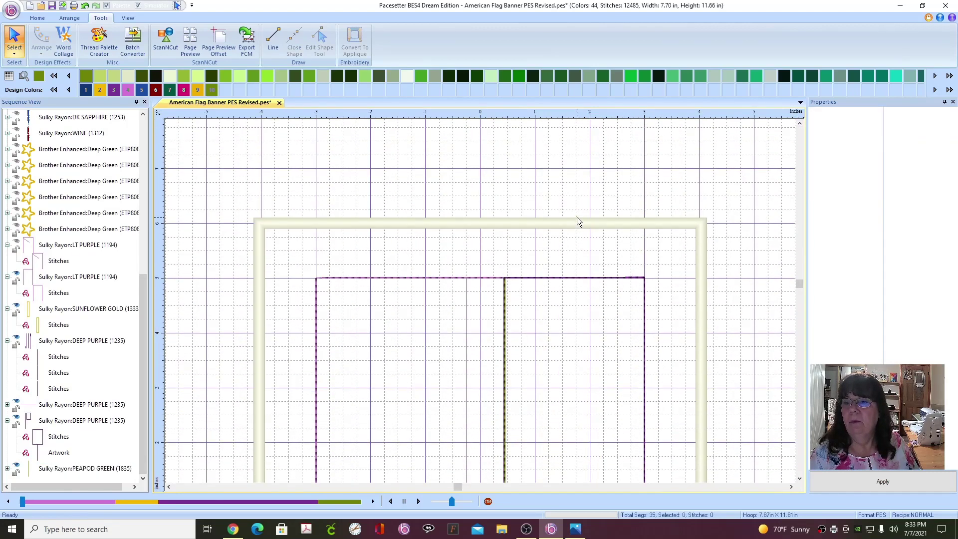
pyautogui.click(505, 363)
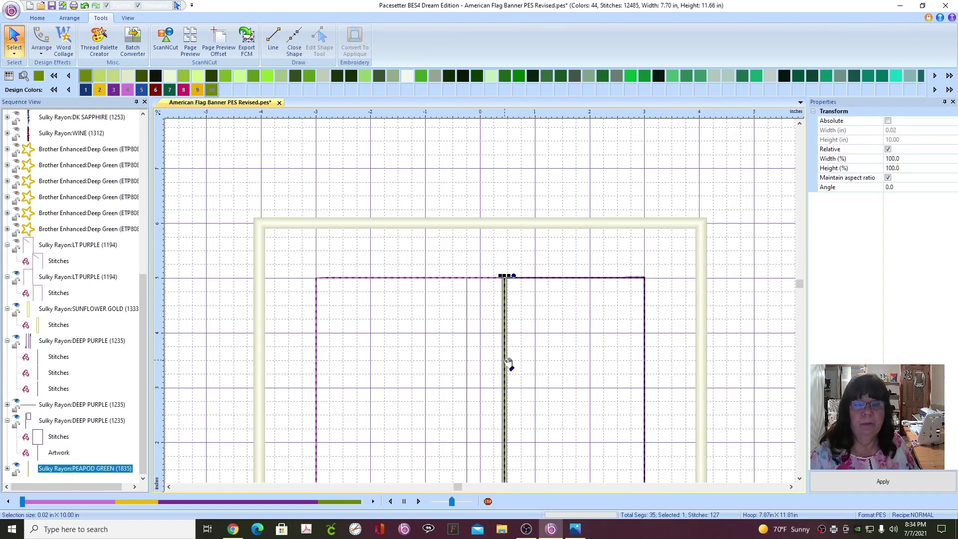
pyautogui.rightClick(506, 363)
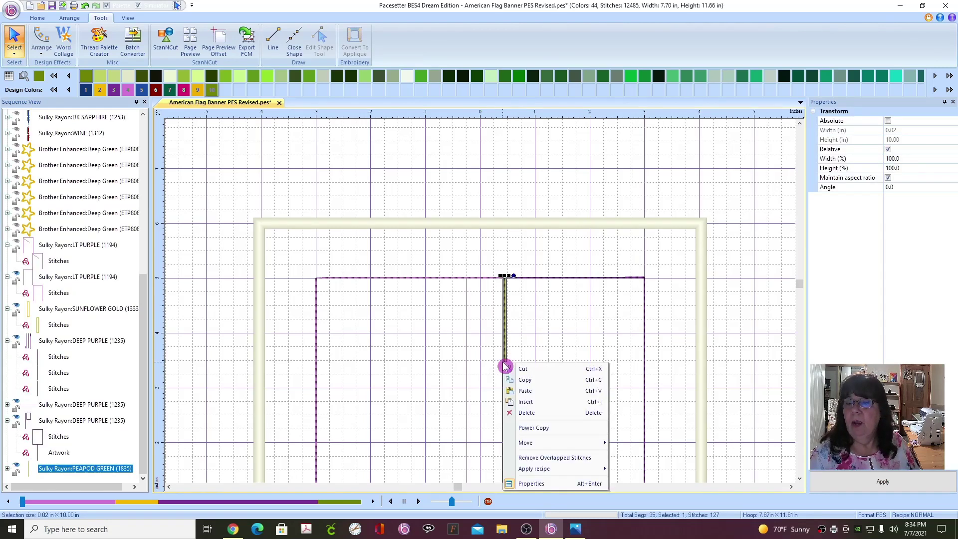
pyautogui.click(535, 378)
pyautogui.rightClick(437, 375)
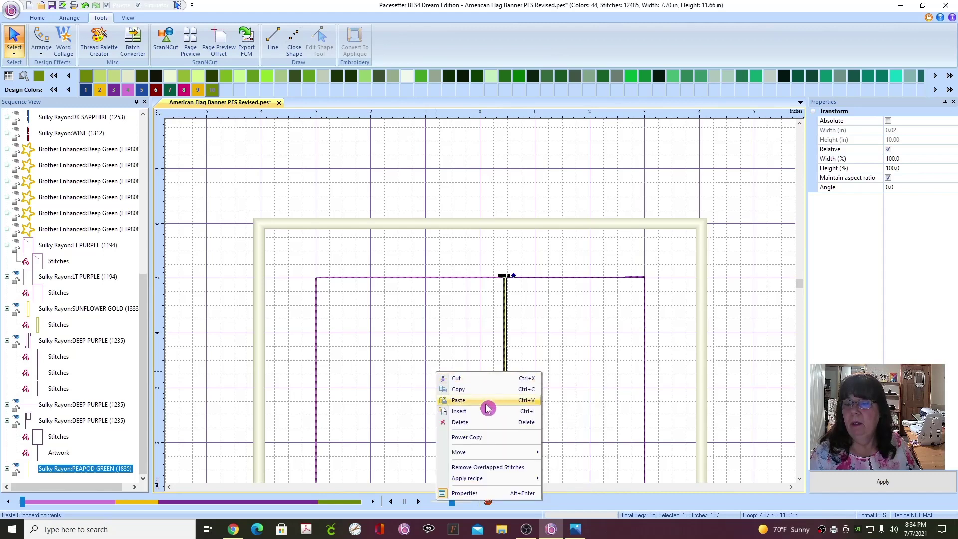
pyautogui.click(479, 398)
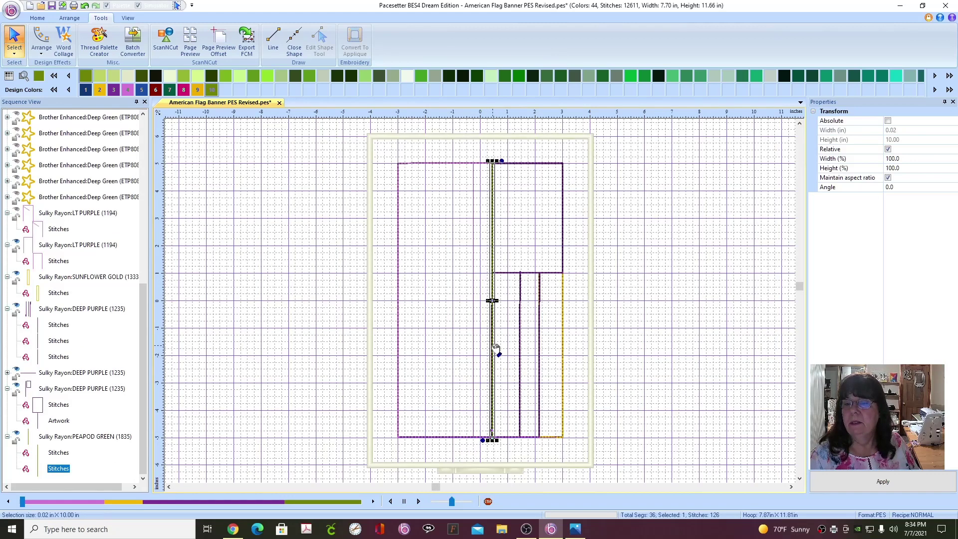
pyautogui.moveTo(493, 352); pyautogui.dragTo(476, 349)
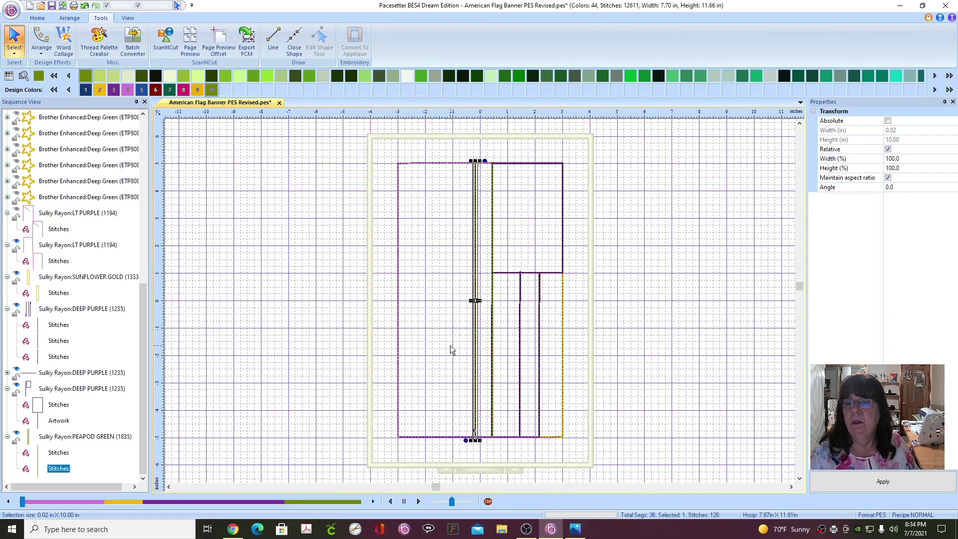
pyautogui.click(452, 348)
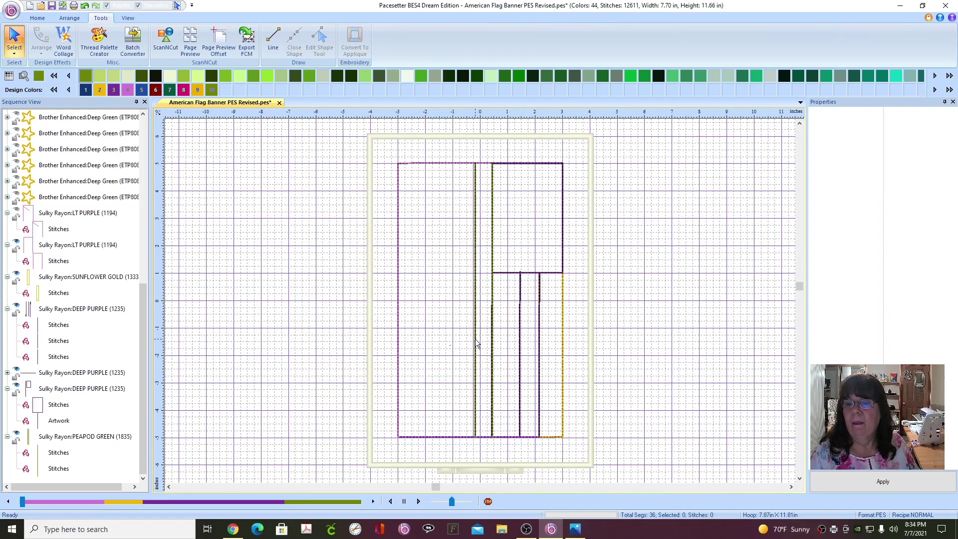
# - Paste two more copies of the green line and place them about 1.3 in and 2.25 in left of the original
pyautogui.rightClick(463, 343)
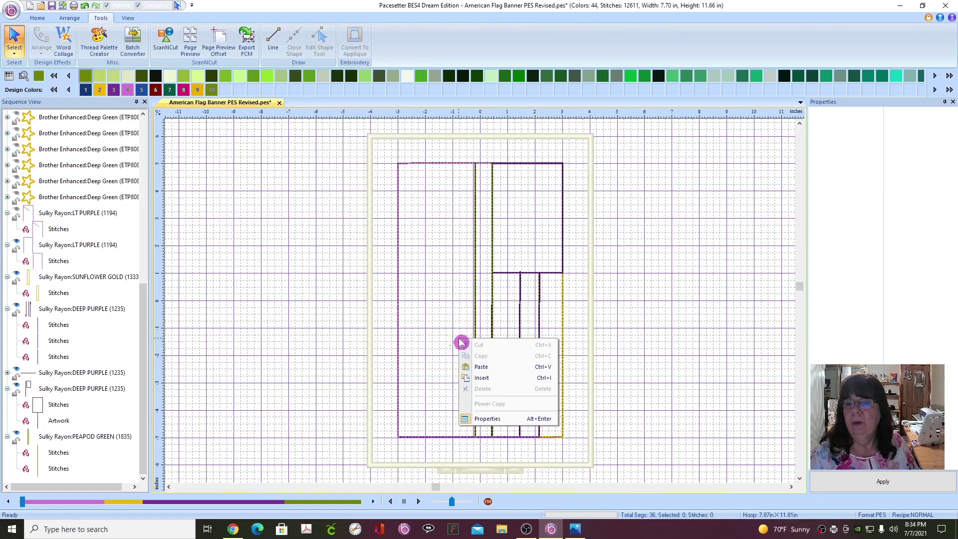
pyautogui.click(486, 370)
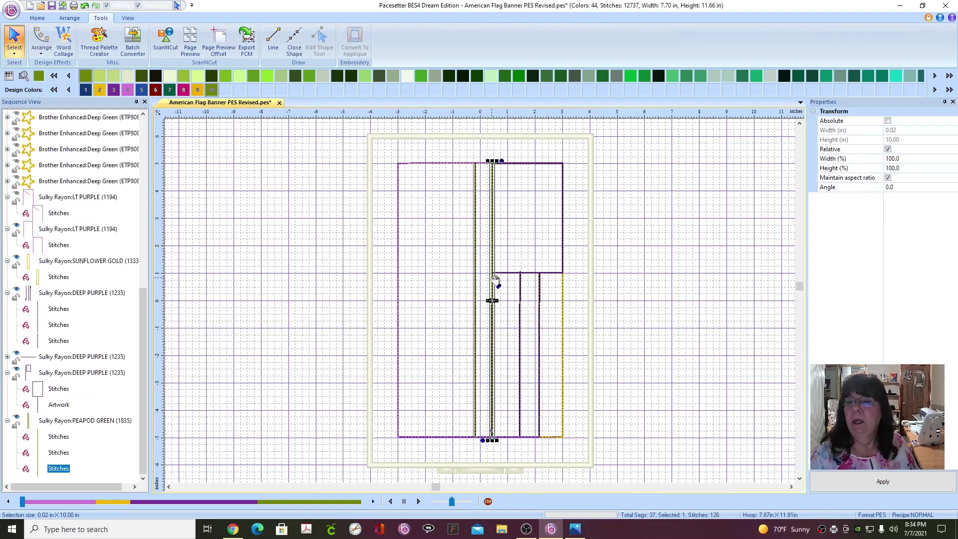
pyautogui.moveTo(493, 278); pyautogui.dragTo(455, 277)
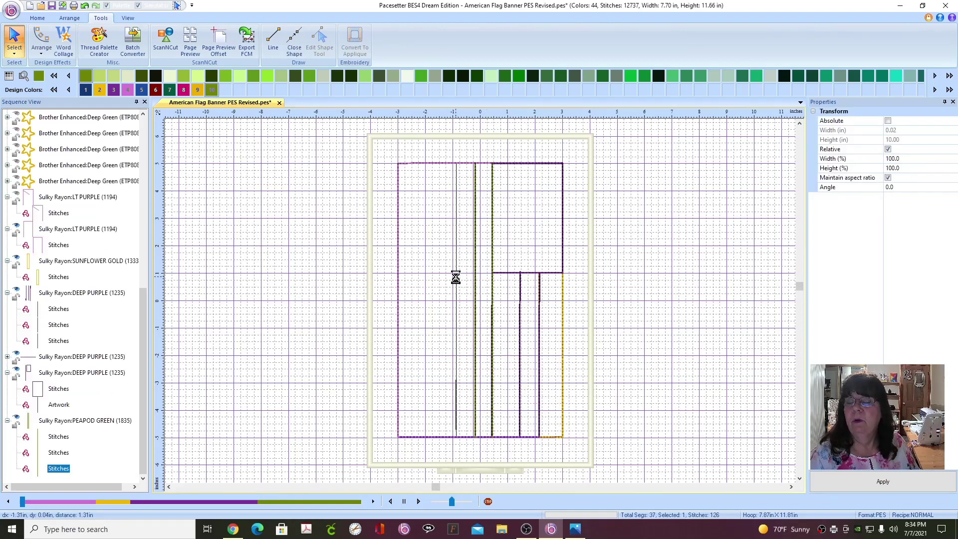
pyautogui.rightClick(423, 289)
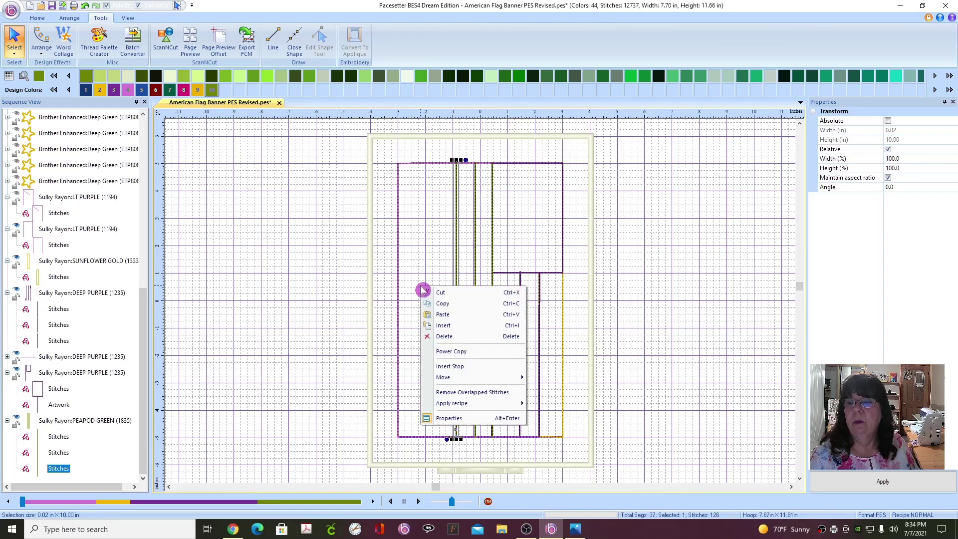
pyautogui.click(443, 314)
pyautogui.moveTo(495, 299); pyautogui.dragTo(432, 301)
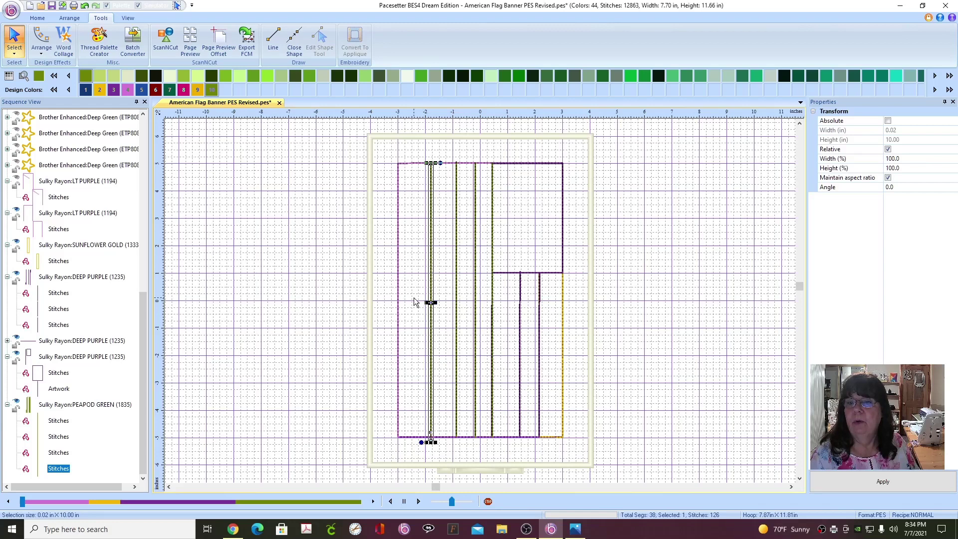
# - Paste a fourth copy of the green line and place it exactly over the flag's left LT PURPLE edge
pyautogui.rightClick(414, 302)
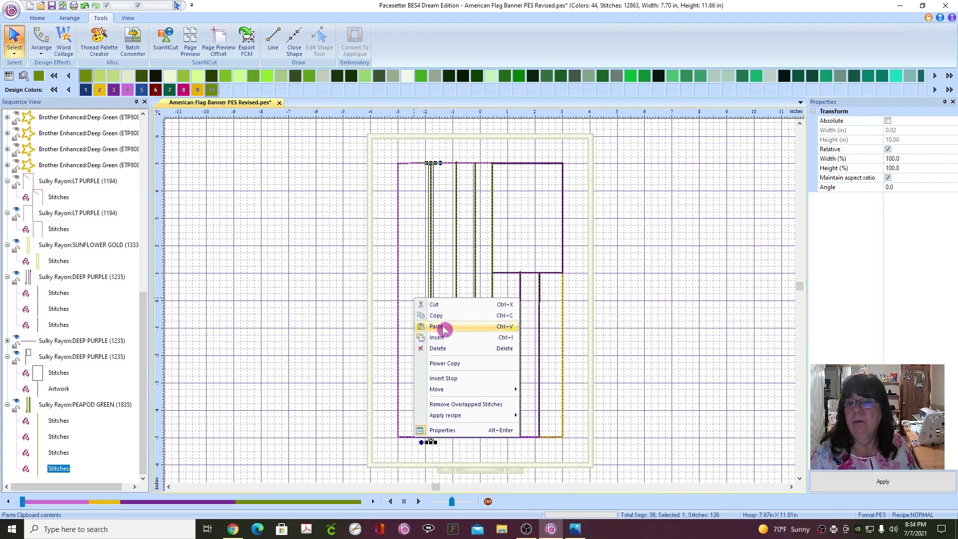
pyautogui.click(410, 268)
pyautogui.rightClick(421, 291)
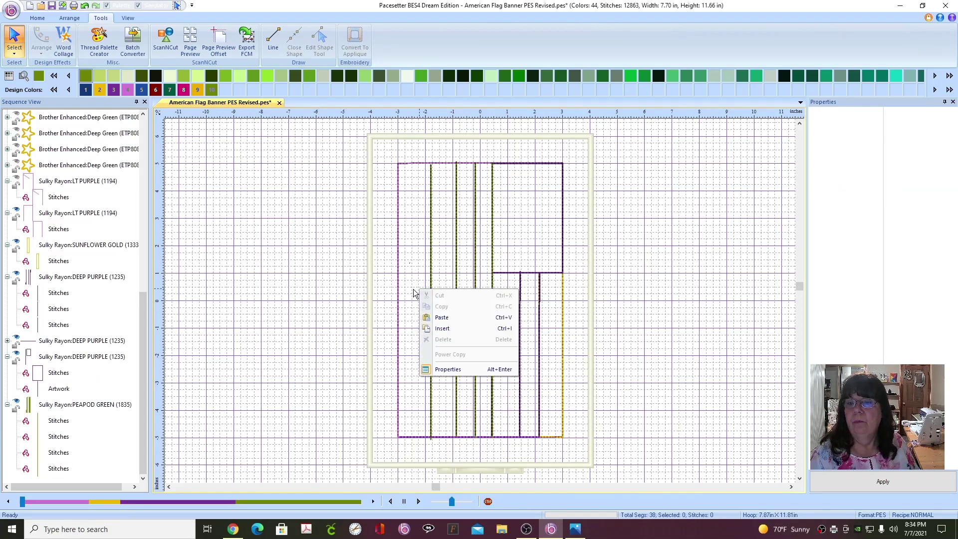
pyautogui.click(442, 318)
pyautogui.moveTo(494, 285); pyautogui.dragTo(401, 286)
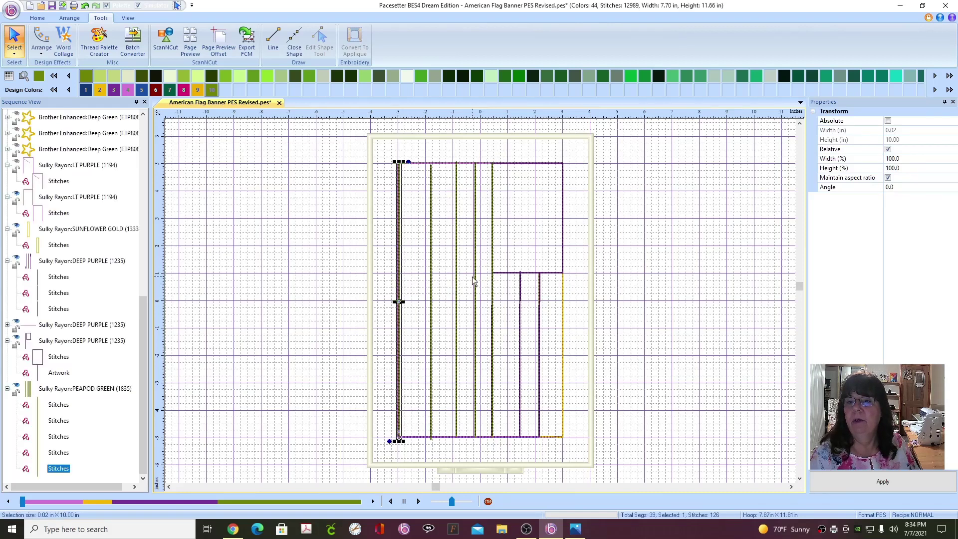
pyautogui.scroll(5, 382, 343)
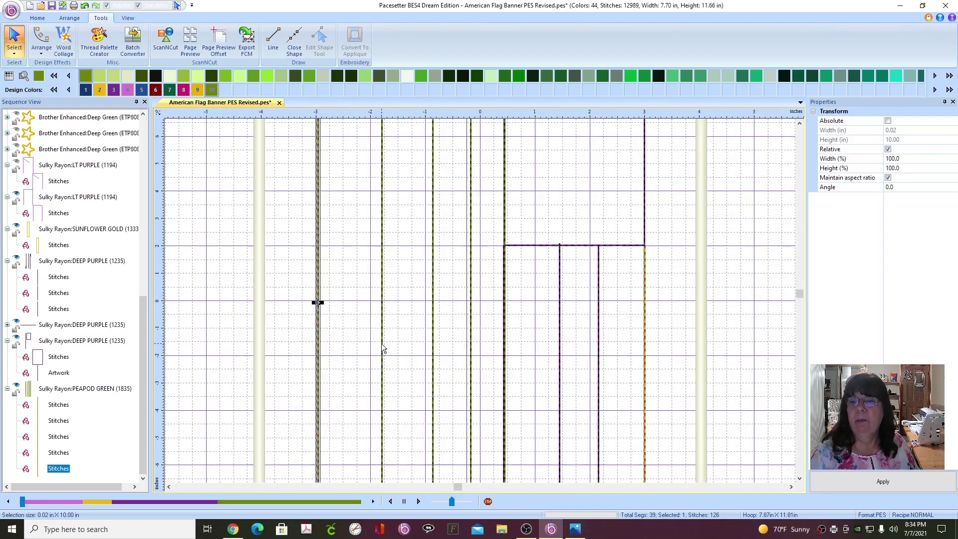
pyautogui.click(168, 487)
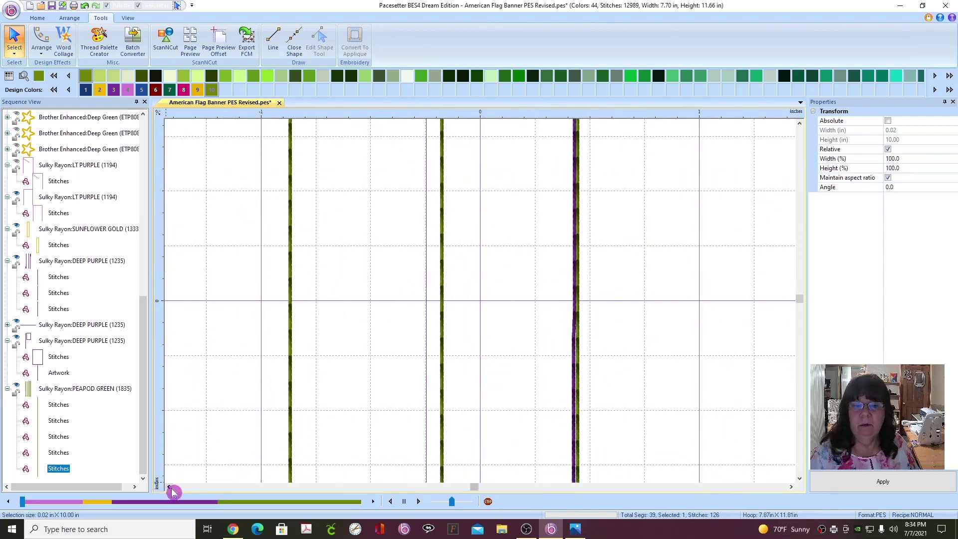
pyautogui.click(168, 487)
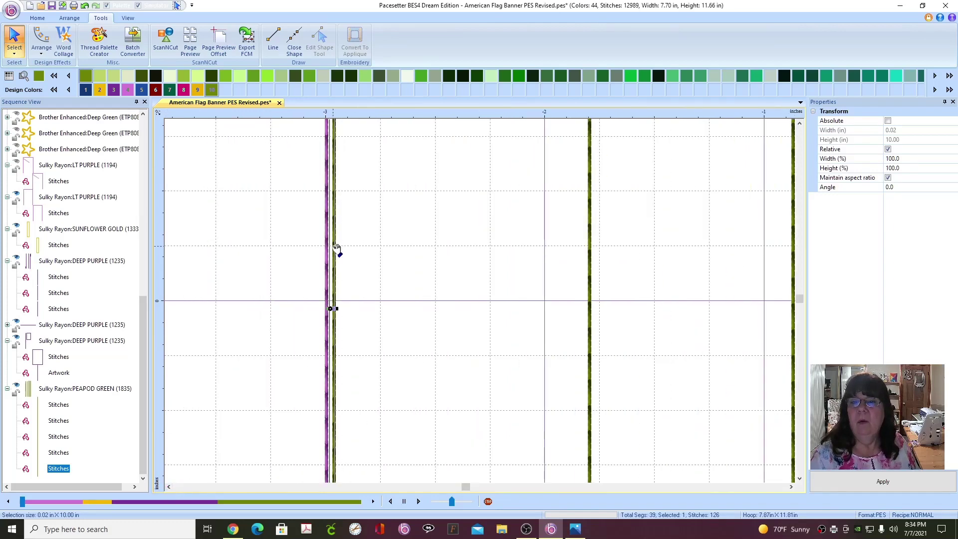
pyautogui.moveTo(335, 250); pyautogui.dragTo(324, 249)
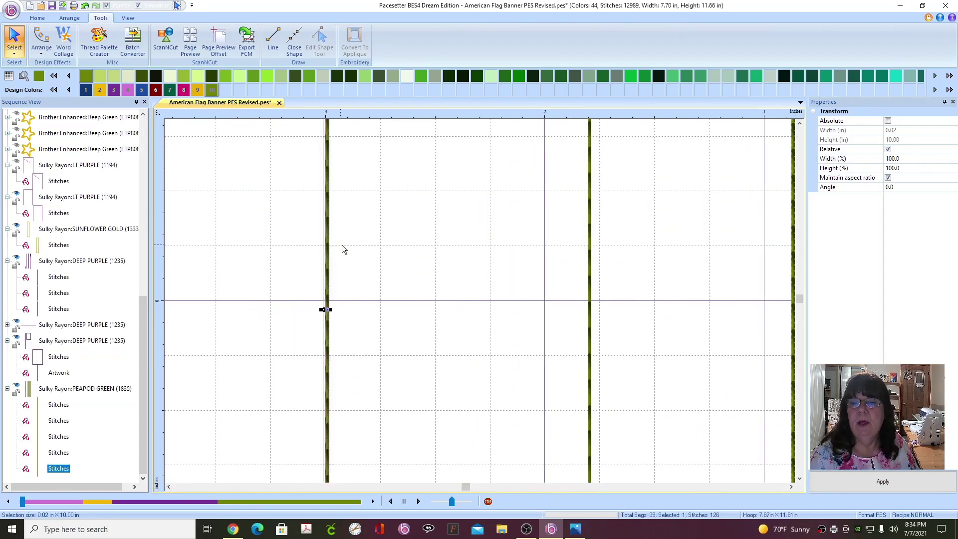
# - Hide the PEAPOD GREEN (1835) color group with all of its stripe lines
pyautogui.scroll(-3, 526, 346)
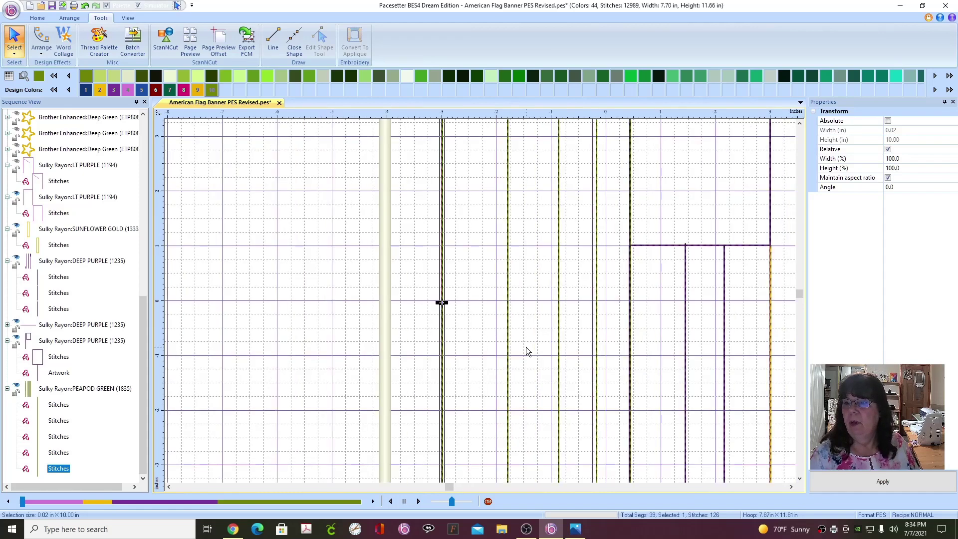
pyautogui.click(792, 488)
pyautogui.click(792, 488)
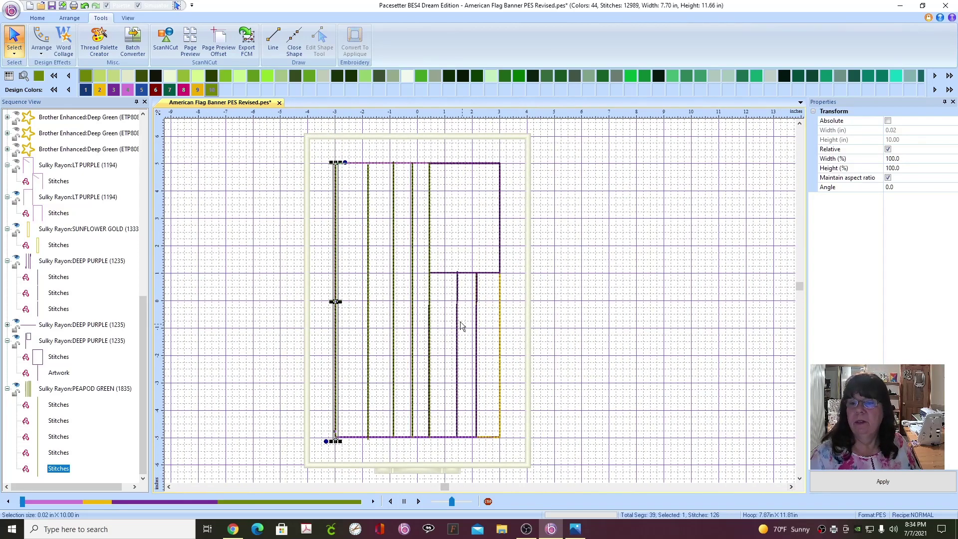
pyautogui.click(430, 274)
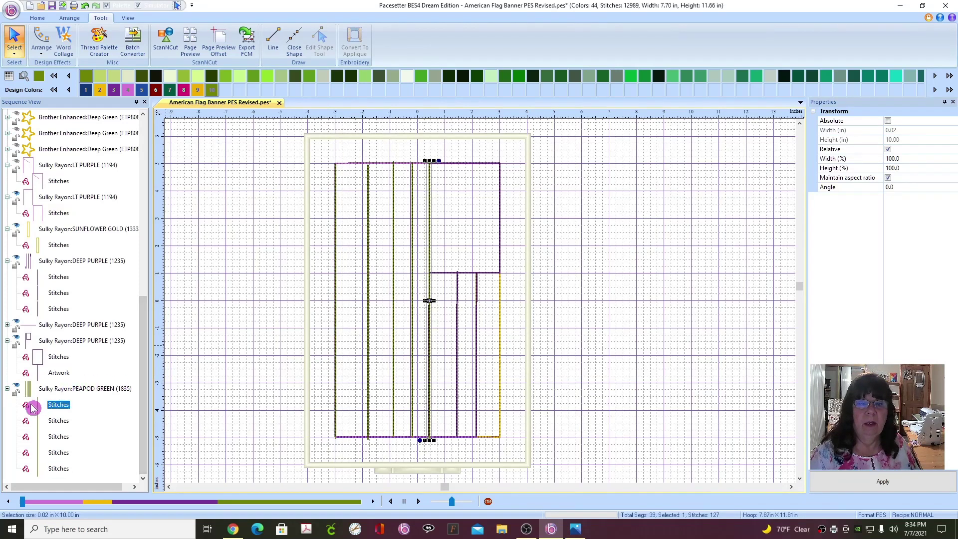
pyautogui.click(19, 389)
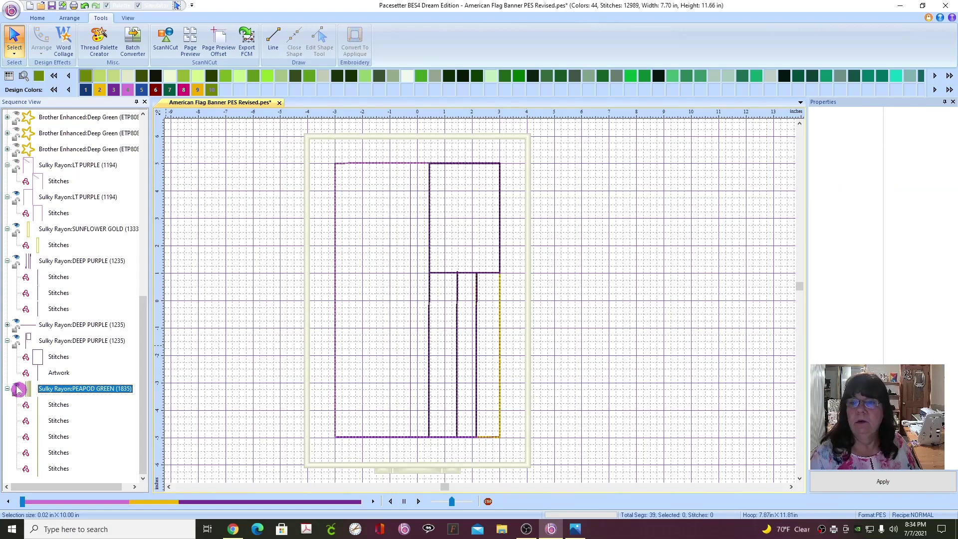
pyautogui.click(800, 480)
pyautogui.scroll(3, 632, 312)
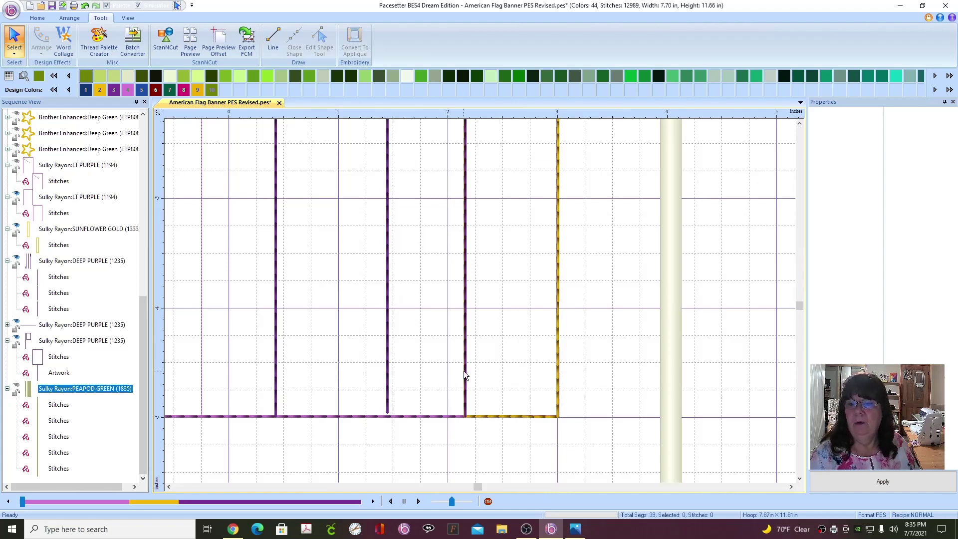
pyautogui.click(465, 372)
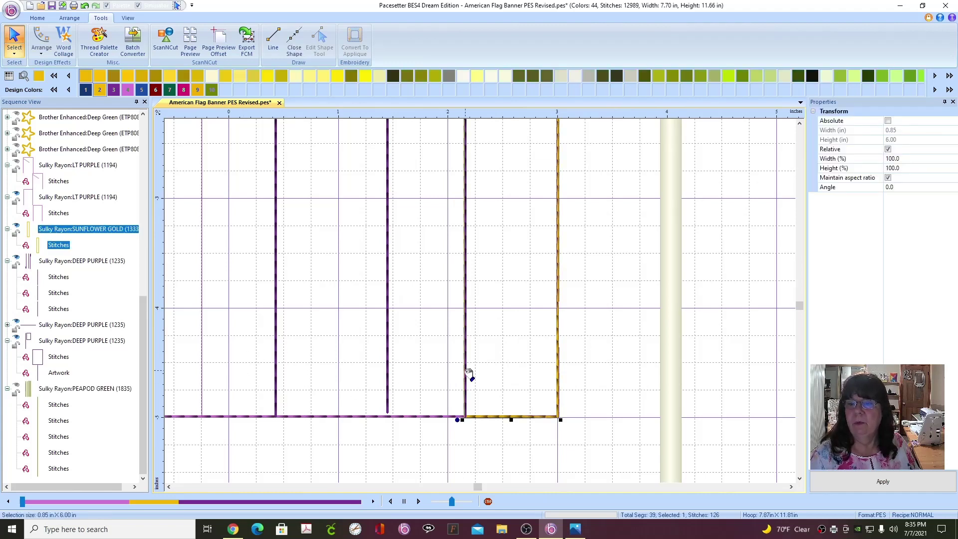
pyautogui.click(67, 278)
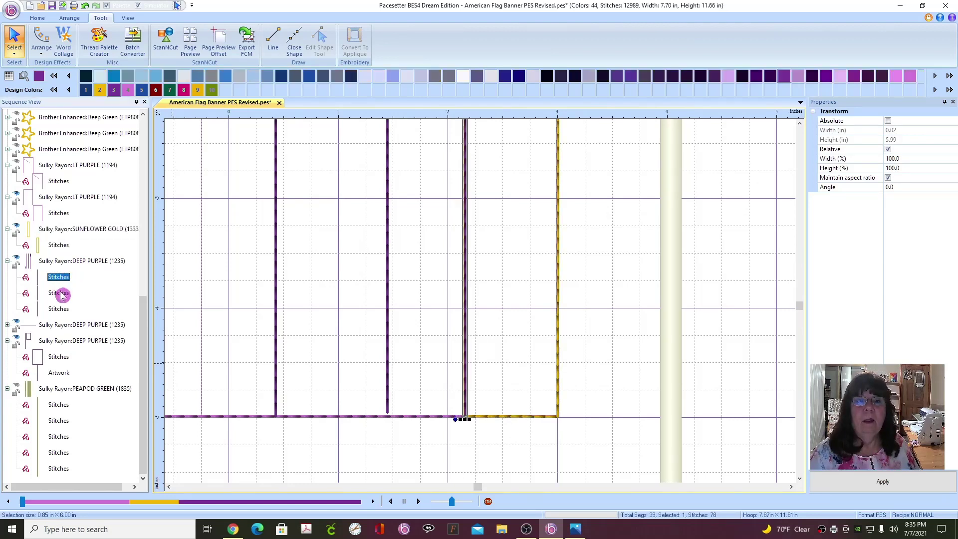
pyautogui.keyDown('ctrl'); pyautogui.click(62, 294); pyautogui.keyUp('ctrl')
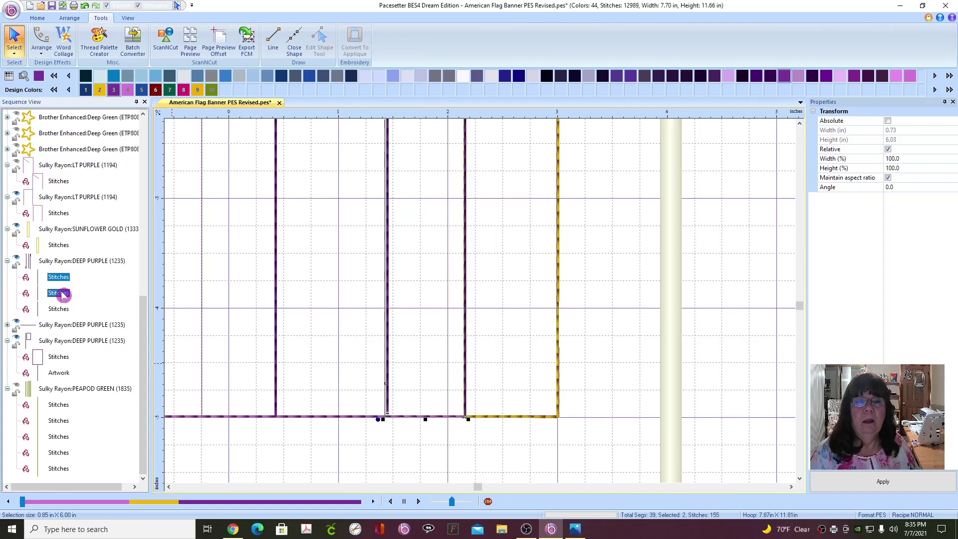
pyautogui.keyDown('ctrl'); pyautogui.click(61, 308); pyautogui.keyUp('ctrl')
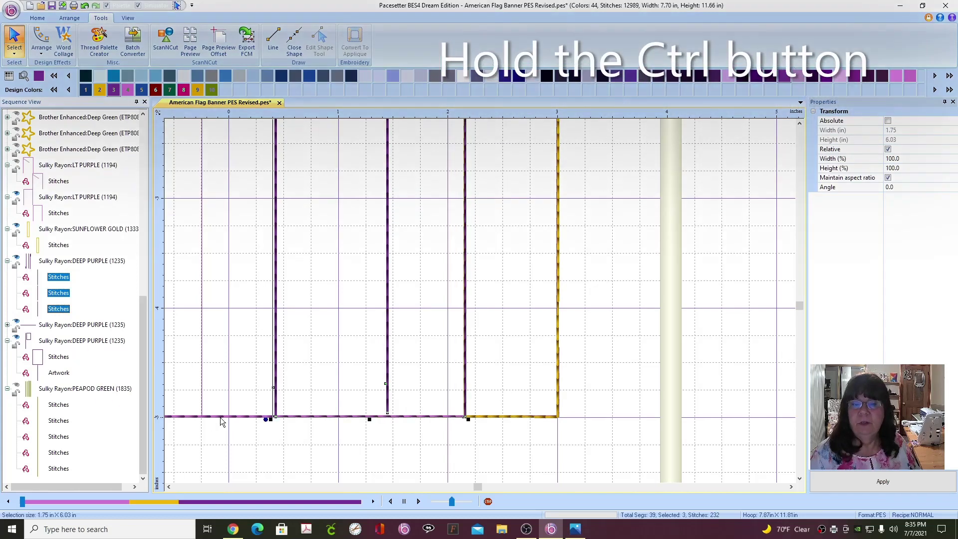
pyautogui.click(211, 417)
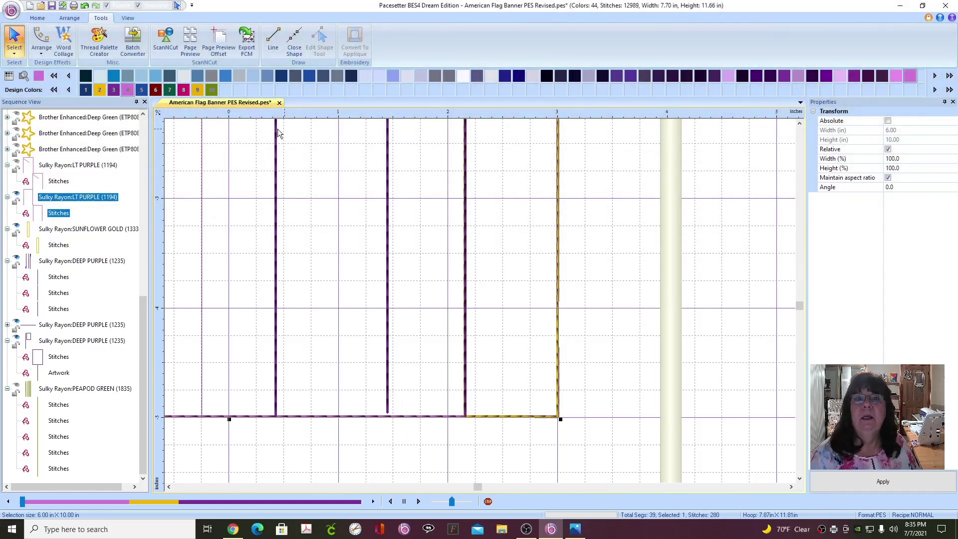
# - Align the bottom ends of the three DEEP PURPLE stripe lines with the bottom of the LT PURPLE flag outline
pyautogui.click(76, 18)
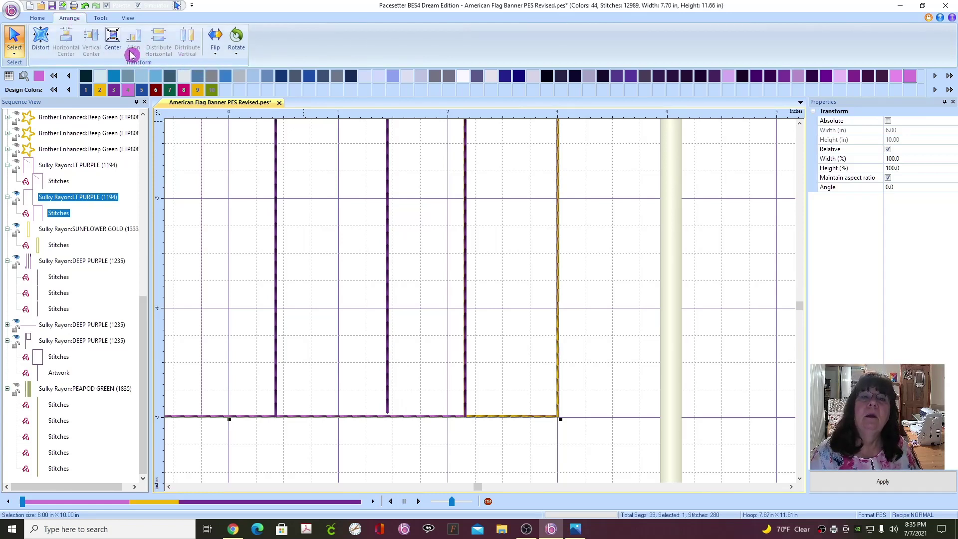
pyautogui.click(312, 476)
pyautogui.click(275, 370)
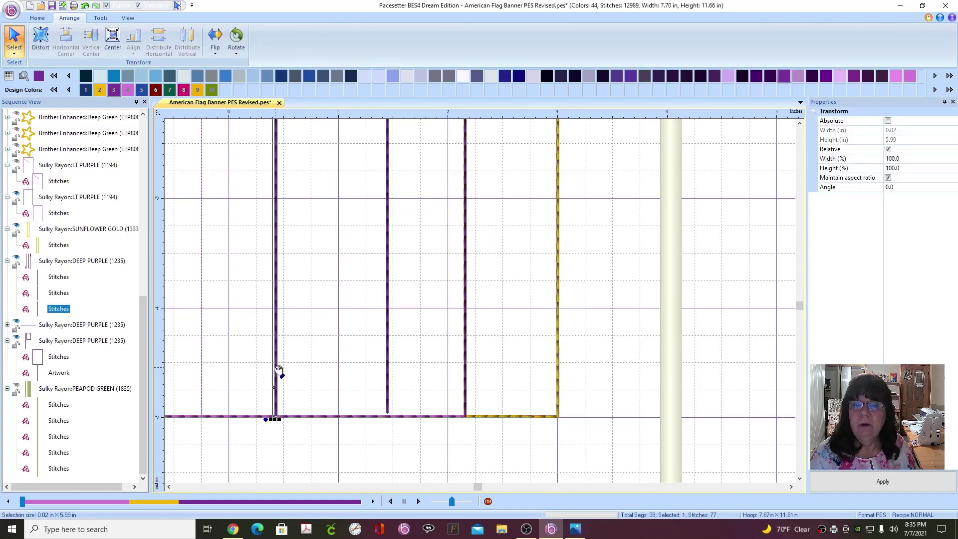
pyautogui.keyDown('ctrl'); pyautogui.click(388, 385); pyautogui.keyUp('ctrl')
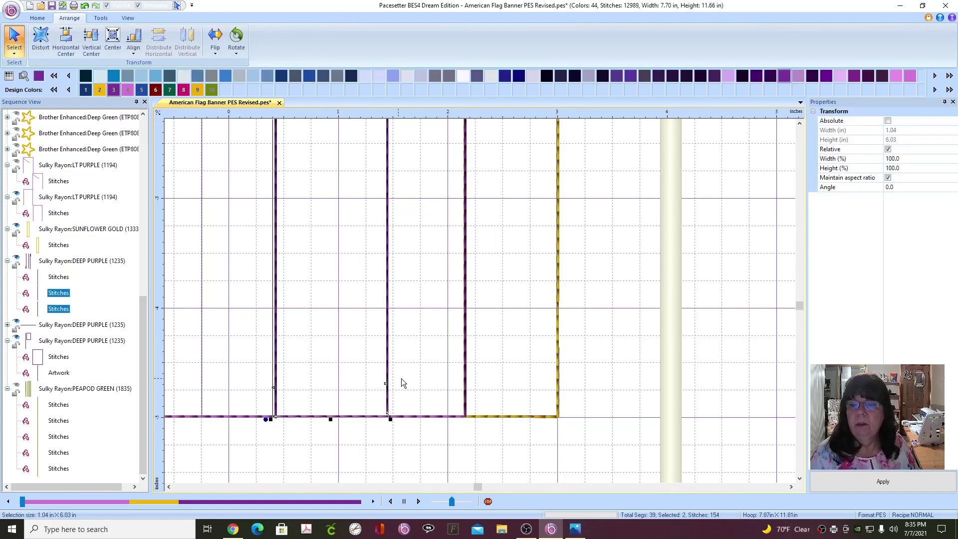
pyautogui.keyDown('ctrl'); pyautogui.click(465, 379); pyautogui.keyUp('ctrl')
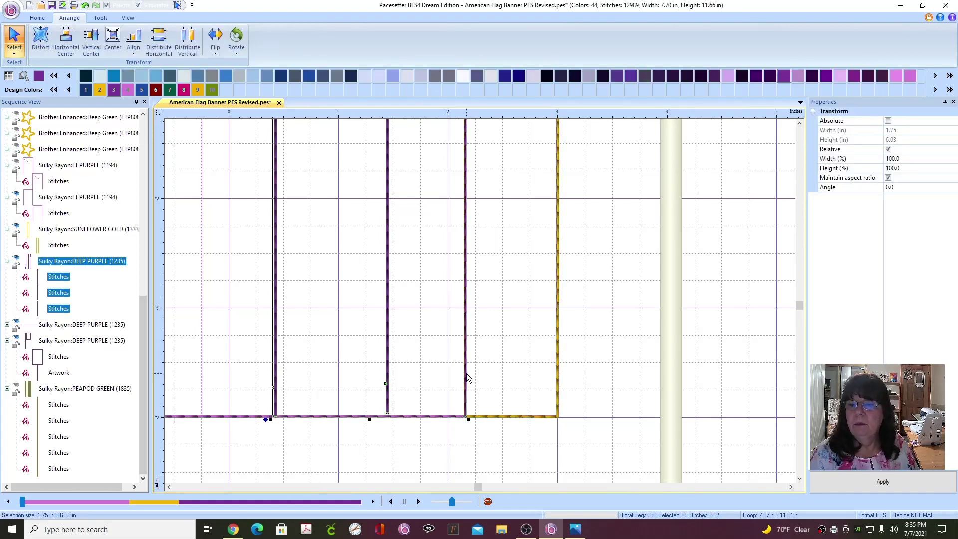
pyautogui.keyDown('ctrl'); pyautogui.click(223, 416); pyautogui.keyUp('ctrl')
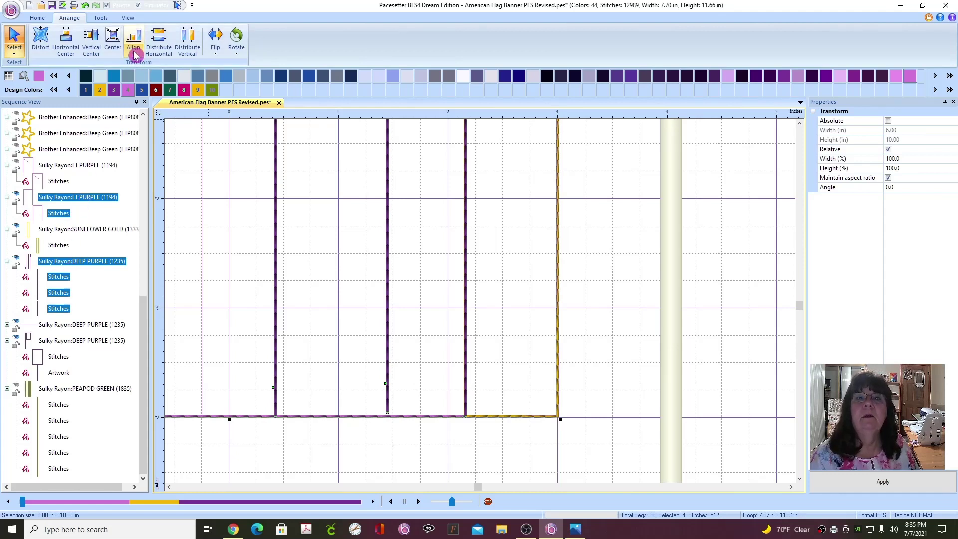
pyautogui.click(134, 52)
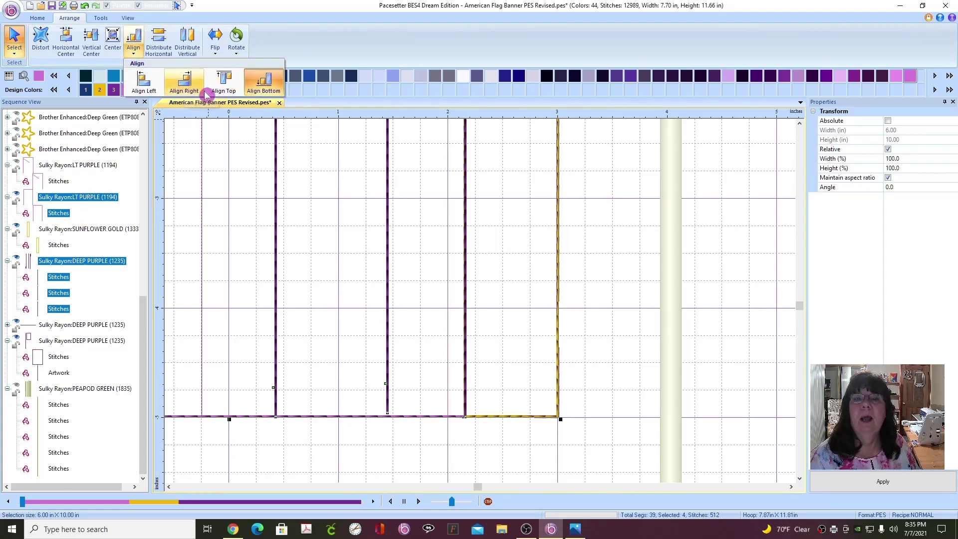
pyautogui.click(268, 94)
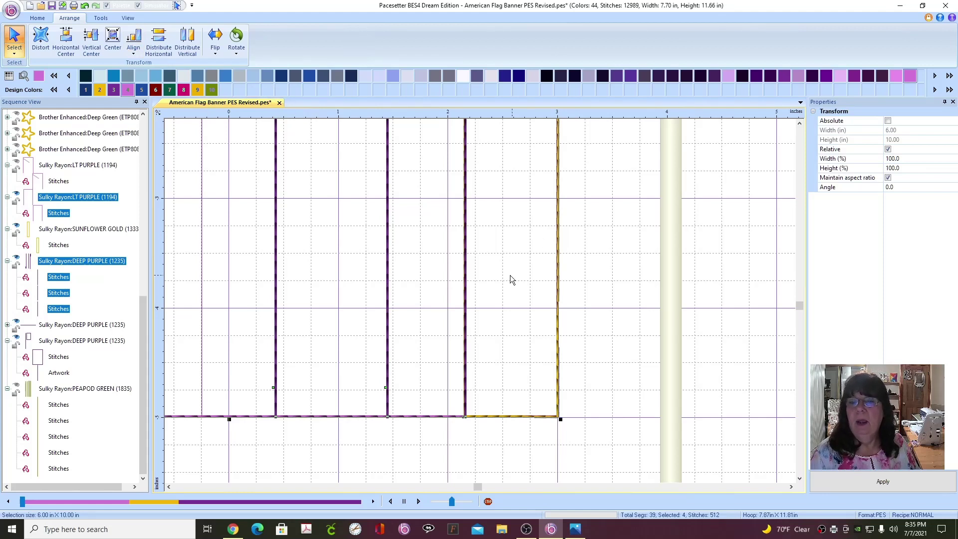
pyautogui.click(223, 432)
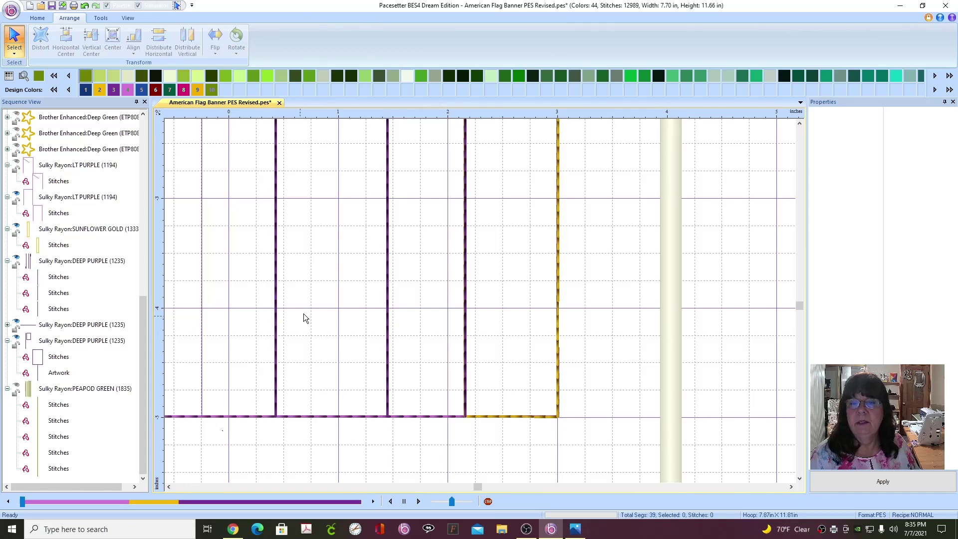
# - Distribute the three DEEP PURPLE stripe lines below the star field evenly in the horizontal direction
pyautogui.click(799, 123)
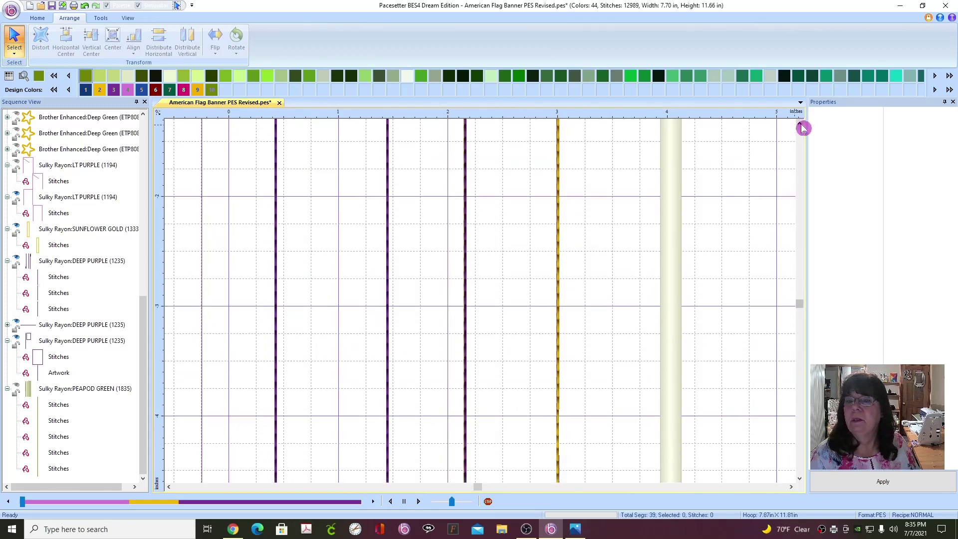
pyautogui.click(801, 124)
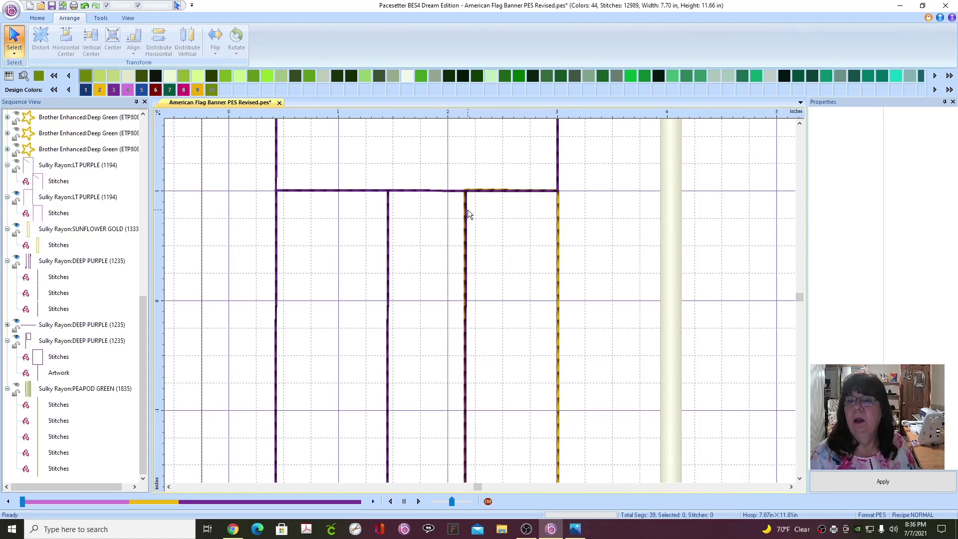
pyautogui.click(59, 277)
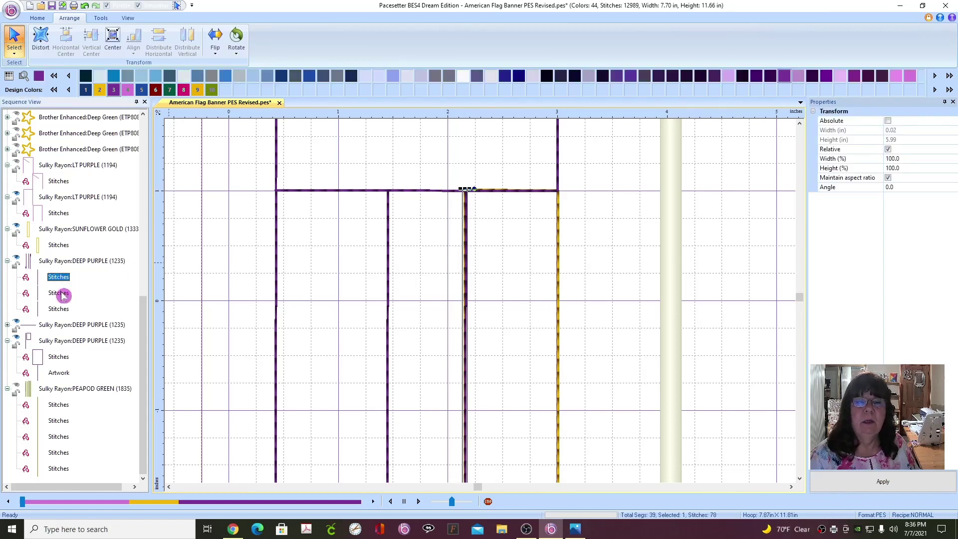
pyautogui.keyDown('ctrl'); pyautogui.click(59, 293); pyautogui.keyUp('ctrl')
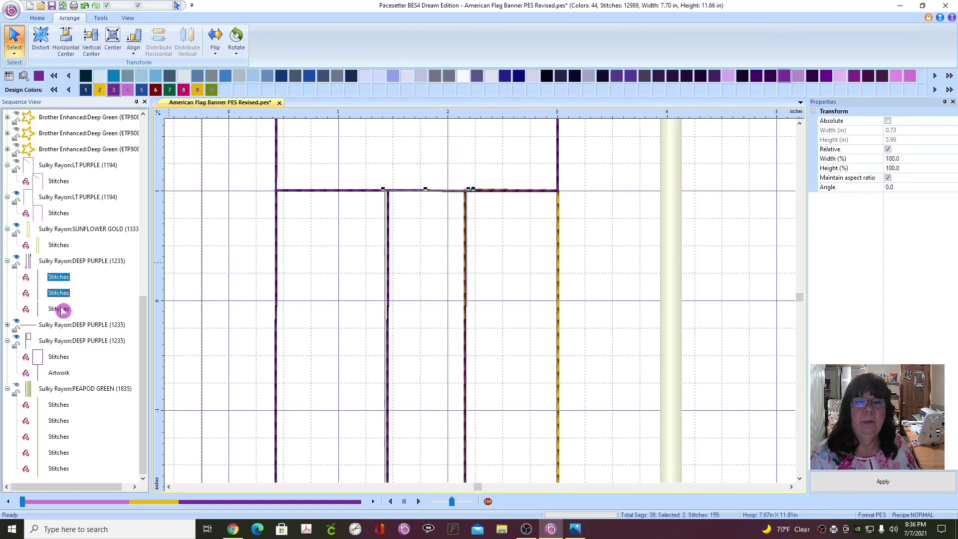
pyautogui.keyDown('ctrl'); pyautogui.click(59, 309); pyautogui.keyUp('ctrl')
pyautogui.click(61, 261)
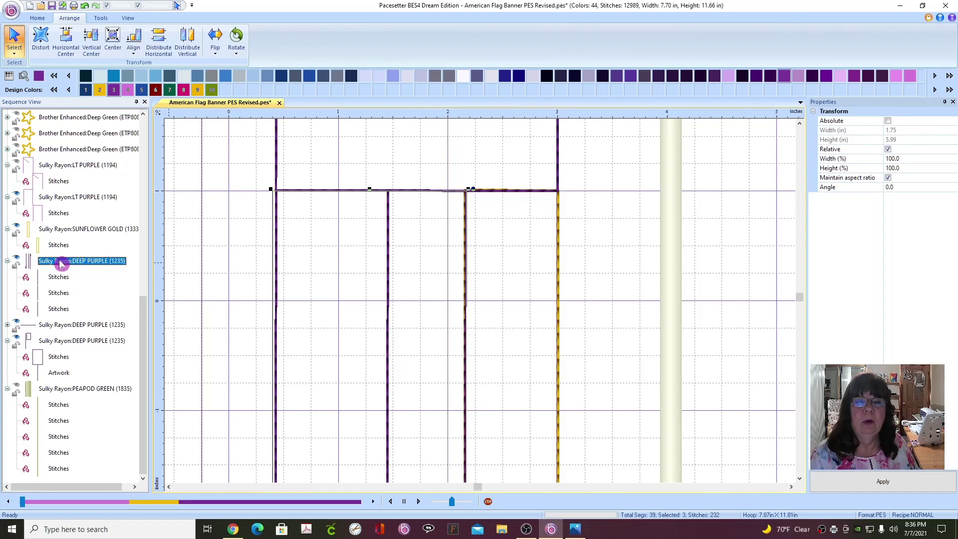
pyautogui.click(59, 276)
pyautogui.keyDown('ctrl'); pyautogui.click(59, 293); pyautogui.keyUp('ctrl')
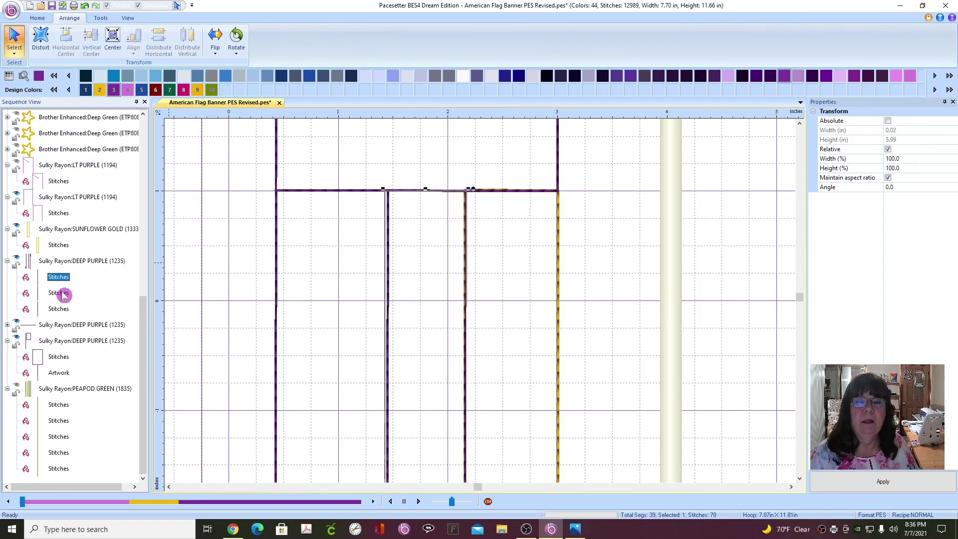
pyautogui.keyDown('ctrl'); pyautogui.click(59, 309); pyautogui.keyUp('ctrl')
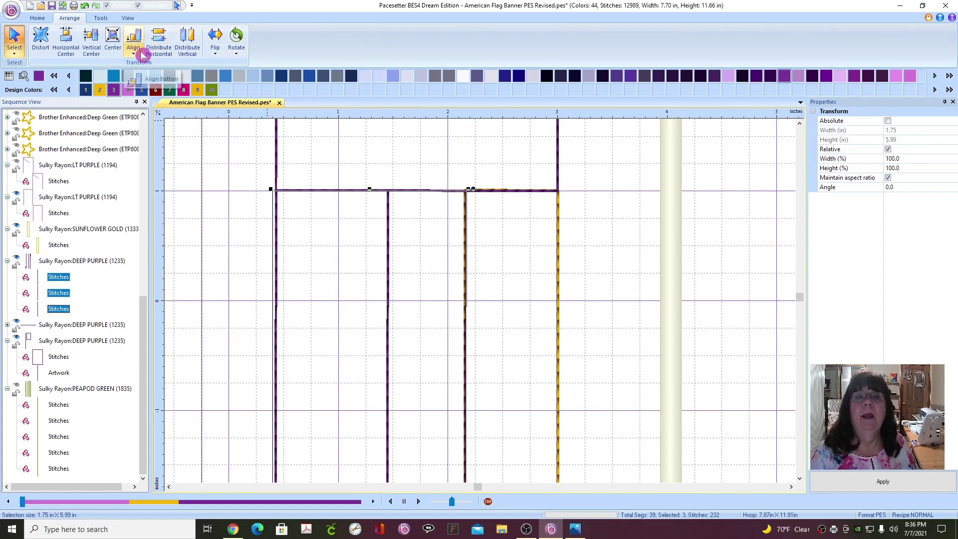
pyautogui.click(165, 47)
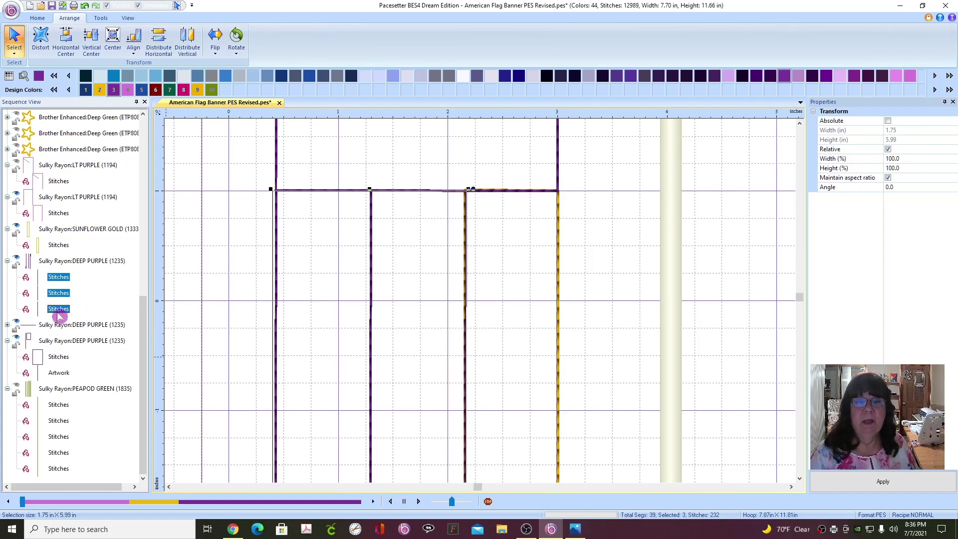
# - Show the PEAPOD GREEN (1835) group again and nudge its stripe lines slightly down toward the flag's top edge
pyautogui.click(17, 388)
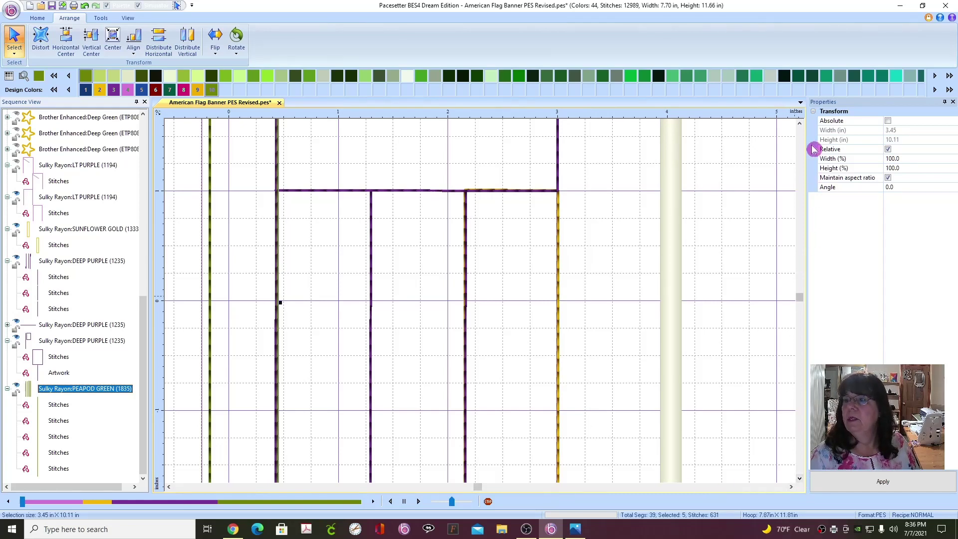
pyautogui.click(799, 123)
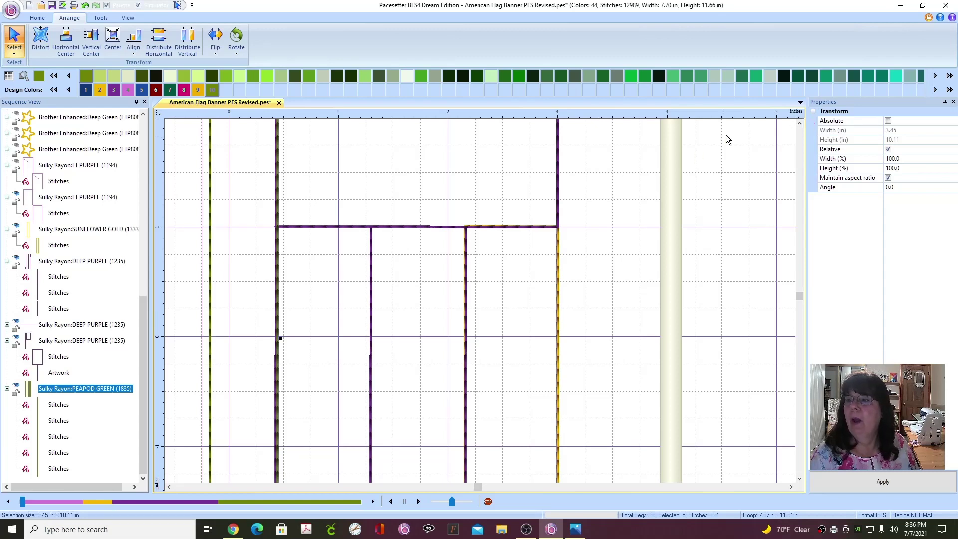
pyautogui.click(799, 123)
pyautogui.click(799, 123)
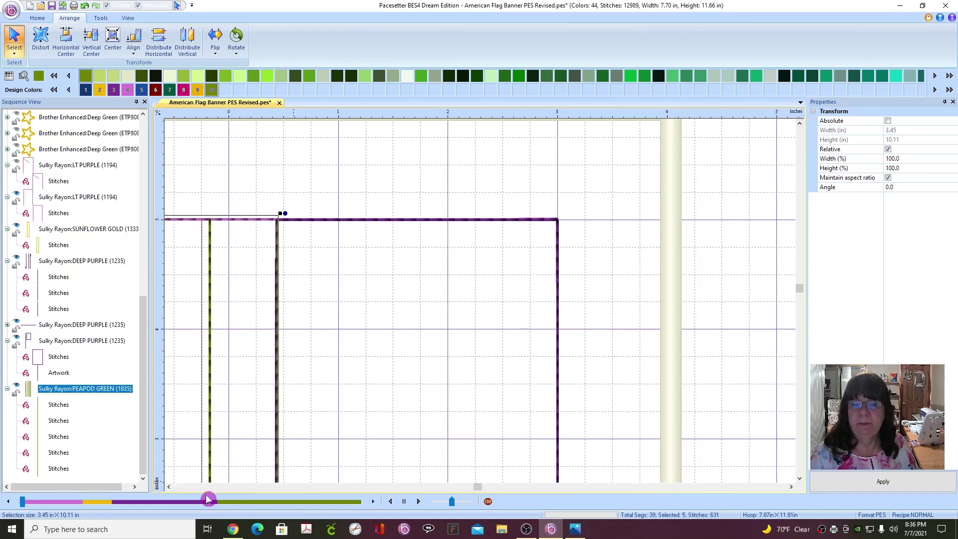
pyautogui.click(170, 487)
pyautogui.click(170, 487)
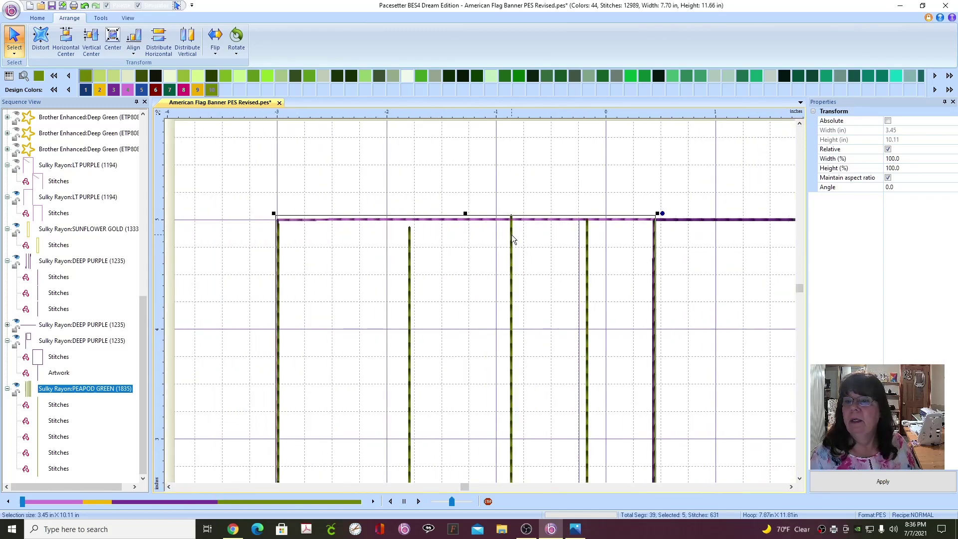
pyautogui.moveTo(516, 242); pyautogui.dragTo(517, 246)
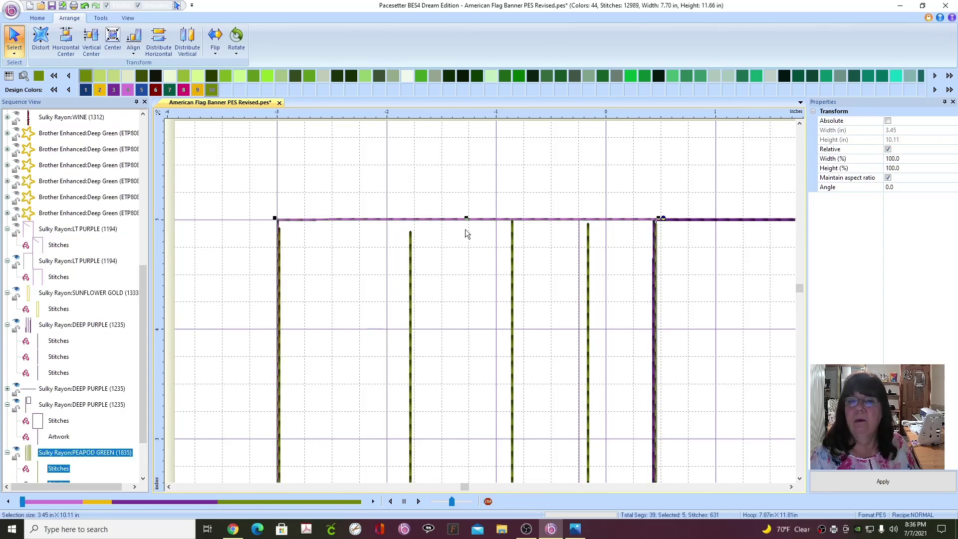
# - Select the first four PEAPOD GREEN stripe lines together as individual stitch objects instead of as a whole color group
pyautogui.scroll(-2, 94, 444)
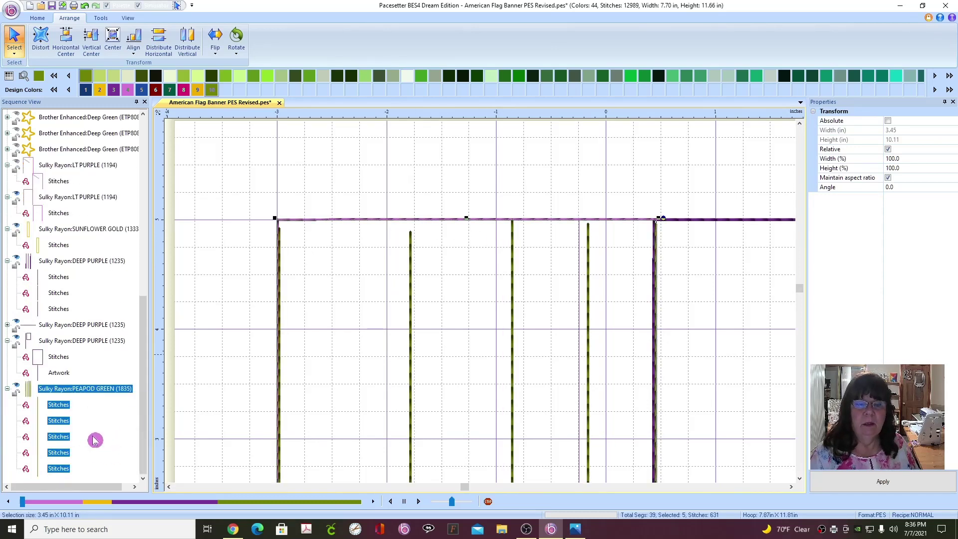
pyautogui.rightClick(282, 288)
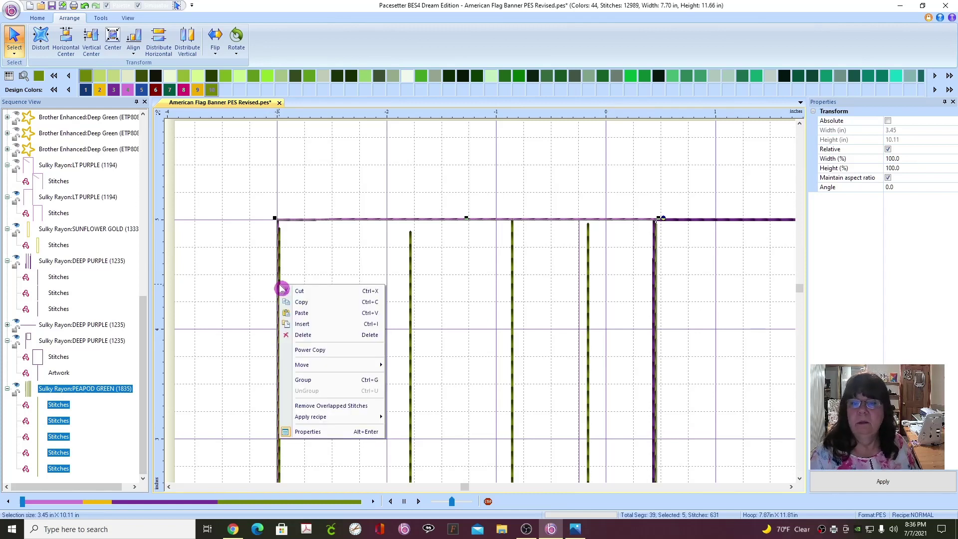
pyautogui.click(65, 405)
pyautogui.click(63, 404)
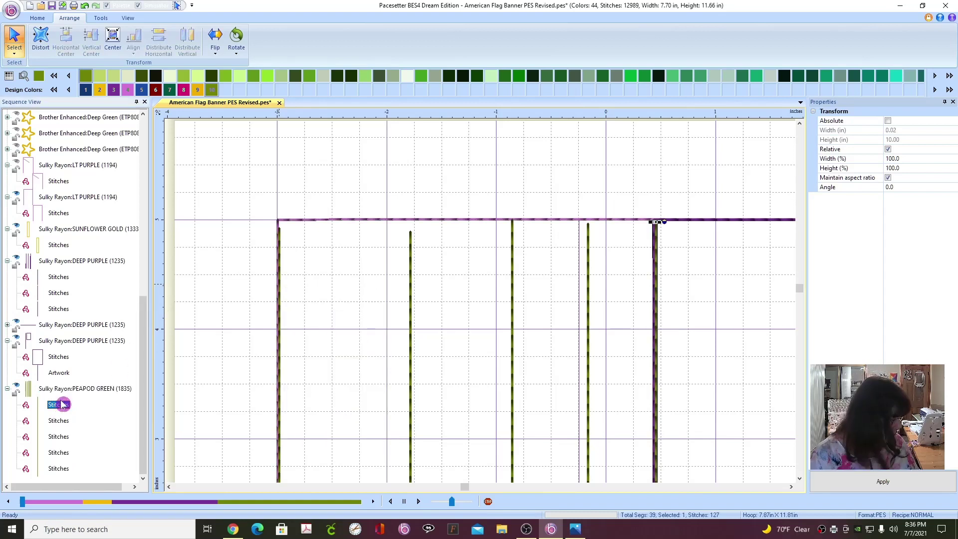
pyautogui.keyDown('ctrl'); pyautogui.click(58, 421); pyautogui.keyUp('ctrl')
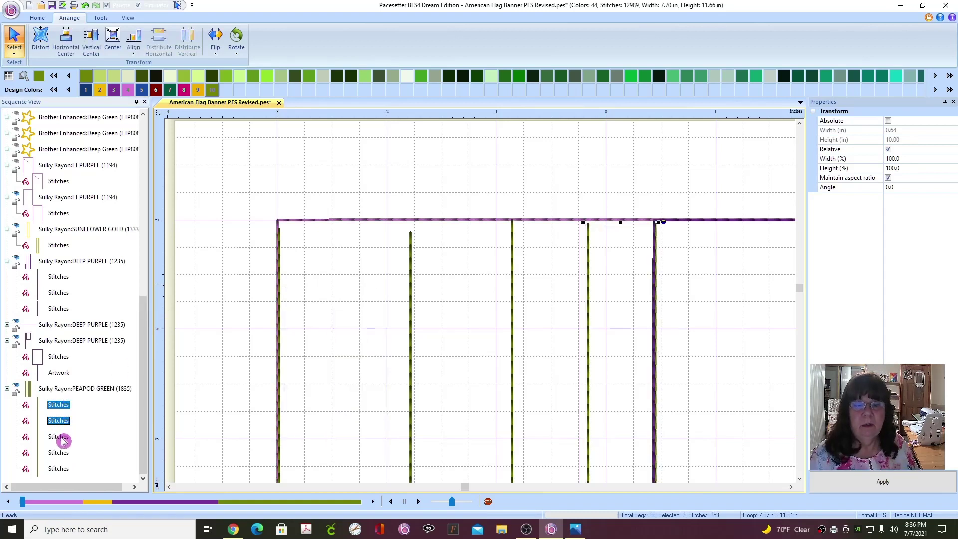
pyautogui.keyDown('ctrl'); pyautogui.click(61, 437); pyautogui.keyUp('ctrl')
pyautogui.keyDown('ctrl'); pyautogui.click(60, 453); pyautogui.keyUp('ctrl')
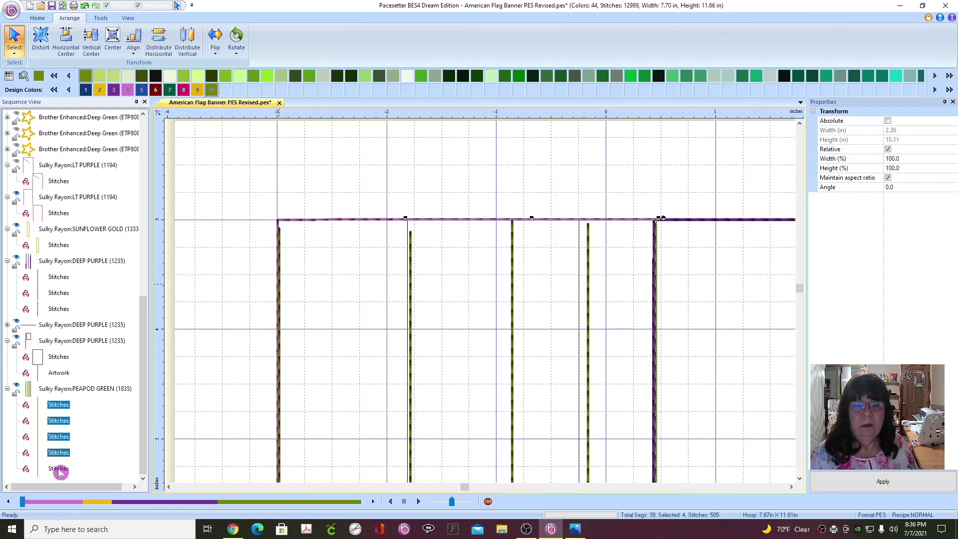
# - Align the tops of the five Peapod Green vertical stitch lines with the Lt Purple outline along the flag's upper edge
pyautogui.keyDown('ctrl'); pyautogui.click(60, 468); pyautogui.keyUp('ctrl')
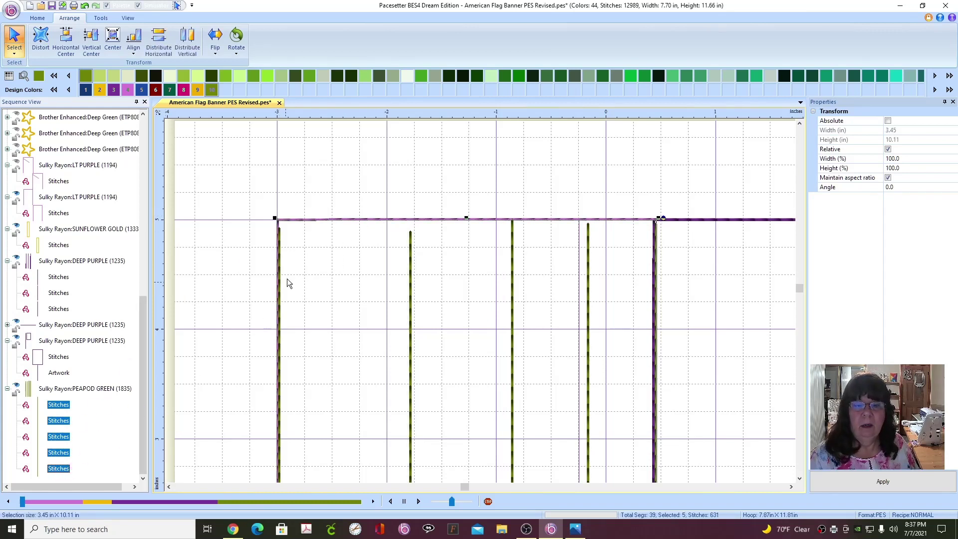
pyautogui.keyDown('ctrl'); pyautogui.click(354, 219); pyautogui.keyUp('ctrl')
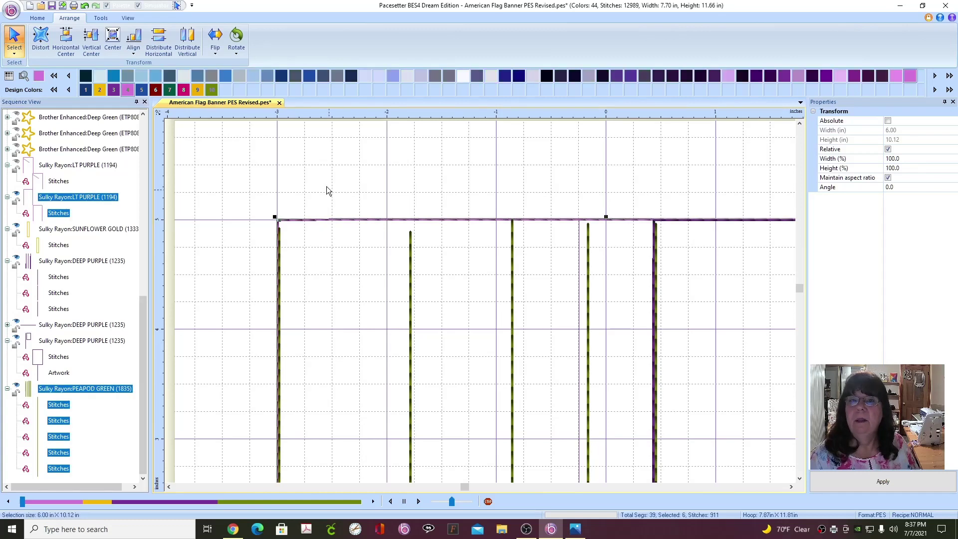
pyautogui.click(134, 56)
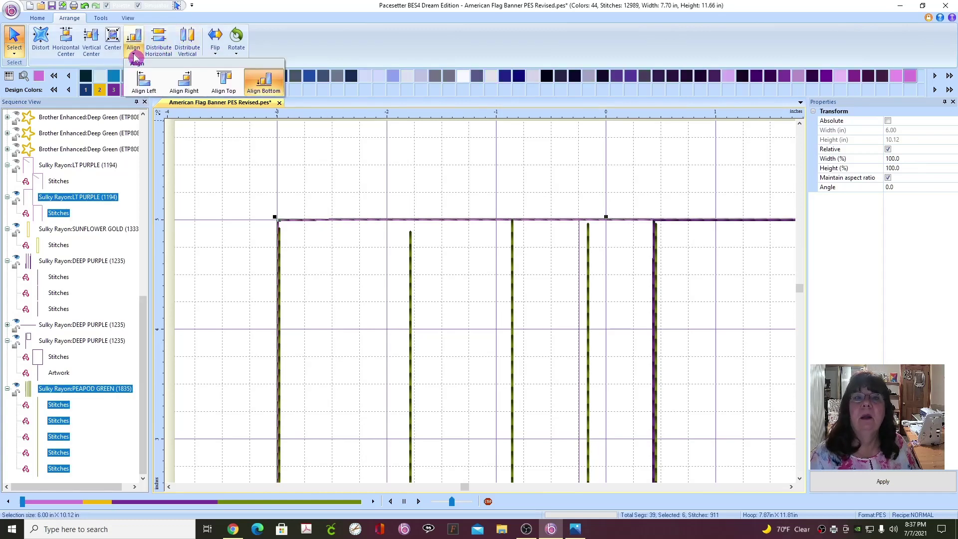
pyautogui.click(225, 80)
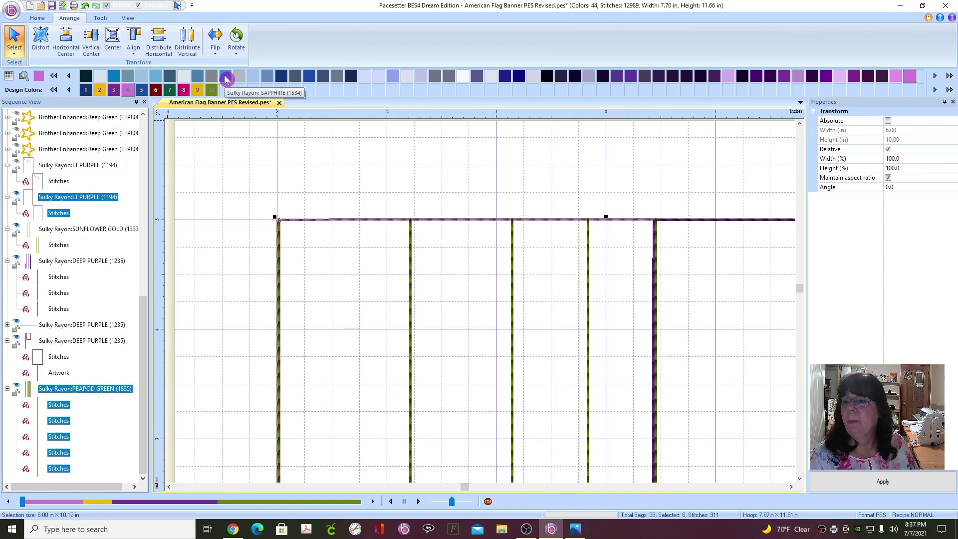
pyautogui.click(296, 151)
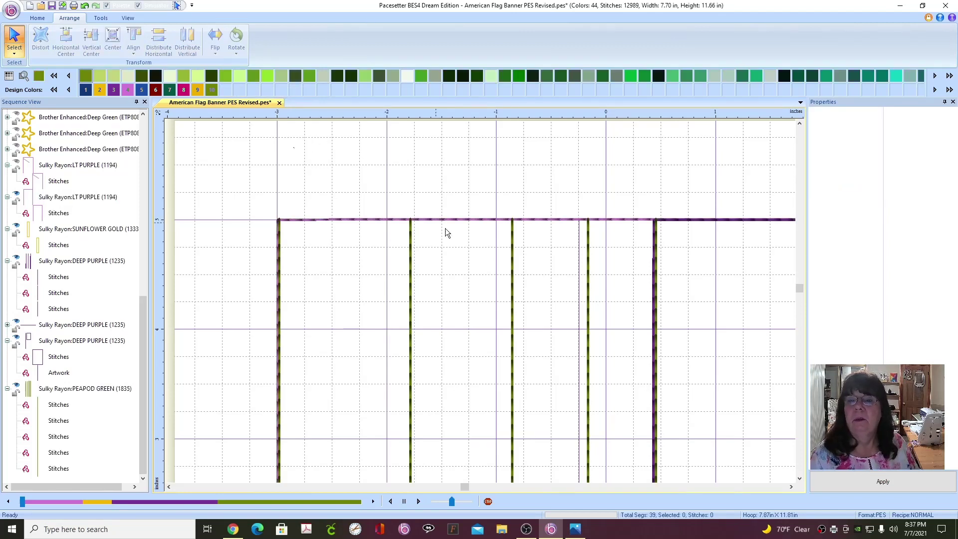
# - Distribute the five Peapod Green vertical stitch lines evenly in the horizontal direction across the flag's long-stripe area
pyautogui.click(65, 405)
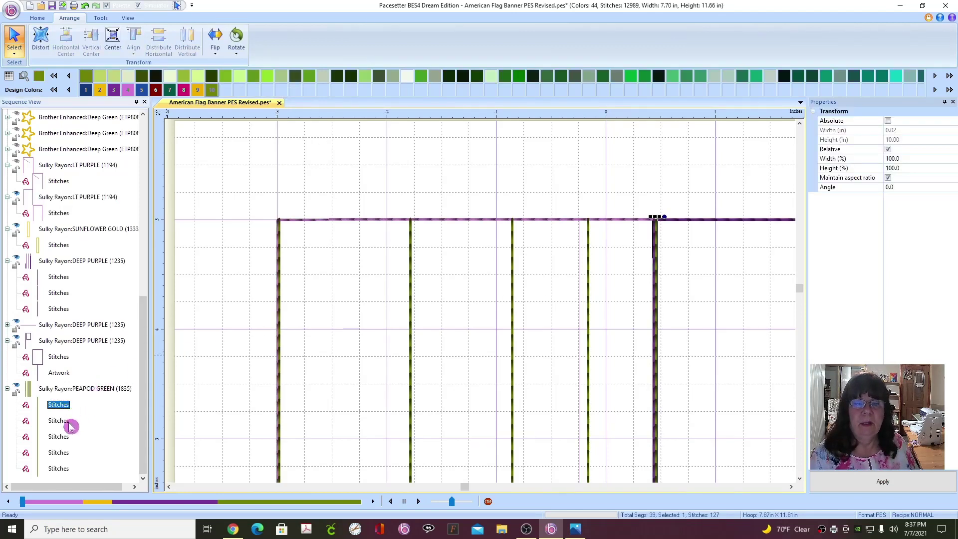
pyautogui.keyDown('ctrl'); pyautogui.click(66, 421); pyautogui.keyUp('ctrl')
pyautogui.keyDown('ctrl'); pyautogui.click(67, 437); pyautogui.keyUp('ctrl')
pyautogui.keyDown('ctrl'); pyautogui.click(67, 452); pyautogui.keyUp('ctrl')
pyautogui.keyDown('ctrl'); pyautogui.click(66, 468); pyautogui.keyUp('ctrl')
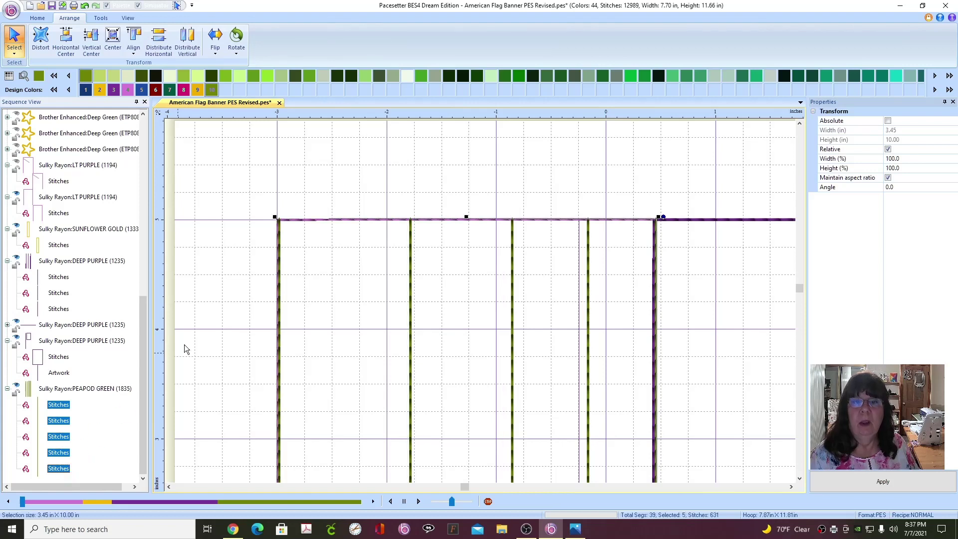
pyautogui.click(162, 40)
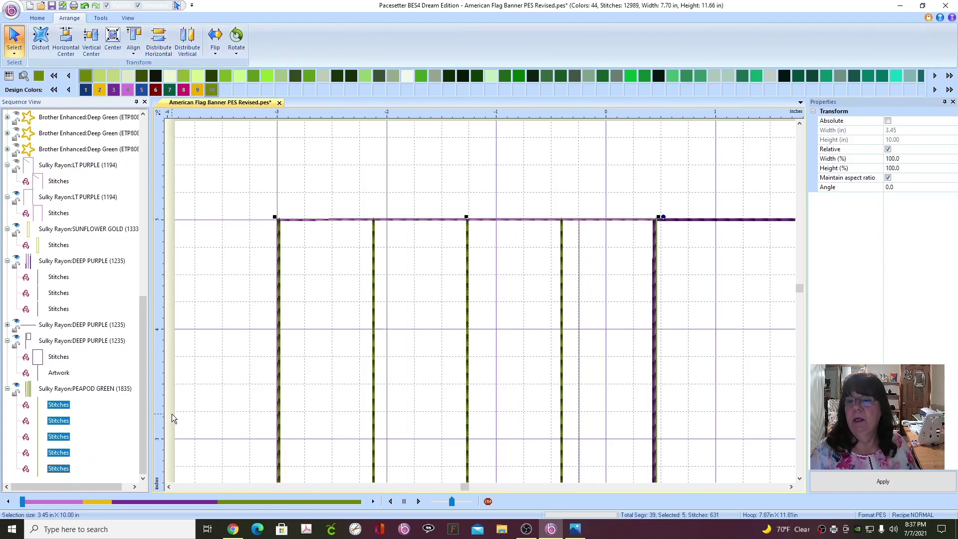
pyautogui.scroll(-2, 663, 414)
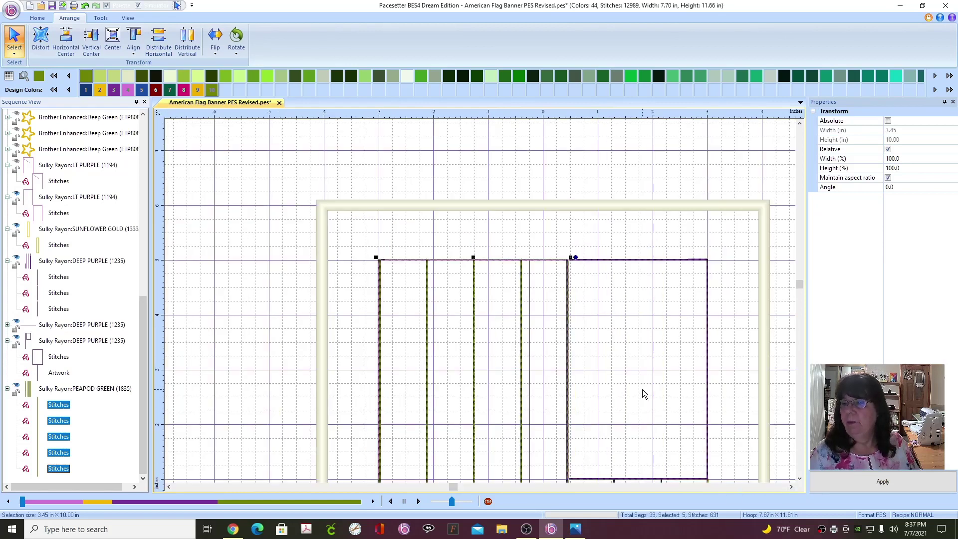
pyautogui.click(800, 478)
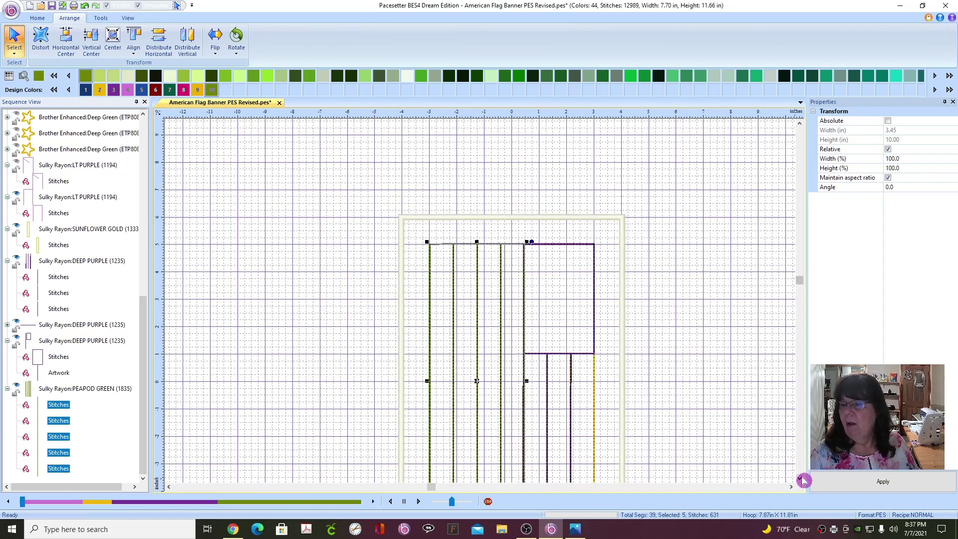
pyautogui.click(700, 354)
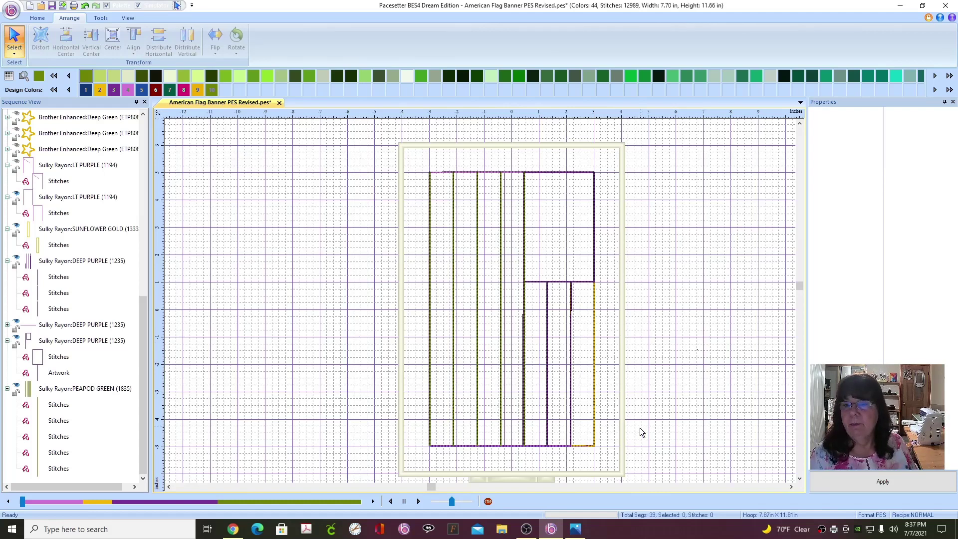
# - Look through the stitch sequence and check the finished banner photo in Photos, returning to the flag design
pyautogui.click(487, 502)
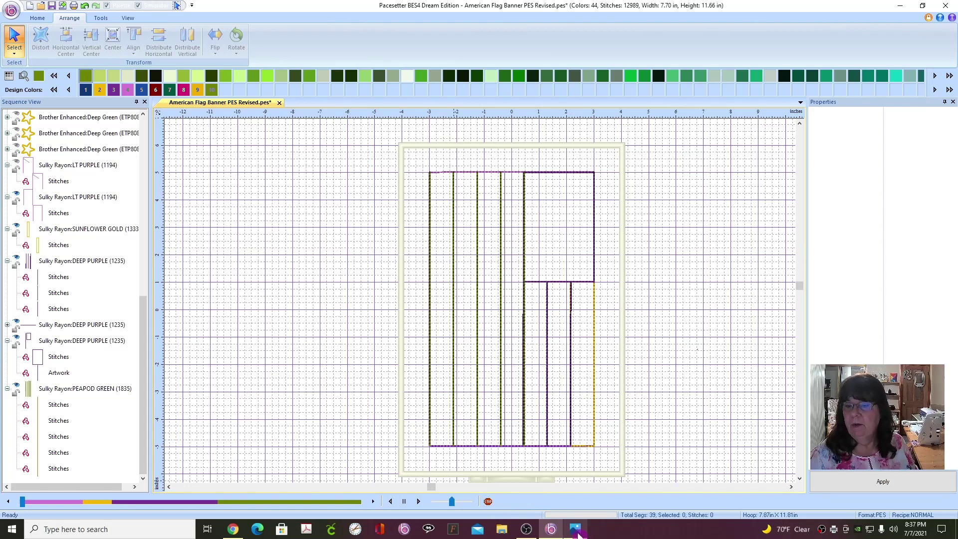
pyautogui.click(101, 260)
pyautogui.scroll(4, 104, 262)
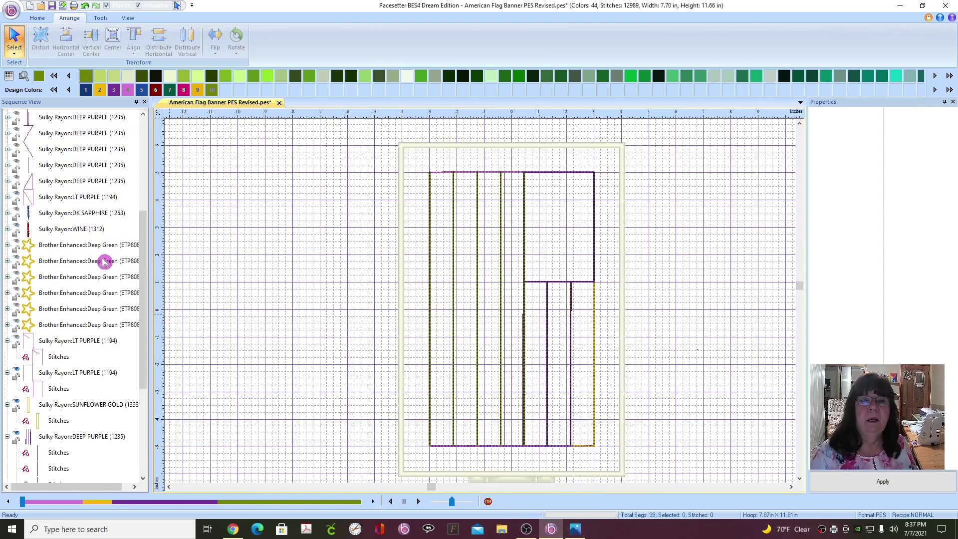
pyautogui.scroll(4, 104, 262)
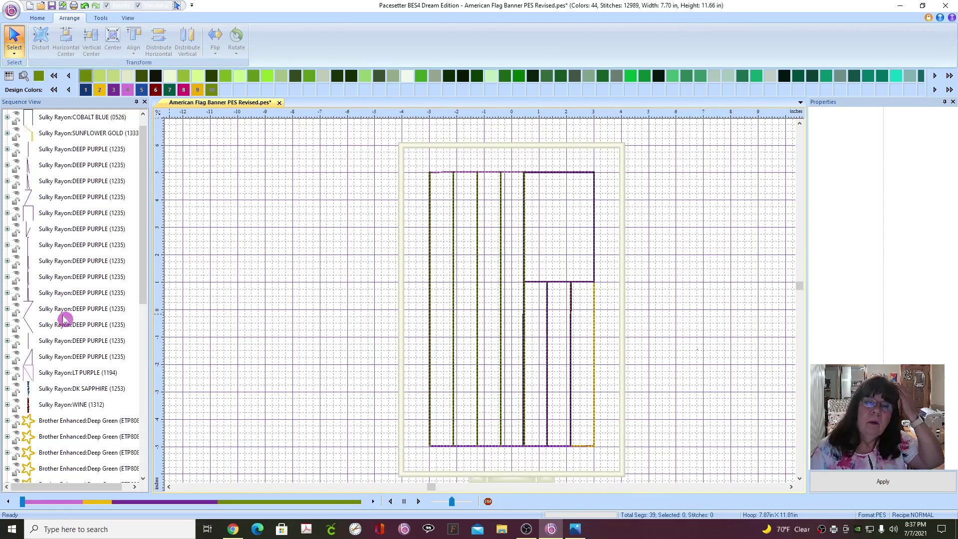
pyautogui.click(576, 530)
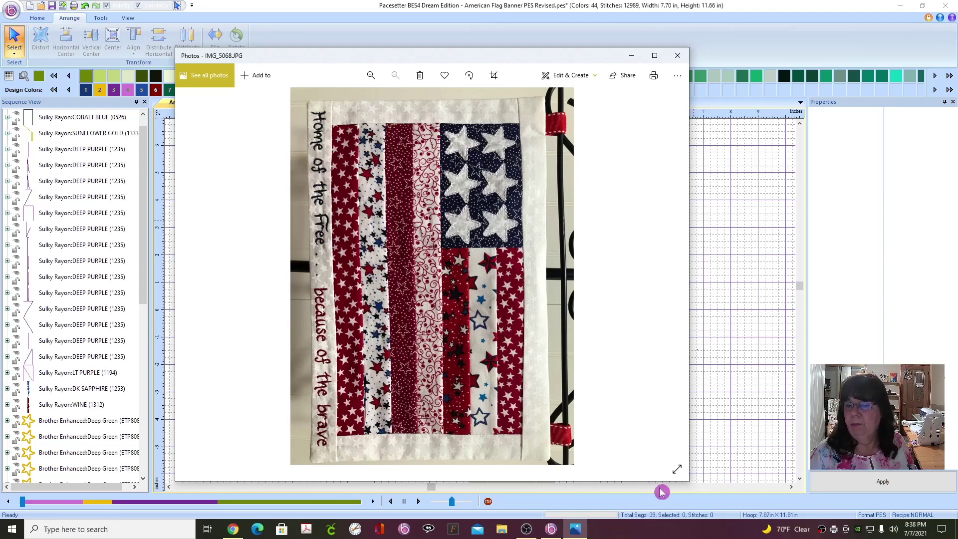
pyautogui.click(576, 531)
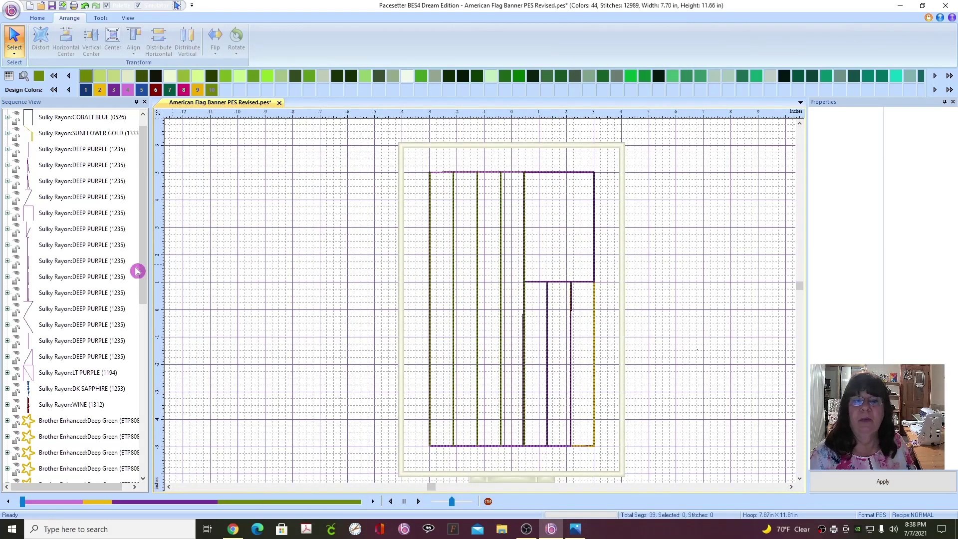
# - Draw a straight horizontal artwork line about 6.1 in long along the flag's upper edge, spanning just beyond both corners
pyautogui.click(45, 18)
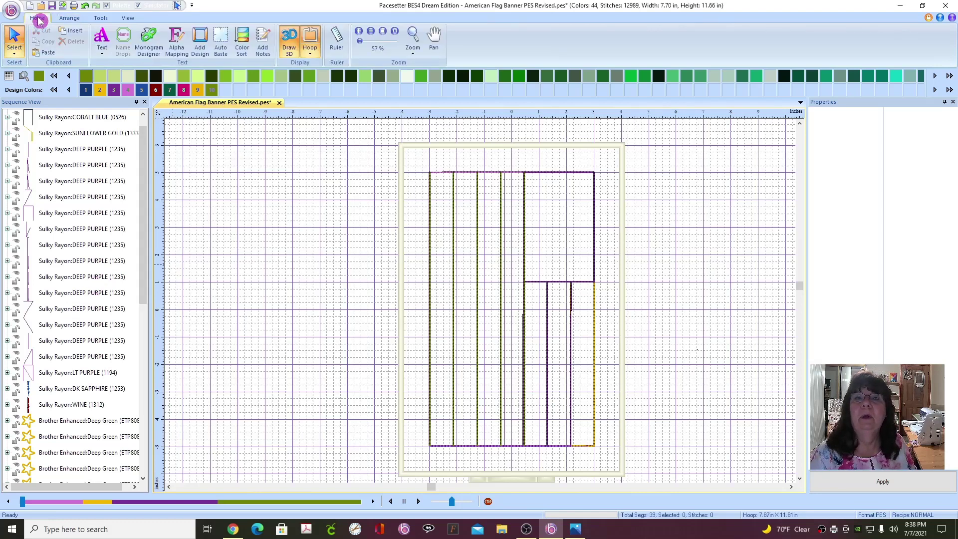
pyautogui.click(101, 18)
pyautogui.click(274, 40)
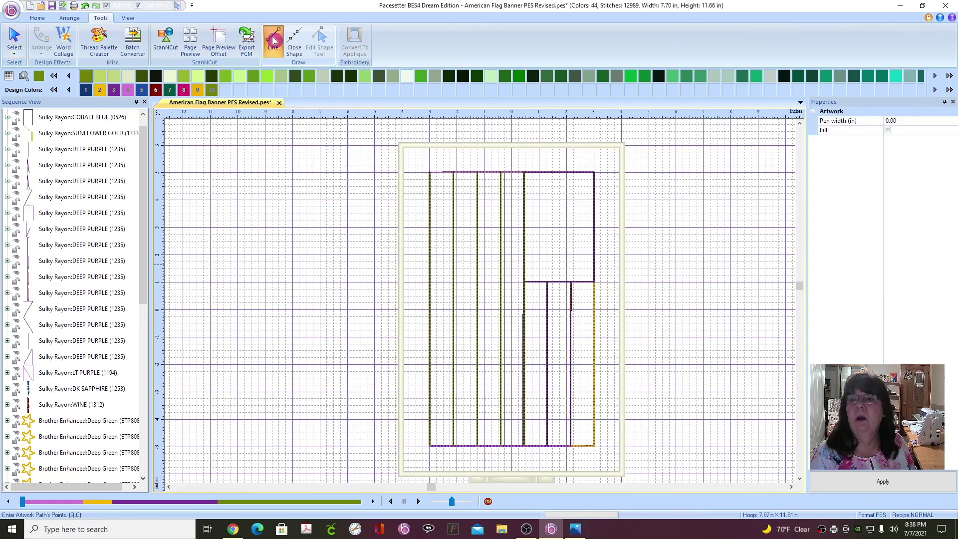
pyautogui.click(800, 123)
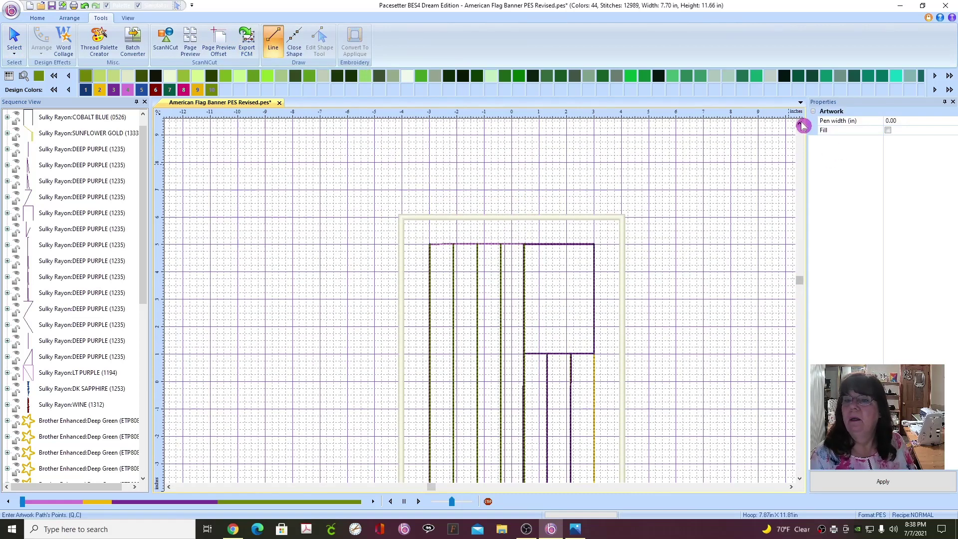
pyautogui.scroll(3, 642, 293)
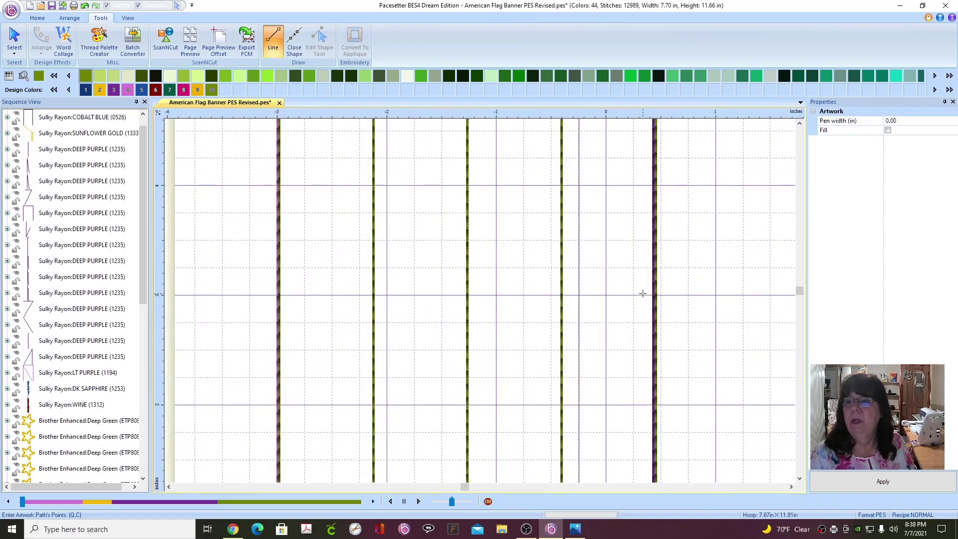
pyautogui.click(170, 487)
pyautogui.click(170, 487)
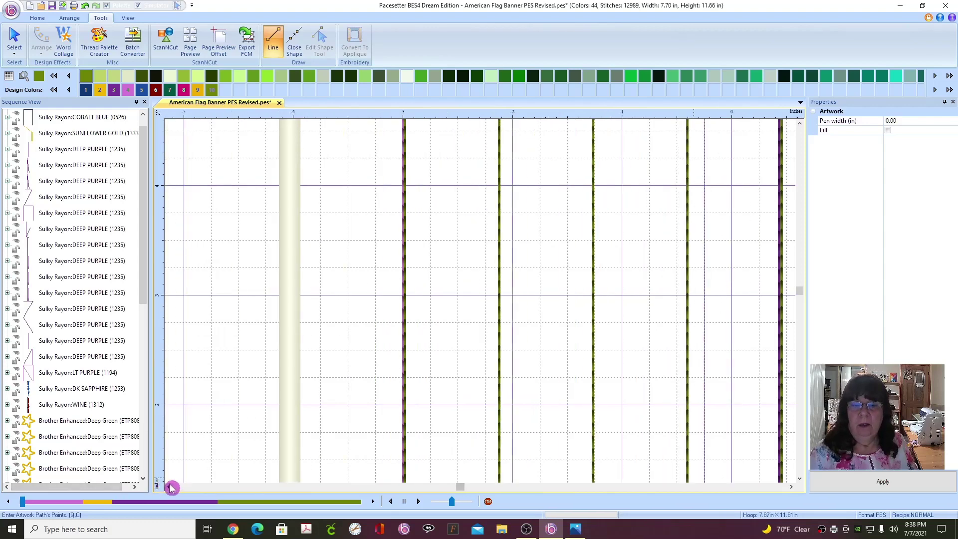
pyautogui.click(170, 487)
pyautogui.click(801, 125)
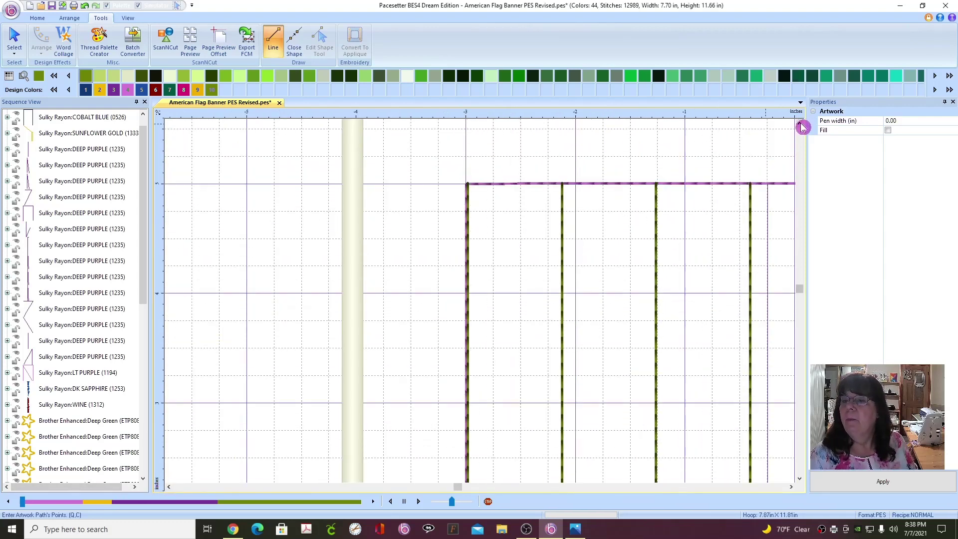
pyautogui.click(801, 125)
pyautogui.click(793, 488)
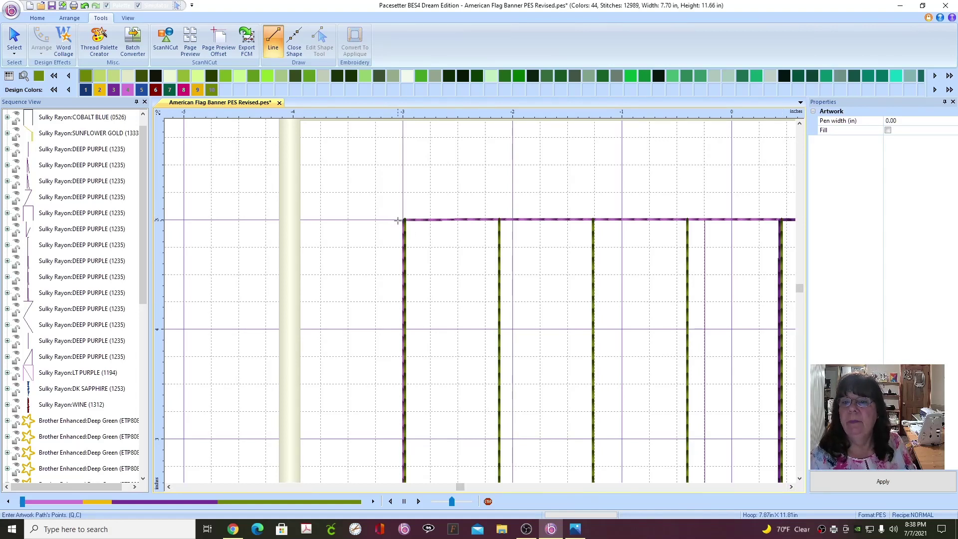
pyautogui.click(793, 488)
pyautogui.click(794, 488)
pyautogui.click(794, 488)
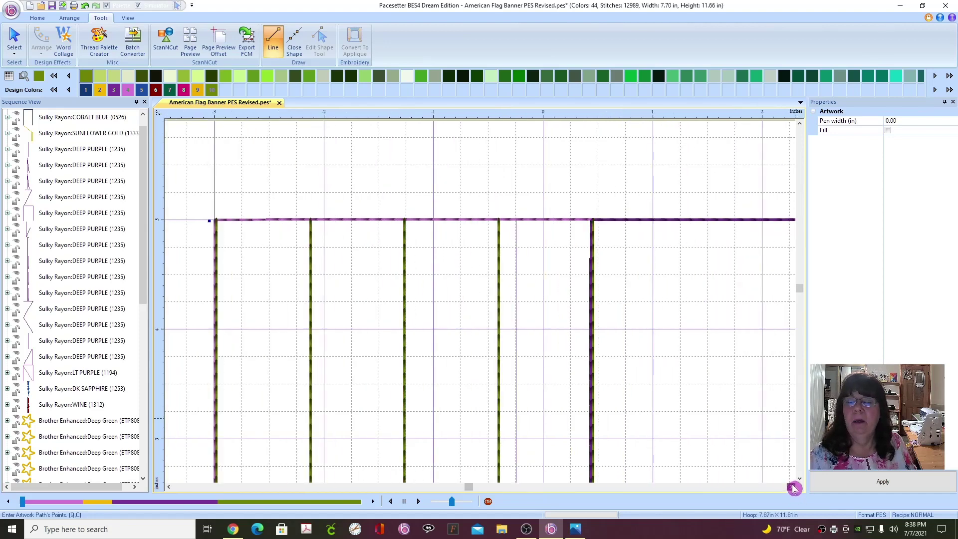
pyautogui.click(793, 488)
pyautogui.click(794, 488)
pyautogui.click(794, 487)
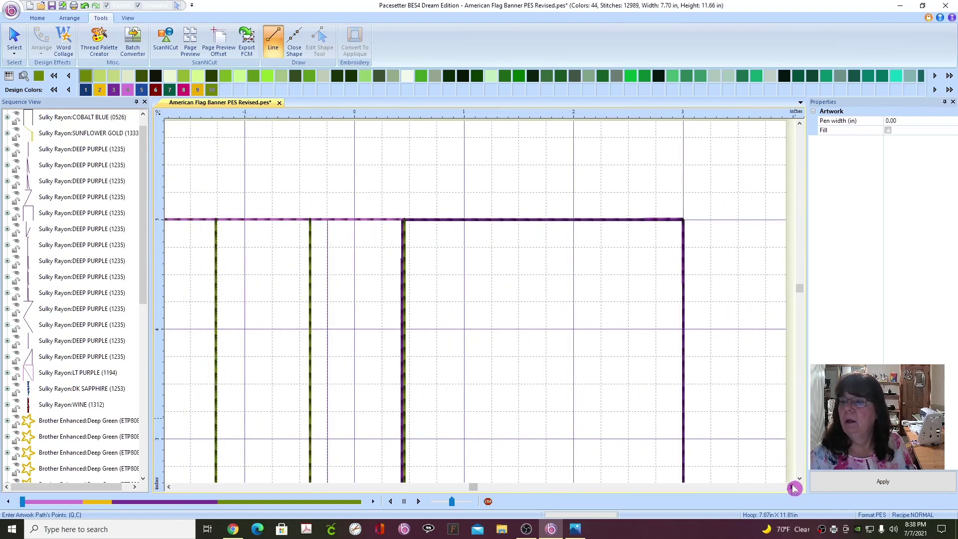
pyautogui.click(688, 220)
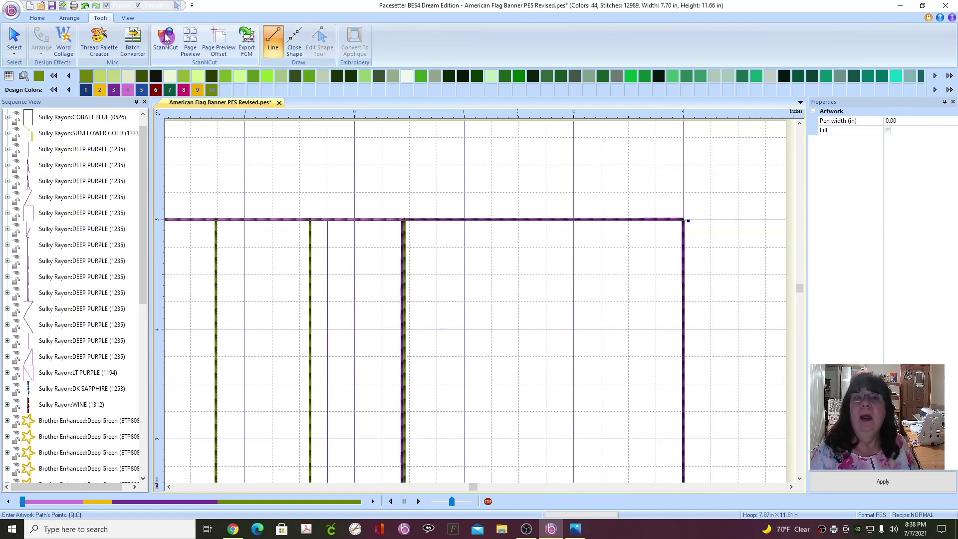
pyautogui.click(14, 37)
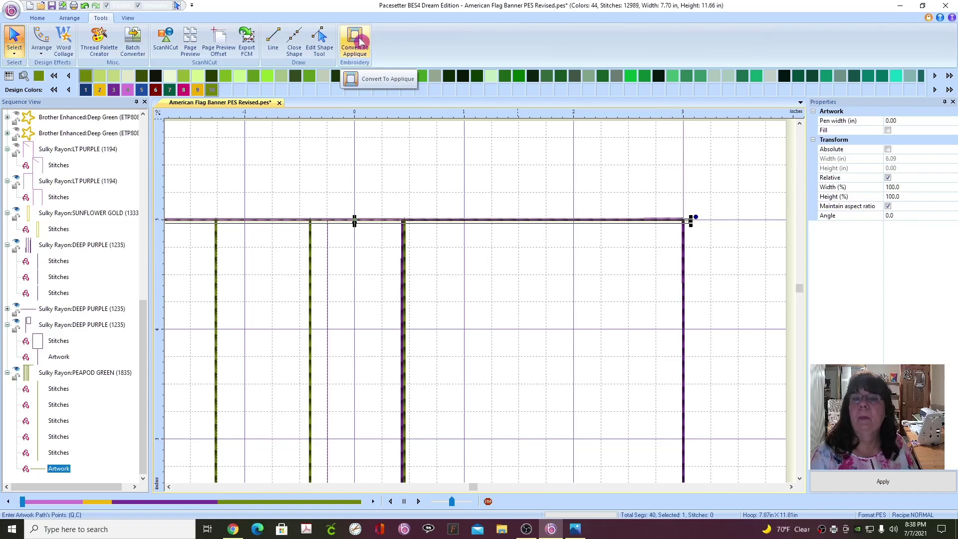
# - Convert the upper-edge artwork line to appliqué and set its appliqué type to Run
pyautogui.click(362, 41)
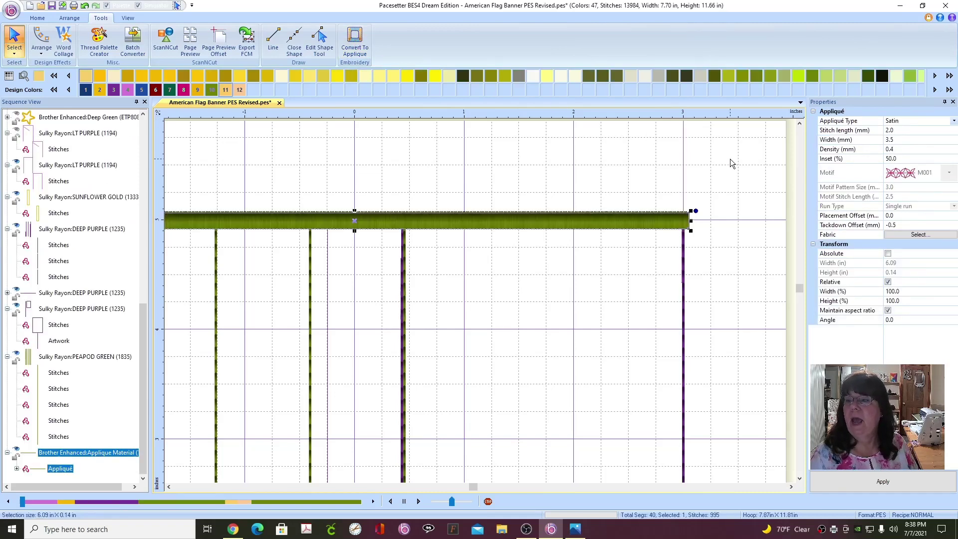
pyautogui.click(953, 121)
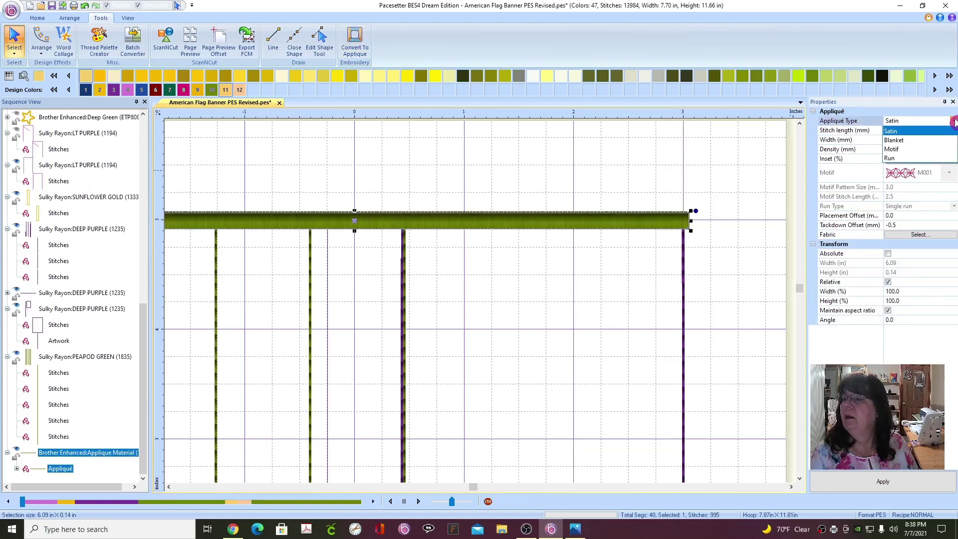
pyautogui.click(898, 159)
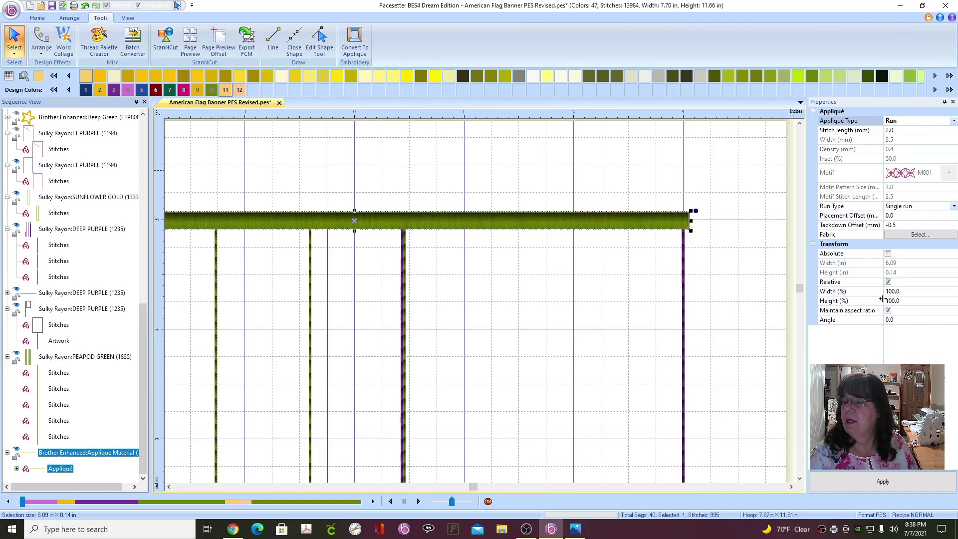
pyautogui.click(885, 483)
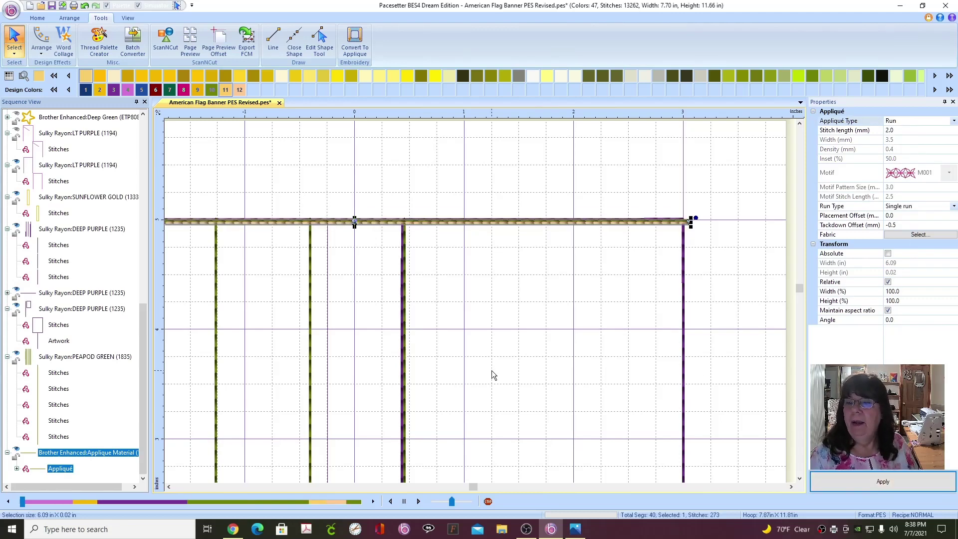
# - Preserve the upper-edge appliqué as stitches and select its Applique Material segment
pyautogui.scroll(2, 491, 371)
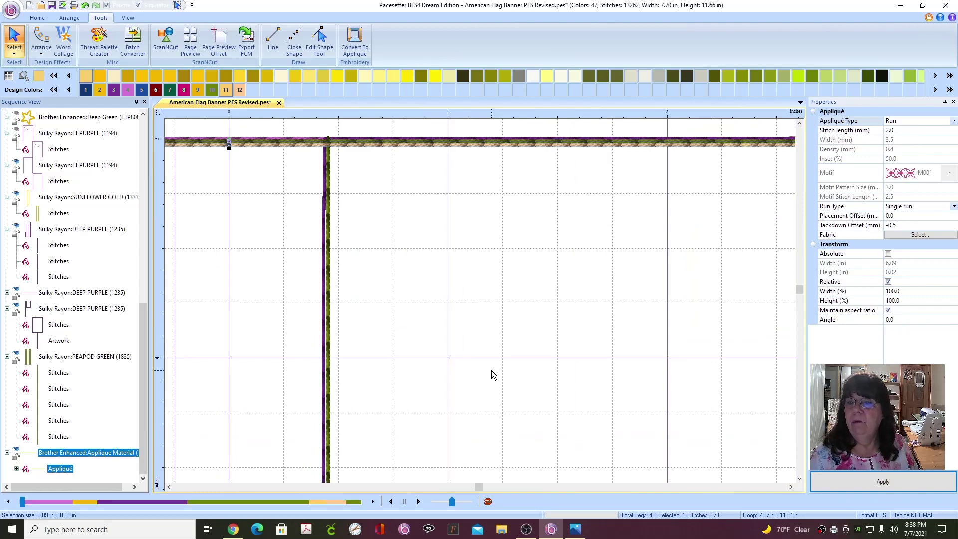
pyautogui.click(79, 455)
pyautogui.rightClick(79, 455)
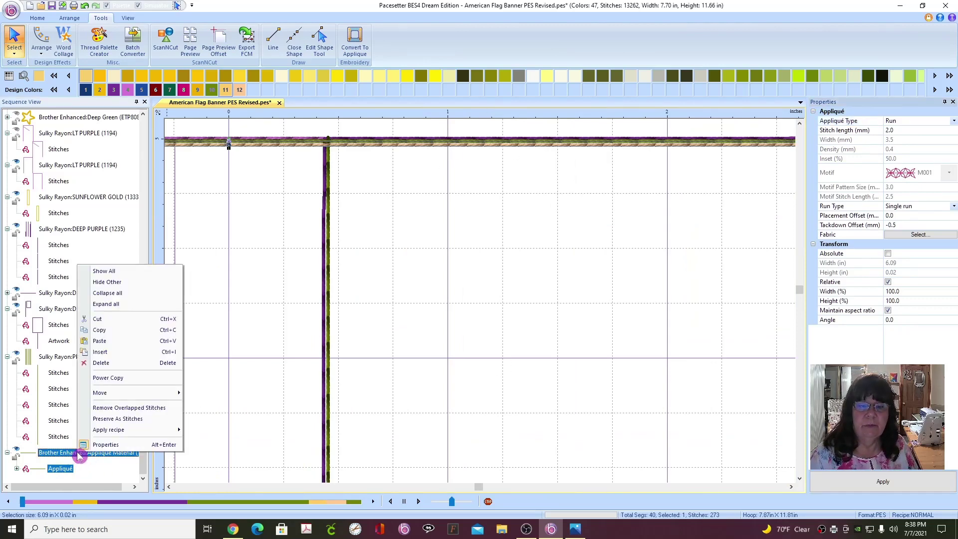
pyautogui.click(112, 422)
pyautogui.scroll(-1, 104, 452)
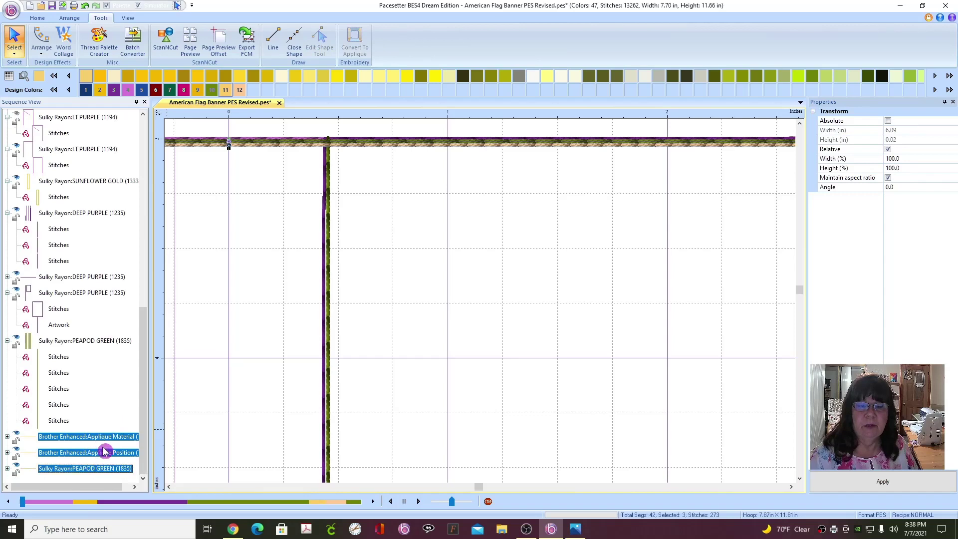
pyautogui.click(105, 437)
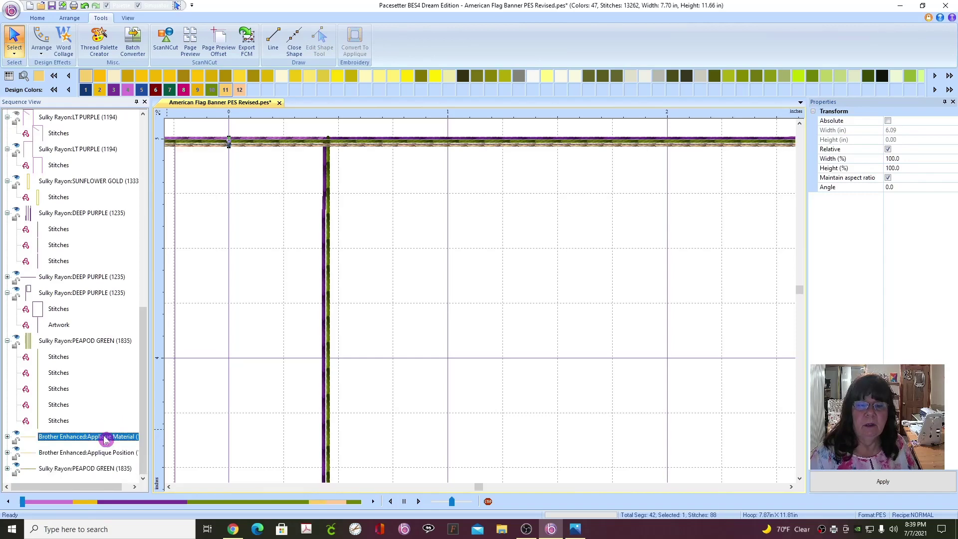
# - Delete the upper-edge line's Applique Material and Applique Position segments, keeping only its Peapod Green stitches
pyautogui.rightClick(104, 438)
pyautogui.click(128, 358)
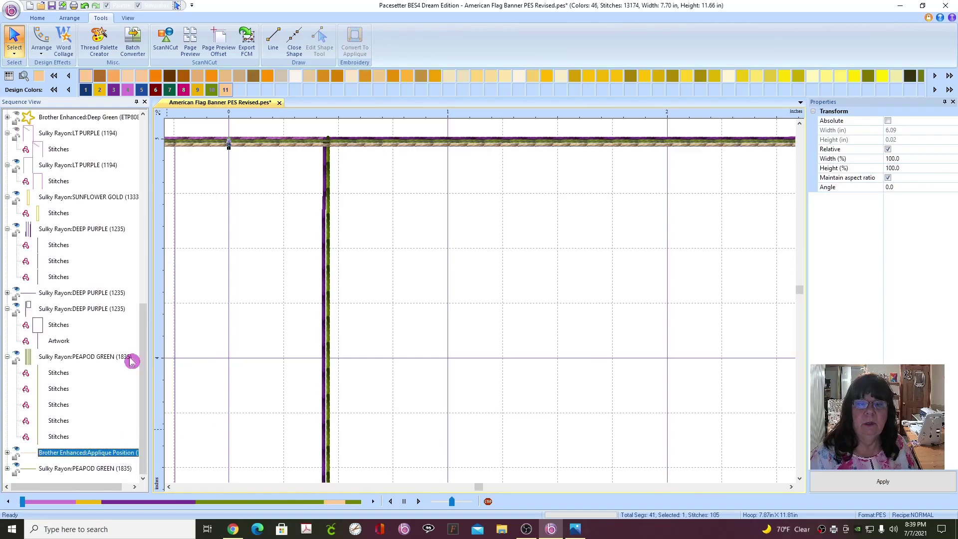
pyautogui.rightClick(96, 456)
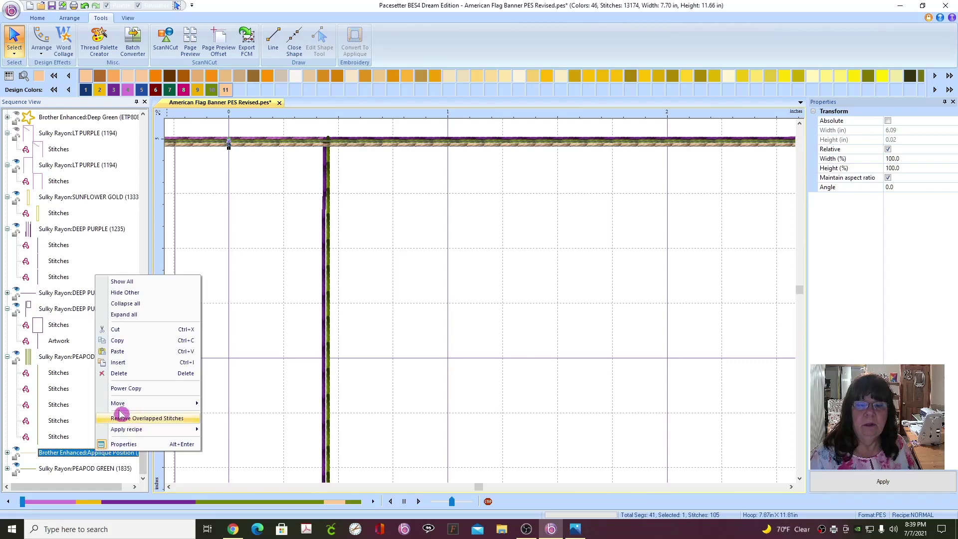
pyautogui.click(128, 378)
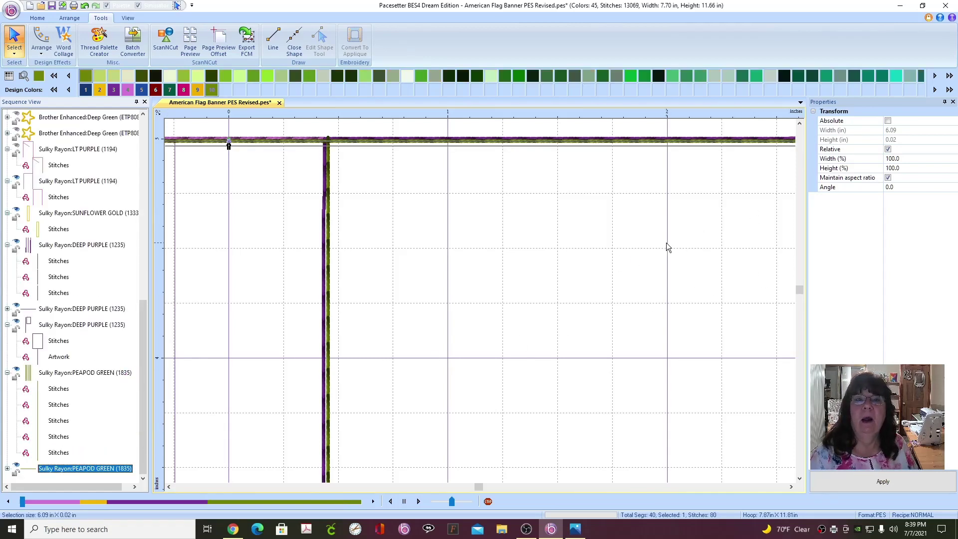
# - Nudge the green upper-edge stitch line up onto the existing purple outline stitching along the flag's upper edge
pyautogui.click(799, 124)
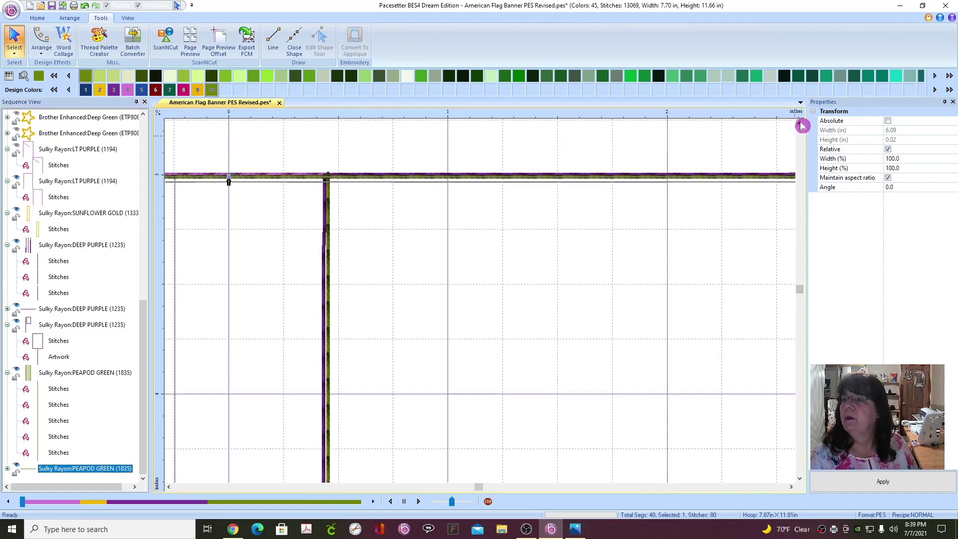
pyautogui.click(169, 488)
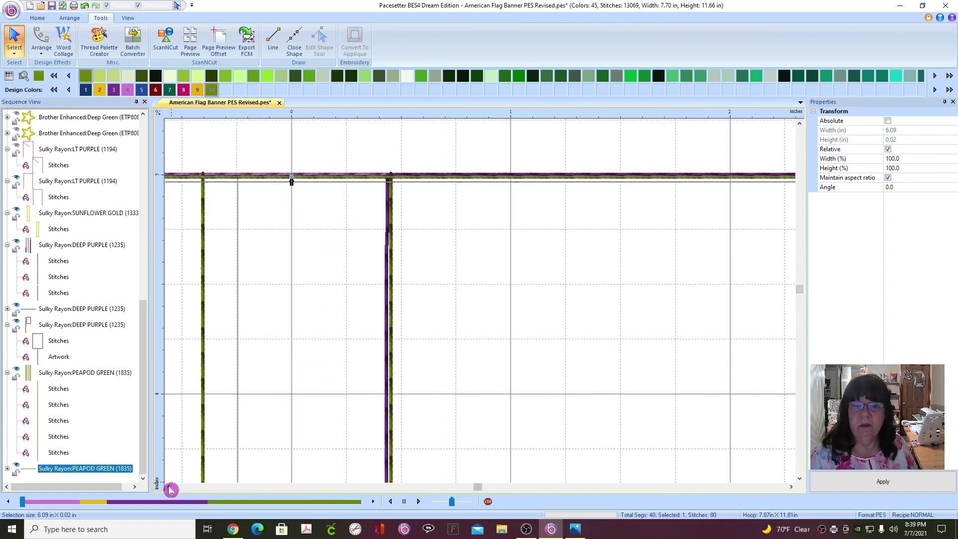
pyautogui.click(169, 487)
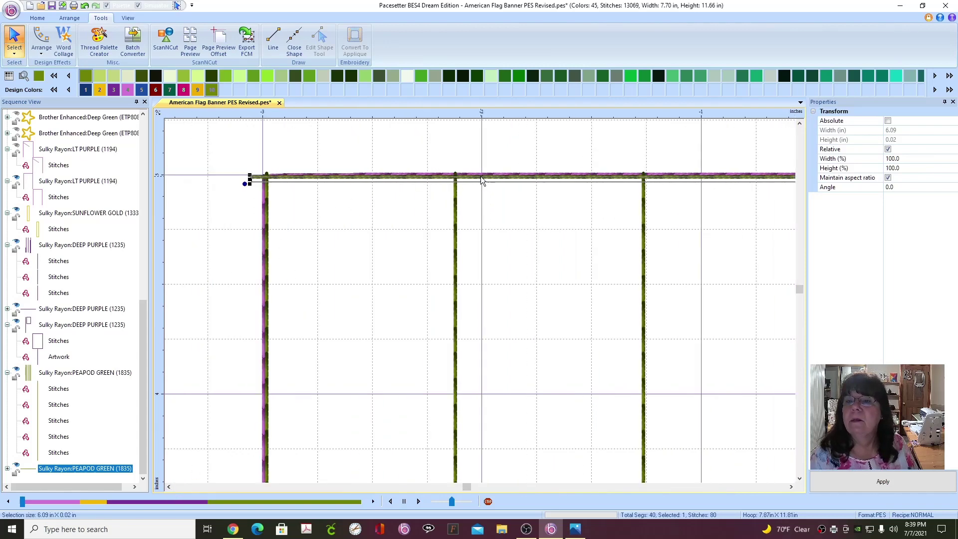
pyautogui.moveTo(484, 179); pyautogui.dragTo(483, 179)
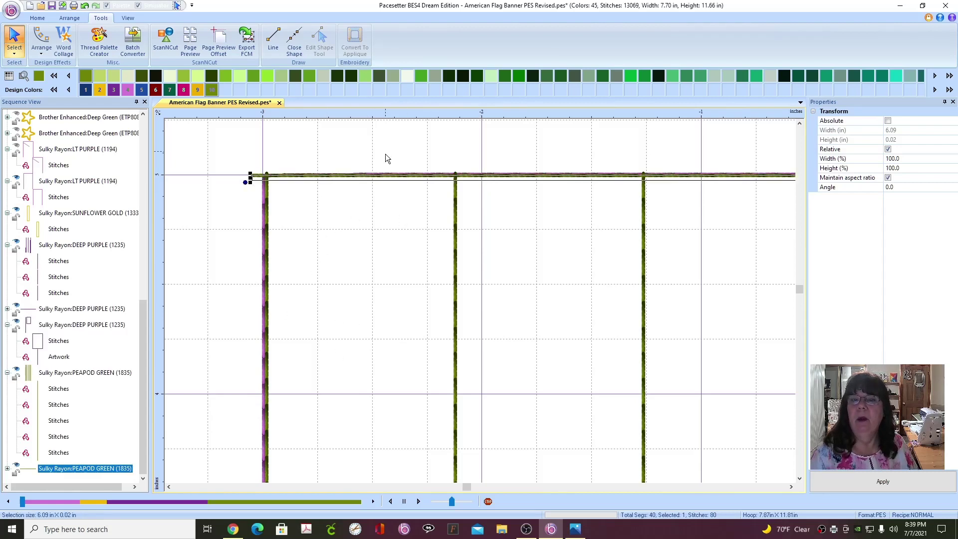
# - Duplicate the green upper-edge stitch line and move the copy down to the flag's lower edge
pyautogui.rightClick(391, 178)
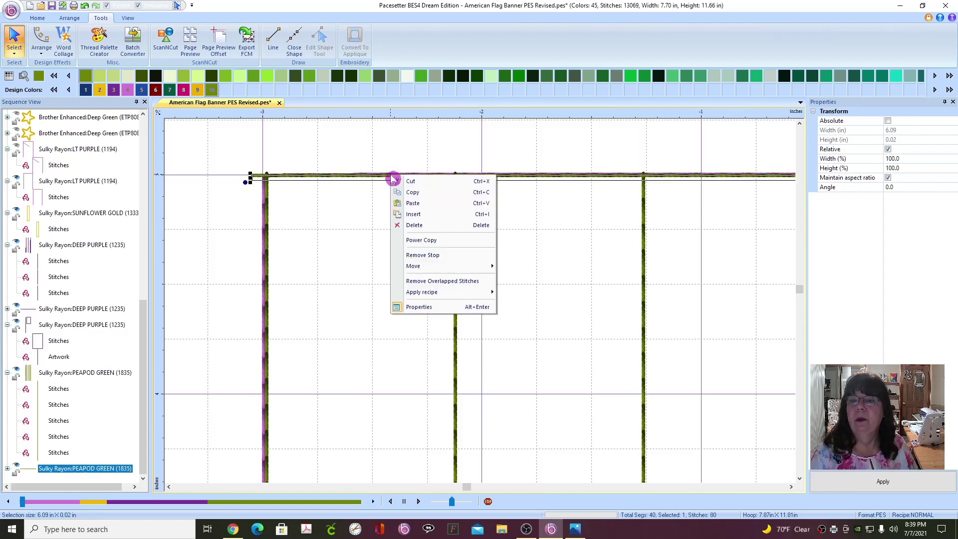
pyautogui.click(418, 196)
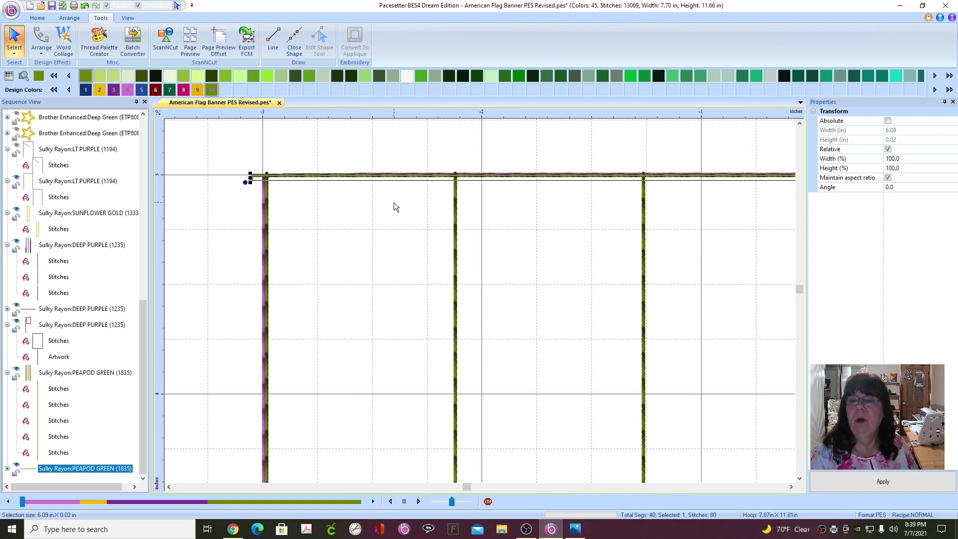
pyautogui.rightClick(393, 203)
pyautogui.click(418, 231)
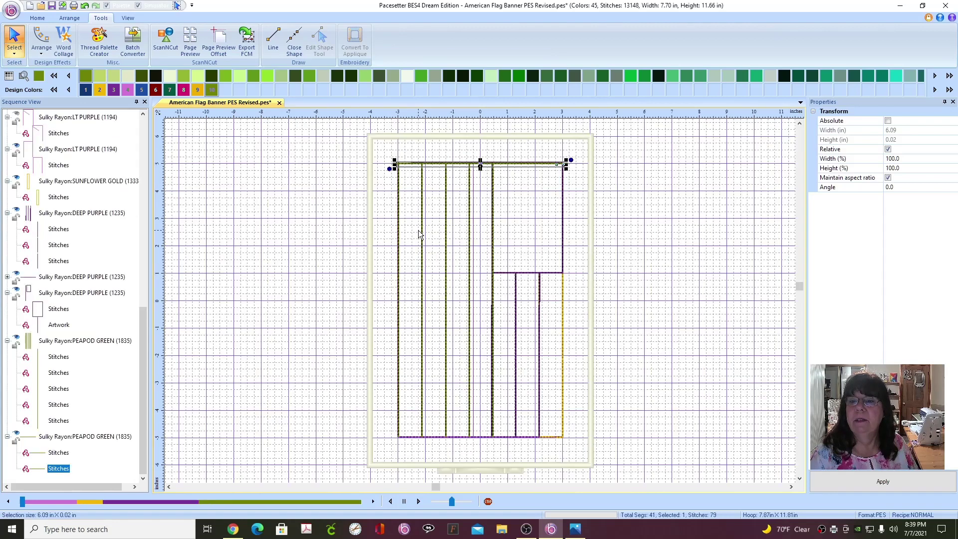
pyautogui.moveTo(514, 167); pyautogui.dragTo(512, 439)
# - Align the copied green stitch line vertically over the existing purple outline stitching along the flag's lower edge
pyautogui.scroll(2, 662, 419)
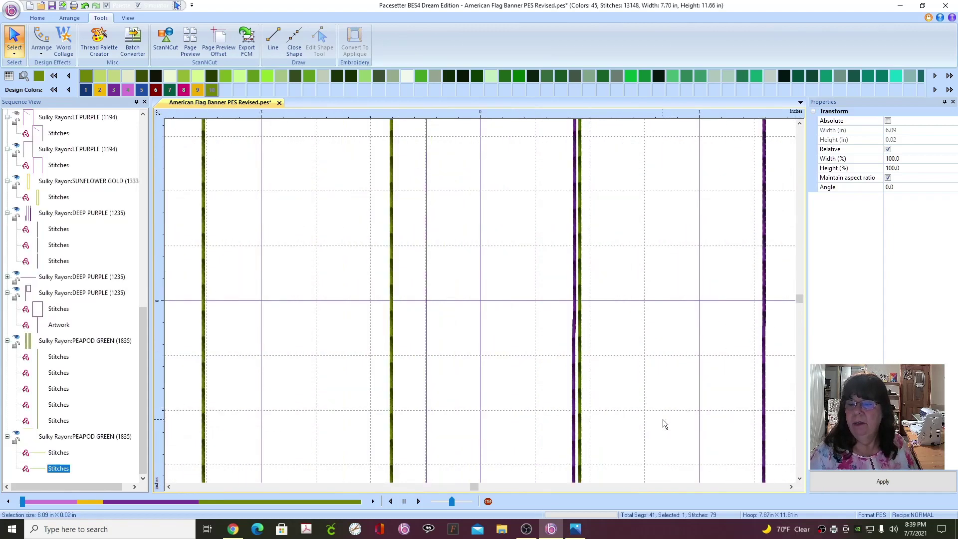
pyautogui.click(800, 479)
pyautogui.click(800, 479)
pyautogui.click(800, 479)
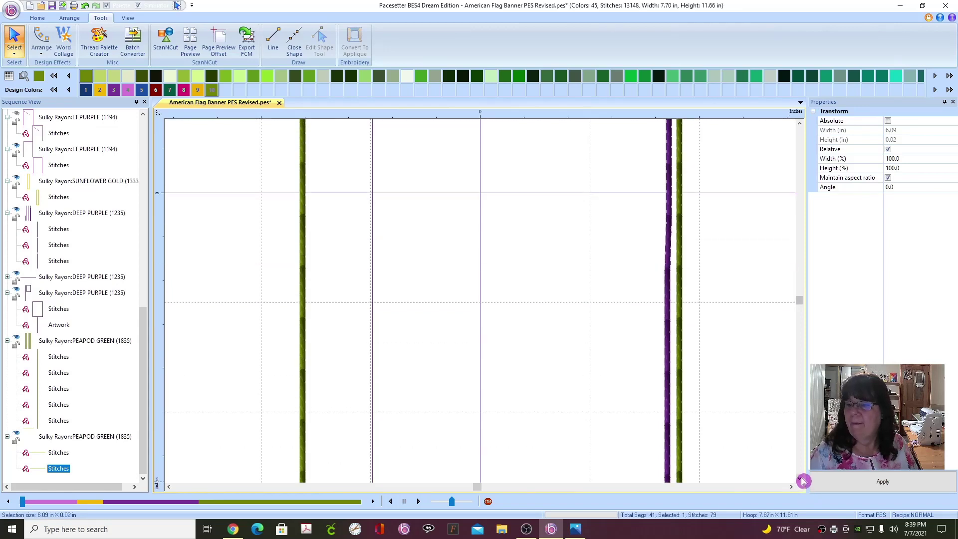
pyautogui.click(801, 479)
pyautogui.click(801, 479)
pyautogui.click(800, 478)
pyautogui.click(800, 478)
pyautogui.click(800, 478)
pyautogui.click(800, 479)
pyautogui.click(800, 479)
pyautogui.click(800, 479)
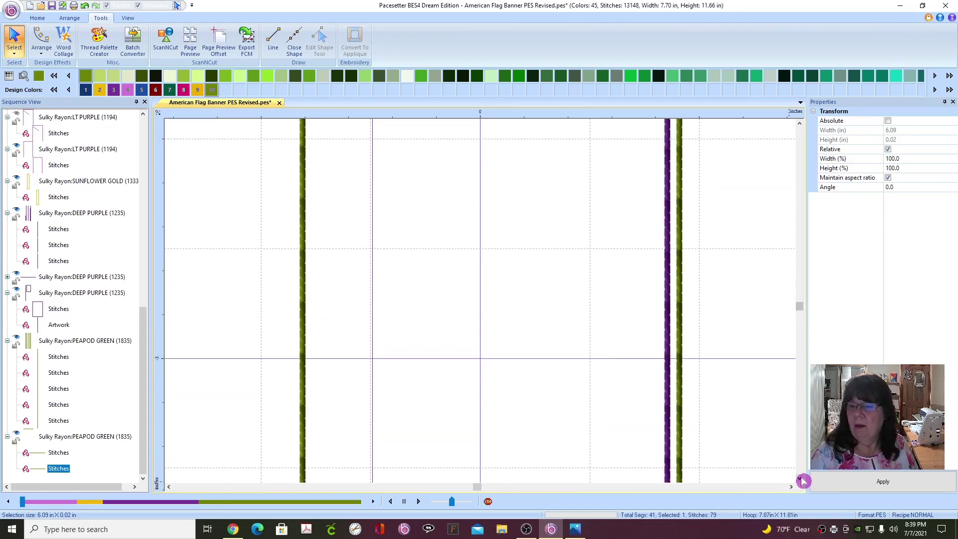
pyautogui.click(800, 478)
pyautogui.click(800, 478)
pyautogui.click(800, 479)
pyautogui.click(800, 479)
pyautogui.click(800, 478)
pyautogui.click(800, 479)
pyautogui.click(800, 479)
pyautogui.click(800, 479)
pyautogui.click(800, 479)
pyautogui.click(800, 479)
pyautogui.click(800, 479)
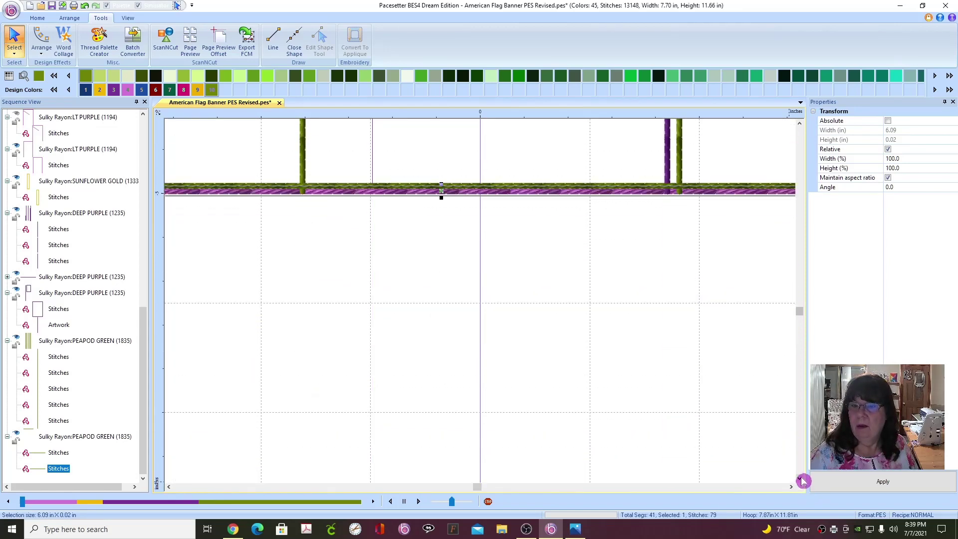
pyautogui.press('Escape')
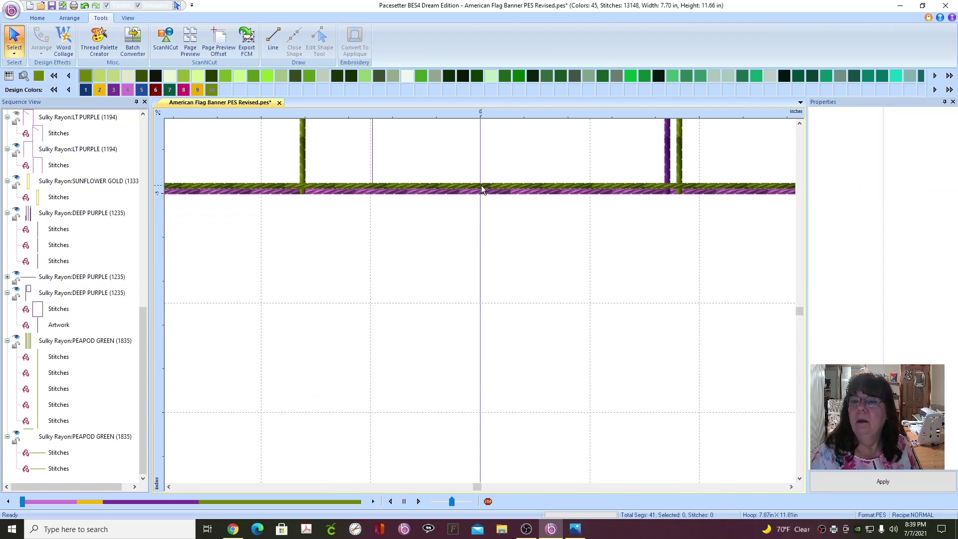
pyautogui.click(58, 468)
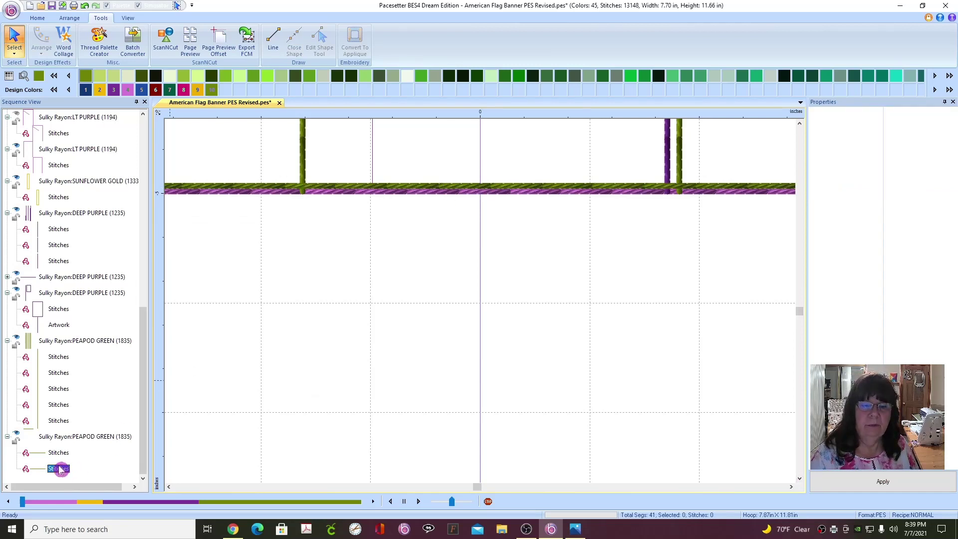
pyautogui.moveTo(550, 190); pyautogui.dragTo(551, 192)
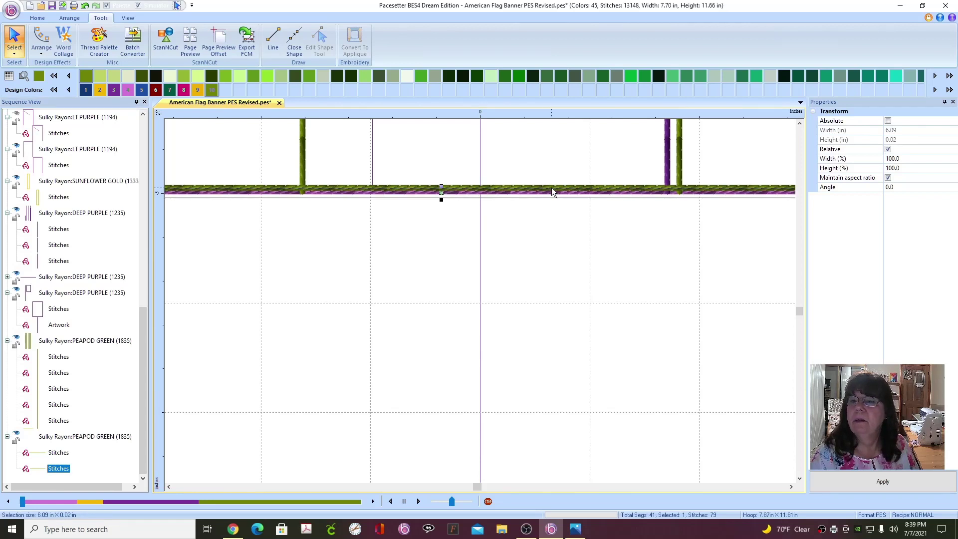
pyautogui.press('Escape')
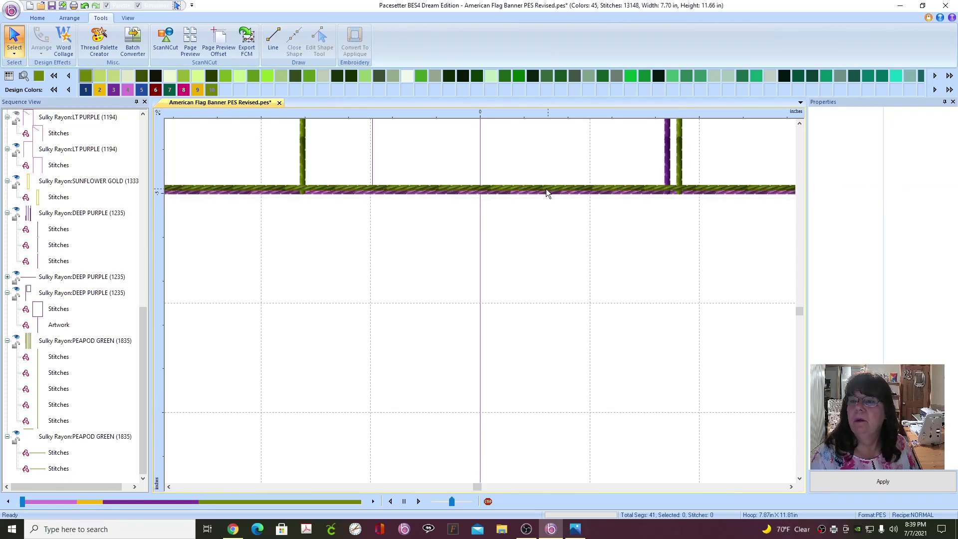
pyautogui.click(59, 468)
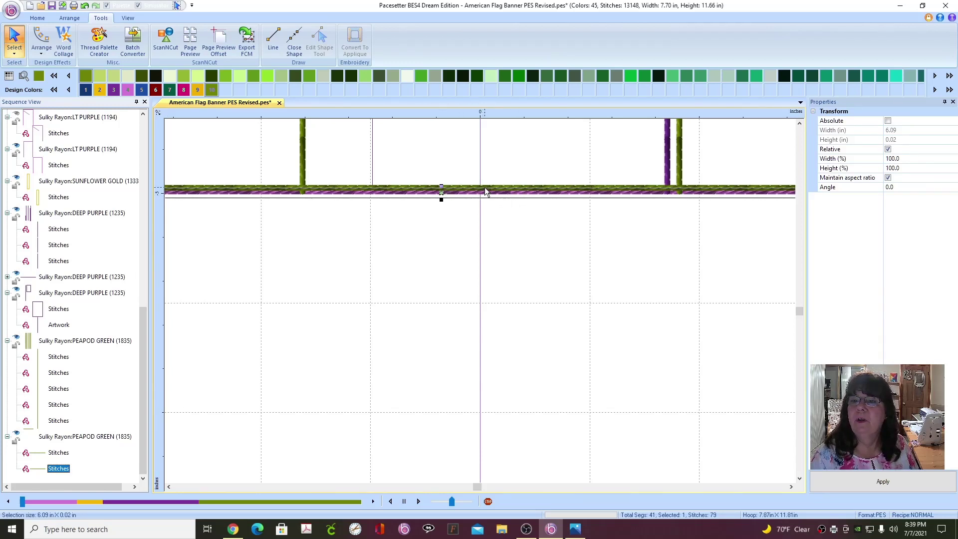
pyautogui.moveTo(497, 194); pyautogui.dragTo(497, 195)
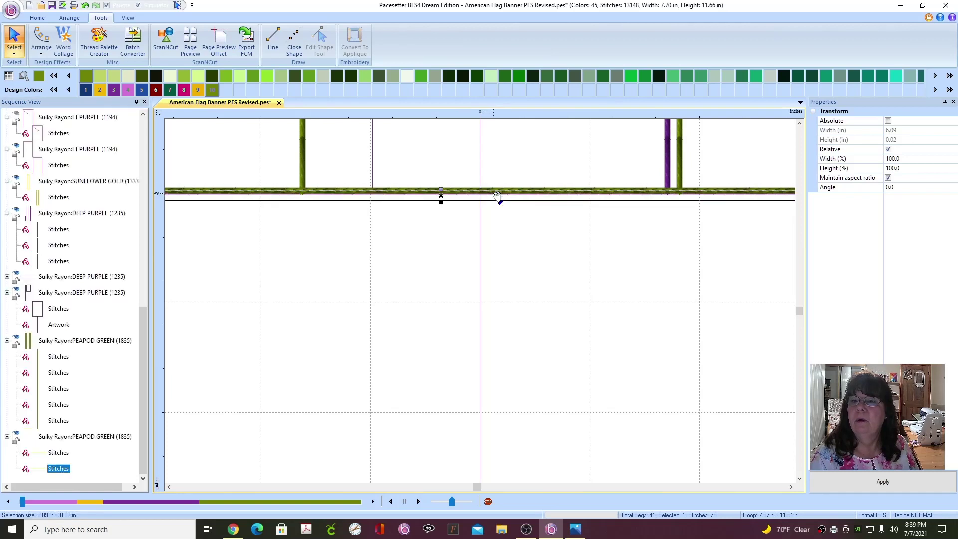
# - Shift the green lower-edge line sideways so its right end extends just beyond the flag's lower-right corner
pyautogui.click(791, 487)
pyautogui.click(792, 487)
pyautogui.click(792, 488)
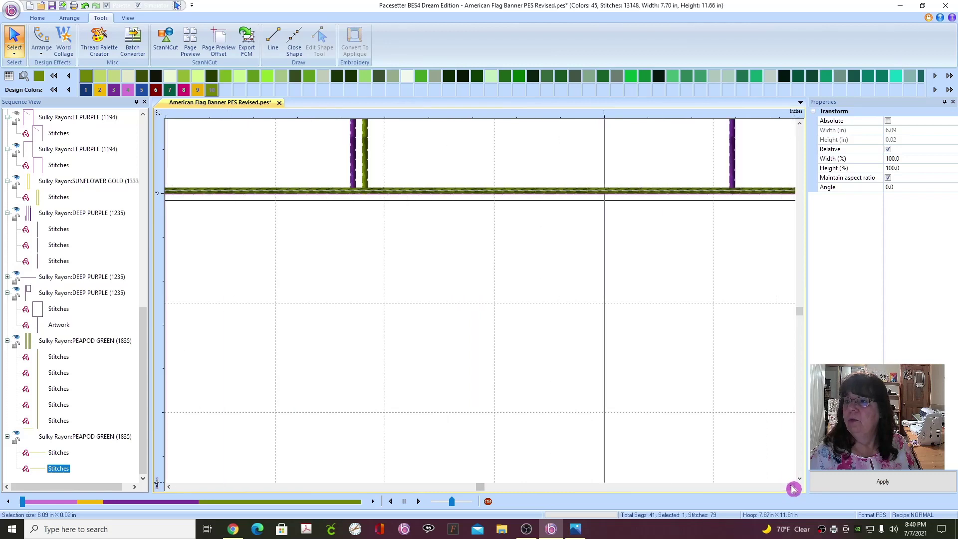
pyautogui.click(792, 487)
pyautogui.click(792, 488)
pyautogui.click(792, 488)
pyautogui.click(792, 488)
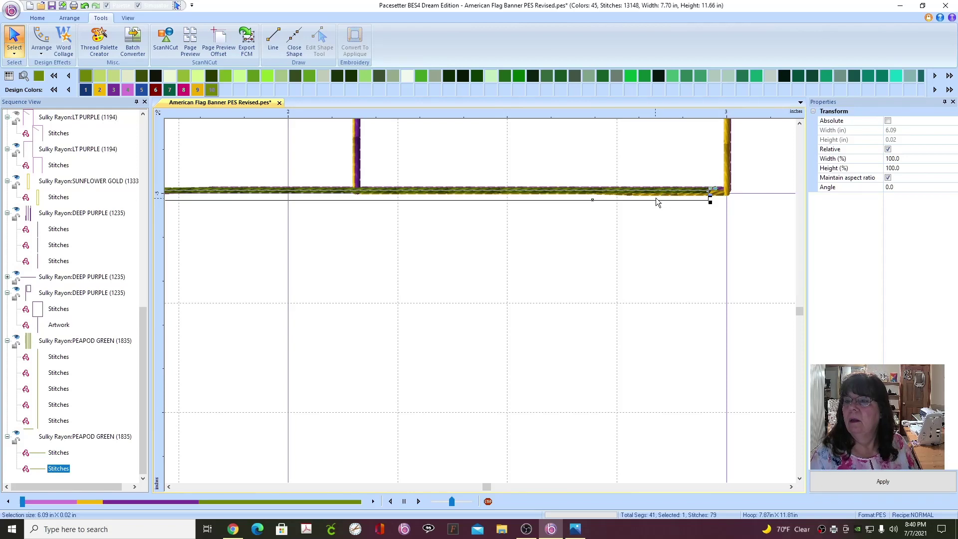
pyautogui.moveTo(663, 196); pyautogui.dragTo(693, 195)
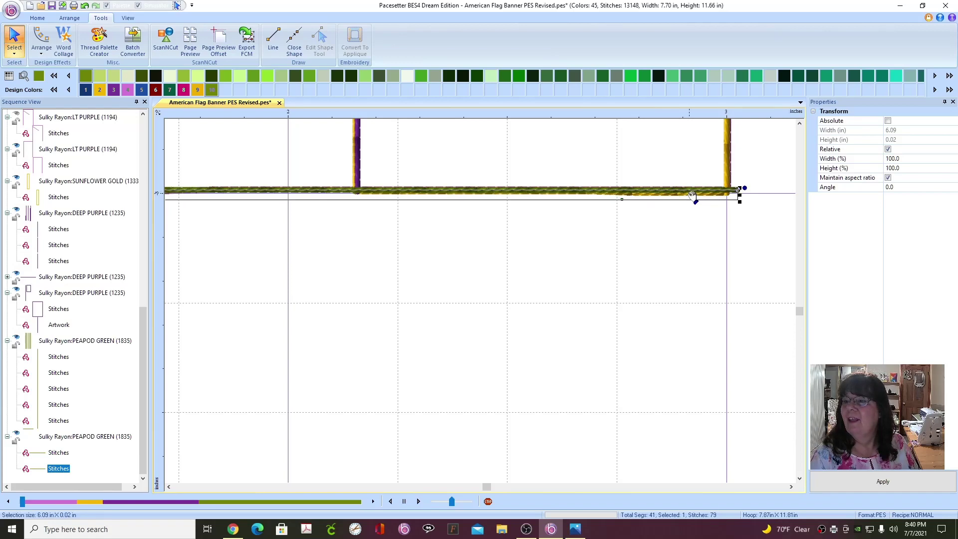
# - Nudge the green lower-edge line slightly to the right, leaving its left end just beyond the flag's lower-left corner
pyautogui.click(169, 487)
pyautogui.click(170, 487)
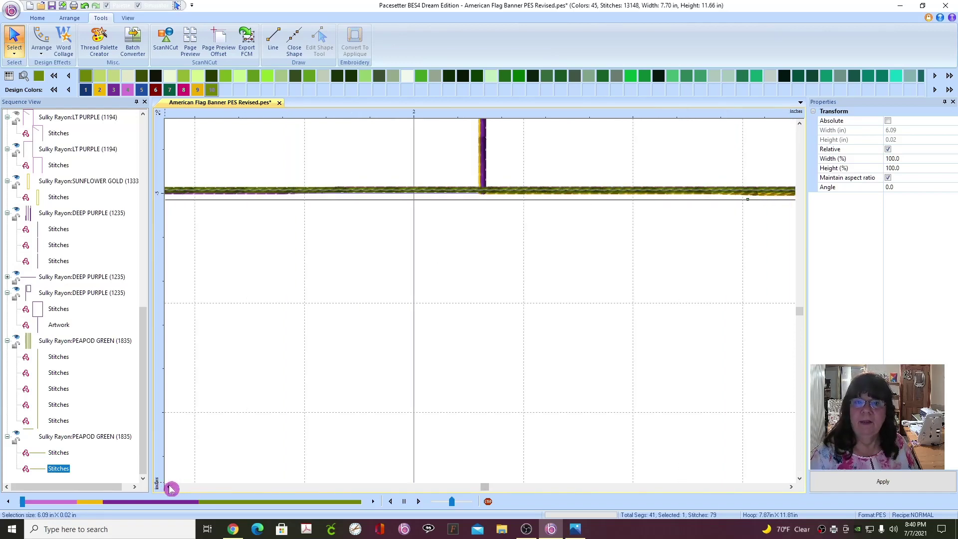
pyautogui.click(171, 487)
pyautogui.click(170, 487)
pyautogui.click(169, 487)
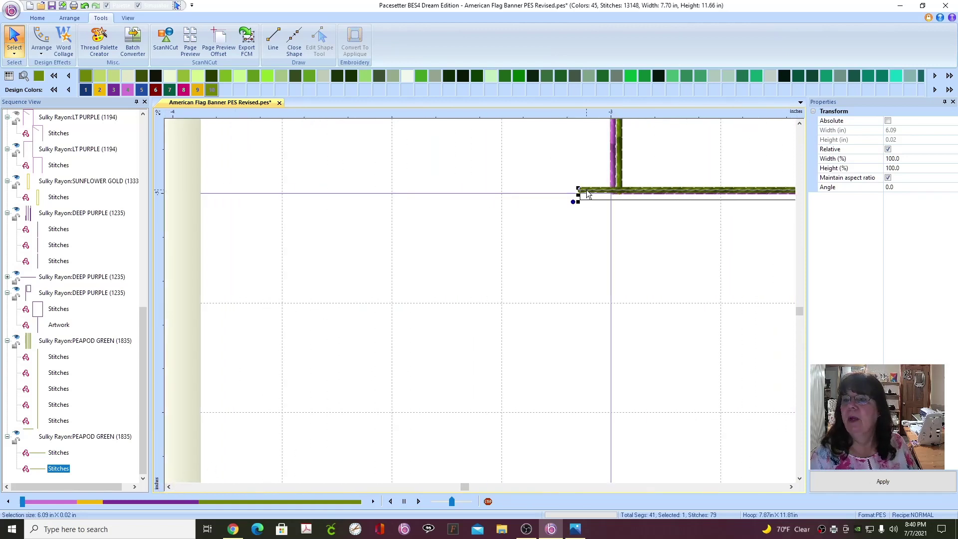
pyautogui.moveTo(583, 194); pyautogui.dragTo(588, 194)
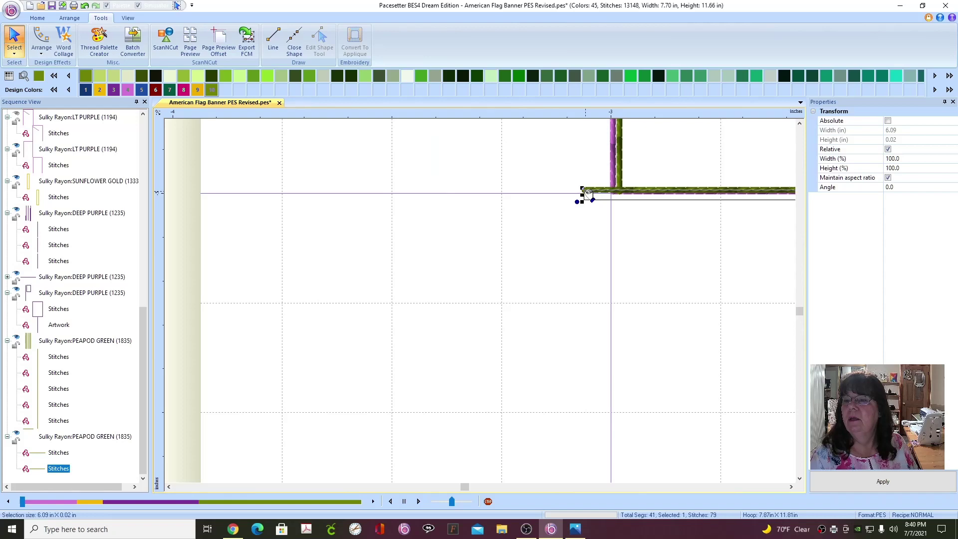
# - Move the leftmost vertical Peapod Green stitch line onto the purple outline stitching along the flag's left edge
pyautogui.click(791, 486)
pyautogui.click(791, 487)
pyautogui.click(794, 488)
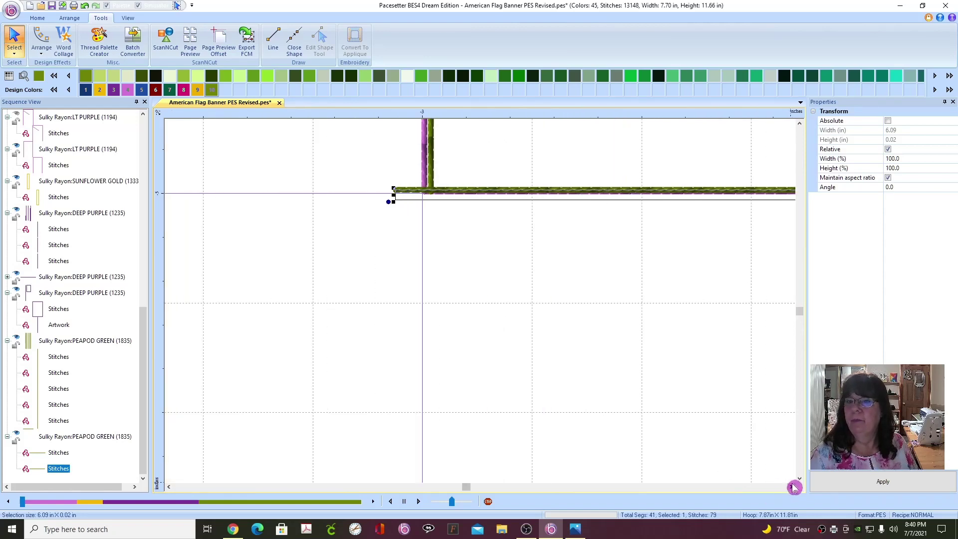
pyautogui.click(794, 487)
pyautogui.scroll(-2, 632, 410)
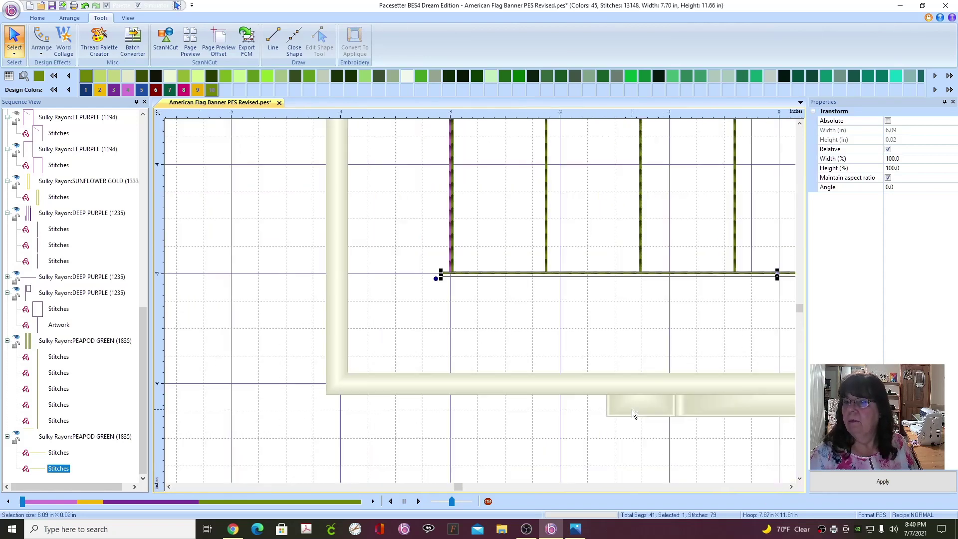
pyautogui.scroll(2, 632, 409)
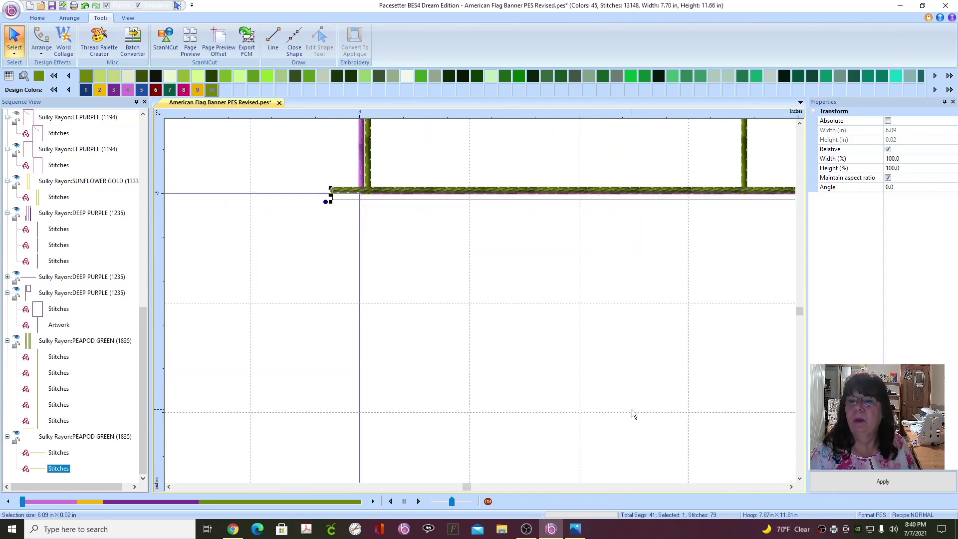
pyautogui.click(369, 154)
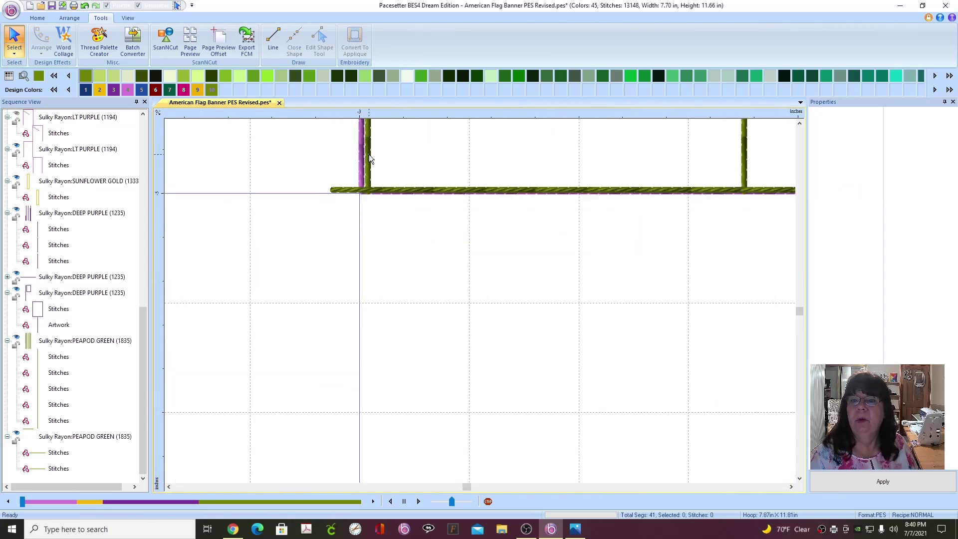
pyautogui.click(66, 422)
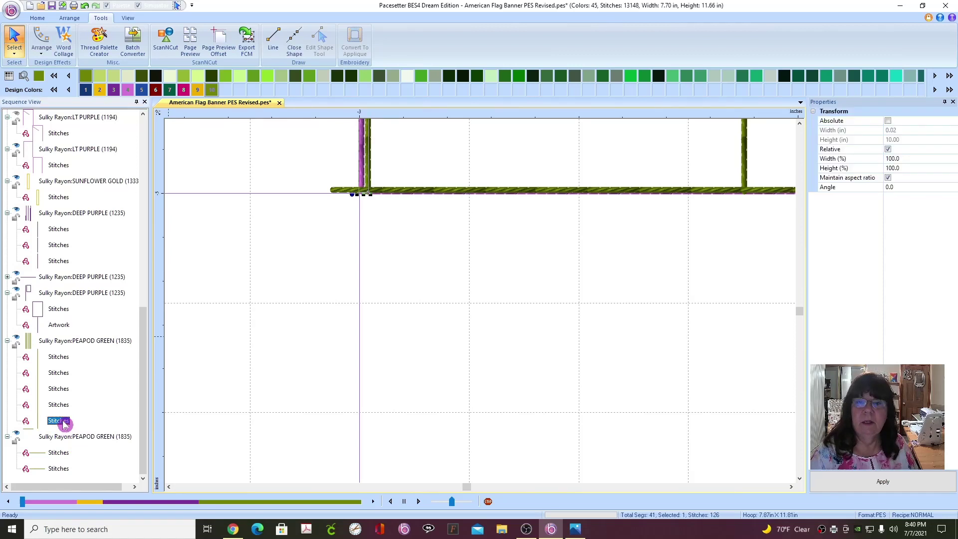
pyautogui.click(368, 162)
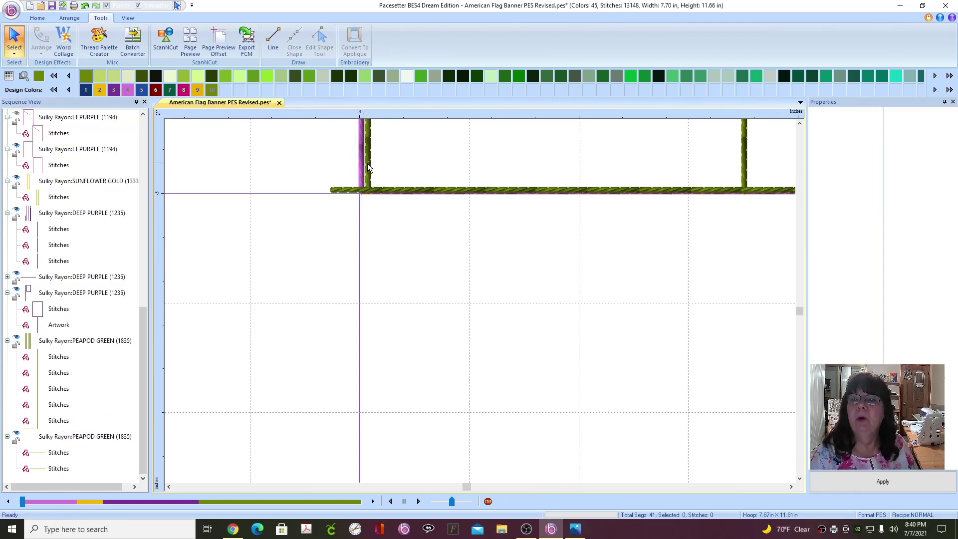
pyautogui.click(60, 420)
pyautogui.click(799, 125)
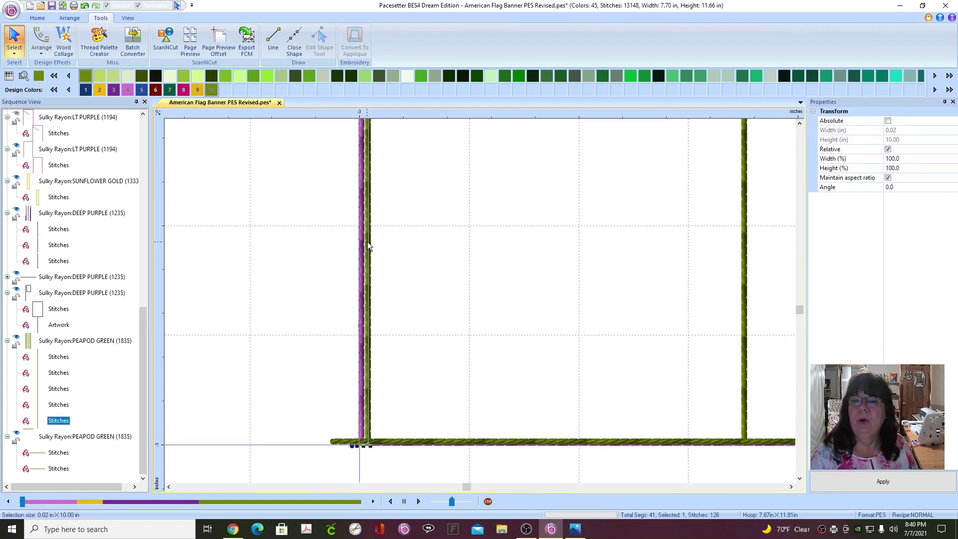
pyautogui.moveTo(369, 243); pyautogui.dragTo(363, 248)
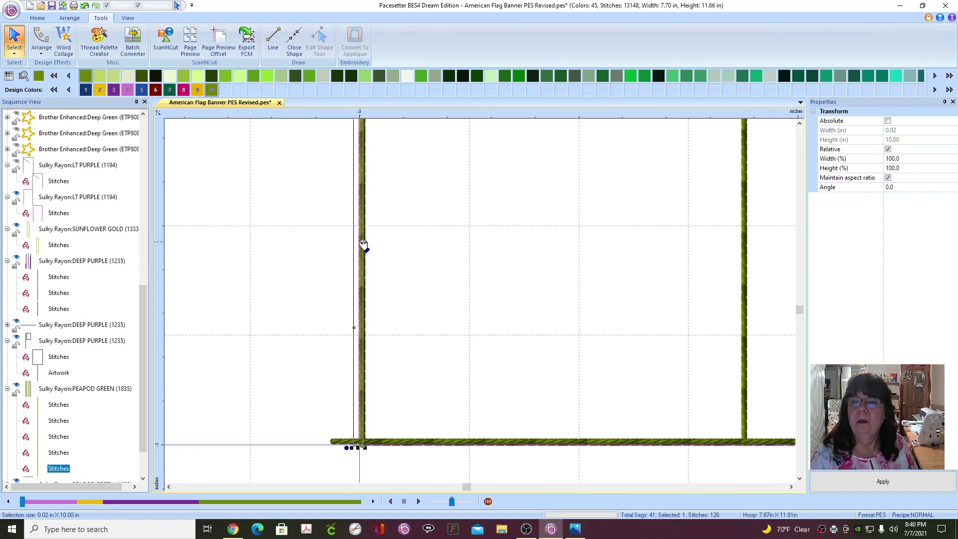
pyautogui.click(791, 486)
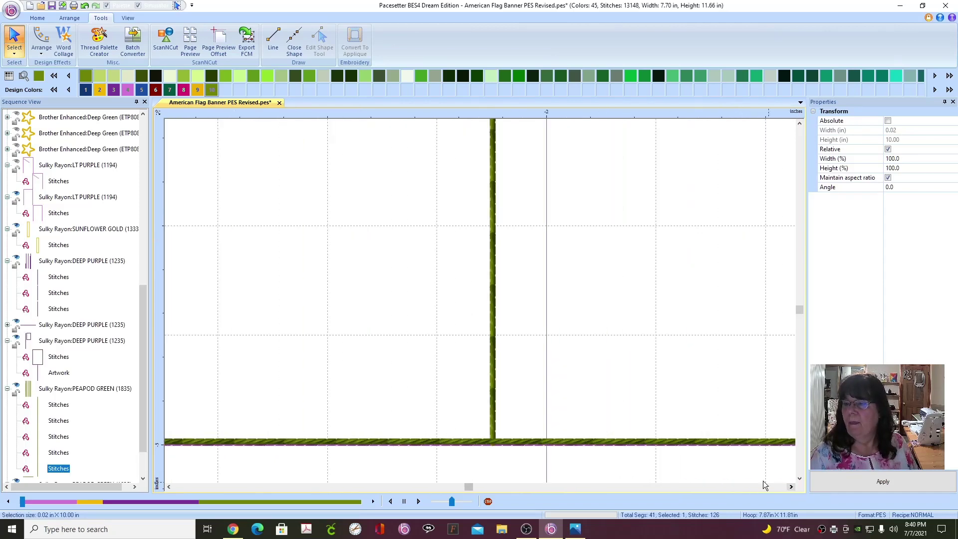
# - Move the rightmost vertical Peapod Green stitch line sideways onto the adjacent Deep Purple stripe stitching near the flag's middle
pyautogui.scroll(-2, 531, 352)
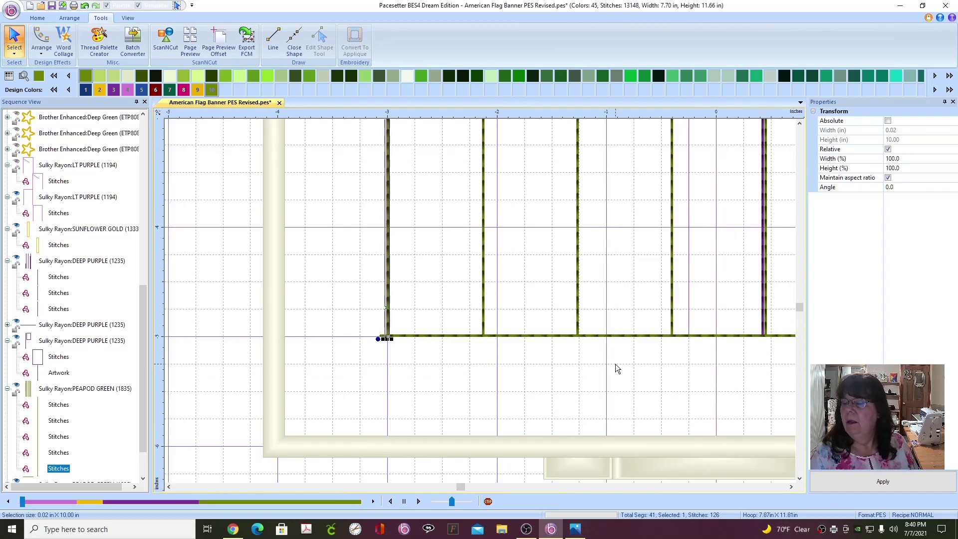
pyautogui.click(790, 486)
pyautogui.click(793, 487)
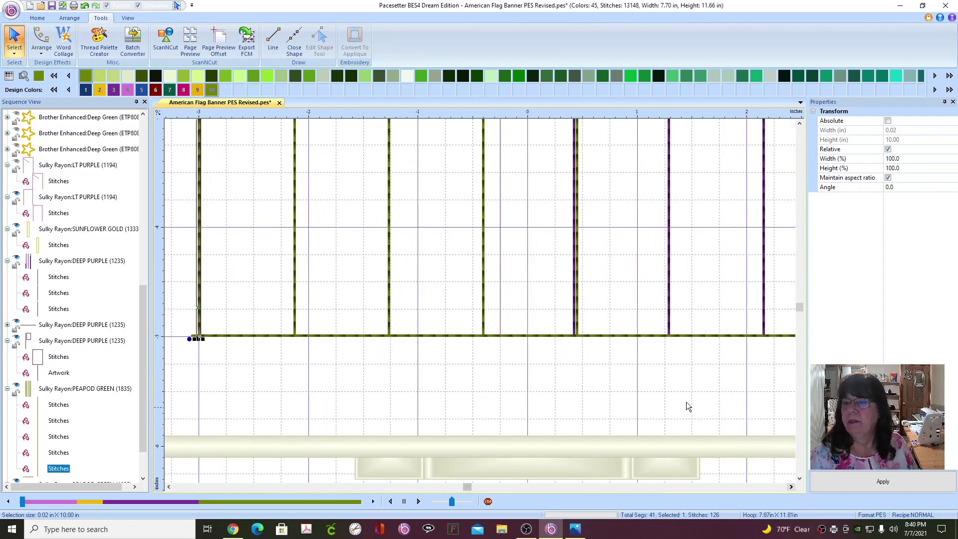
pyautogui.scroll(2, 658, 305)
pyautogui.click(791, 487)
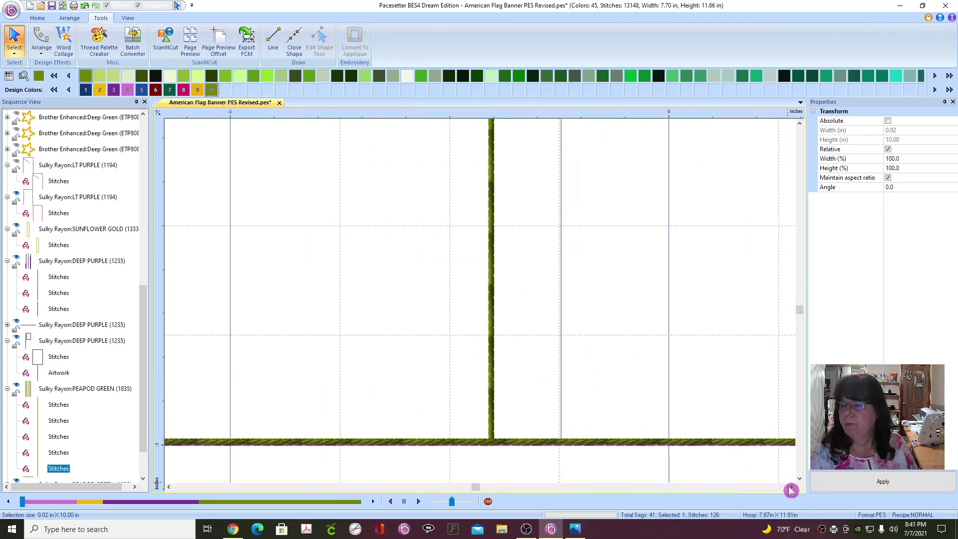
pyautogui.click(791, 487)
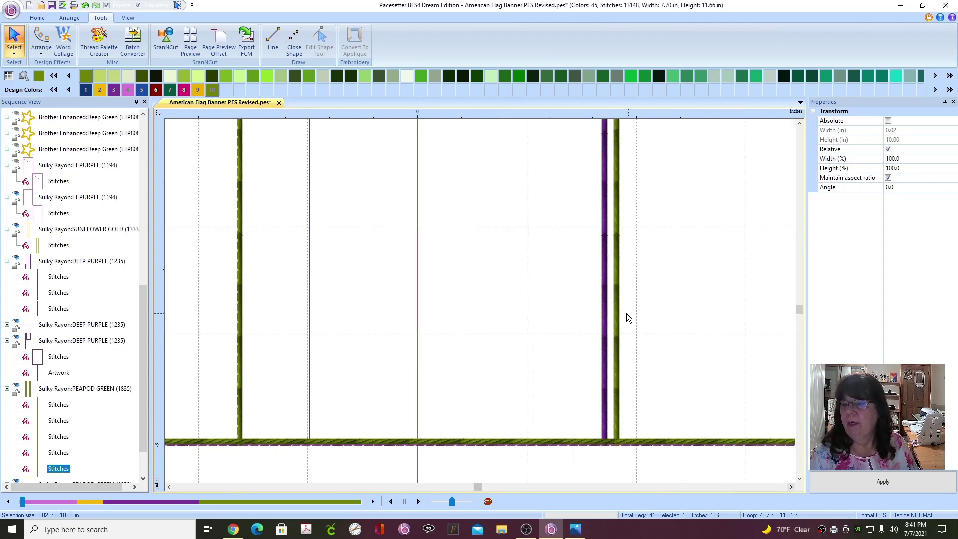
pyautogui.click(619, 332)
pyautogui.click(69, 404)
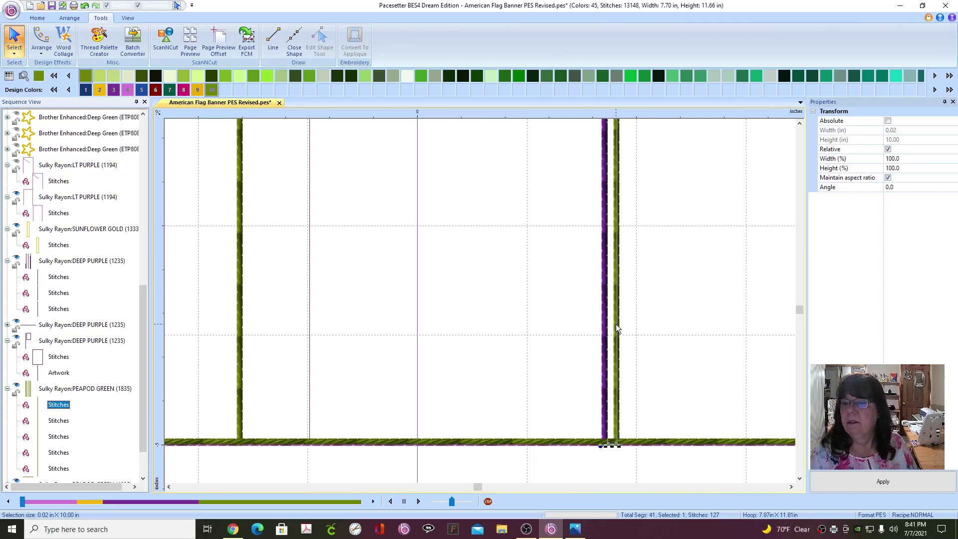
pyautogui.moveTo(616, 328); pyautogui.dragTo(607, 328)
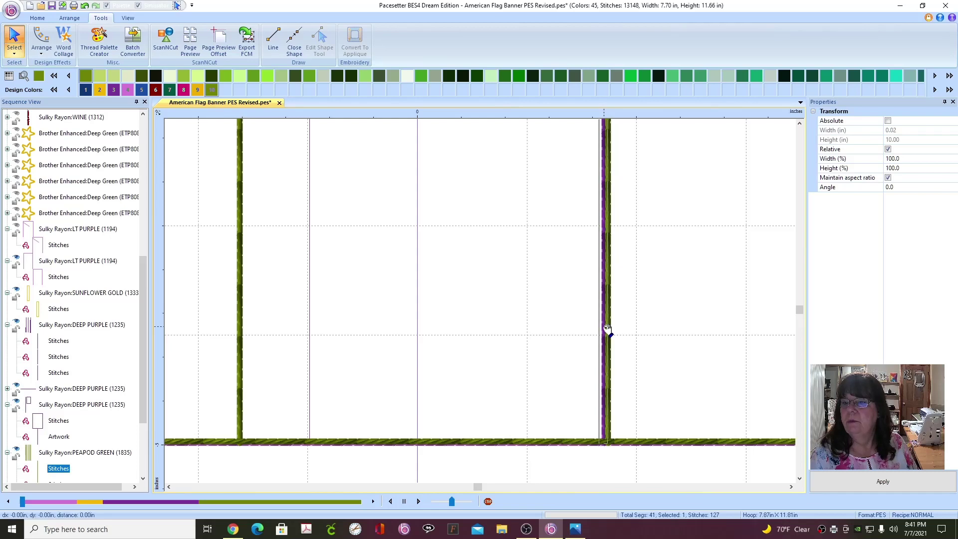
pyautogui.moveTo(607, 330); pyautogui.dragTo(606, 329)
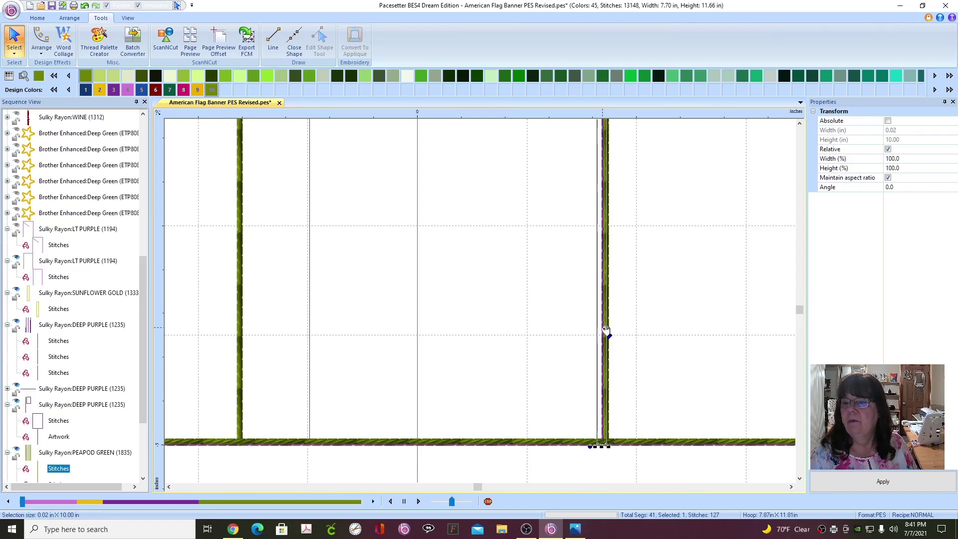
# - Select all five vertical Peapod Green stripe lines and distribute them evenly in the horizontal direction
pyautogui.scroll(-3, 423, 358)
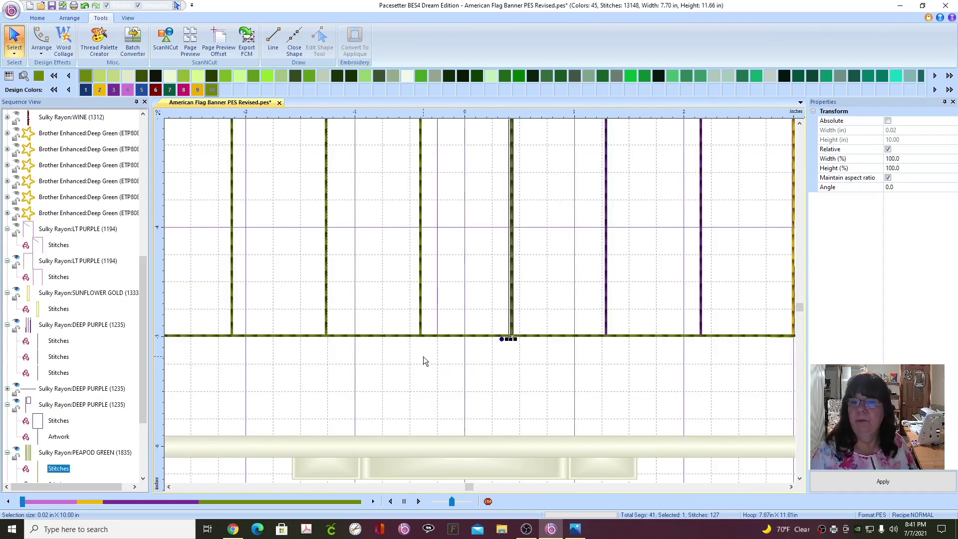
pyautogui.scroll(-1, 423, 360)
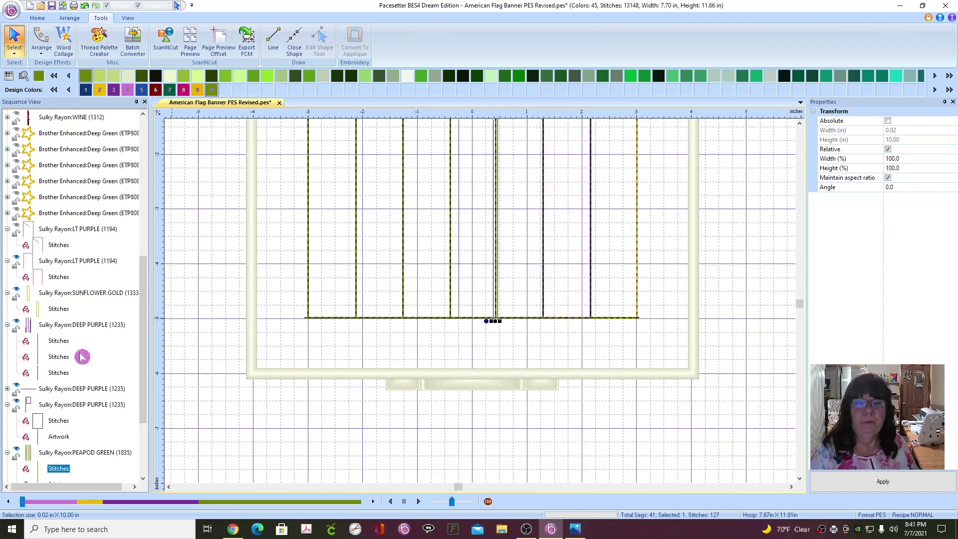
pyautogui.scroll(-2, 69, 404)
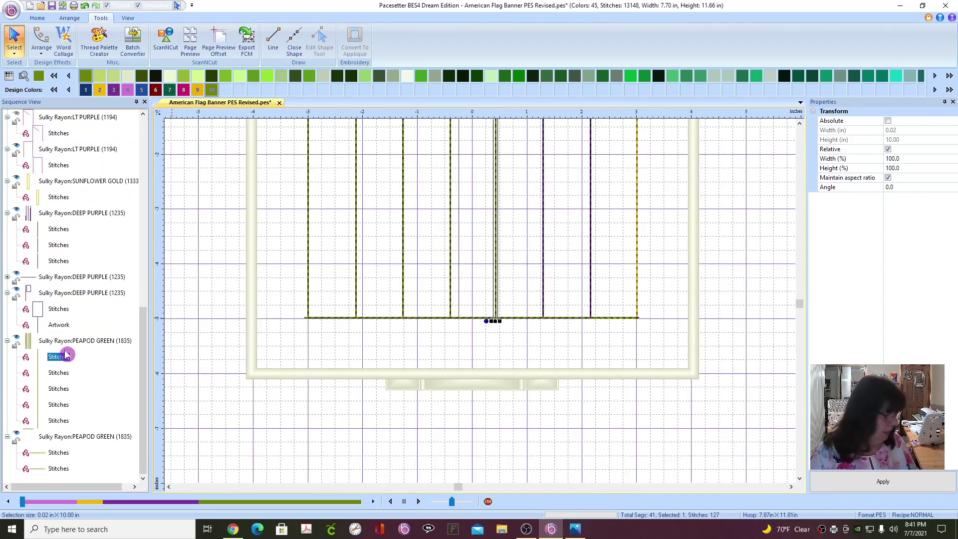
pyautogui.keyDown('ctrl'); pyautogui.click(59, 372); pyautogui.keyUp('ctrl')
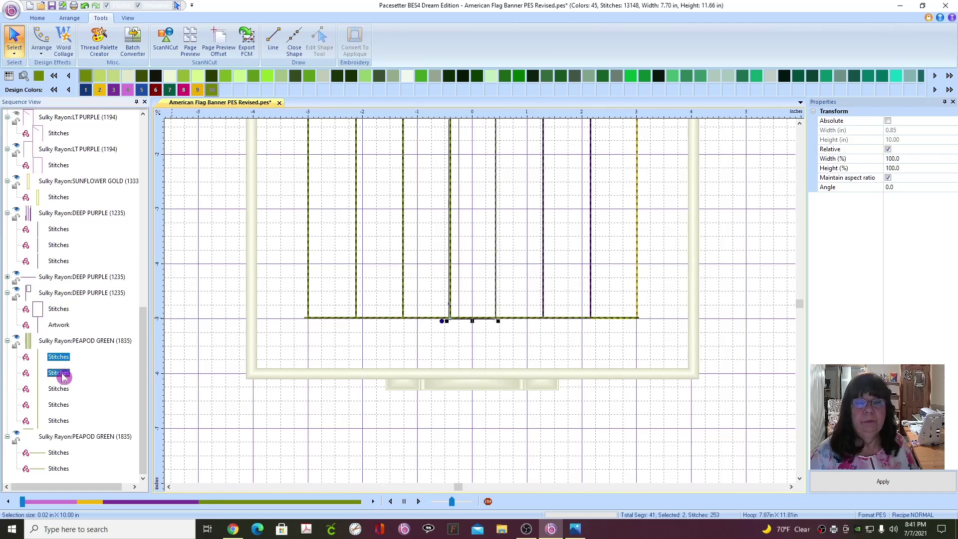
pyautogui.keyDown('ctrl'); pyautogui.click(58, 388); pyautogui.keyUp('ctrl')
pyautogui.keyDown('ctrl'); pyautogui.click(59, 404); pyautogui.keyUp('ctrl')
pyautogui.keyDown('ctrl'); pyautogui.click(59, 420); pyautogui.keyUp('ctrl')
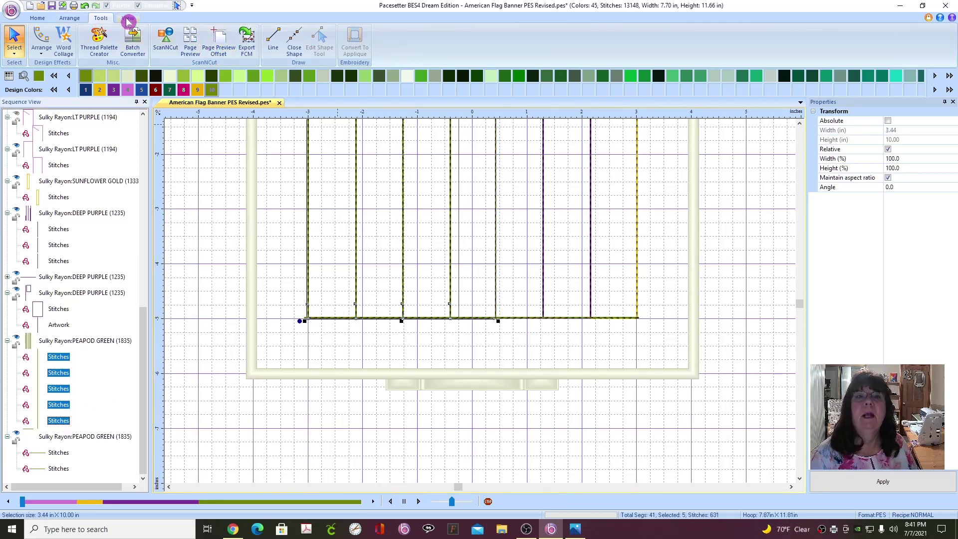
pyautogui.click(76, 18)
pyautogui.click(161, 40)
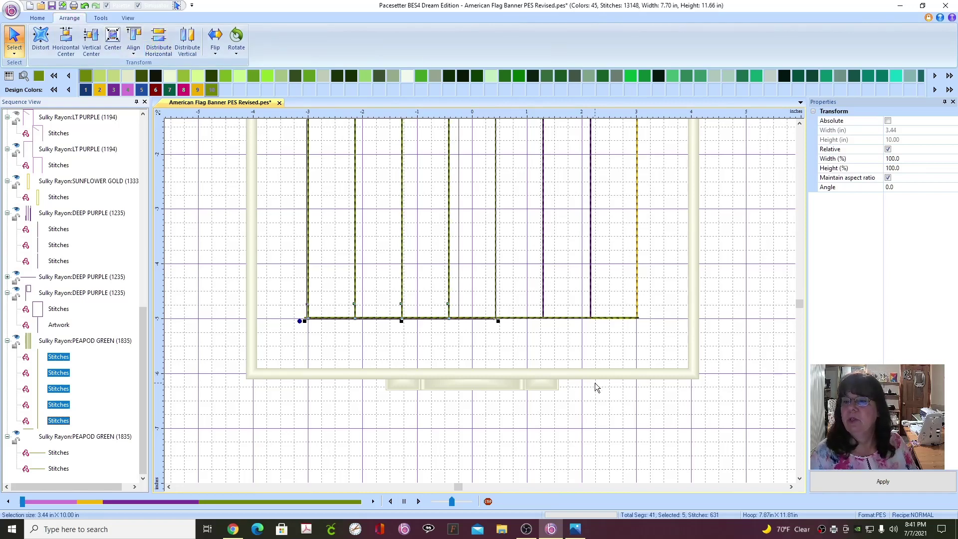
# - Examine how the vertical stripe lines match the purple stitching along the flag's lower edge, from the right corner leftward
pyautogui.click(791, 486)
pyautogui.scroll(2, 731, 277)
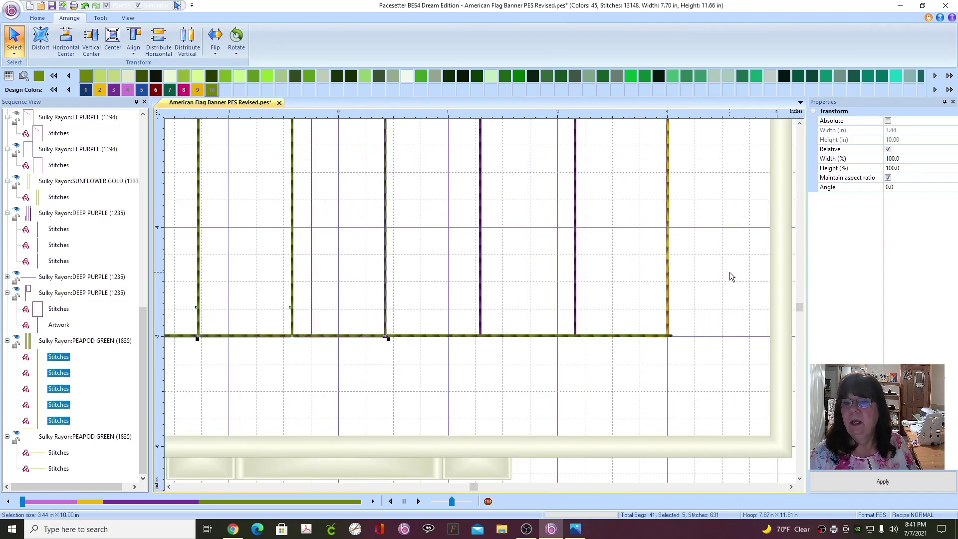
pyautogui.click(792, 487)
pyautogui.click(792, 487)
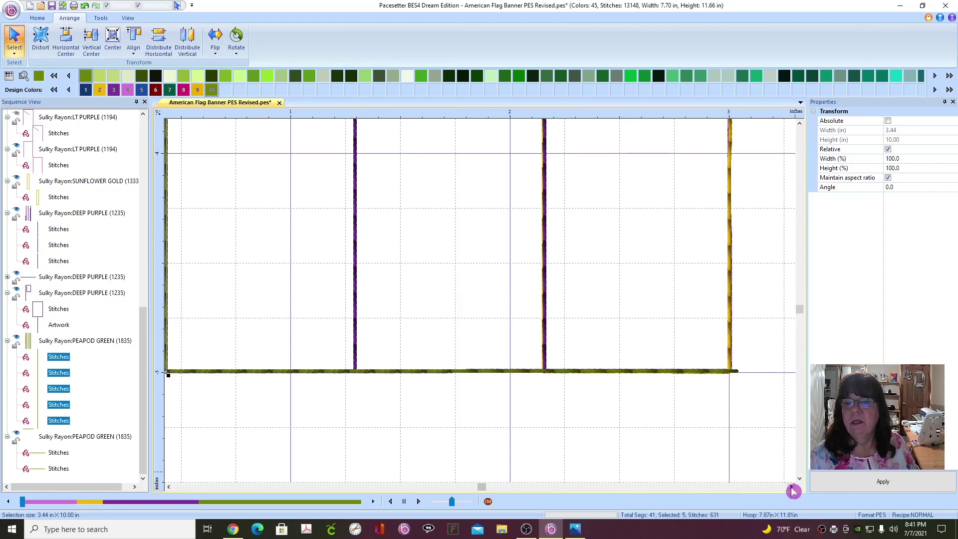
pyautogui.click(169, 487)
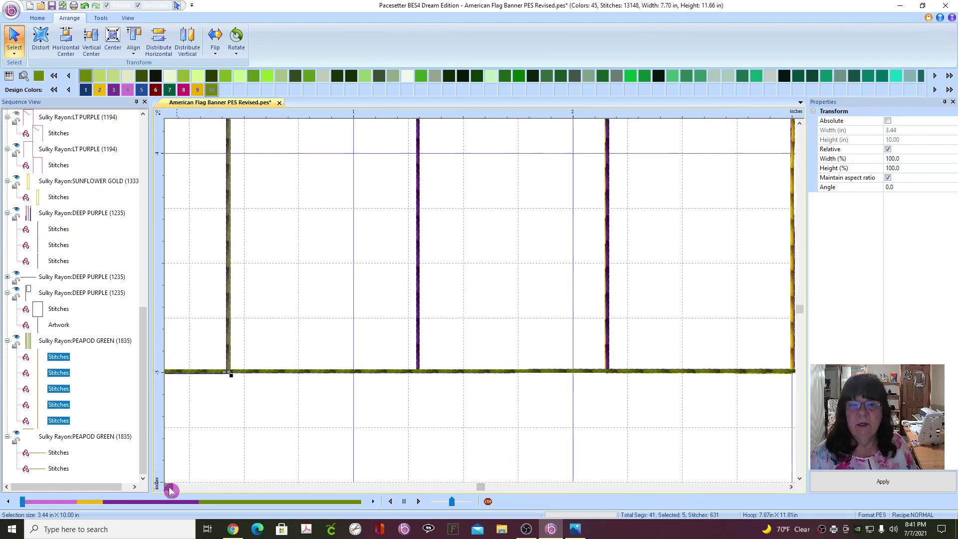
pyautogui.click(169, 487)
pyautogui.click(169, 486)
pyautogui.click(169, 487)
pyautogui.click(169, 487)
pyautogui.click(169, 487)
pyautogui.click(169, 487)
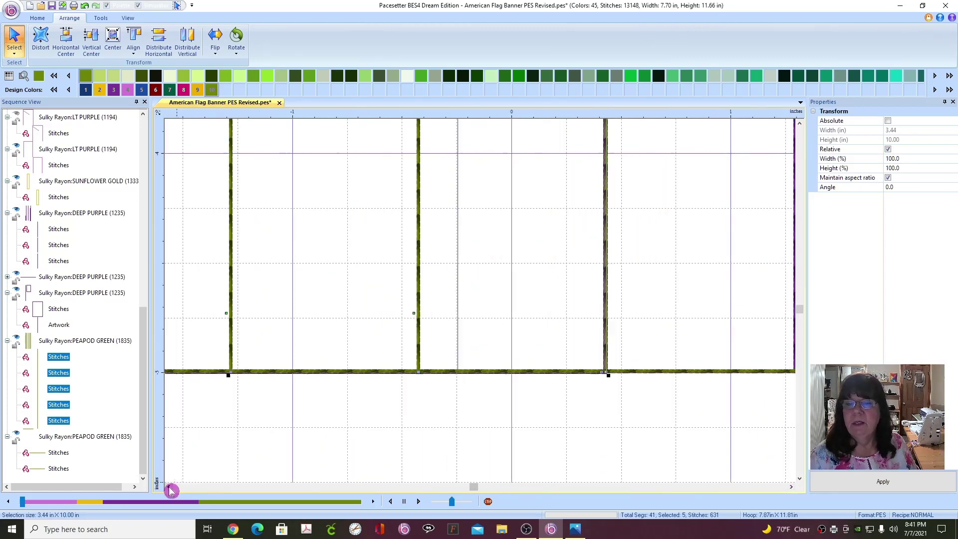
pyautogui.click(169, 487)
pyautogui.scroll(-3, 540, 345)
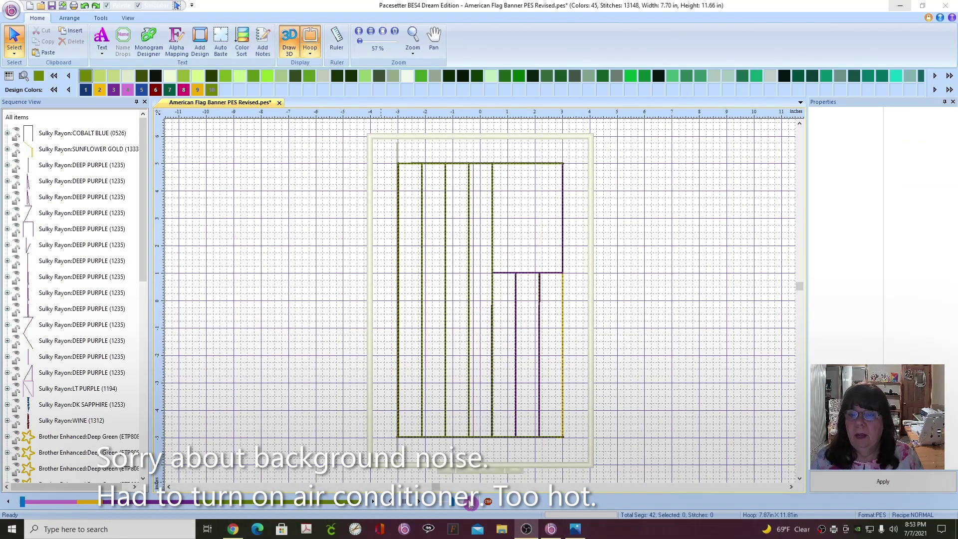
# - Consult the finished banner photo and draw a light purple vertical line about 11.53 in long over the flag's left edge, past both corners
pyautogui.click(575, 530)
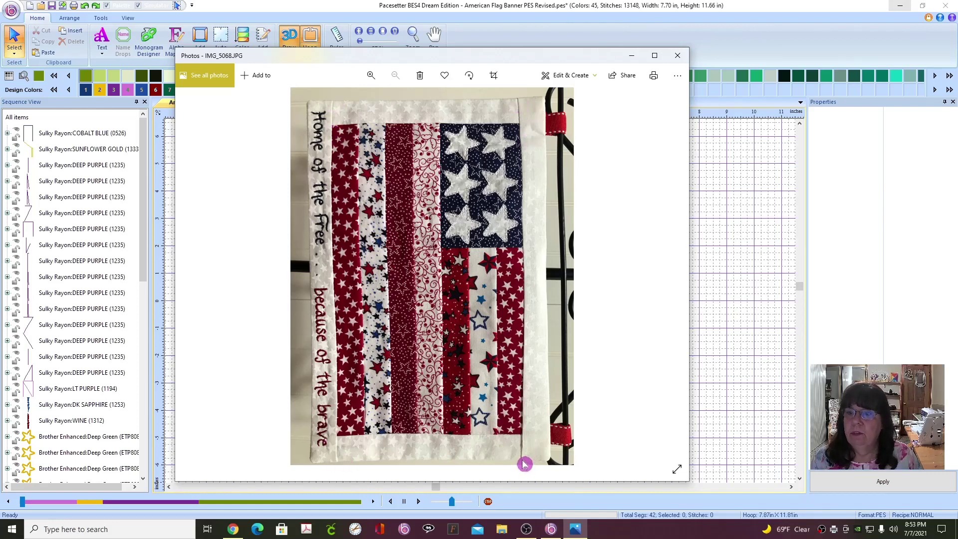
pyautogui.click(575, 530)
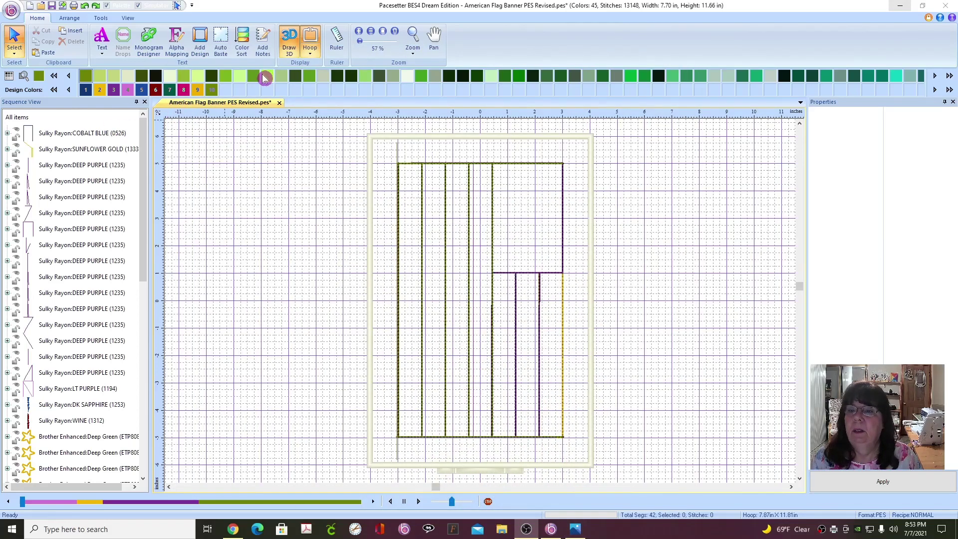
pyautogui.click(128, 90)
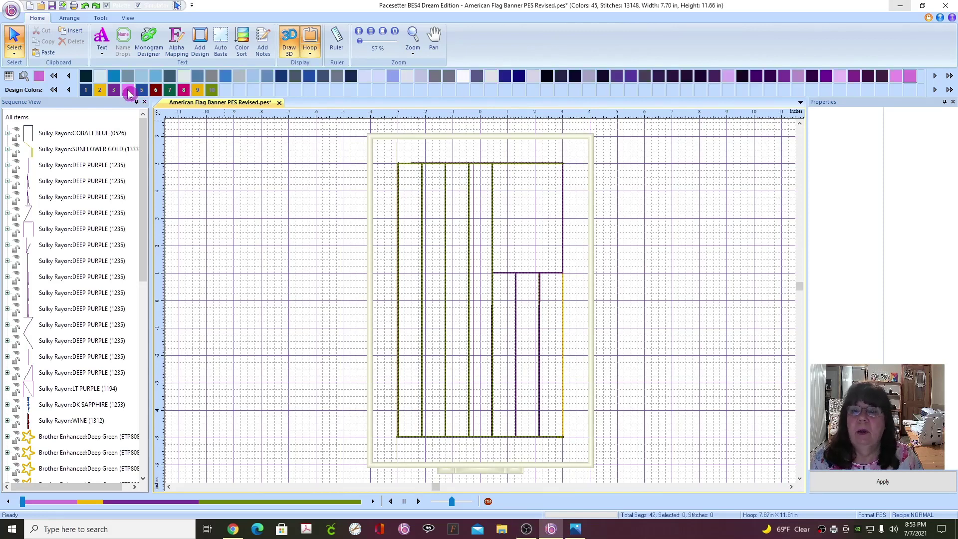
pyautogui.click(100, 18)
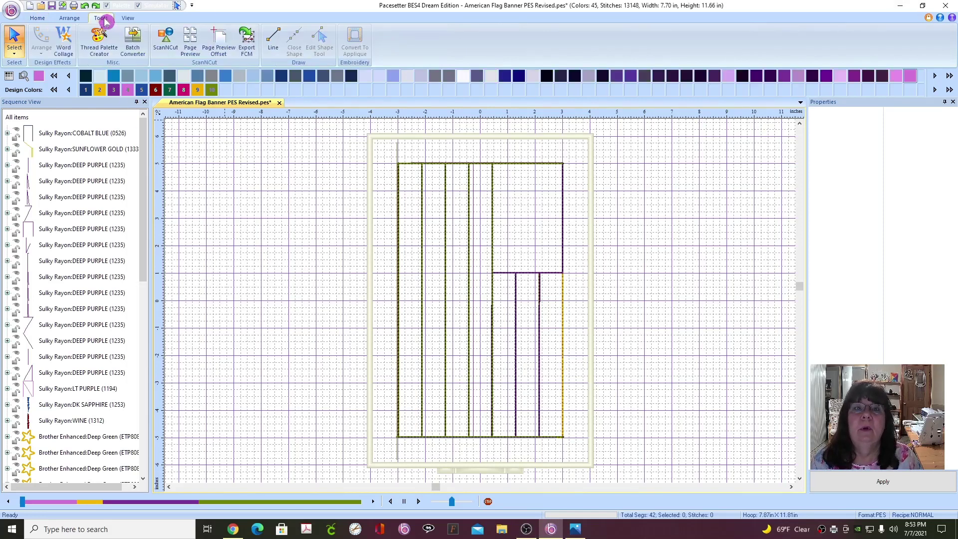
pyautogui.click(273, 34)
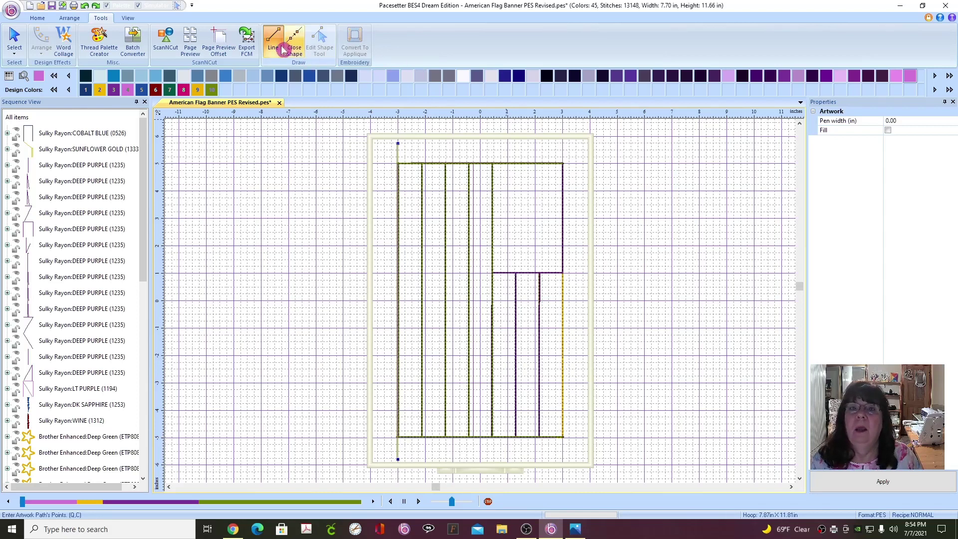
pyautogui.click(14, 31)
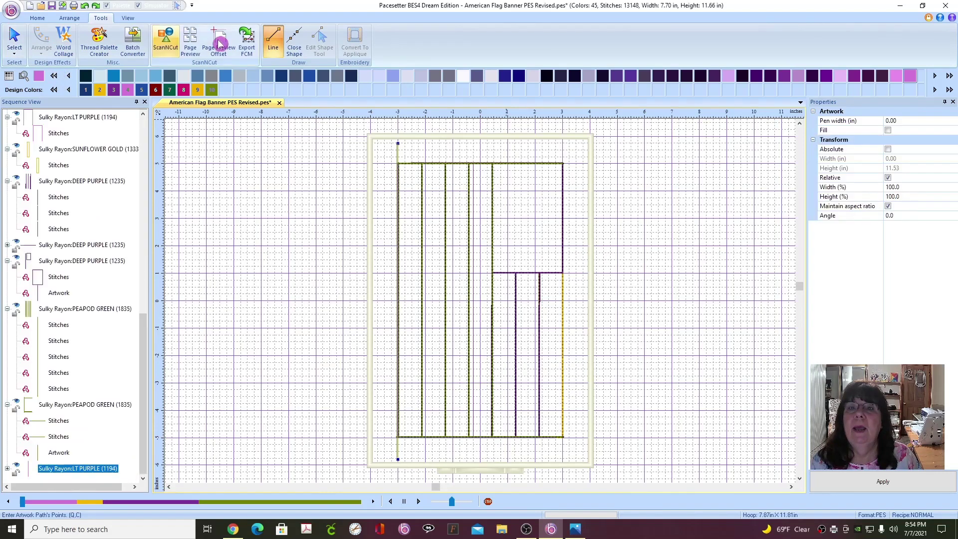
# - Convert the new left-edge line to appliqué and set its appliqué type to Run
pyautogui.click(351, 51)
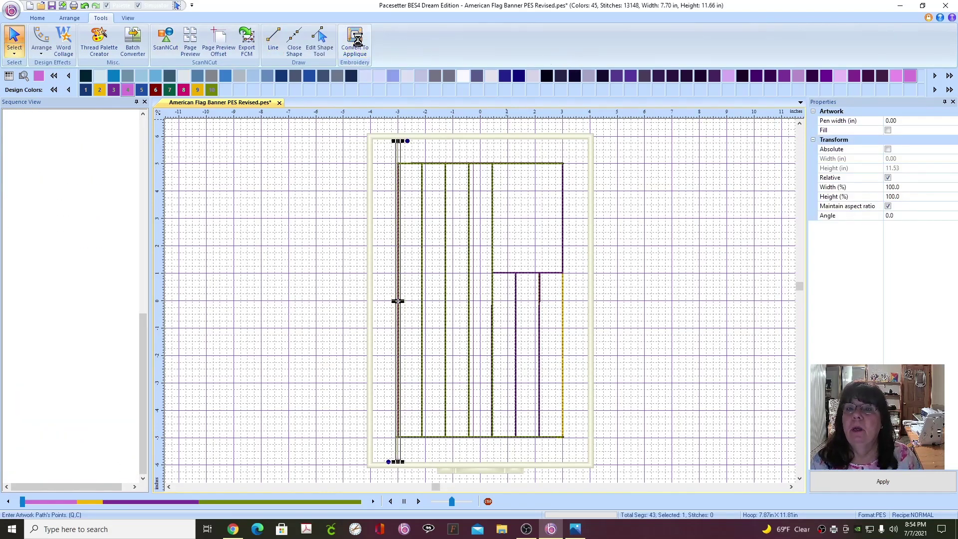
pyautogui.click(952, 121)
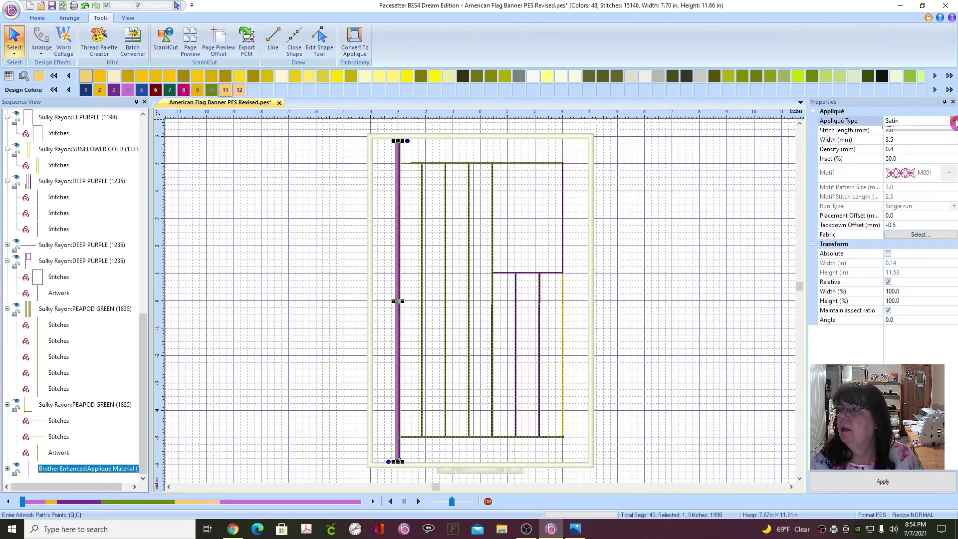
pyautogui.click(906, 160)
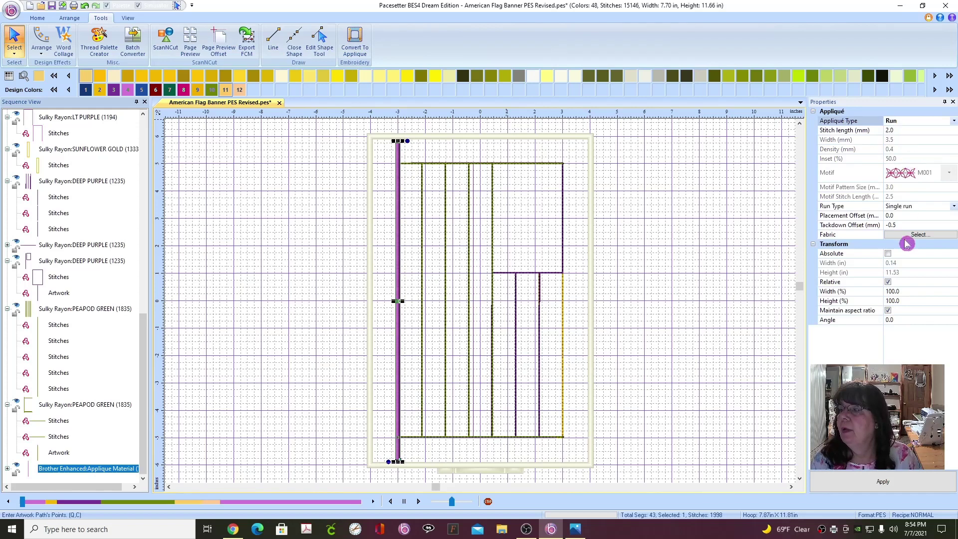
pyautogui.click(896, 484)
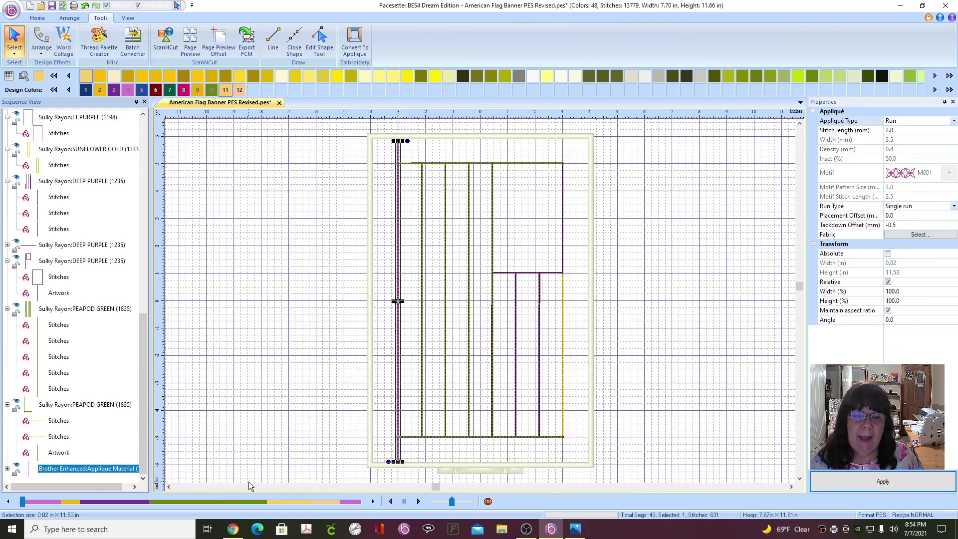
# - Preserve the left-edge appliqué as stitches and delete its Applique Material and Applique Position segments, keeping only the LT PURPLE line
pyautogui.rightClick(107, 472)
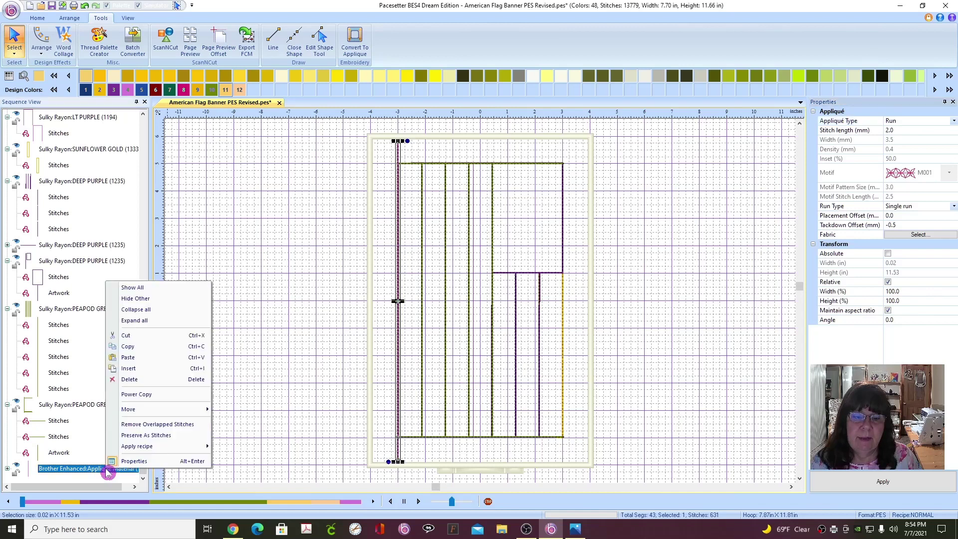
pyautogui.click(161, 436)
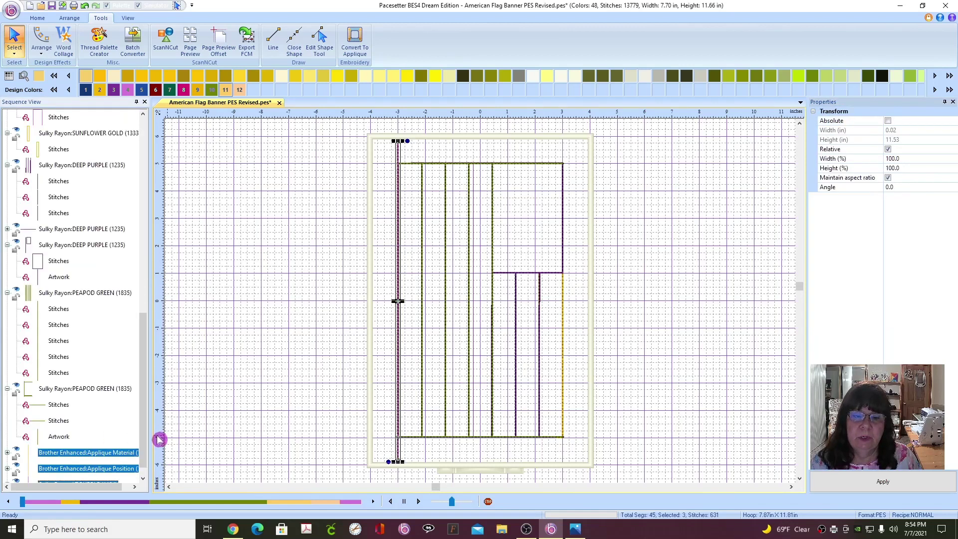
pyautogui.click(114, 454)
pyautogui.rightClick(114, 455)
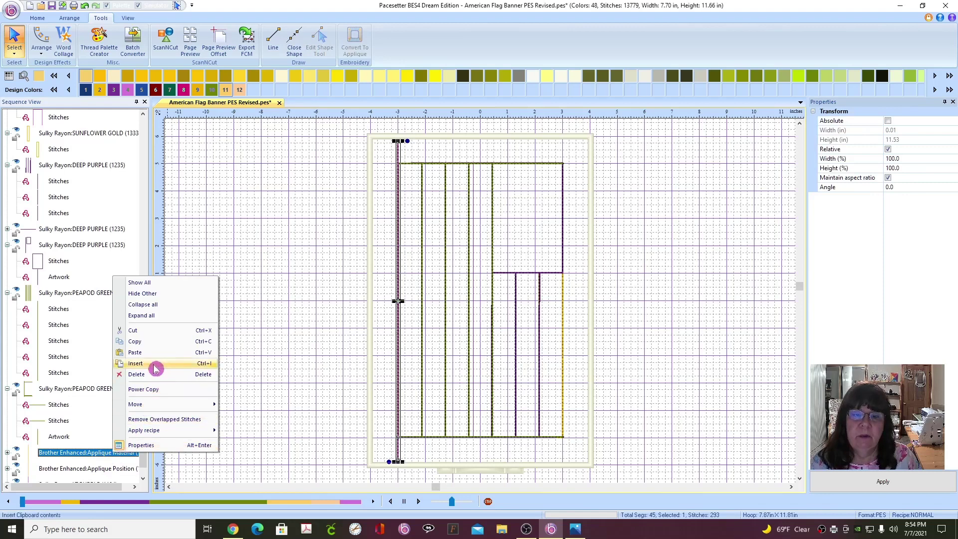
pyautogui.click(137, 375)
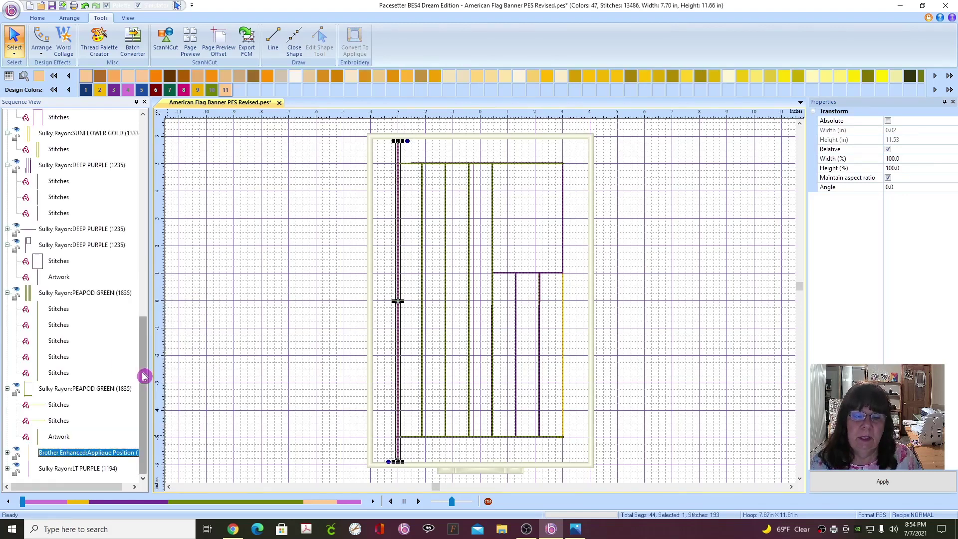
pyautogui.rightClick(105, 452)
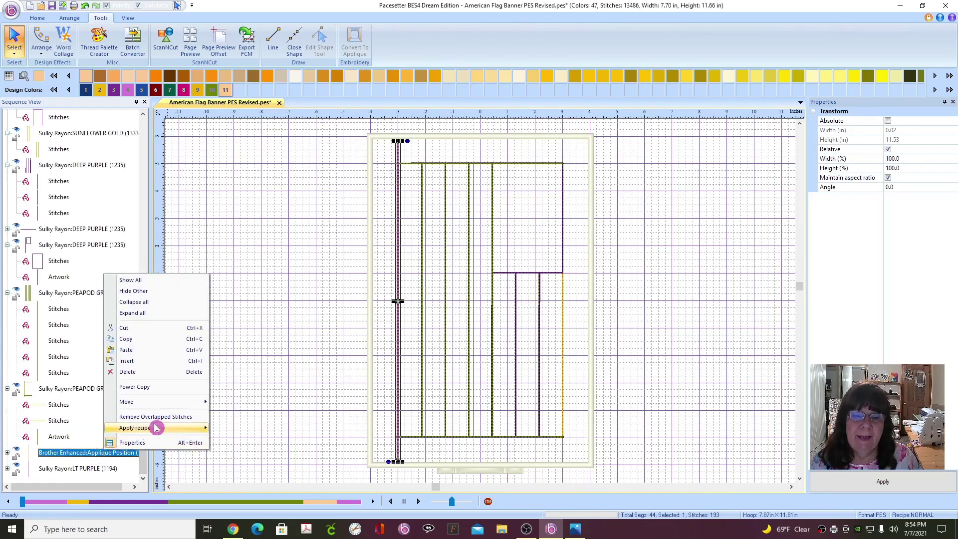
pyautogui.click(139, 375)
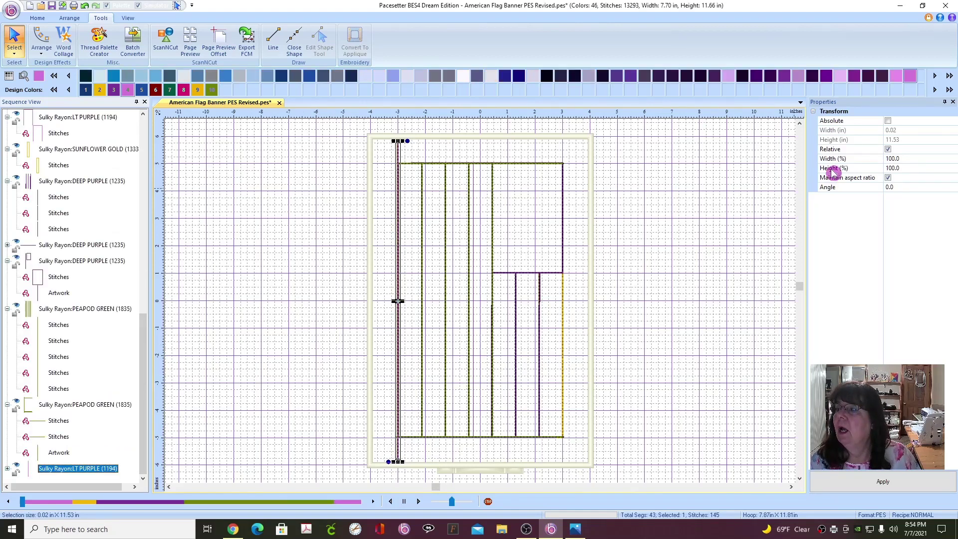
pyautogui.scroll(4, 110, 225)
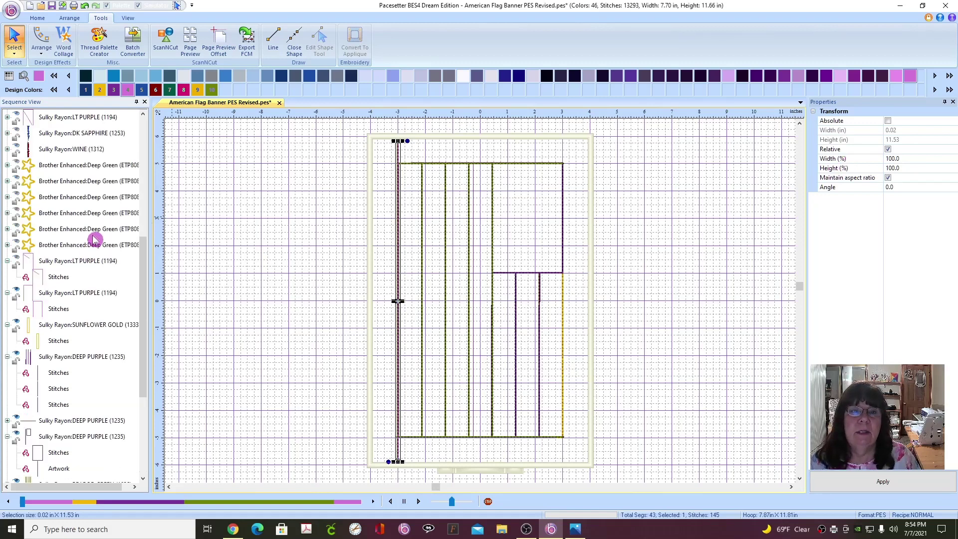
# - Check the hidden DEEP PURPLE left-edge line's height, then set the LT PURPLE left-edge line's absolute height to 11.6 in without maintaining aspect ratio
pyautogui.scroll(4, 94, 239)
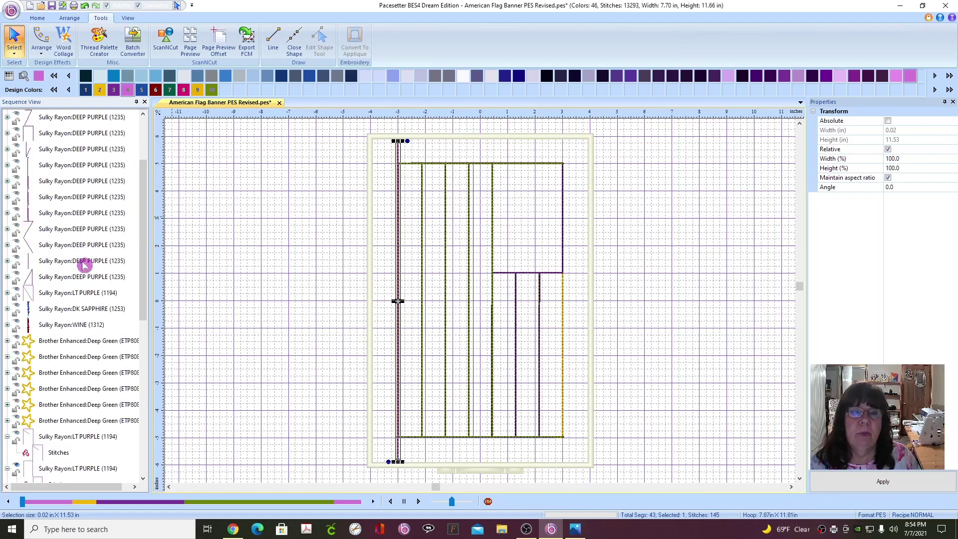
pyautogui.click(70, 262)
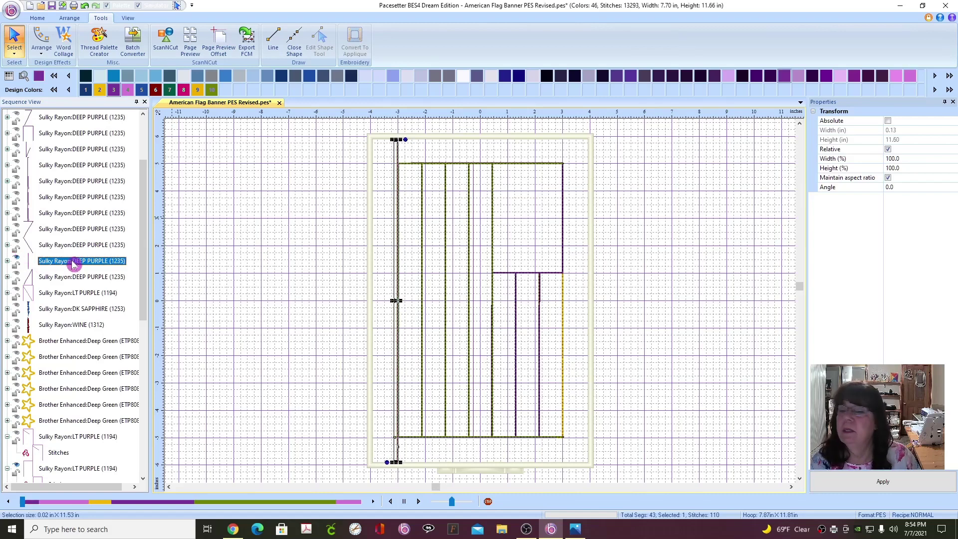
pyautogui.click(16, 258)
pyautogui.scroll(-10, 90, 379)
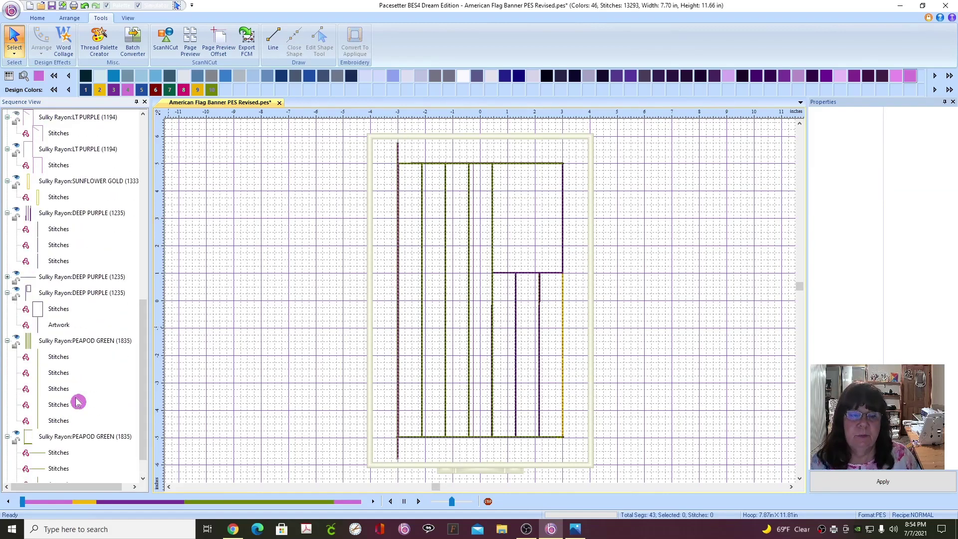
pyautogui.click(65, 469)
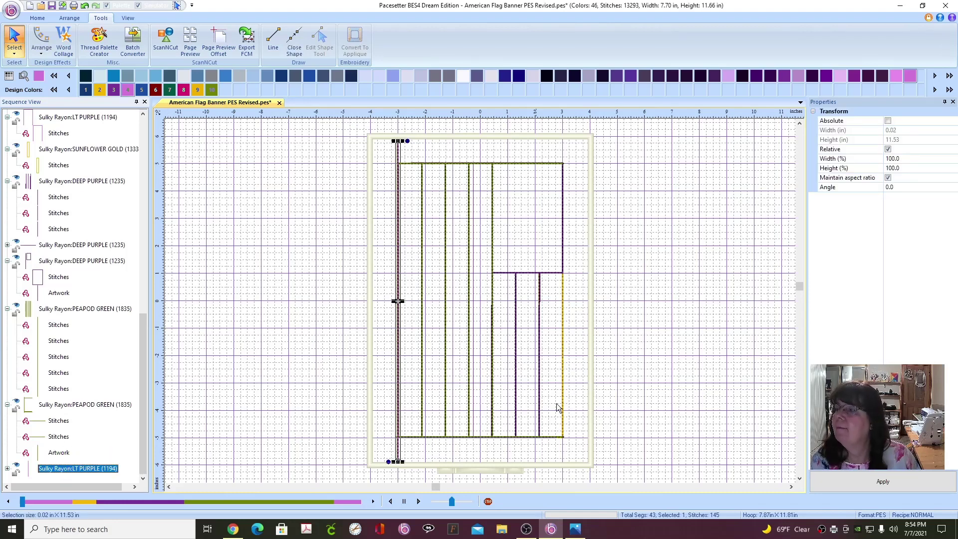
pyautogui.click(888, 149)
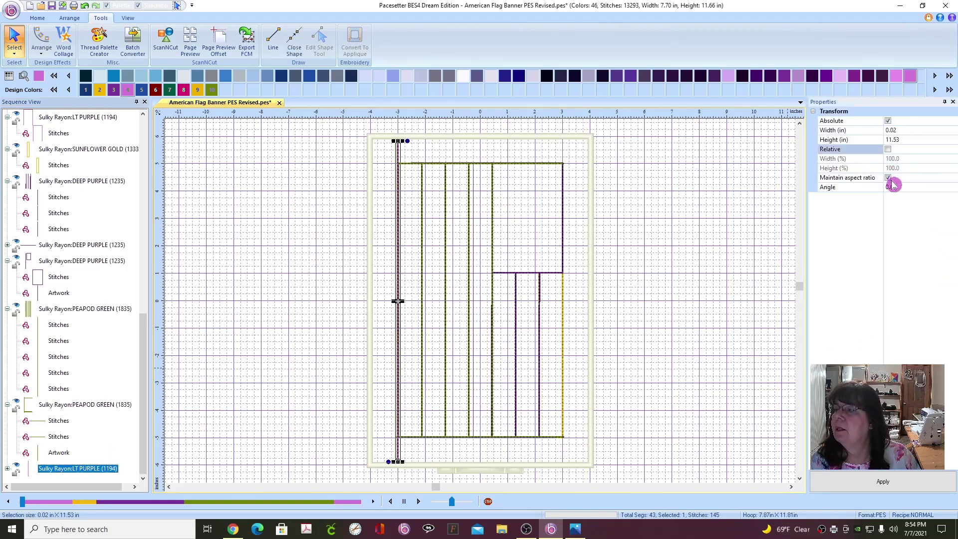
pyautogui.click(887, 178)
pyautogui.click(915, 140)
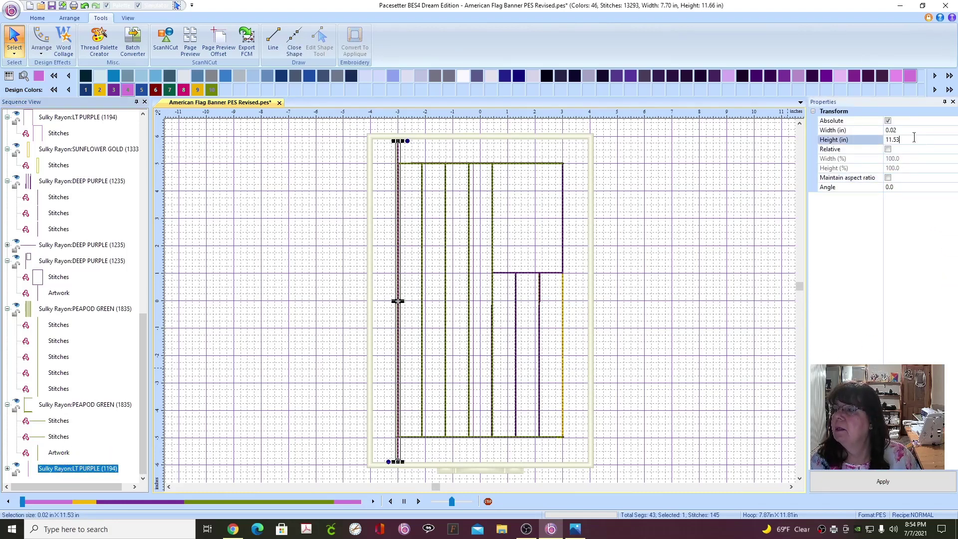
pyautogui.write('1')
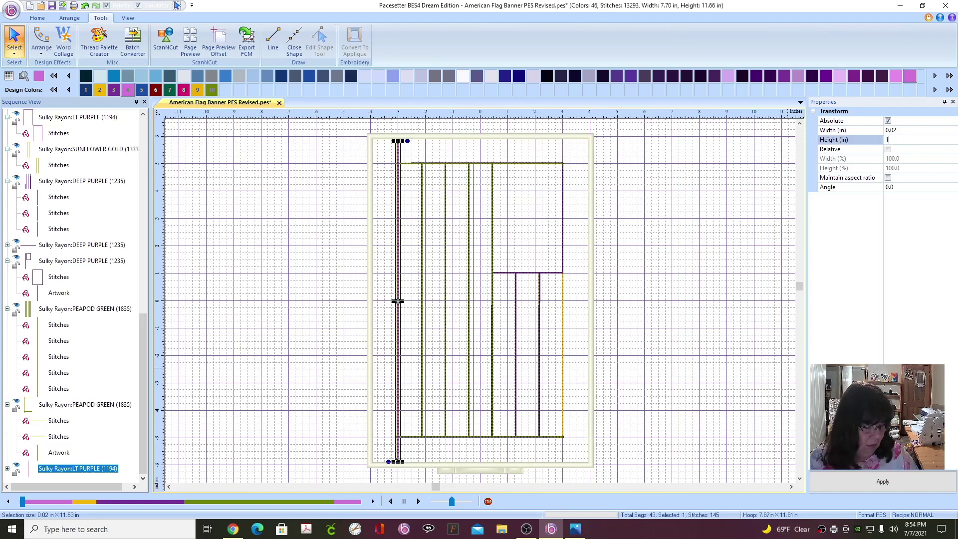
pyautogui.write('1.6')
pyautogui.click(881, 479)
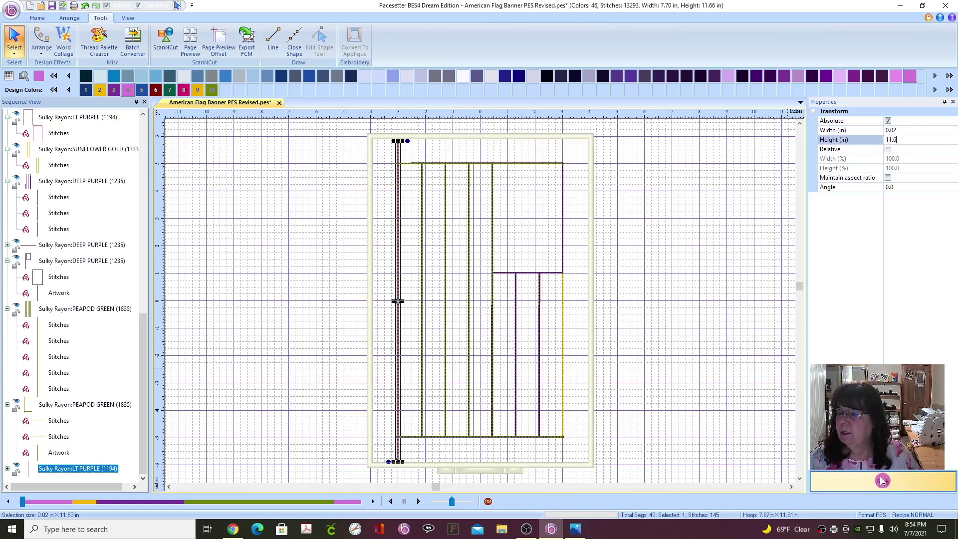
# - Shift the LT PURPLE line slightly so it lies exactly over the flag's left-edge stitching, and check its ends above and below the flag
pyautogui.scroll(1, 697, 305)
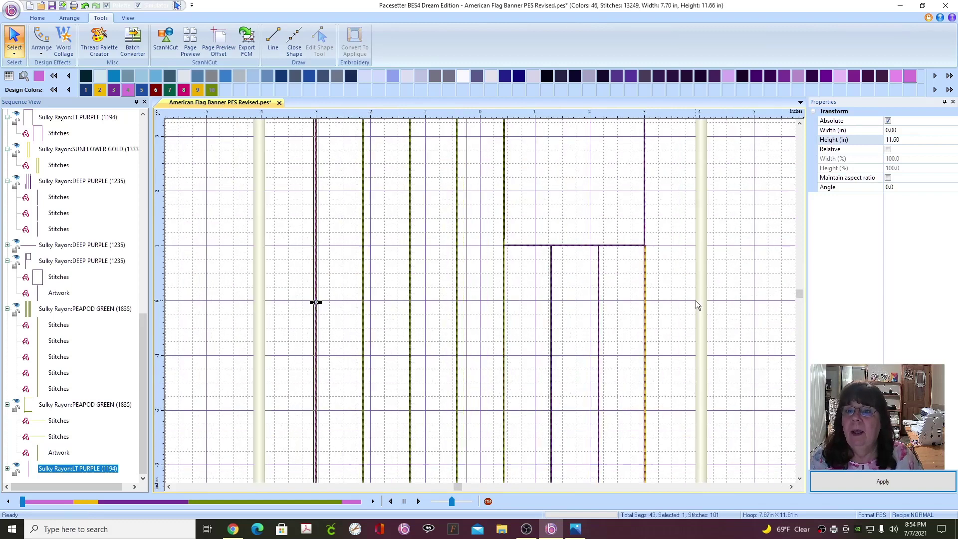
pyautogui.scroll(2, 696, 197)
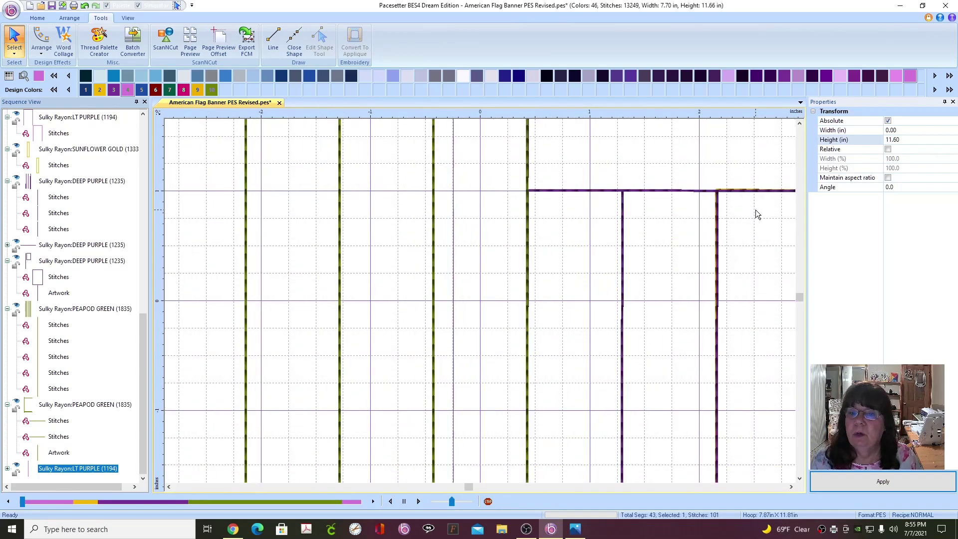
pyautogui.click(169, 487)
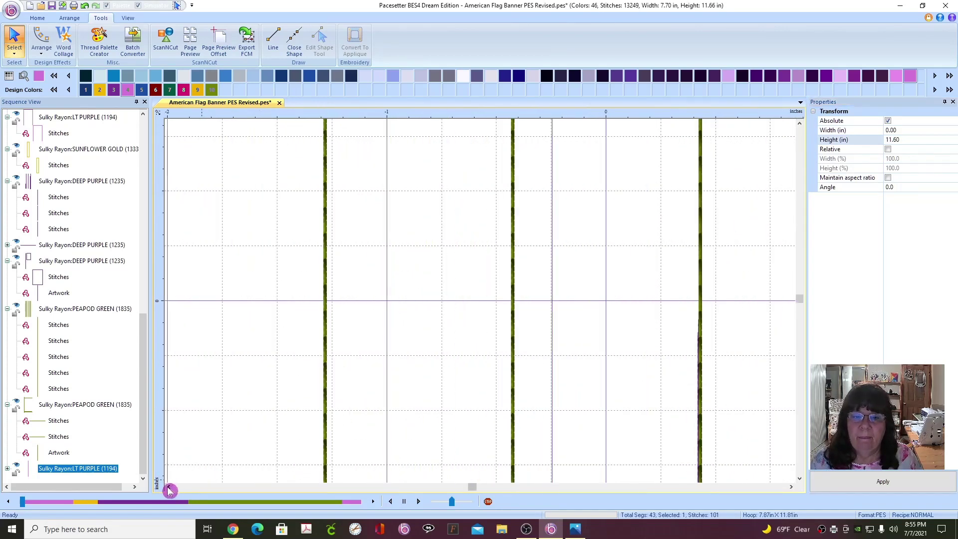
pyautogui.click(168, 488)
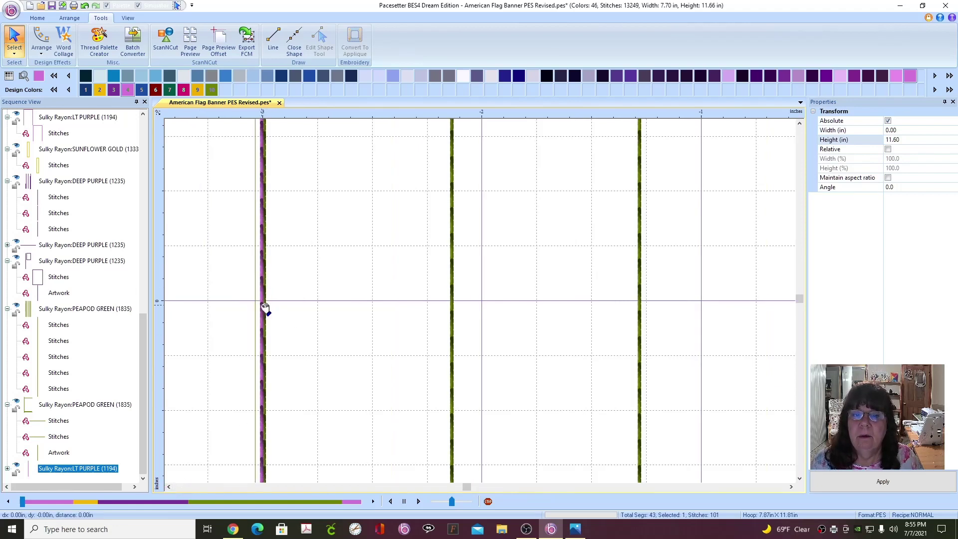
pyautogui.moveTo(264, 308); pyautogui.dragTo(267, 308)
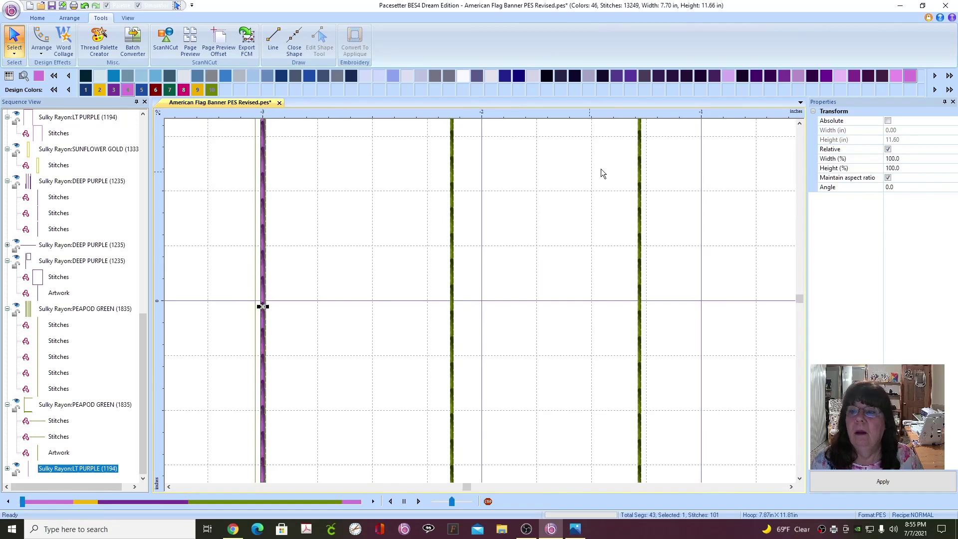
pyautogui.scroll(-1, 573, 241)
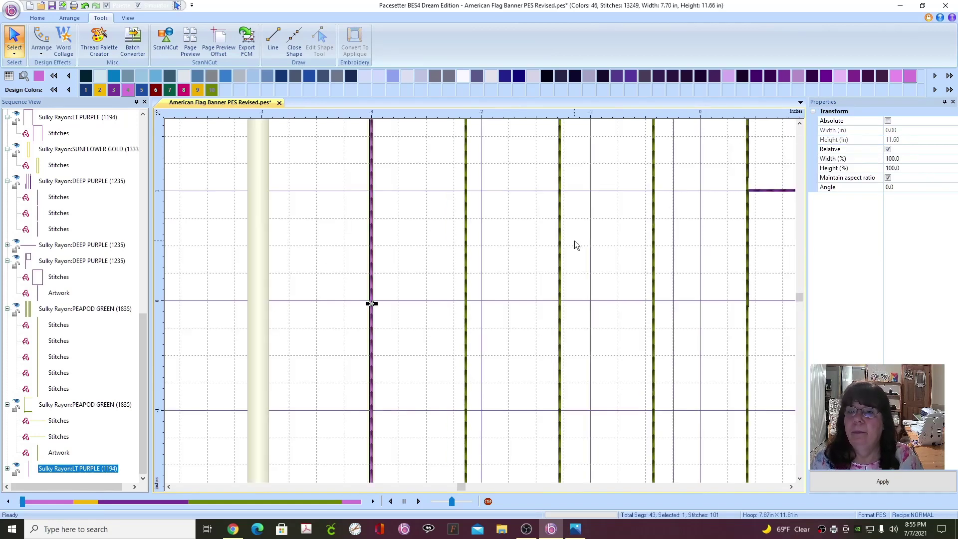
pyautogui.click(799, 124)
pyautogui.moveTo(801, 127); pyautogui.dragTo(802, 127)
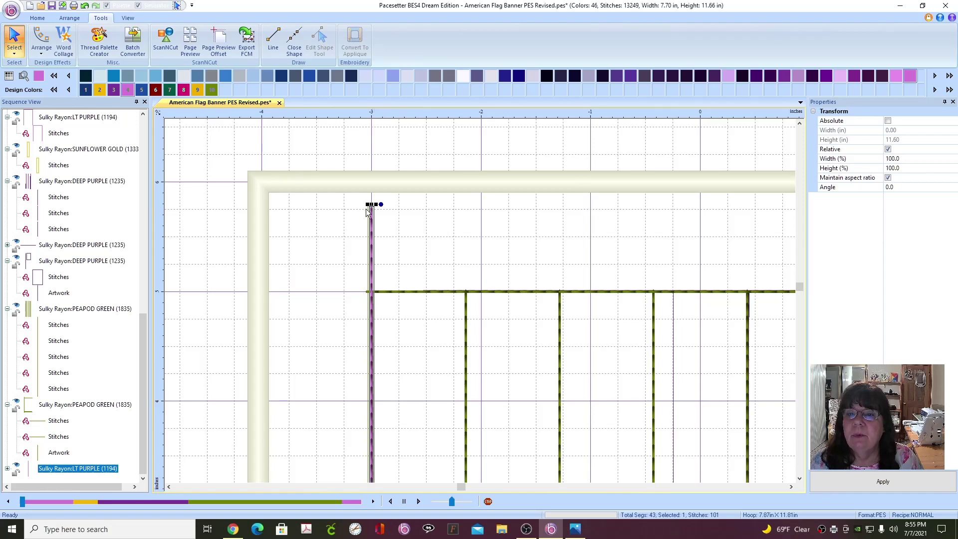
pyautogui.click(799, 480)
pyautogui.click(801, 480)
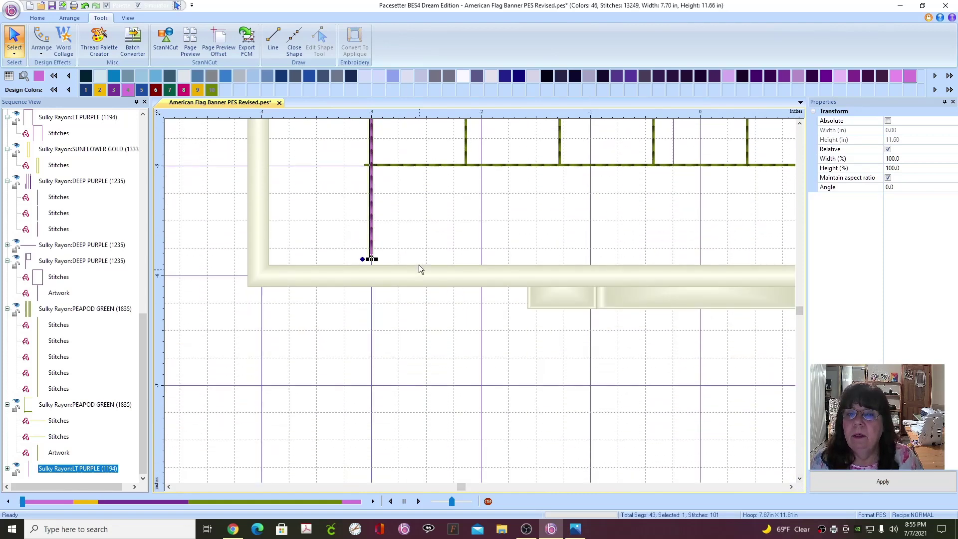
# - Duplicate the LT PURPLE left-edge line in place
pyautogui.rightClick(373, 220)
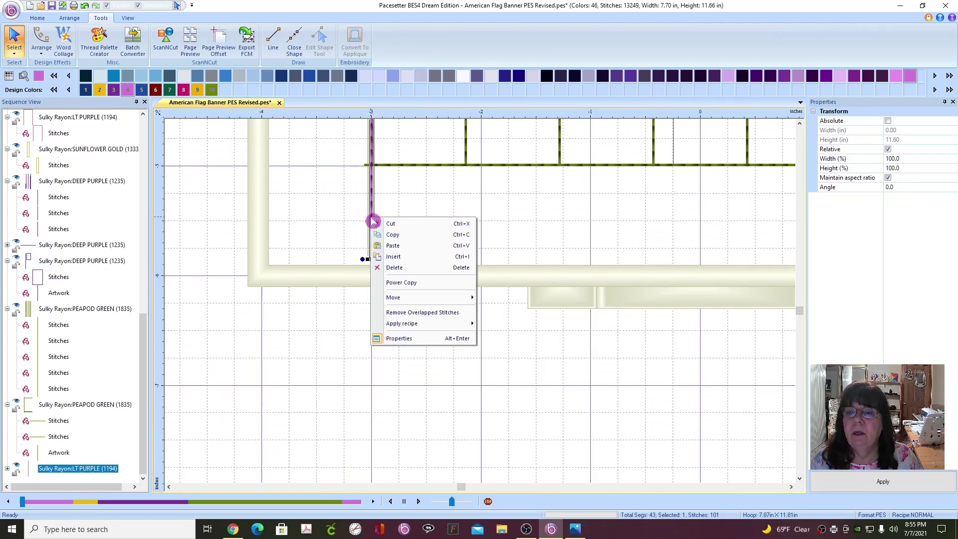
pyautogui.click(394, 235)
pyautogui.rightClick(434, 233)
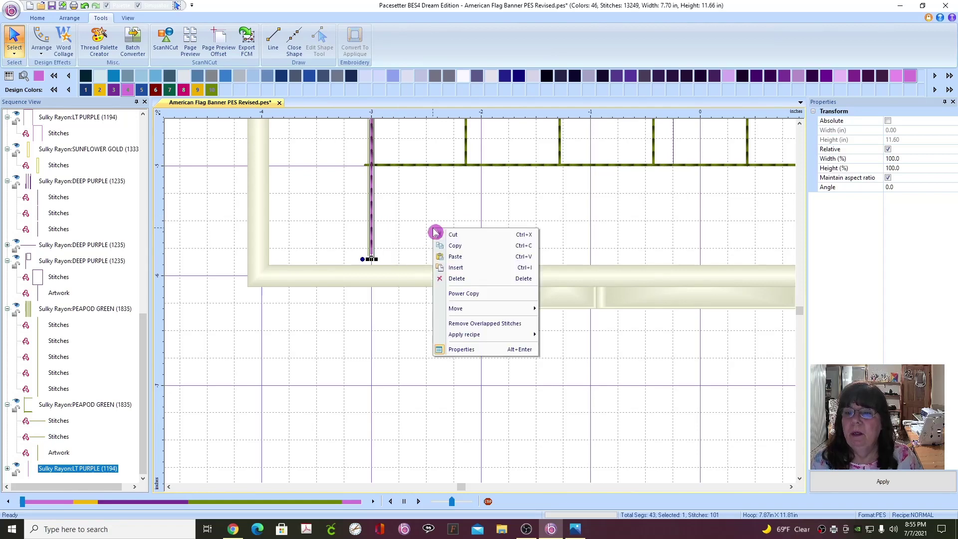
pyautogui.click(461, 256)
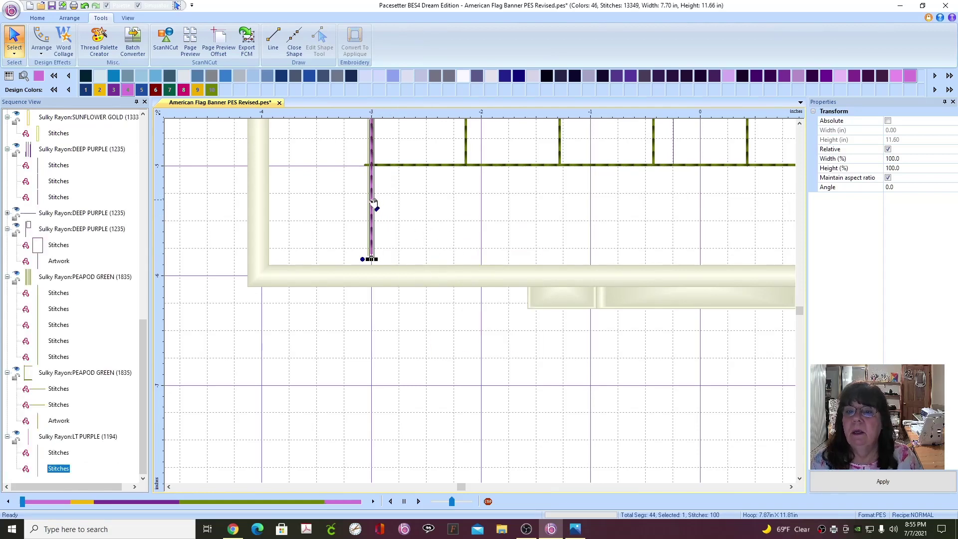
# - Move the duplicated LT PURPLE line onto the flag's right edge at the 3 in mark, with its lower end level with the left line
pyautogui.moveTo(374, 203); pyautogui.dragTo(780, 215)
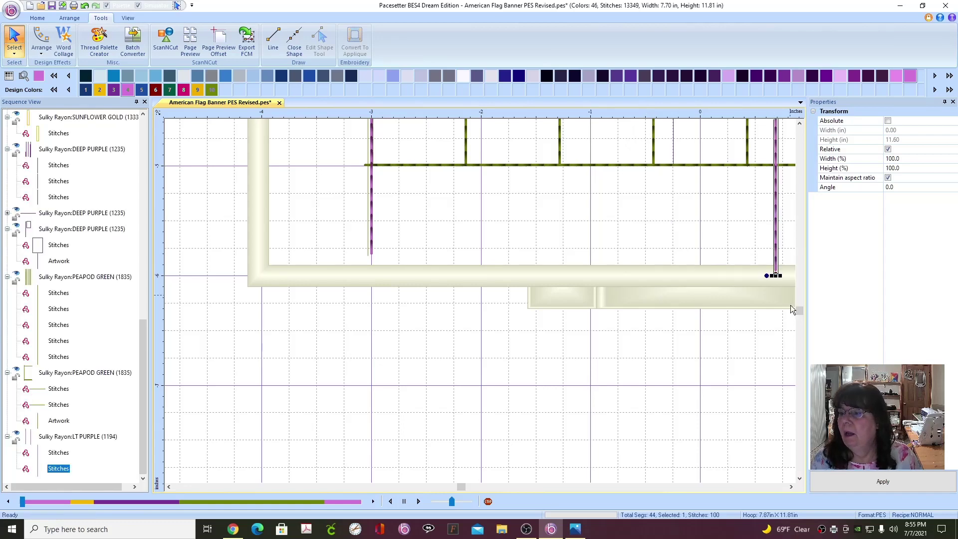
pyautogui.click(793, 486)
pyautogui.click(793, 486)
pyautogui.click(792, 487)
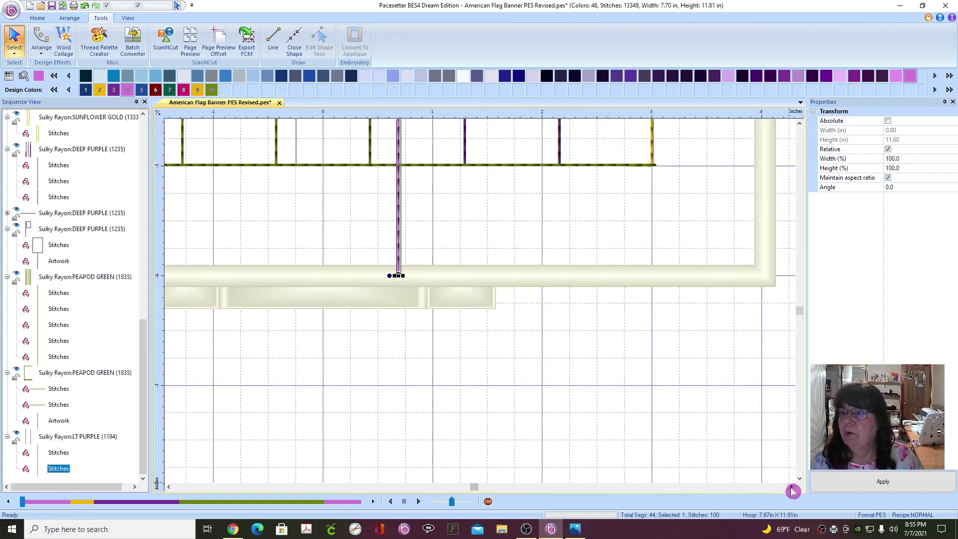
pyautogui.click(793, 487)
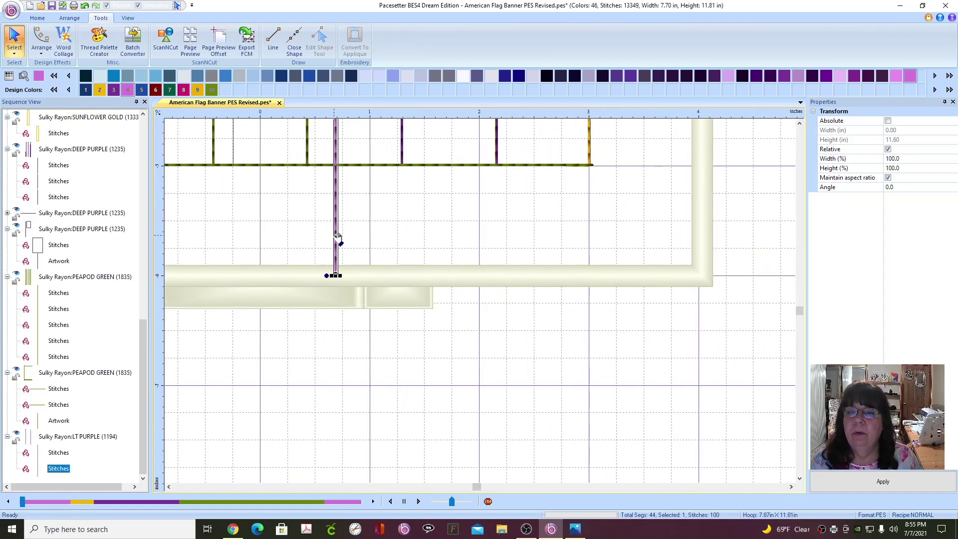
pyautogui.moveTo(337, 236); pyautogui.dragTo(591, 220)
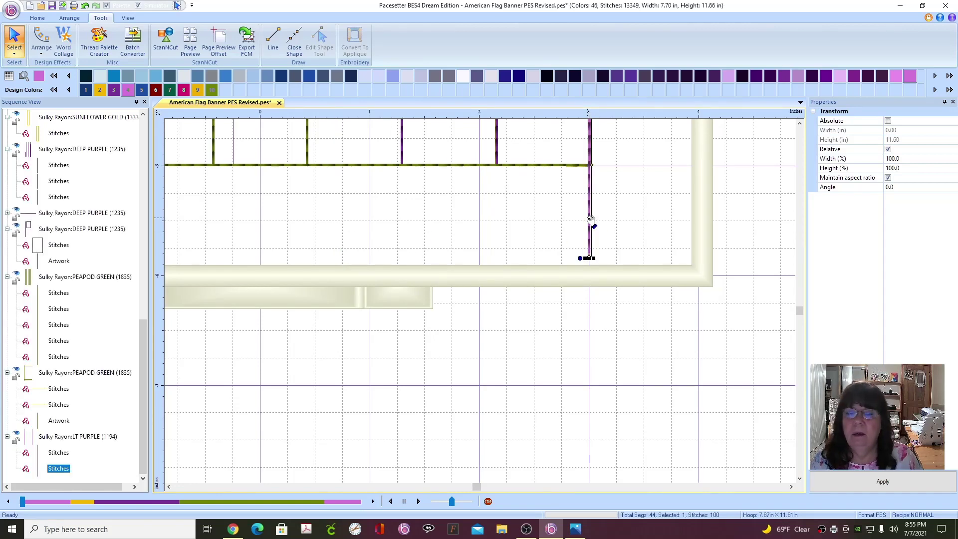
pyautogui.scroll(-1, 470, 373)
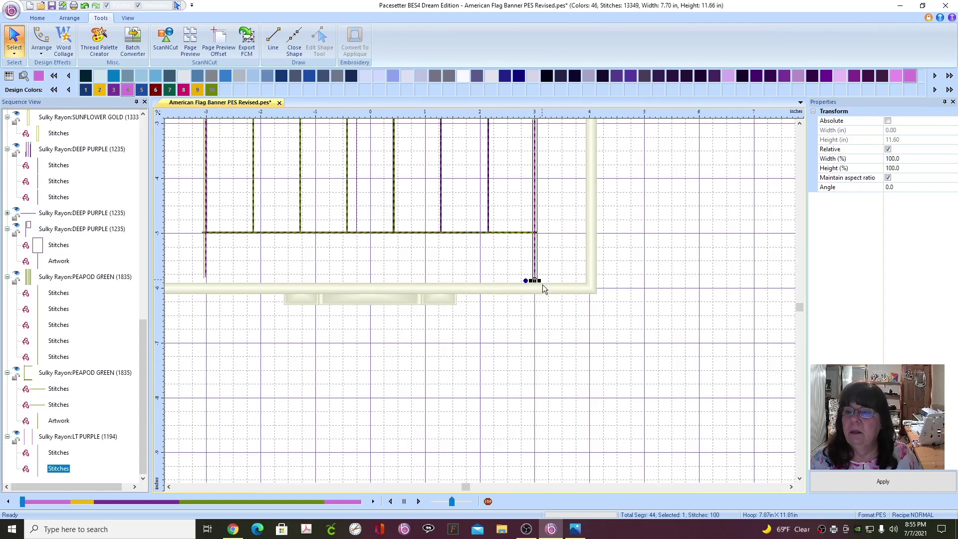
pyautogui.click(618, 333)
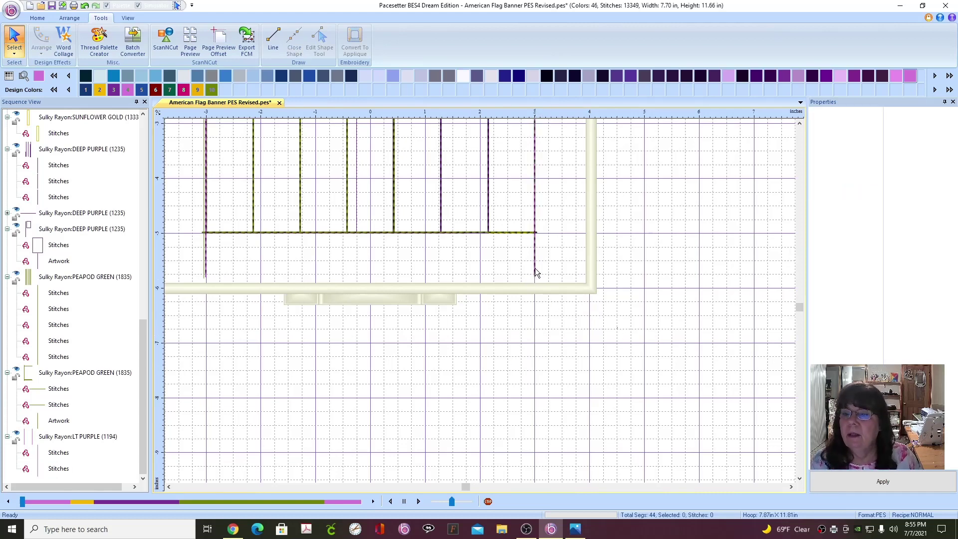
# - Check the two LT PURPLE side lines along their full length, with the whole flag layout inside the hoop
pyautogui.click(799, 127)
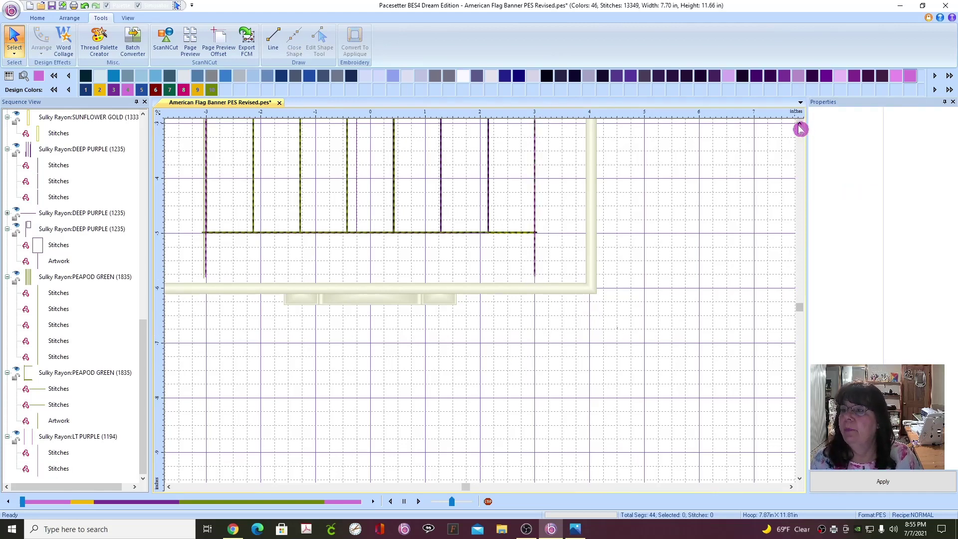
pyautogui.click(799, 127)
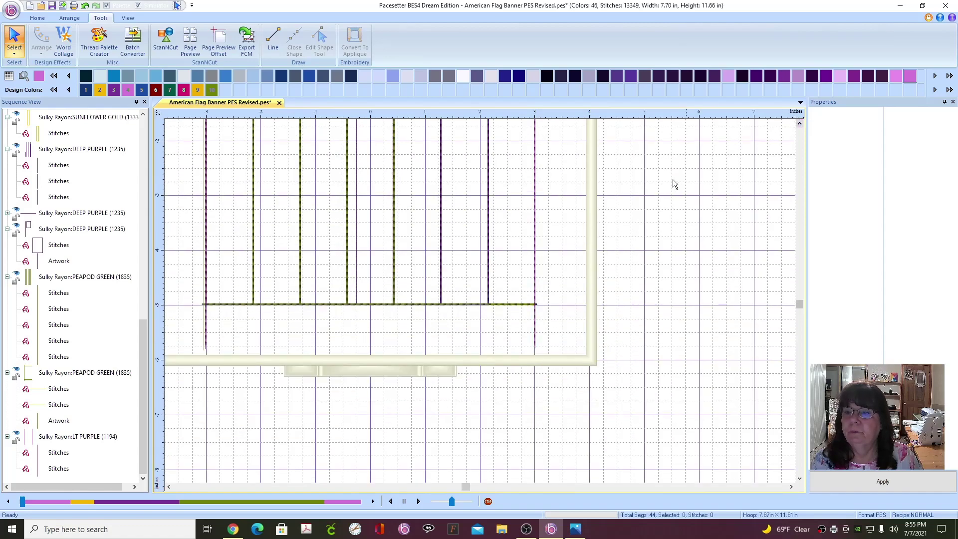
pyautogui.scroll(-1, 495, 259)
pyautogui.click(800, 126)
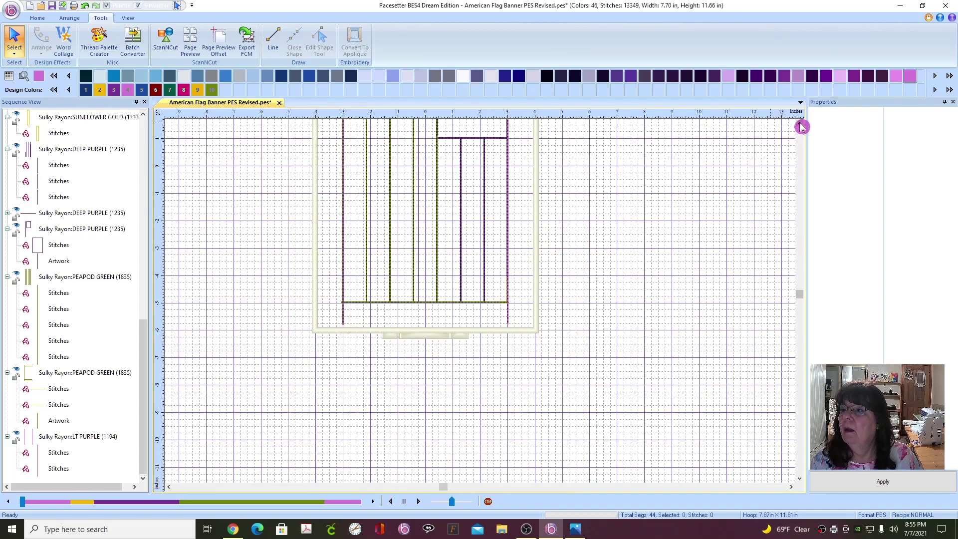
pyautogui.click(800, 126)
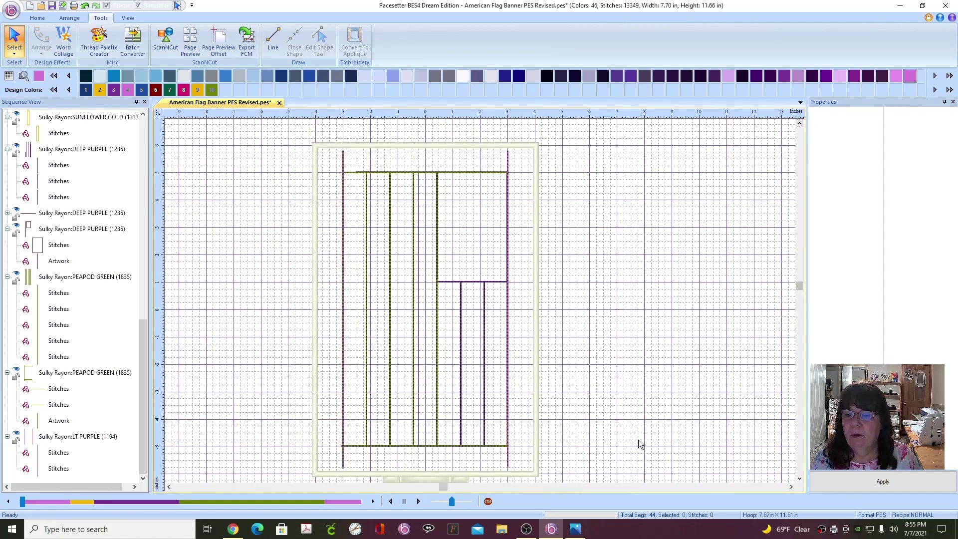
# - Switch to the Photos window to examine the finished banner's borders in IMG_5068.JPG, and return to the embroidery design
pyautogui.click(578, 529)
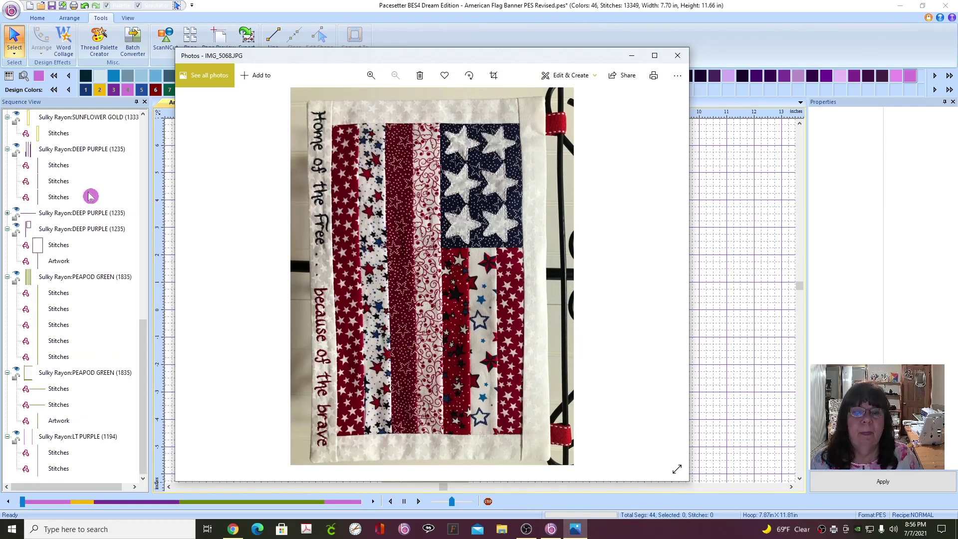
pyautogui.scroll(7, 89, 196)
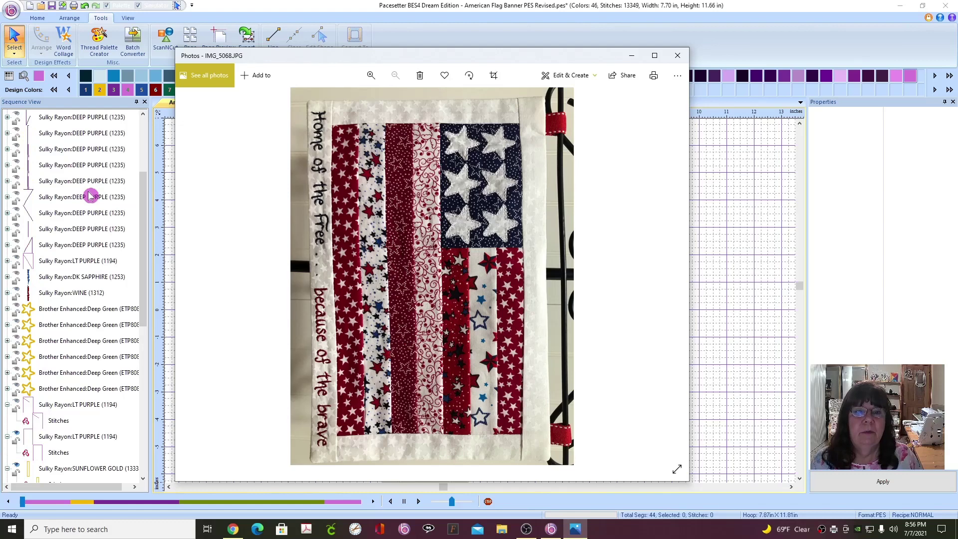
pyautogui.click(66, 263)
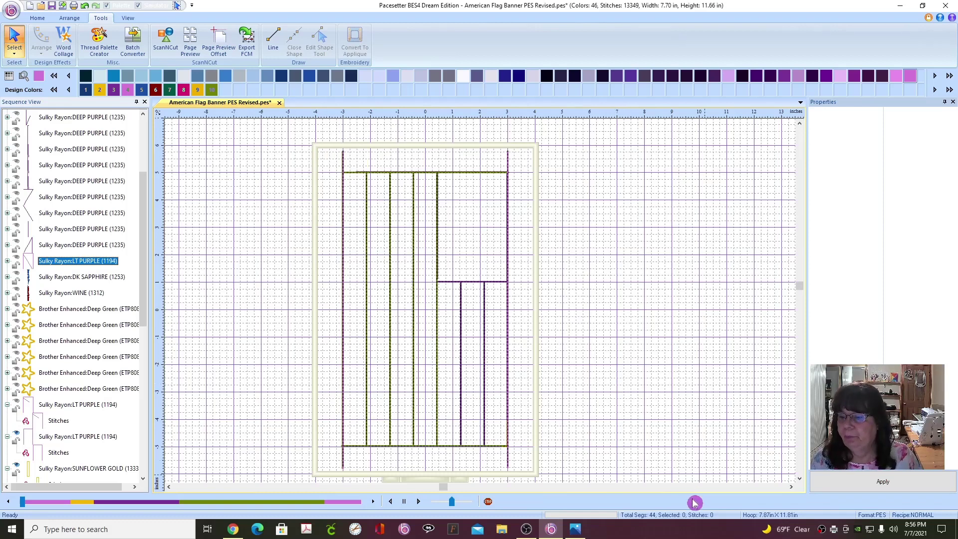
pyautogui.click(576, 529)
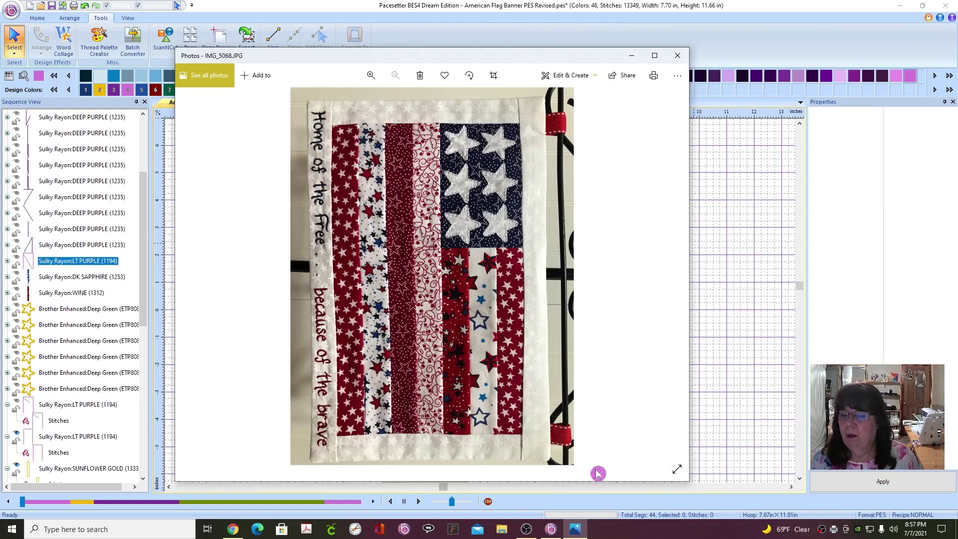
pyautogui.click(576, 528)
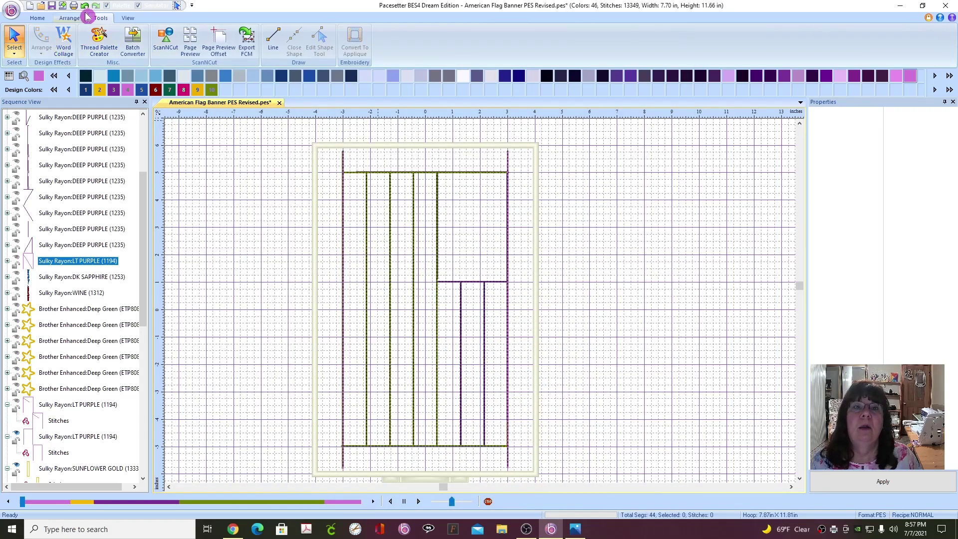
# - Draw a closed rectangular outline about 7.58 by 11.51 in around the flag, just inside the hoop, with the Line tool
pyautogui.click(272, 39)
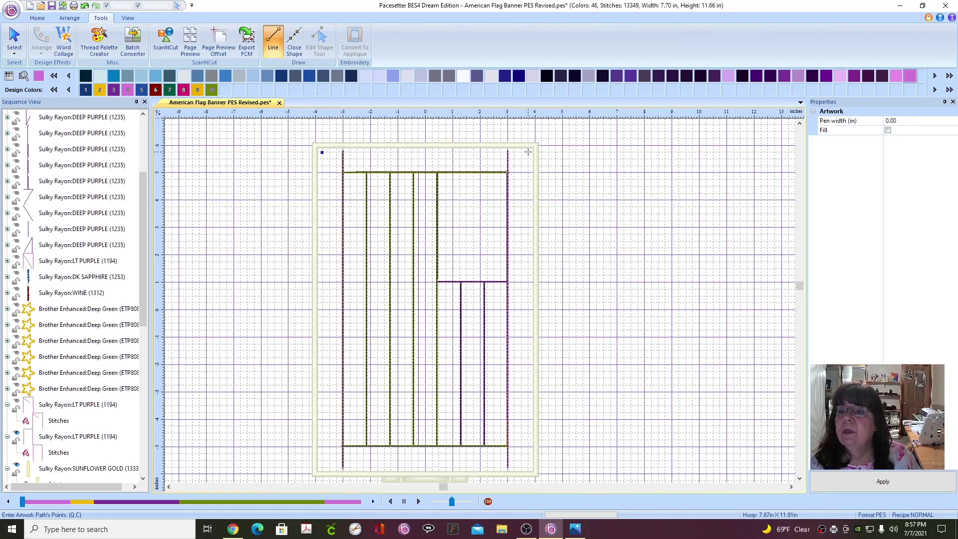
pyautogui.click(528, 152)
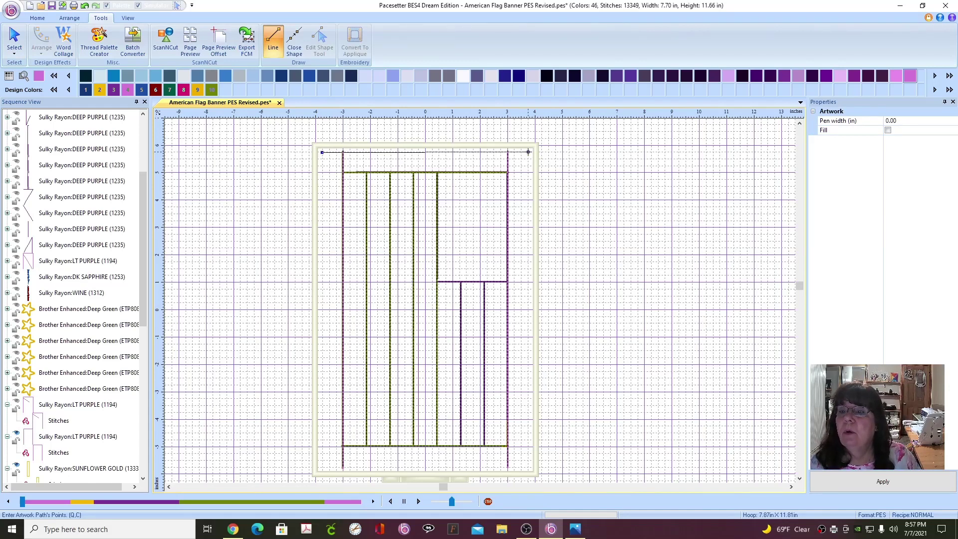
pyautogui.click(529, 467)
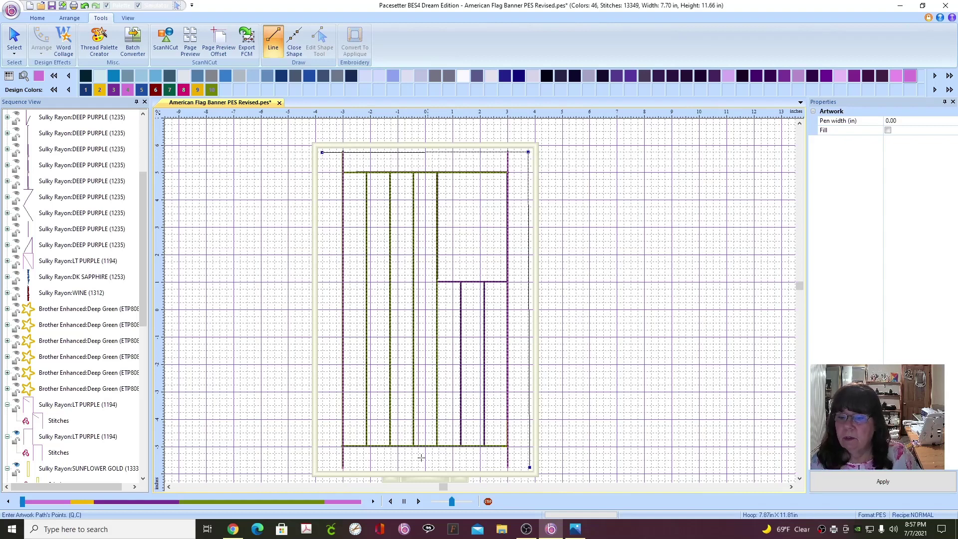
pyautogui.click(323, 468)
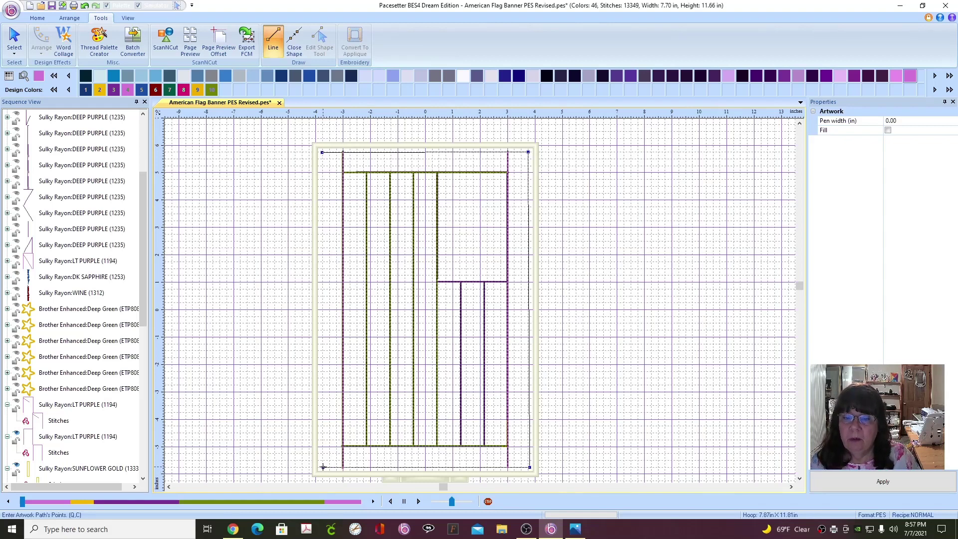
pyautogui.scroll(3, 407, 269)
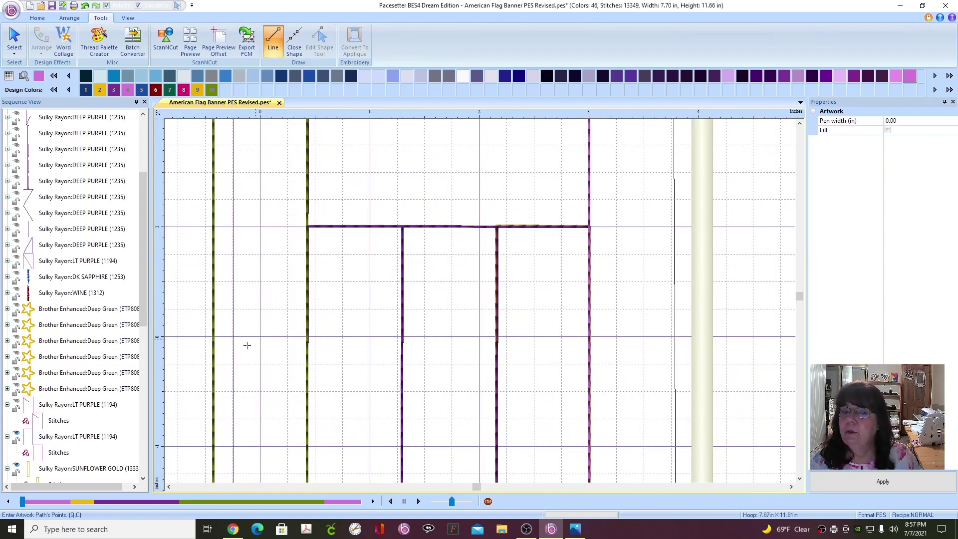
pyautogui.click(170, 486)
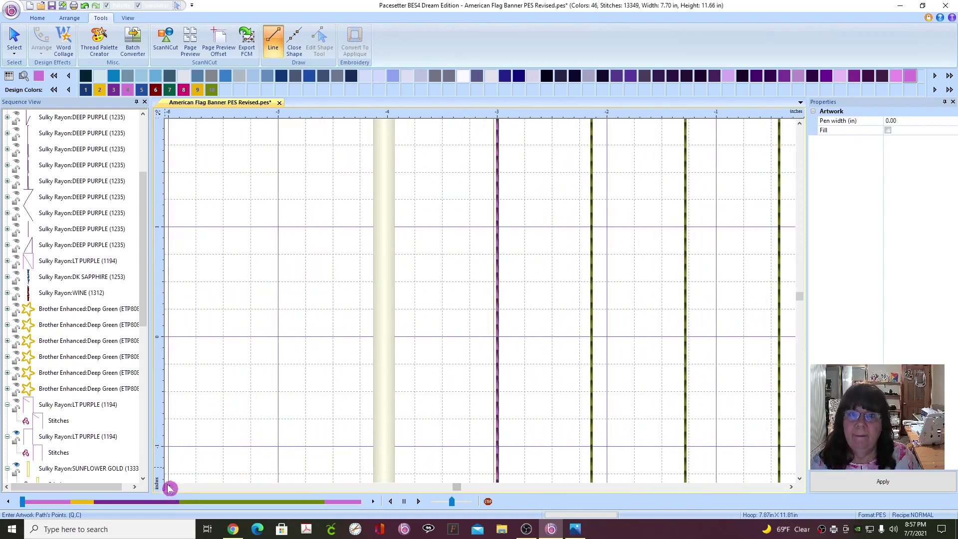
pyautogui.click(799, 124)
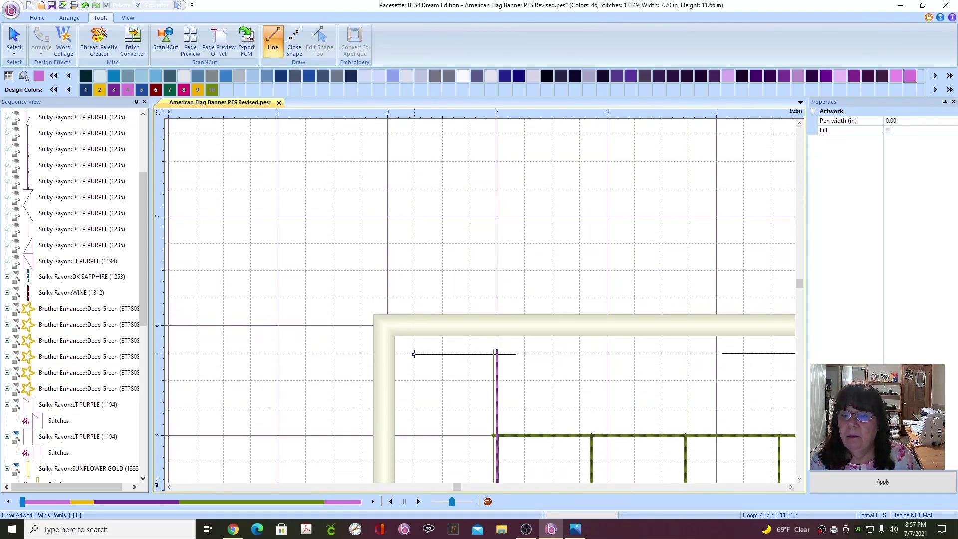
pyautogui.click(414, 354)
pyautogui.click(15, 37)
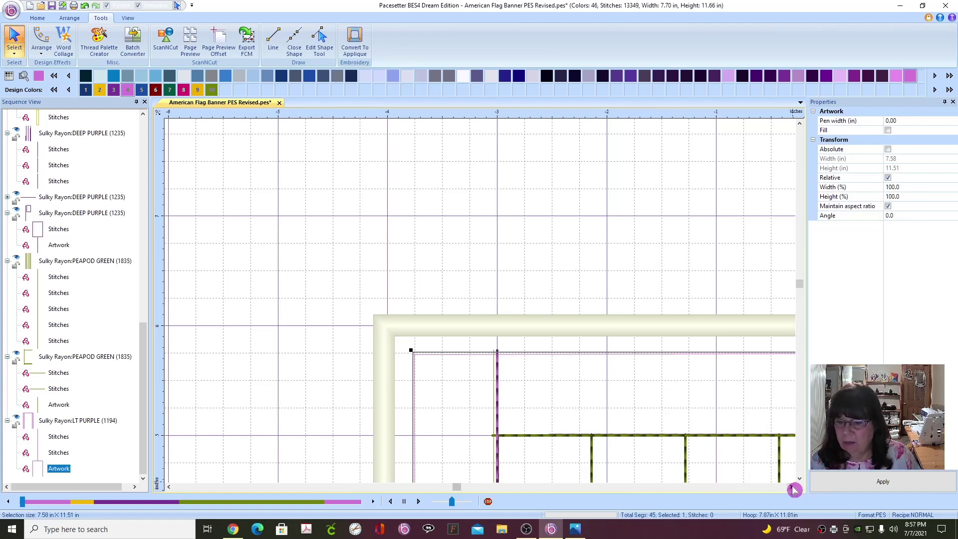
# - Set the outer rectangle's absolute size to 7.70 in wide by 11.65 in high without maintaining aspect ratio
pyautogui.click(888, 178)
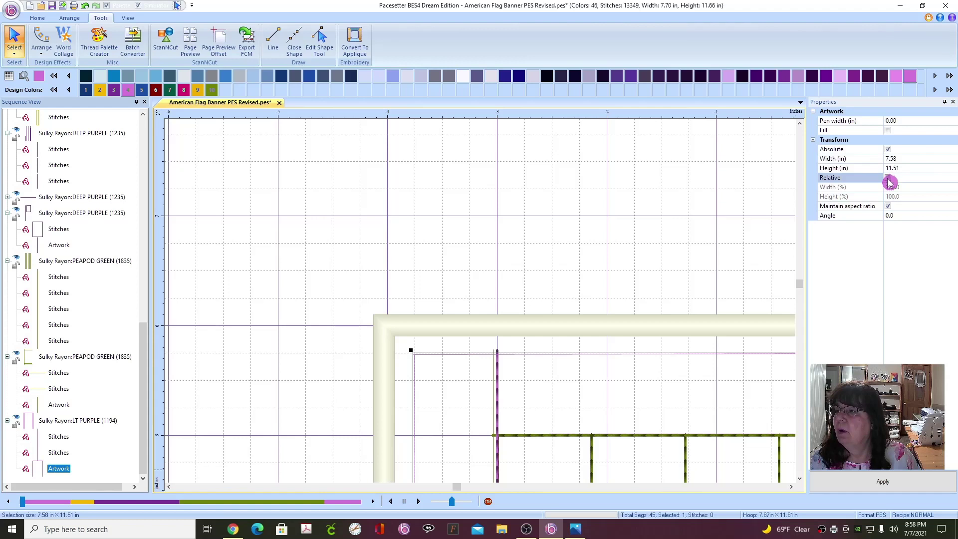
pyautogui.click(888, 206)
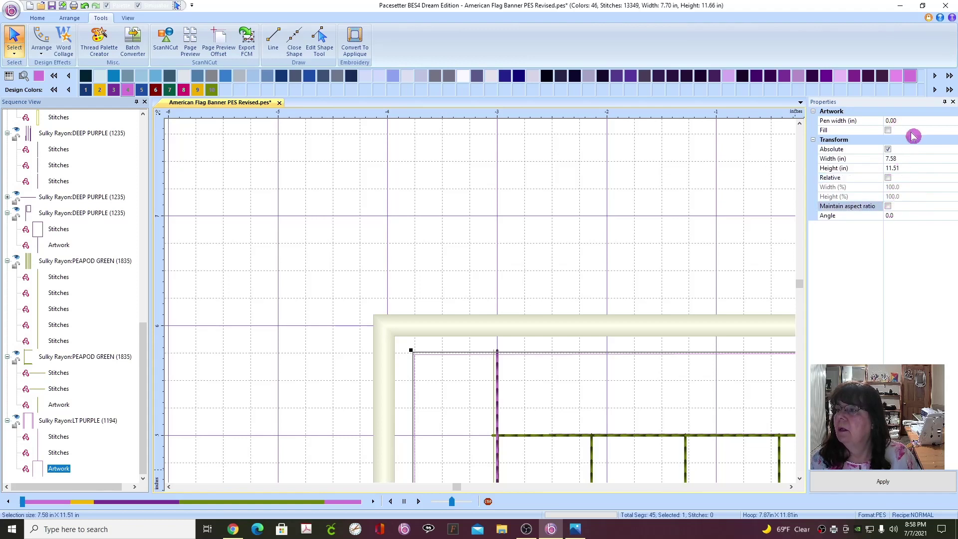
pyautogui.click(907, 153)
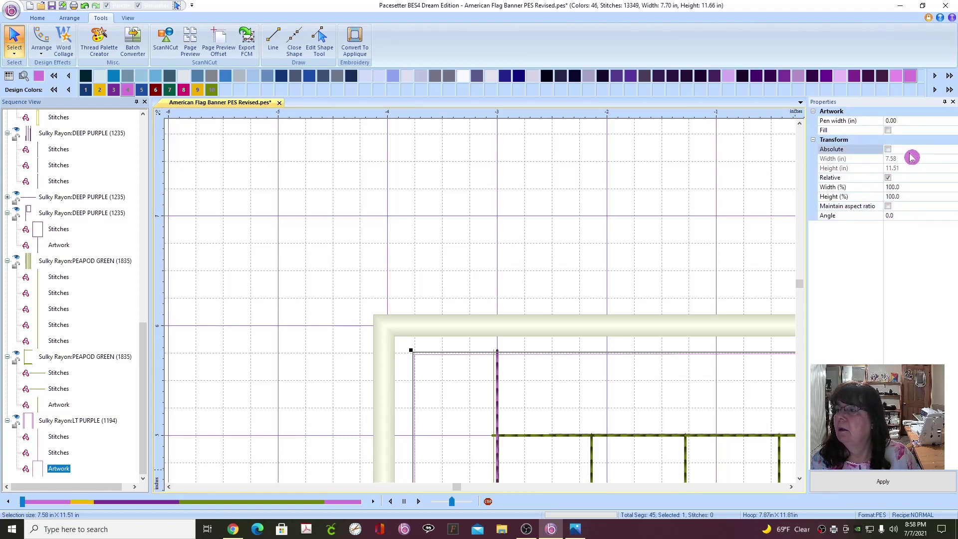
pyautogui.click(893, 151)
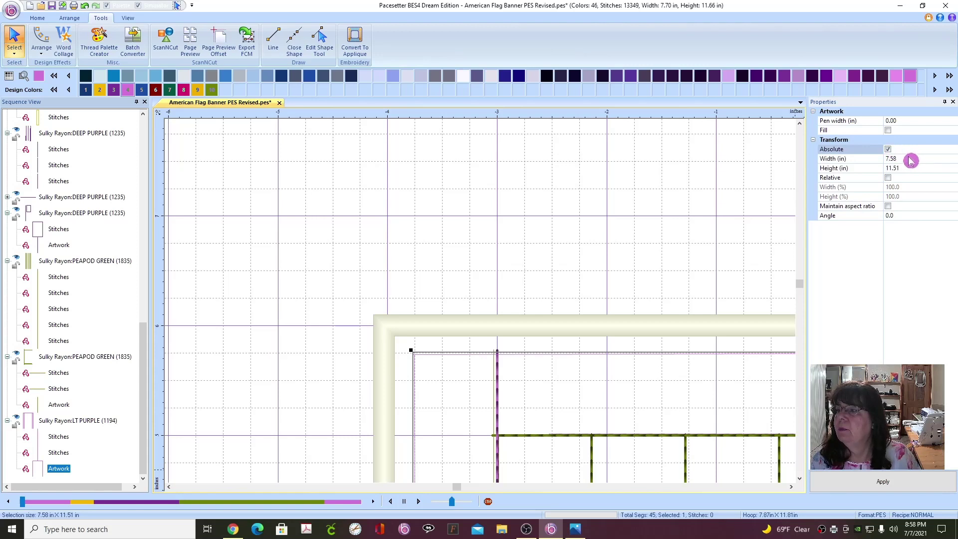
pyautogui.click(910, 159)
pyautogui.moveTo(910, 158); pyautogui.dragTo(863, 162)
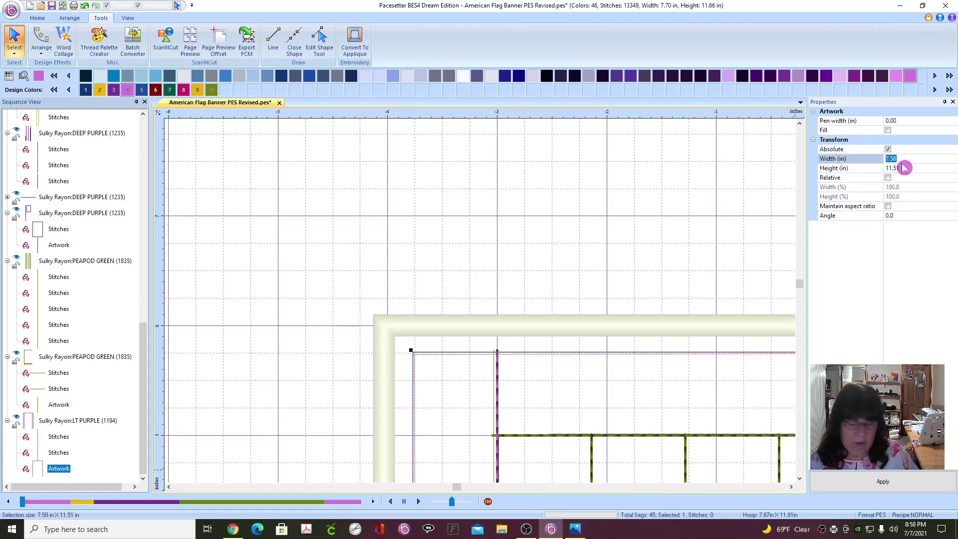
pyautogui.write('7.')
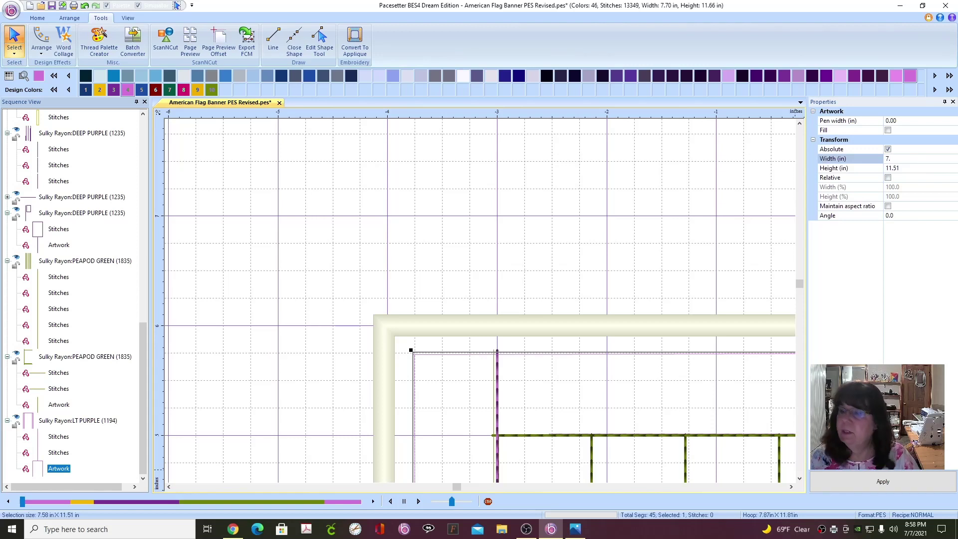
pyautogui.write('70')
pyautogui.press('Return')
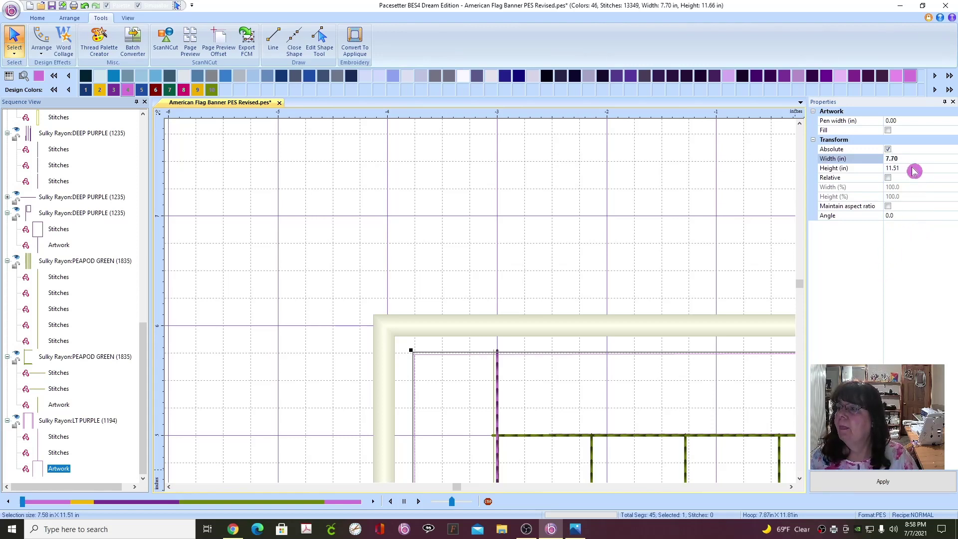
pyautogui.click(913, 170)
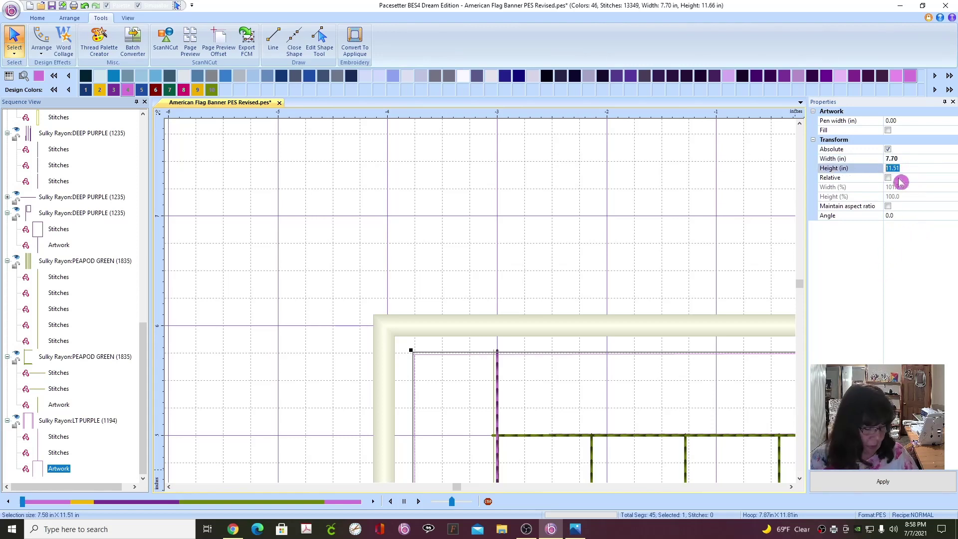
pyautogui.press('BackSpace')
pyautogui.write('.65')
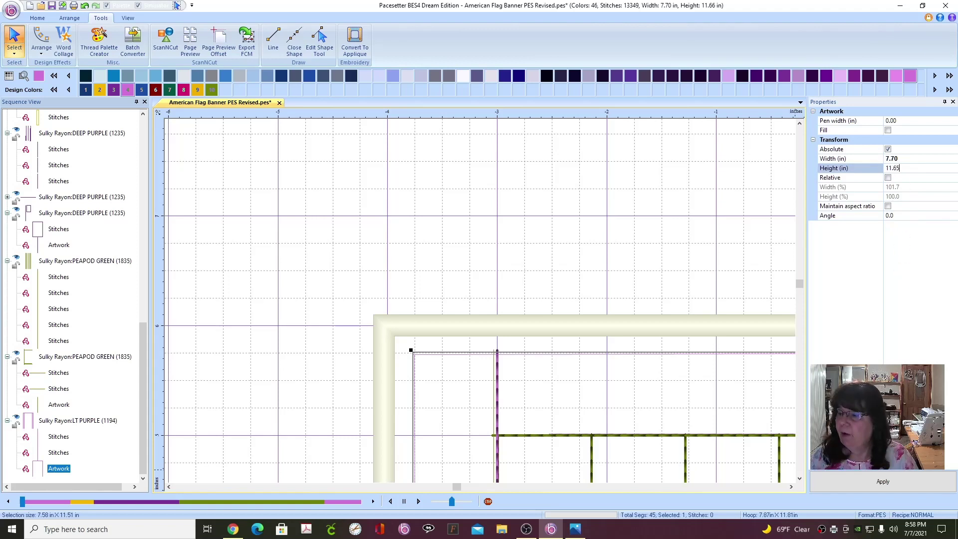
pyautogui.click(909, 481)
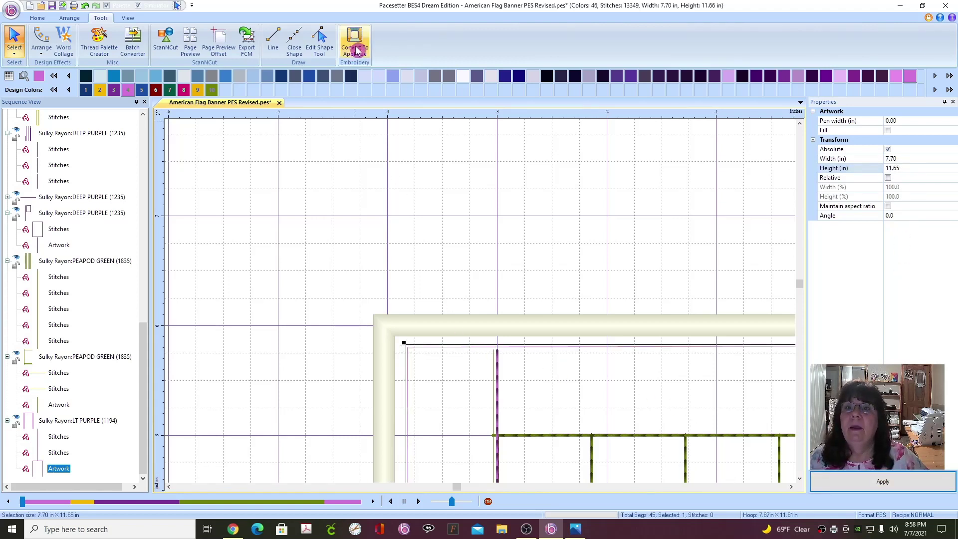
# - Convert the outer rectangle to an appliqué and set its appliqué type to Run
pyautogui.click(357, 50)
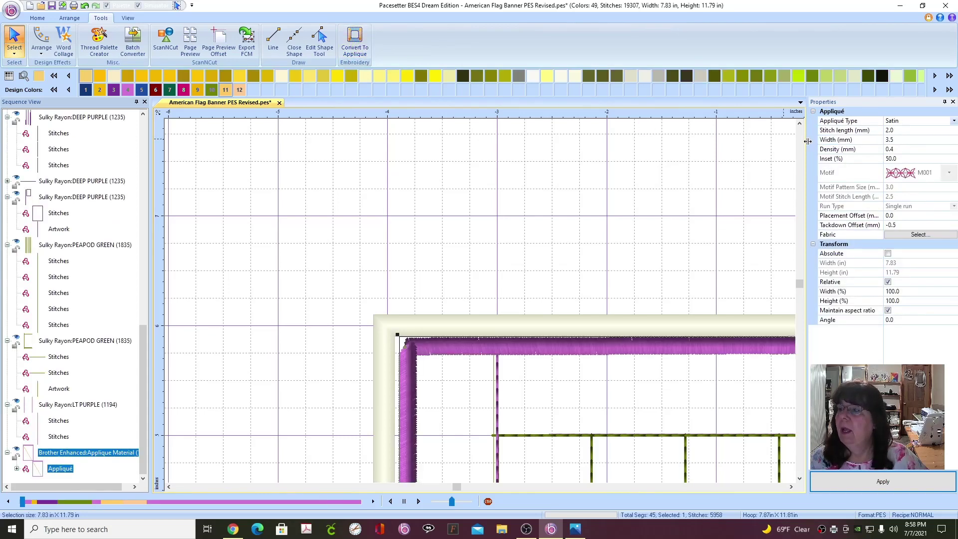
pyautogui.click(953, 120)
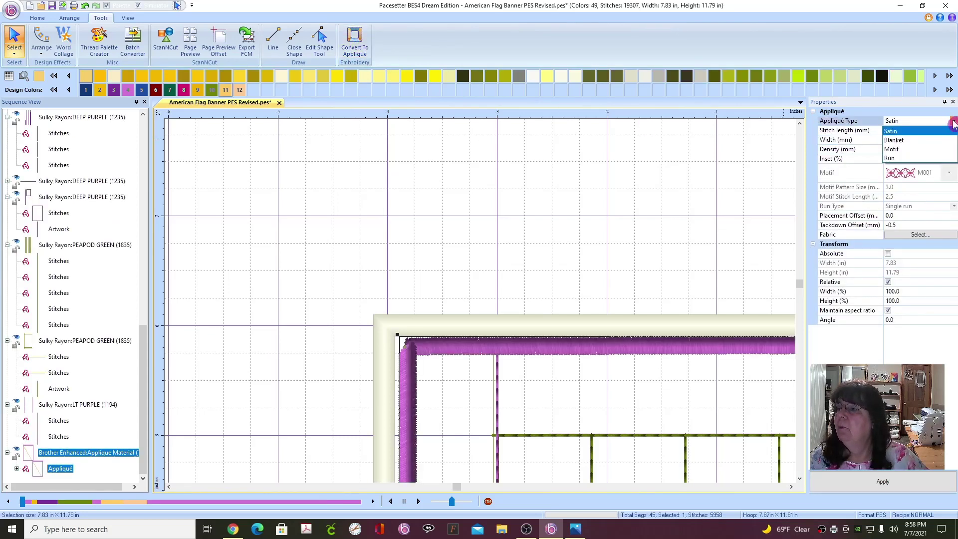
pyautogui.click(905, 158)
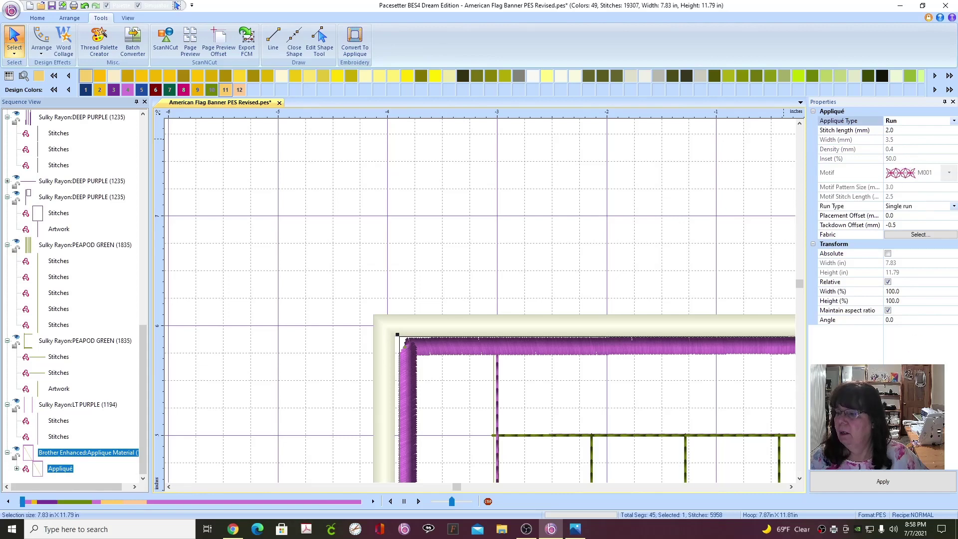
pyautogui.click(902, 482)
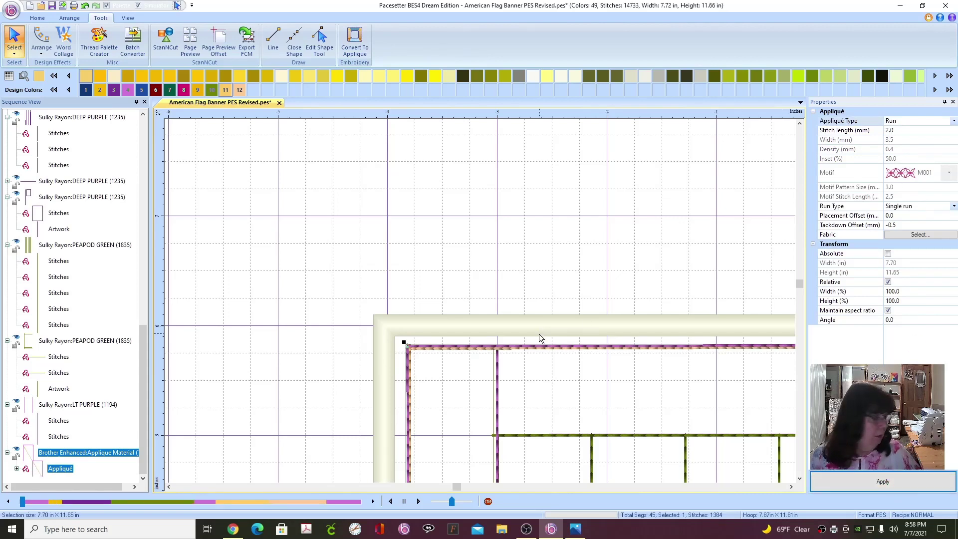
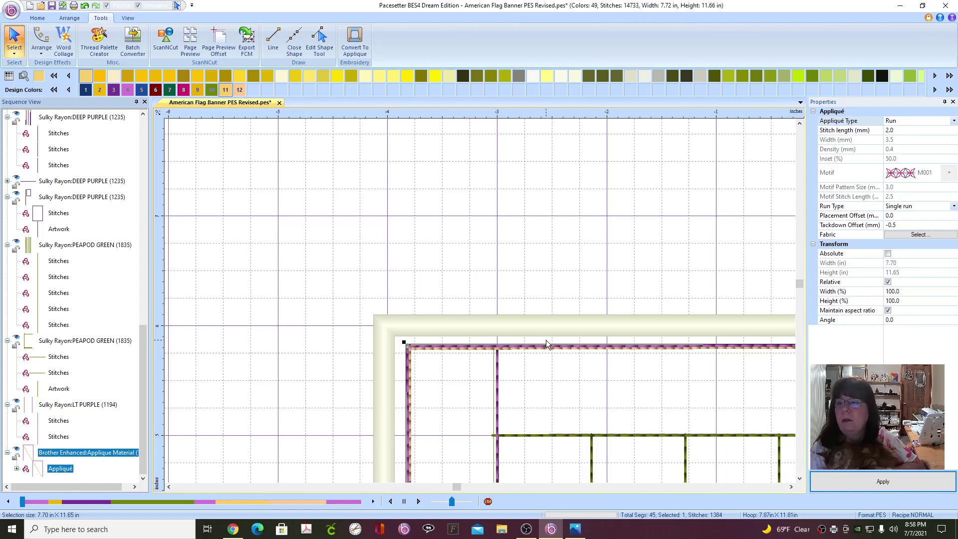
# - Preserve the outer rectangle's appliqué as stitches, so its material, position and final lines become separate entries
pyautogui.click(800, 479)
pyautogui.click(107, 451)
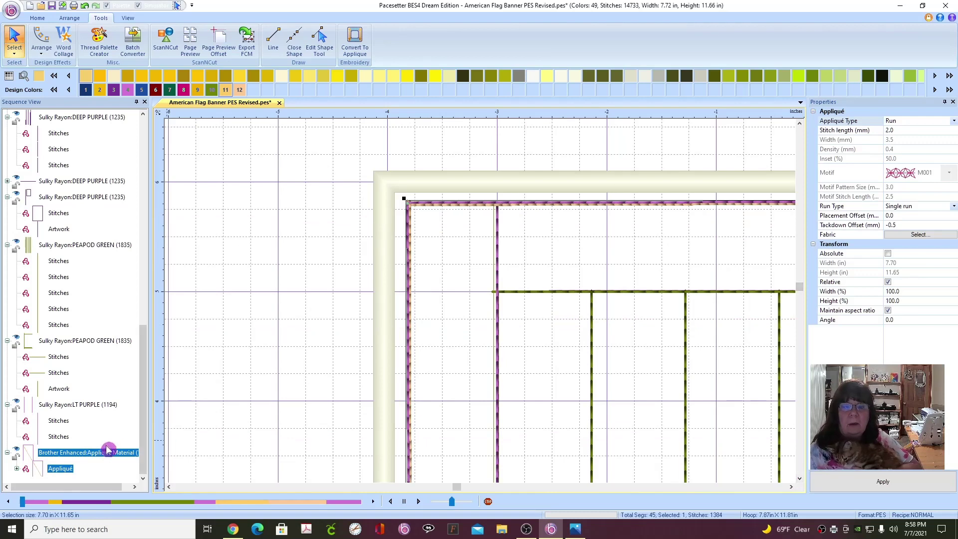
pyautogui.rightClick(109, 455)
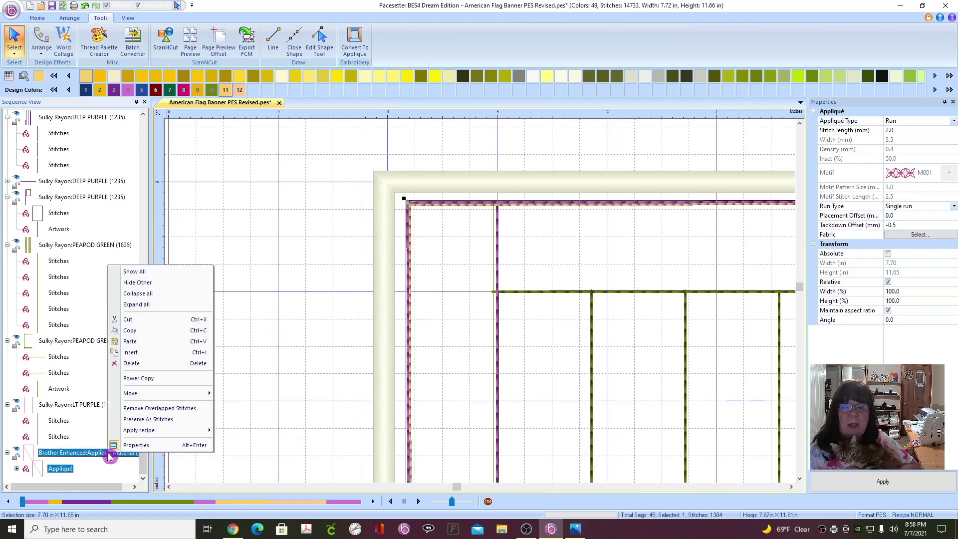
pyautogui.click(162, 424)
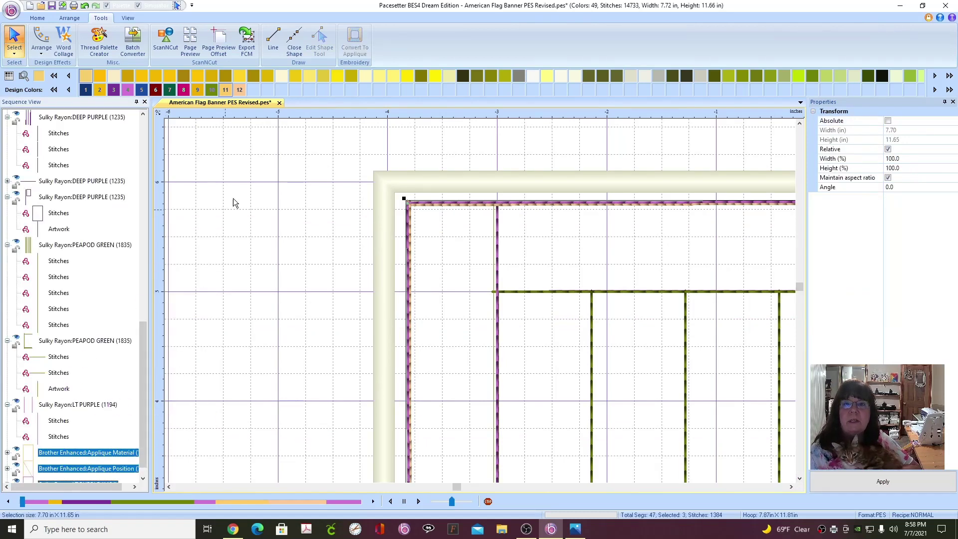
pyautogui.scroll(-1, 70, 417)
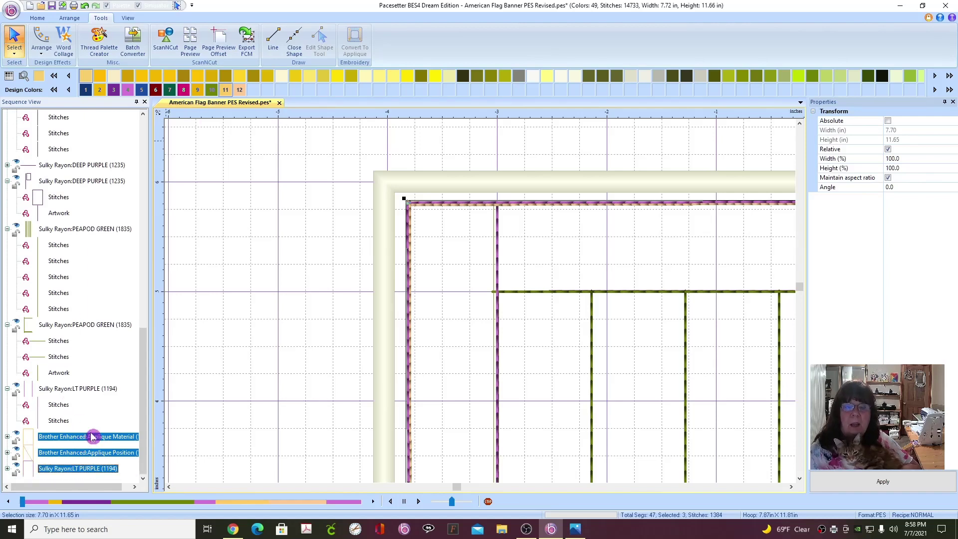
pyautogui.rightClick(102, 439)
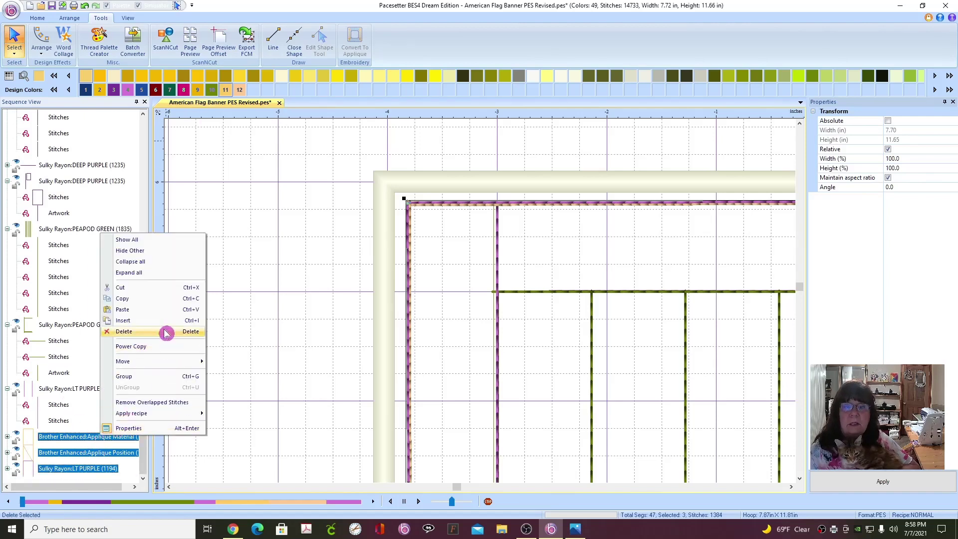
pyautogui.click(132, 333)
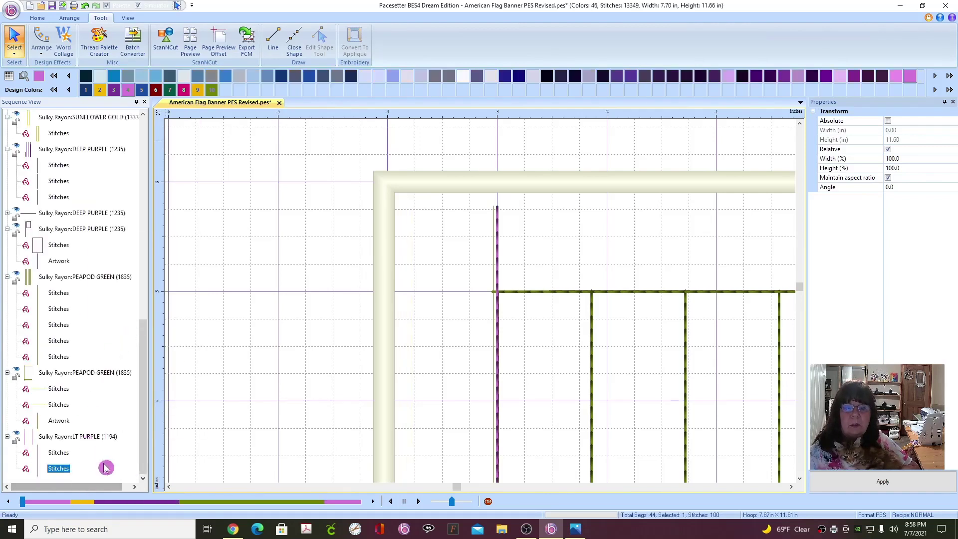
pyautogui.click(85, 6)
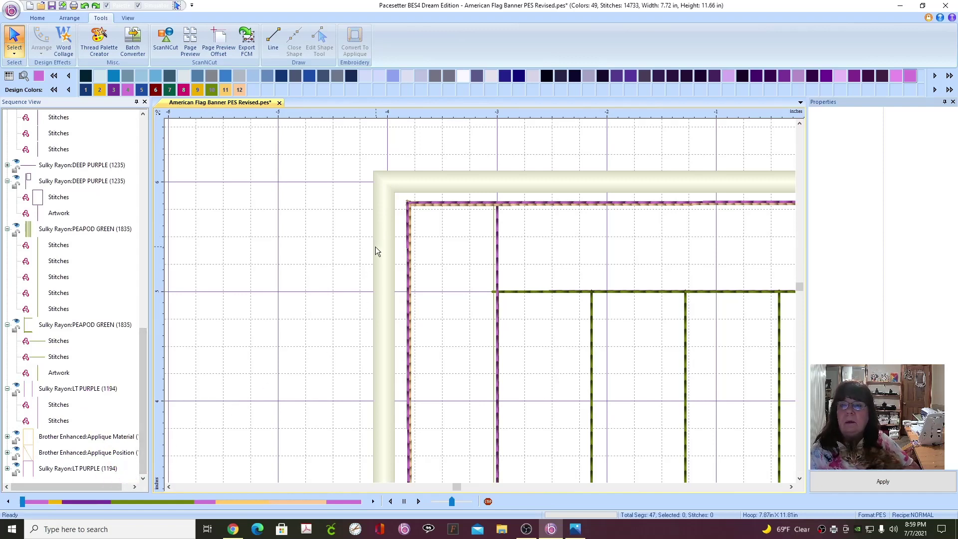
# - Delete the Applique Material and Applique Position entries of the outer rectangle, keeping only its LT PURPLE (1194) run line
pyautogui.click(92, 437)
pyautogui.rightClick(92, 437)
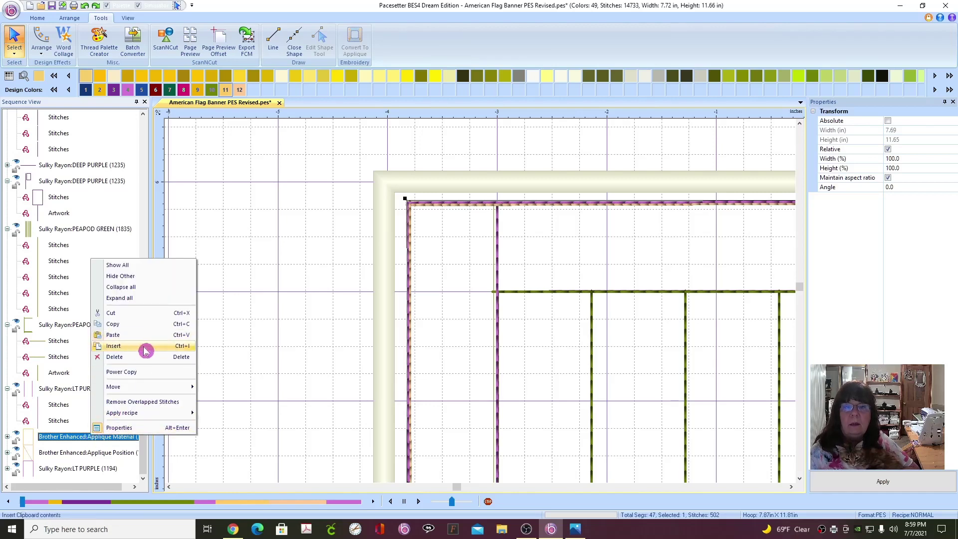
pyautogui.click(119, 357)
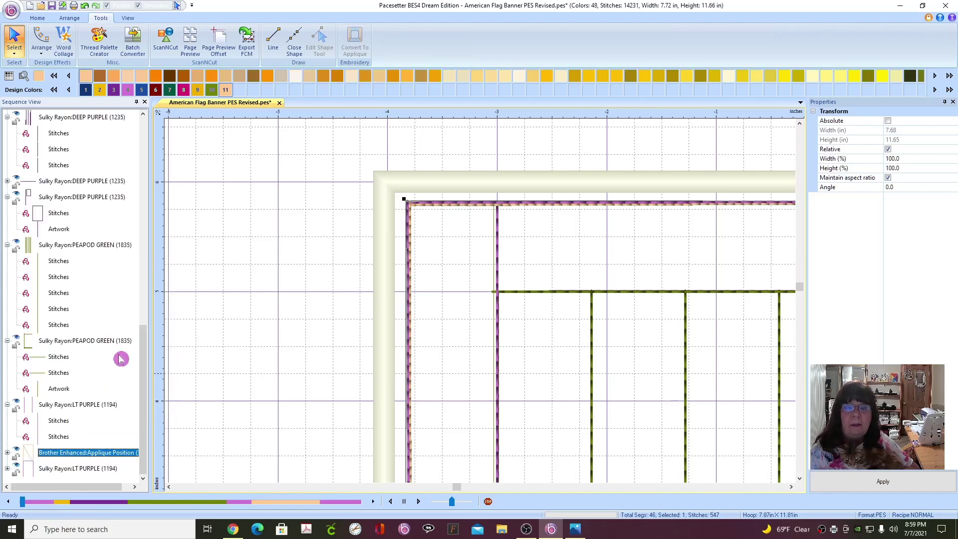
pyautogui.rightClick(100, 455)
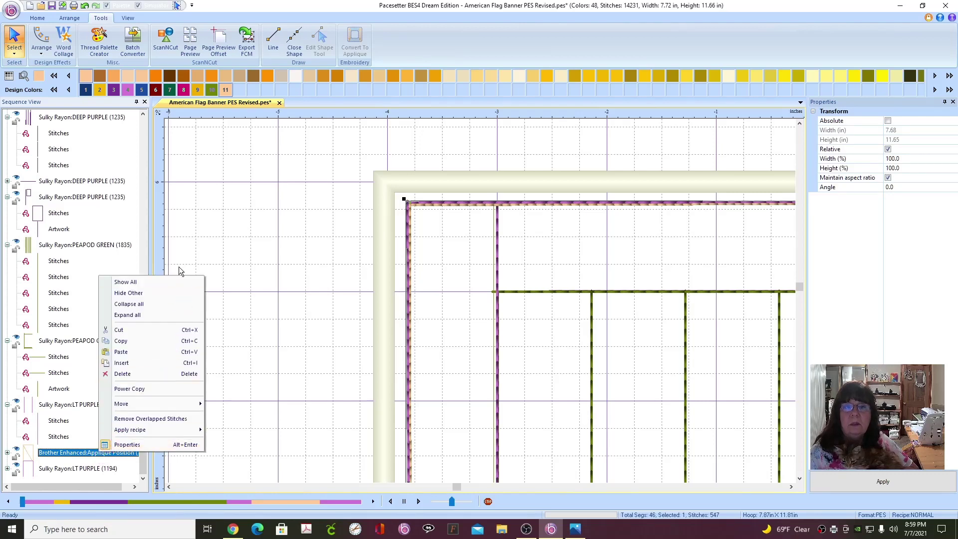
pyautogui.click(141, 375)
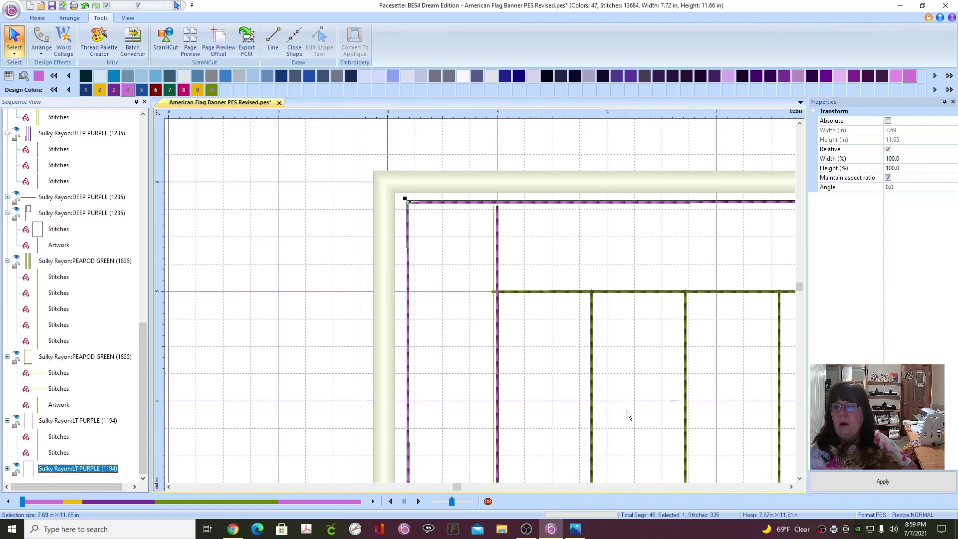
pyautogui.click(791, 487)
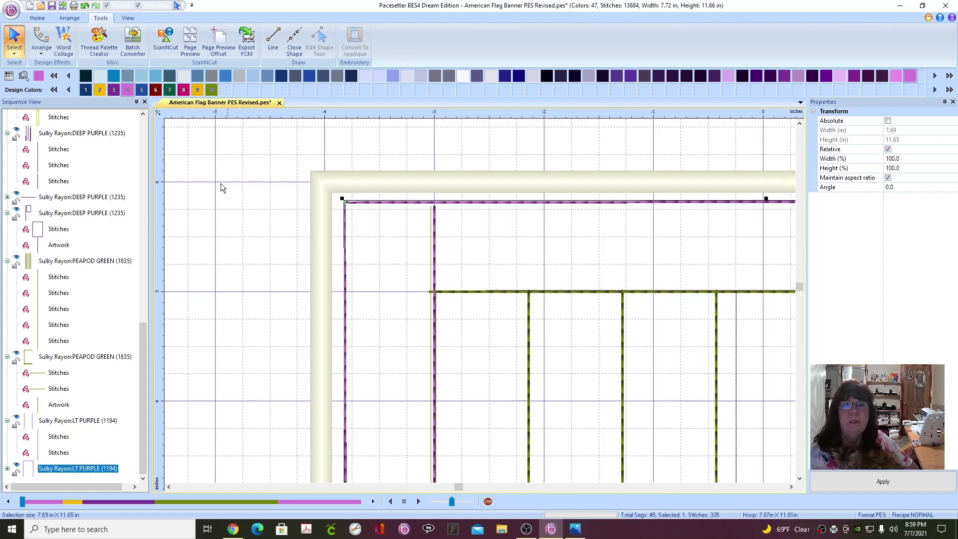
pyautogui.scroll(10, 112, 217)
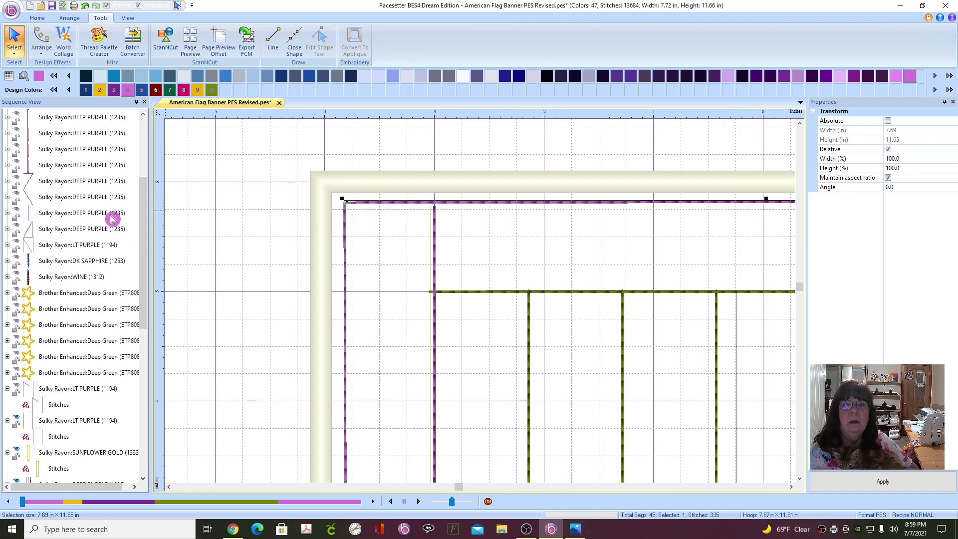
pyautogui.scroll(-10, 111, 217)
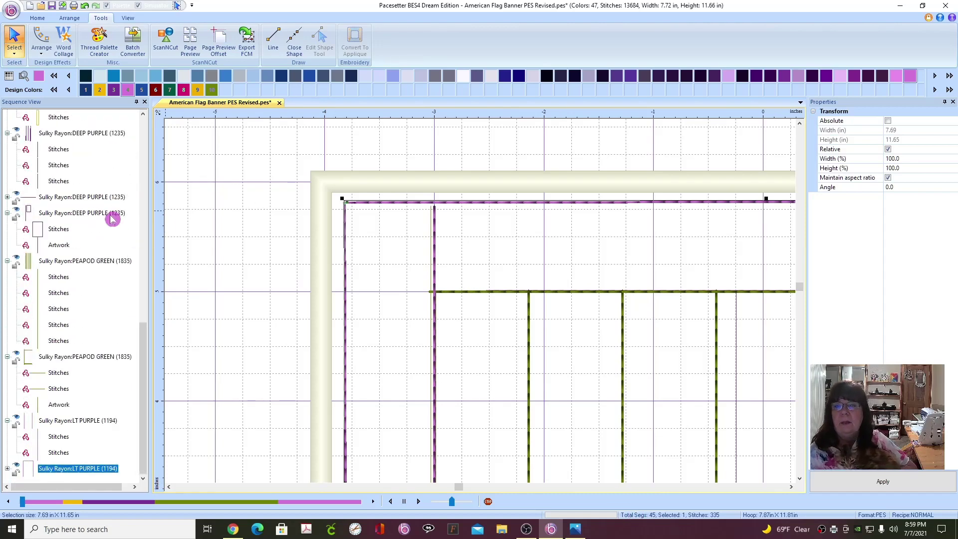
pyautogui.scroll(-2, 477, 374)
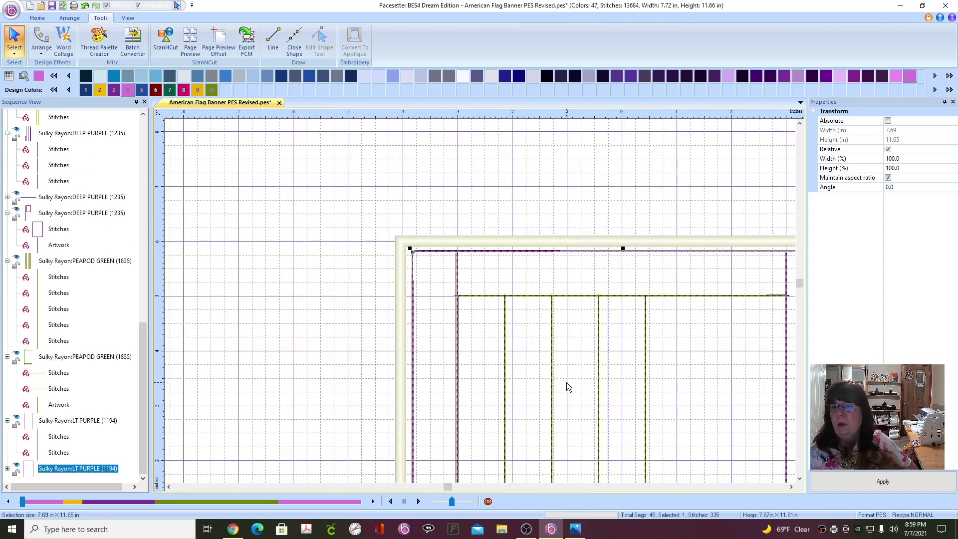
pyautogui.click(799, 480)
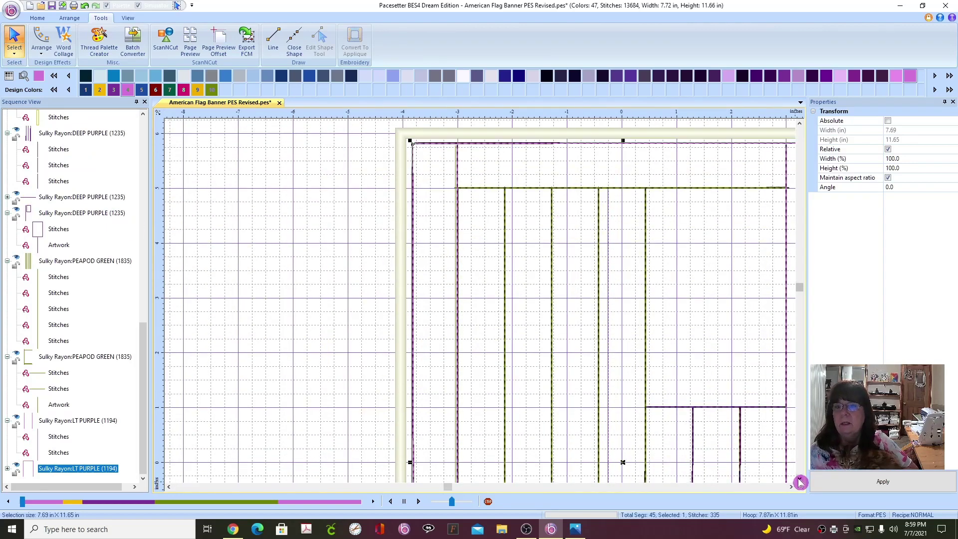
pyautogui.click(288, 250)
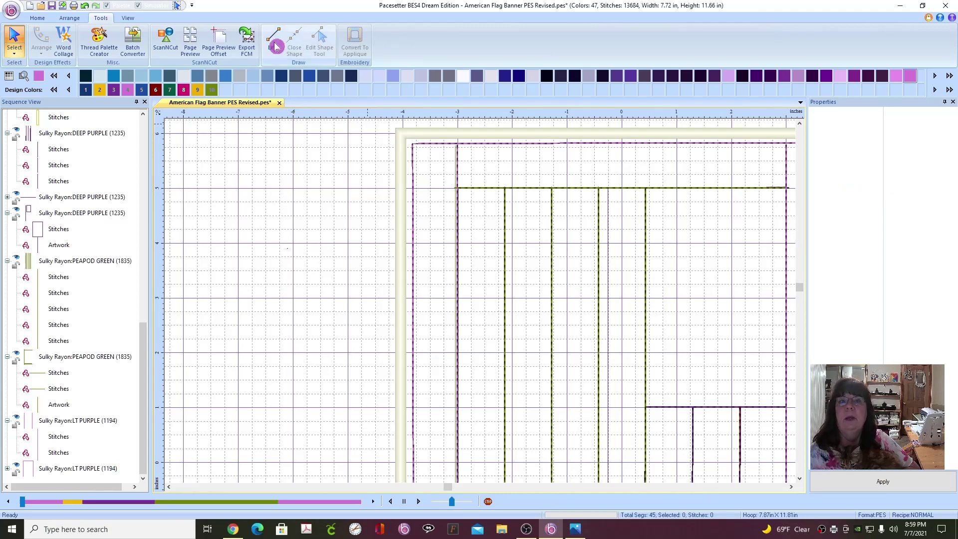
pyautogui.click(40, 18)
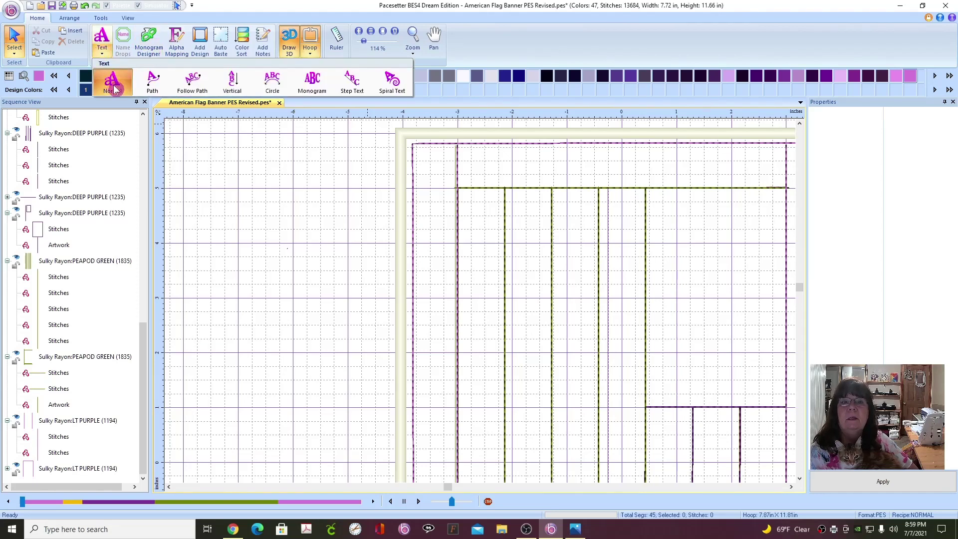
pyautogui.click(114, 87)
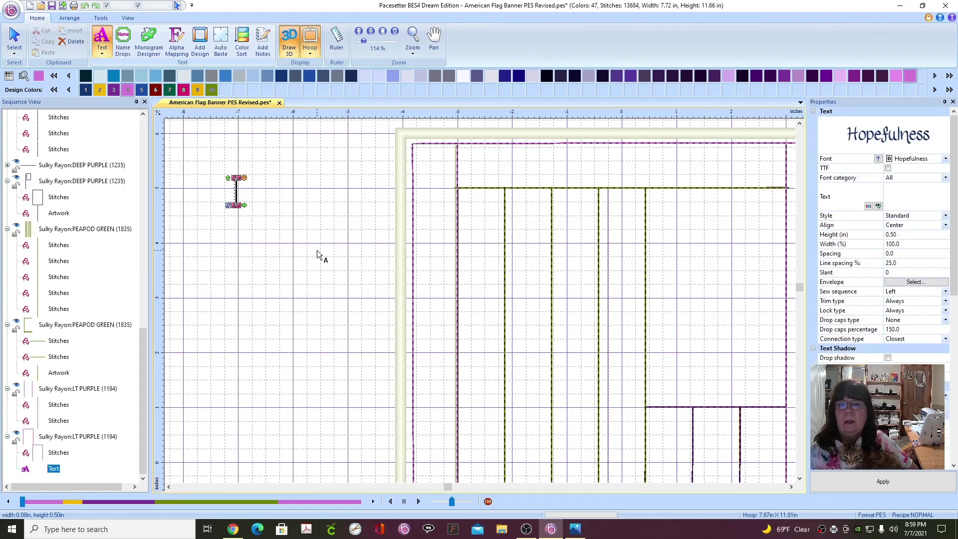
pyautogui.click(945, 159)
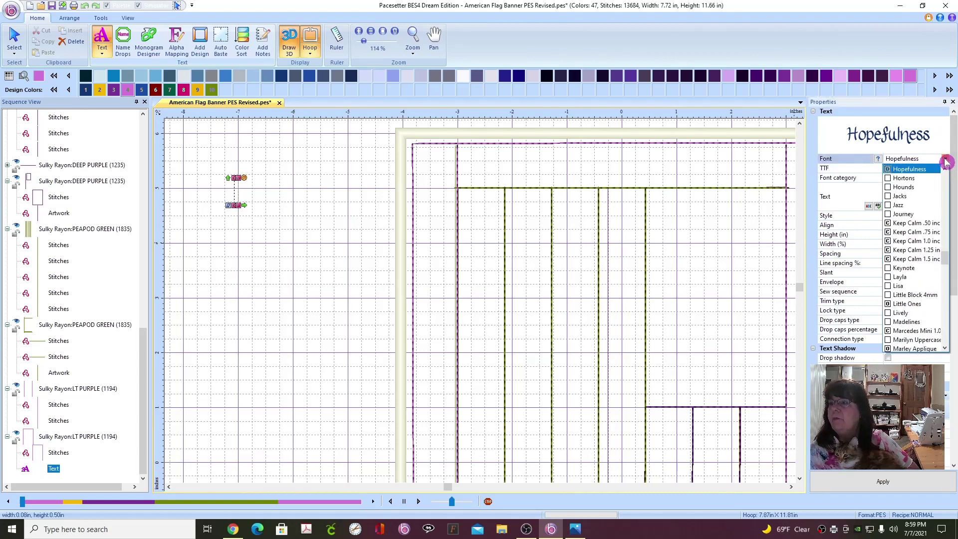
pyautogui.click(907, 188)
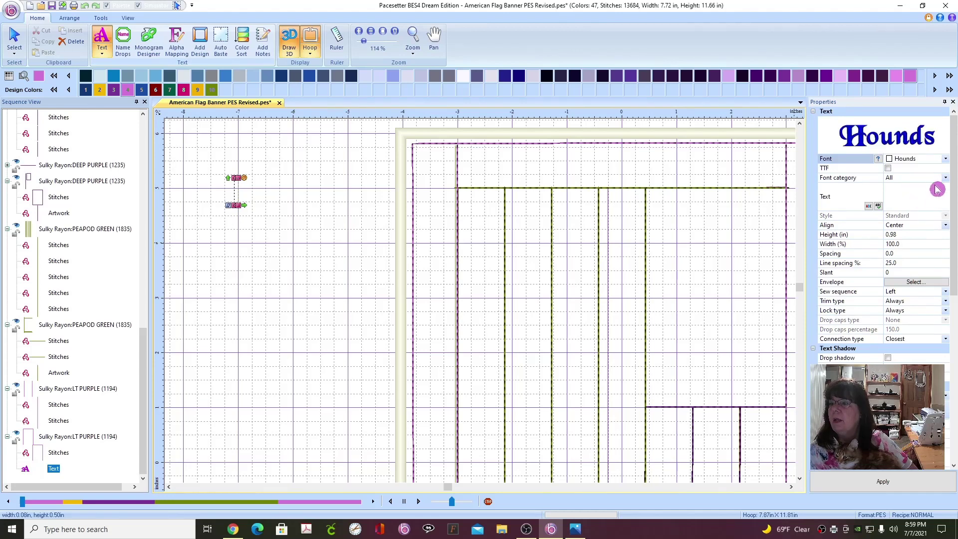
pyautogui.click(945, 159)
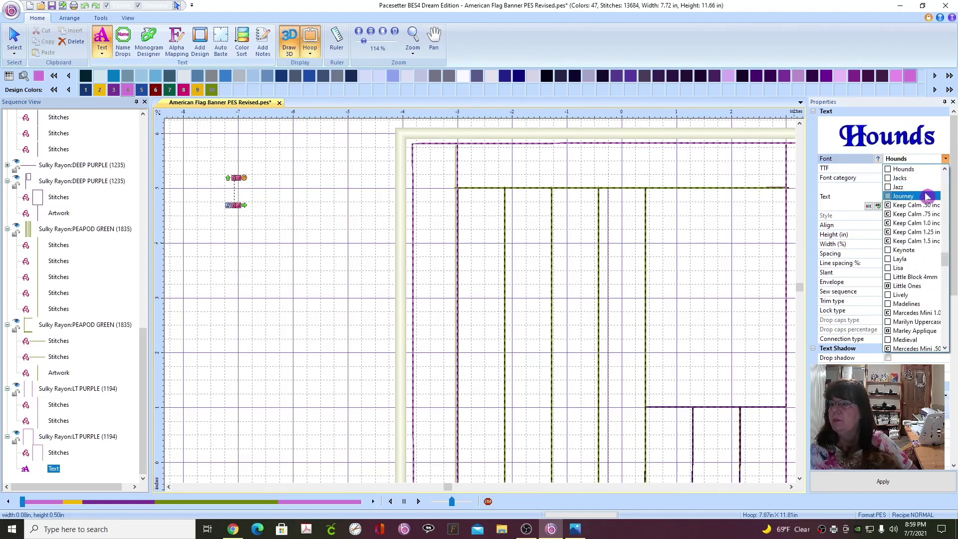
pyautogui.scroll(4, 917, 210)
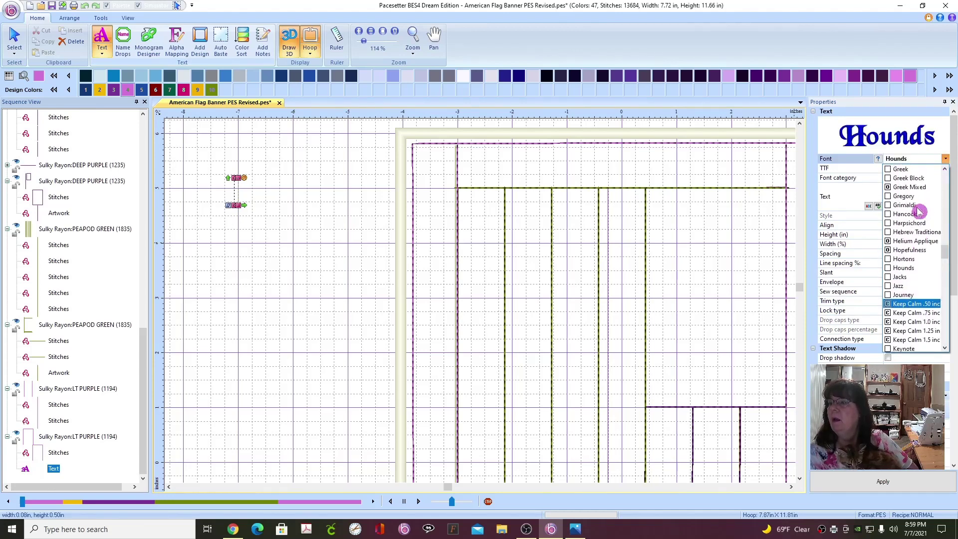
pyautogui.click(920, 250)
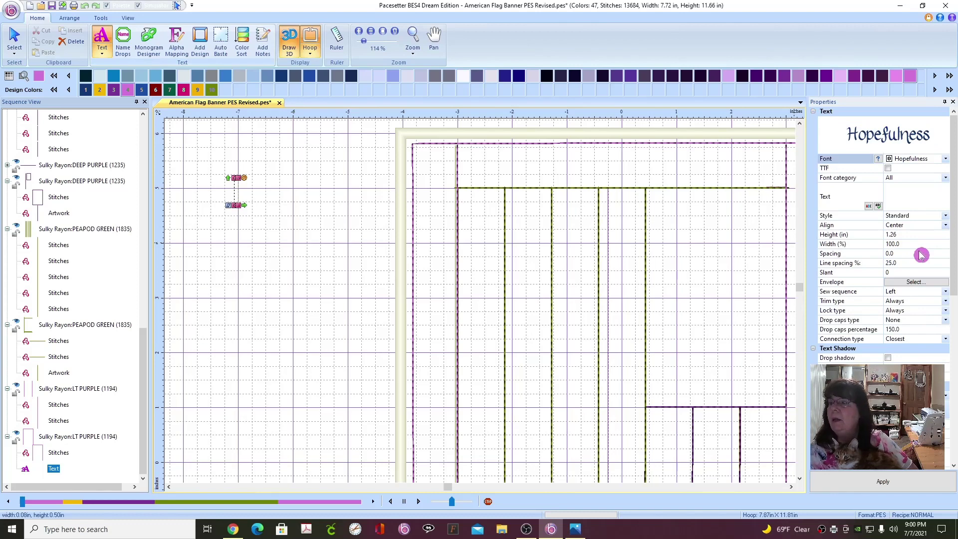
pyautogui.click(249, 189)
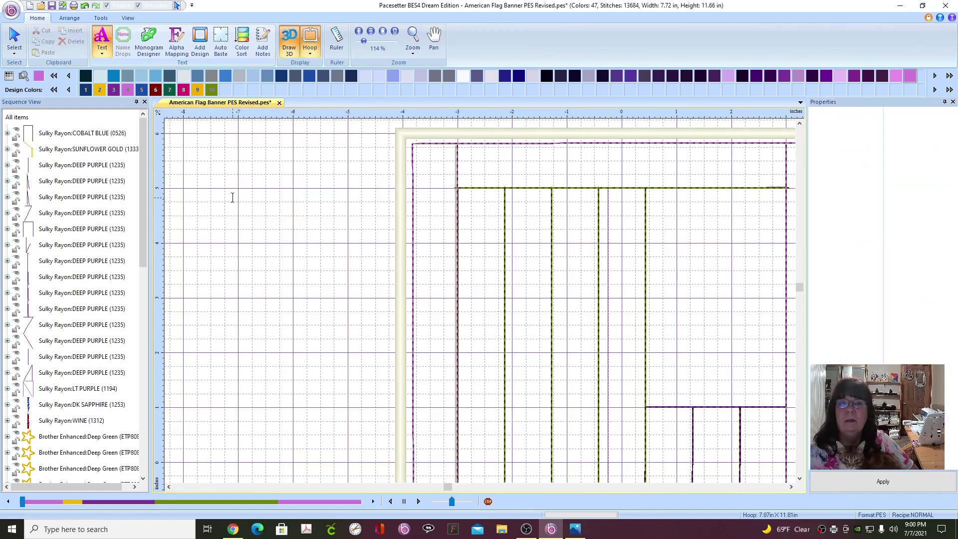
pyautogui.click(232, 197)
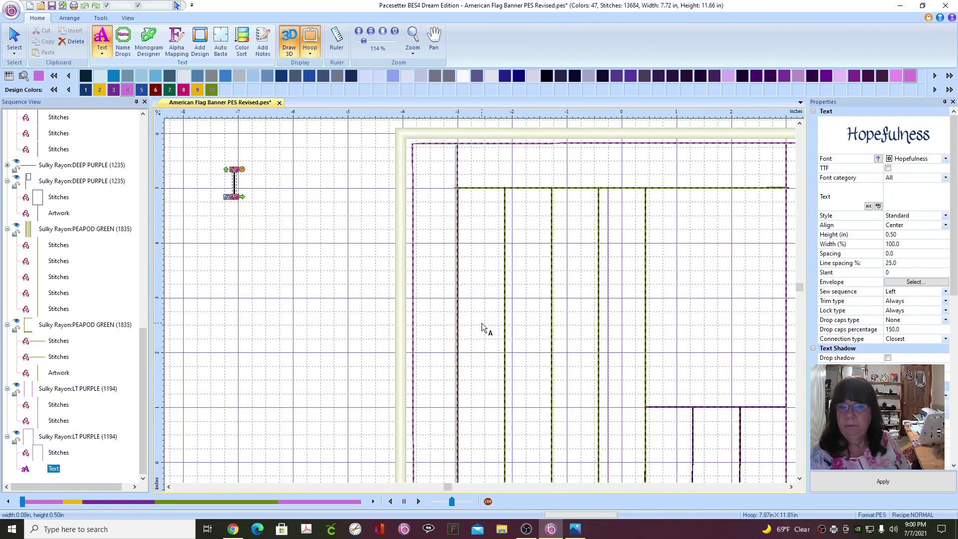
# - Briefly show the hidden DK SAPPHIRE (1253) lettering beside the flag for reference and hide it again
pyautogui.scroll(8, 107, 221)
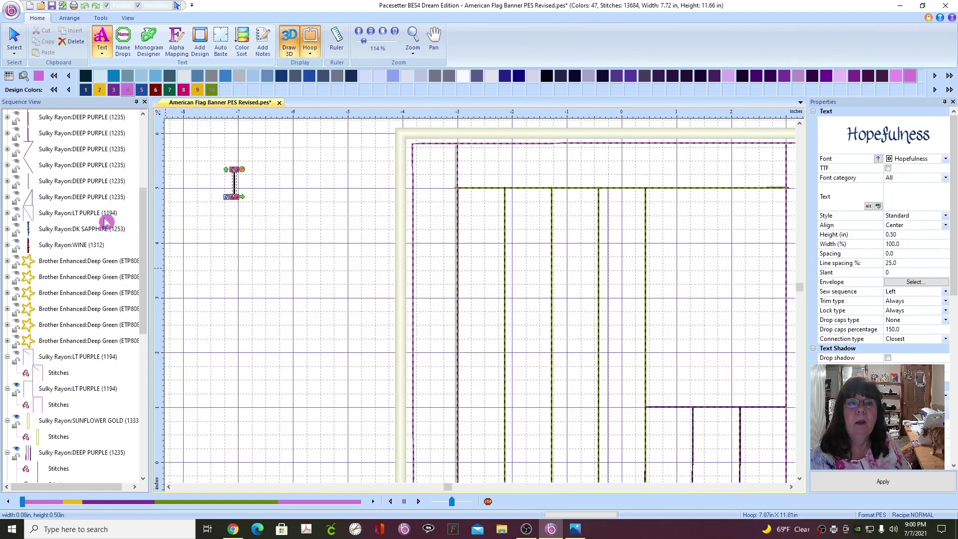
pyautogui.scroll(4, 107, 221)
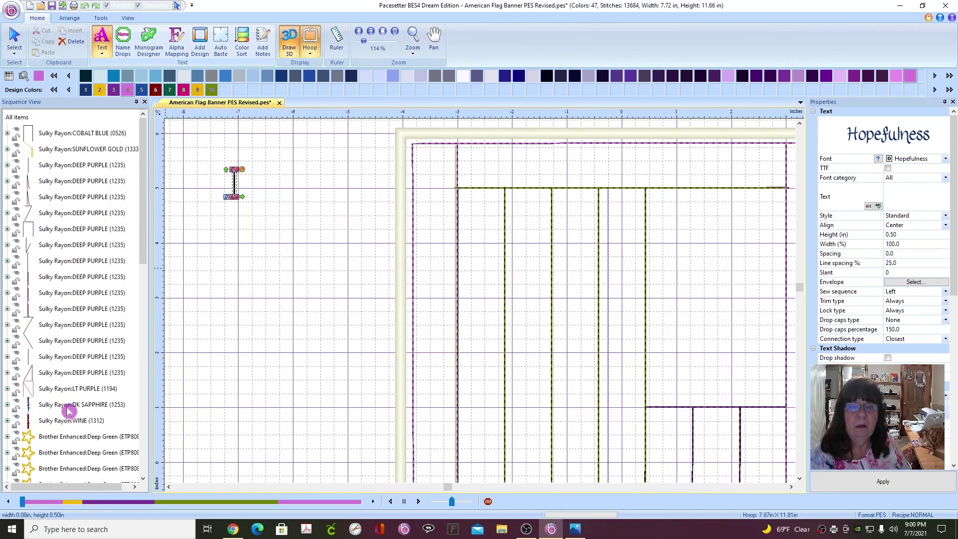
pyautogui.click(16, 404)
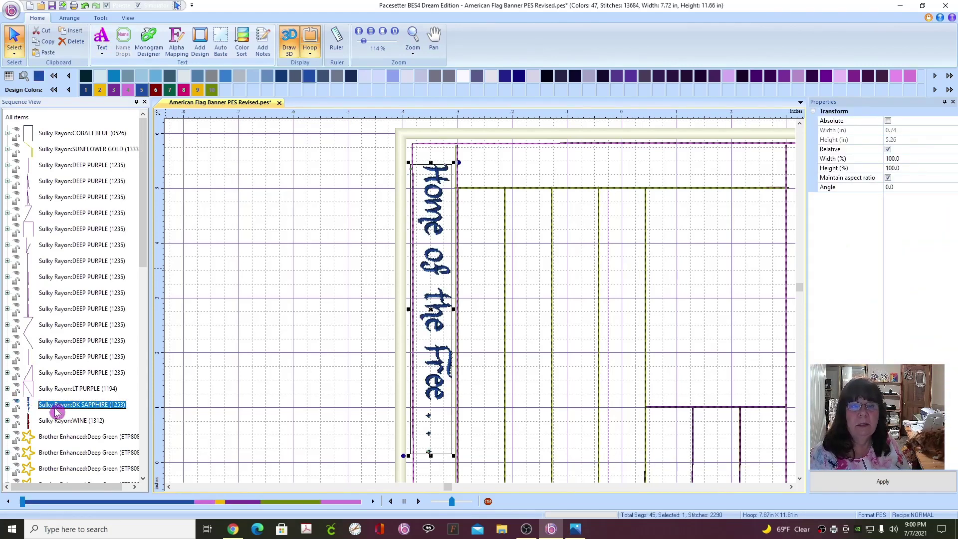
pyautogui.click(18, 402)
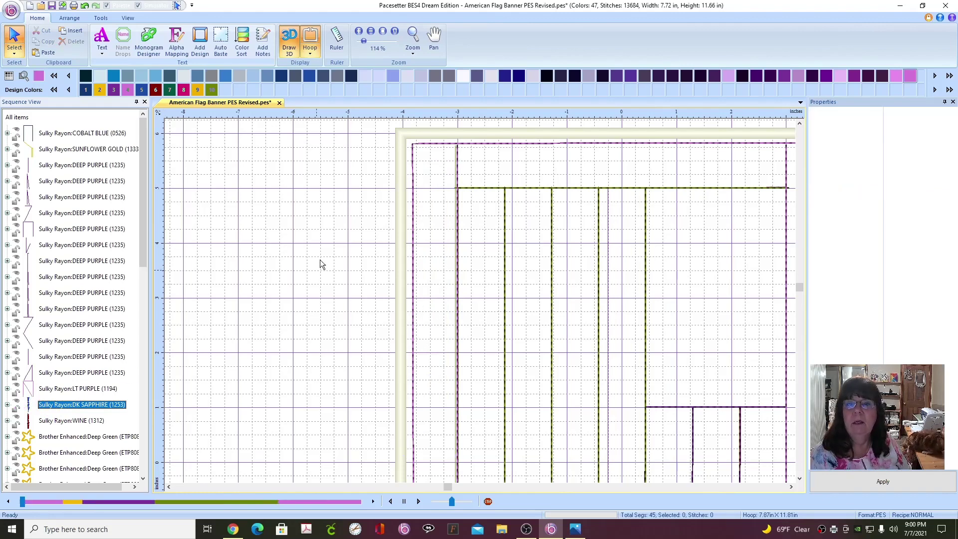
# - Add a normal text object reading "Home of the Free . . ." in the Hopefulness font, 0.50 in high, outside the hoop
pyautogui.click(101, 40)
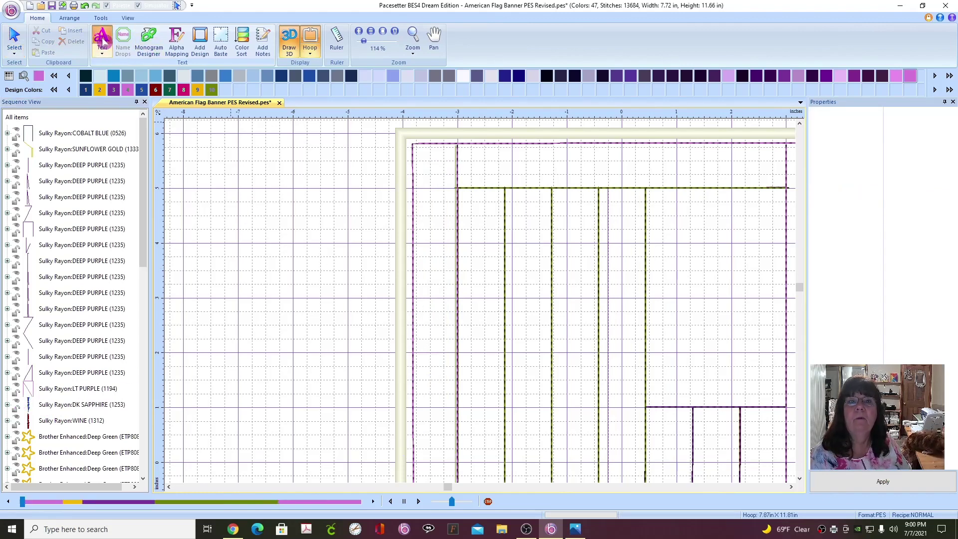
pyautogui.click(218, 245)
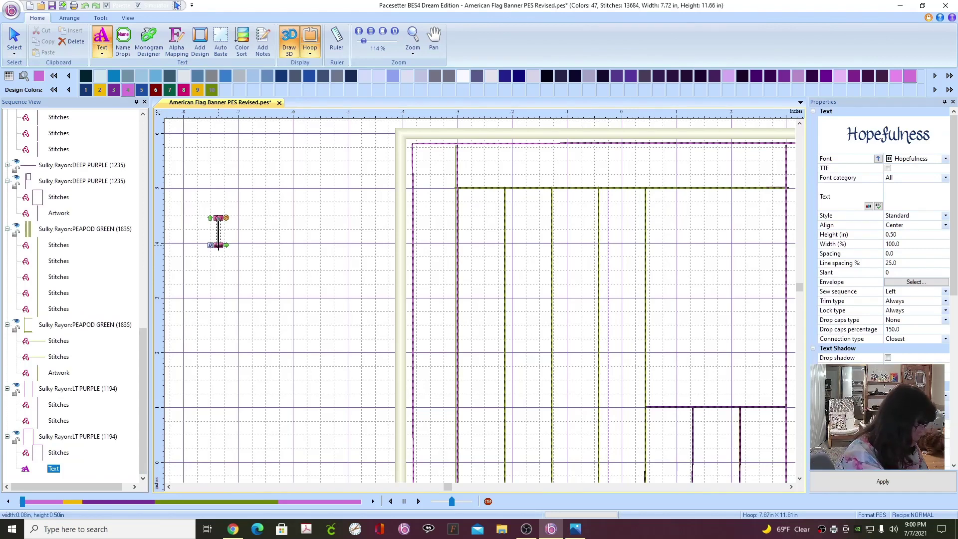
pyautogui.write('Home of')
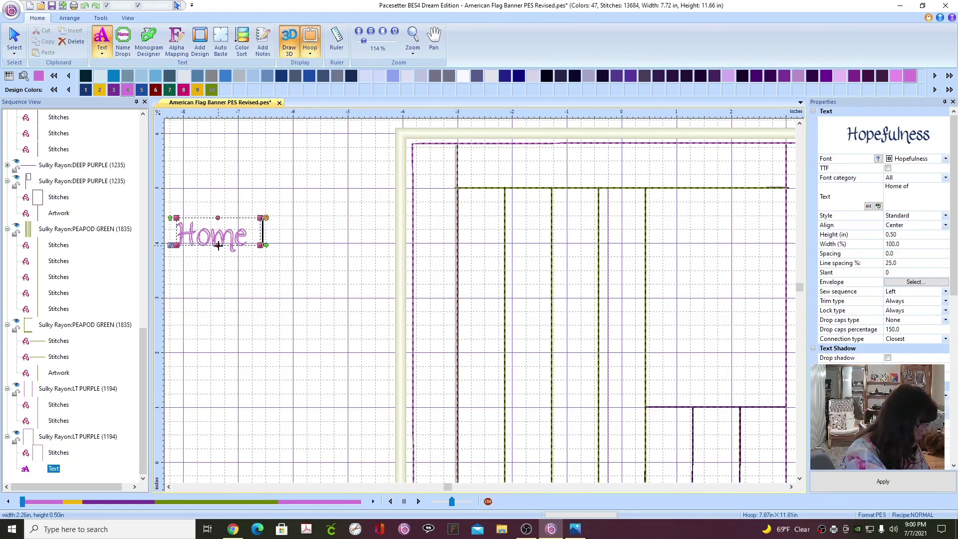
pyautogui.write(' th')
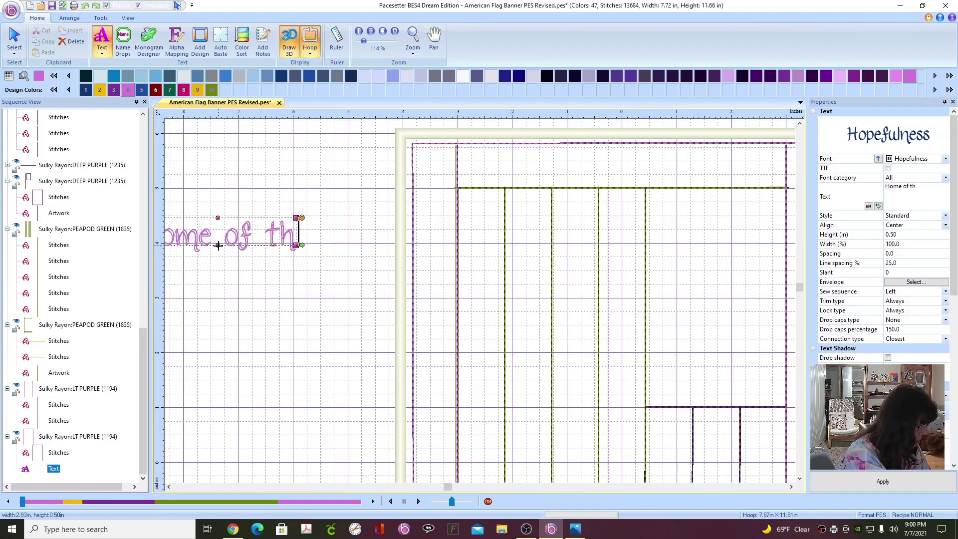
pyautogui.write('e Fr')
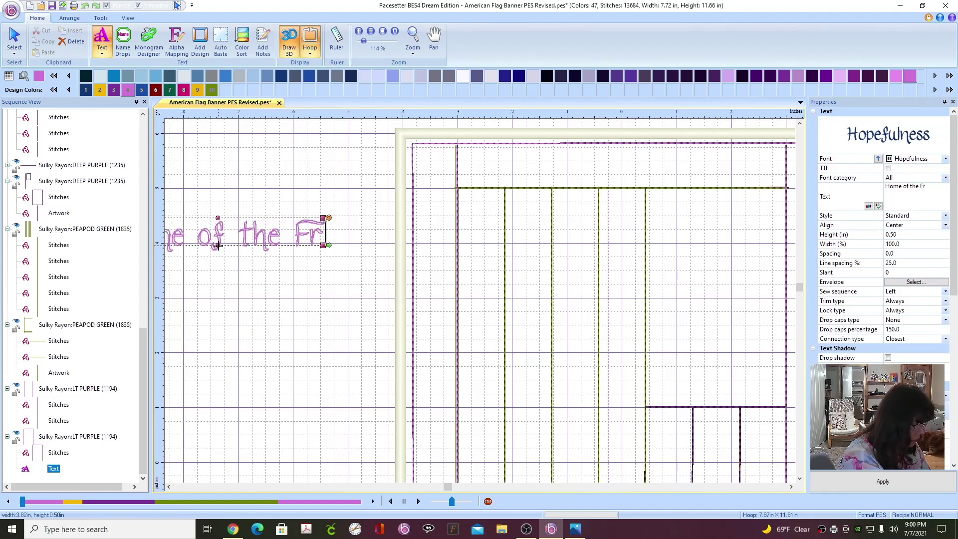
pyautogui.write('ee . . .')
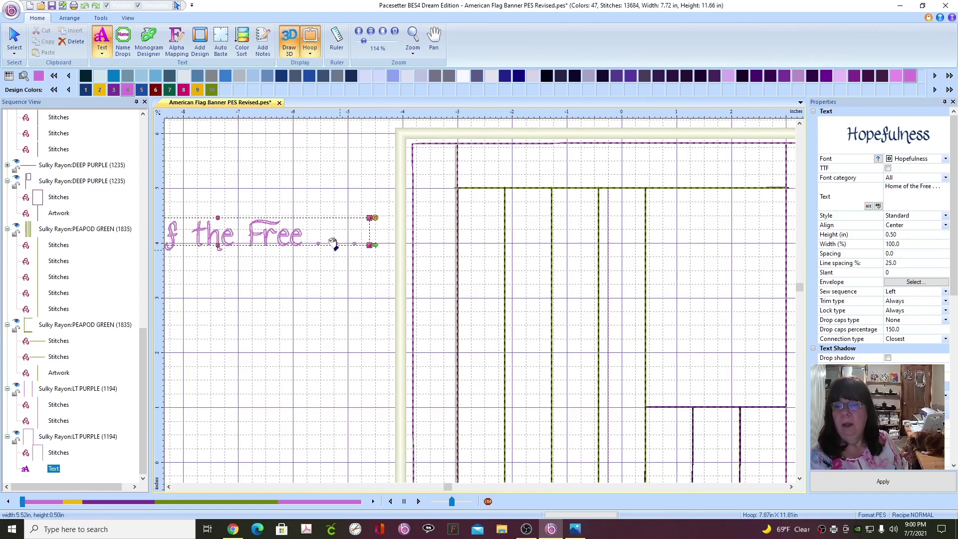
# - Recolour the "Home of the Free . . ." text to DEEP TURQUOISE (1202) and place it reading downward in the flag's left border strip
pyautogui.moveTo(304, 220); pyautogui.dragTo(486, 220)
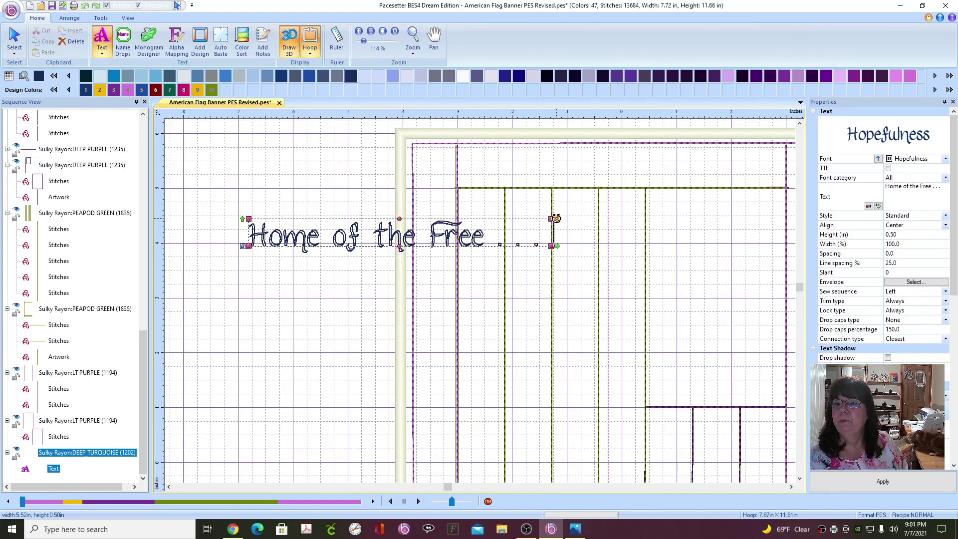
pyautogui.moveTo(555, 218); pyautogui.dragTo(414, 370)
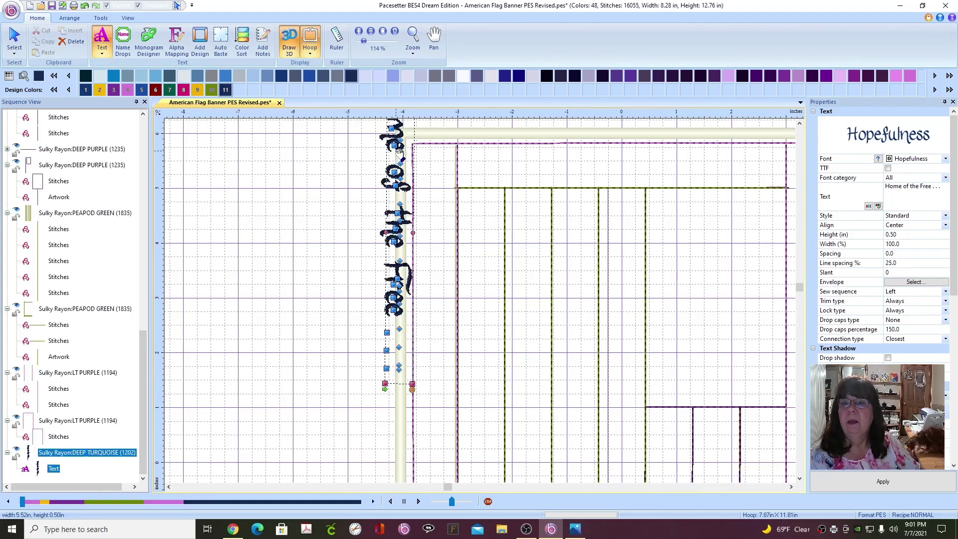
pyautogui.moveTo(399, 154); pyautogui.dragTo(434, 241)
pyautogui.scroll(-1, 591, 287)
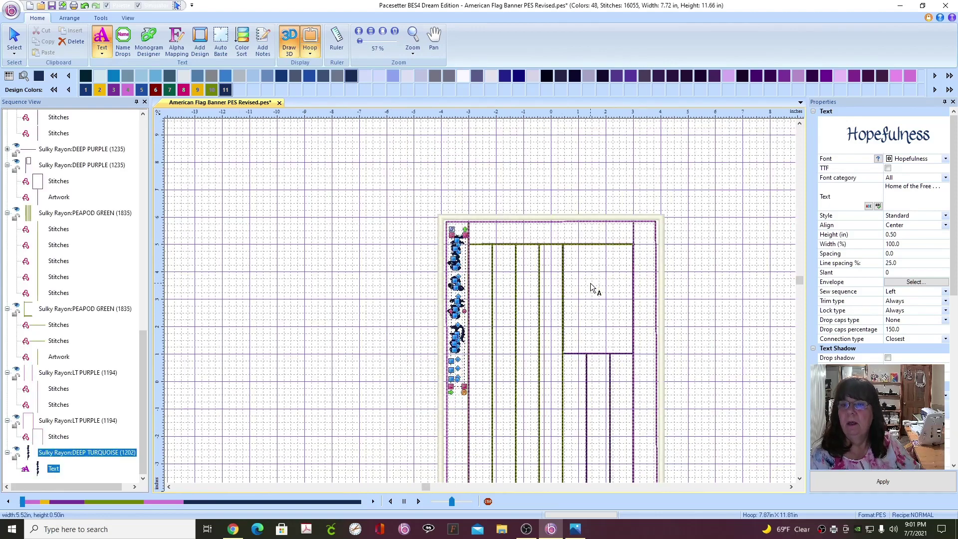
pyautogui.click(799, 479)
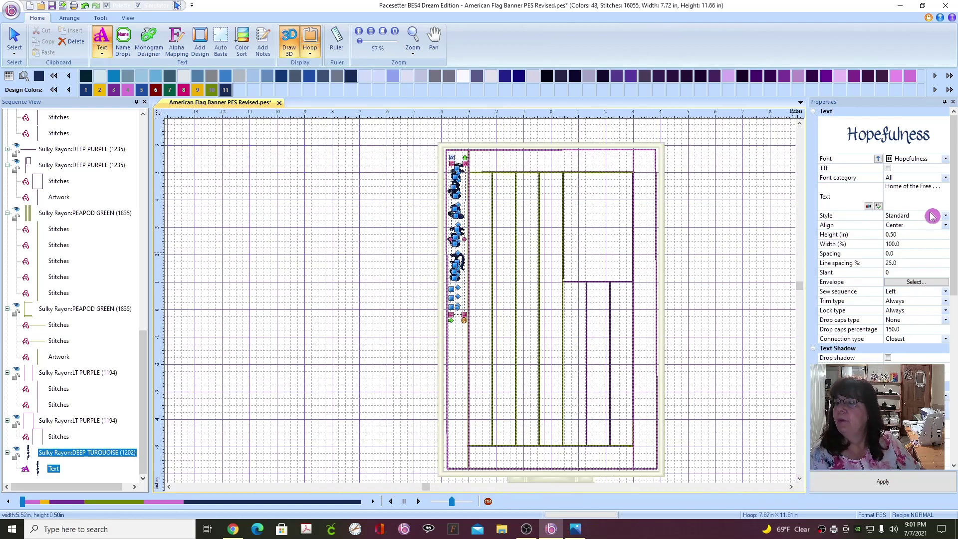
# - Set the "Home of the Free . . ." text height to 0.60 in and shift the lettering up along the border strip
pyautogui.click(912, 232)
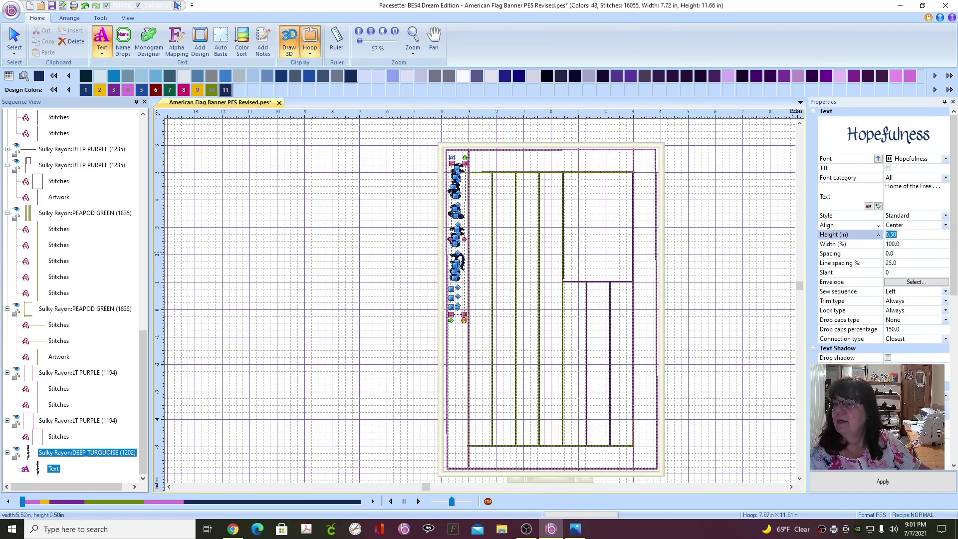
pyautogui.write('0.')
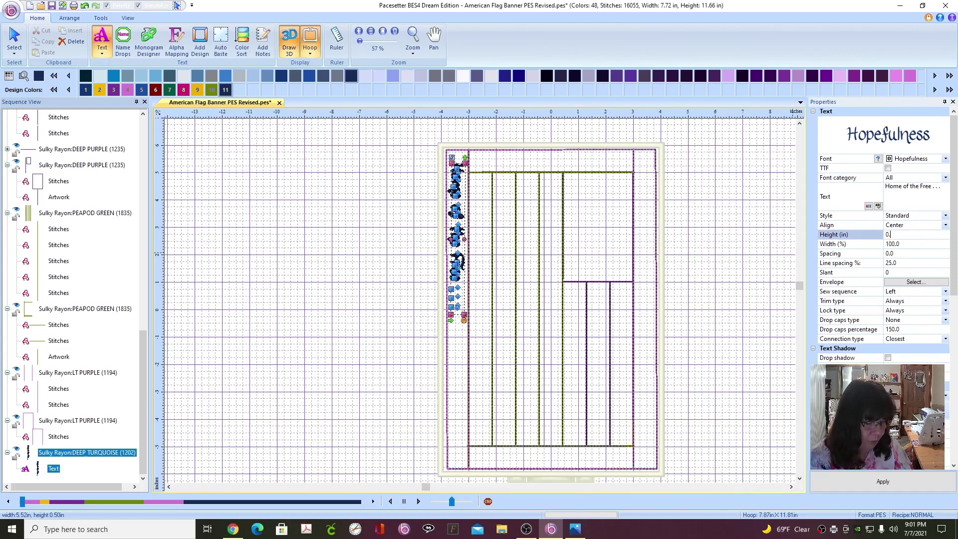
pyautogui.write('6')
pyautogui.click(891, 482)
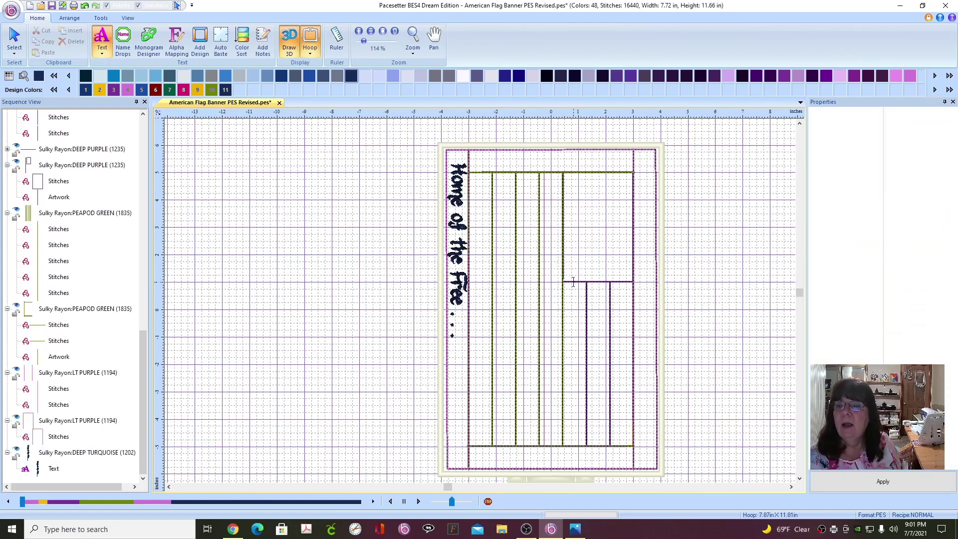
pyautogui.scroll(1, 574, 282)
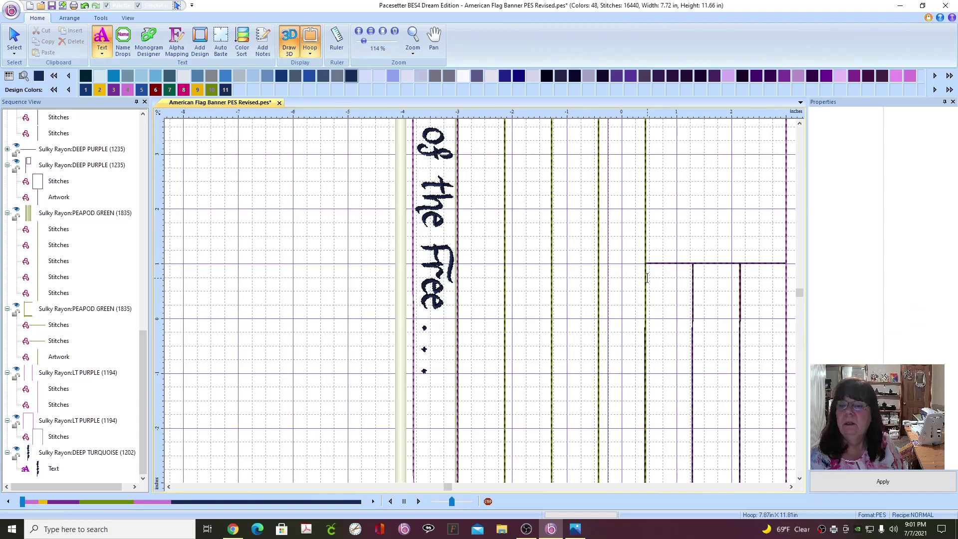
pyautogui.click(85, 6)
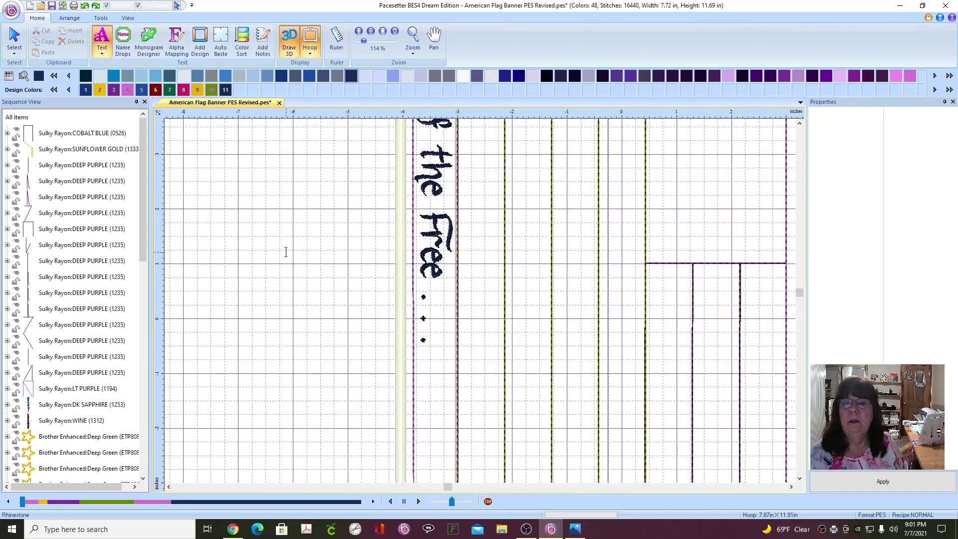
pyautogui.scroll(-2, 286, 251)
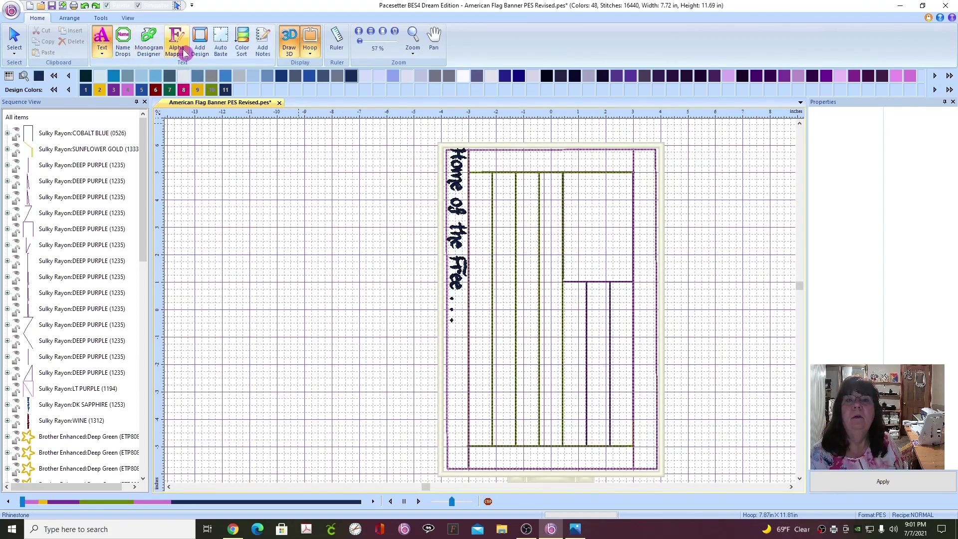
# - Add a text object reading "because of the brave" outside the hoop and colour it WINE (1312)
pyautogui.click(102, 42)
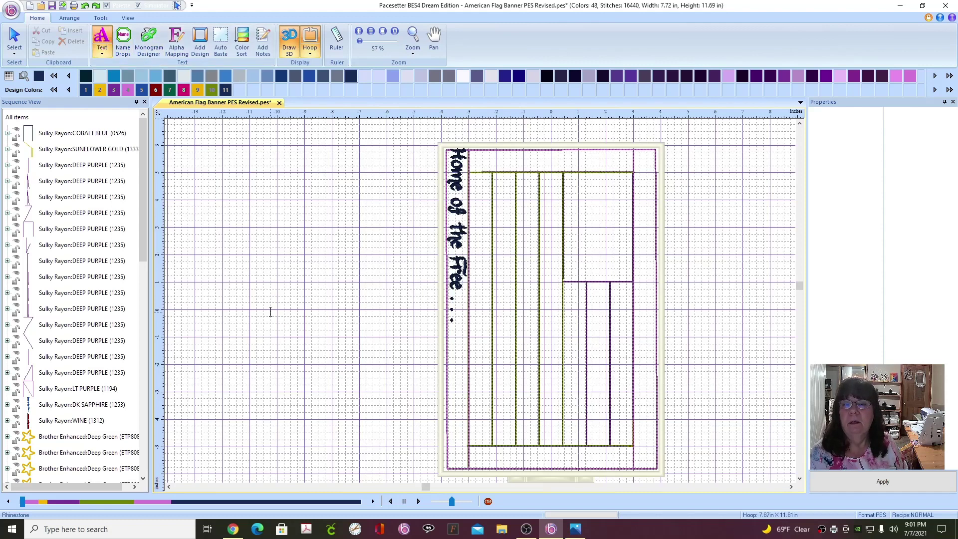
pyautogui.click(271, 312)
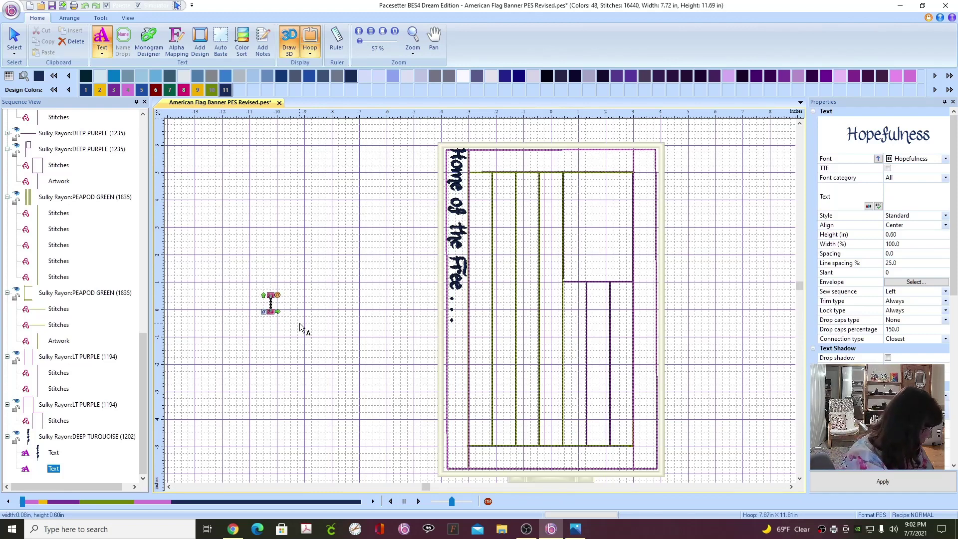
pyautogui.write('bec')
pyautogui.write('a')
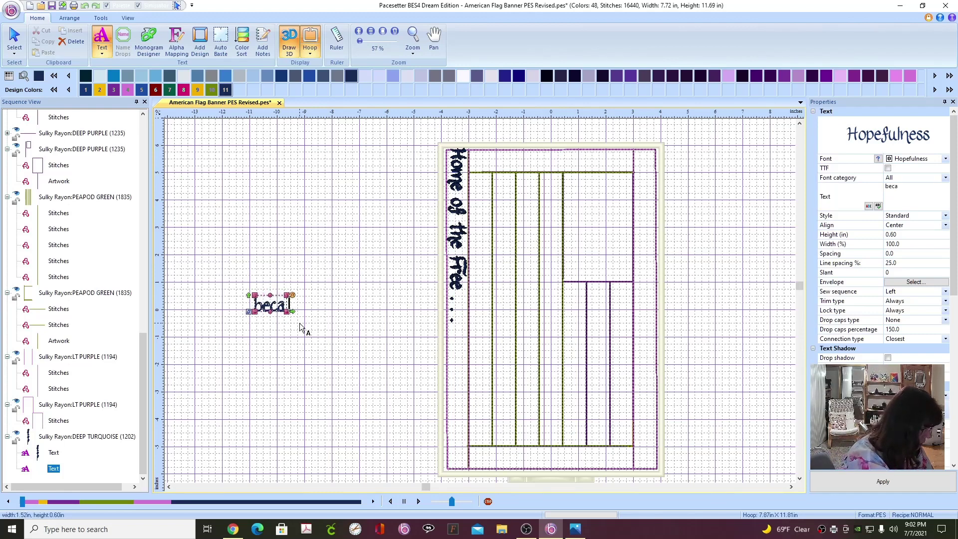
pyautogui.write('use of th')
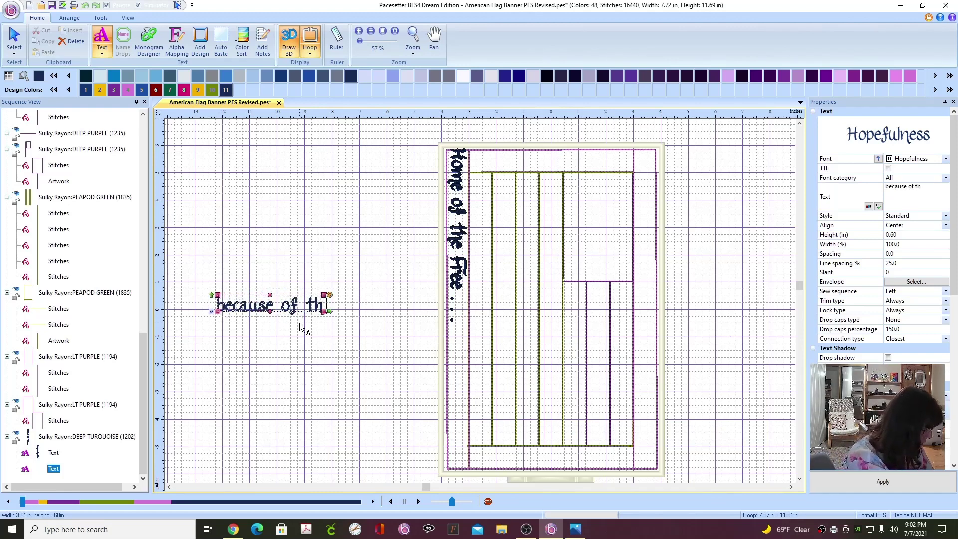
pyautogui.write('e brave')
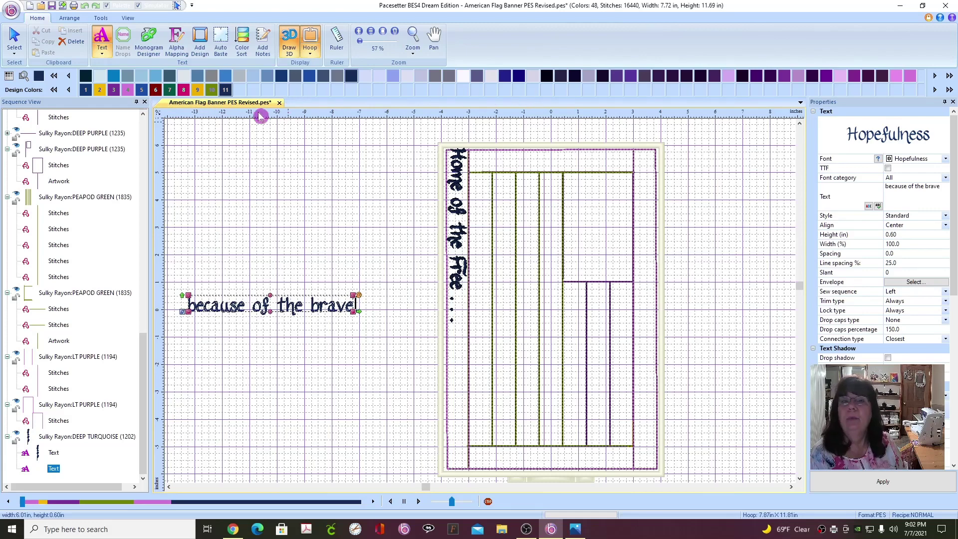
pyautogui.click(156, 90)
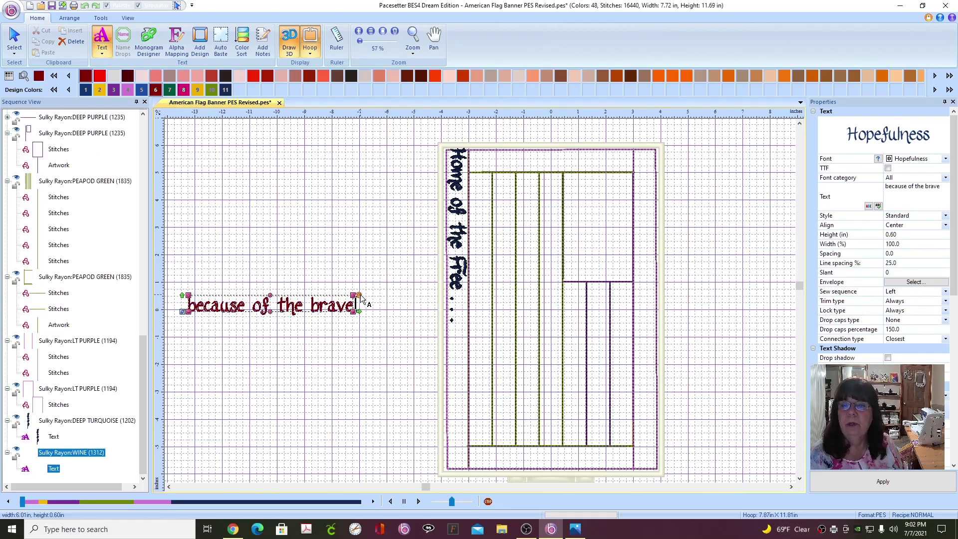
# - Rotate "because of the brave" to read downward and place it below "Home of the Free . . ." in the left border strip
pyautogui.moveTo(359, 295); pyautogui.dragTo(332, 379)
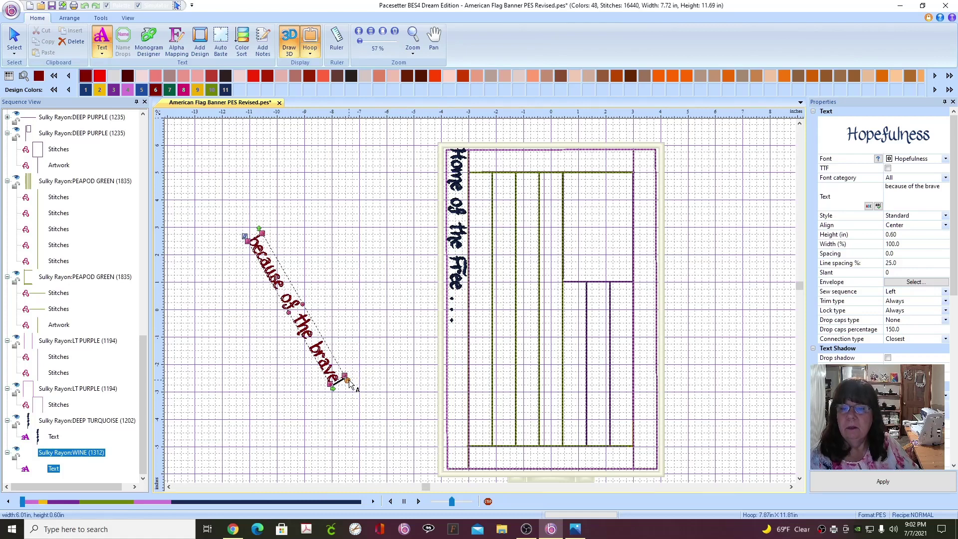
pyautogui.moveTo(349, 381); pyautogui.dragTo(305, 409)
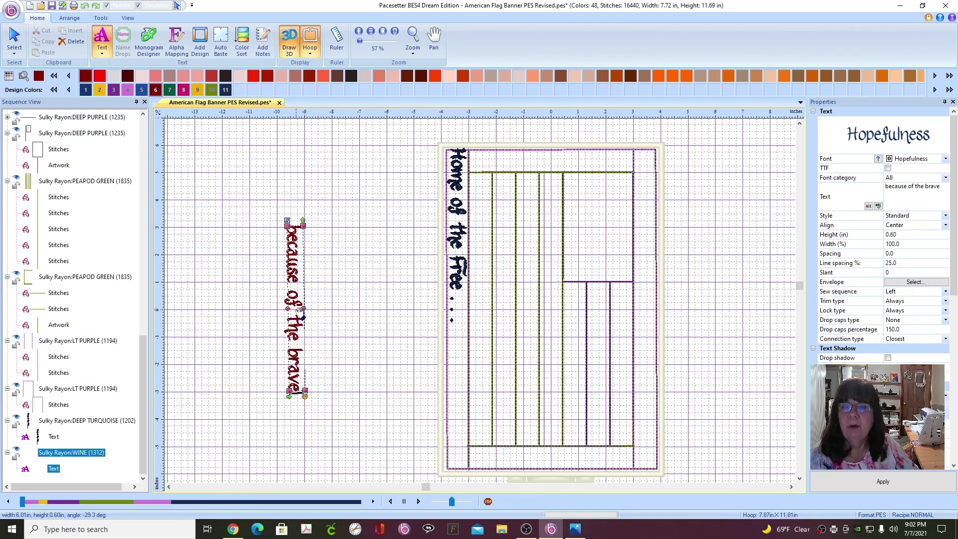
pyautogui.moveTo(300, 312); pyautogui.dragTo(461, 387)
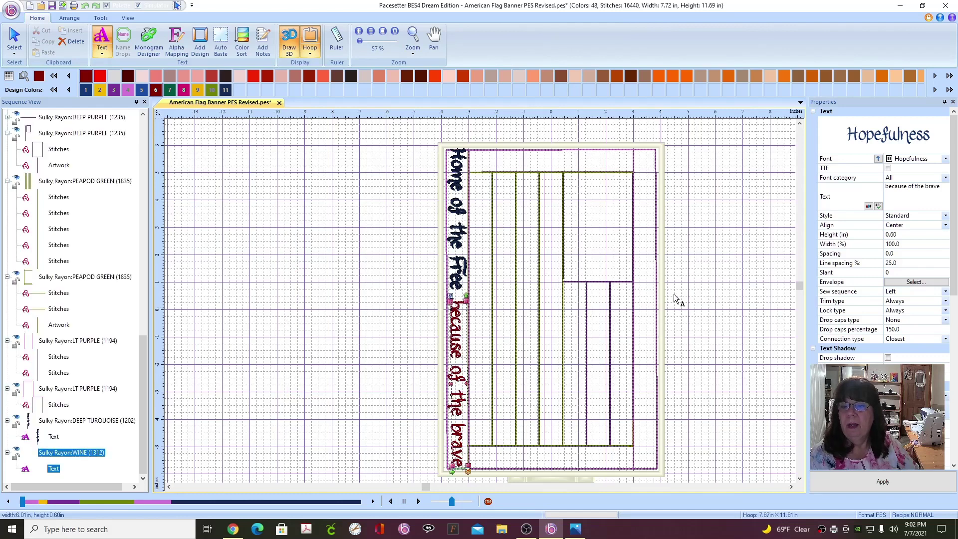
# - Set the height of the "because of the brave" text to 0.50 in
pyautogui.click(915, 233)
pyautogui.doubleClick(916, 234)
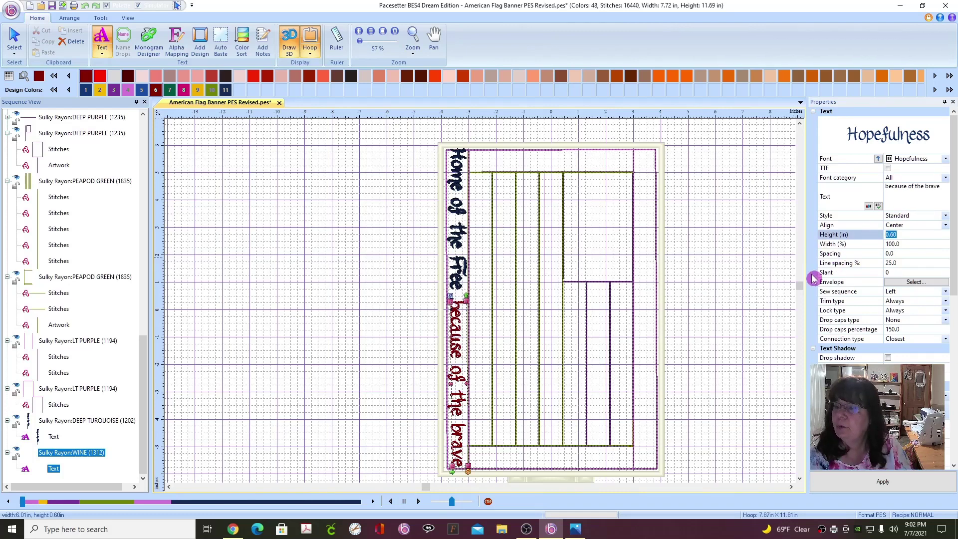
pyautogui.write('.50')
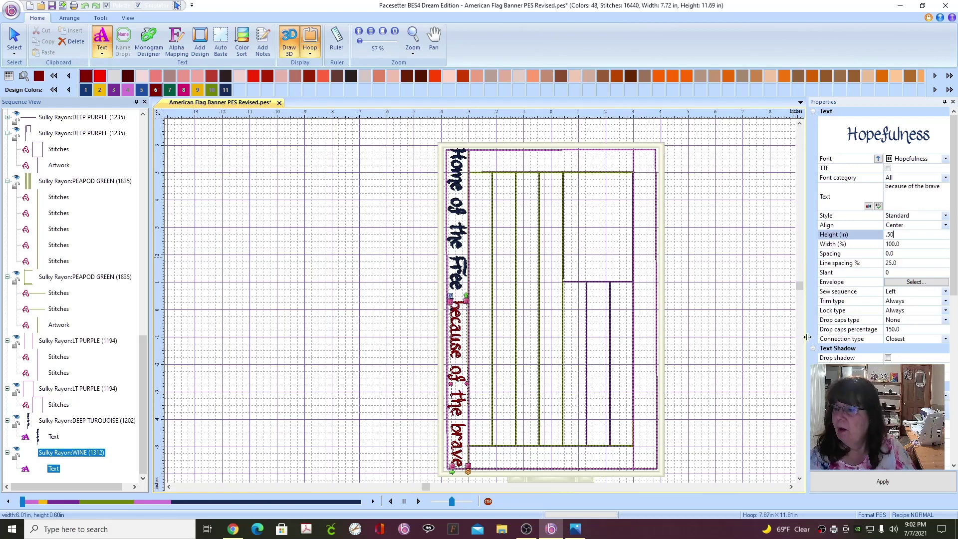
pyautogui.click(879, 483)
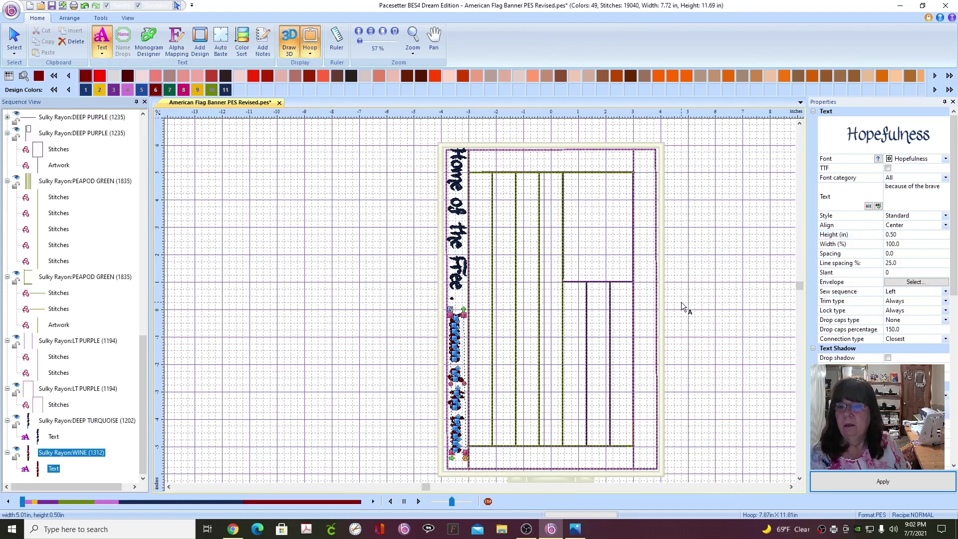
pyautogui.click(744, 248)
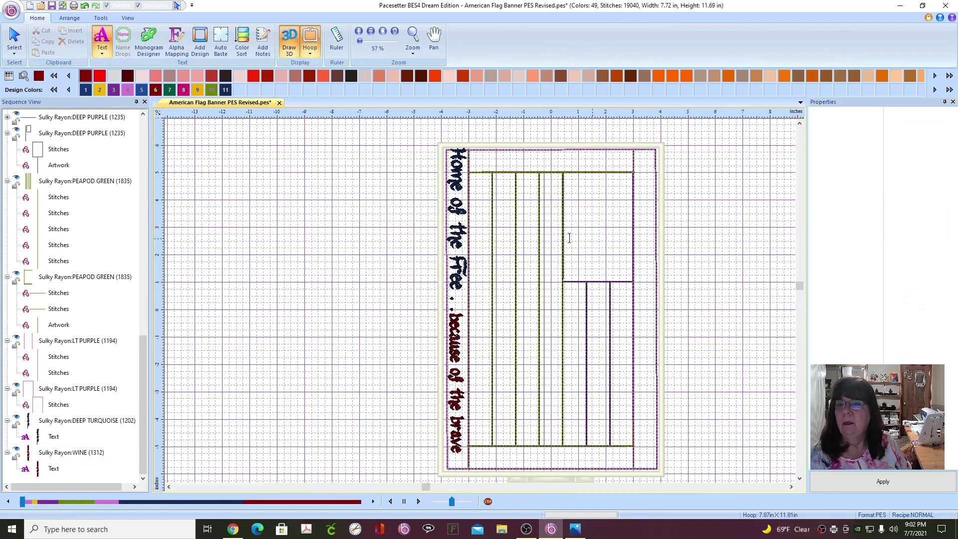
# - Set the height of the "Home of the Free . . ." text to 0.50 in
pyautogui.click(461, 260)
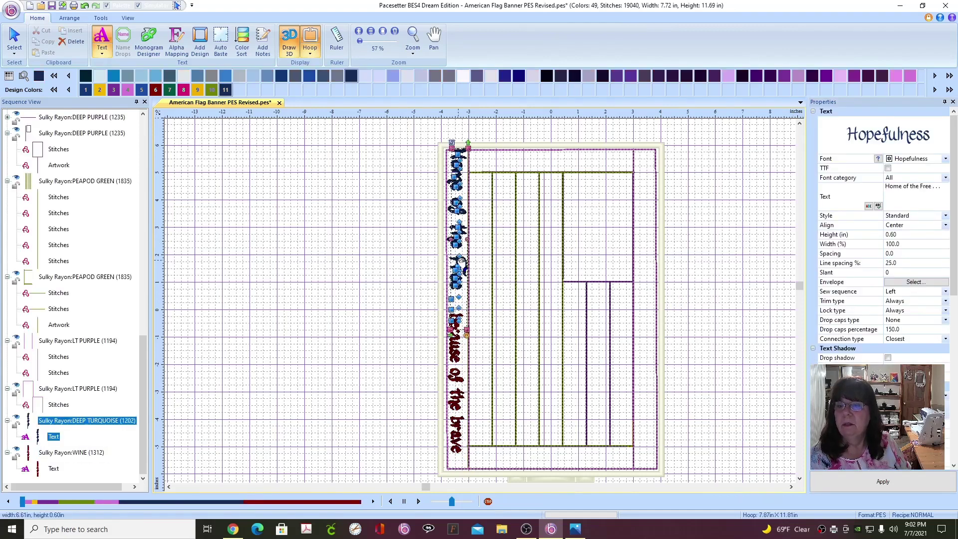
pyautogui.click(911, 233)
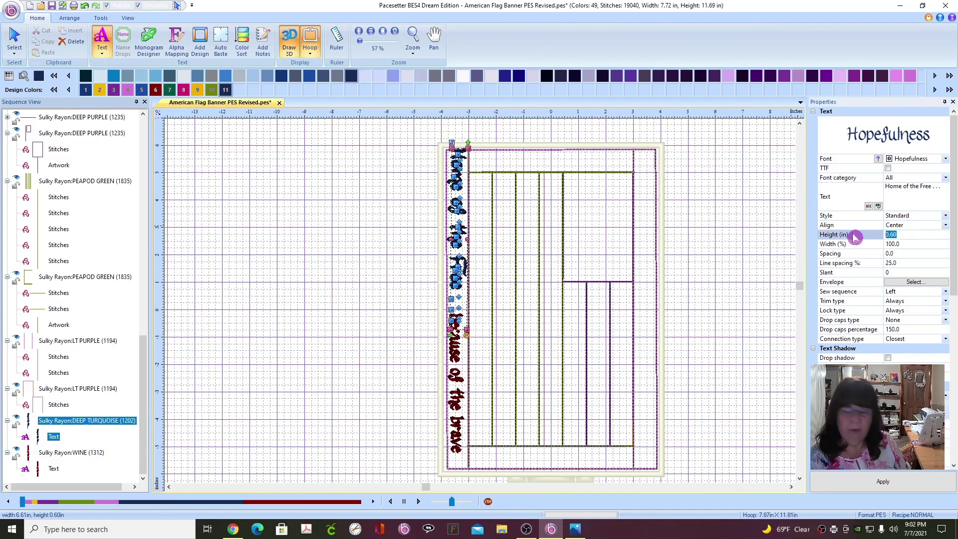
pyautogui.write('.50')
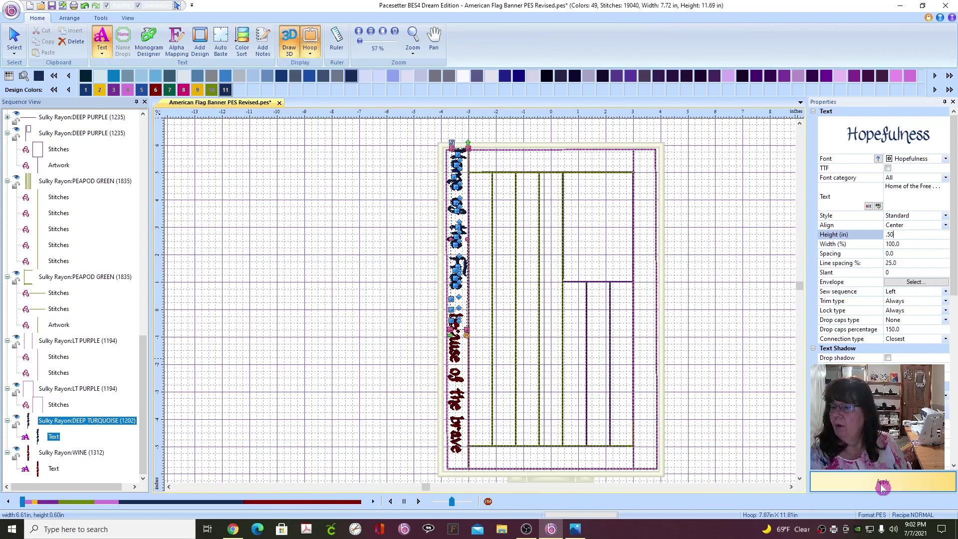
pyautogui.click(881, 485)
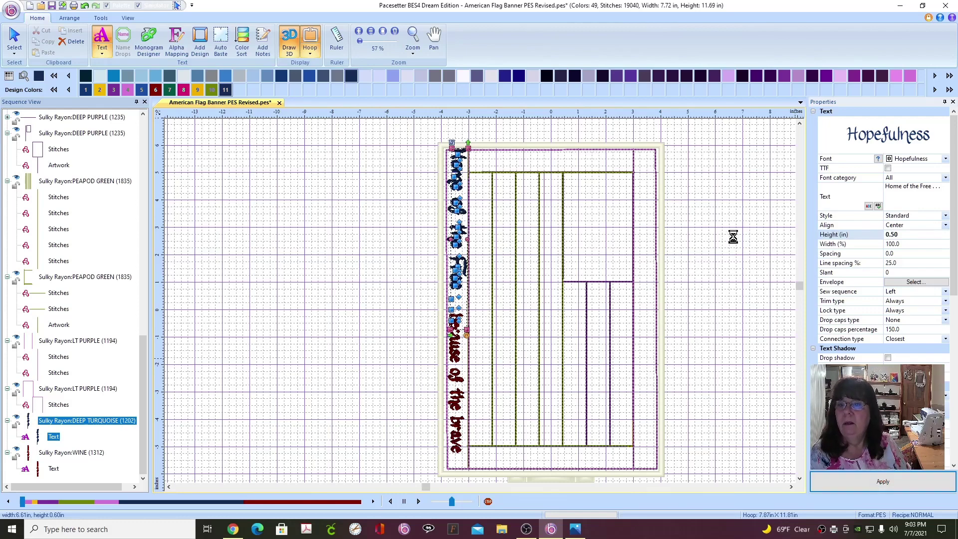
pyautogui.click(730, 214)
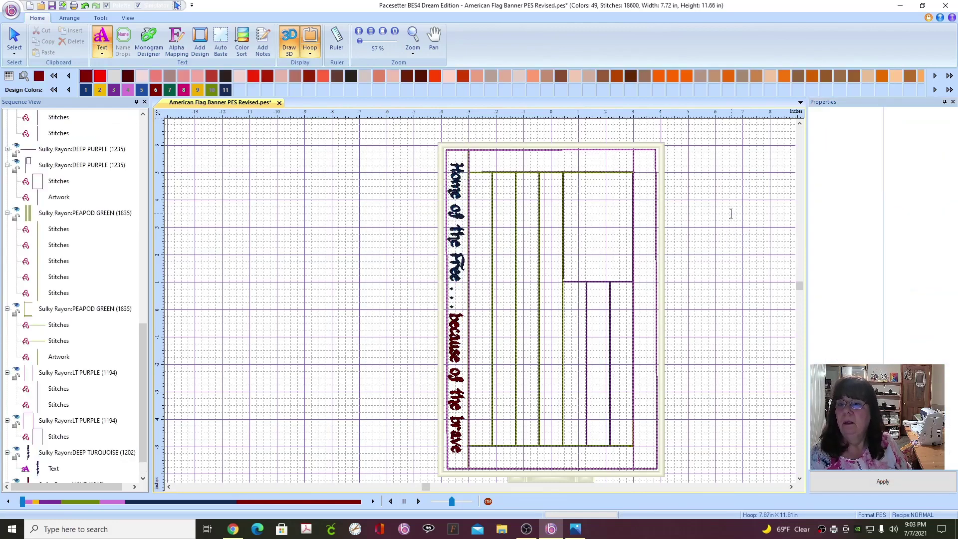
# - Select the "Home of the Free . . ." text and examine its placement and letter spacing in the border strip
pyautogui.scroll(2, 560, 281)
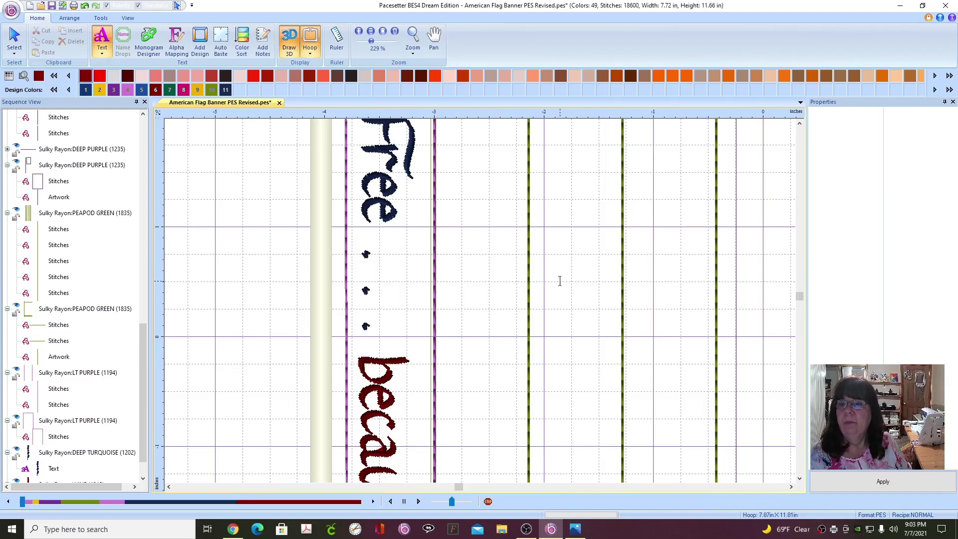
pyautogui.click(800, 125)
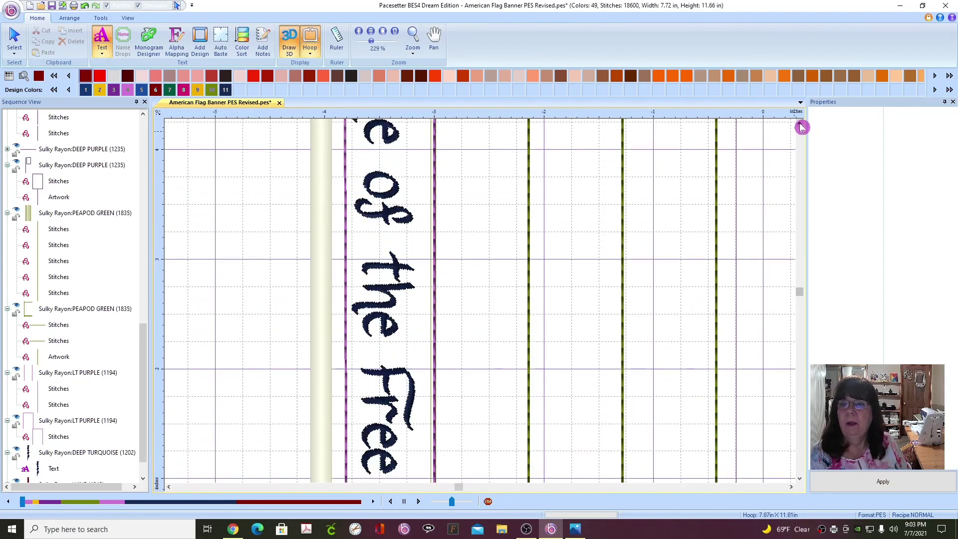
pyautogui.click(403, 249)
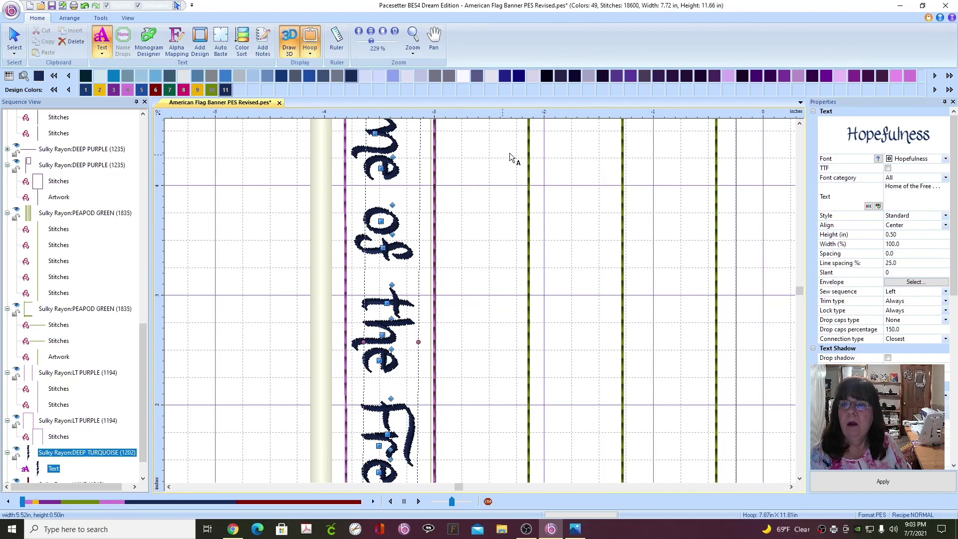
pyautogui.click(800, 125)
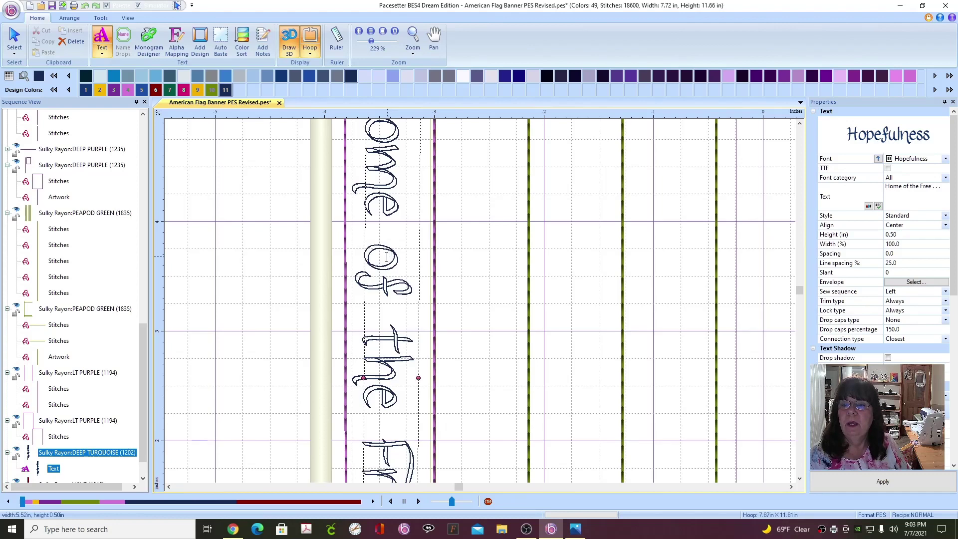
pyautogui.click(13, 40)
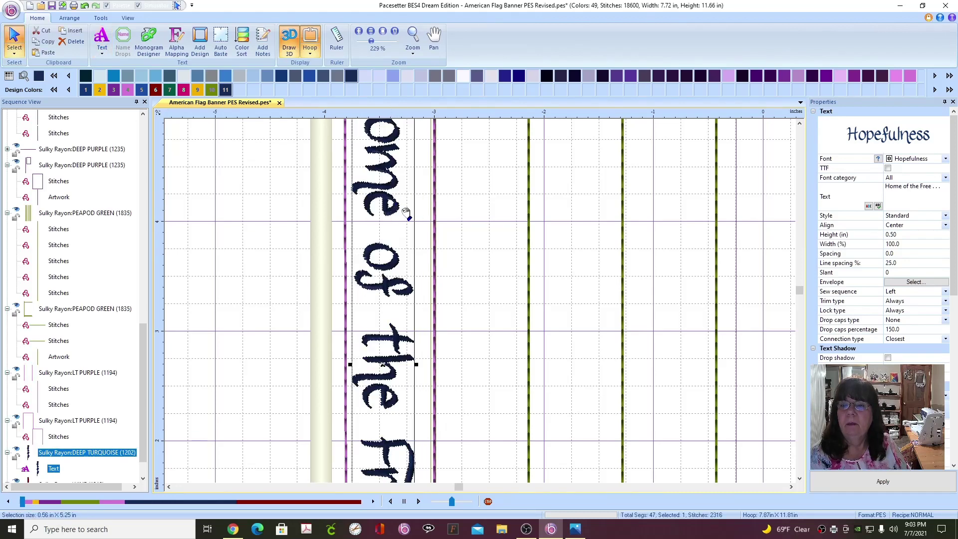
pyautogui.click(101, 45)
pyautogui.click(391, 169)
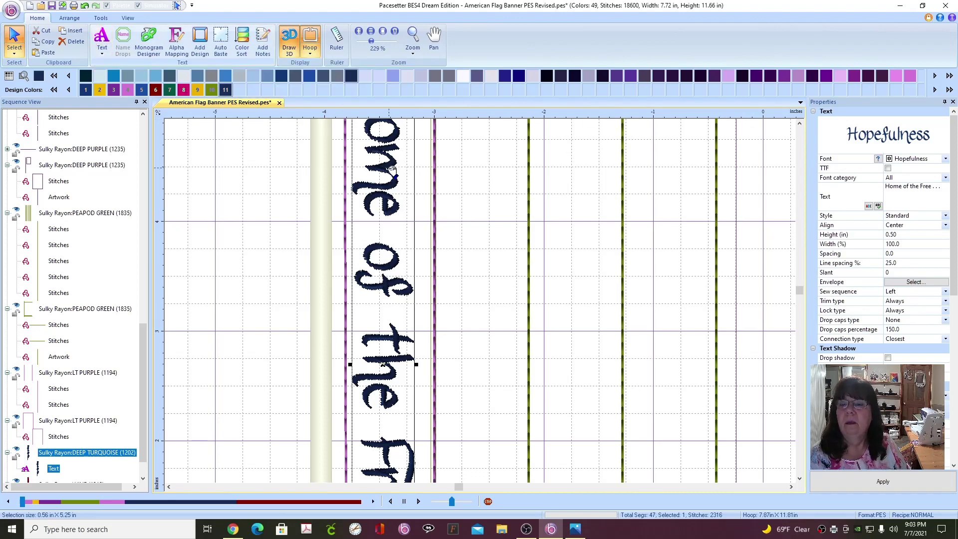
pyautogui.click(799, 123)
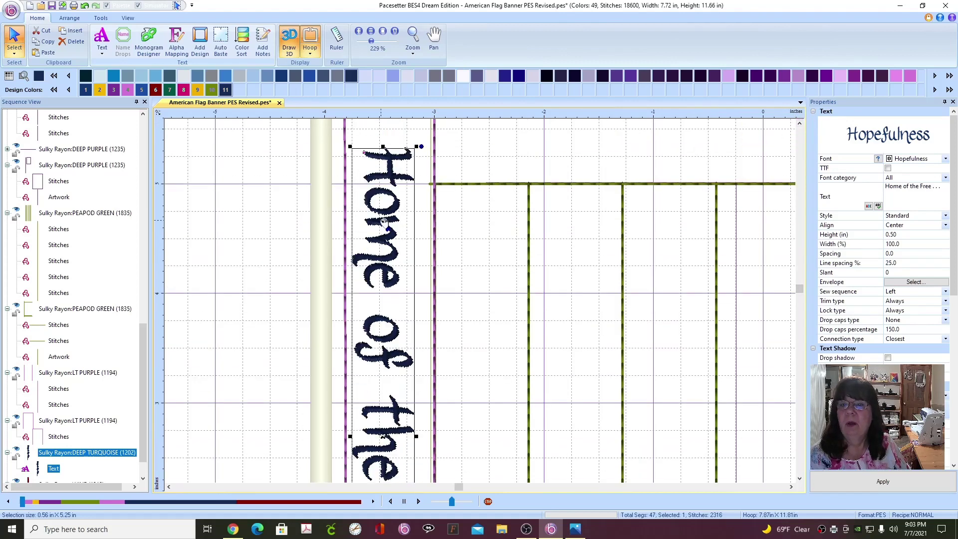
pyautogui.scroll(-1, 300, 195)
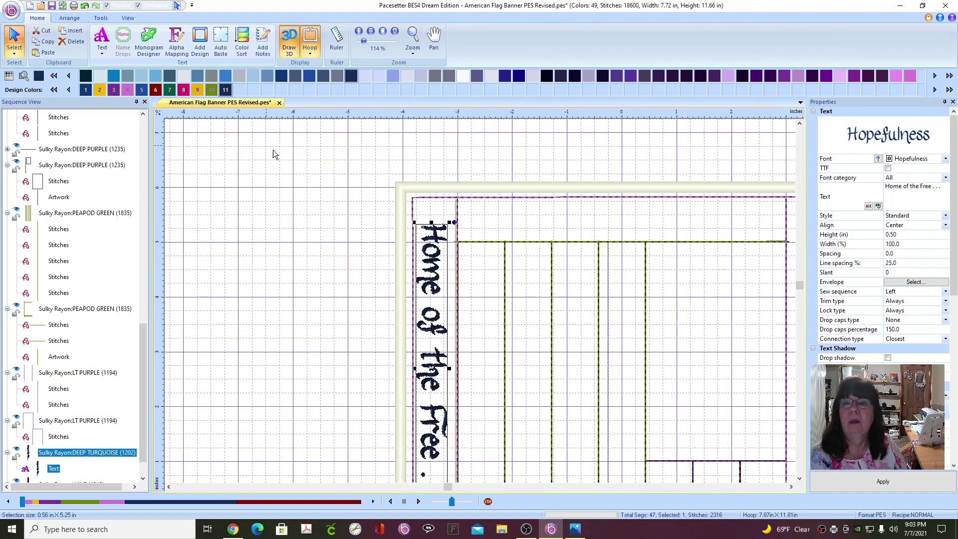
# - Try shifting the "o" of the word "of" closer to "Home", and undo the letter move
pyautogui.click(102, 39)
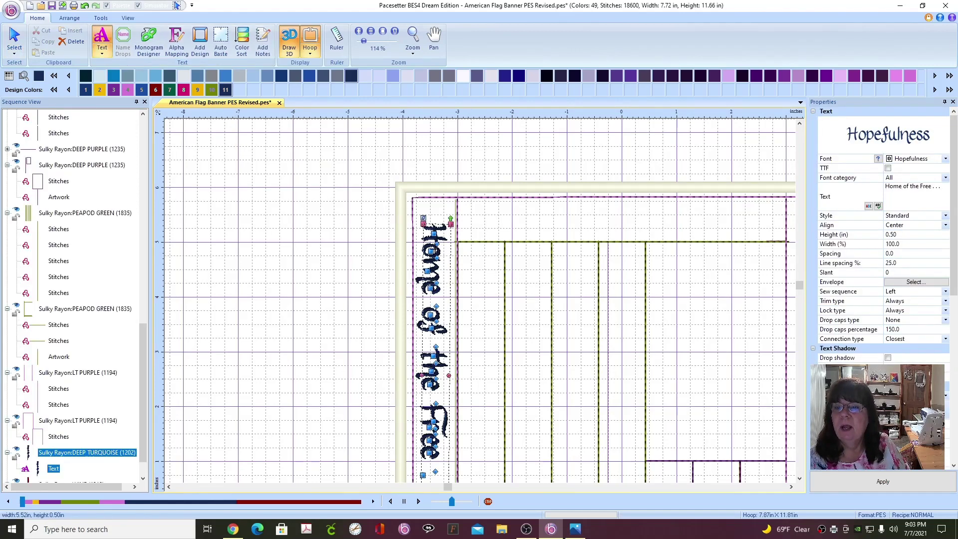
pyautogui.click(430, 315)
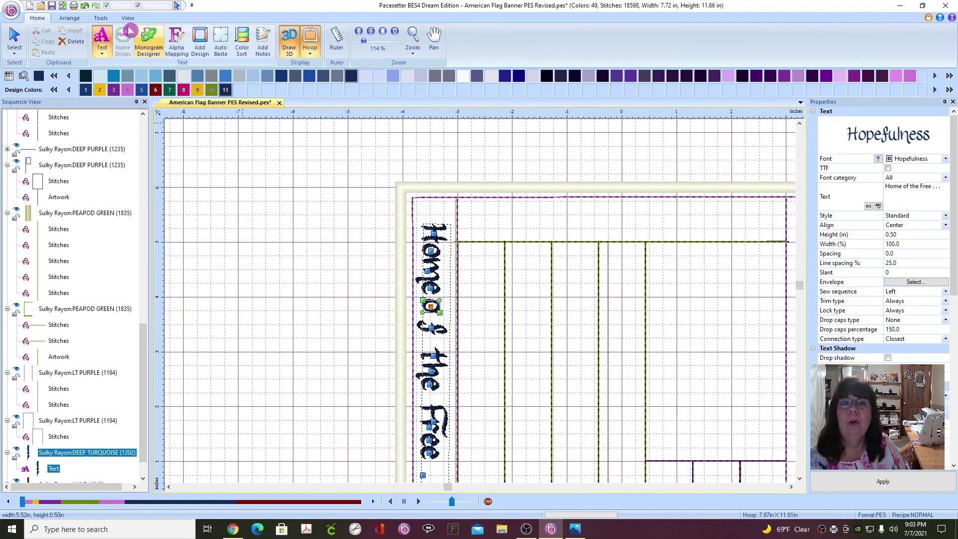
pyautogui.click(85, 5)
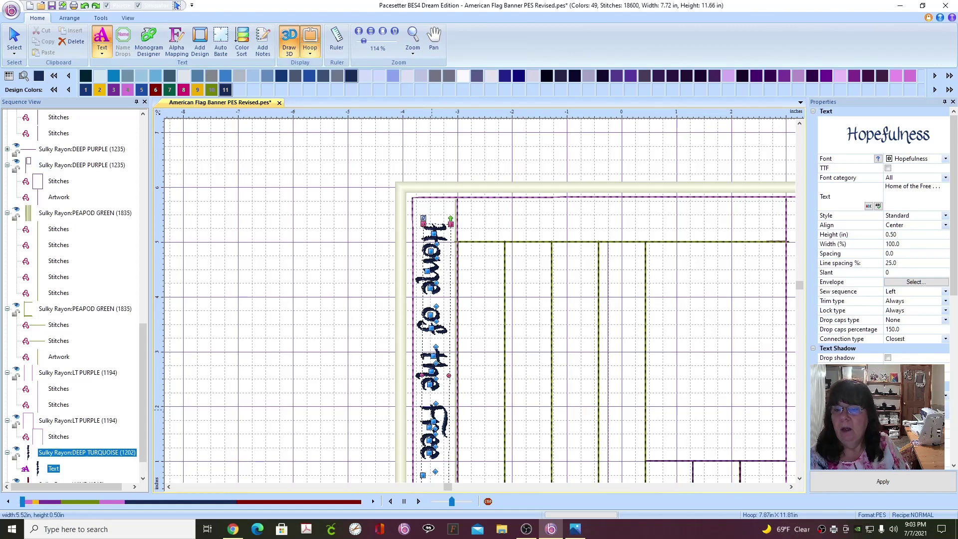
# - Try shifting the "F" of "Free" slightly toward "the", and undo that letter move
pyautogui.click(435, 419)
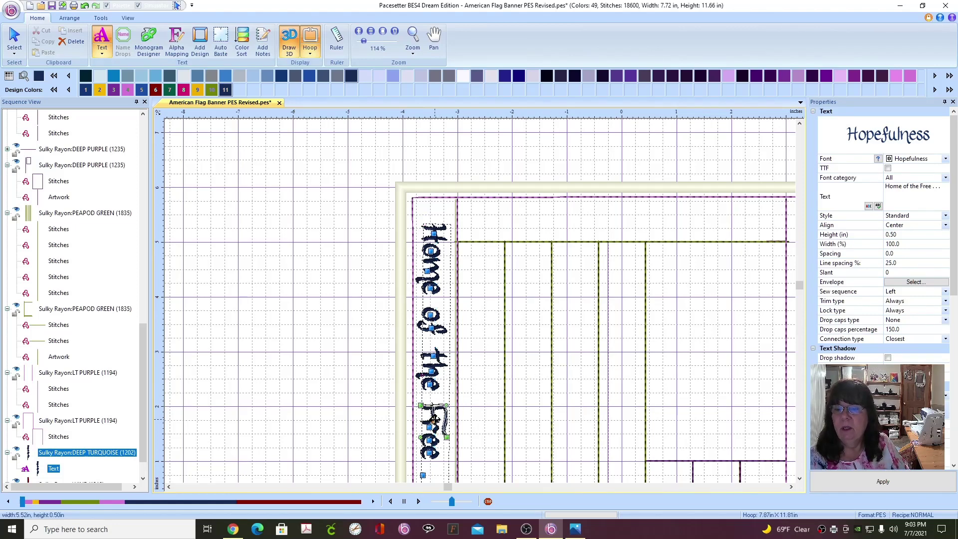
pyautogui.moveTo(434, 417); pyautogui.dragTo(434, 412)
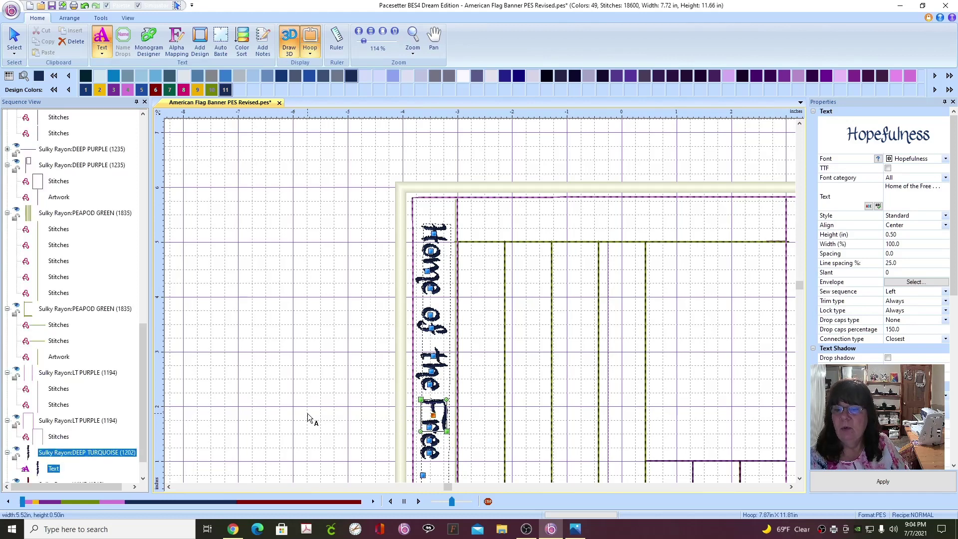
pyautogui.click(324, 405)
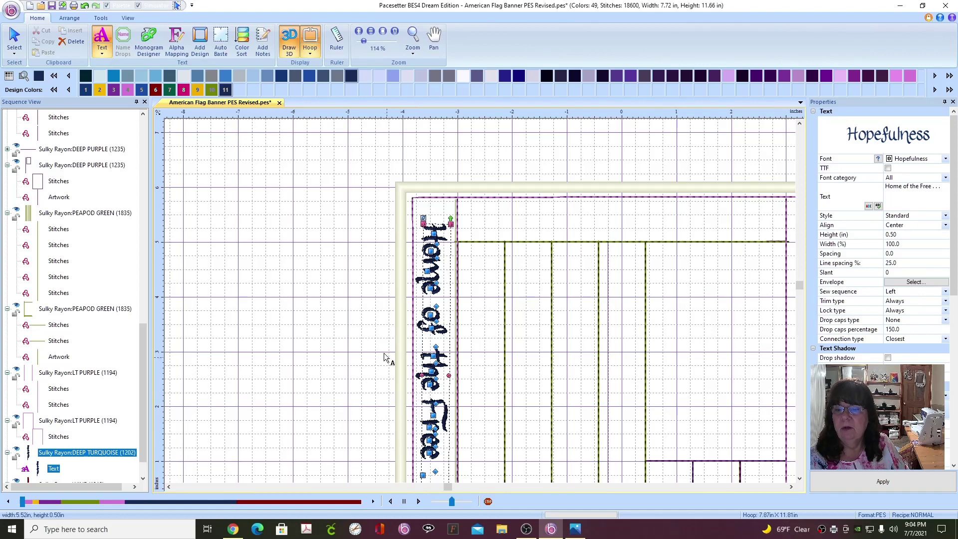
pyautogui.click(85, 6)
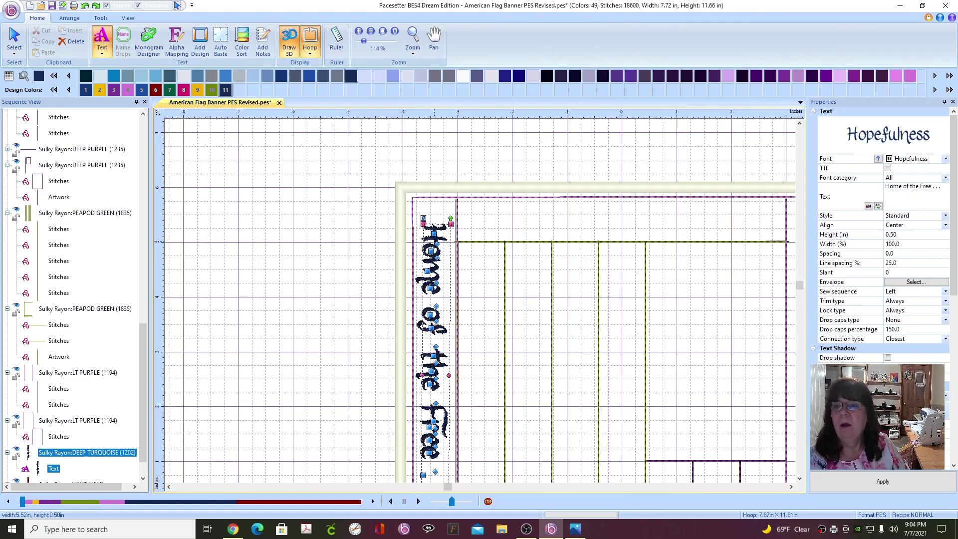
# - Nudge "Home of the Free . . ." slightly toward the stripes and move "because of the brave" slightly down the border strip
pyautogui.scroll(1, 515, 282)
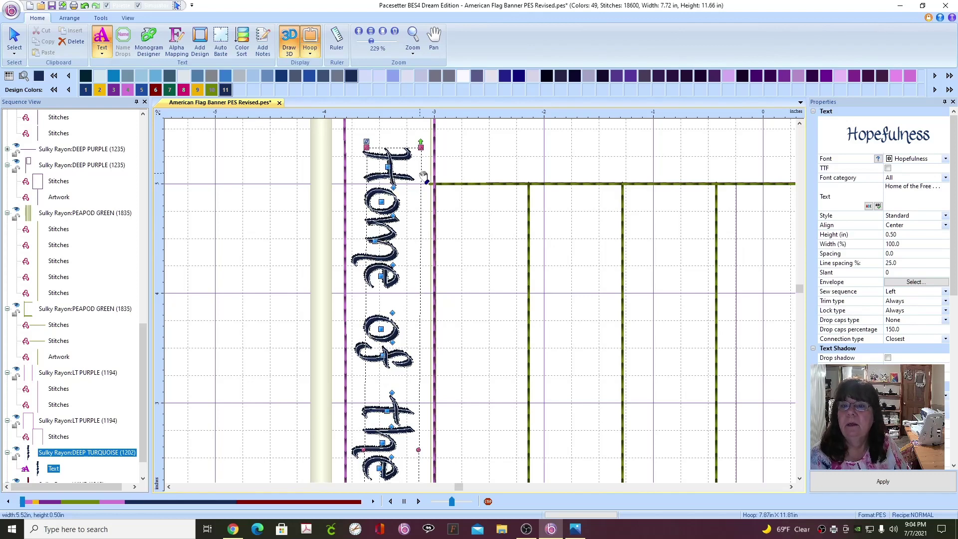
pyautogui.moveTo(420, 173); pyautogui.dragTo(421, 173)
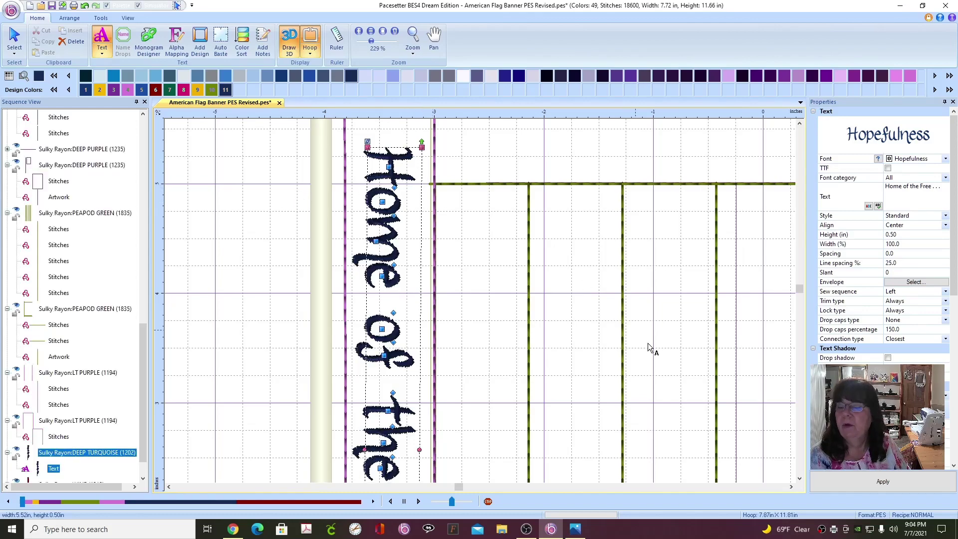
pyautogui.click(799, 479)
pyautogui.moveTo(799, 480); pyautogui.dragTo(800, 480)
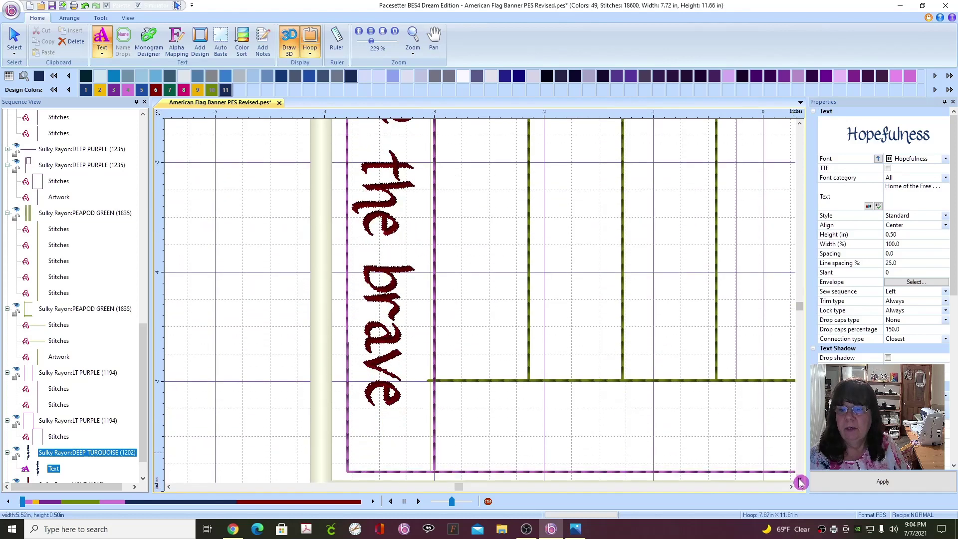
pyautogui.click(396, 294)
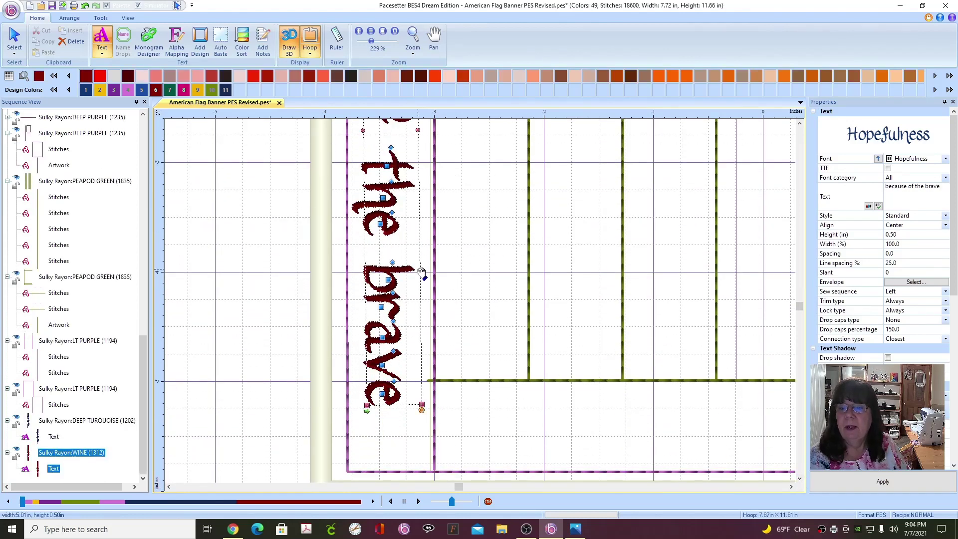
pyautogui.moveTo(422, 273); pyautogui.dragTo(421, 289)
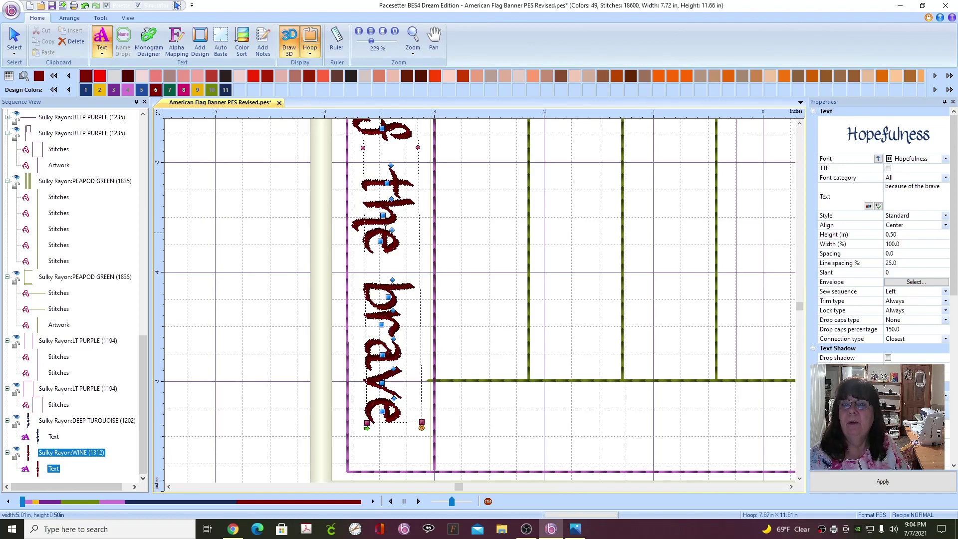
# - Examine the margin below "because of the brave" and the gap between the two text objects
pyautogui.scroll(-2, 591, 281)
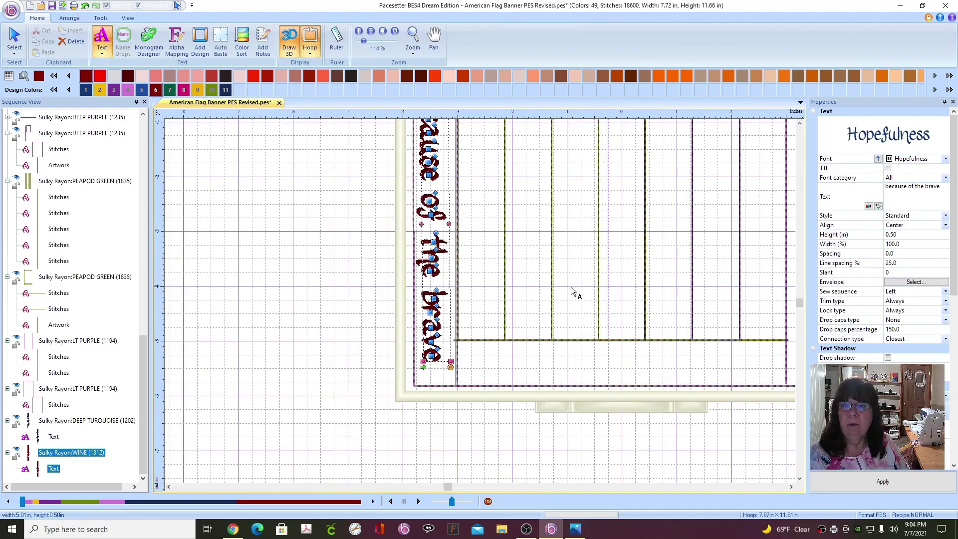
pyautogui.scroll(-1, 637, 276)
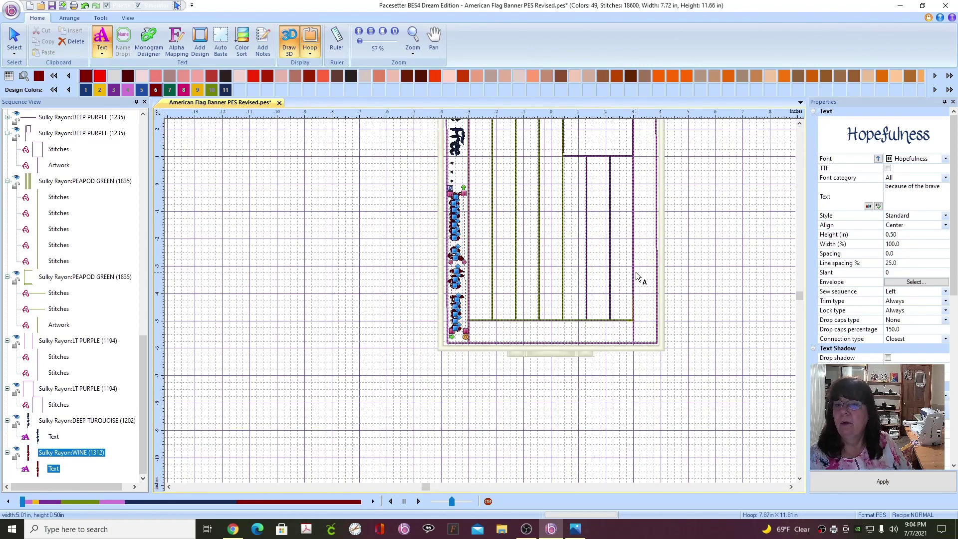
pyautogui.click(800, 480)
pyautogui.scroll(1, 611, 322)
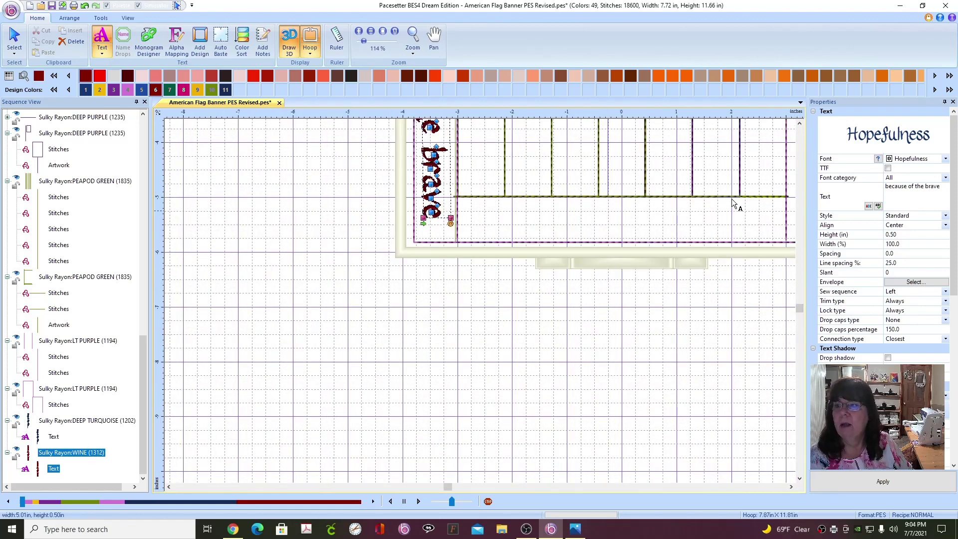
pyautogui.click(800, 123)
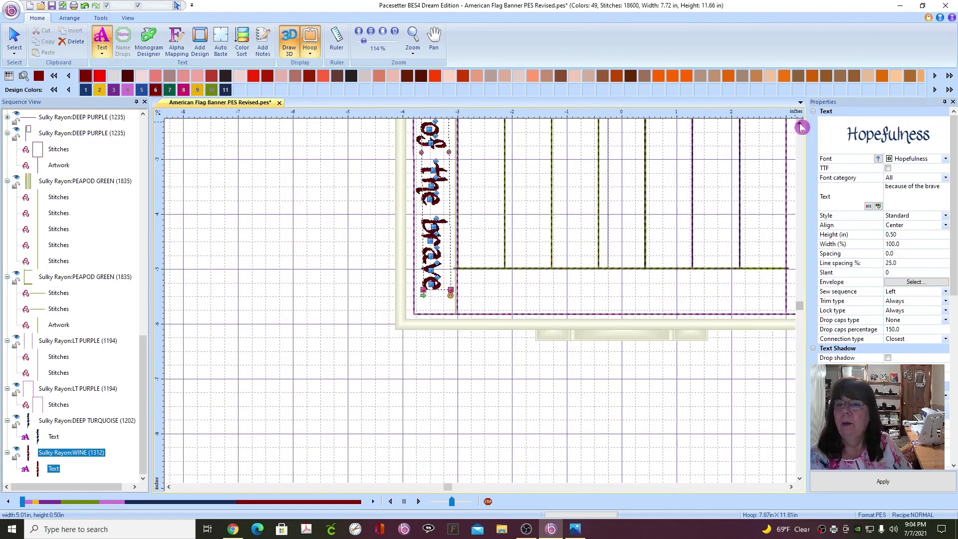
pyautogui.click(800, 123)
pyautogui.click(799, 124)
pyautogui.click(799, 124)
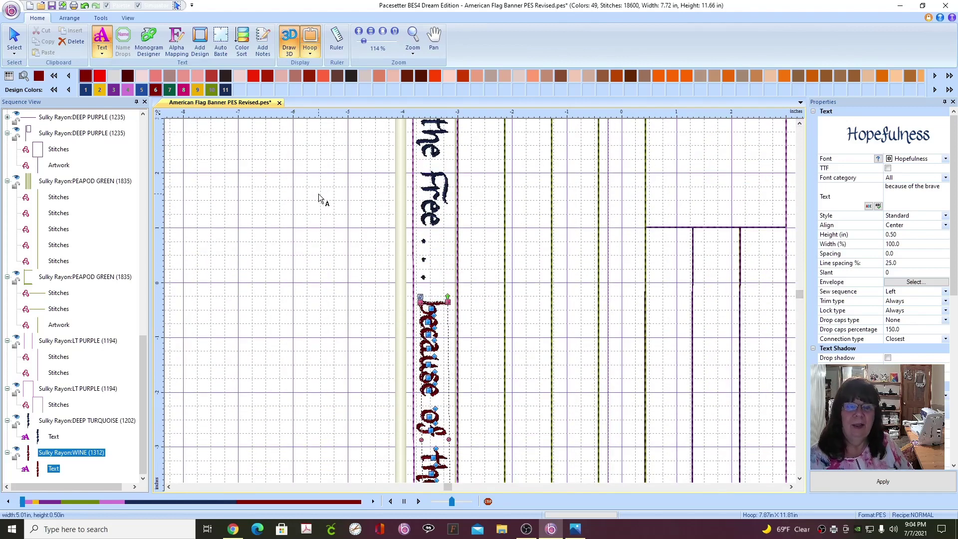
# - Align the DEEP TURQUOISE (1202) and WINE (1312) text objects along their right edges, and deselect them
pyautogui.click(93, 421)
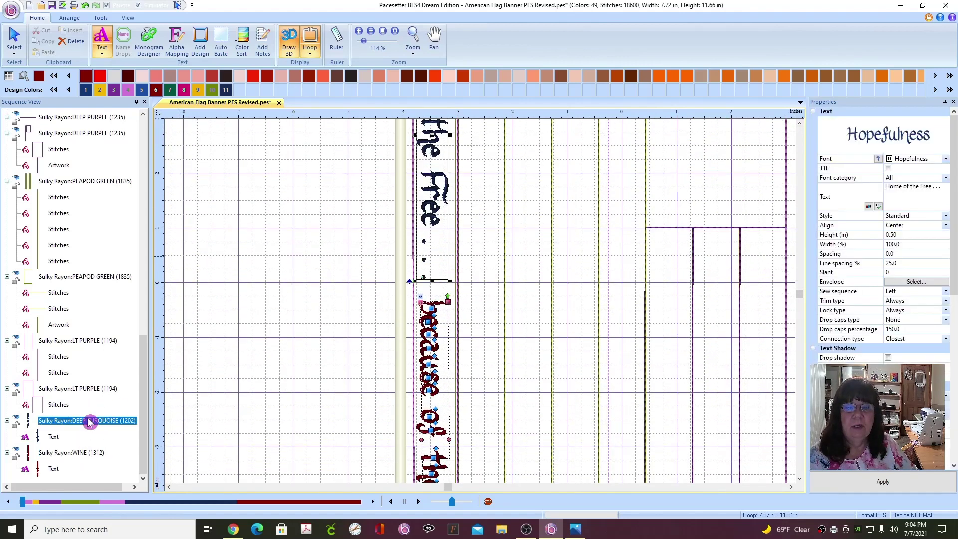
pyautogui.keyDown('ctrl'); pyautogui.click(82, 453); pyautogui.keyUp('ctrl')
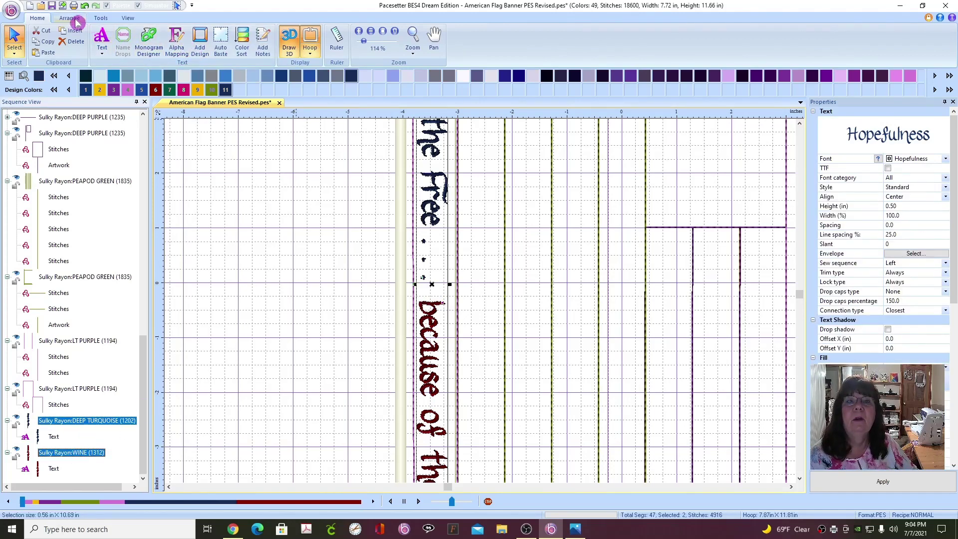
pyautogui.click(70, 18)
pyautogui.click(134, 43)
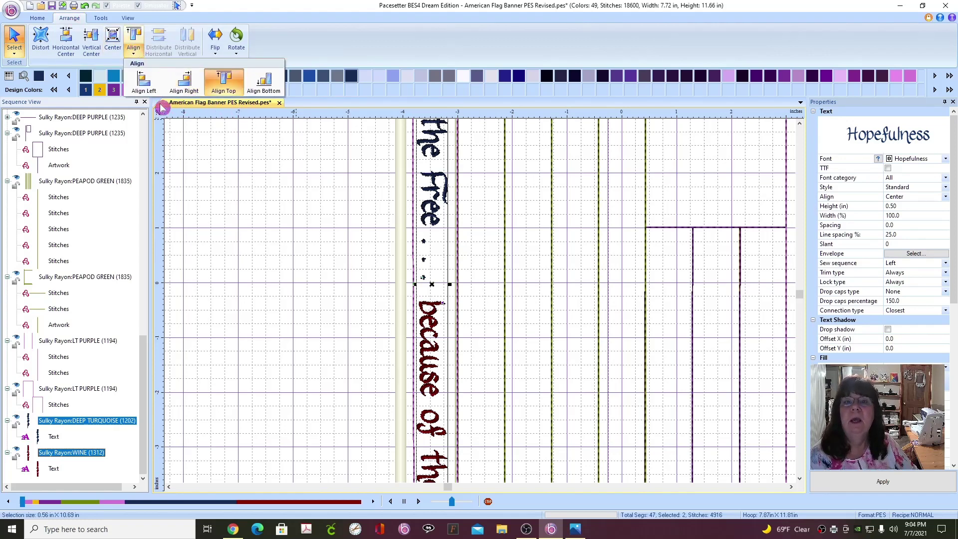
pyautogui.click(188, 88)
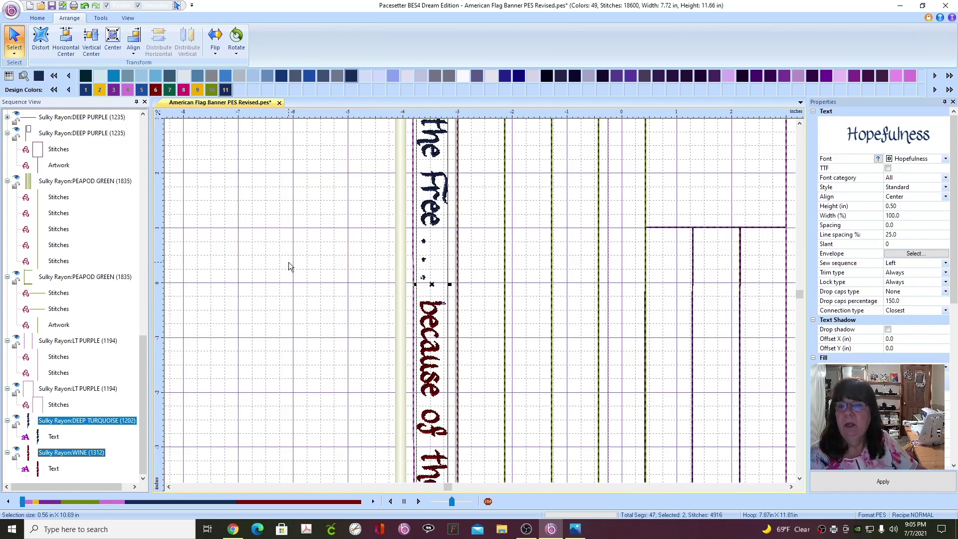
pyautogui.click(278, 270)
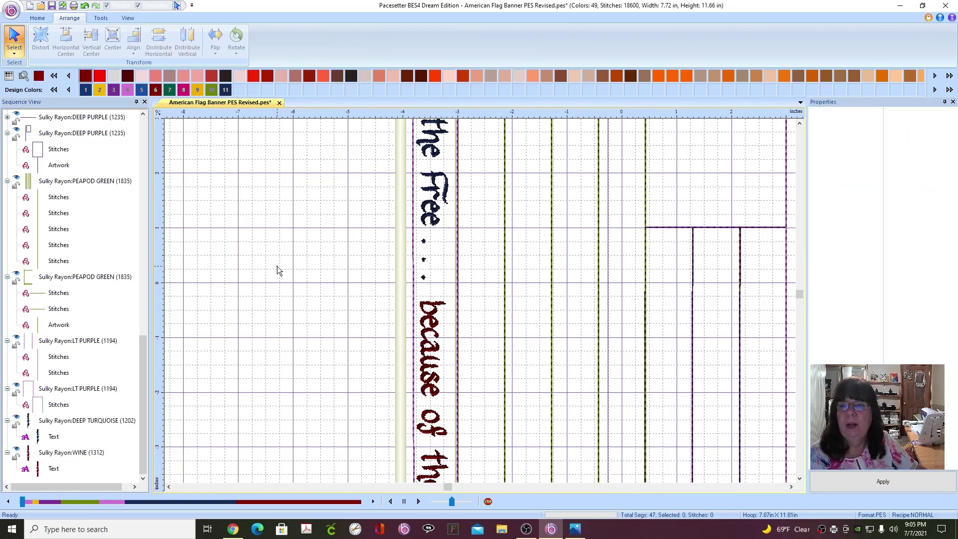
pyautogui.scroll(-1, 548, 258)
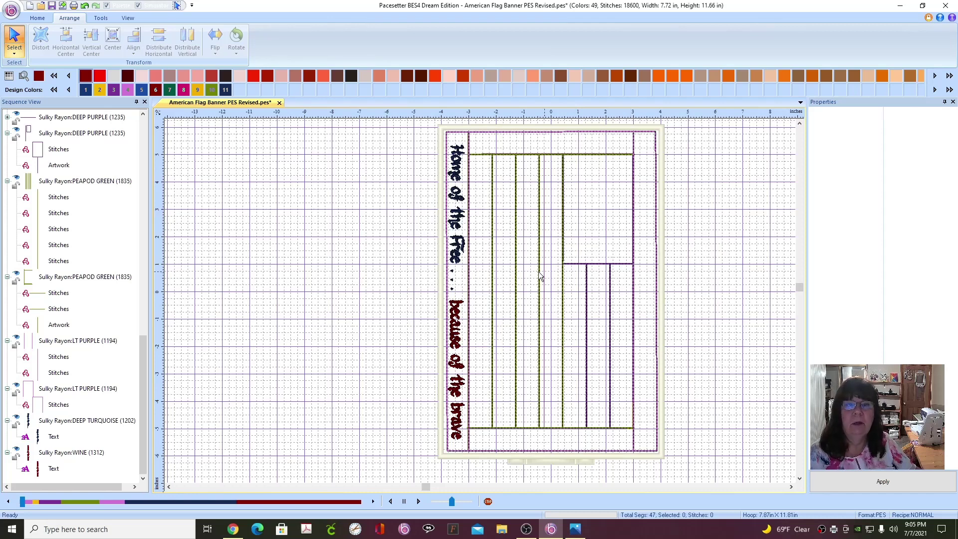
# - Browse the Applique Shapes folder of the design library for shapes suited to the flag banner
pyautogui.click(131, 339)
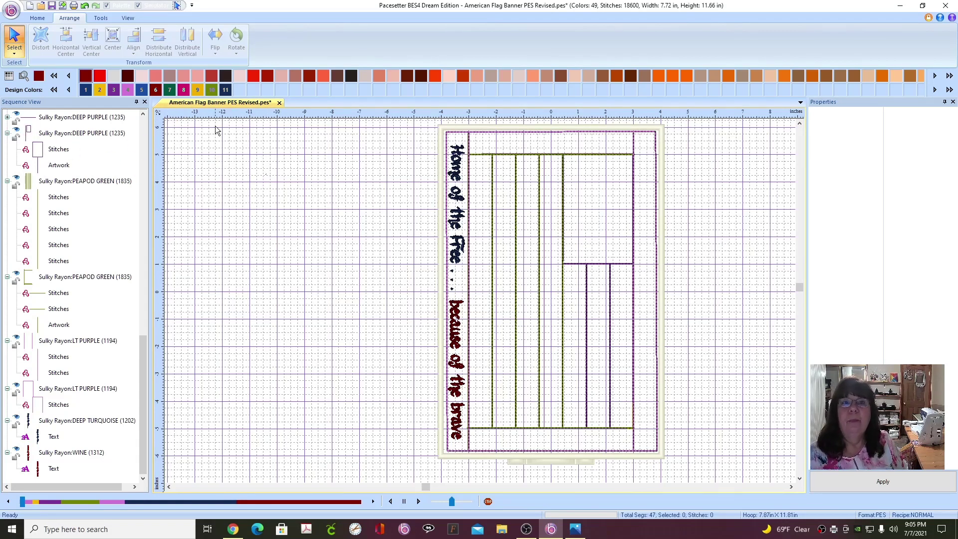
pyautogui.click(40, 19)
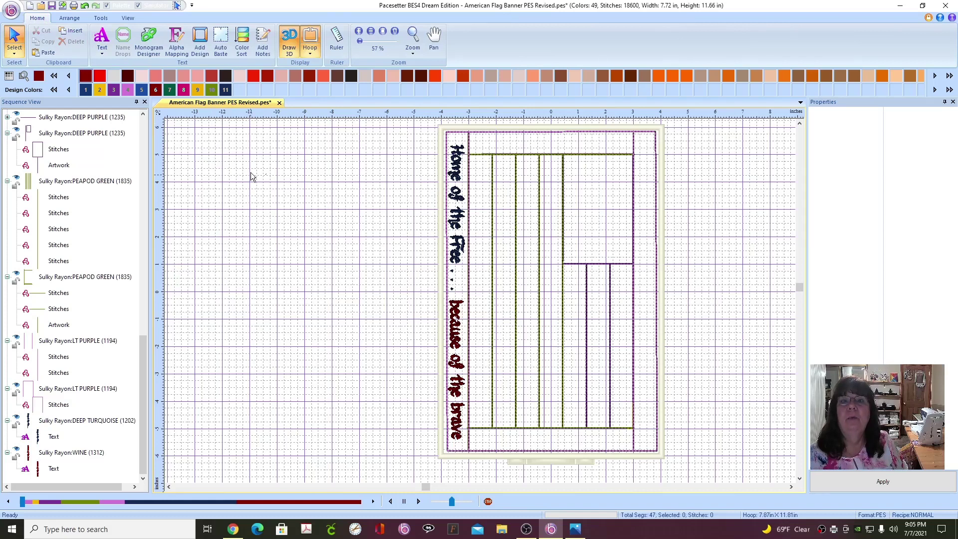
pyautogui.click(200, 47)
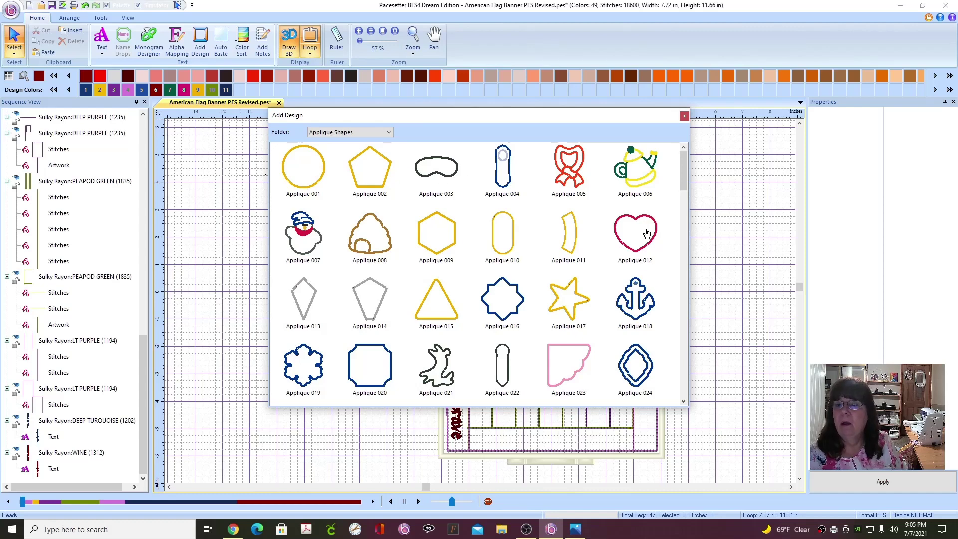
pyautogui.click(543, 345)
pyautogui.scroll(-3, 595, 335)
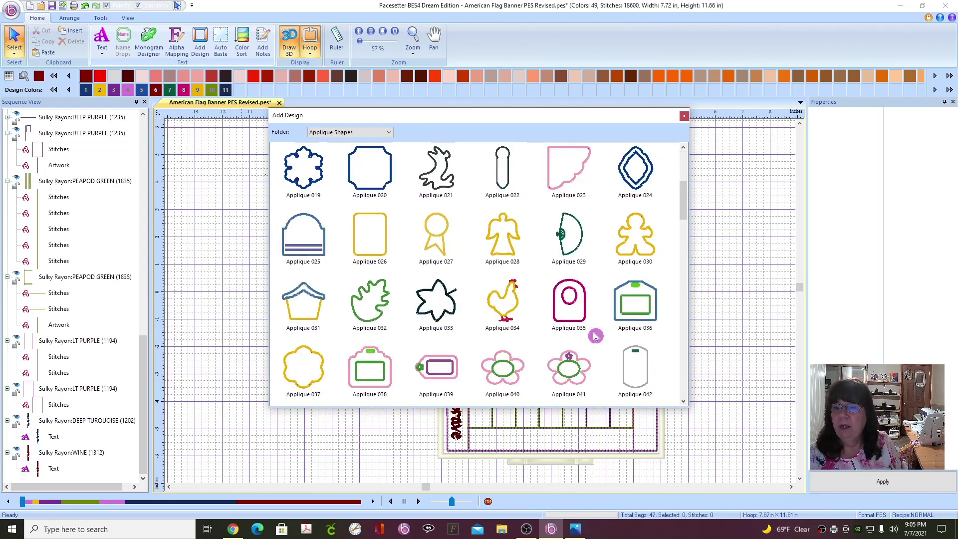
pyautogui.scroll(-3, 595, 335)
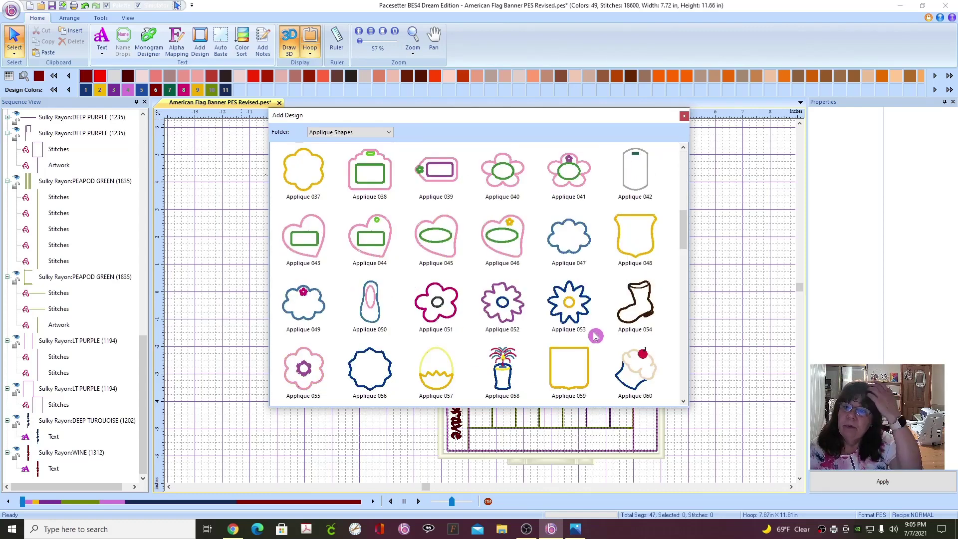
pyautogui.scroll(-6, 595, 335)
pyautogui.scroll(-3, 595, 335)
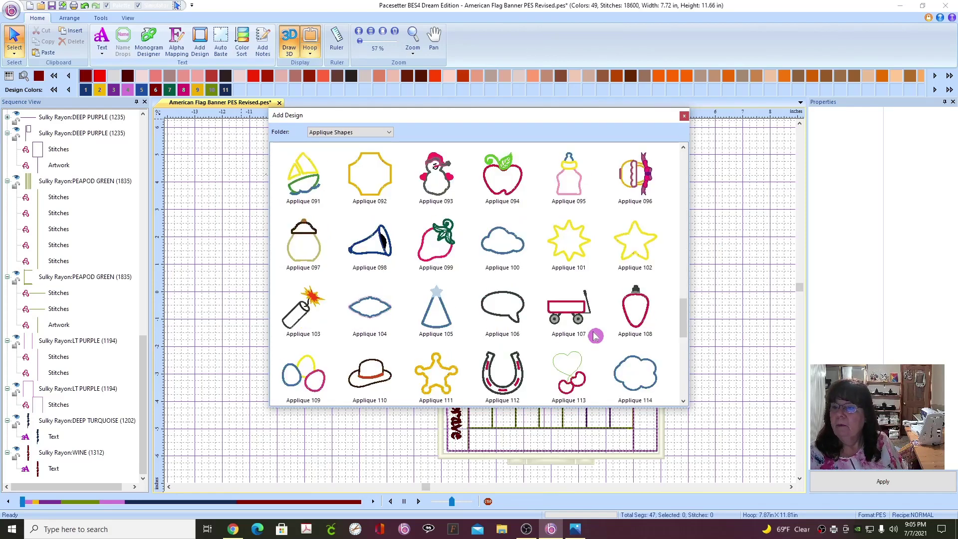
pyautogui.scroll(-3, 595, 335)
pyautogui.scroll(-3, 595, 335)
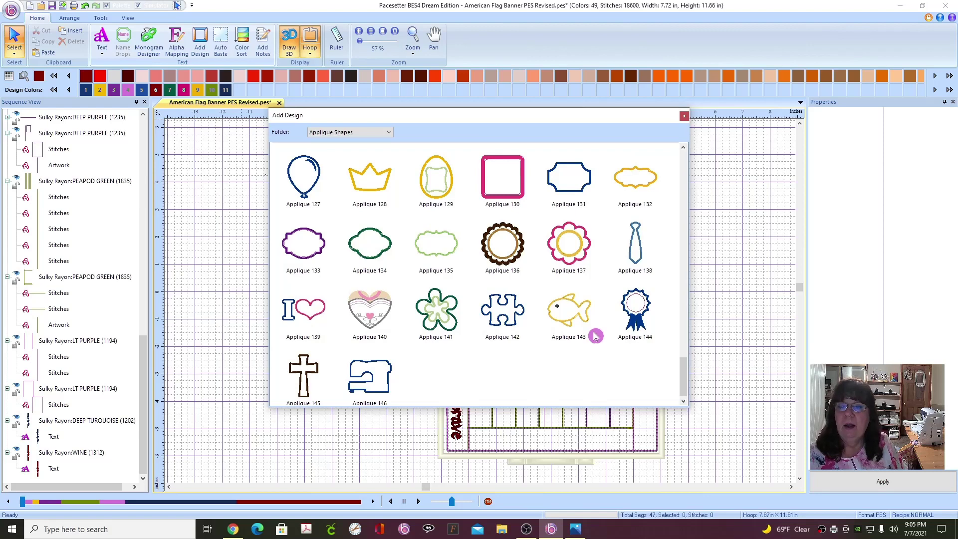
pyautogui.scroll(3, 595, 335)
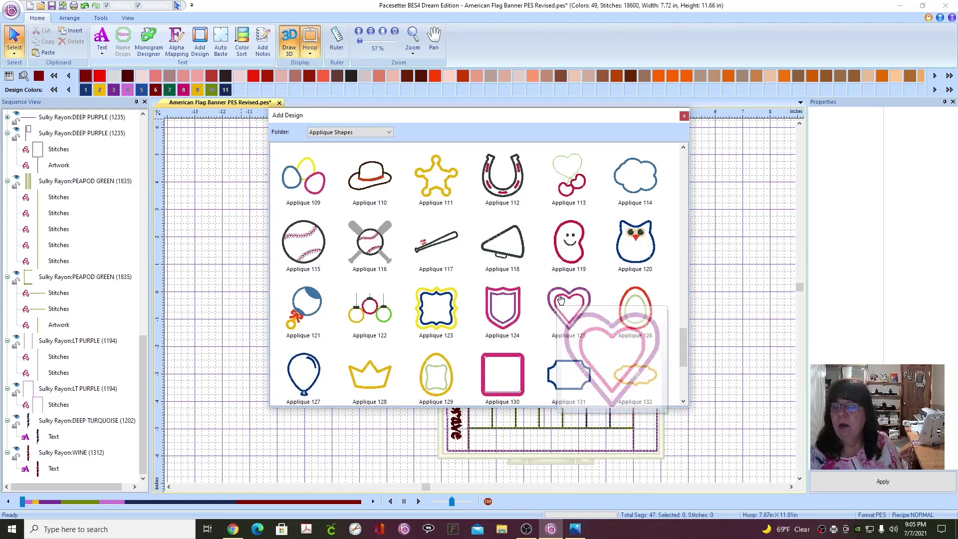
pyautogui.moveTo(560, 298)
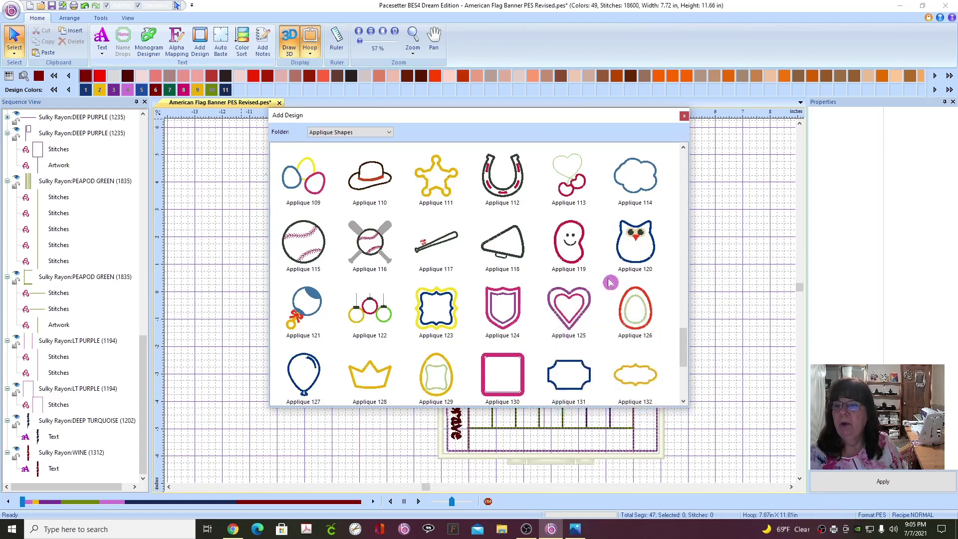
pyautogui.scroll(3, 609, 282)
pyautogui.scroll(3, 609, 282)
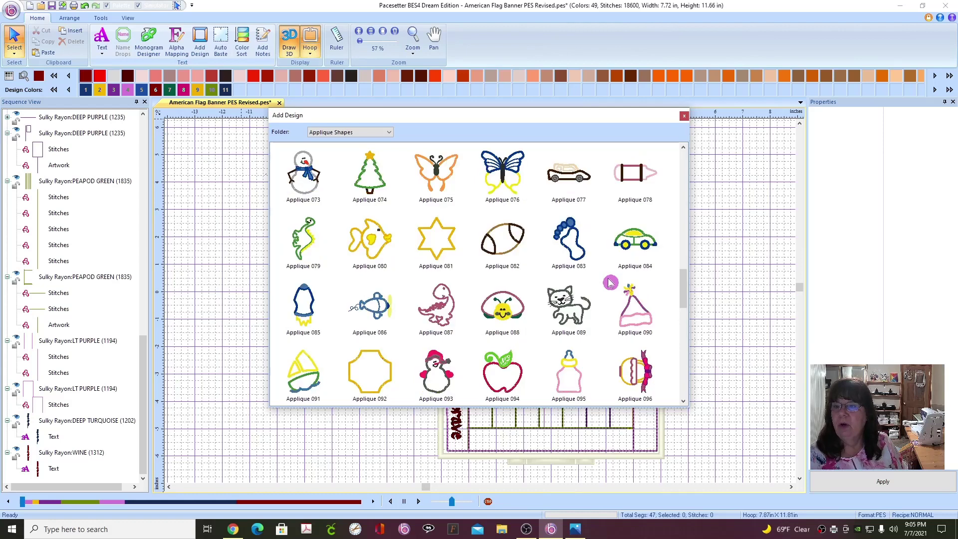
pyautogui.scroll(3, 609, 283)
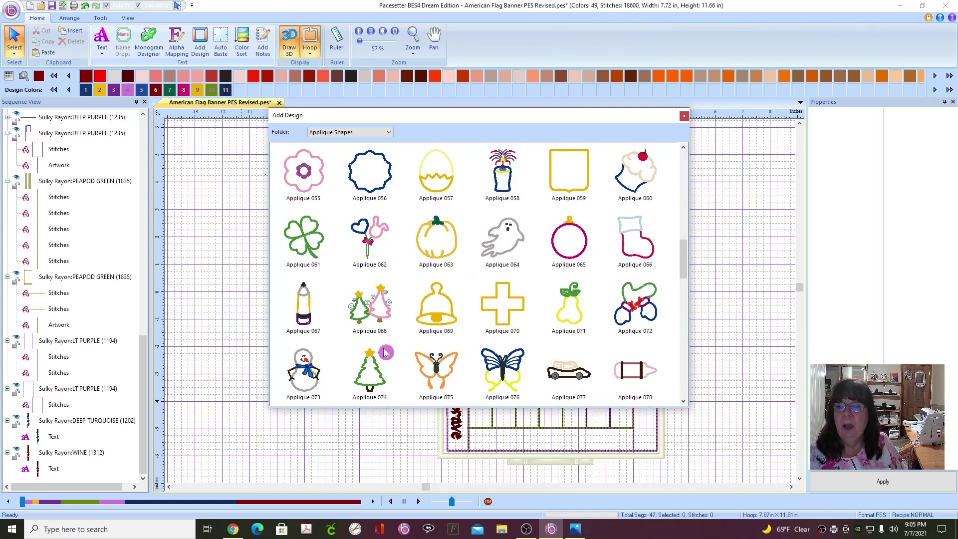
pyautogui.moveTo(380, 372)
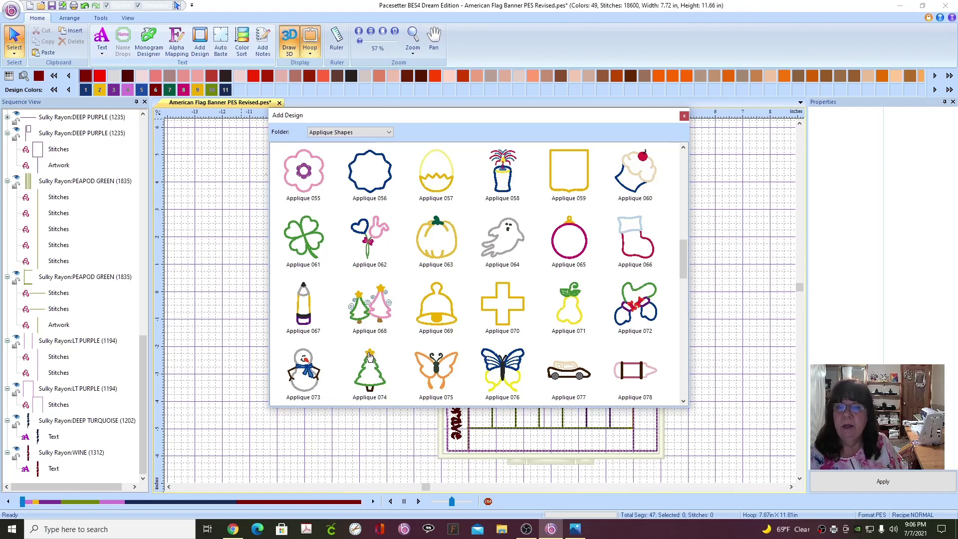
pyautogui.scroll(5, 499, 265)
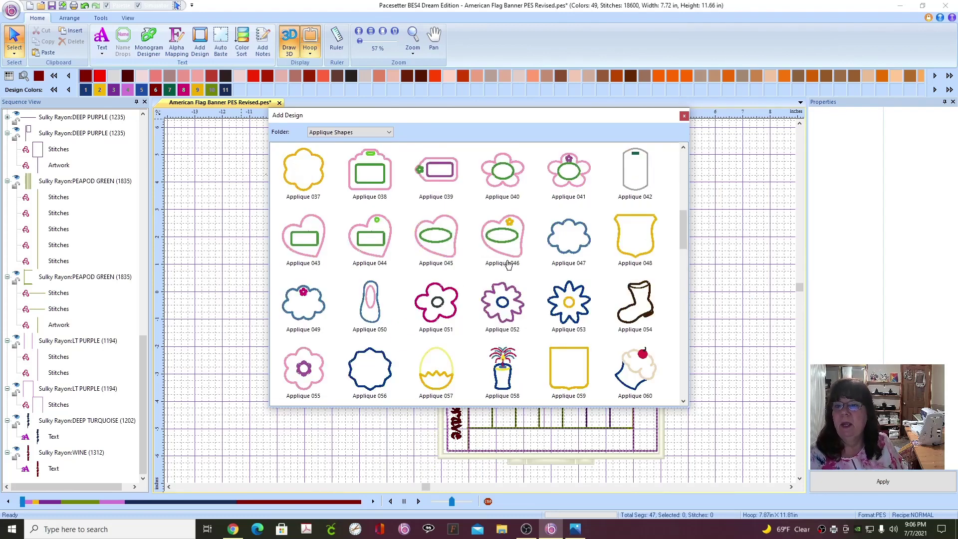
pyautogui.scroll(3, 508, 264)
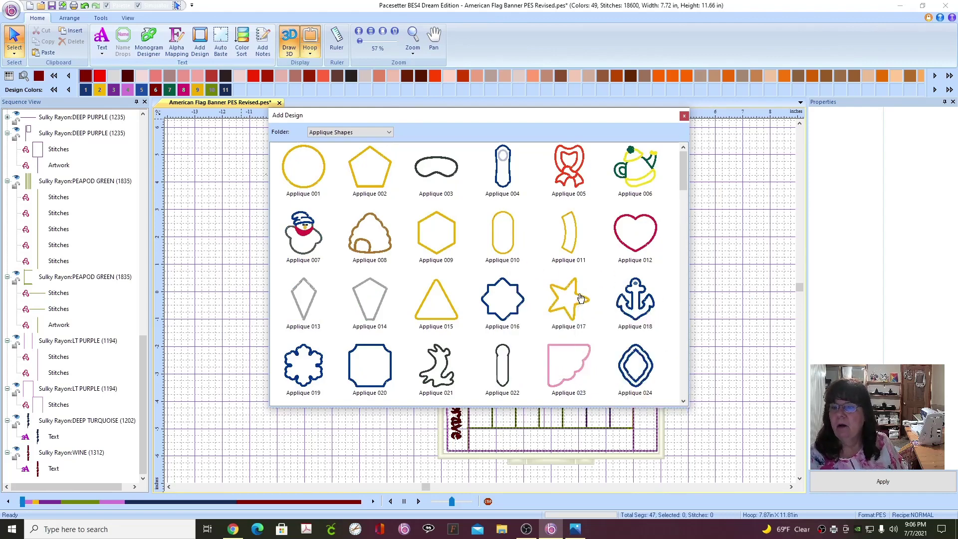
# - Add the Applique 017 star, about 1.25 by 1.30 in, near the upper stripe-side corner of the flag's empty canton
pyautogui.doubleClick(580, 298)
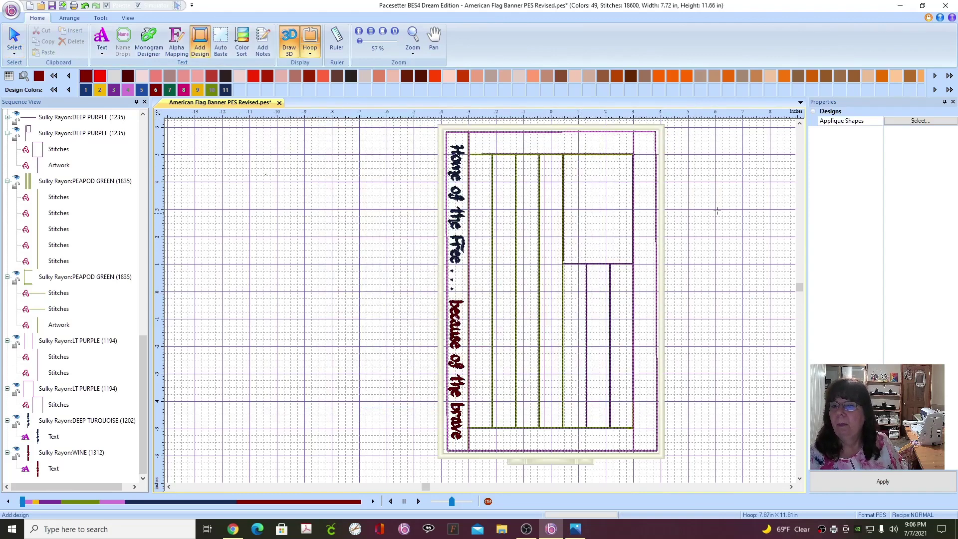
pyautogui.scroll(4, 727, 221)
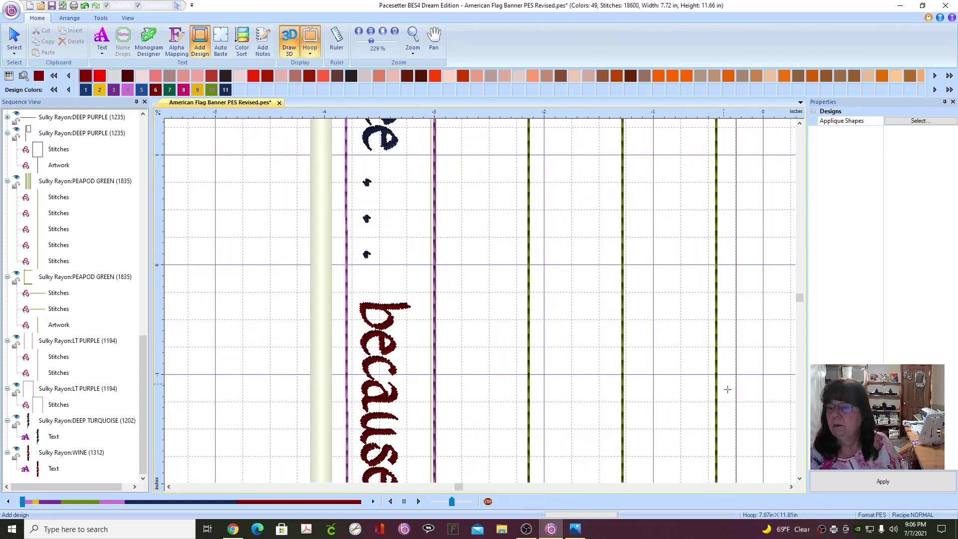
pyautogui.click(790, 487)
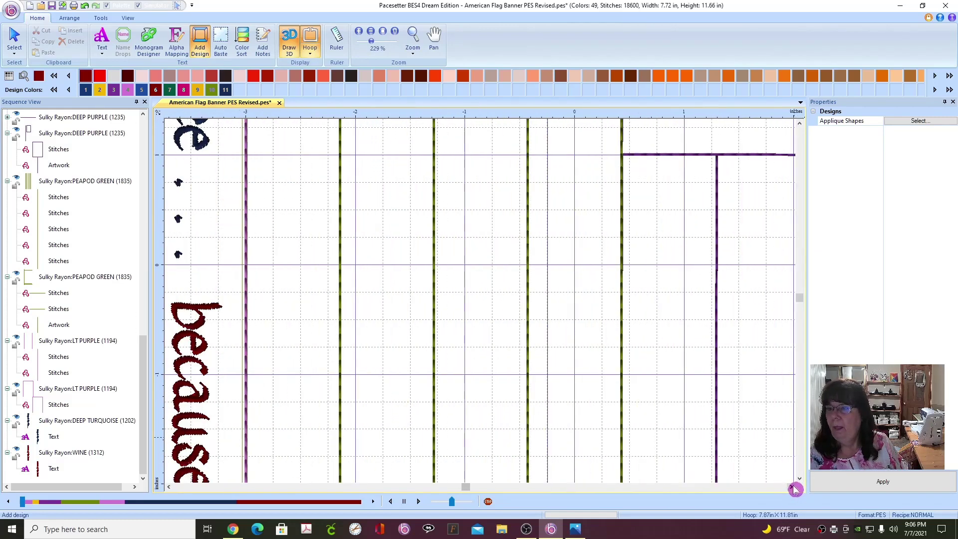
pyautogui.click(793, 486)
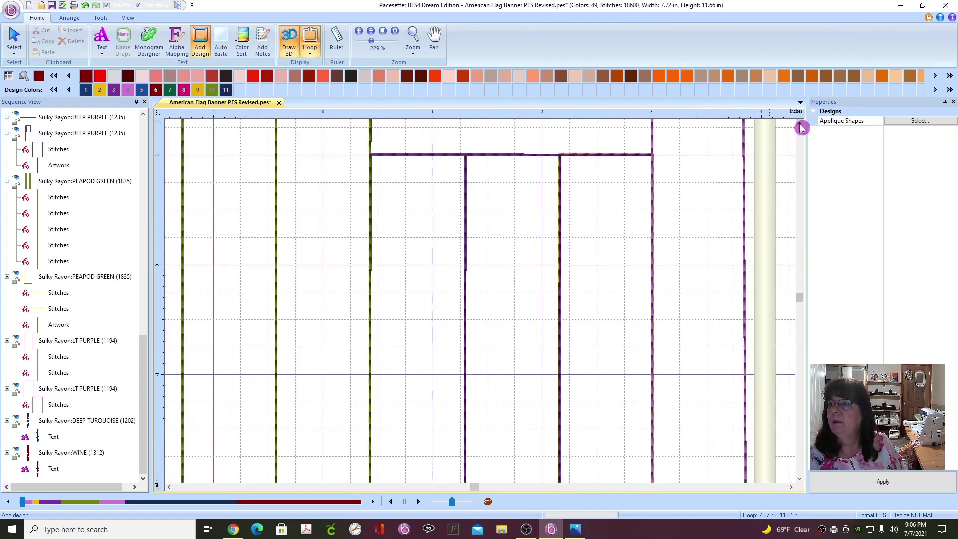
pyautogui.click(800, 127)
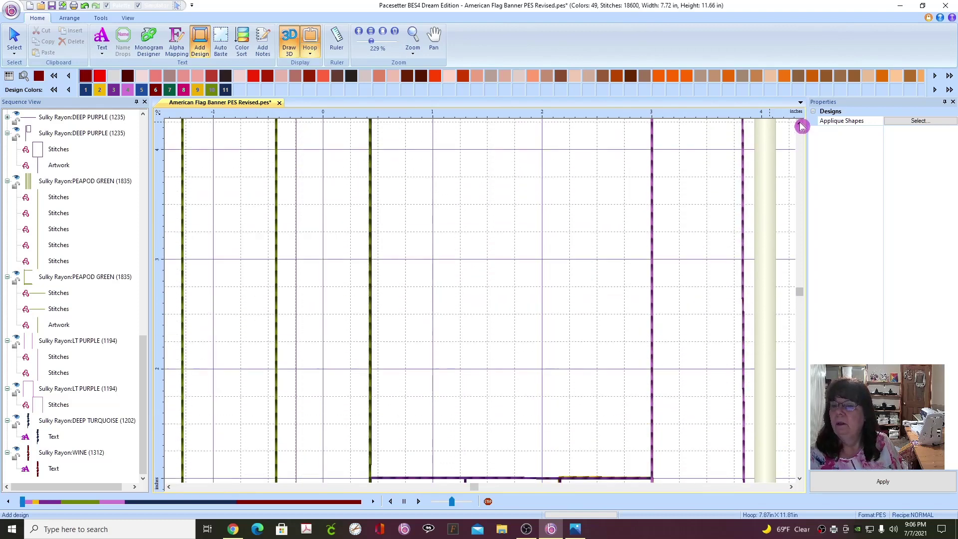
pyautogui.scroll(-2, 618, 281)
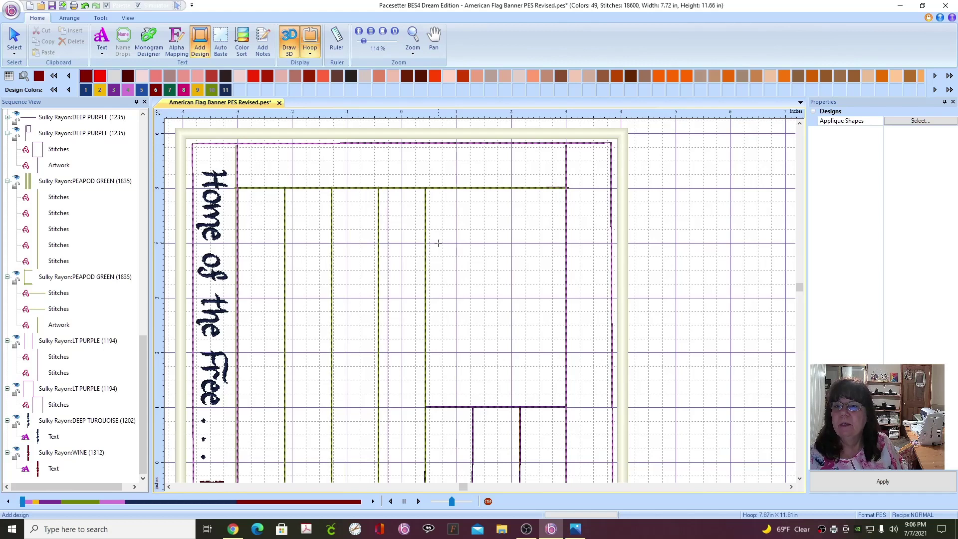
pyautogui.moveTo(443, 244); pyautogui.dragTo(502, 244)
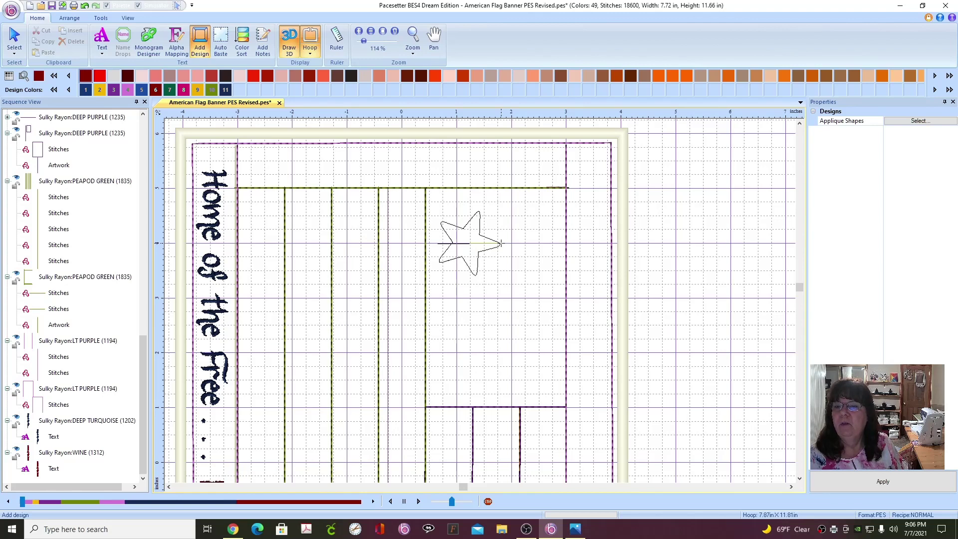
pyautogui.moveTo(501, 244); pyautogui.dragTo(501, 244)
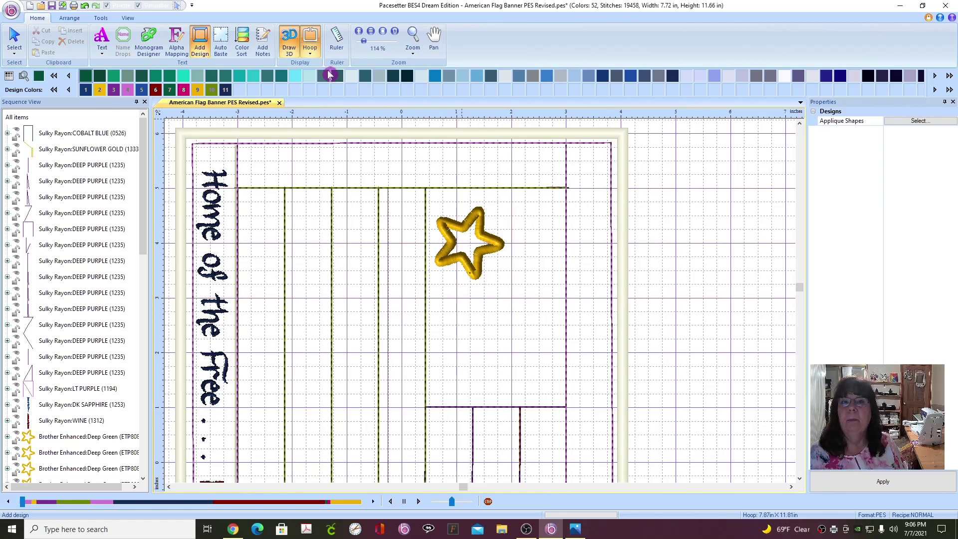
# - Set the star appliqué's satin stitch width to 1.5 mm and apply it
pyautogui.click(14, 36)
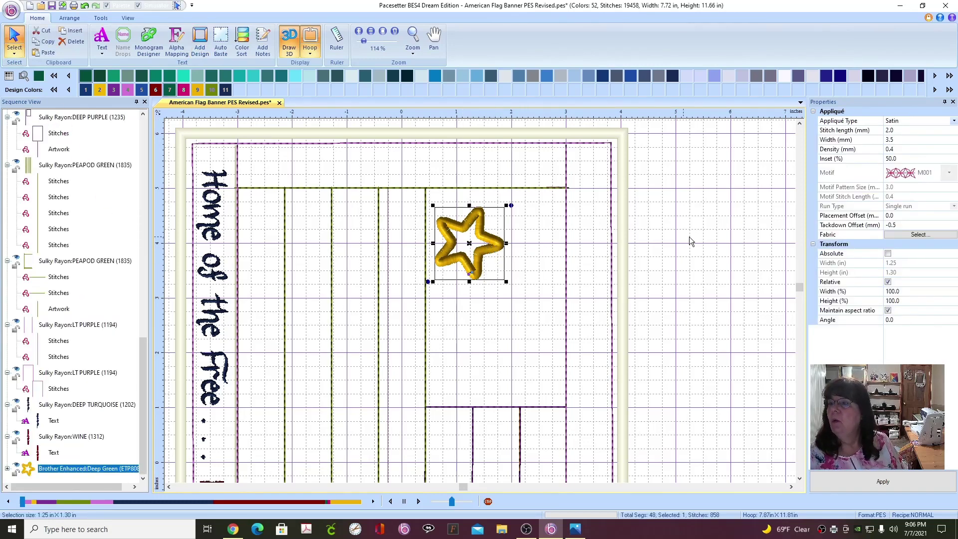
pyautogui.click(911, 140)
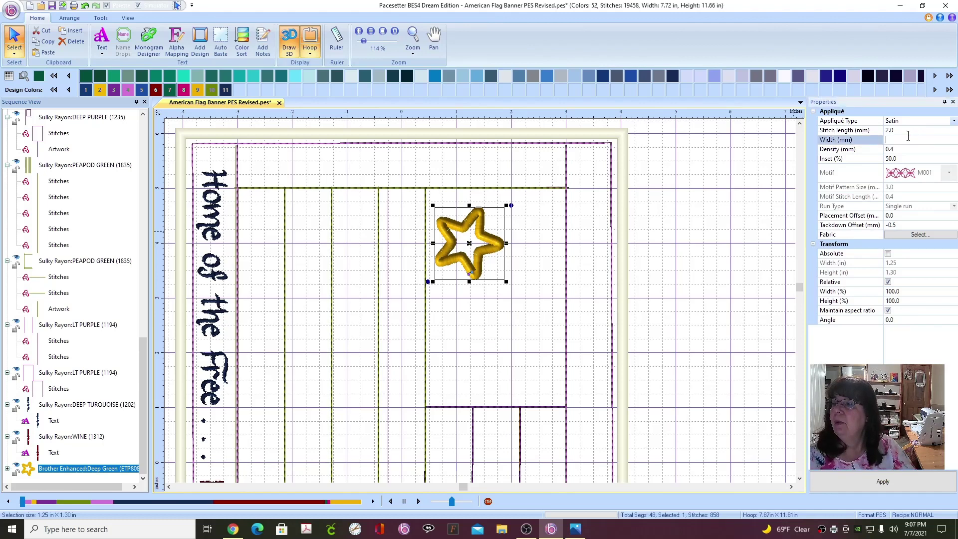
pyautogui.write('1')
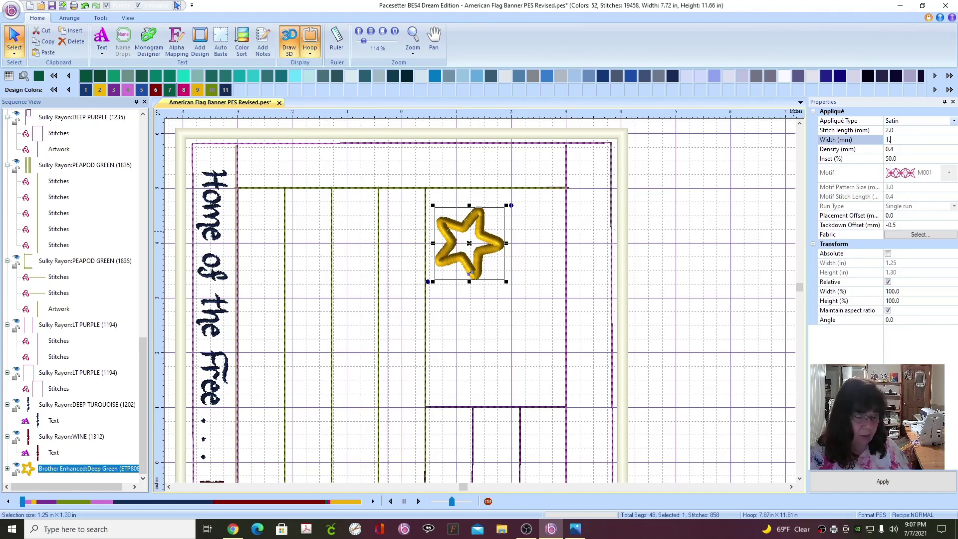
pyautogui.write('.5')
pyautogui.click(885, 484)
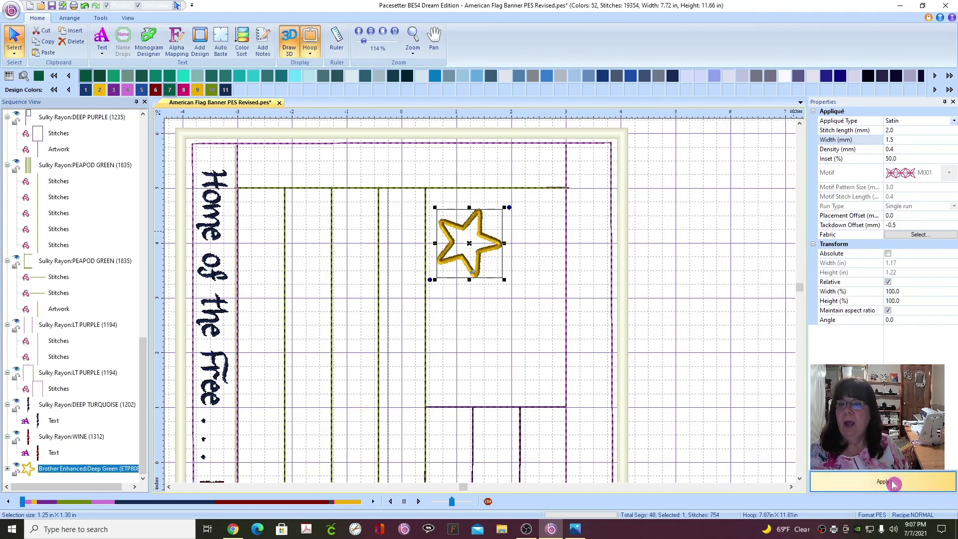
# - Change the star's appliqué type to Motif with pattern M042 and apply it
pyautogui.scroll(1, 651, 375)
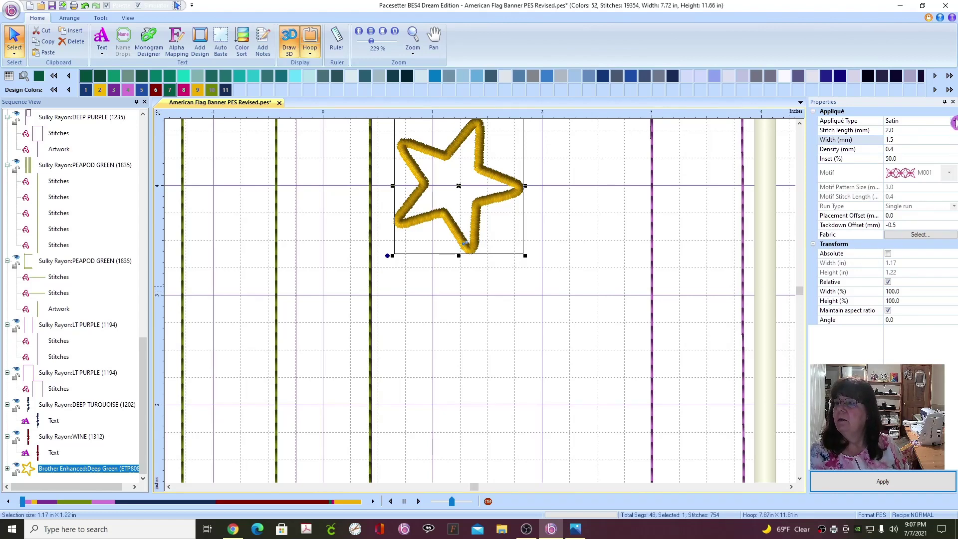
pyautogui.click(953, 121)
pyautogui.click(894, 150)
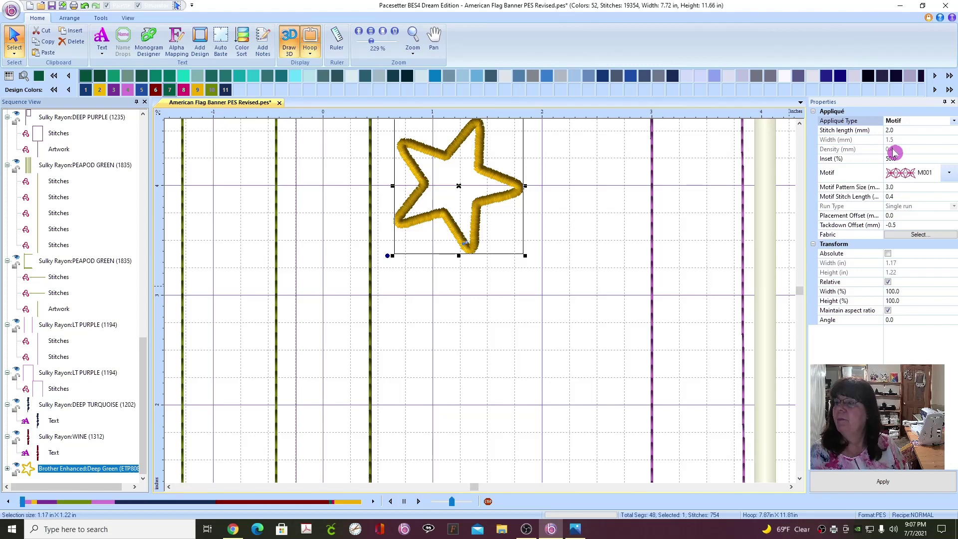
pyautogui.click(949, 173)
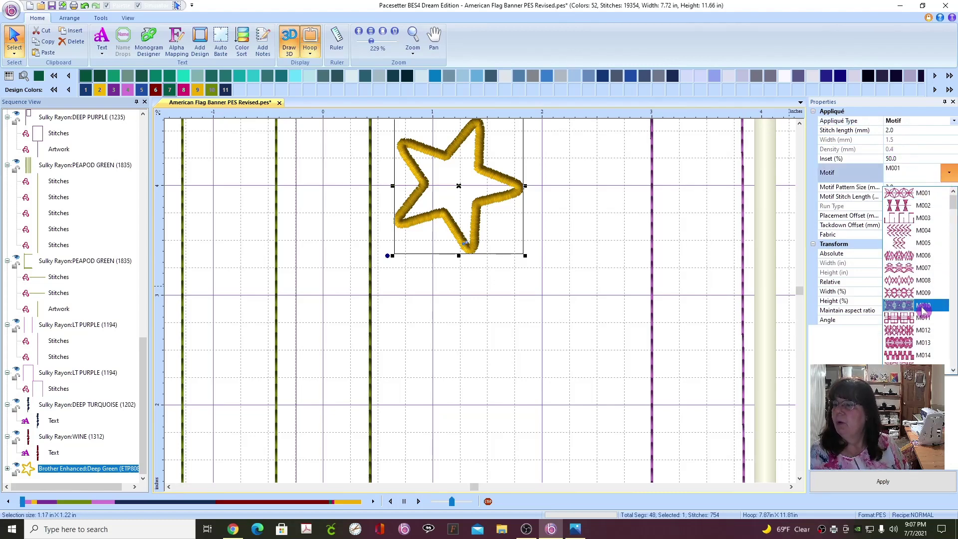
pyautogui.scroll(-4, 922, 310)
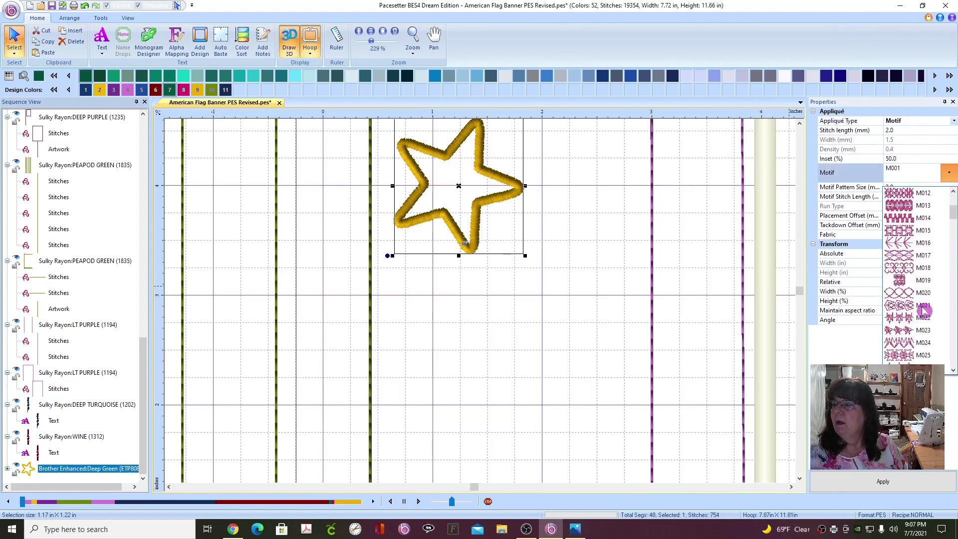
pyautogui.scroll(-4, 922, 311)
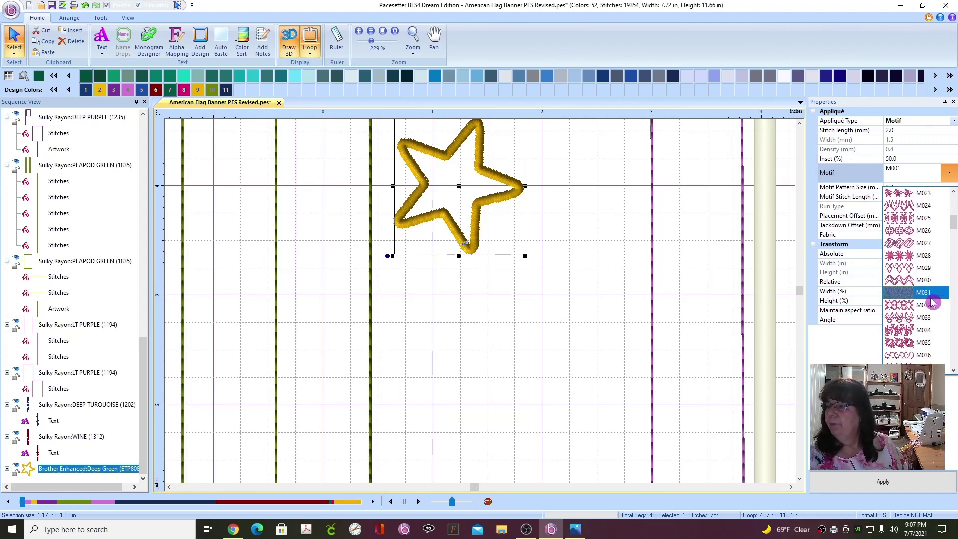
pyautogui.scroll(-4, 932, 302)
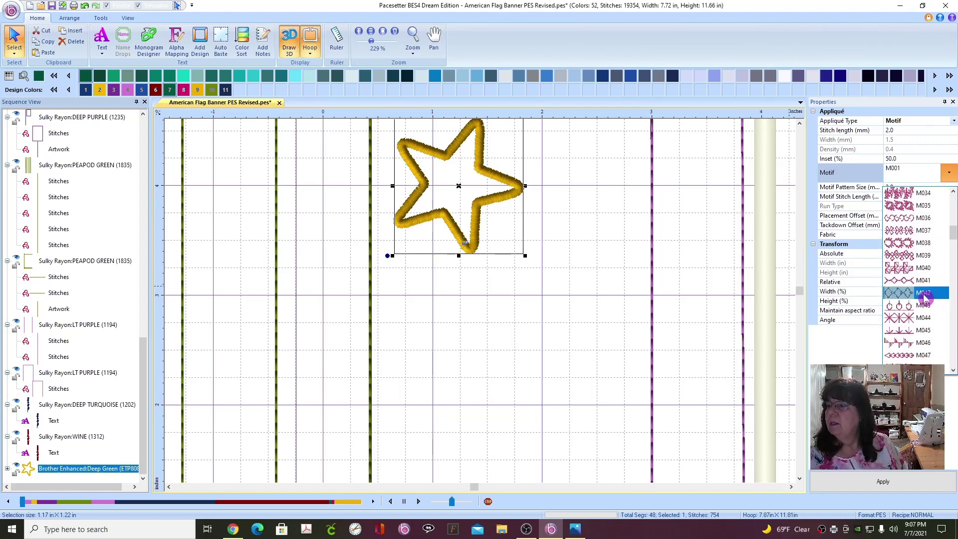
pyautogui.click(923, 294)
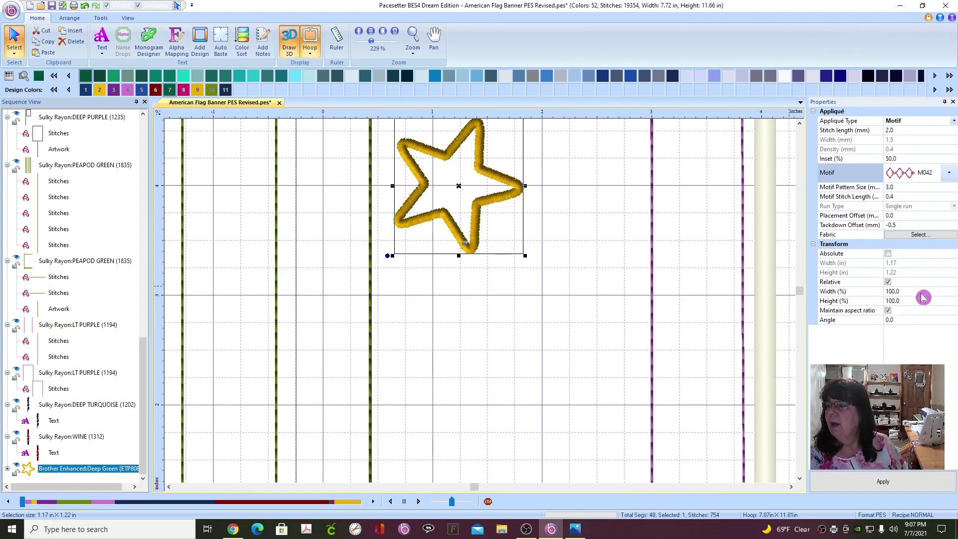
pyautogui.click(890, 484)
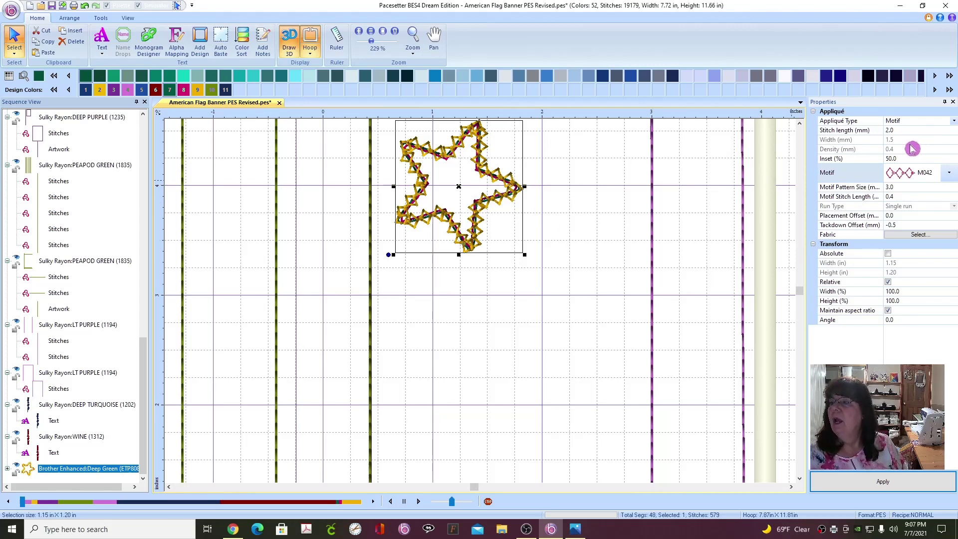
# - Set the star motif appliqué's stitch length to 4.0 mm and apply it
pyautogui.click(905, 122)
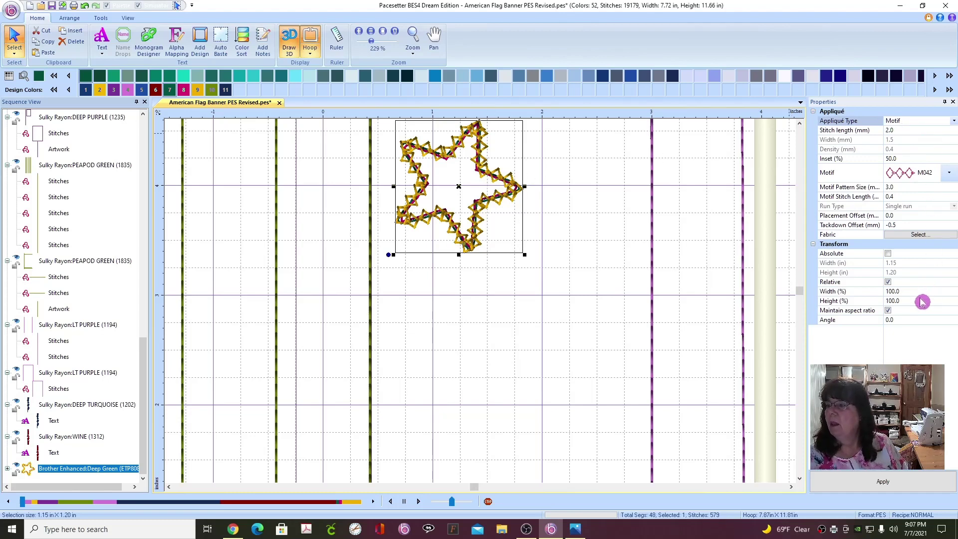
pyautogui.click(899, 128)
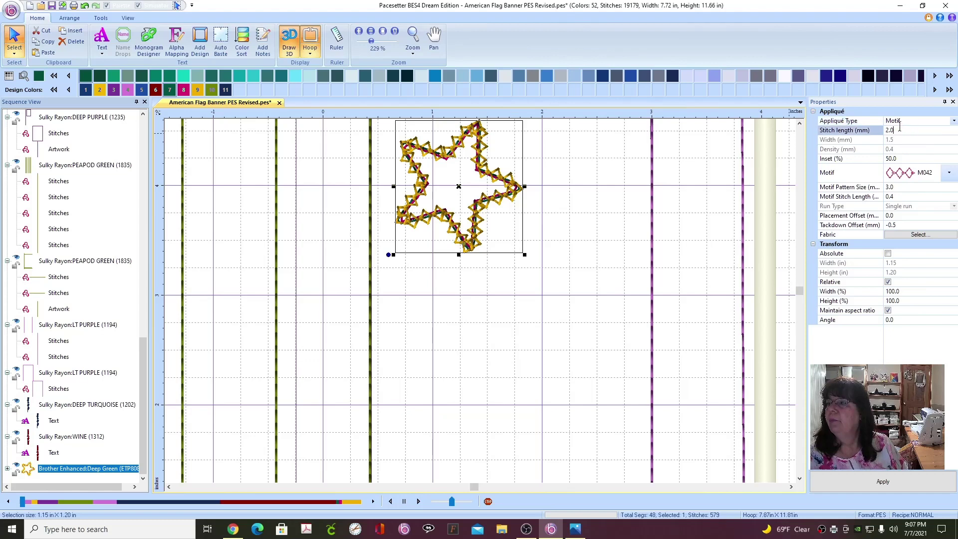
pyautogui.click(916, 129)
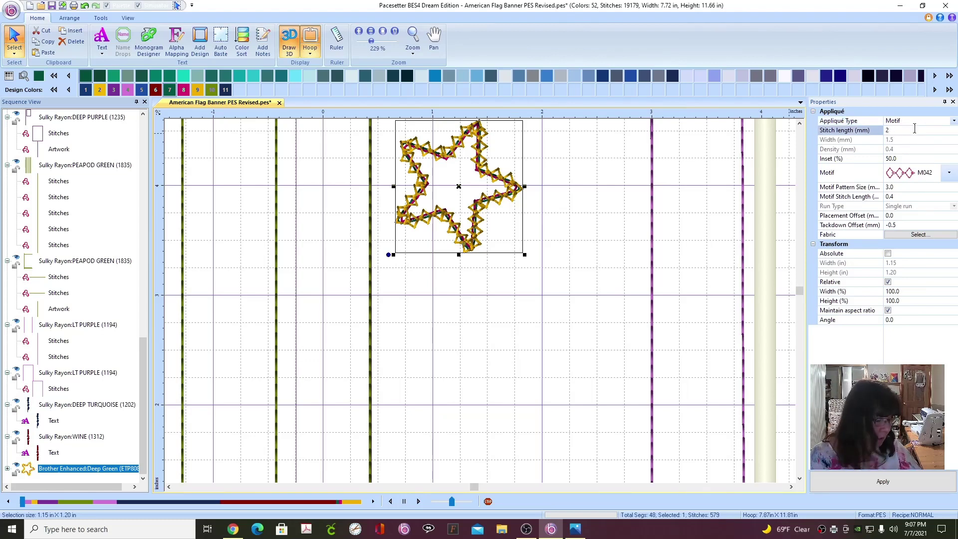
pyautogui.write('4')
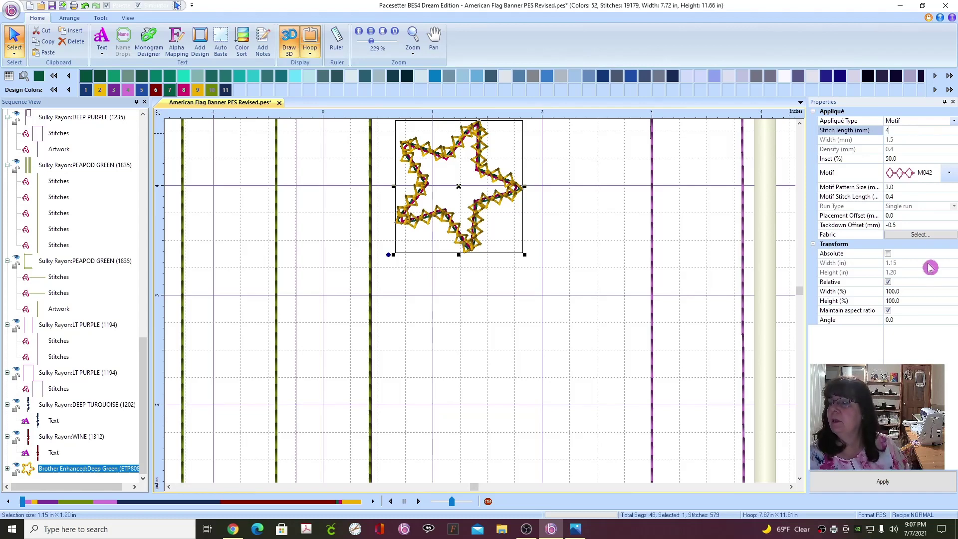
pyautogui.click(943, 481)
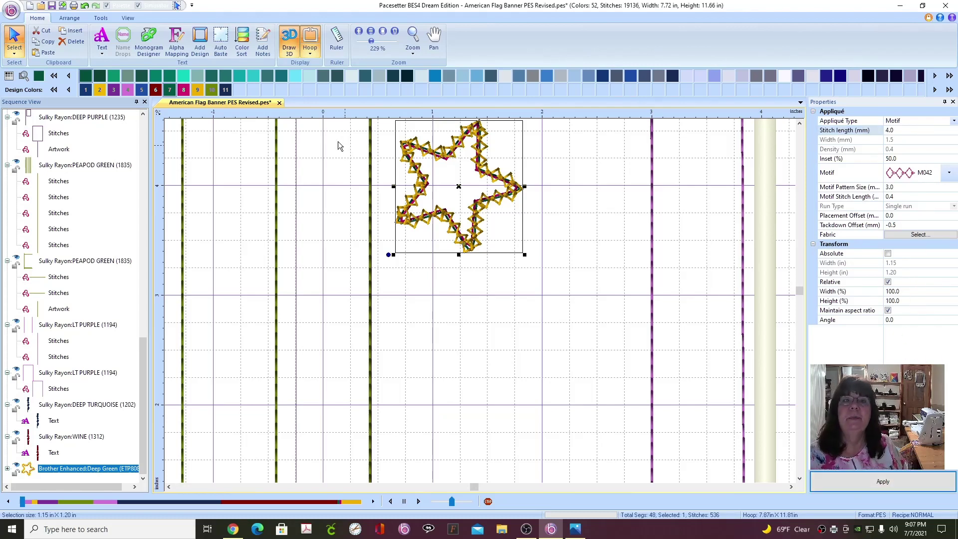
# - Undo the stitch length change and the Motif change on the star appliqué
pyautogui.click(87, 6)
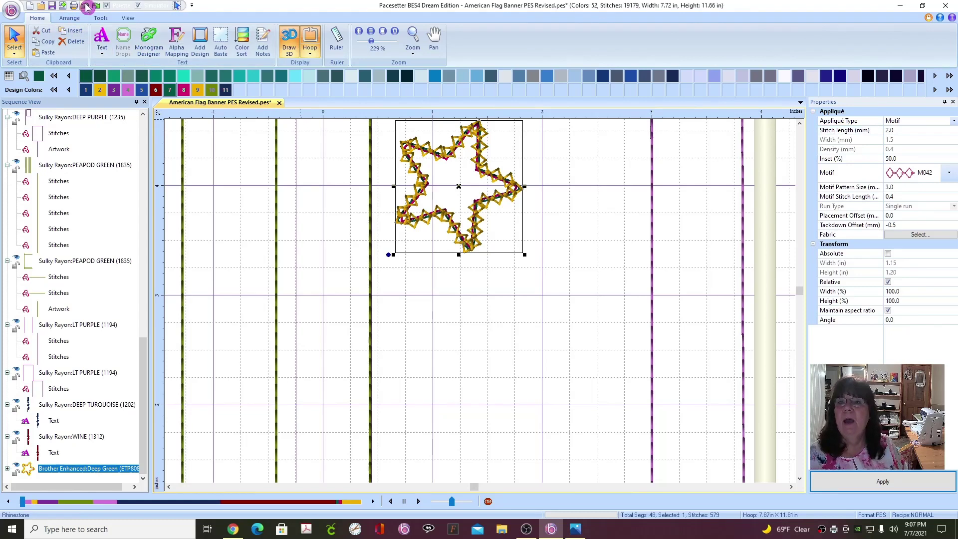
pyautogui.click(87, 6)
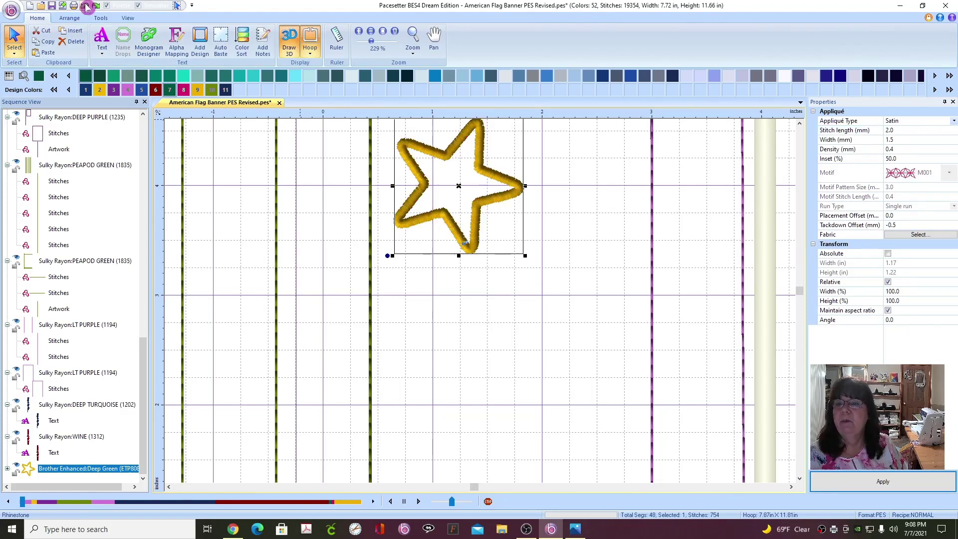
# - Examine the appliqué satin settings of the first hidden star in the sequence and hide that star again
pyautogui.scroll(11, 89, 282)
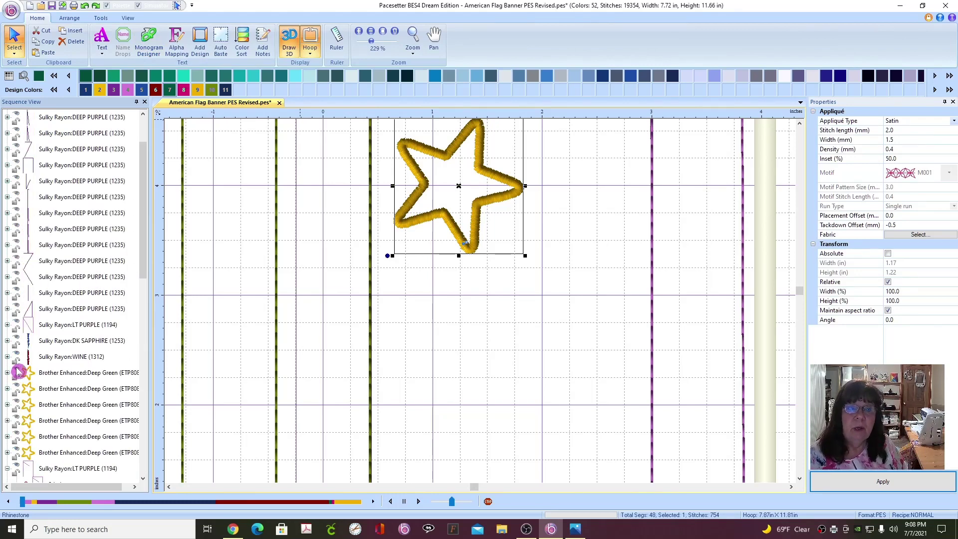
pyautogui.click(43, 374)
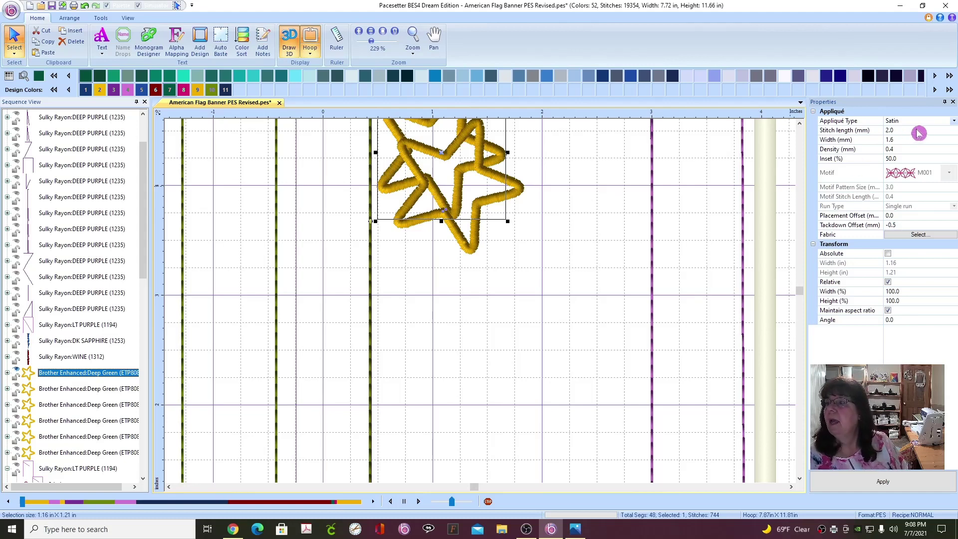
pyautogui.click(925, 144)
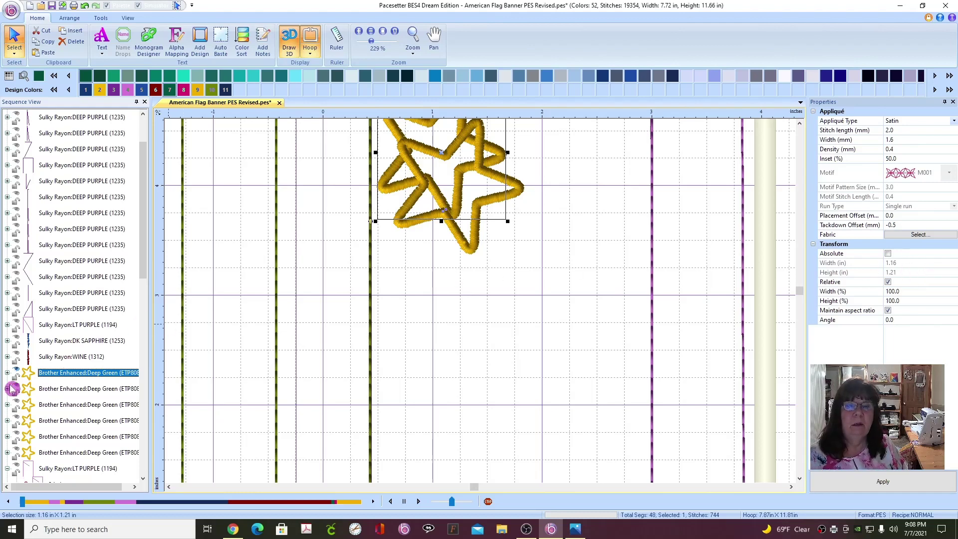
pyautogui.click(16, 368)
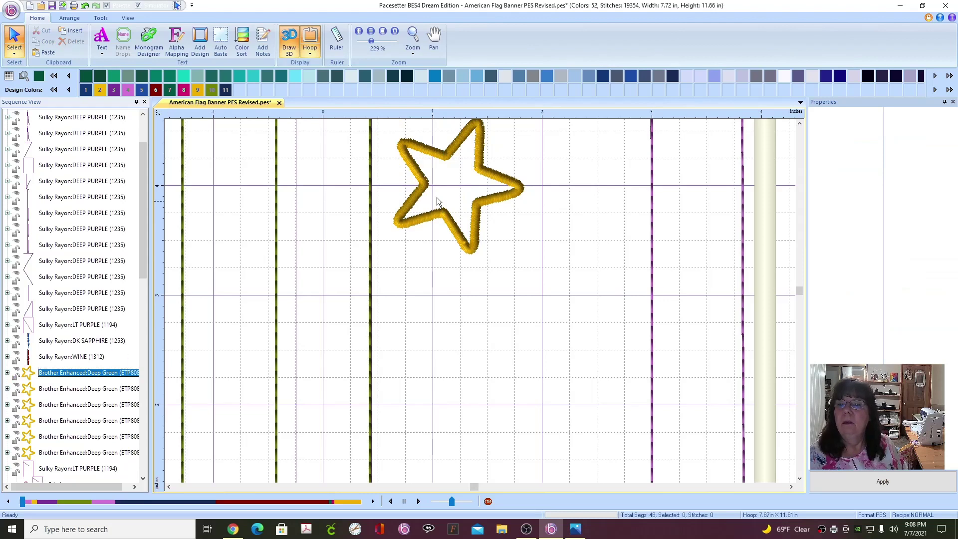
# - Move the visible star into the canton's upper corner, beside the outer border line and away from the stripes
pyautogui.click(504, 192)
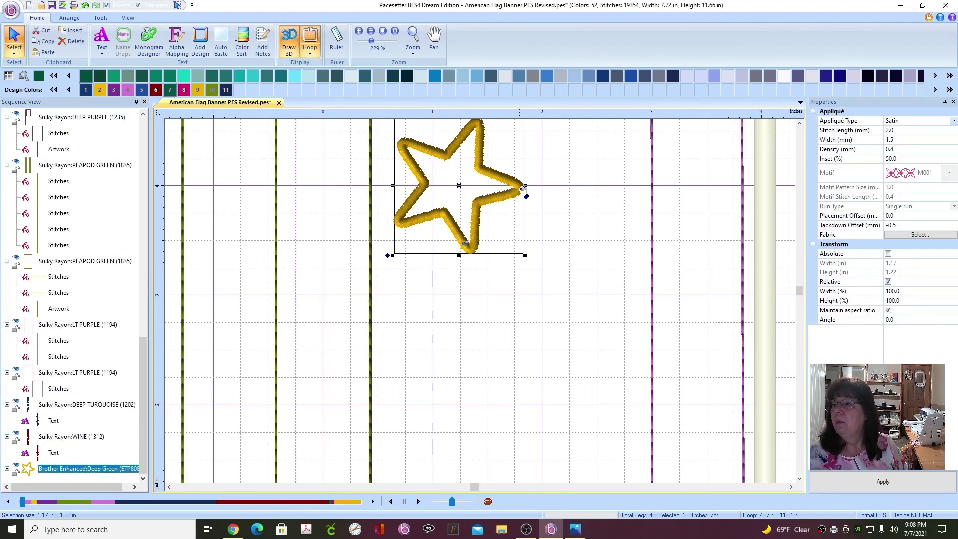
pyautogui.click(799, 122)
pyautogui.click(799, 123)
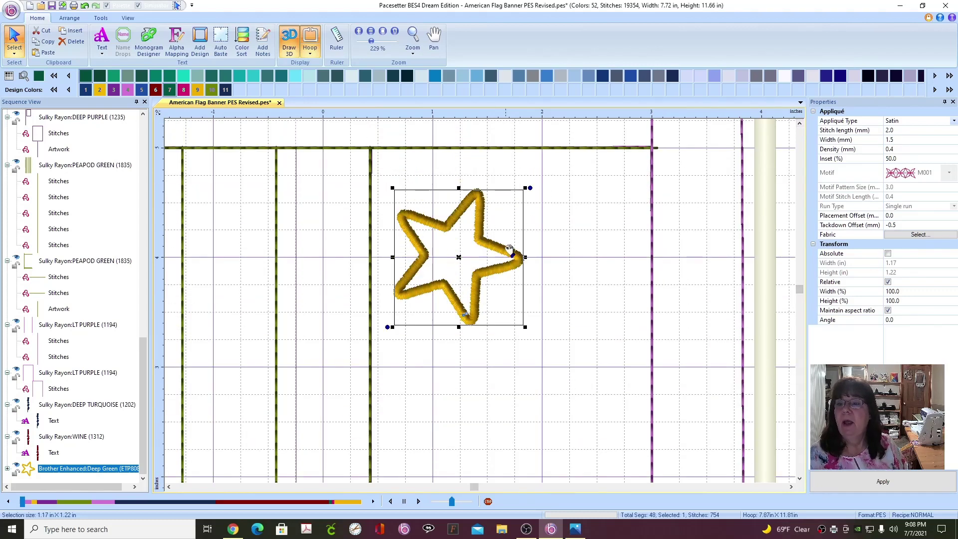
pyautogui.moveTo(495, 248); pyautogui.dragTo(612, 212)
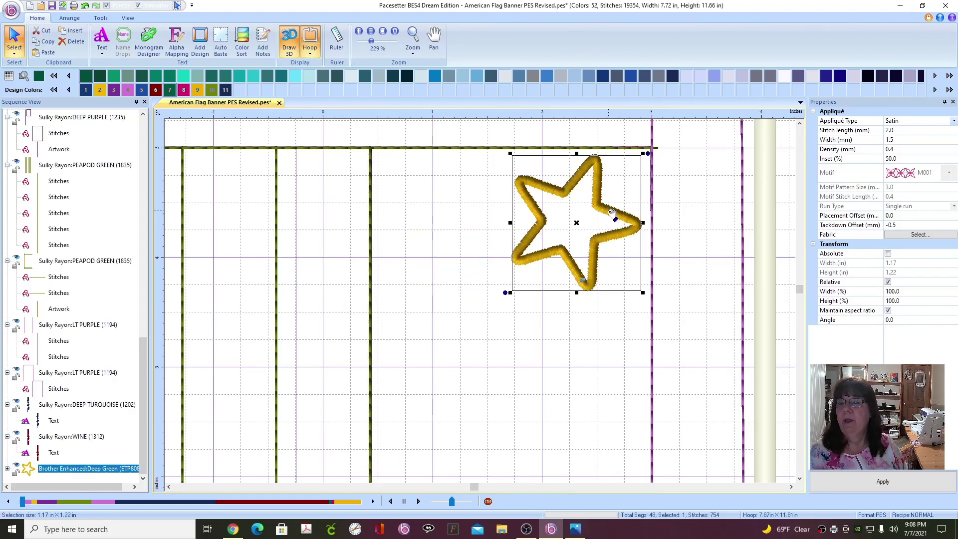
# - Duplicate the star by copy and paste, and place the copy beside it on the canton's stripe side
pyautogui.scroll(-1, 565, 391)
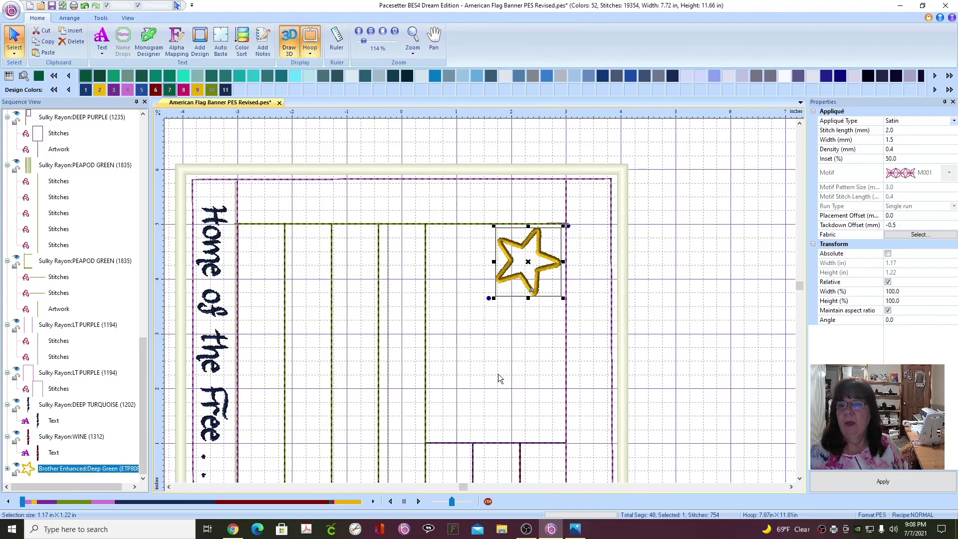
pyautogui.click(546, 255)
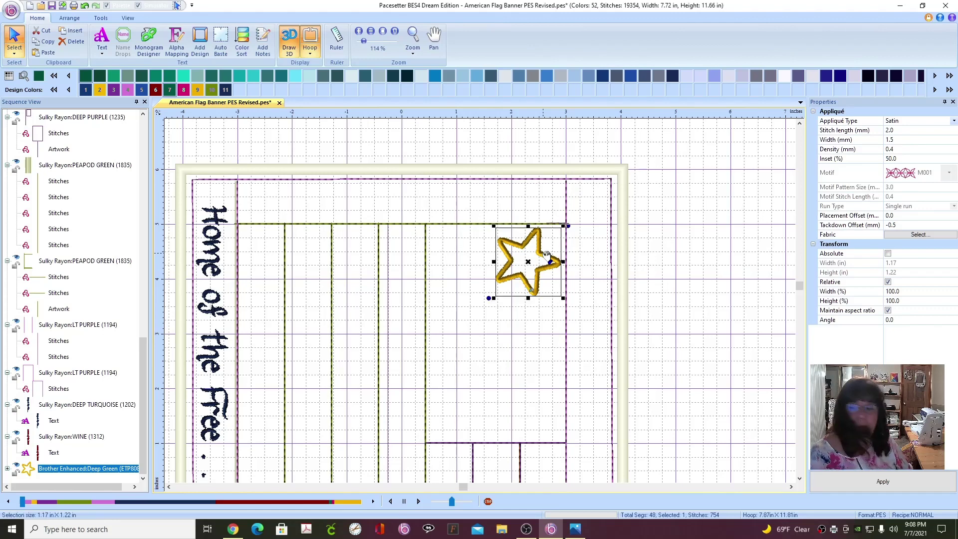
pyautogui.rightClick(546, 257)
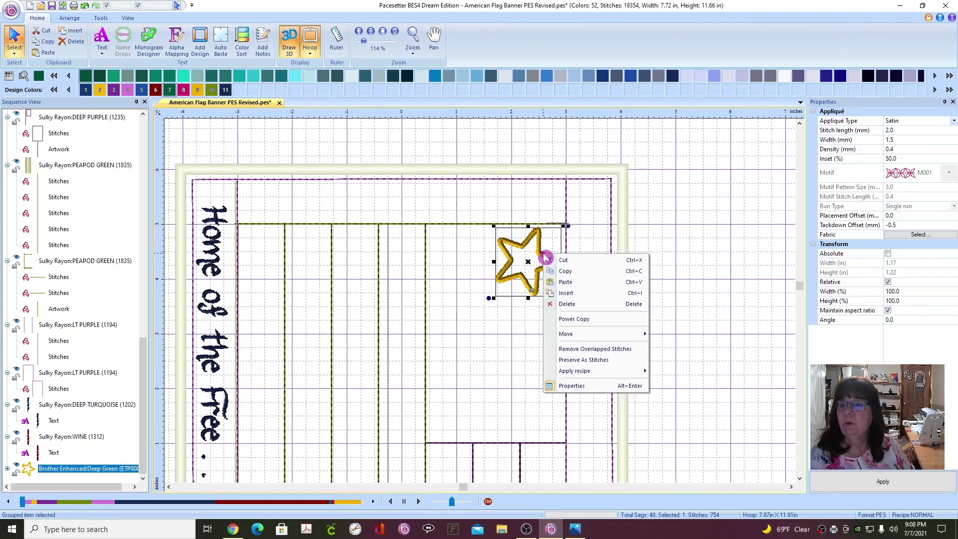
pyautogui.click(572, 272)
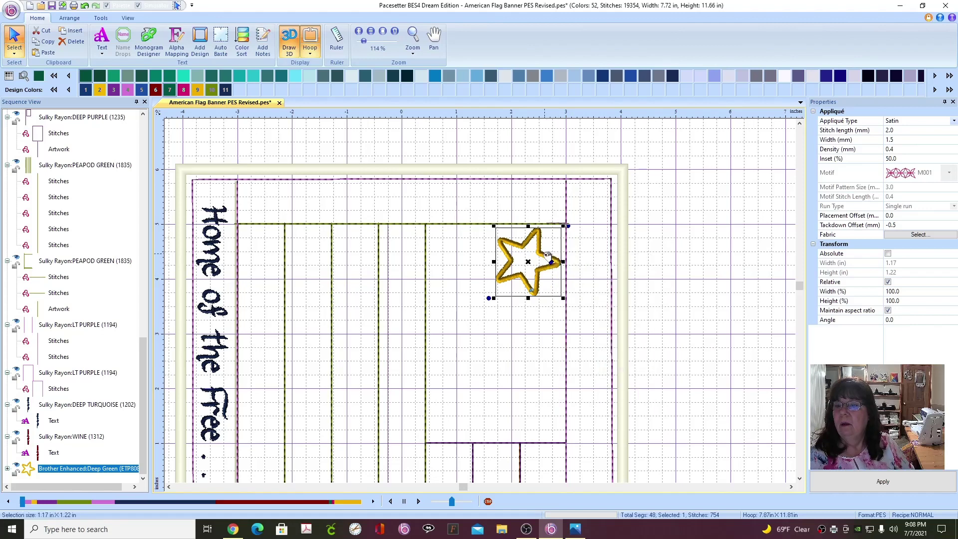
pyautogui.rightClick(545, 253)
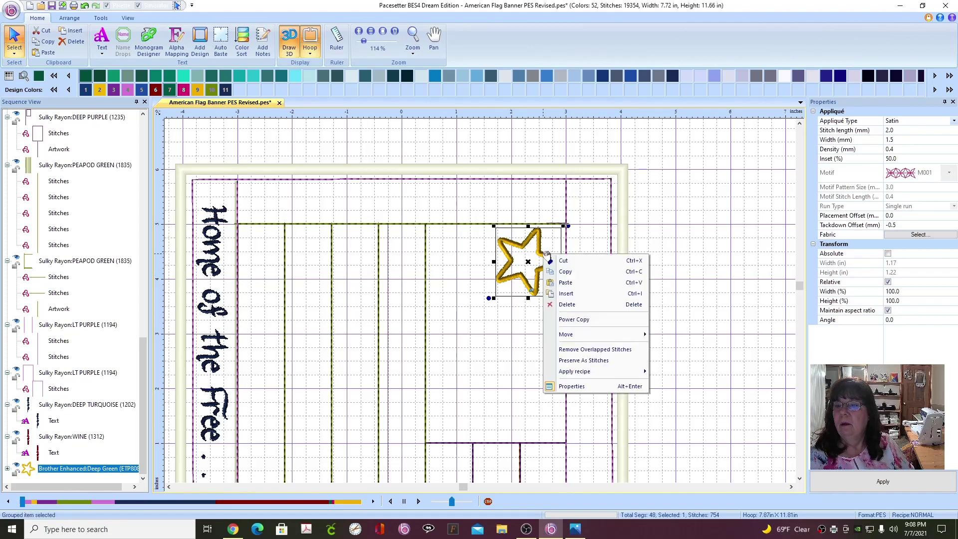
pyautogui.click(570, 283)
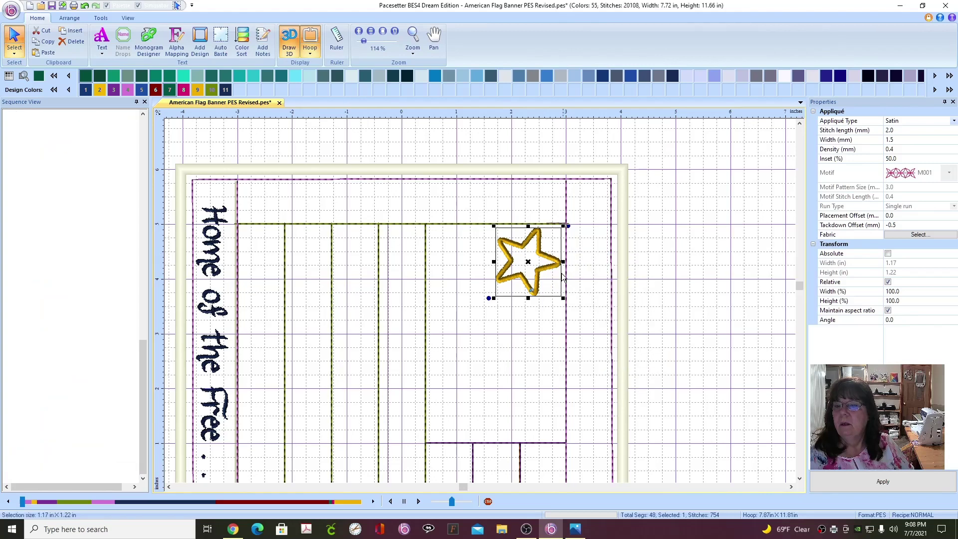
pyautogui.moveTo(549, 255); pyautogui.dragTo(482, 257)
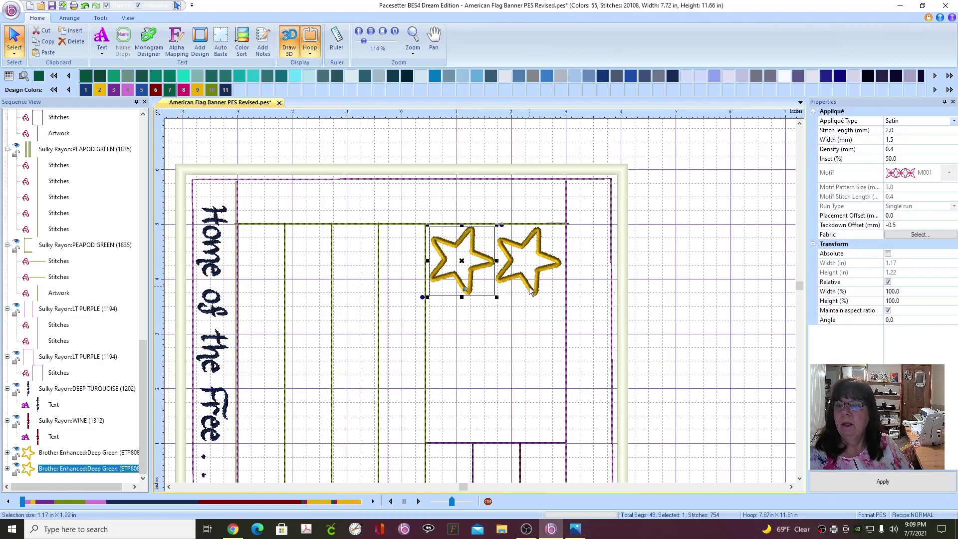
# - Select both stars in the canton's top row and align their bottom edges
pyautogui.click(532, 290)
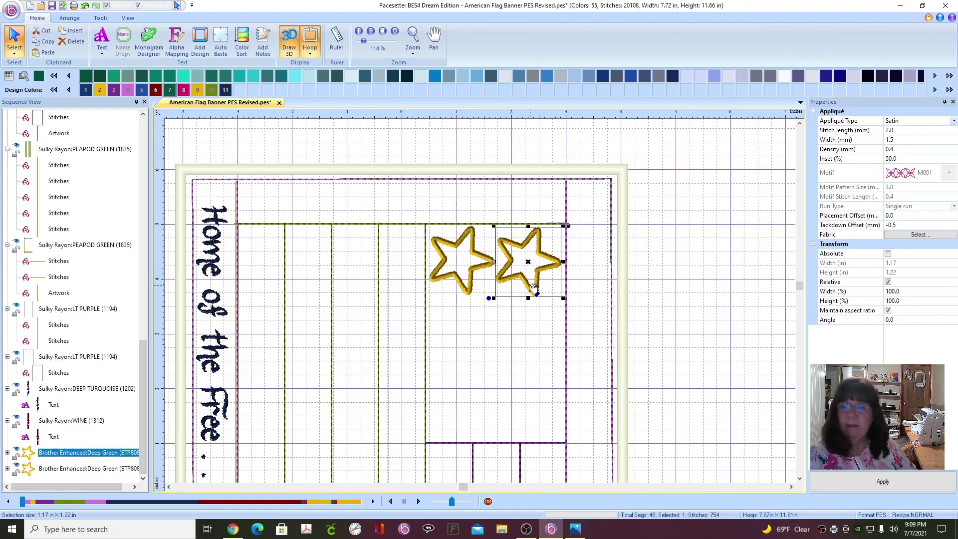
pyautogui.keyDown('ctrl'); pyautogui.click(469, 294); pyautogui.keyUp('ctrl')
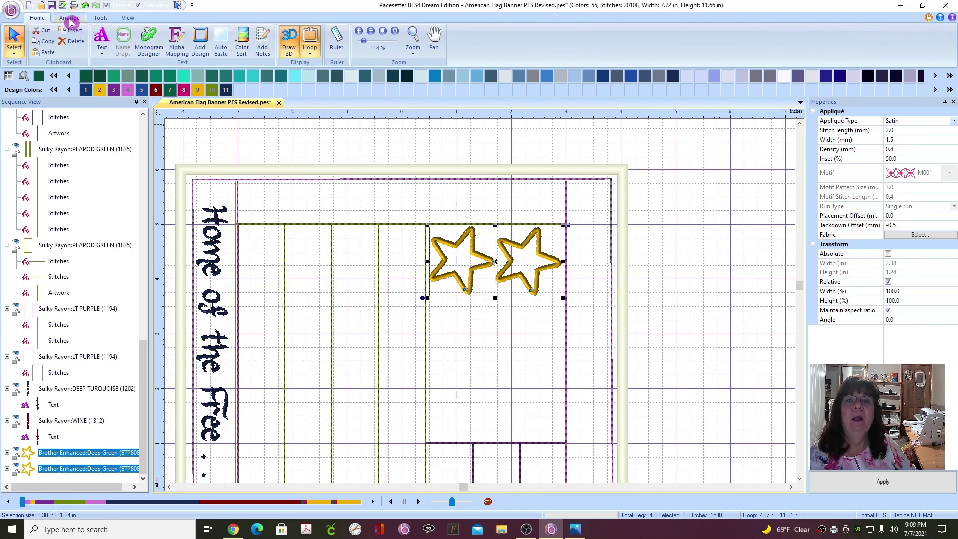
pyautogui.click(70, 18)
pyautogui.click(134, 50)
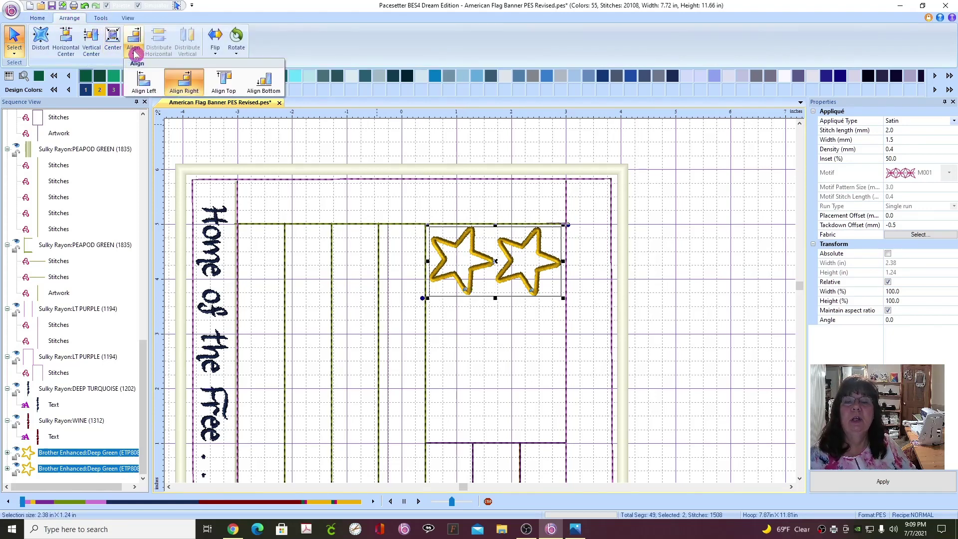
pyautogui.click(266, 90)
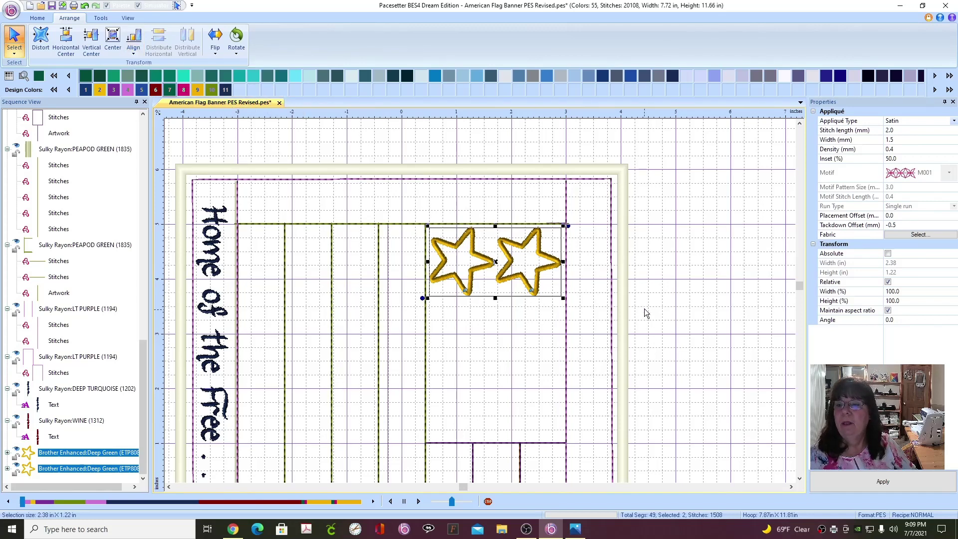
# - Duplicate the aligned pair of stars and place the copy directly below it as the canton's middle row
pyautogui.rightClick(522, 280)
pyautogui.click(538, 298)
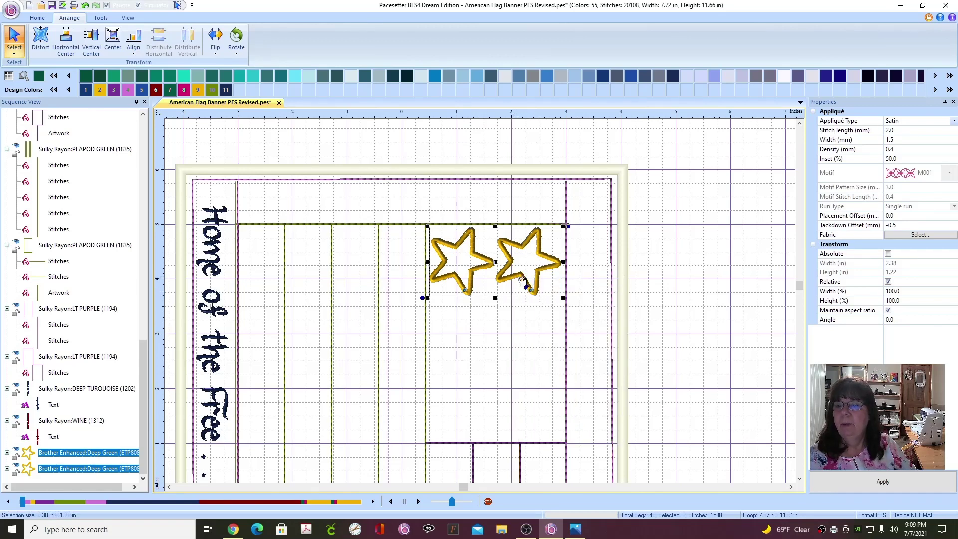
pyautogui.rightClick(524, 281)
pyautogui.click(538, 306)
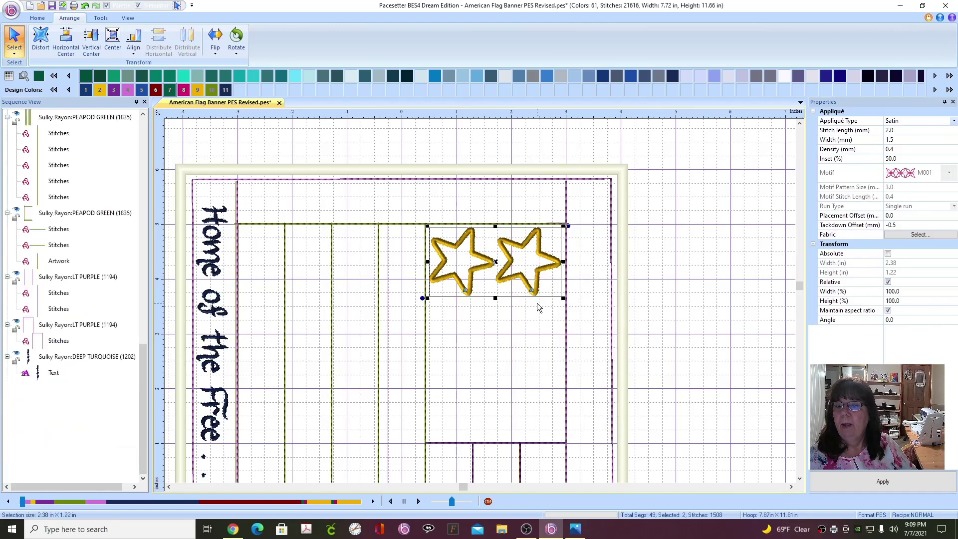
pyautogui.moveTo(523, 280); pyautogui.dragTo(523, 354)
# - Paste another pair of stars and place it below the middle row, just above the canton's lower line
pyautogui.rightClick(523, 355)
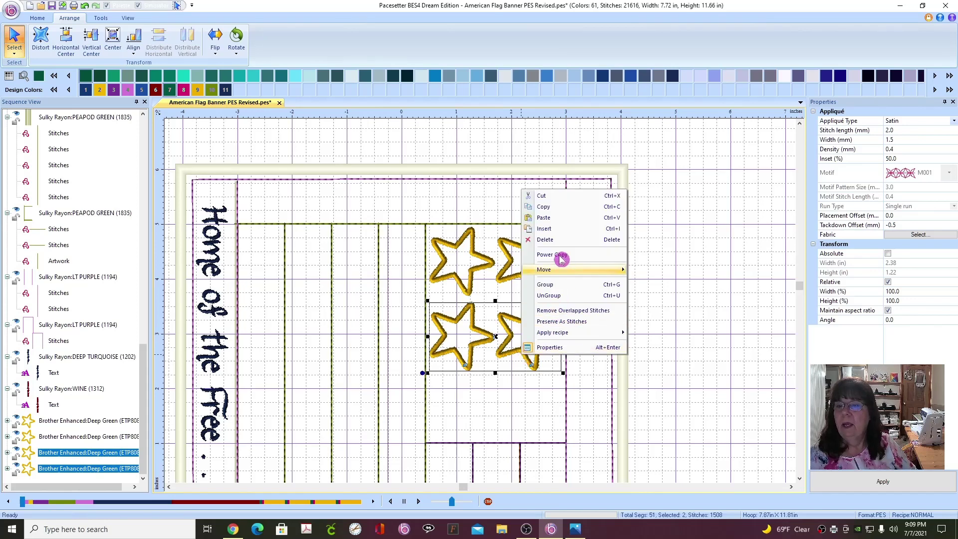
pyautogui.click(553, 218)
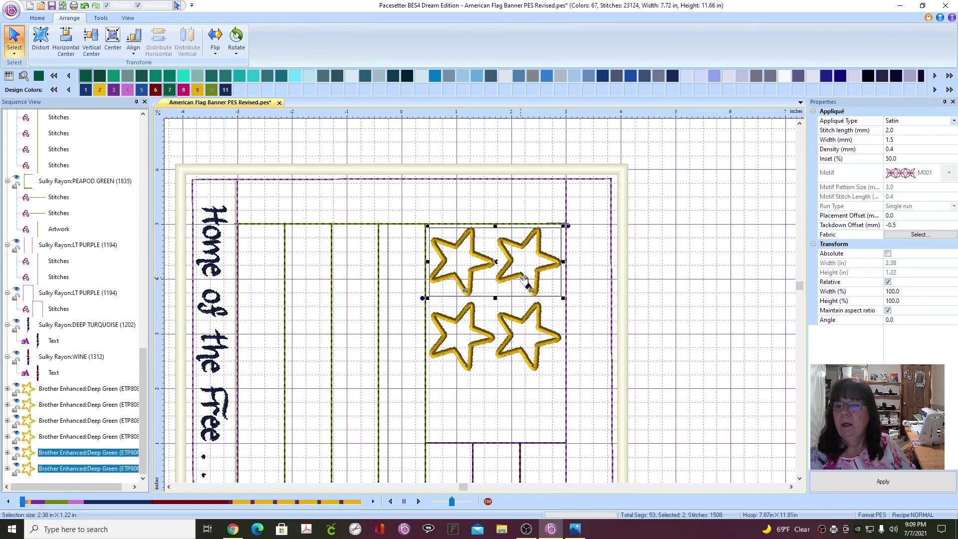
pyautogui.moveTo(523, 278); pyautogui.dragTo(542, 395)
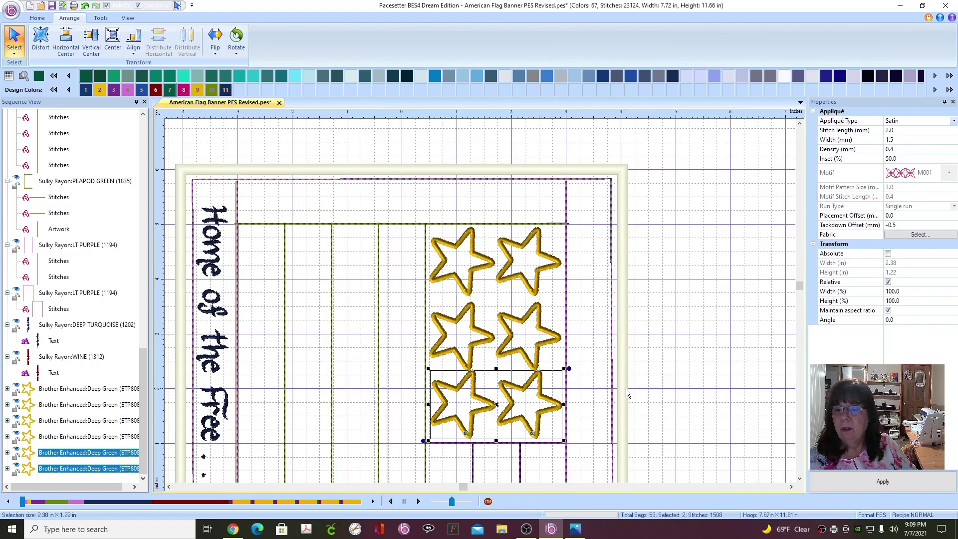
# - Select the three stars in the column nearest the stripes and align their left edges
pyautogui.click(450, 276)
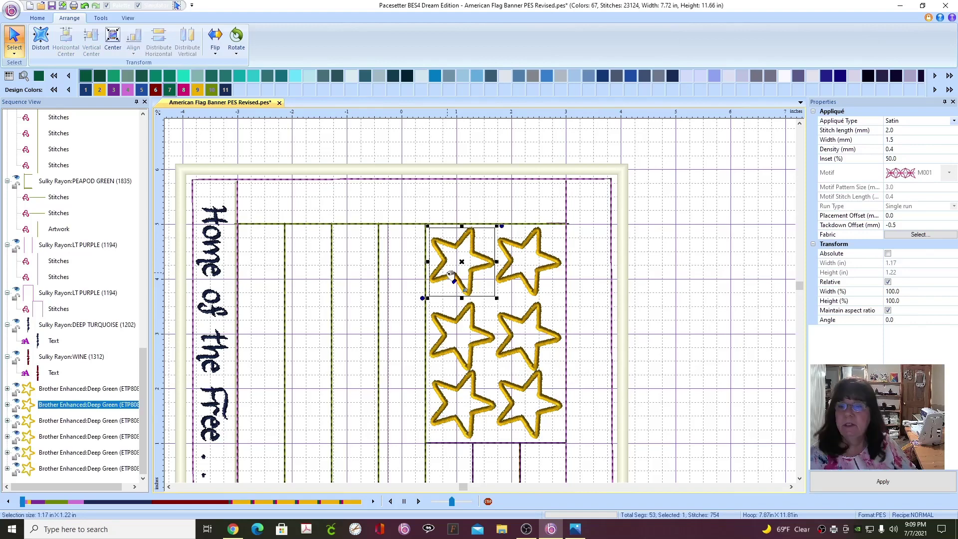
pyautogui.keyDown('ctrl'); pyautogui.click(451, 324); pyautogui.keyUp('ctrl')
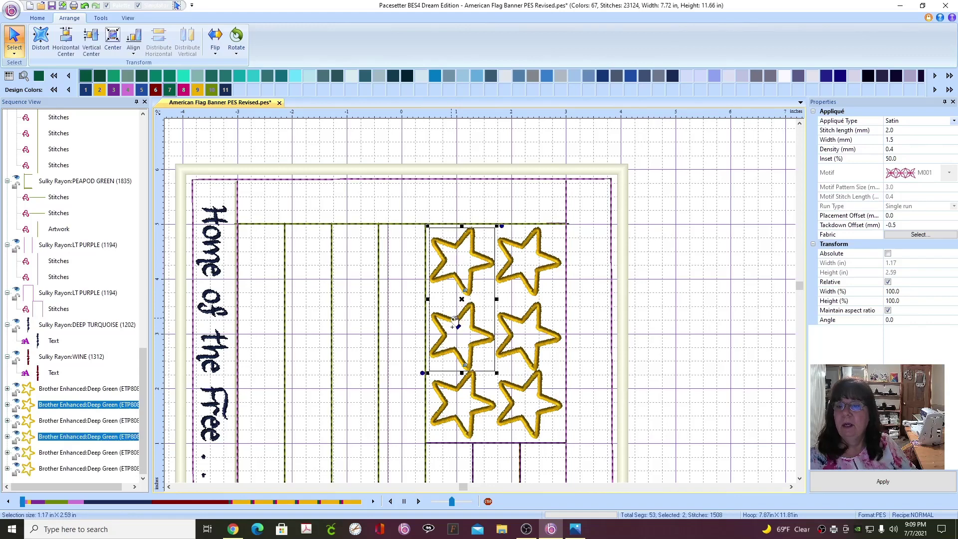
pyautogui.keyDown('ctrl'); pyautogui.click(454, 389); pyautogui.keyUp('ctrl')
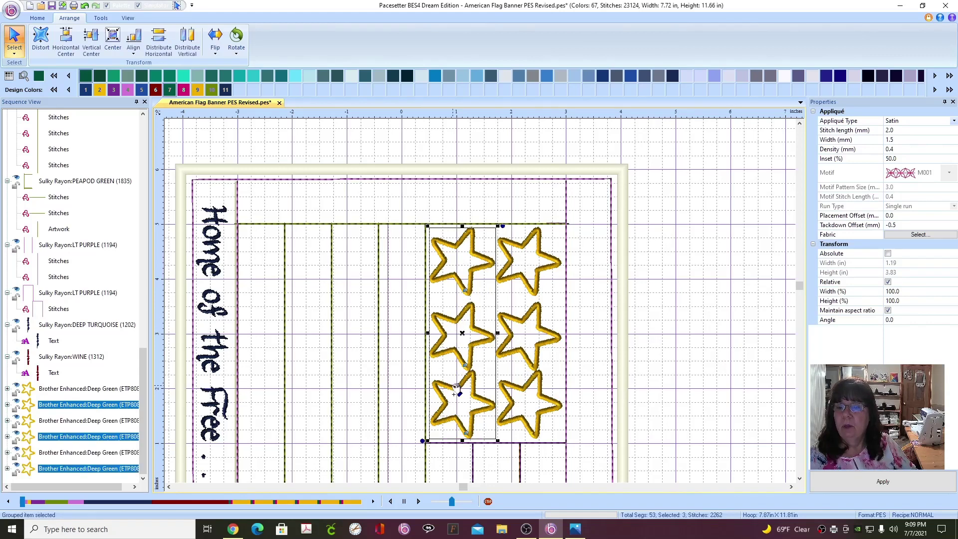
pyautogui.click(133, 44)
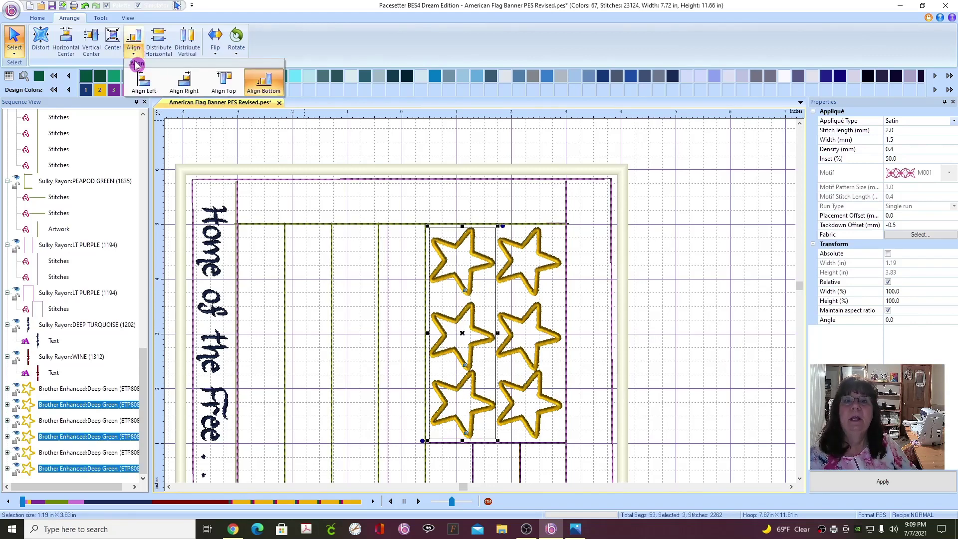
pyautogui.click(149, 86)
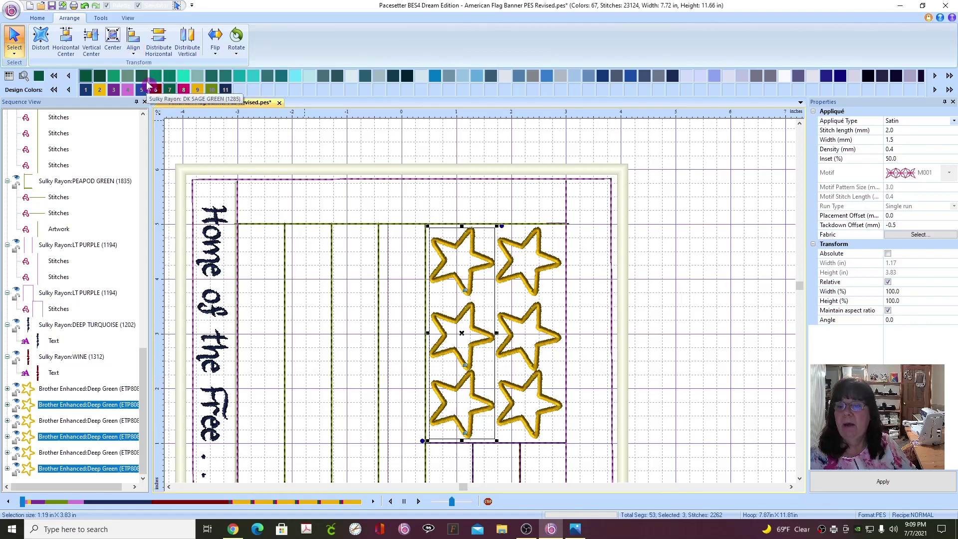
# - Select the three stars in the column farthest from the stripes, align their right edges and distribute them evenly vertically
pyautogui.click(530, 281)
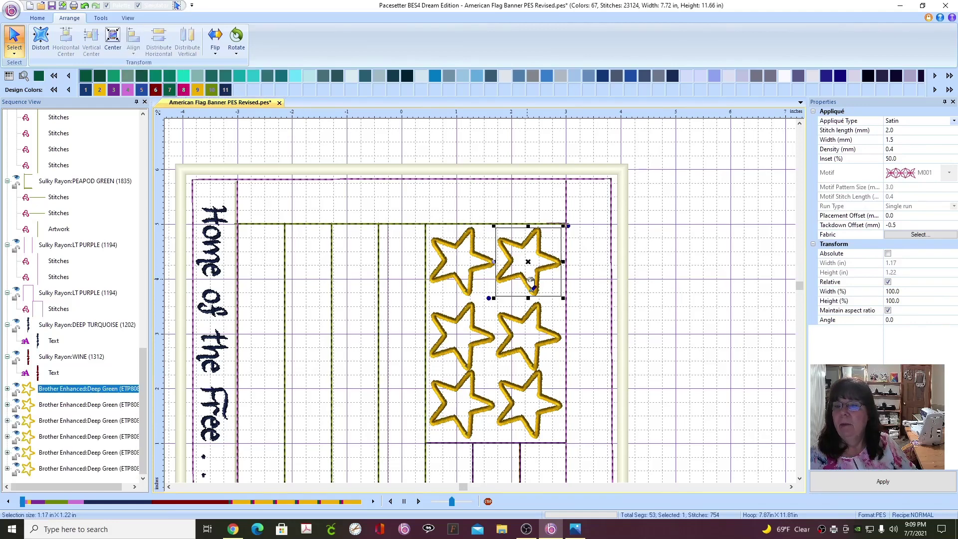
pyautogui.keyDown('ctrl'); pyautogui.click(530, 360); pyautogui.keyUp('ctrl')
pyautogui.keyDown('ctrl'); pyautogui.click(543, 396); pyautogui.keyUp('ctrl')
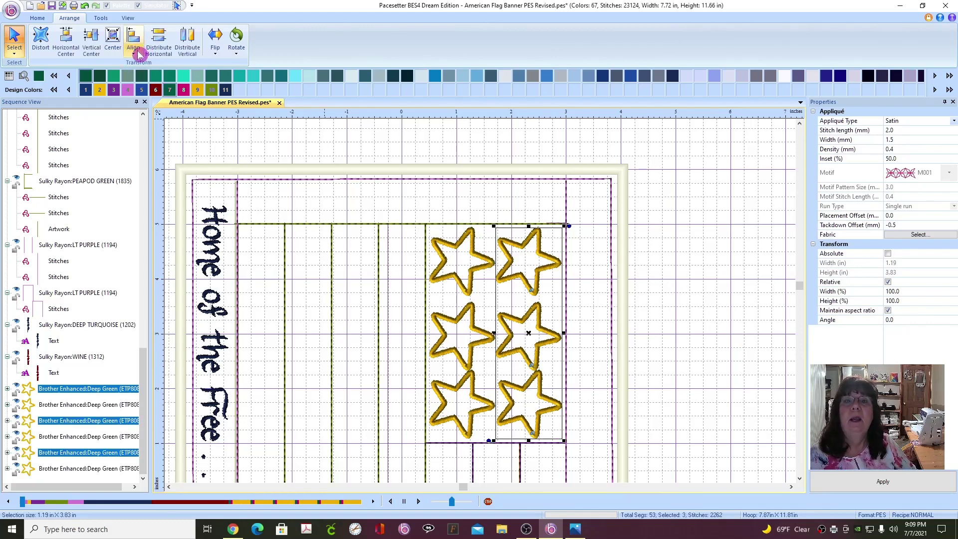
pyautogui.click(134, 48)
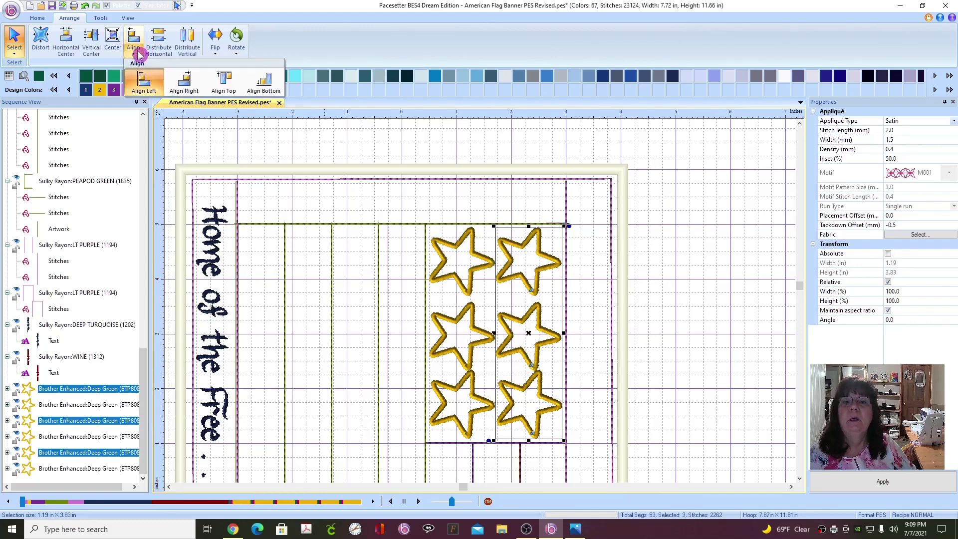
pyautogui.click(194, 92)
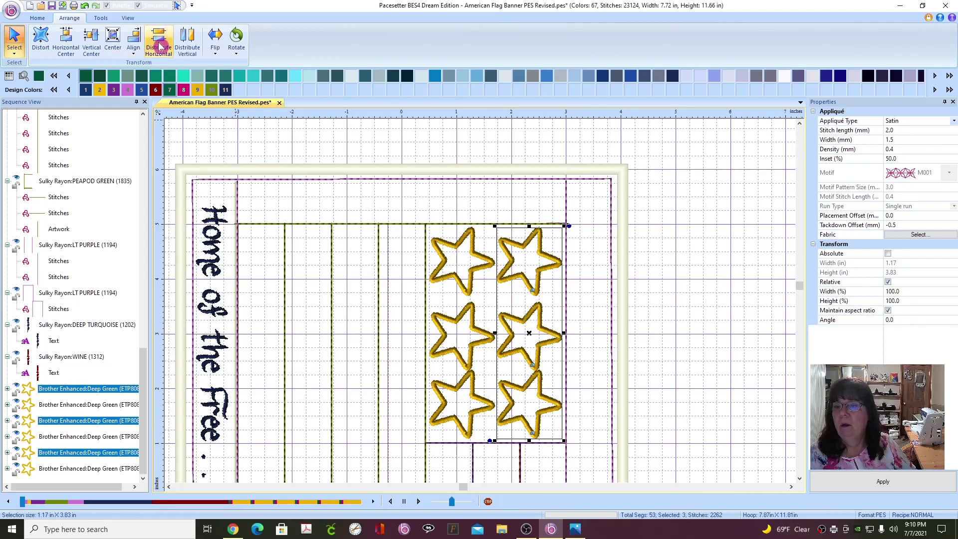
pyautogui.click(188, 50)
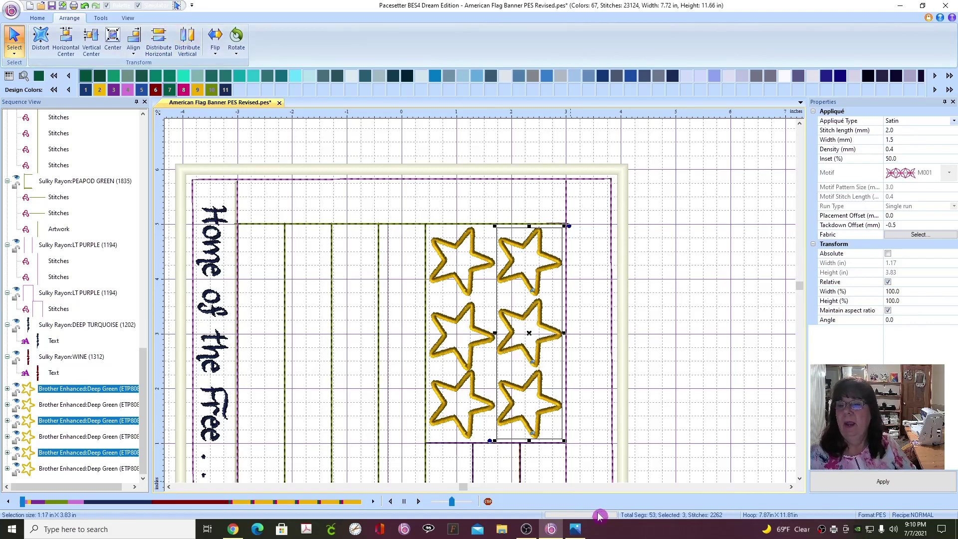
# - Select the three stars in the column nearest the stripes, distribute them evenly vertically and clear the selection
pyautogui.click(473, 286)
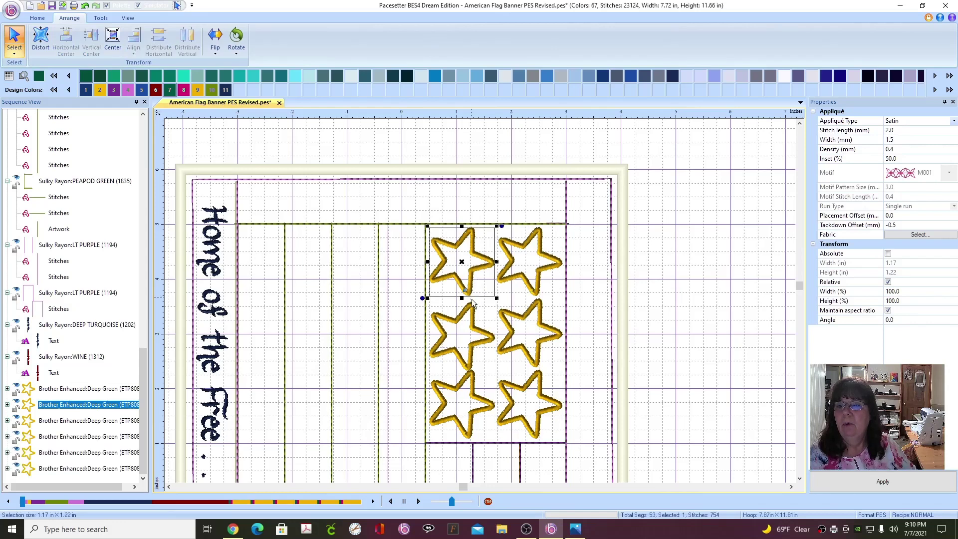
pyautogui.keyDown('ctrl'); pyautogui.click(475, 330); pyautogui.keyUp('ctrl')
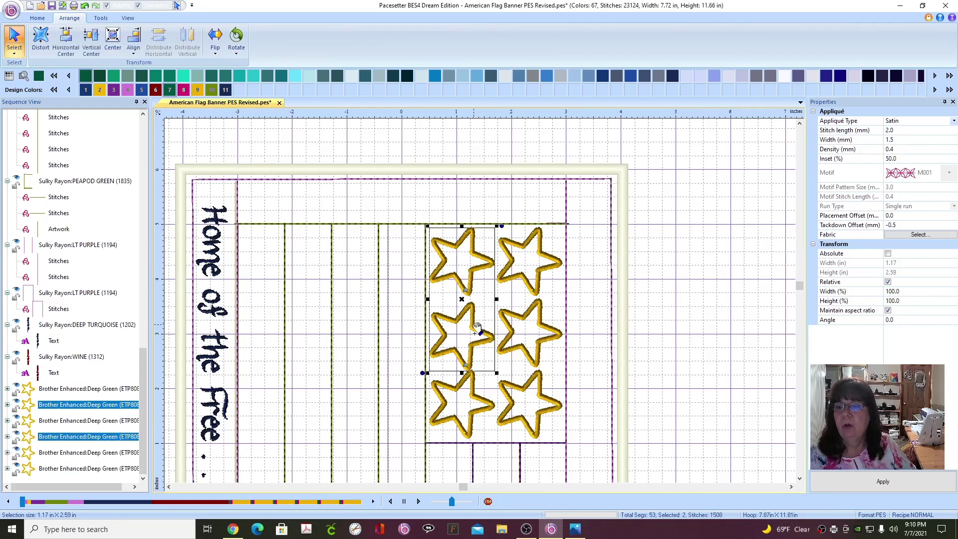
pyautogui.keyDown('ctrl'); pyautogui.click(474, 398); pyautogui.keyUp('ctrl')
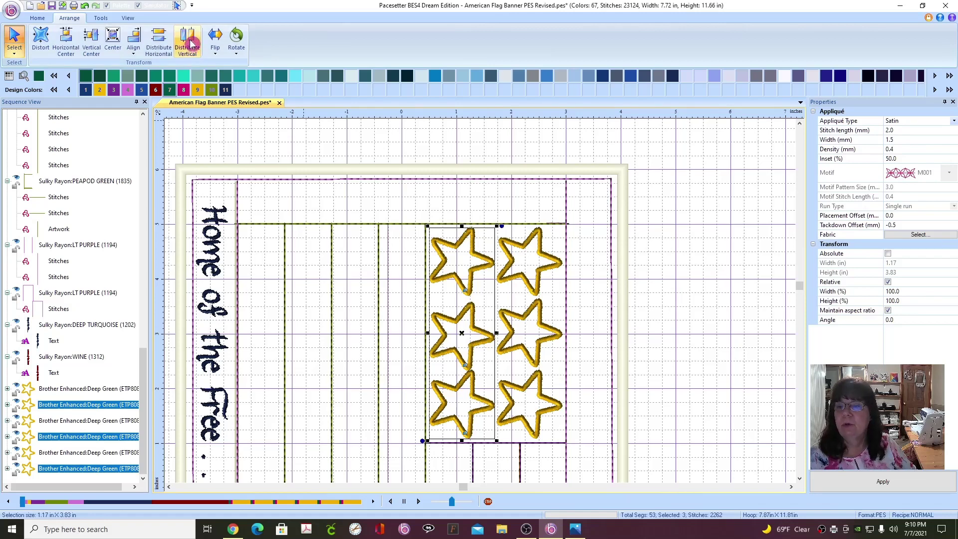
pyautogui.click(191, 44)
pyautogui.click(724, 307)
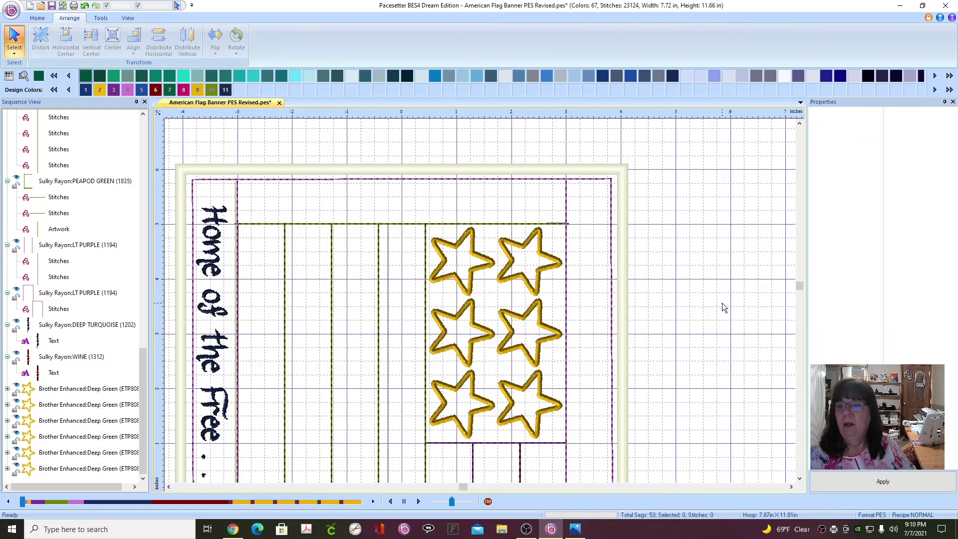
# - Examine the complete banner layout inside the hoop and review the order of its segments in the stitch sequence
pyautogui.scroll(-1, 724, 308)
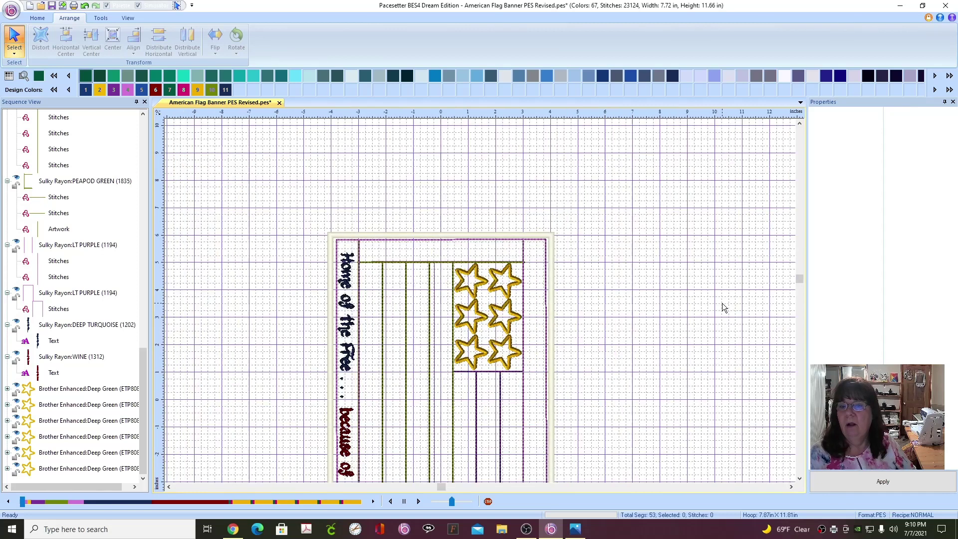
pyautogui.click(800, 480)
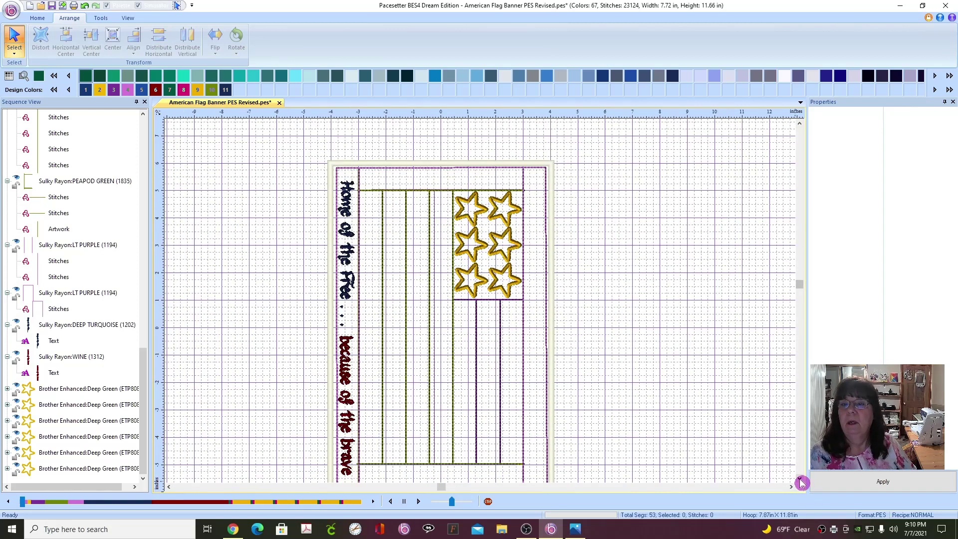
pyautogui.click(799, 480)
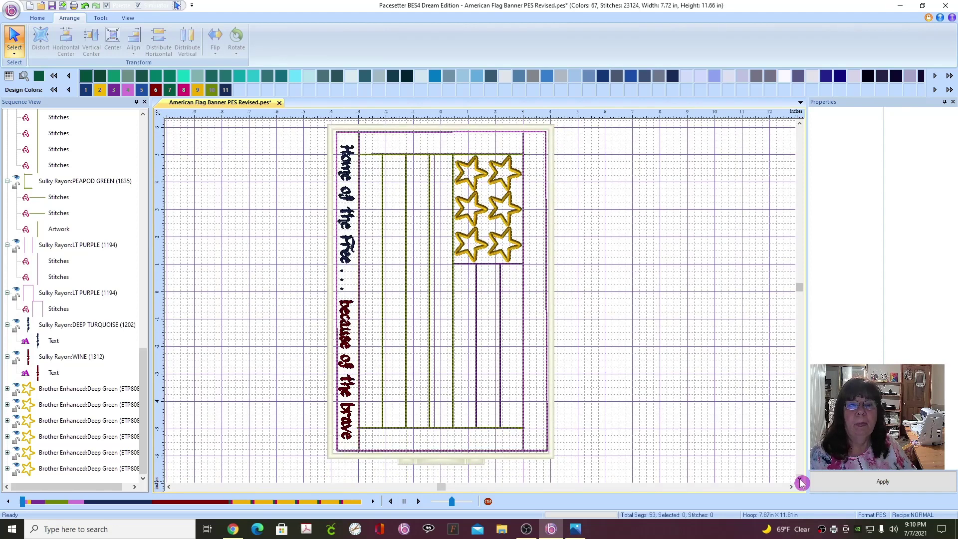
pyautogui.click(800, 123)
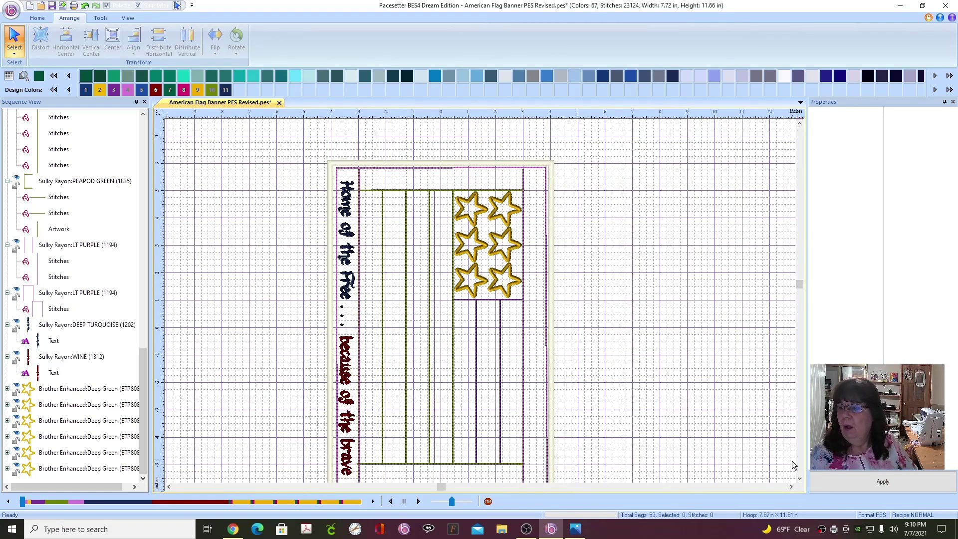
pyautogui.click(800, 478)
pyautogui.scroll(7, 71, 227)
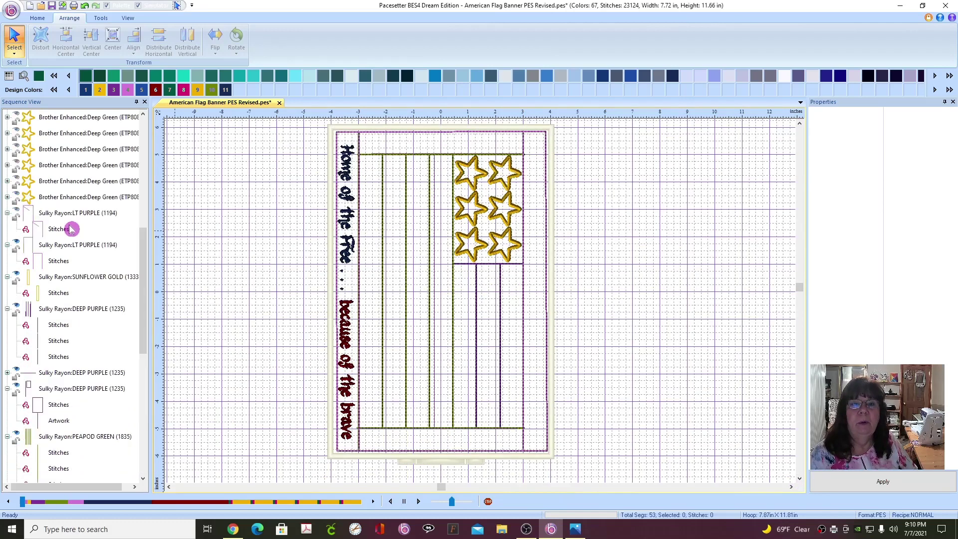
pyautogui.scroll(4, 70, 227)
pyautogui.scroll(-4, 70, 227)
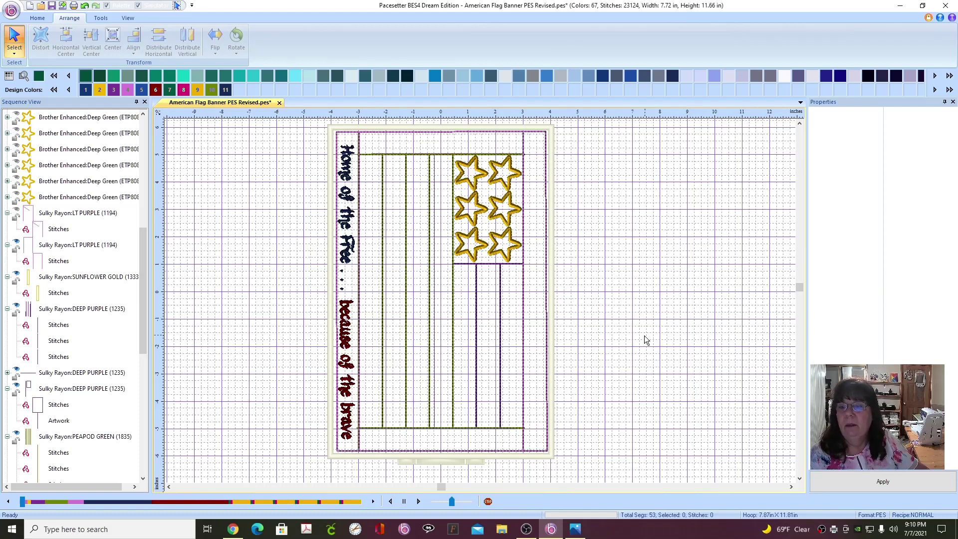
# - Check which segment forms the banner's outer outline and view the photo of the finished banner for reference
pyautogui.click(548, 327)
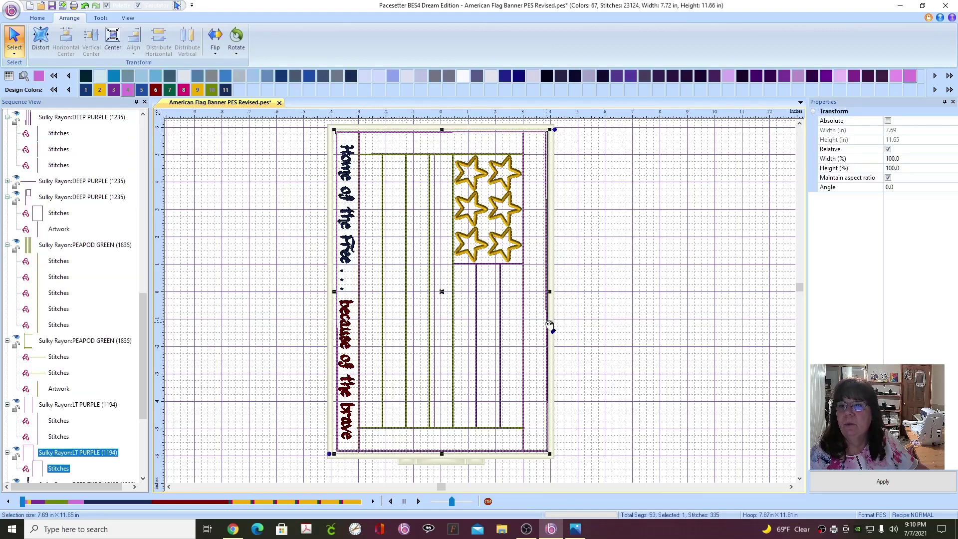
pyautogui.click(679, 297)
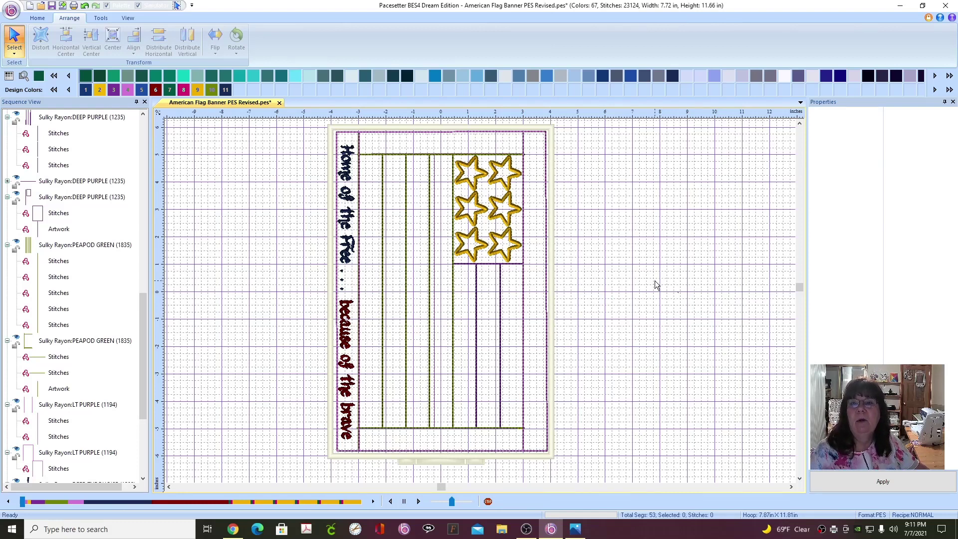
pyautogui.click(575, 529)
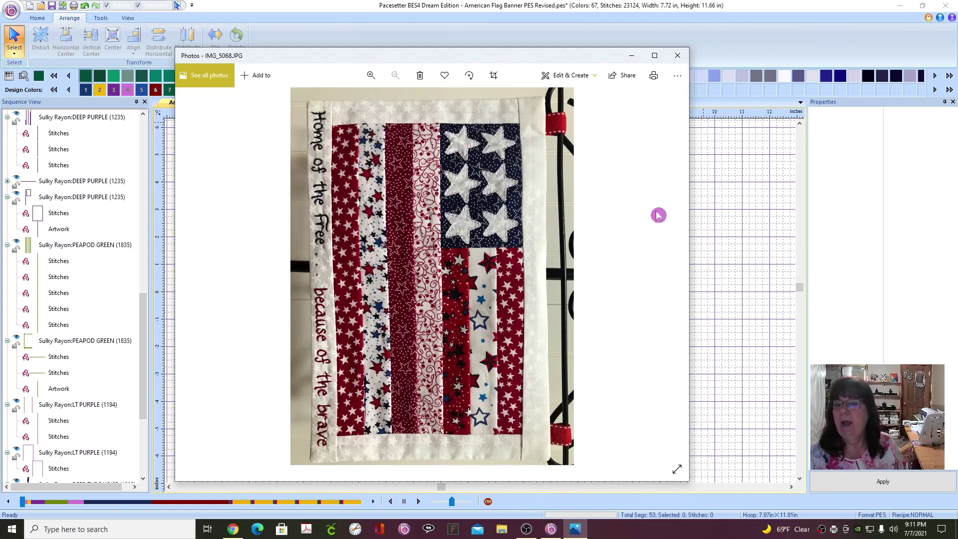
pyautogui.click(574, 529)
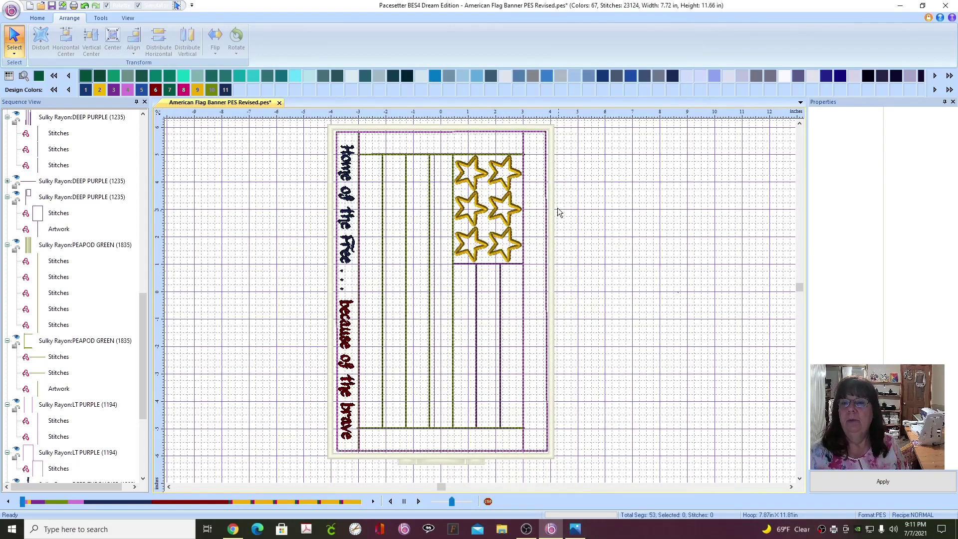
# - Copy the light purple outer border outline and paste the duplicate in place at the end of the stitch sequence
pyautogui.click(538, 135)
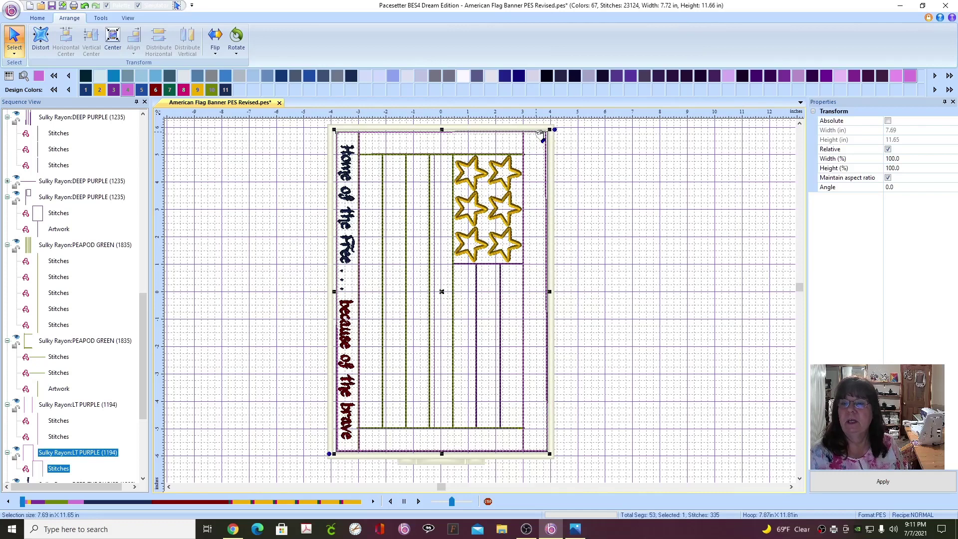
pyautogui.rightClick(539, 135)
pyautogui.click(556, 150)
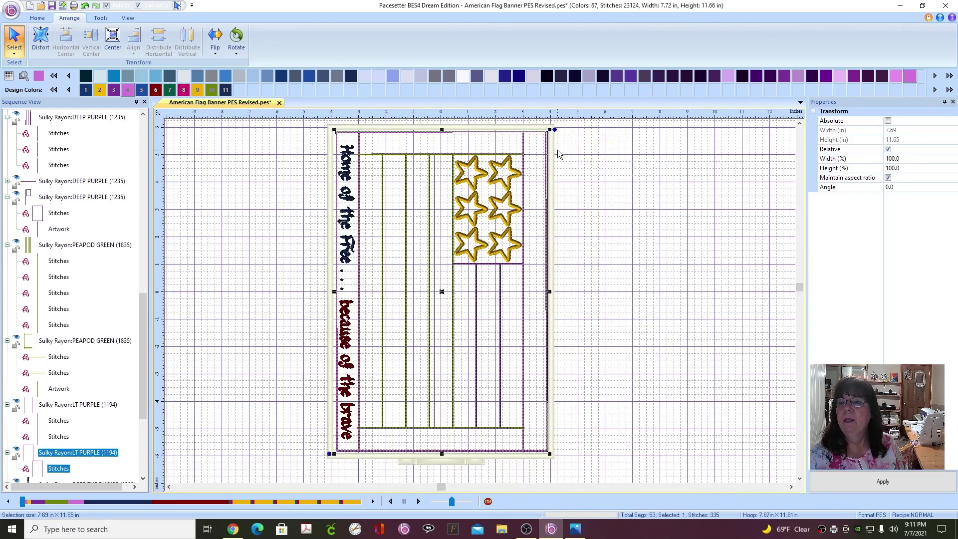
pyautogui.rightClick(520, 135)
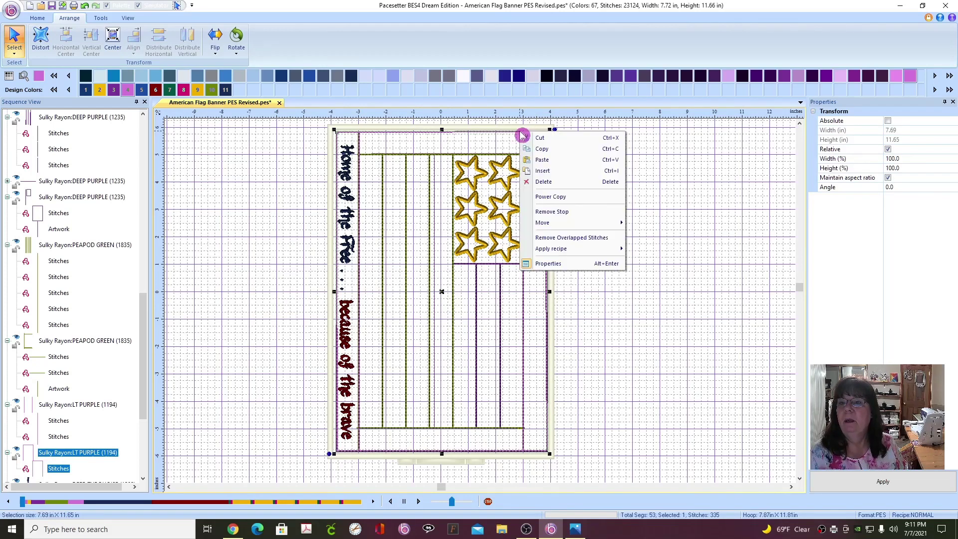
pyautogui.click(555, 164)
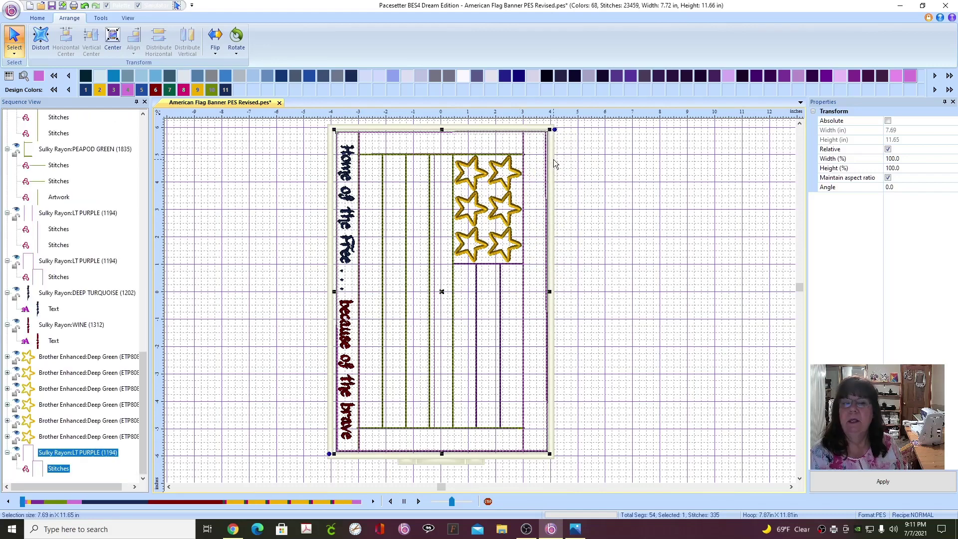